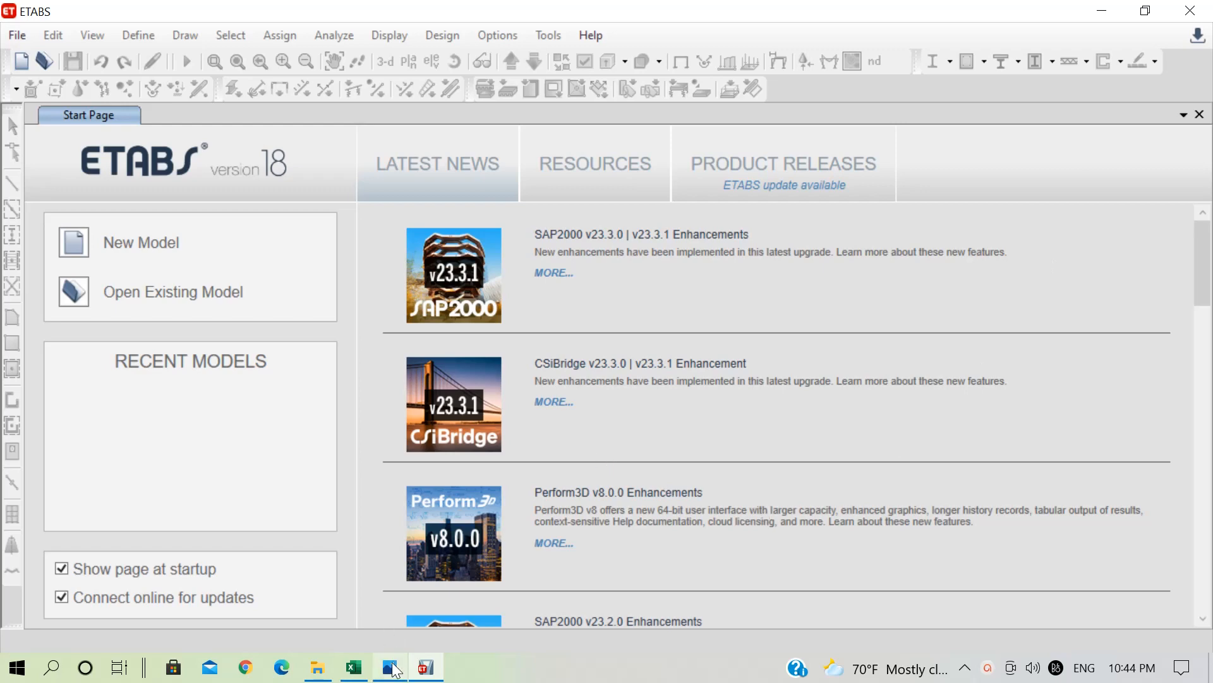
Step: Switch to Photos and review the ground floor, first floor and top floor plans and the A-A section of the building
left_click(390, 665)
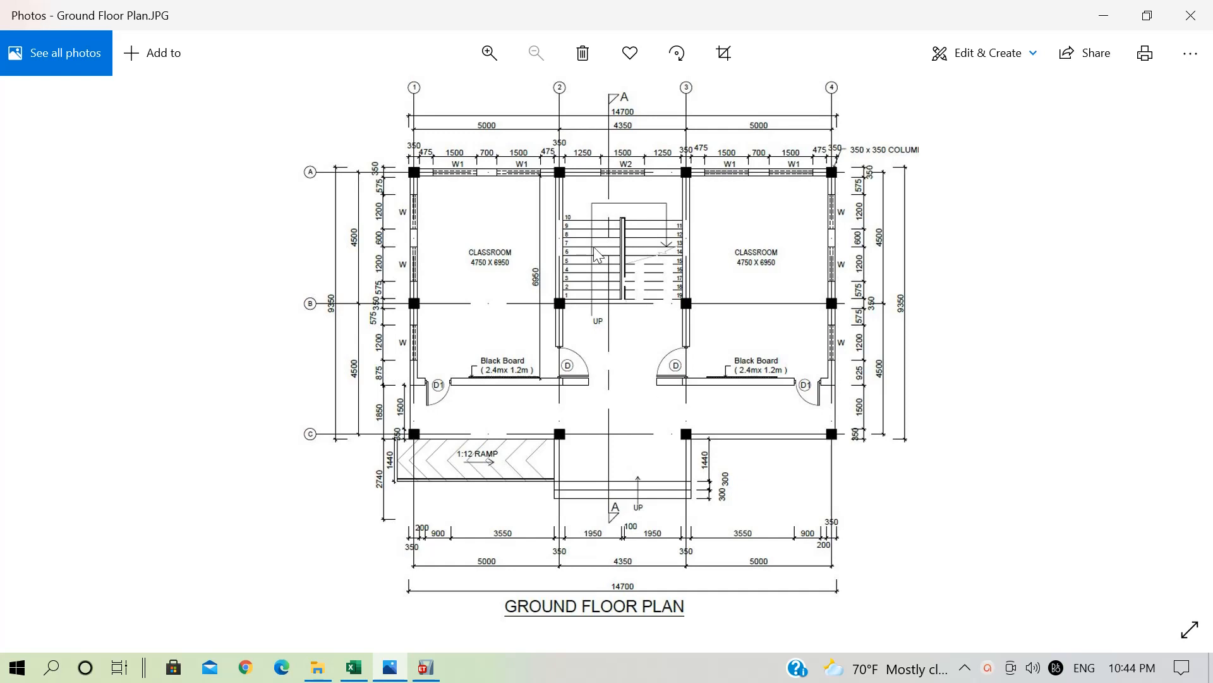
scroll(597, 254, "up", 1, "ctrl")
left_click_drag(595, 283, 599, 318)
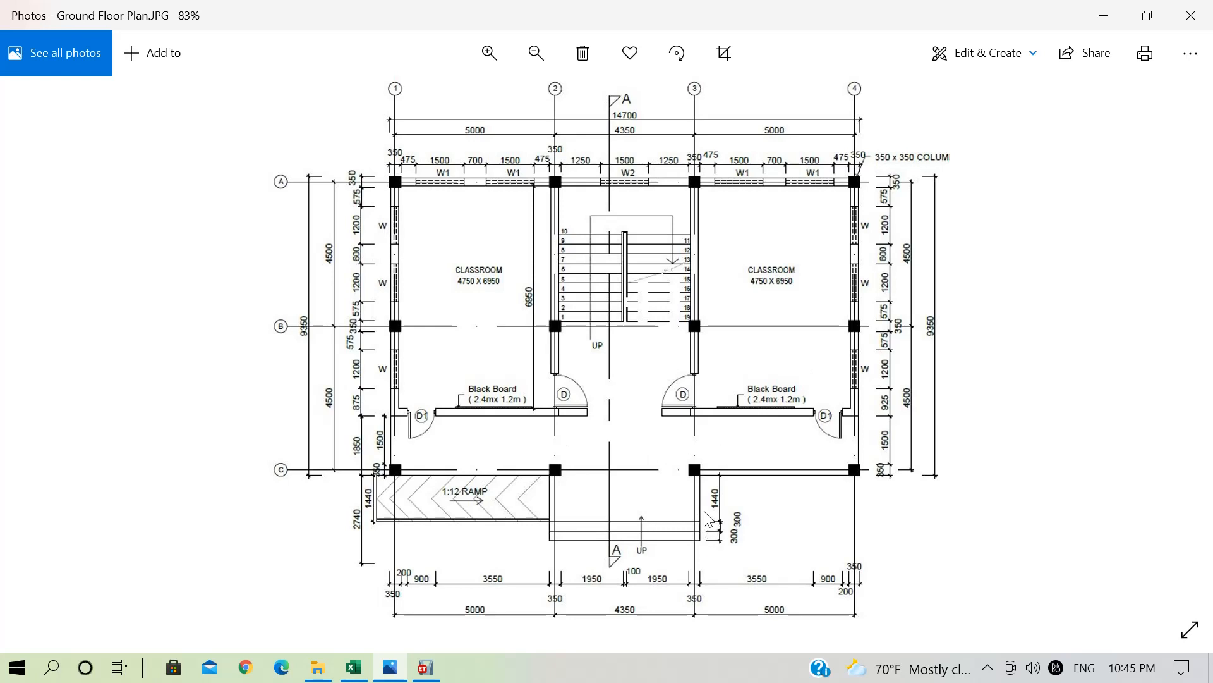
scroll(703, 491, "down", 1)
key("Right")
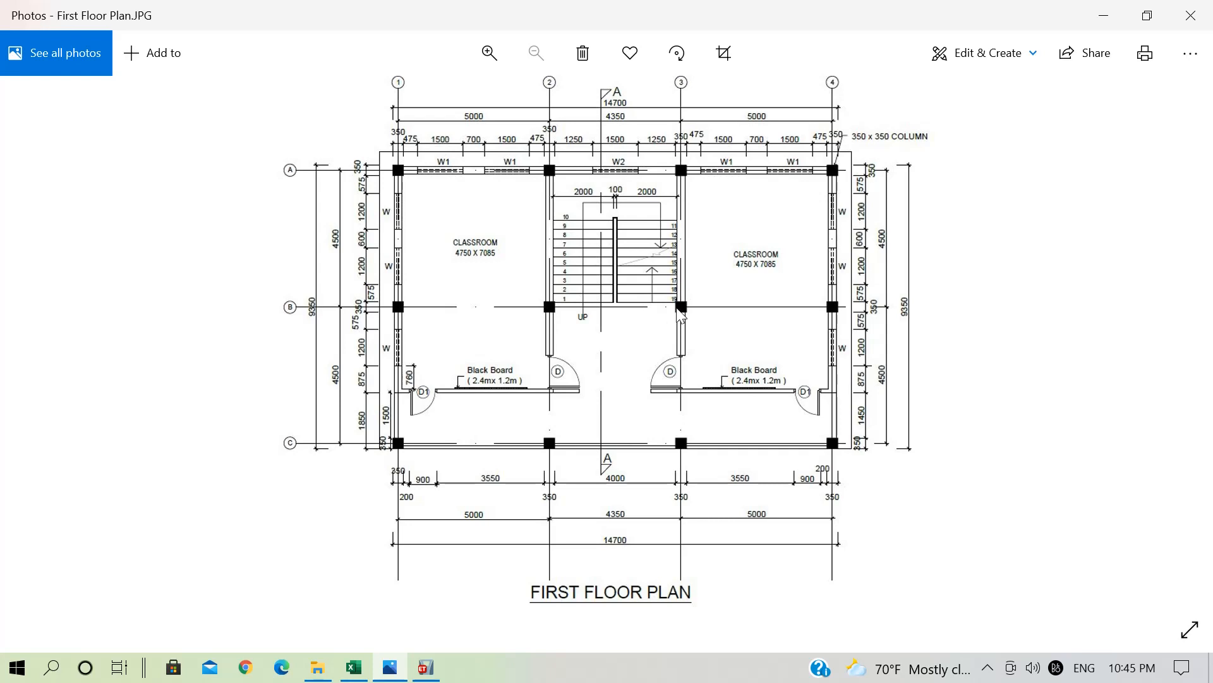
key("Right")
key("Right")
key("Right")
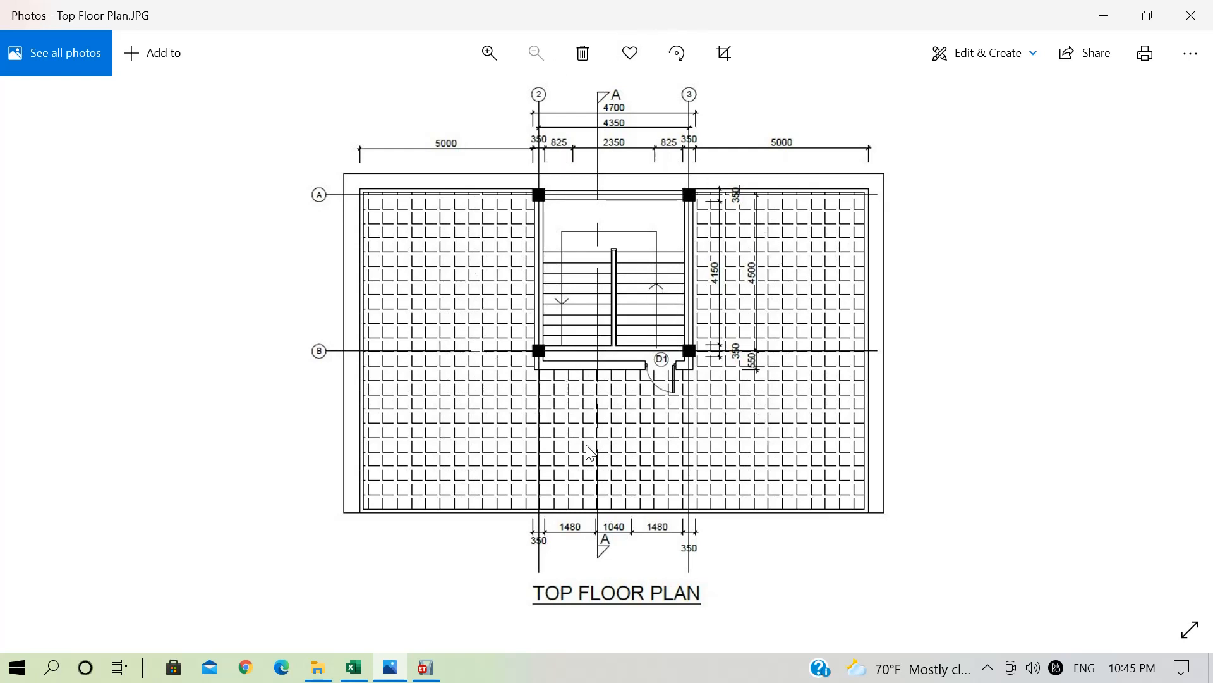
key("Left")
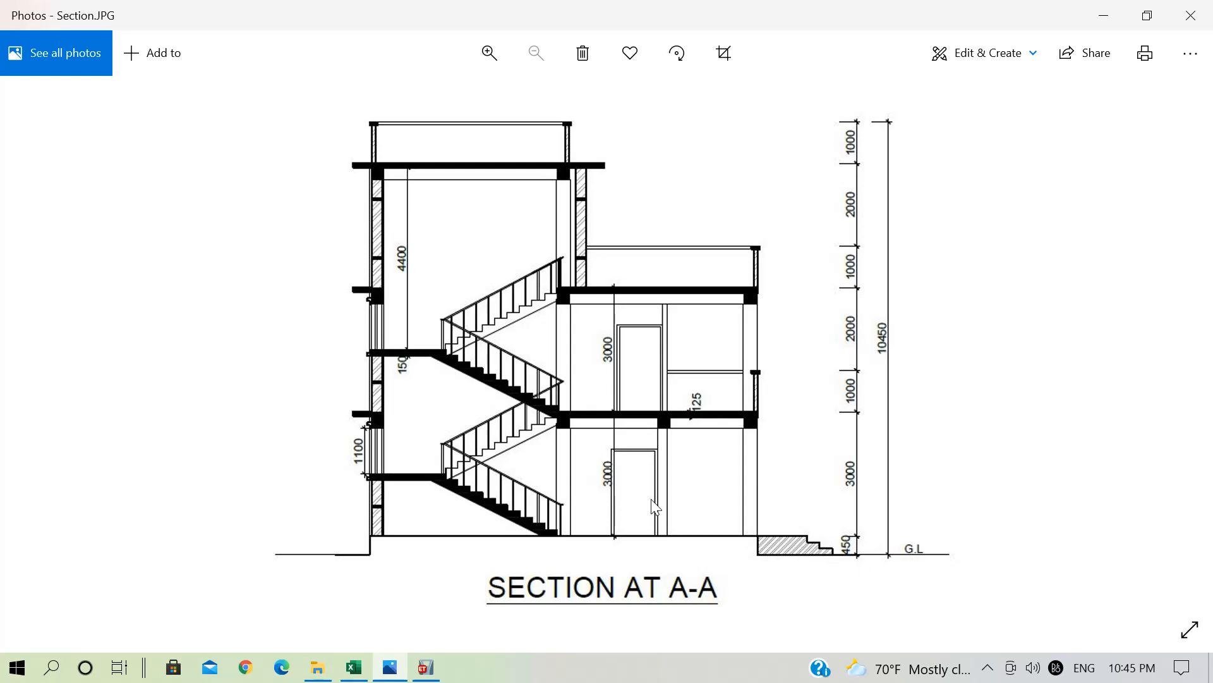
Step: Return to ETABS and start a new model using built-in settings with Metric SI display units
left_click(436, 662)
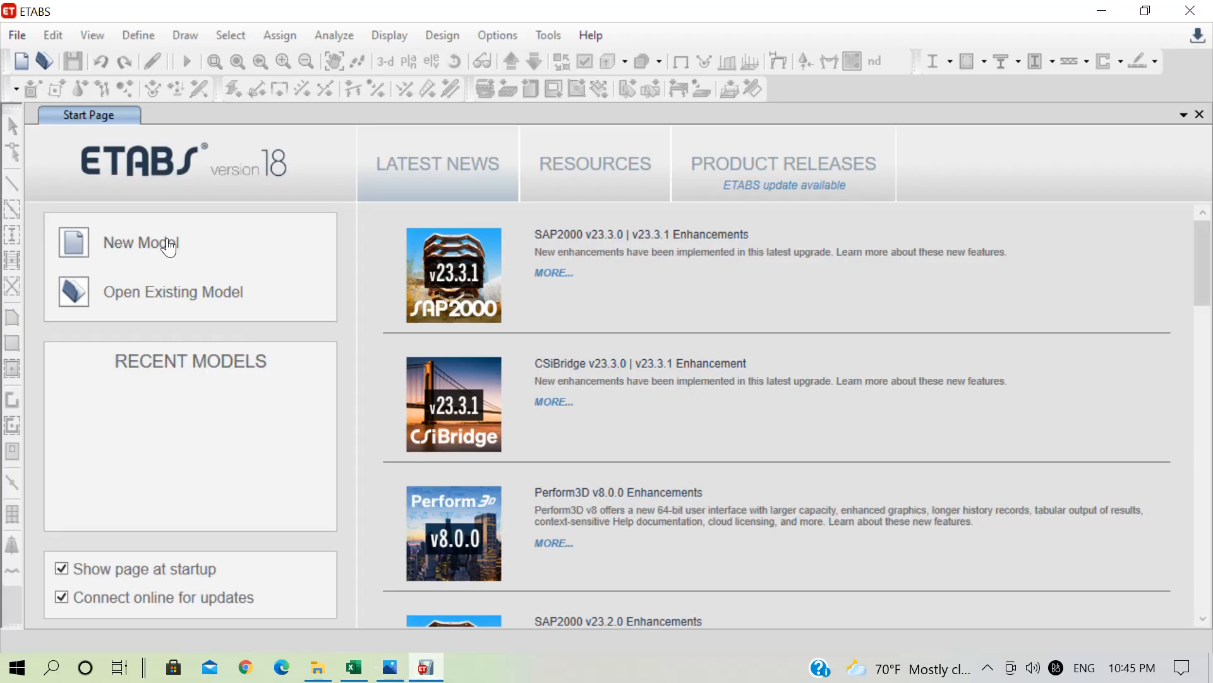
left_click(19, 35)
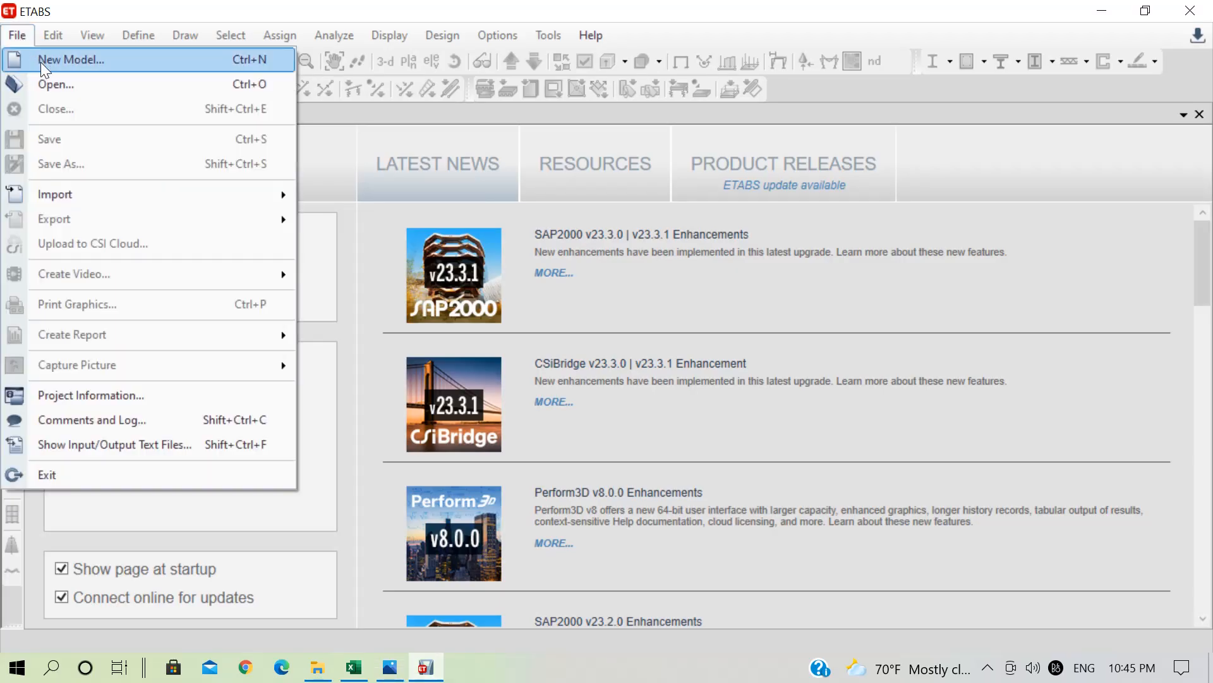
left_click(41, 60)
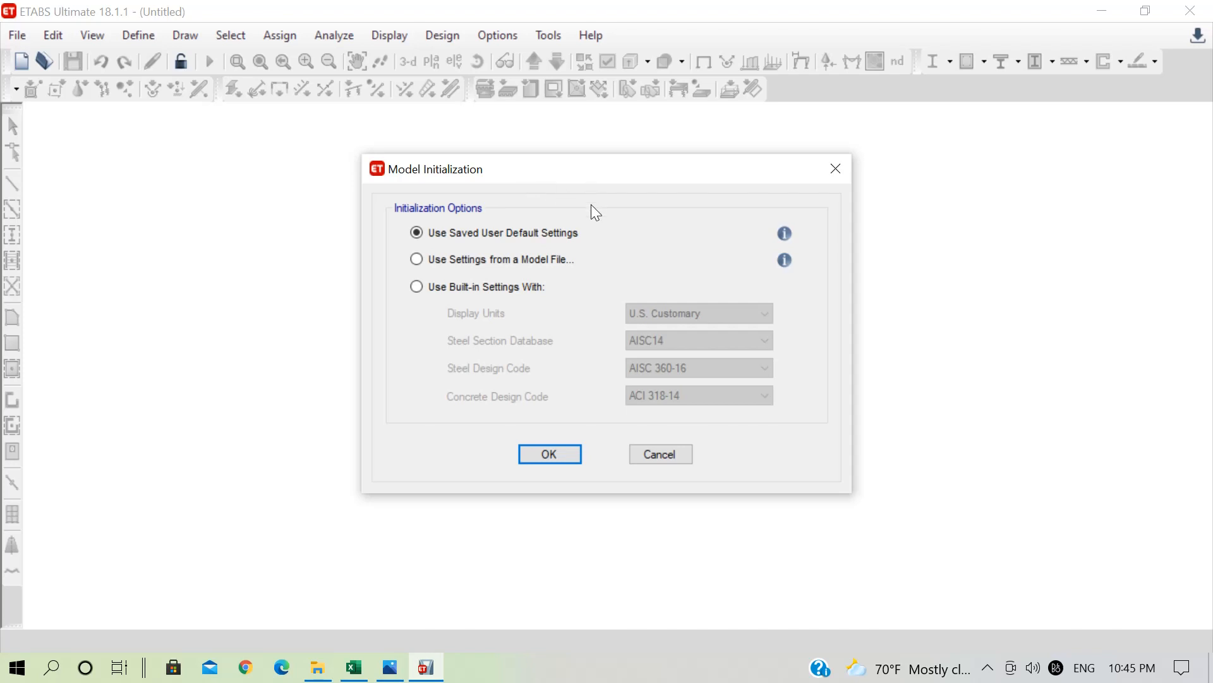
left_click(487, 286)
left_click(712, 312)
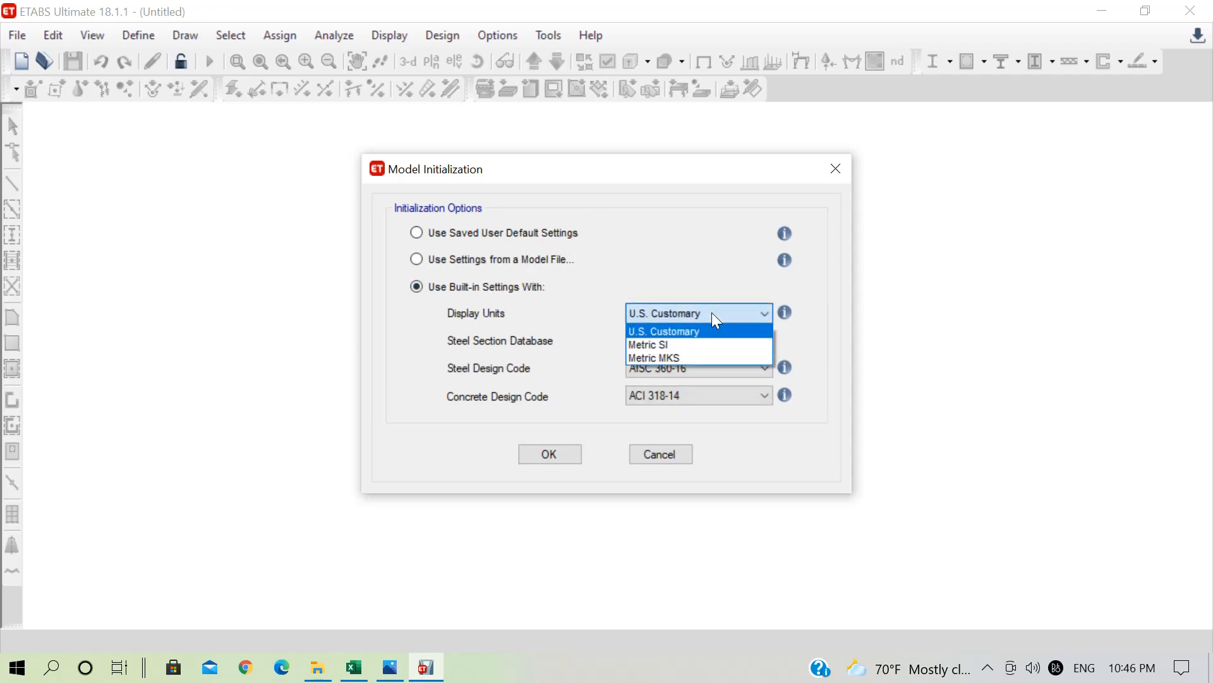
left_click(690, 344)
Step: Initialize the model with the Indian steel section database, IS 800:2007 steel design code and IS 456:2000 concrete design code
left_click(691, 344)
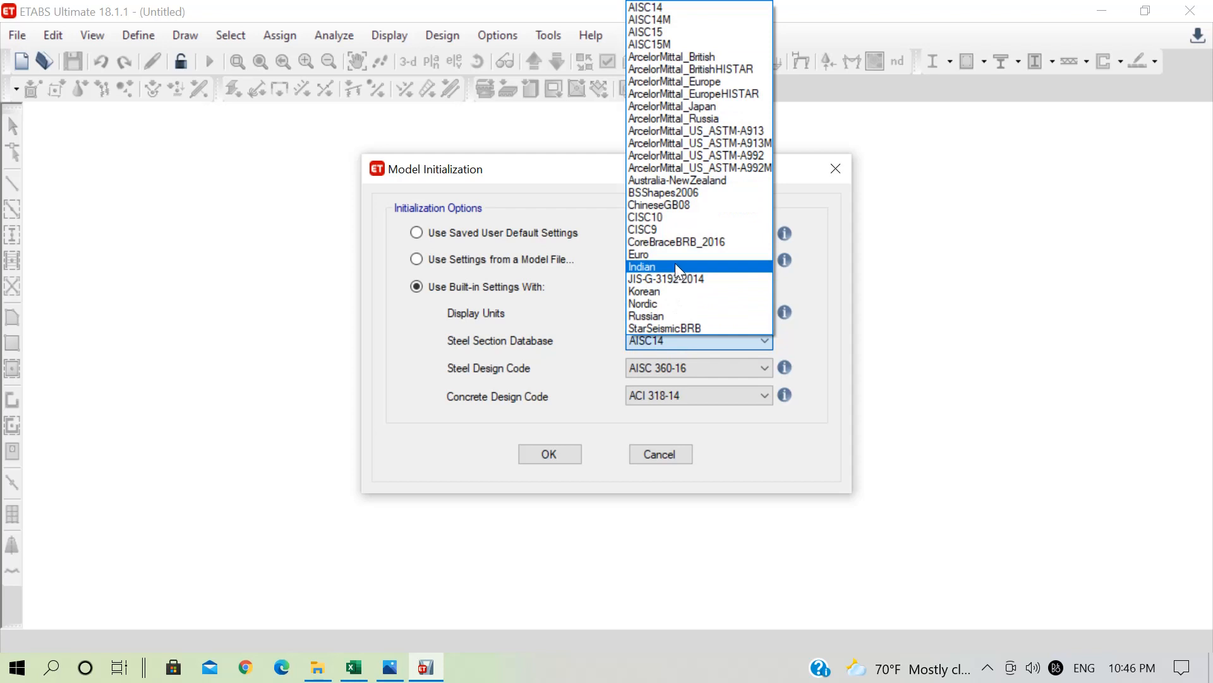
left_click(675, 265)
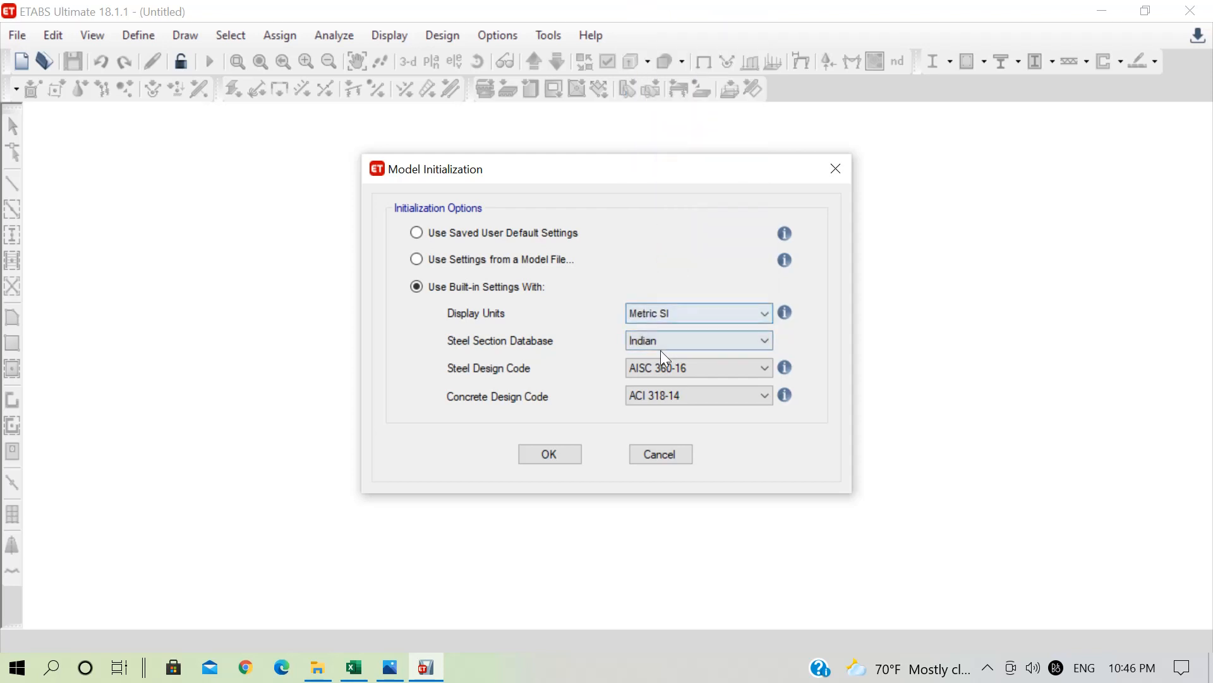
left_click(660, 373)
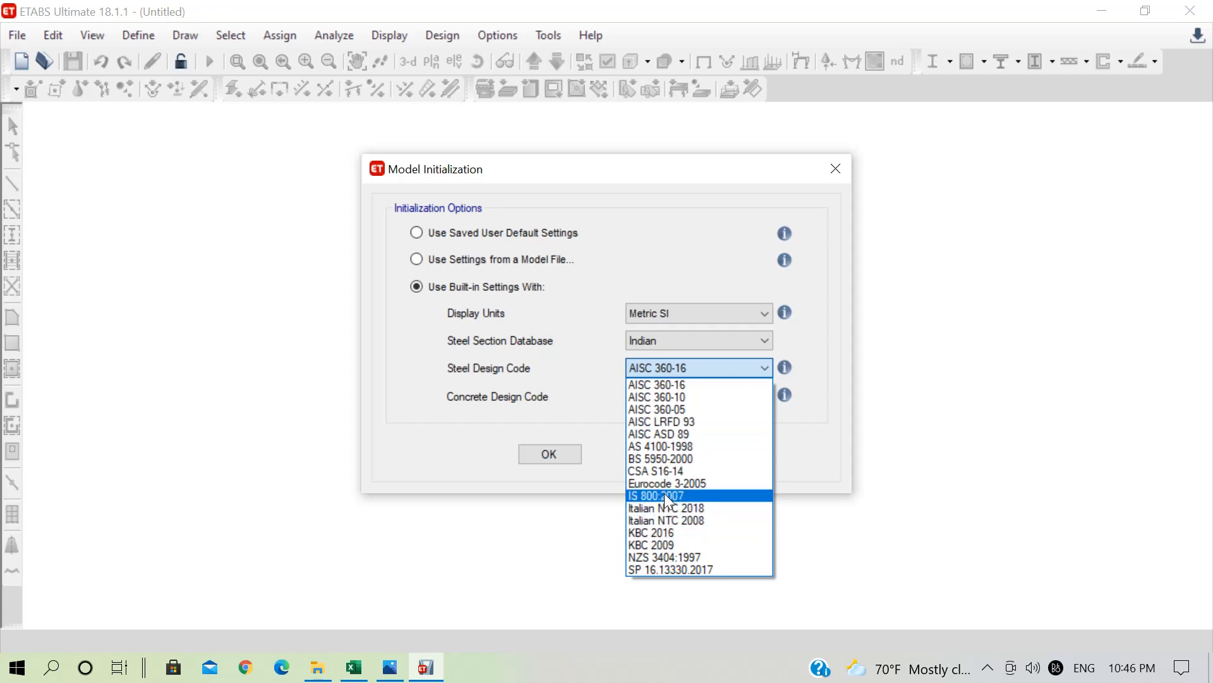
left_click(667, 495)
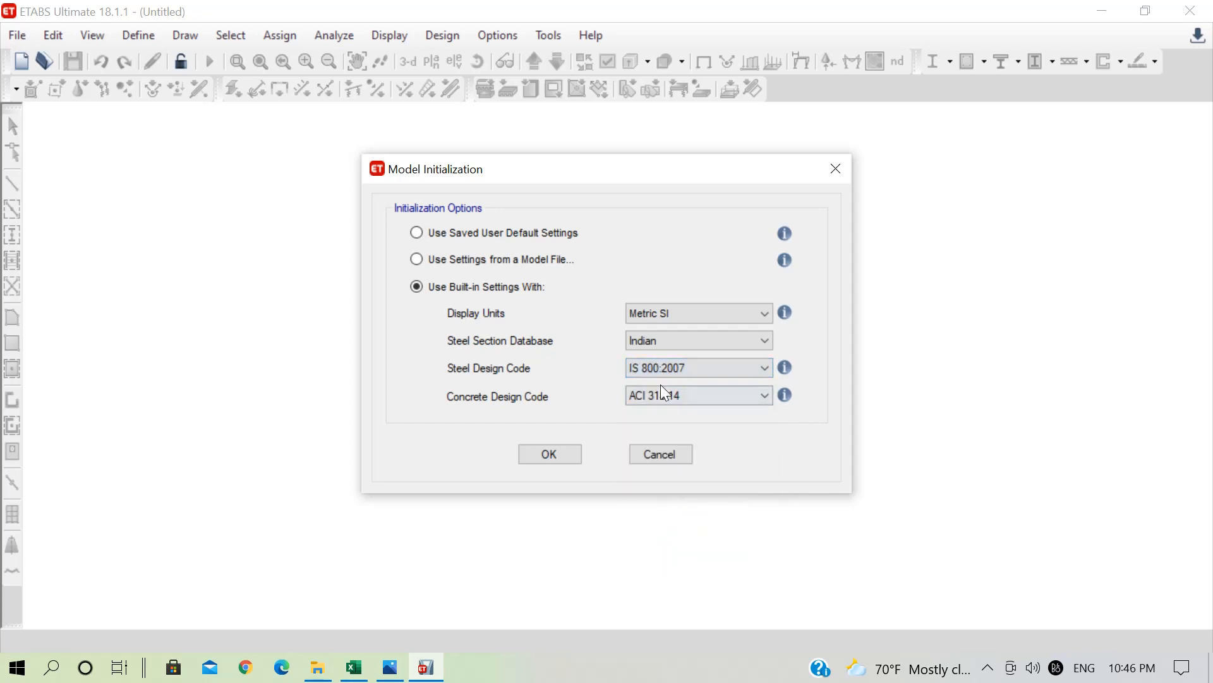
left_click(666, 396)
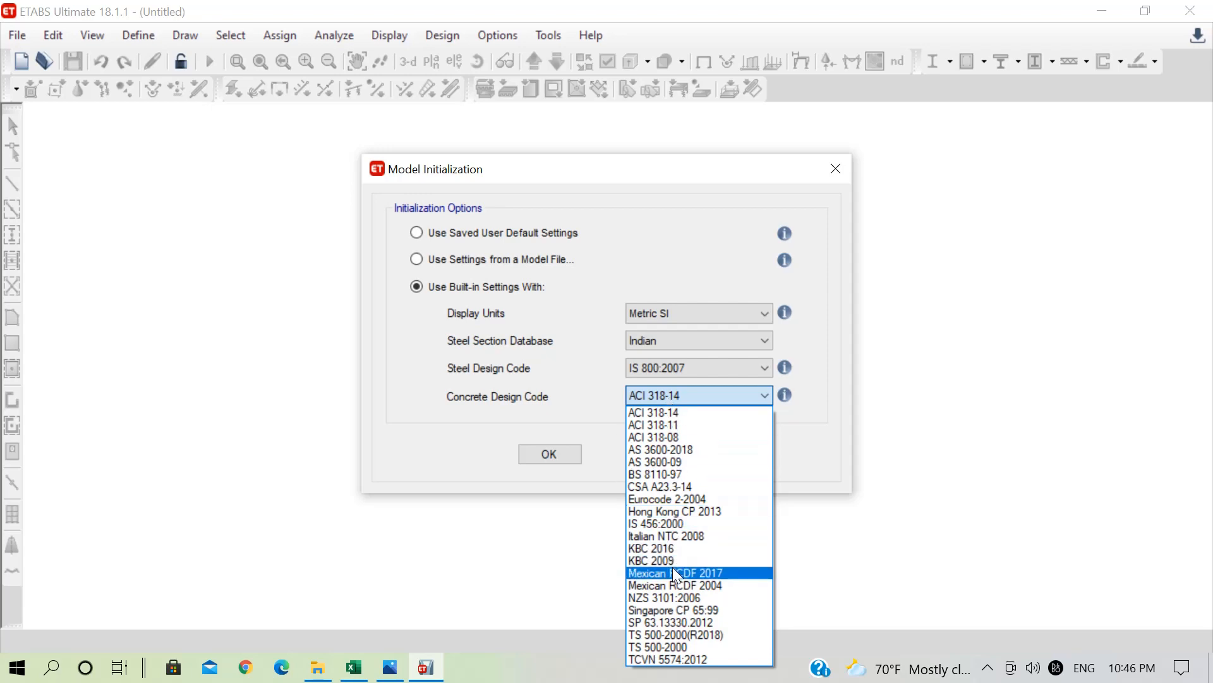
left_click(670, 524)
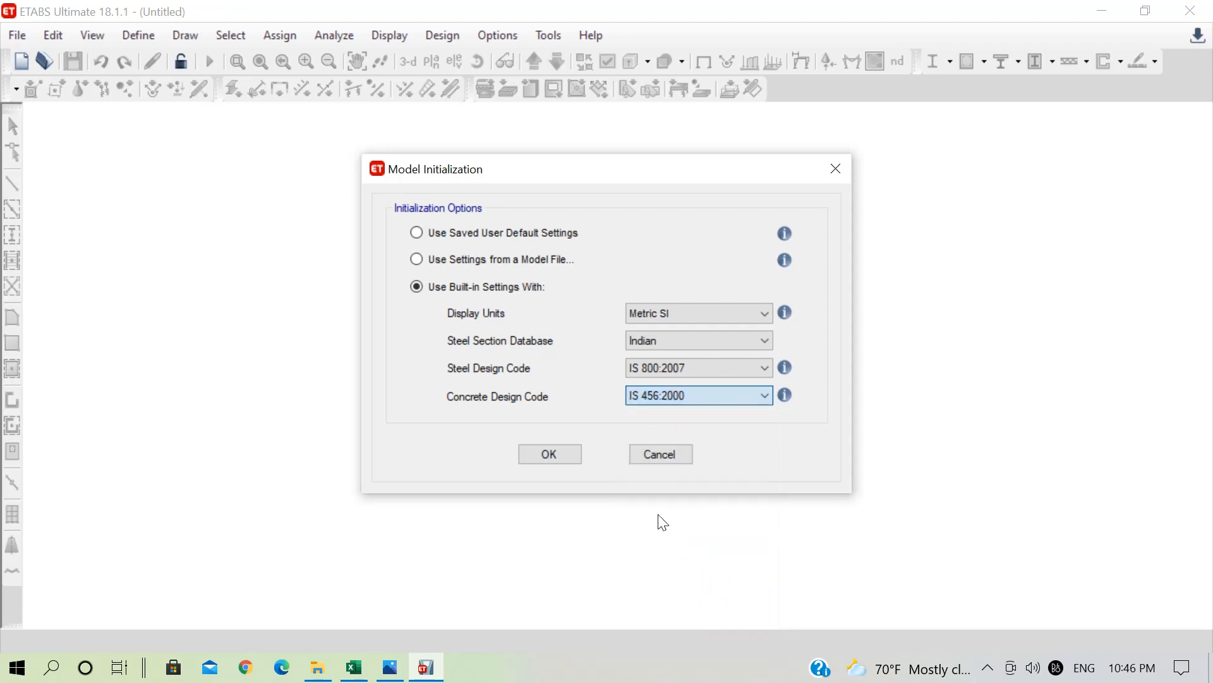
left_click(545, 453)
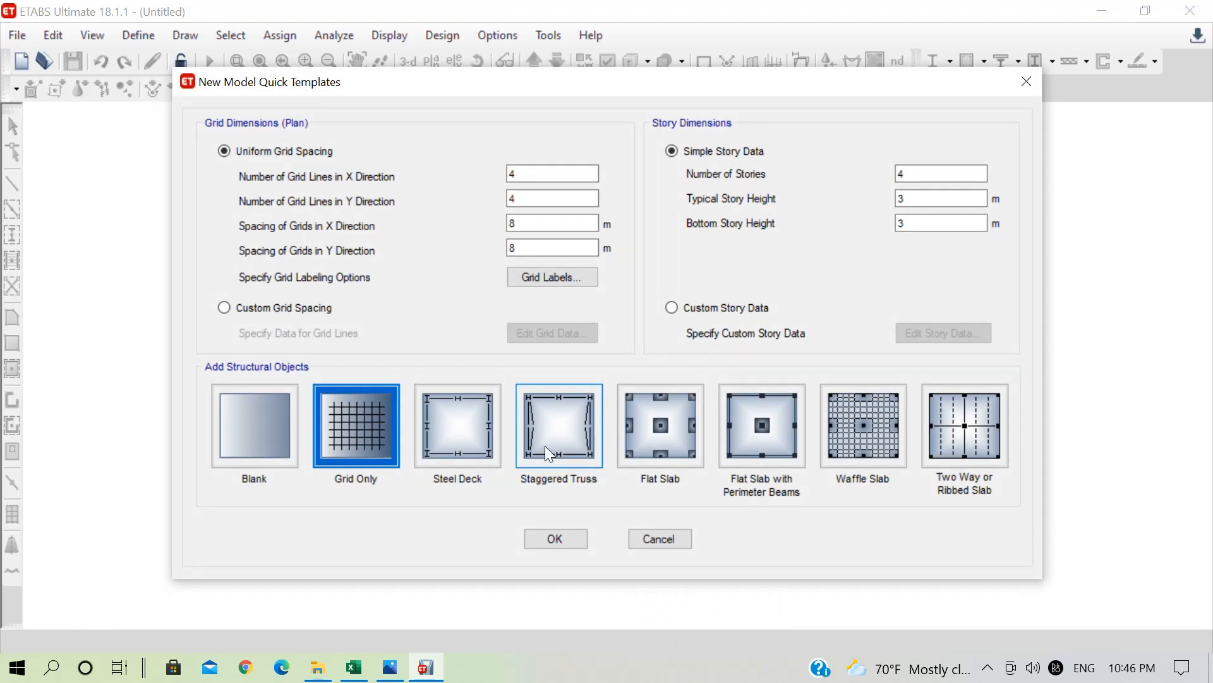
Step: Choose custom grid spacing, open the grid line data, and consult the ground floor plan in Photos for the grid dimensions
left_click(298, 308)
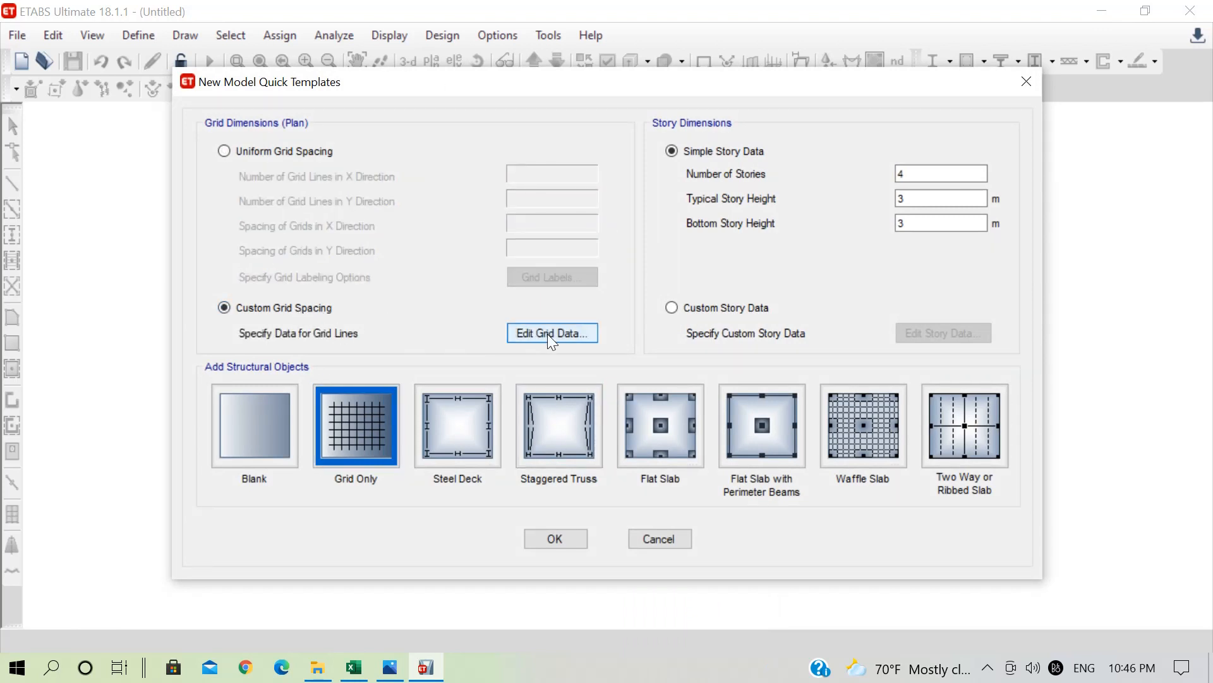
left_click(548, 335)
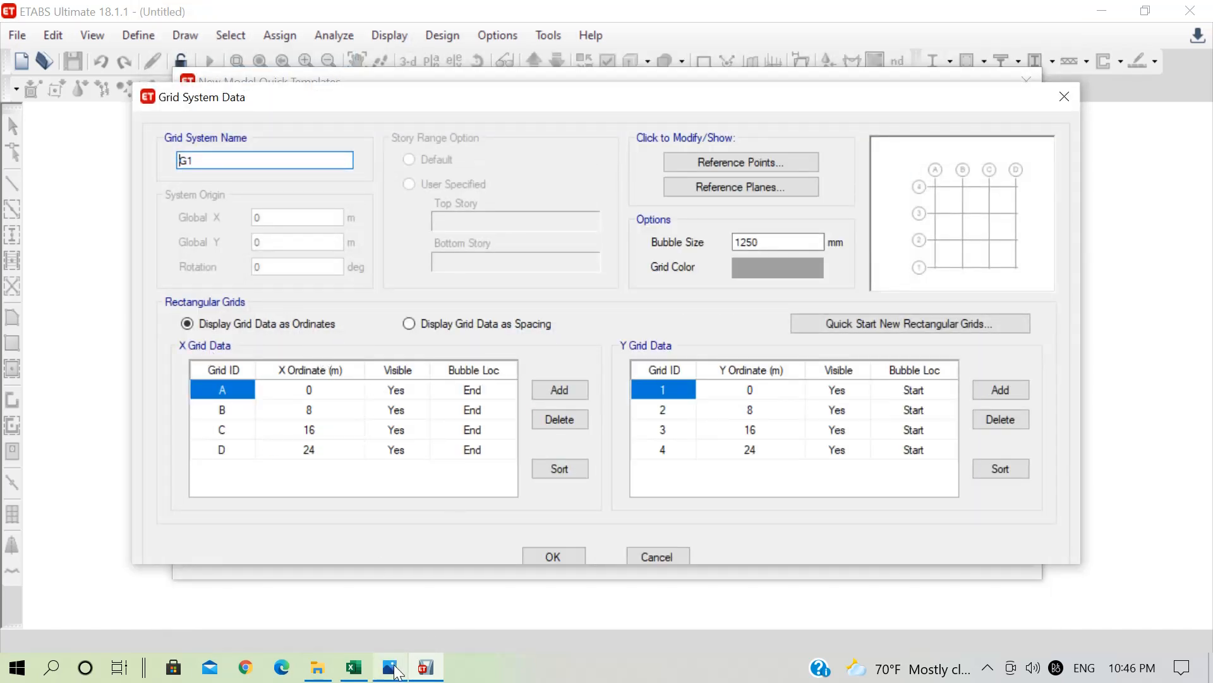
mouse_move(390, 667)
left_click(483, 493)
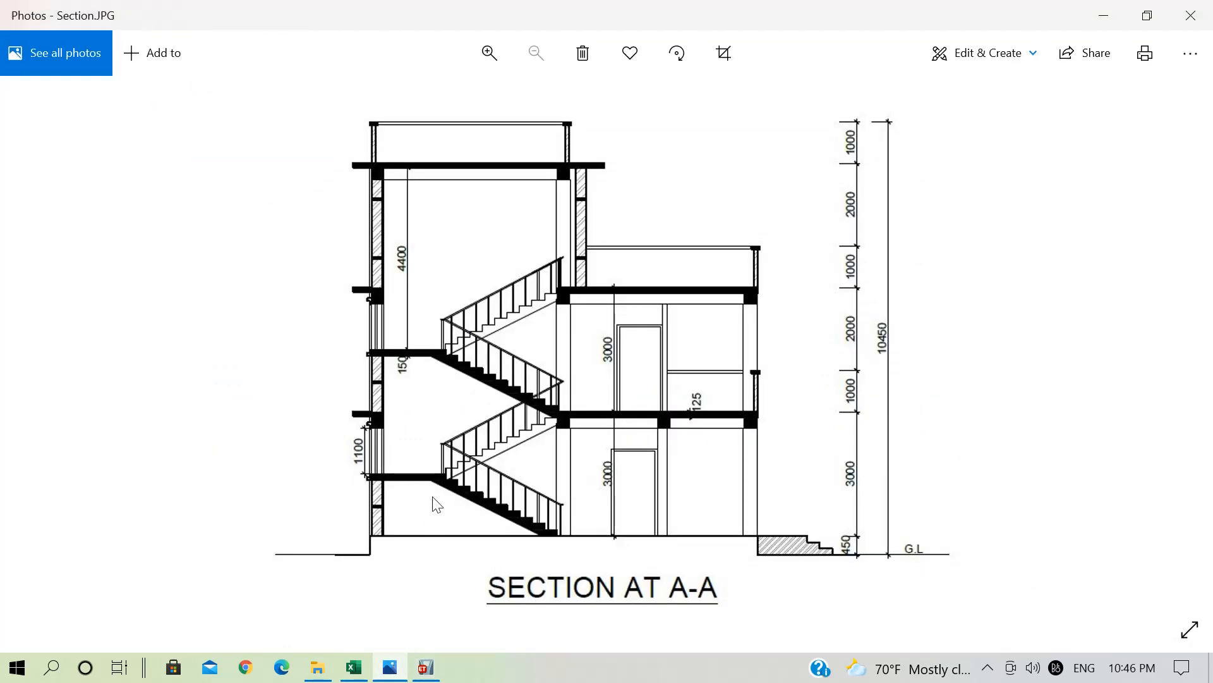
key("Left")
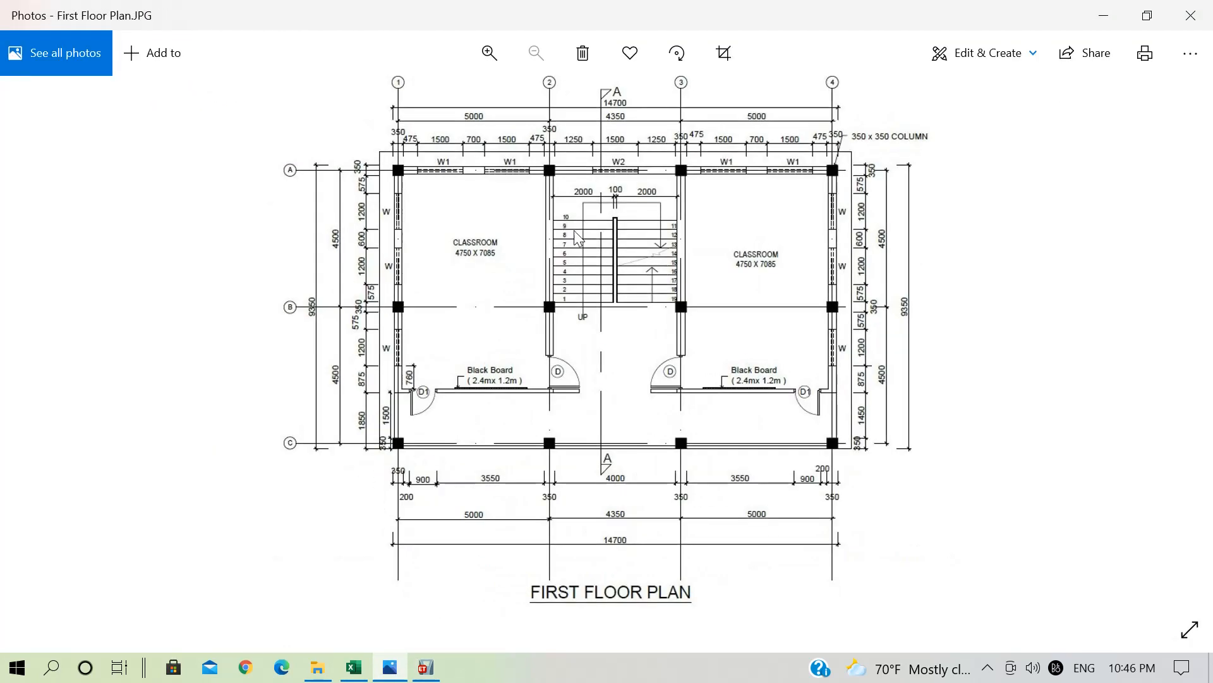
key("Left")
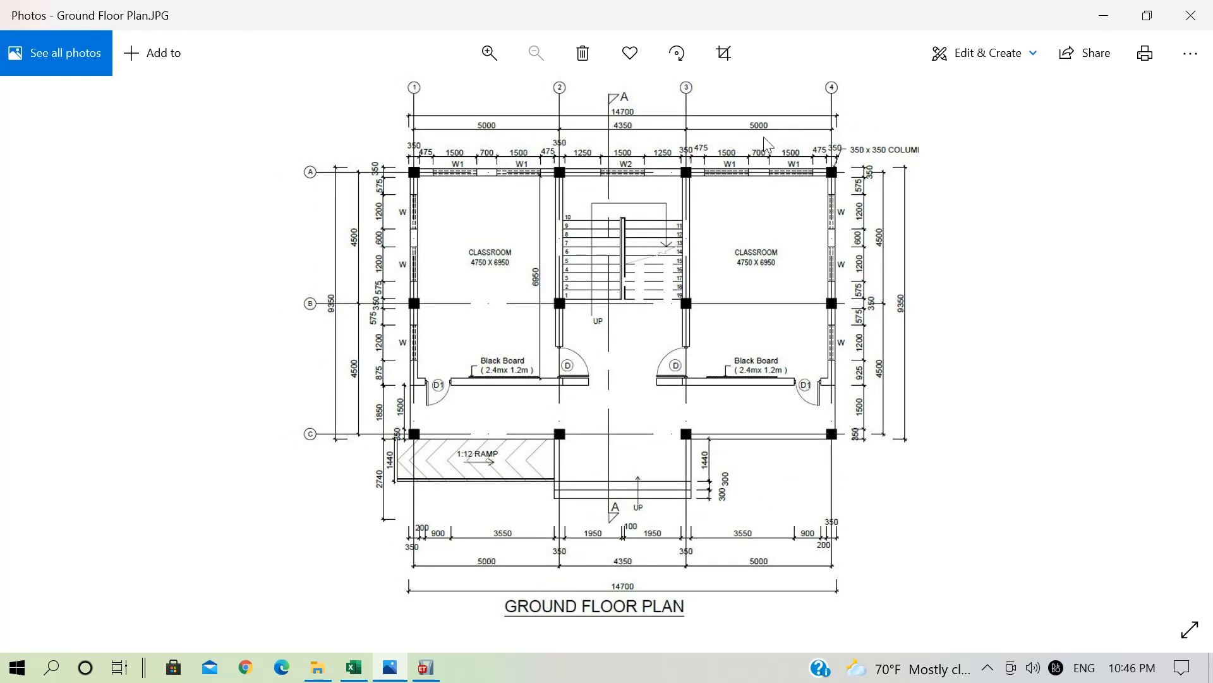
left_click(1105, 7)
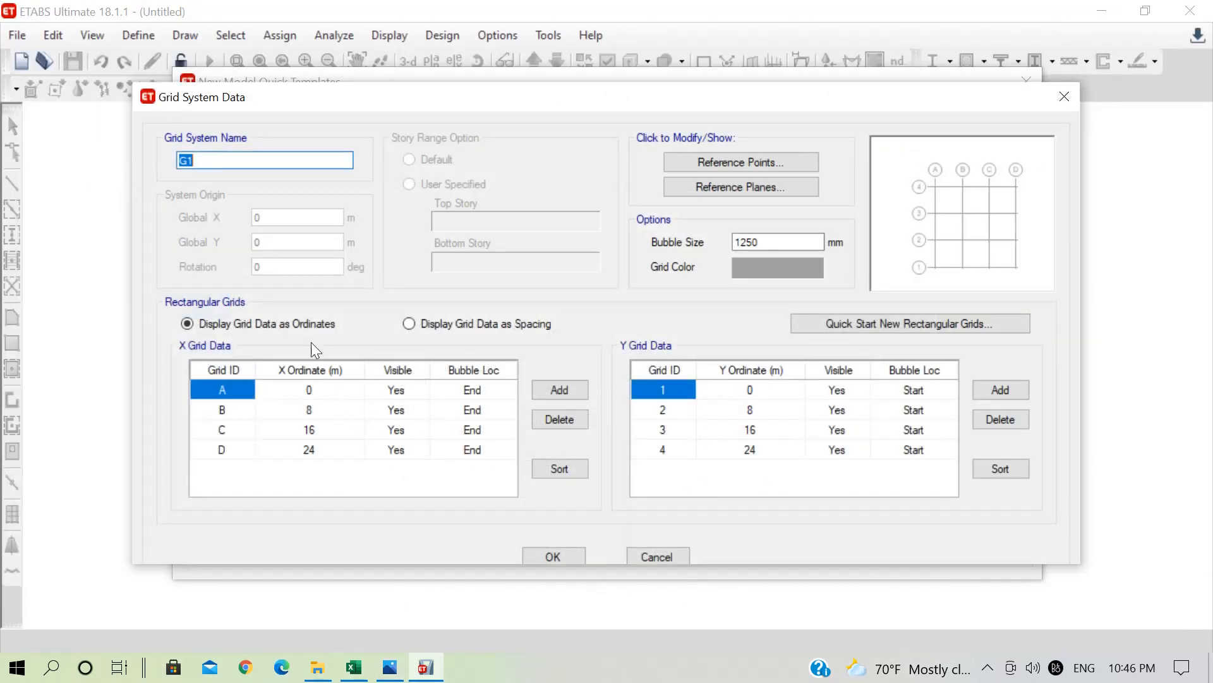
Step: Display the grid data as spacing and set the X spacing to 5 m for grid A and 4.35 m for grid B
left_click(320, 389)
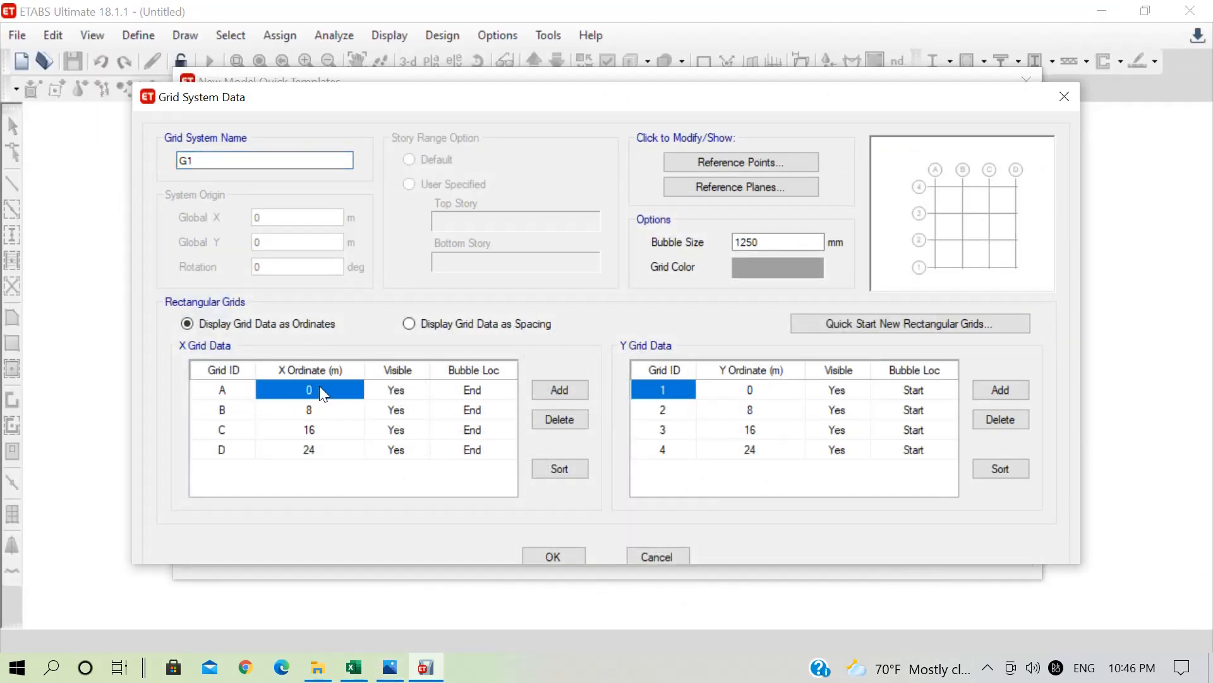
left_click(438, 324)
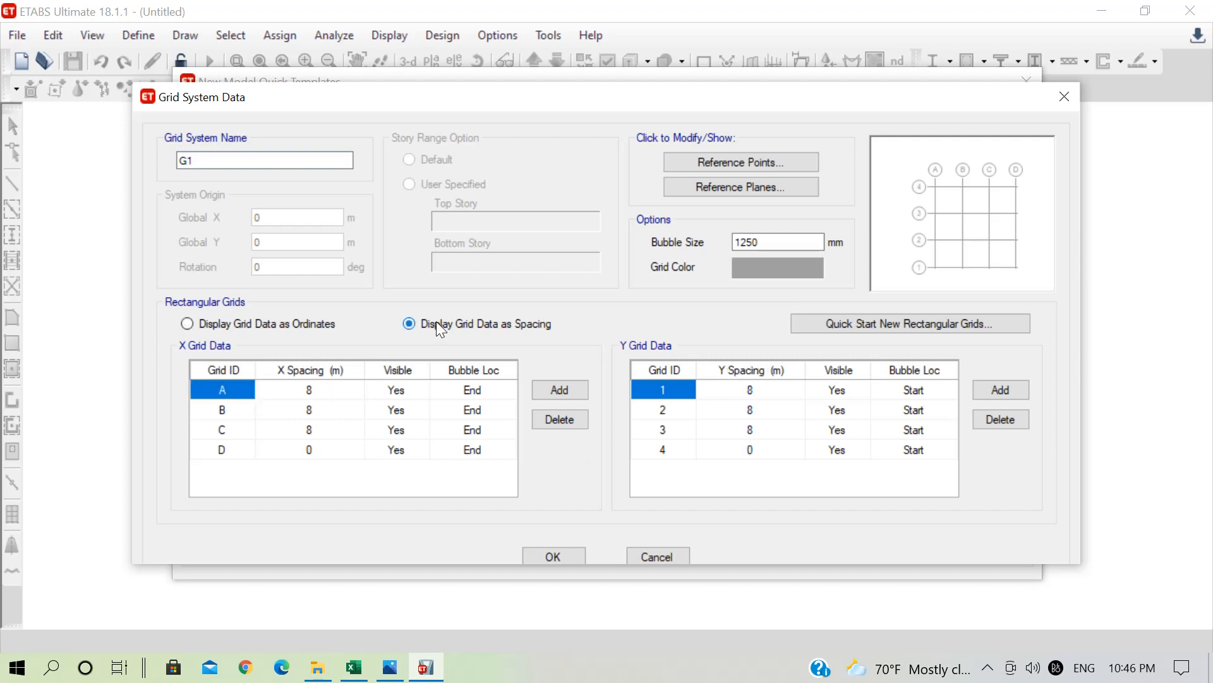
left_click(339, 395)
type("5")
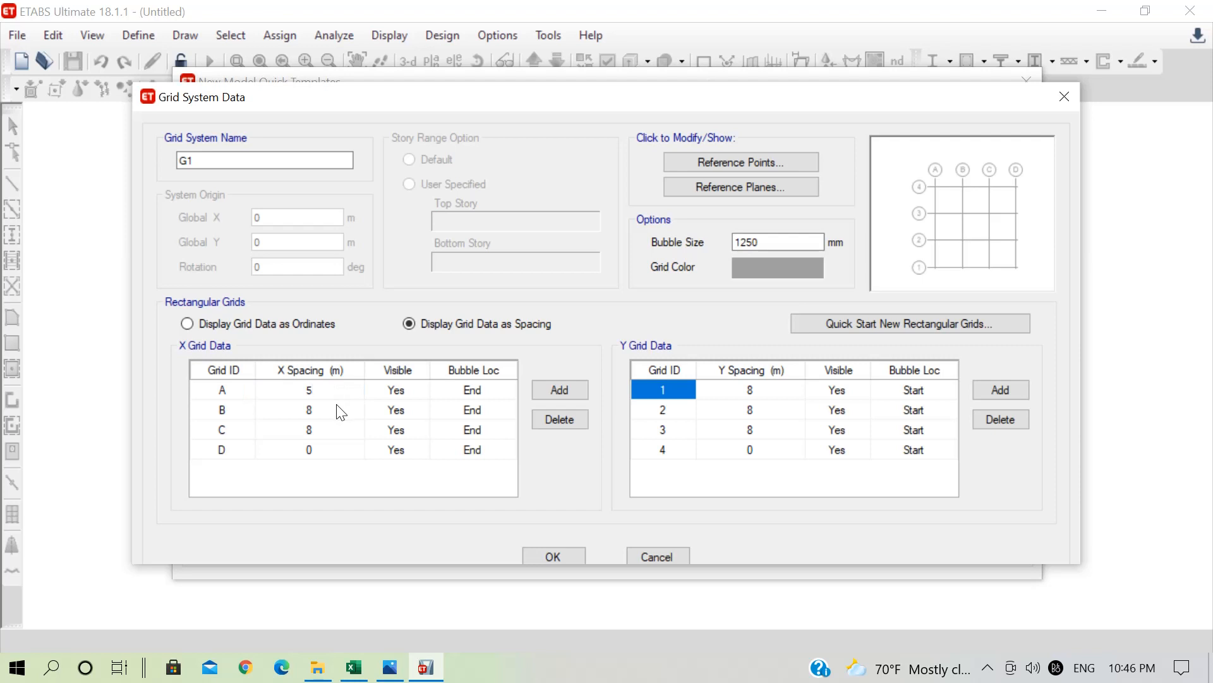
left_click(340, 409)
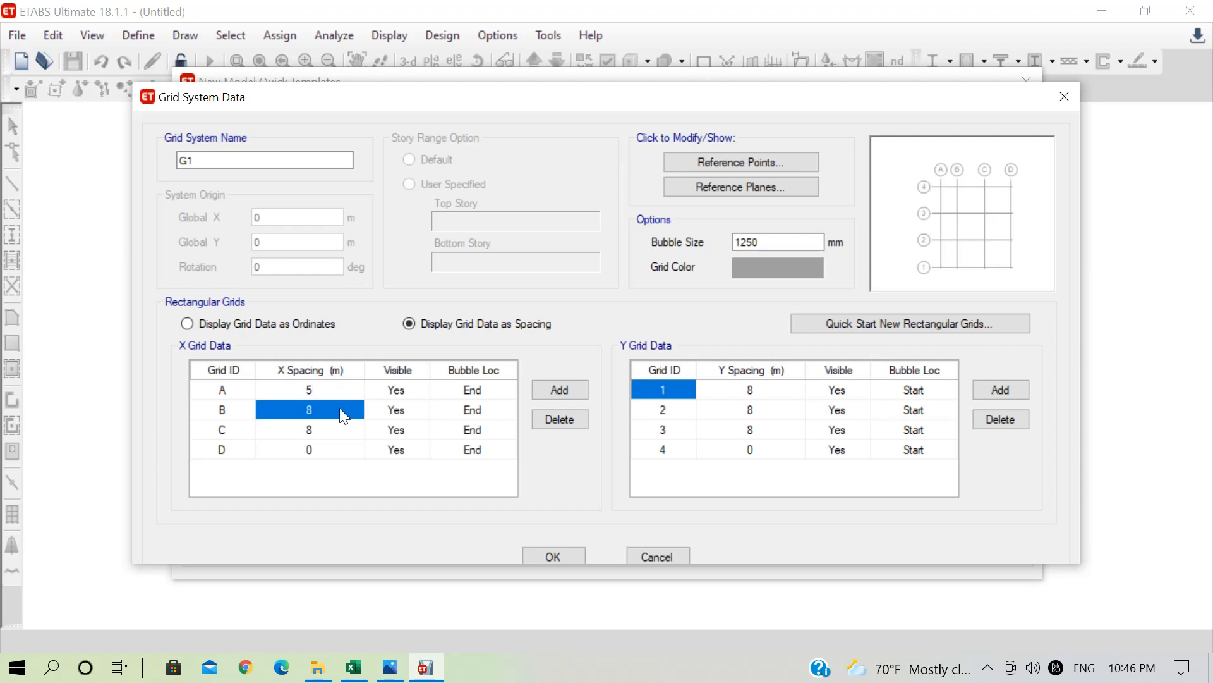
type("4.35")
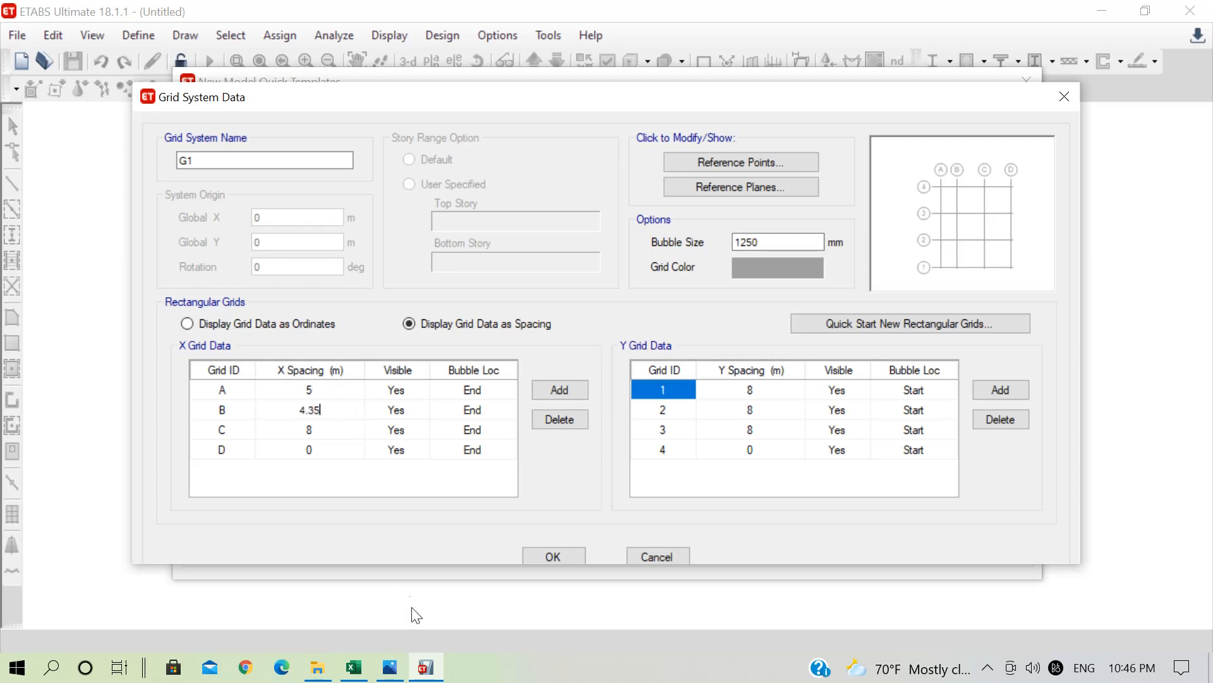
Step: Check the ground floor plan in Photos and set the X spacing of grid C to 5 m
left_click(390, 666)
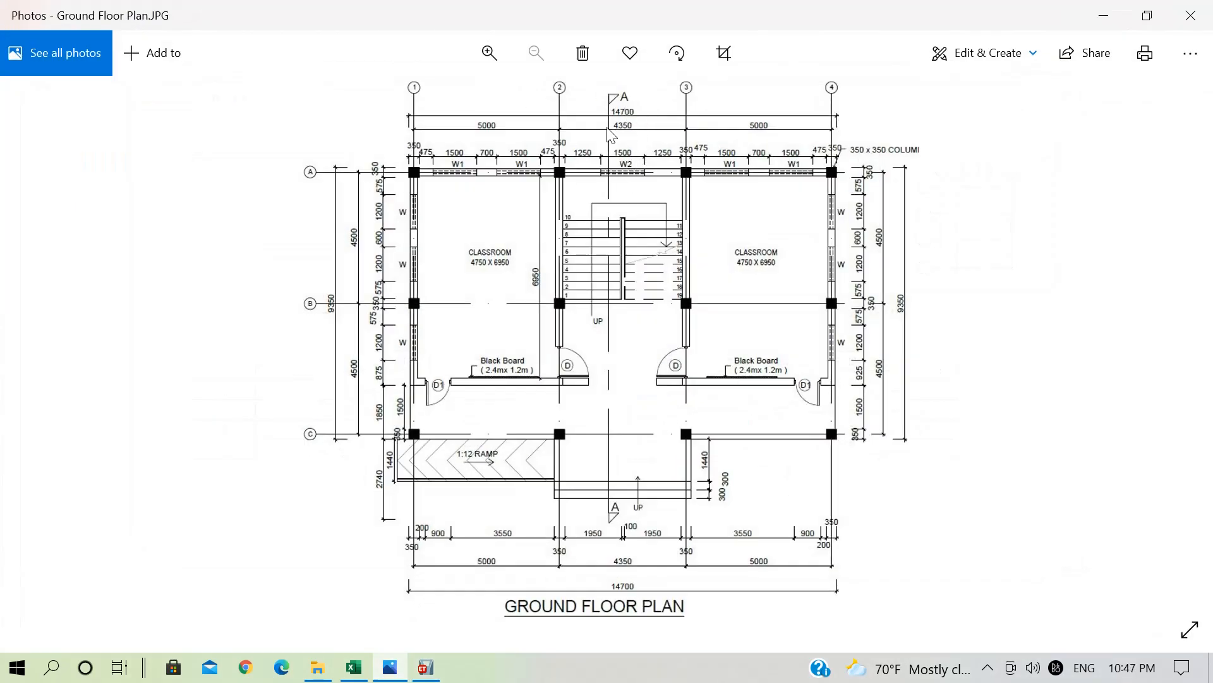
left_click(1104, 16)
left_click(345, 428)
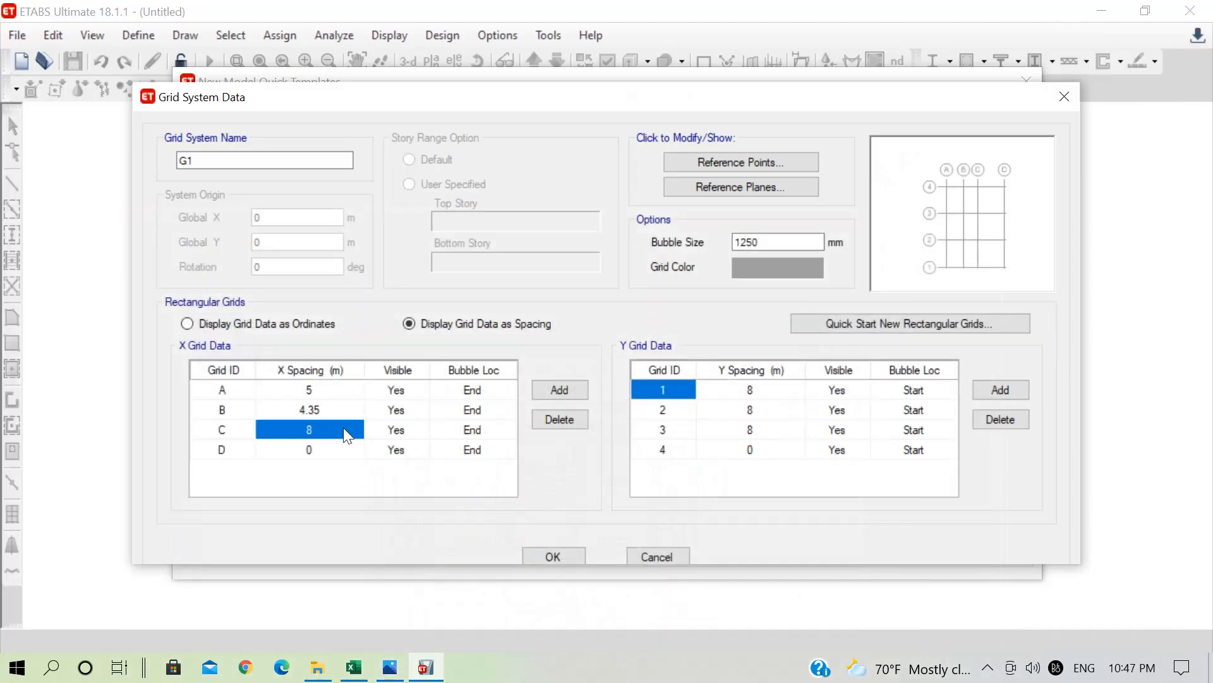
type("5")
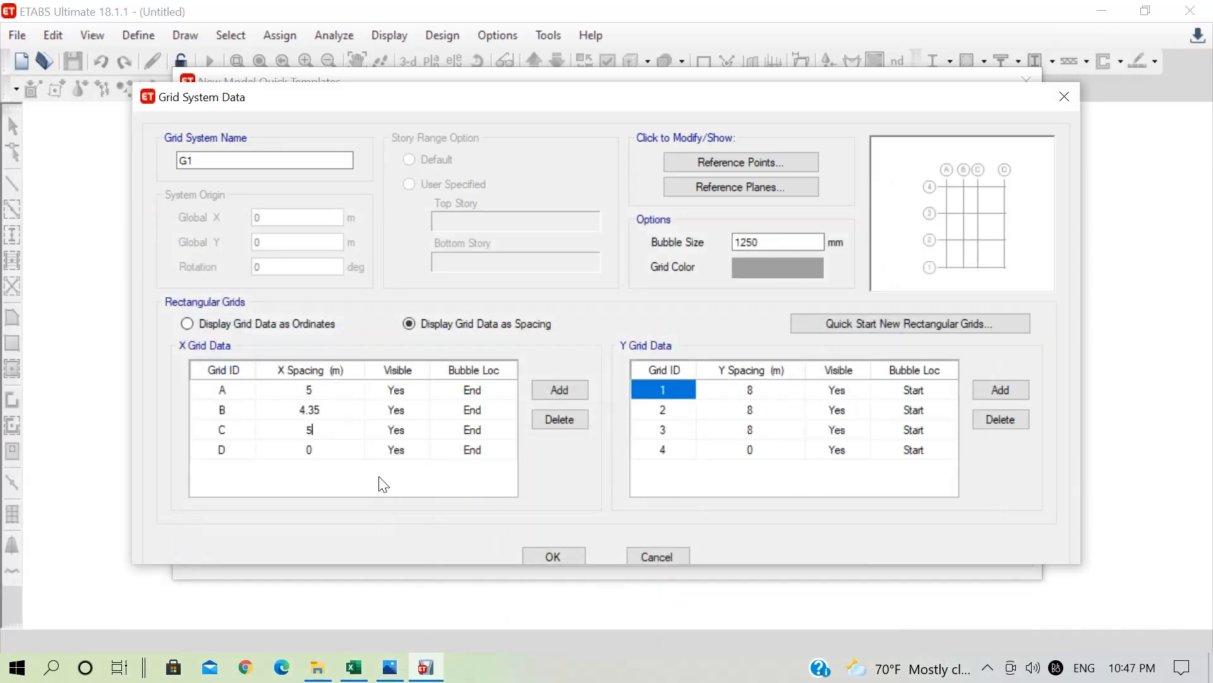
left_click(337, 450)
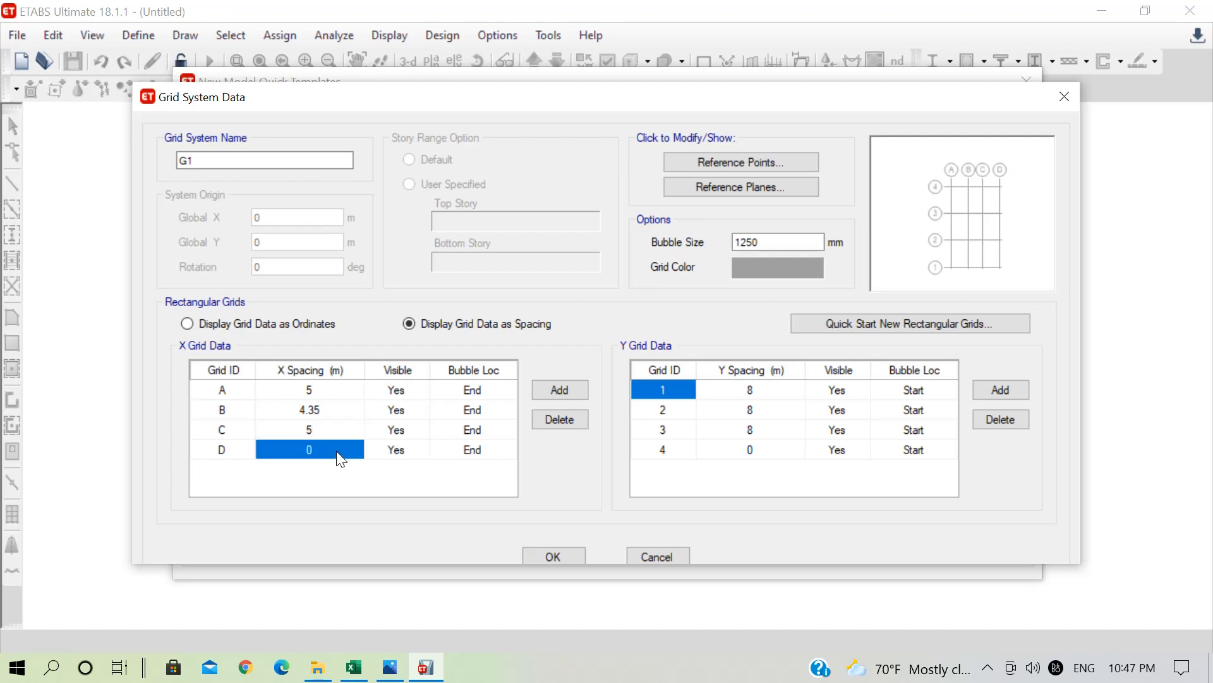
Step: Examine the grid lines and the wall and door layout on the ground floor plan in Photos, and return to the grid data
left_click(385, 671)
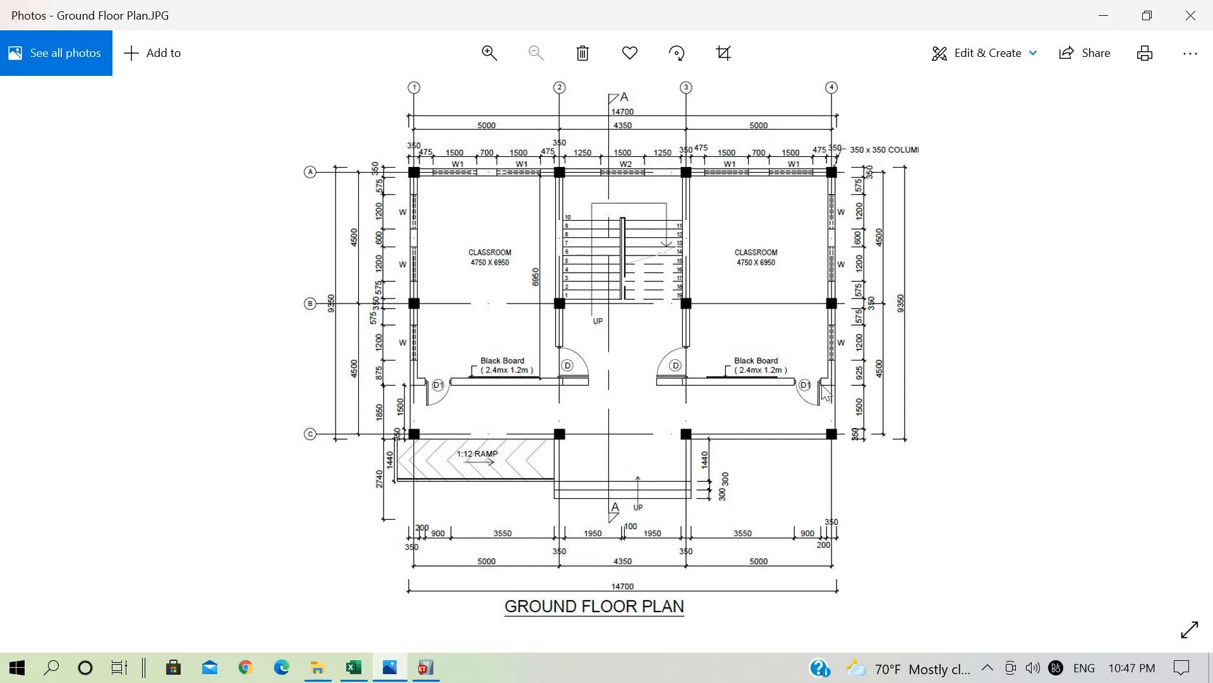
scroll(474, 436, "up", 4)
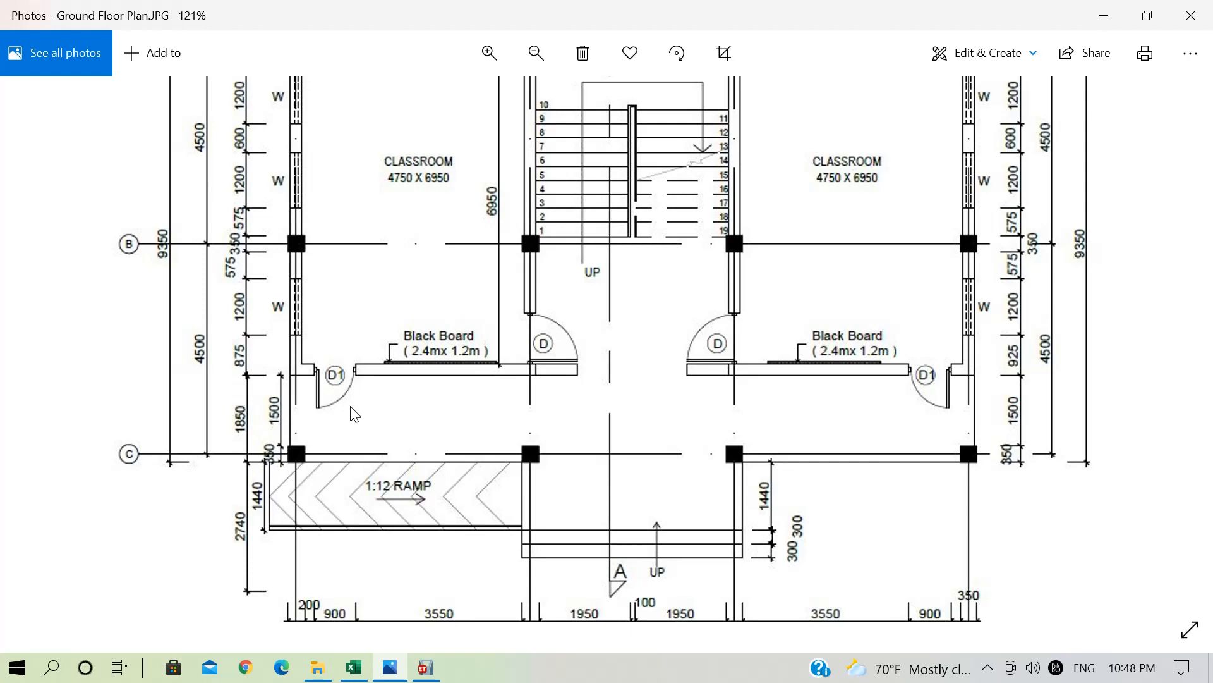
scroll(355, 411, "down", 2)
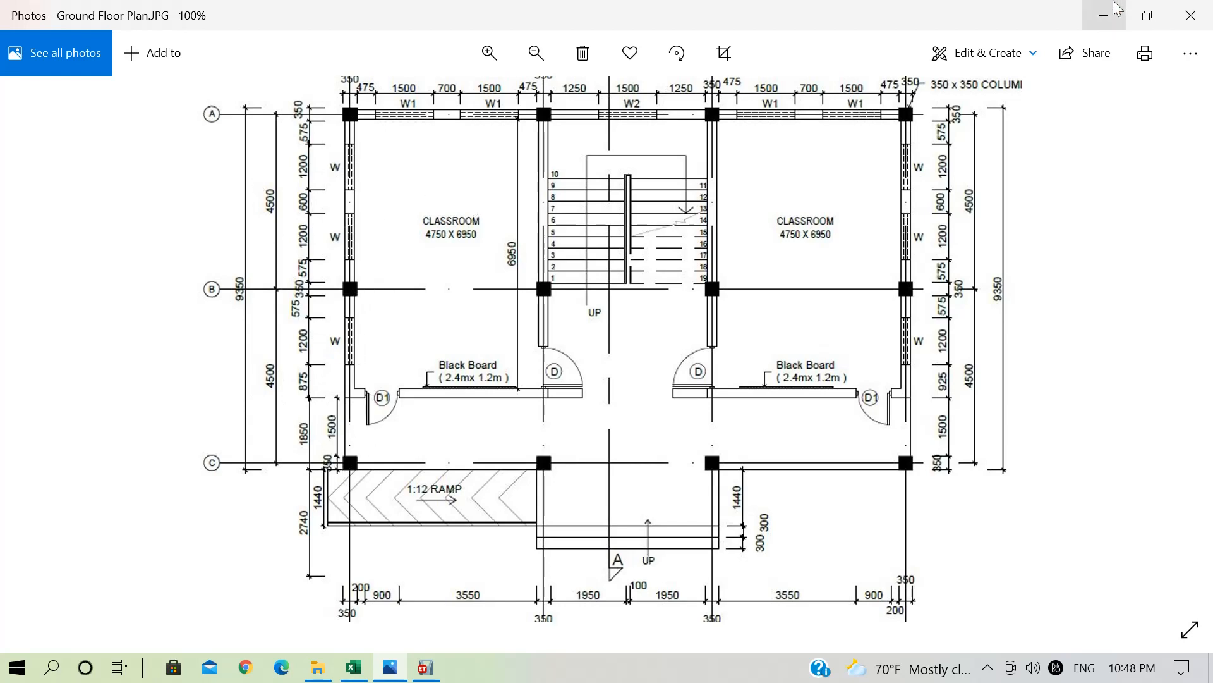
left_click(1104, 15)
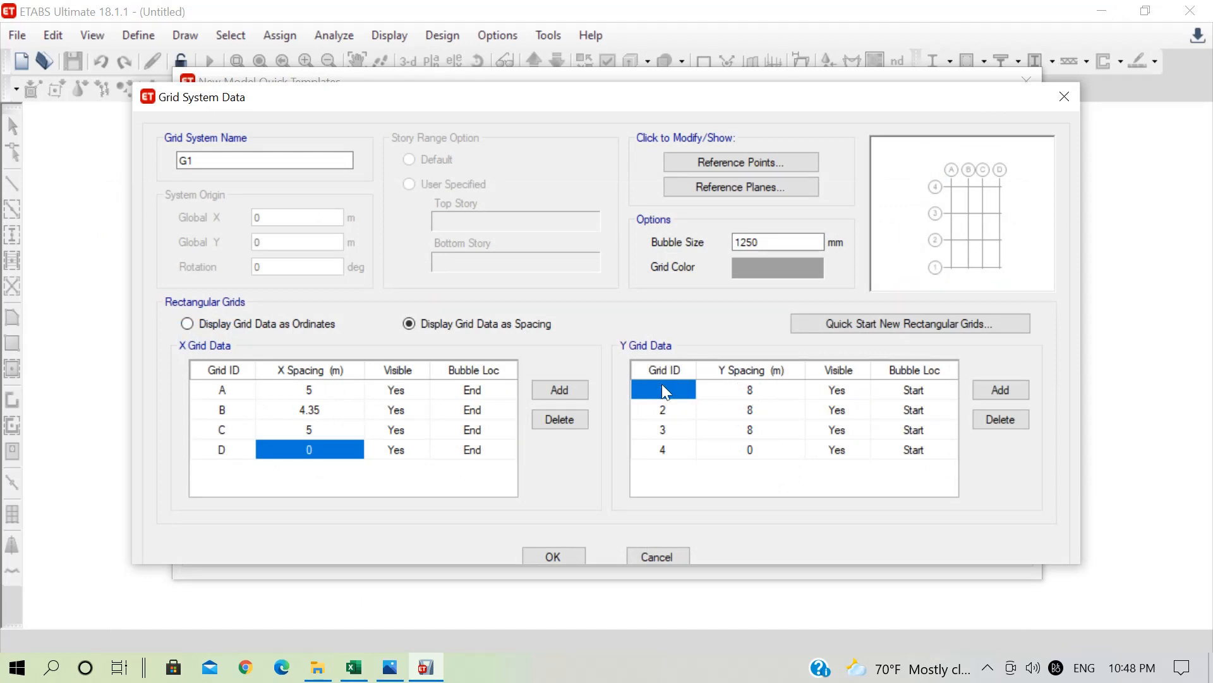
Step: Set the Y spacing to 1.8 m for grid 1, 2.7 m for grid 2 and 4.5 m for grid 3, and accept the grid data
left_click(776, 389)
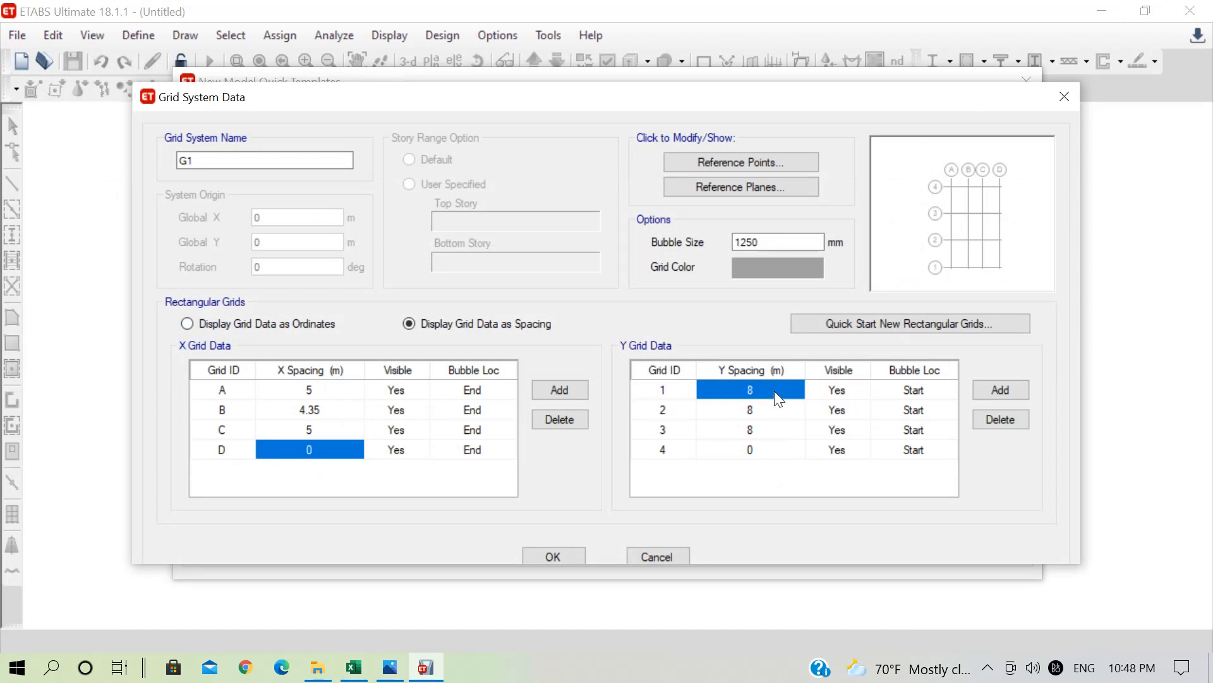
type("1.8")
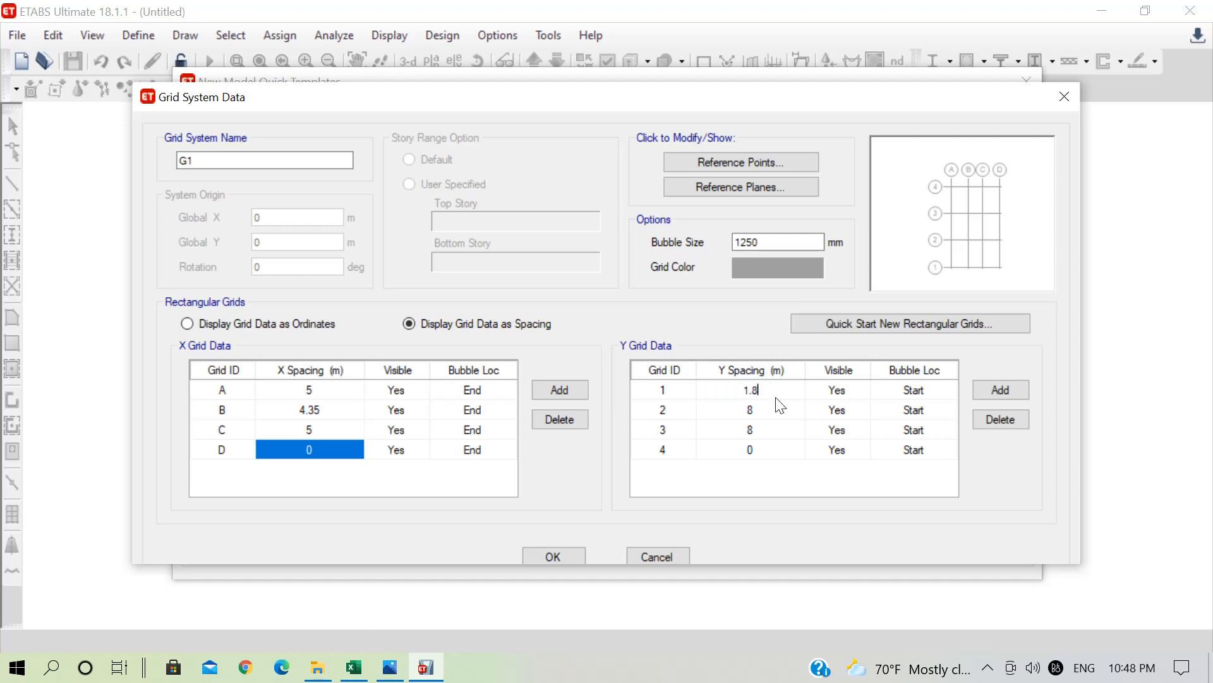
left_click(785, 410)
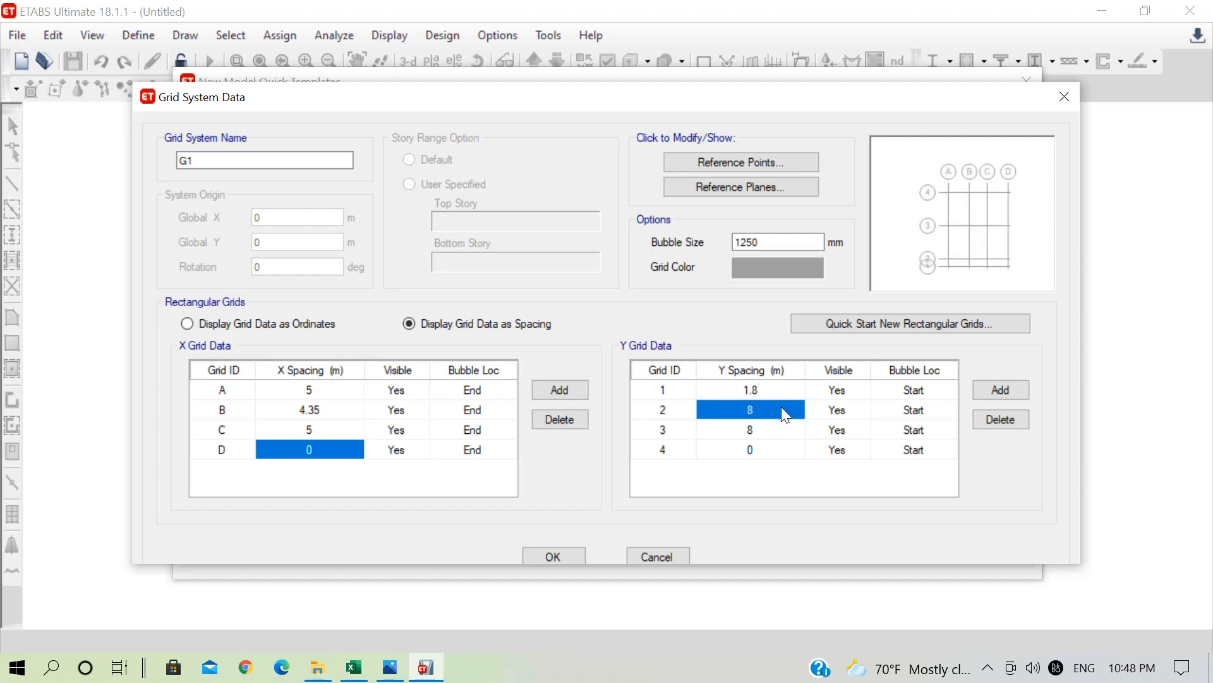
type("2.7")
left_click(784, 431)
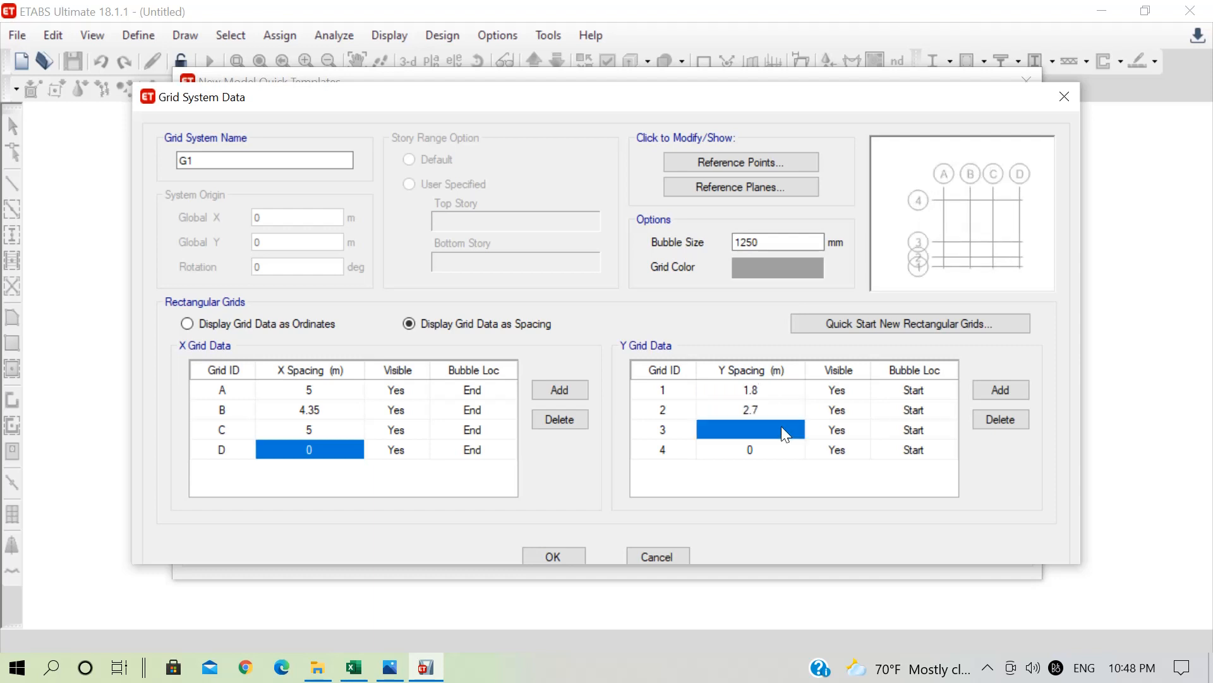
type("4.5")
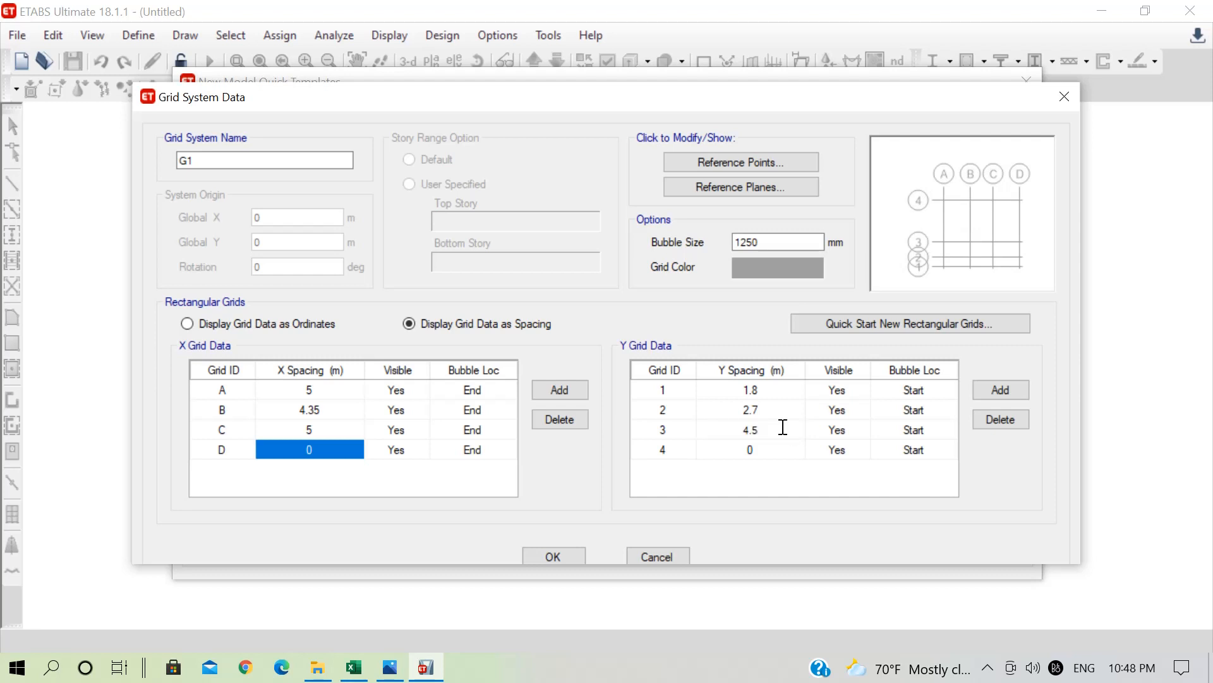
left_click(565, 551)
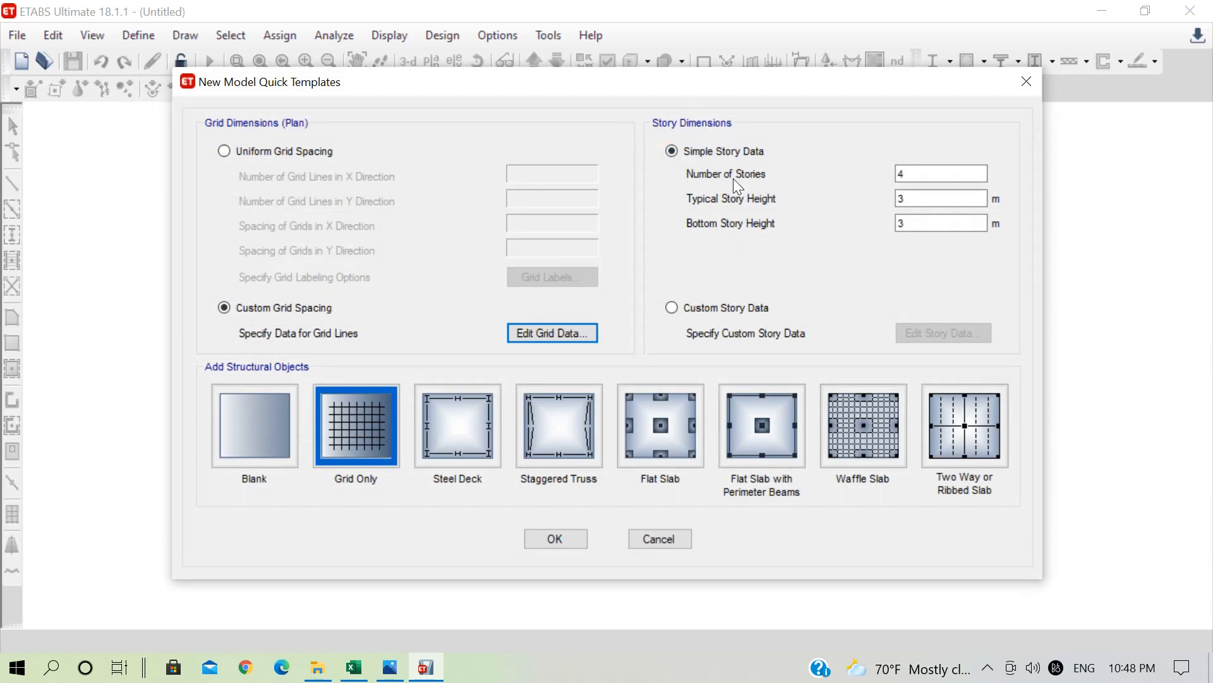
Step: Choose custom story data for the story dimensions and open the story data for editing
left_click(737, 309)
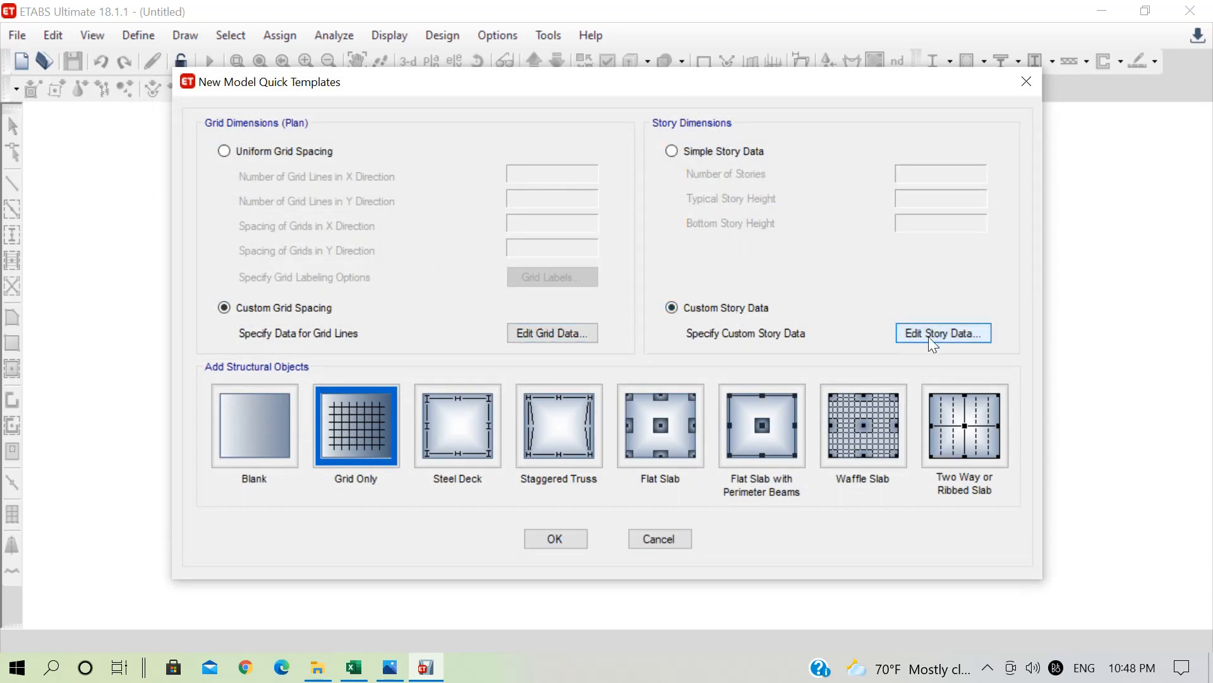
left_click(945, 332)
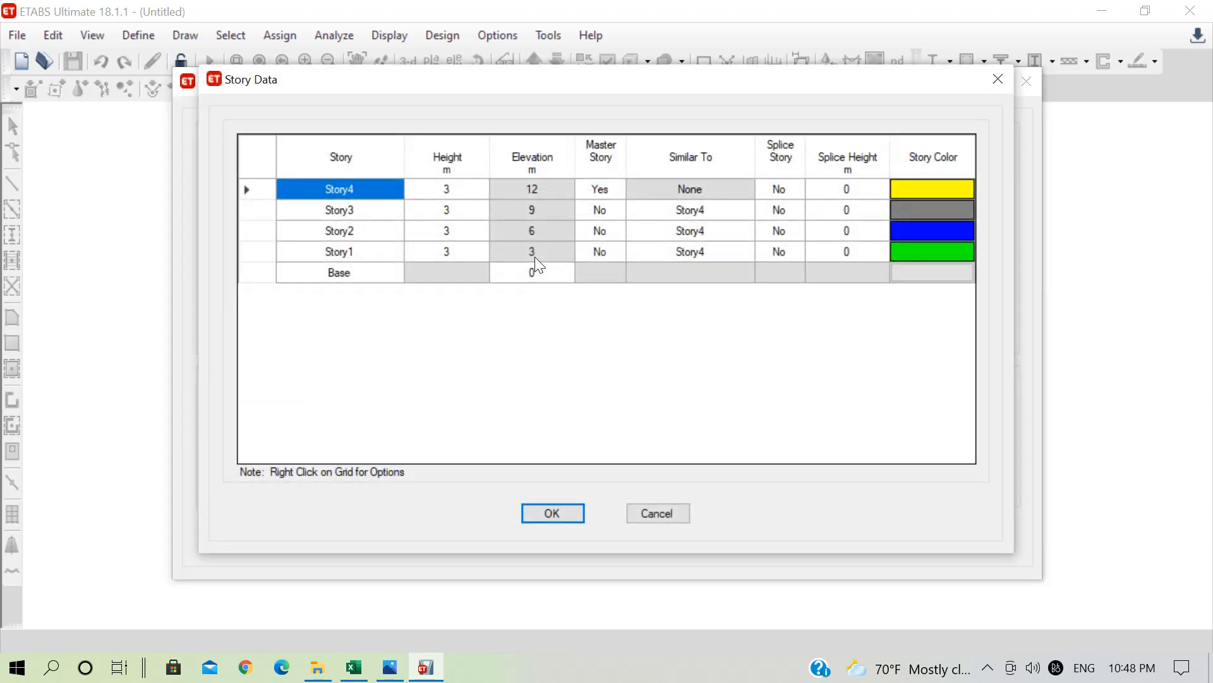
Step: Examine the floor heights and plinth level on the Section A-A drawing in Photos, and return to the story data in ETABS
left_click(390, 667)
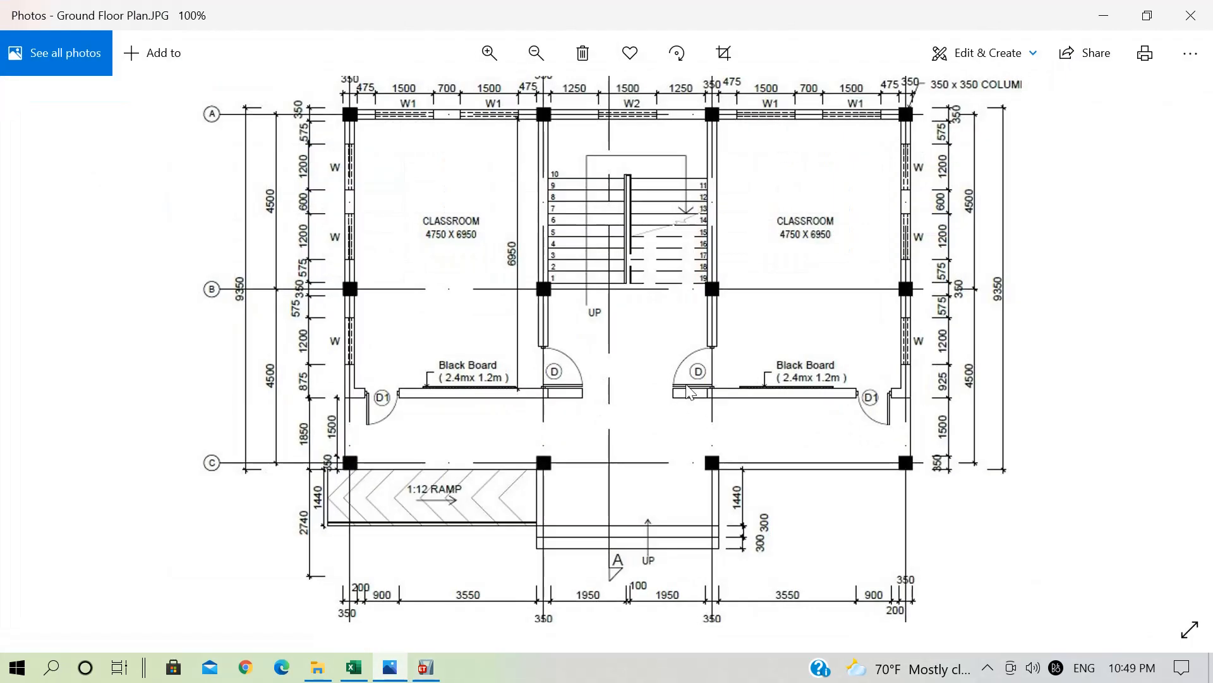
scroll(684, 383, "down", 1)
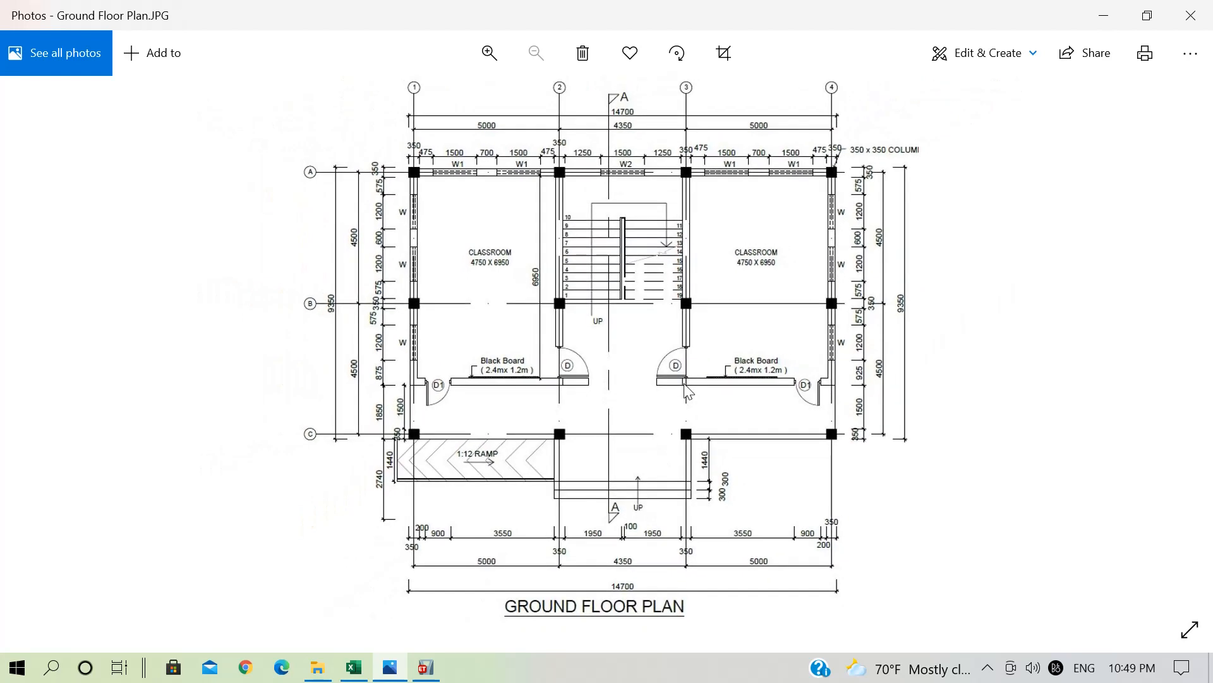
key("Right")
key("Right")
key("Left")
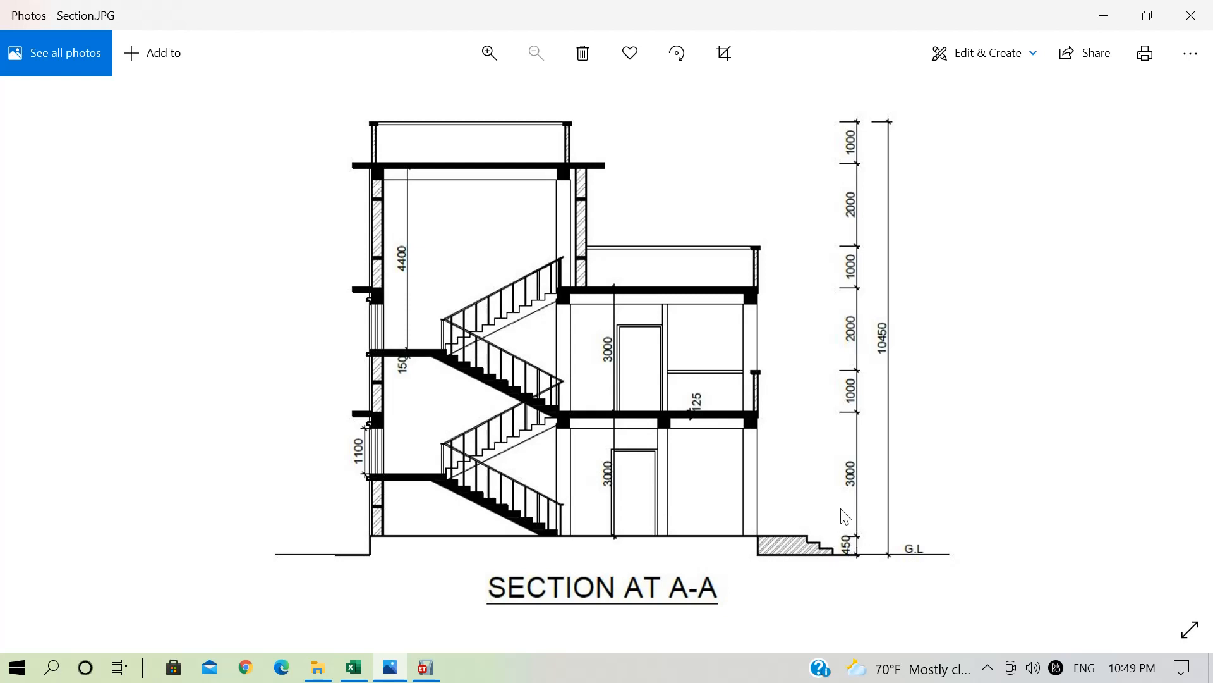
scroll(845, 516, "up", 1)
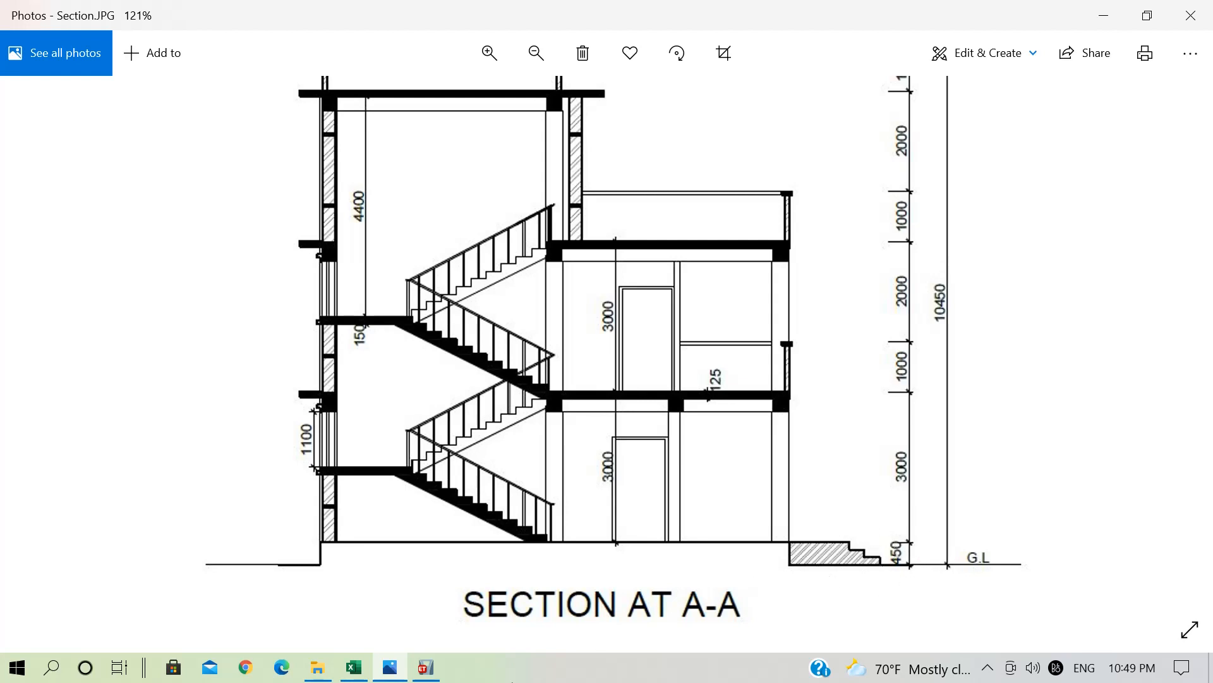
mouse_move(354, 668)
mouse_move(445, 648)
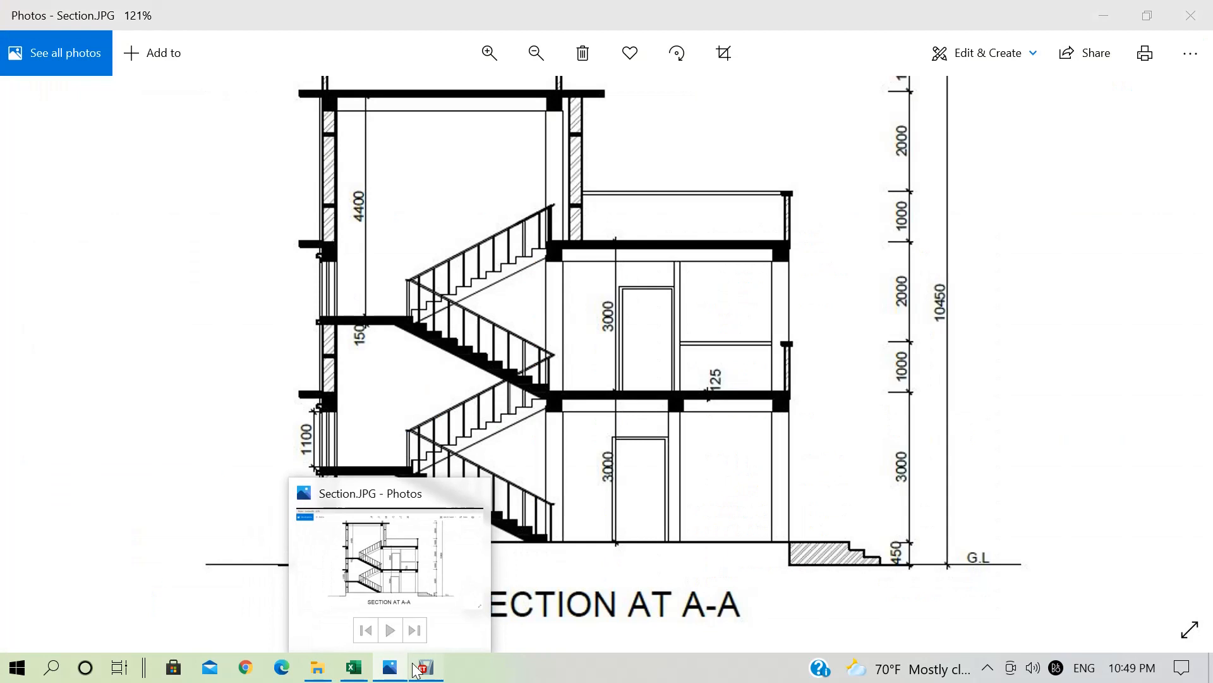
left_click(426, 668)
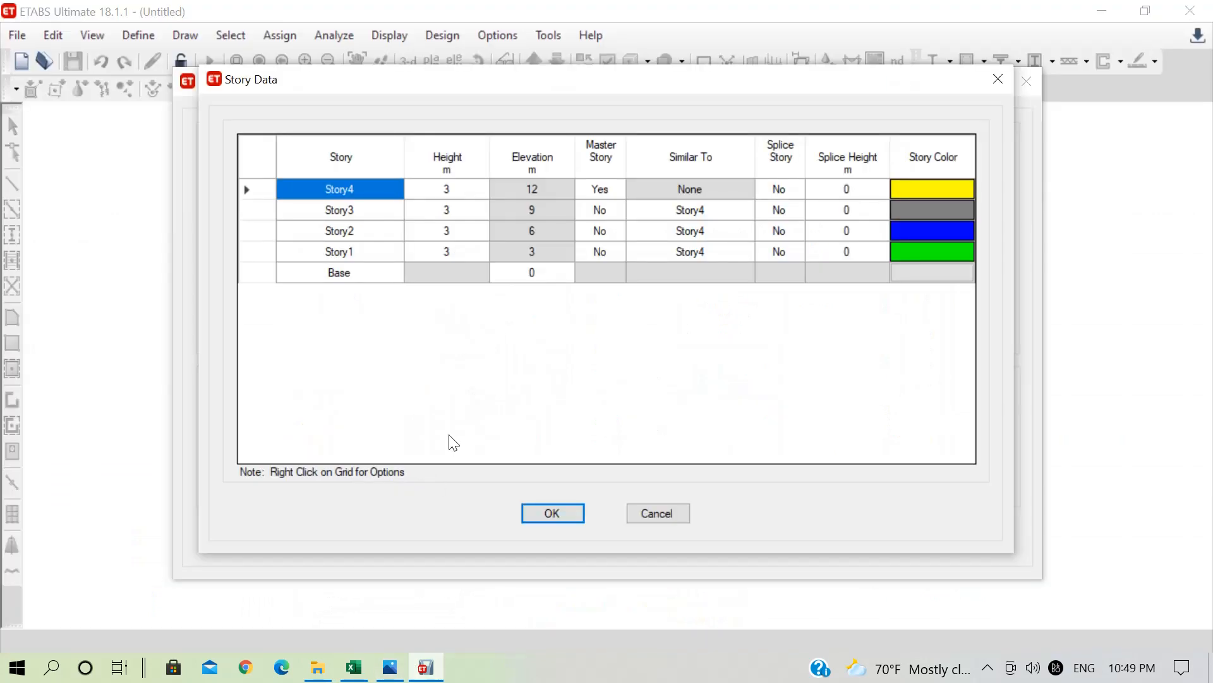
Step: Rename Story1 as Plinth Level and set its height to 1.95 m
left_click(352, 256)
type("Pl")
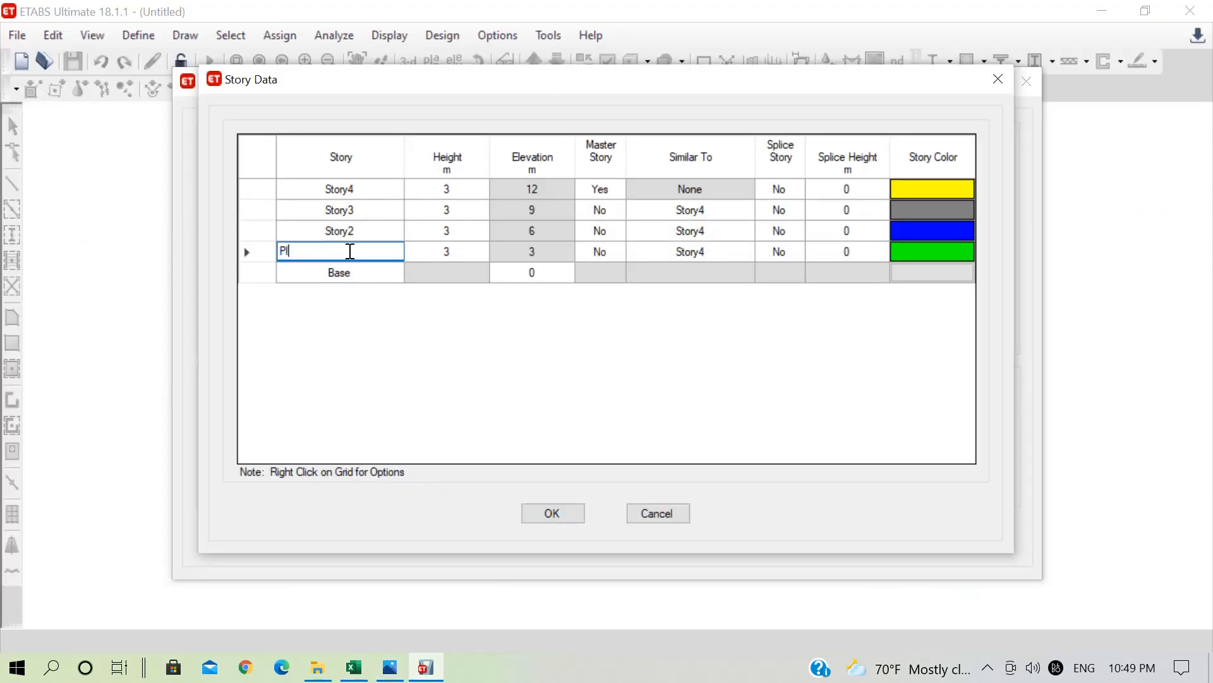
type("inth Level")
left_click(478, 250)
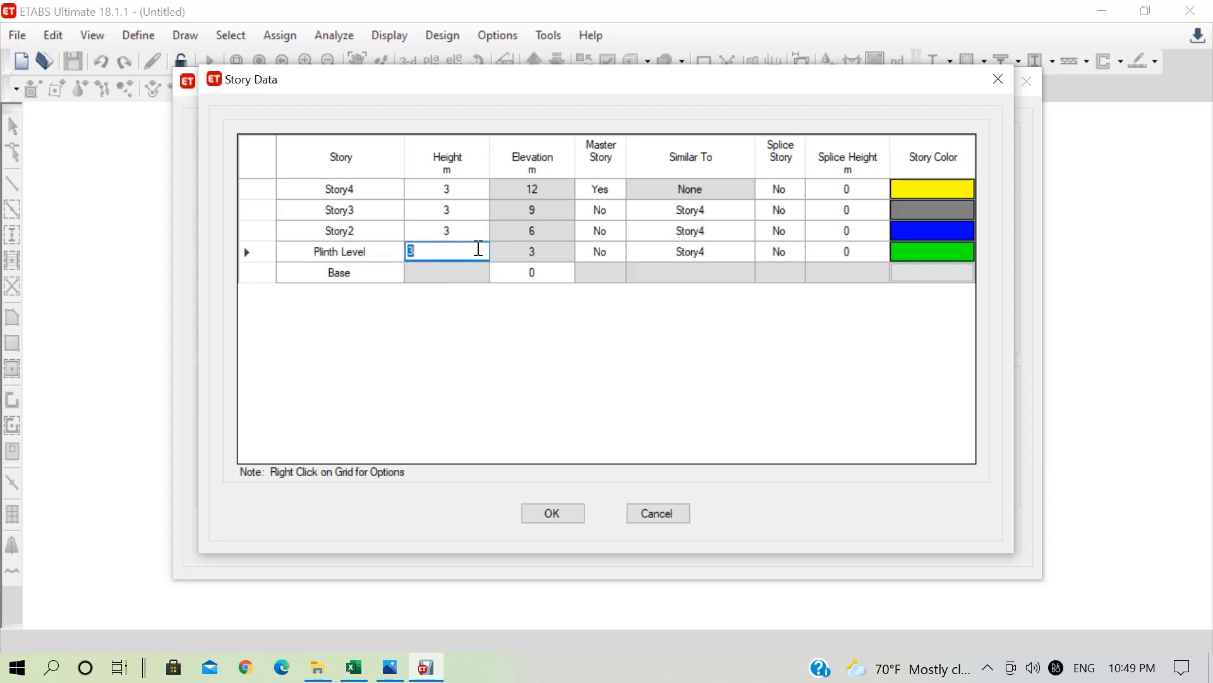
type("1.95\\")
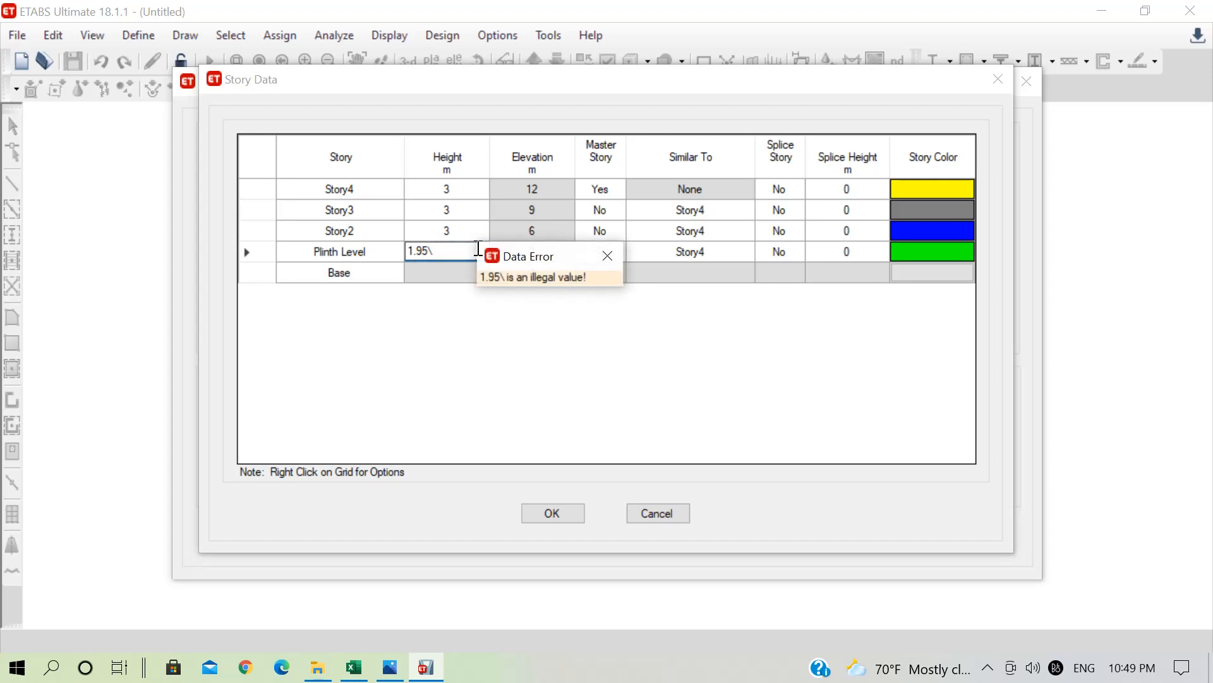
left_click(605, 255)
left_click_drag(427, 251, 402, 249)
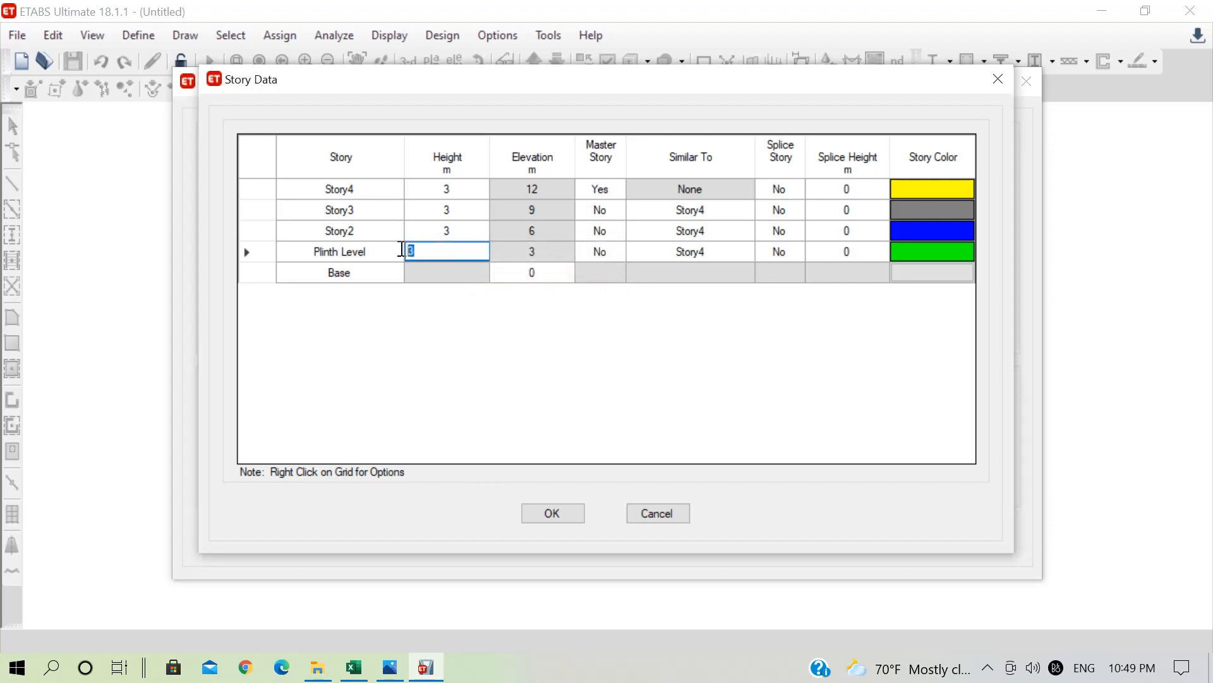
type("1.95")
key("Return")
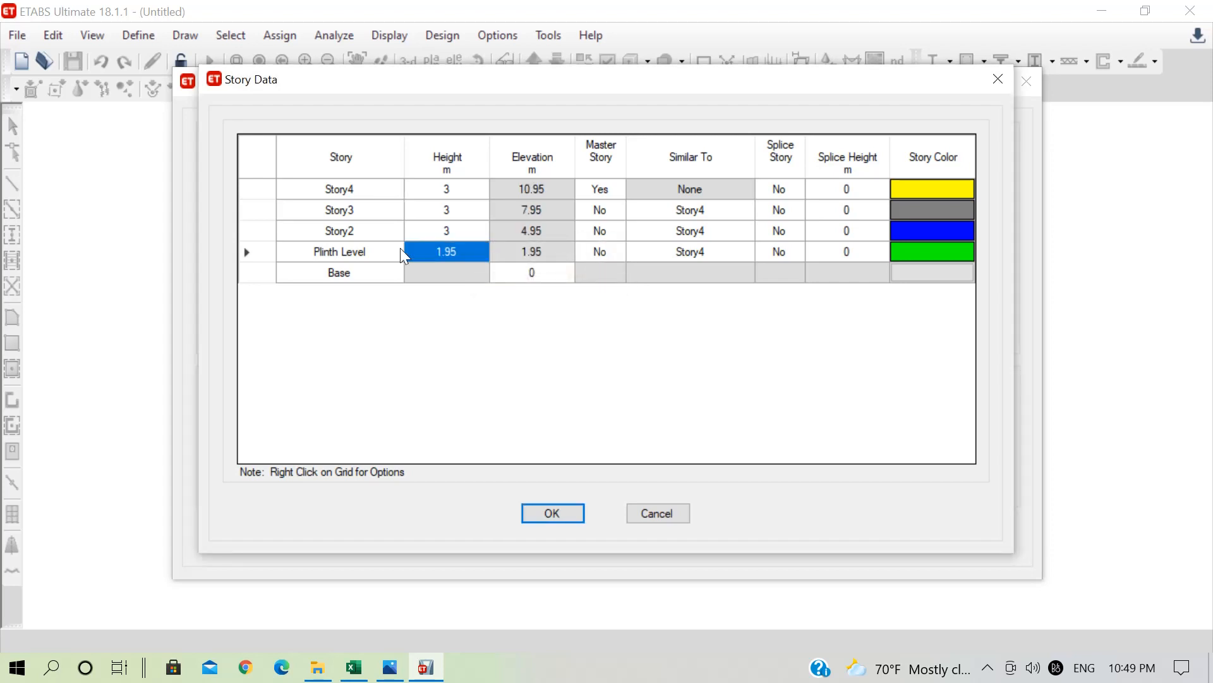
Step: Rename Story2 as GFSlab, Story3 as FF Slab and Story4 as Staircase Cover
left_click(368, 235)
type("G")
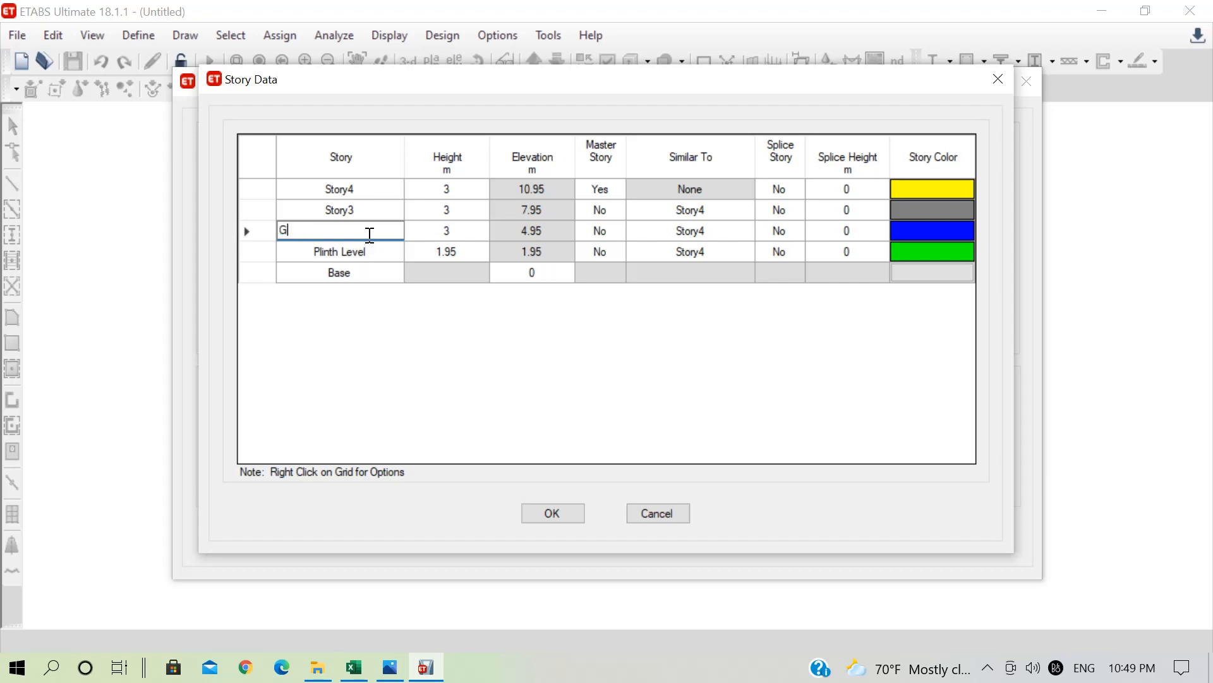
type("FSlab")
left_click(472, 225)
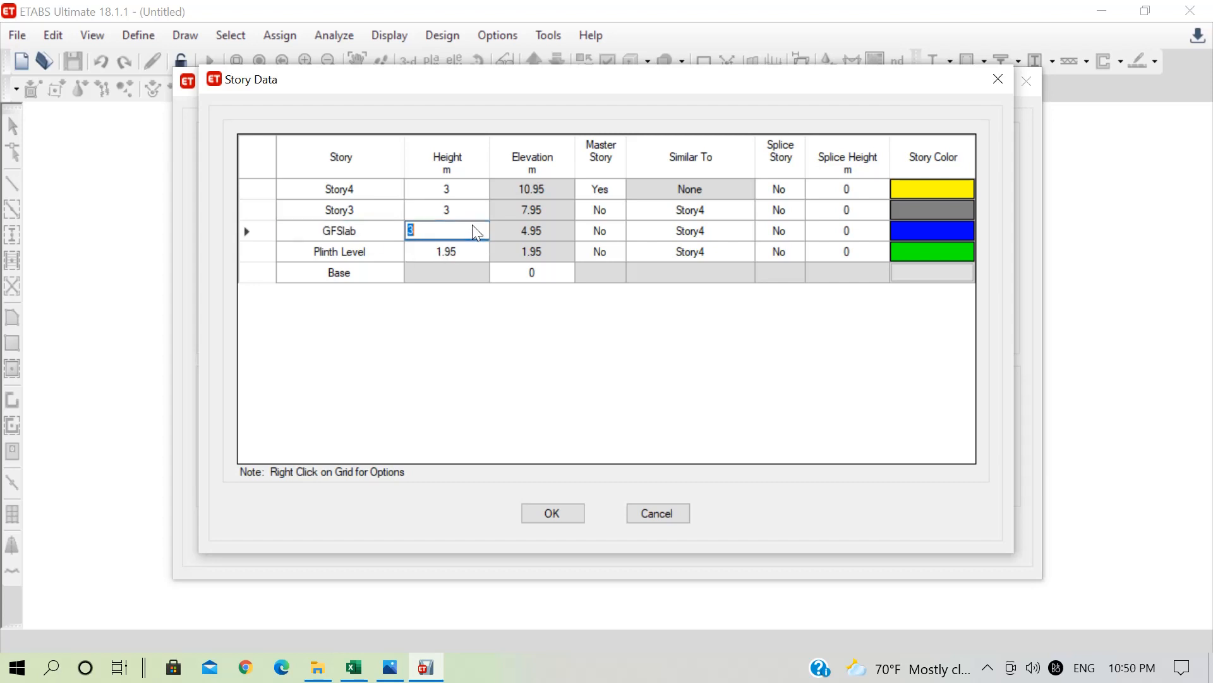
left_click(368, 201)
type("FF Slab")
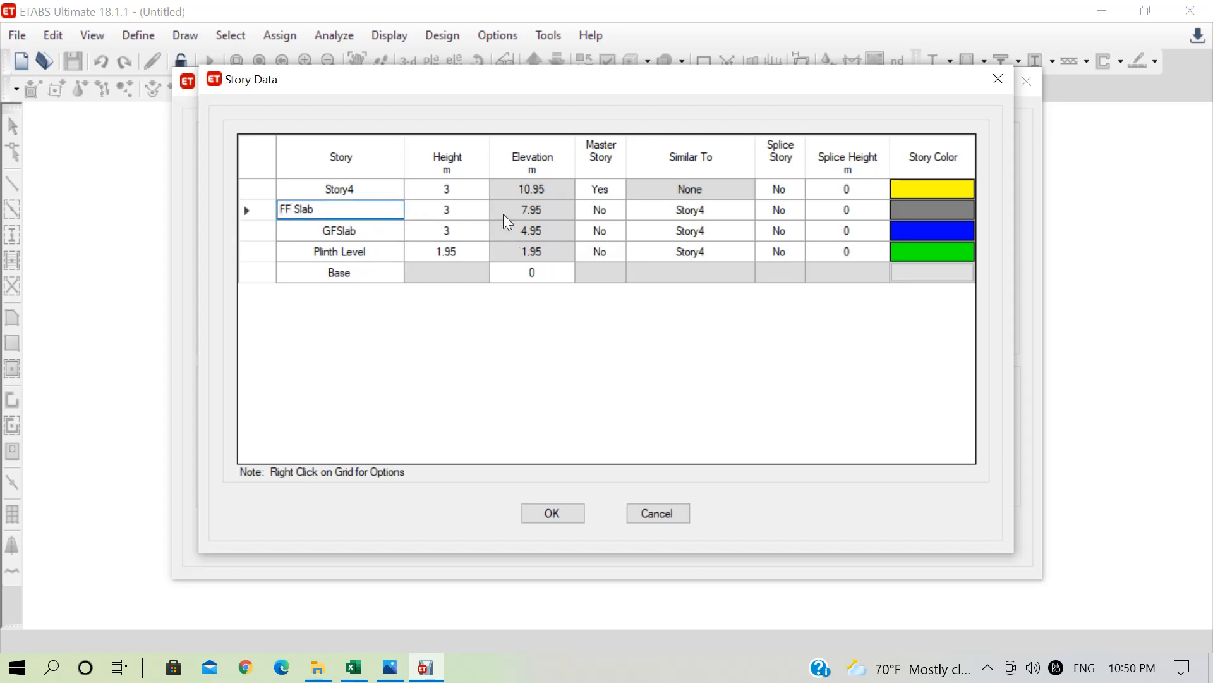
left_click(486, 202)
left_click(384, 193)
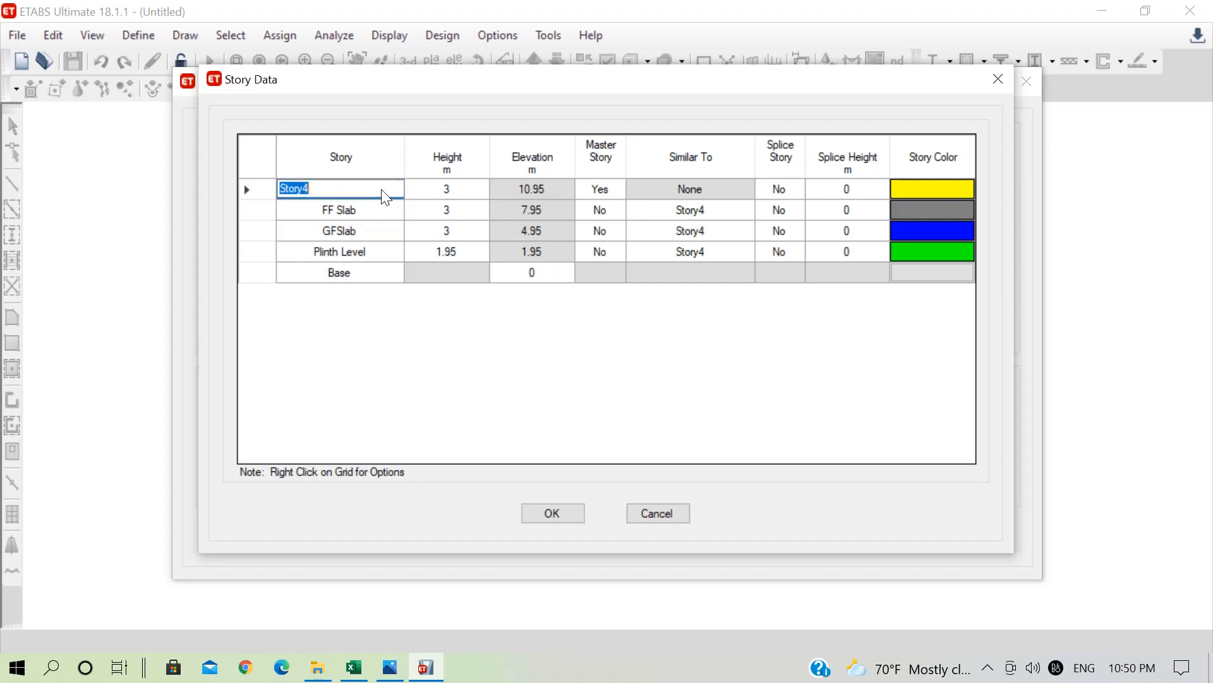
type("Staircase Cover")
key("Return")
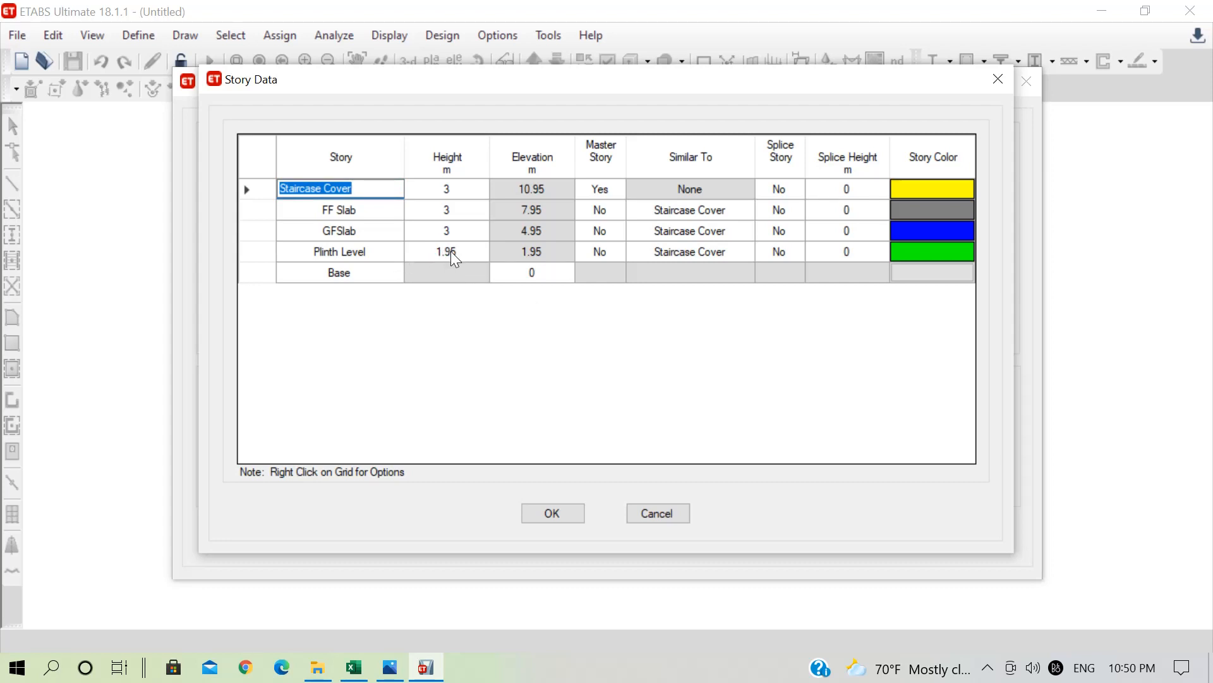
Step: Review the overall story levels on the Section A-A drawing in Photos and return to the story data
left_click(390, 668)
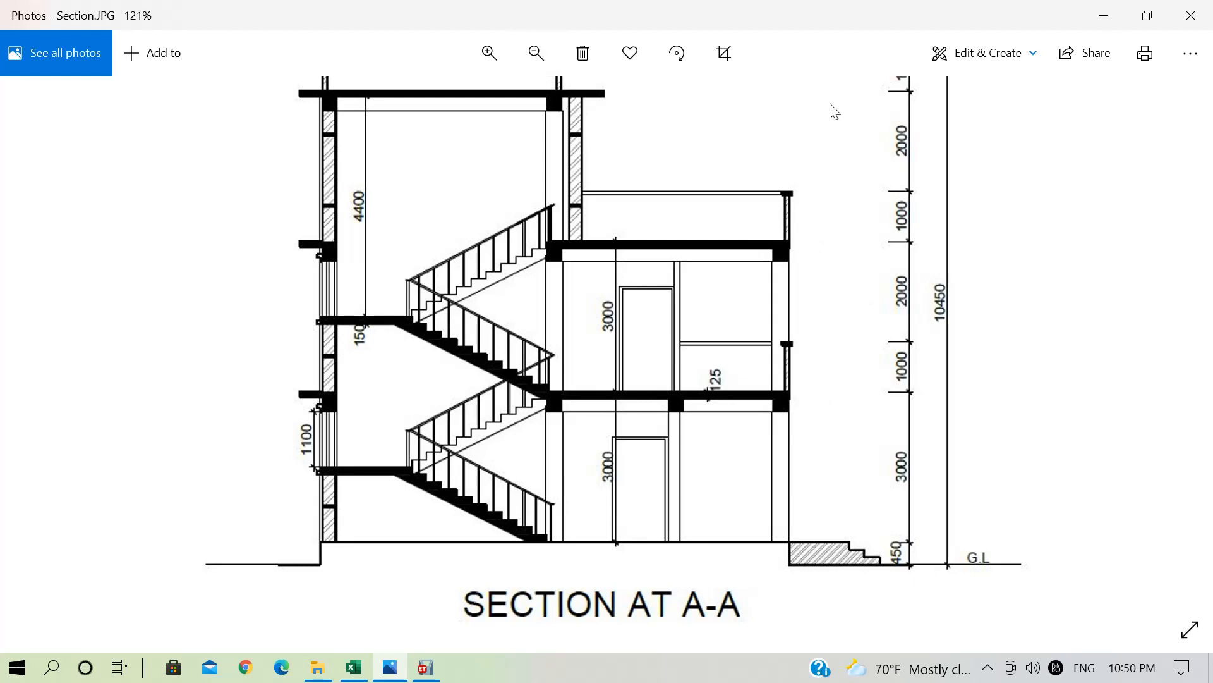
scroll(680, 327, "down", 2)
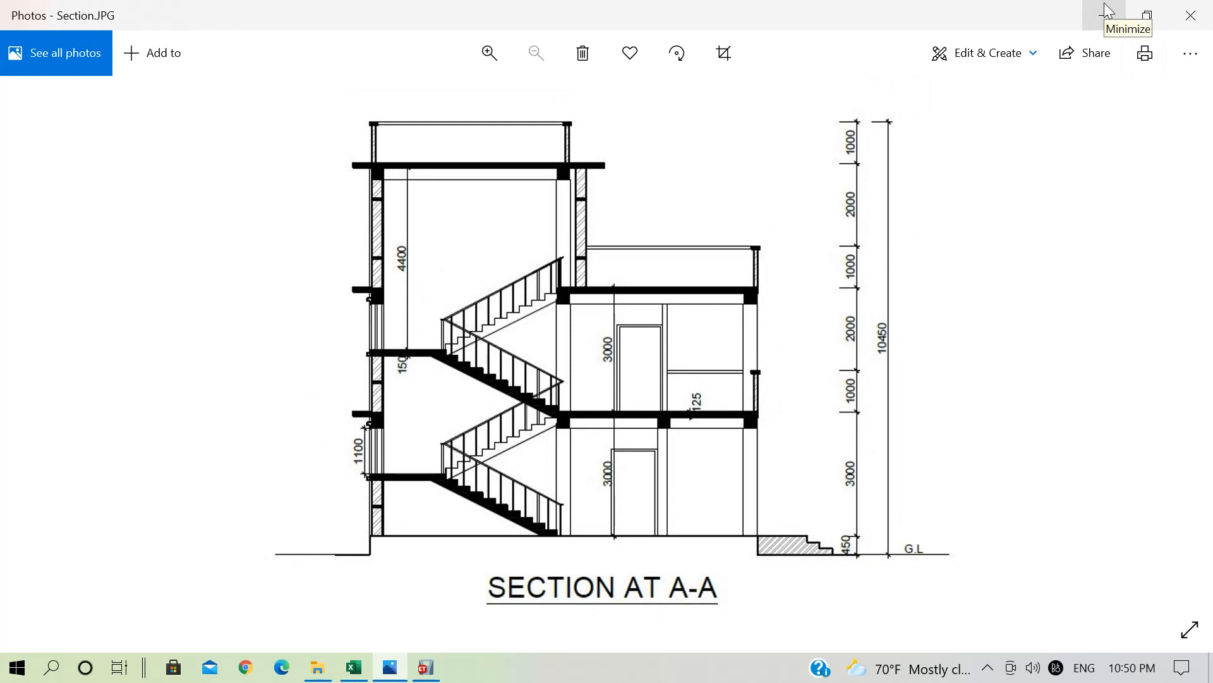
left_click(1107, 11)
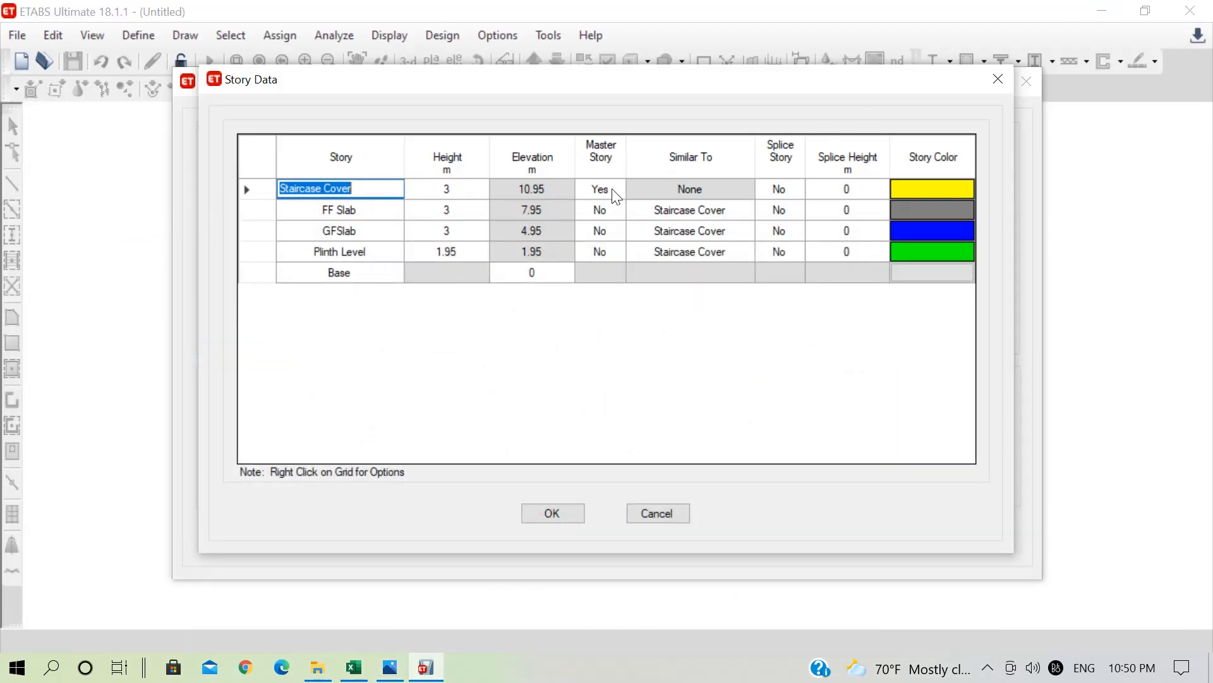
Step: Set Master Story to No for Staircase Cover, accept the story data, and create the model from the Grid Only template
left_click(611, 189)
left_click(619, 189)
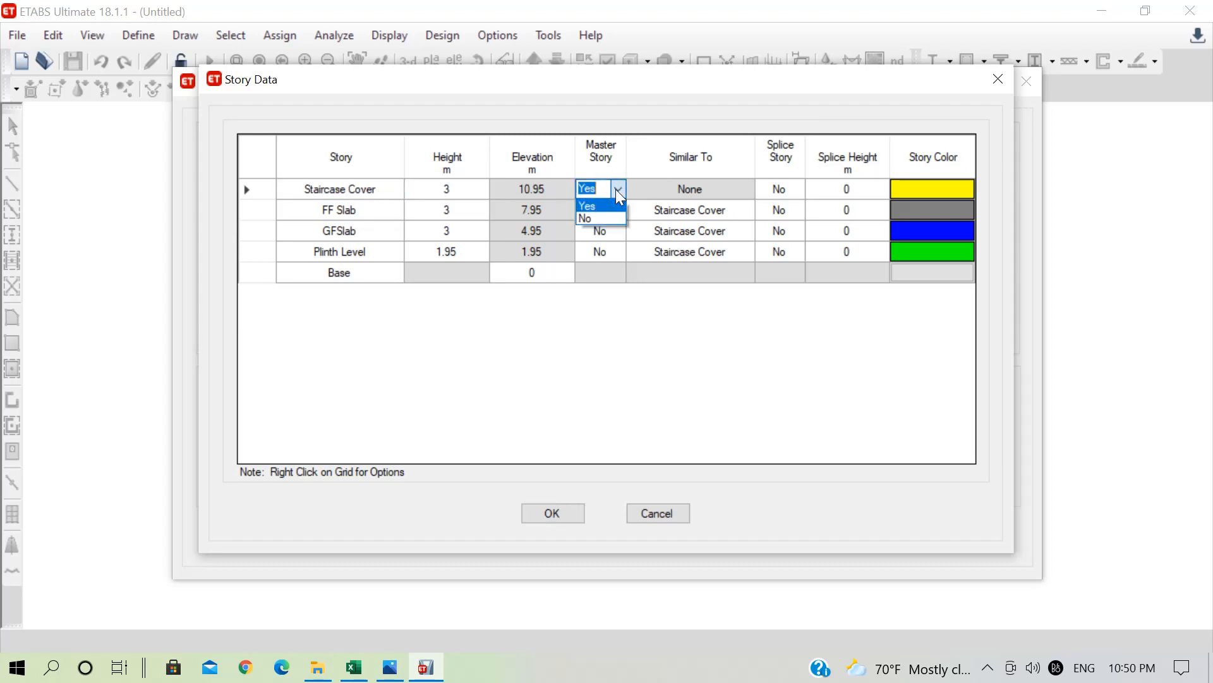
left_click(614, 215)
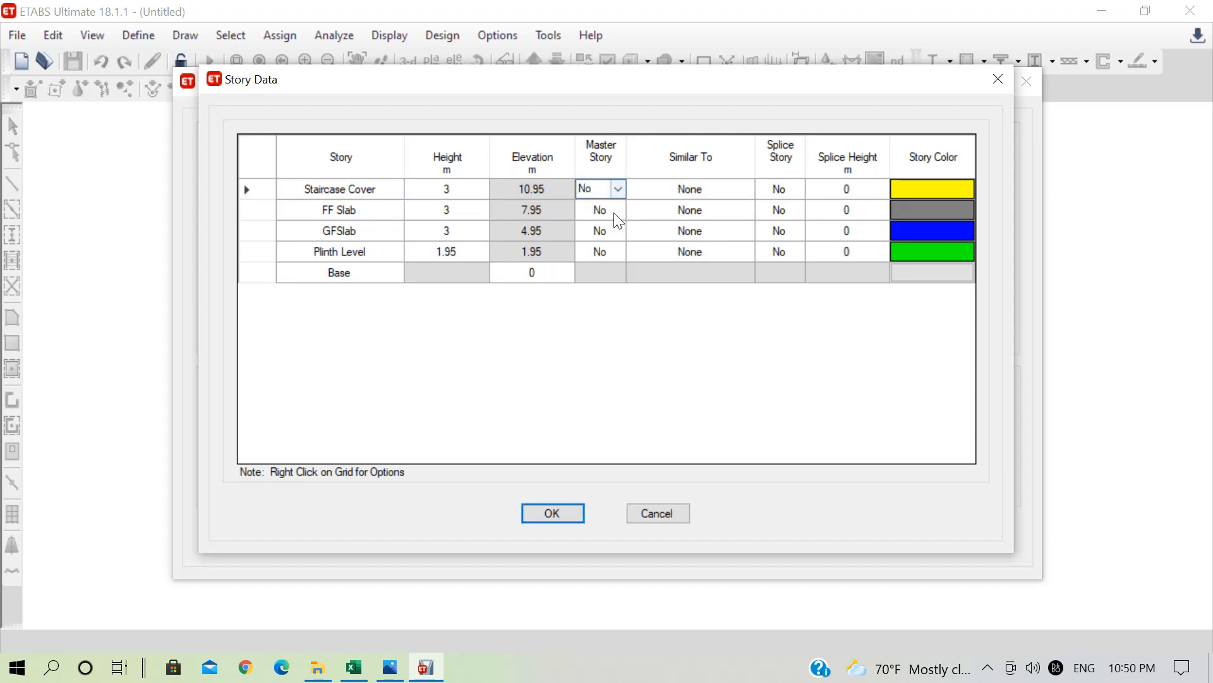
left_click(553, 513)
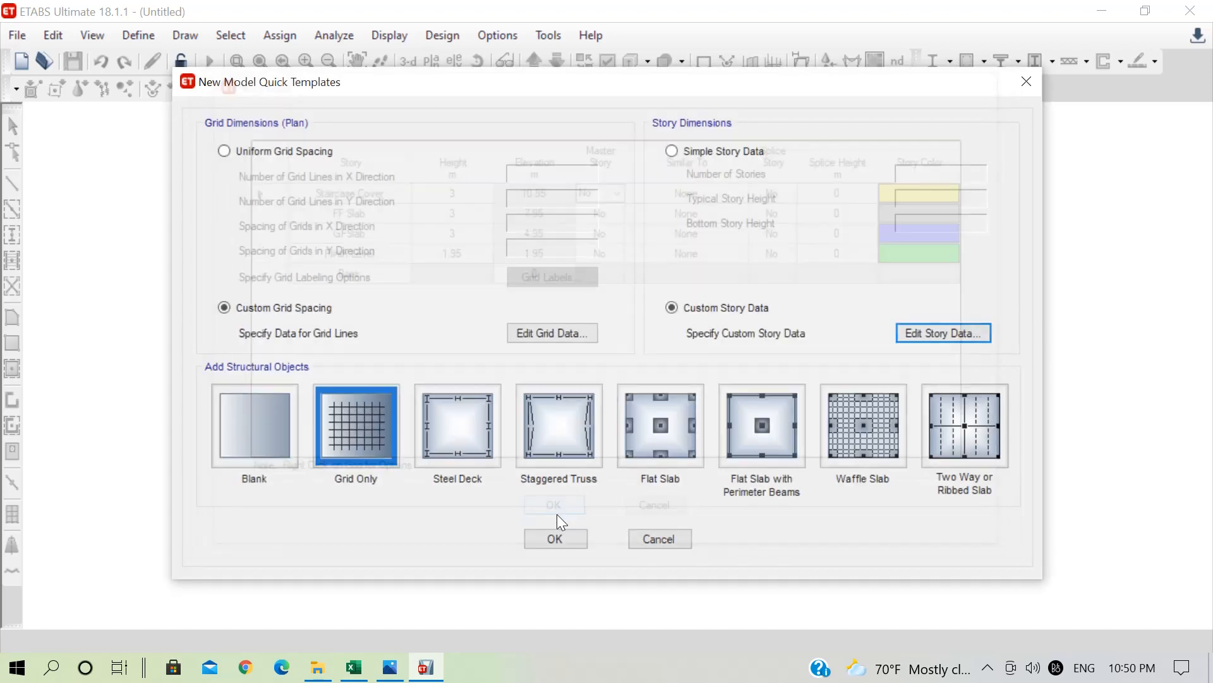
left_click(560, 537)
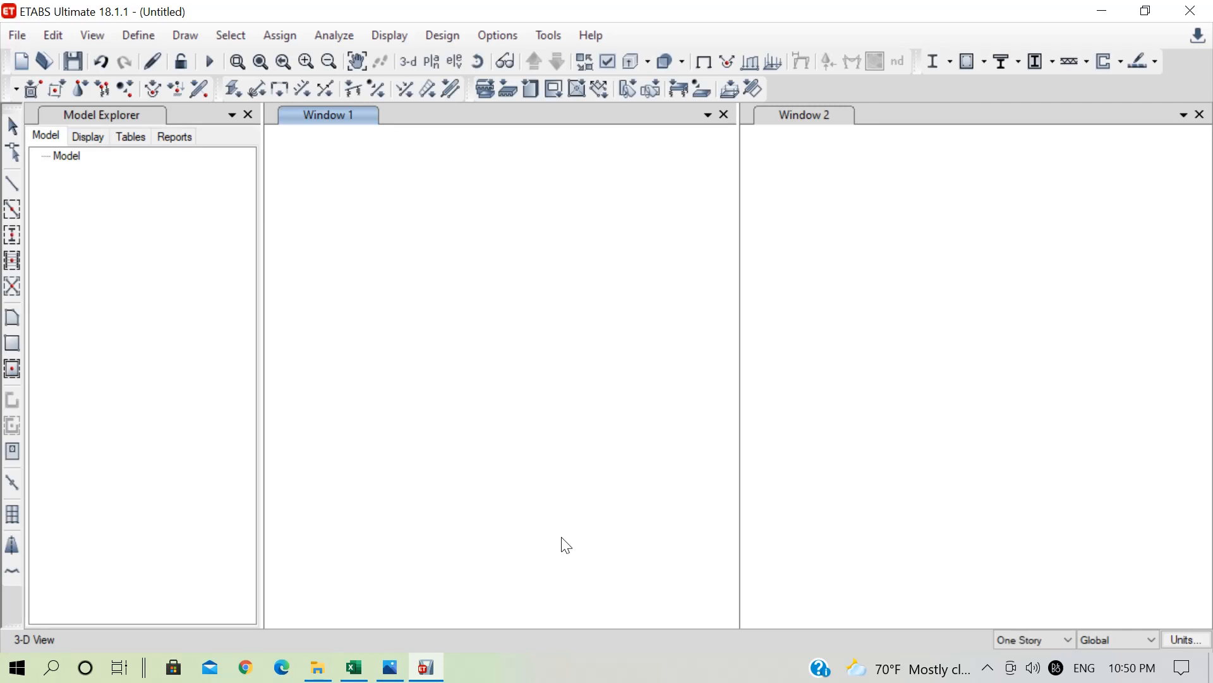
Step: Save the model as School Building Quick Design in the YouTube Training - School Building Quick folder
left_click(24, 34)
left_click(55, 135)
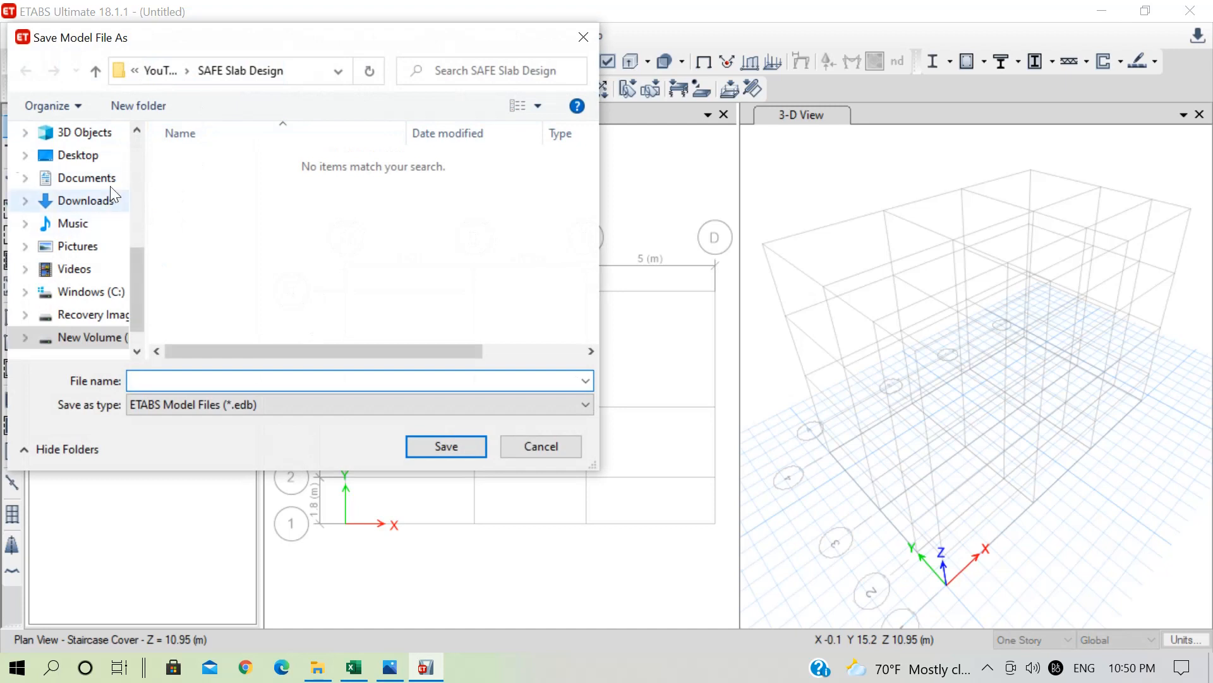
scroll(111, 187, "up", 3)
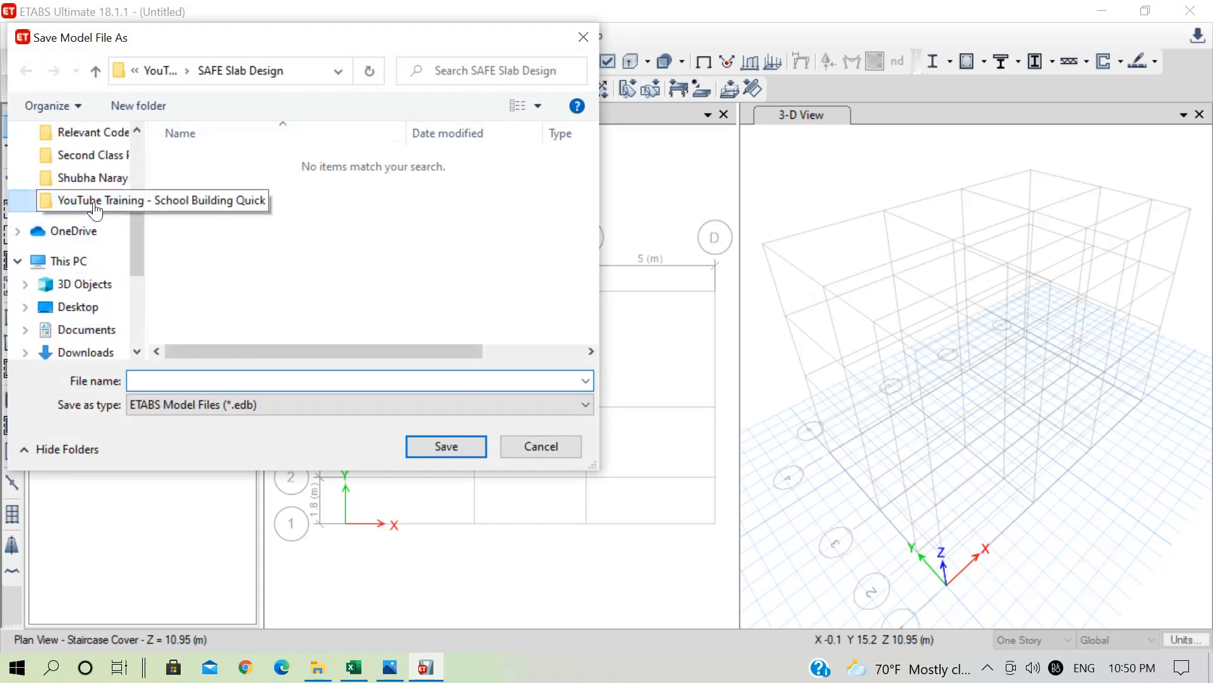
left_click(95, 200)
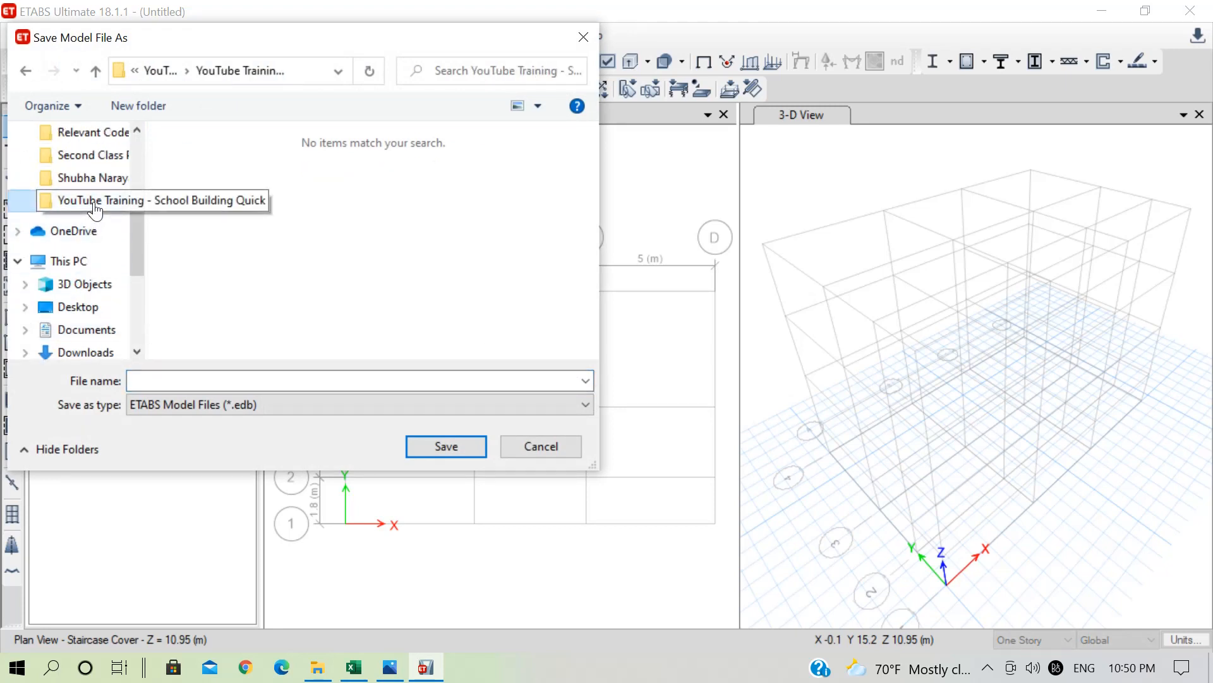
left_click(209, 379)
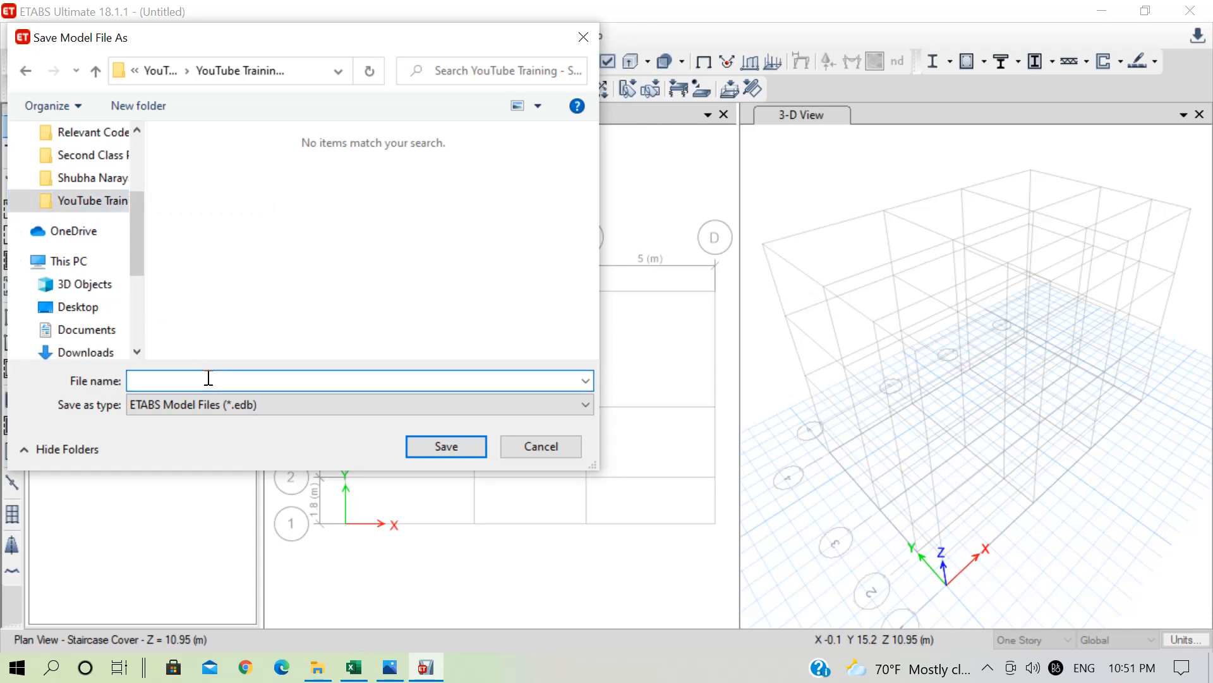
type("School Building Quick Design")
key("Return")
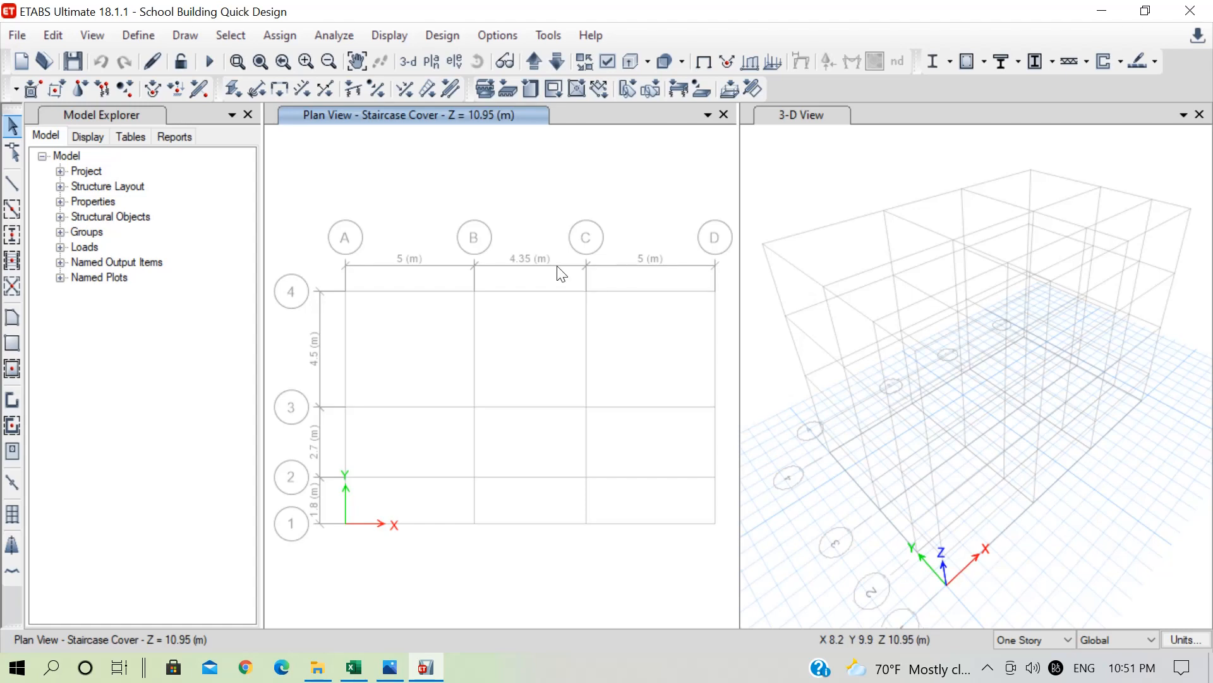
Step: Add a new concrete material for region India with the Indian standard and grade M20, keeping its default properties
left_click(138, 35)
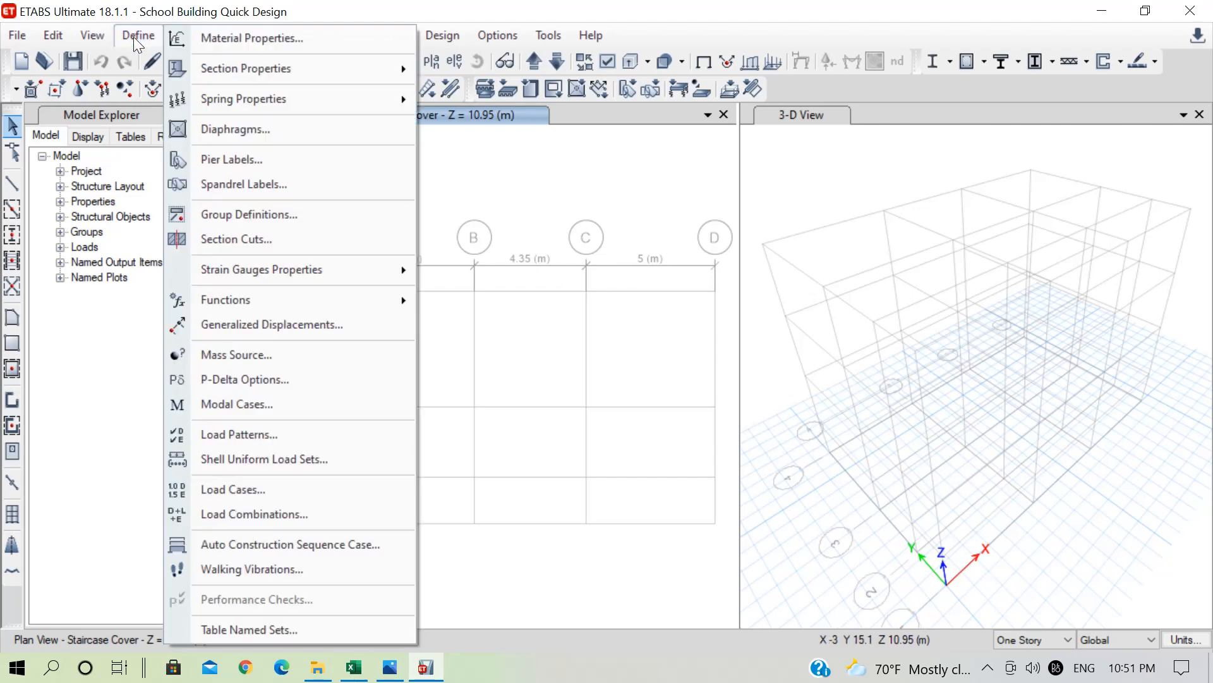
left_click(218, 42)
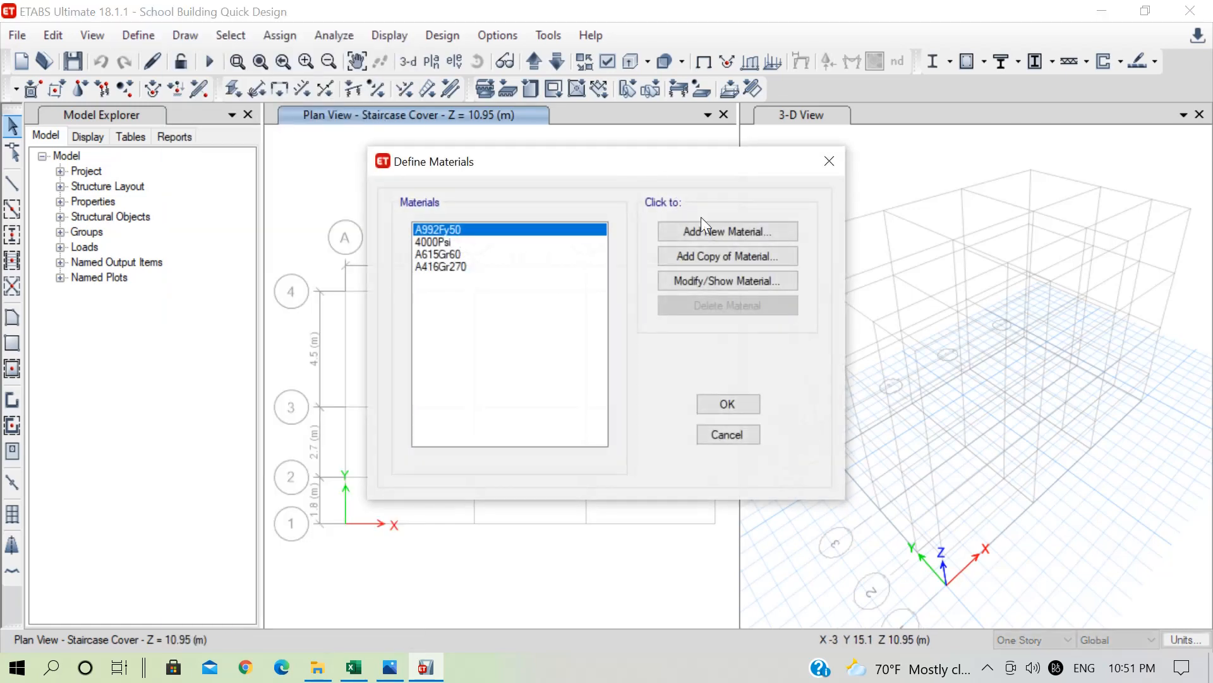
left_click(712, 229)
left_click(589, 288)
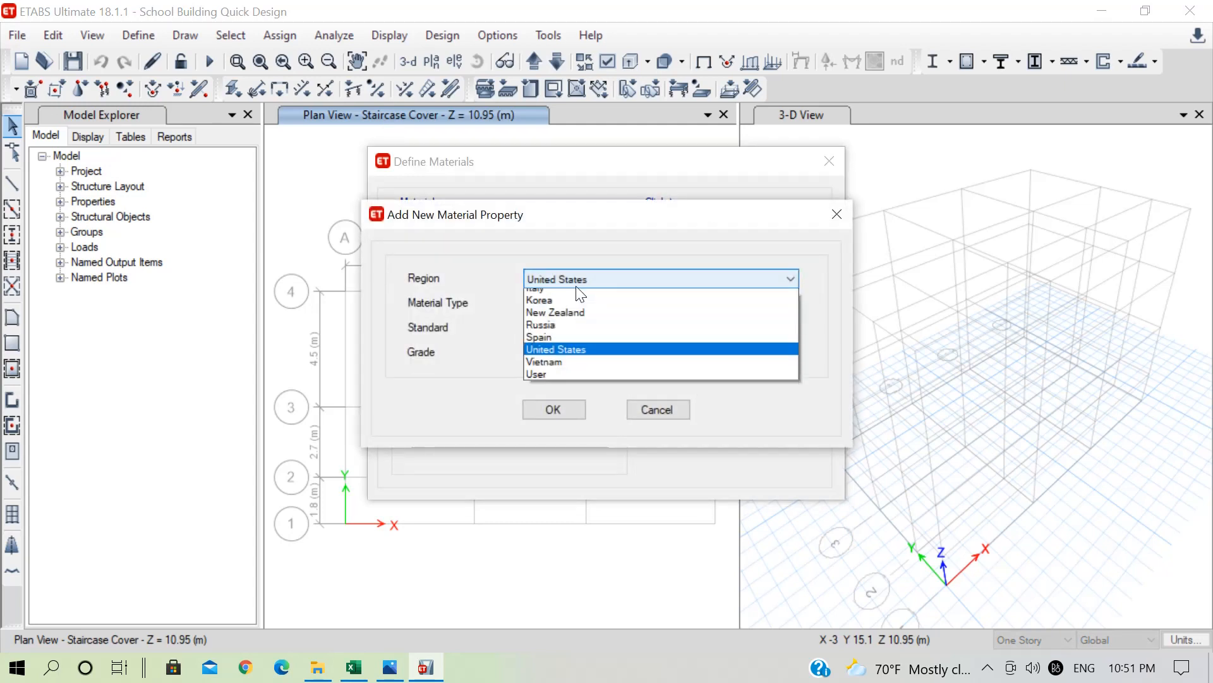
scroll(563, 313, "up", 2)
left_click(562, 316)
left_click(560, 304)
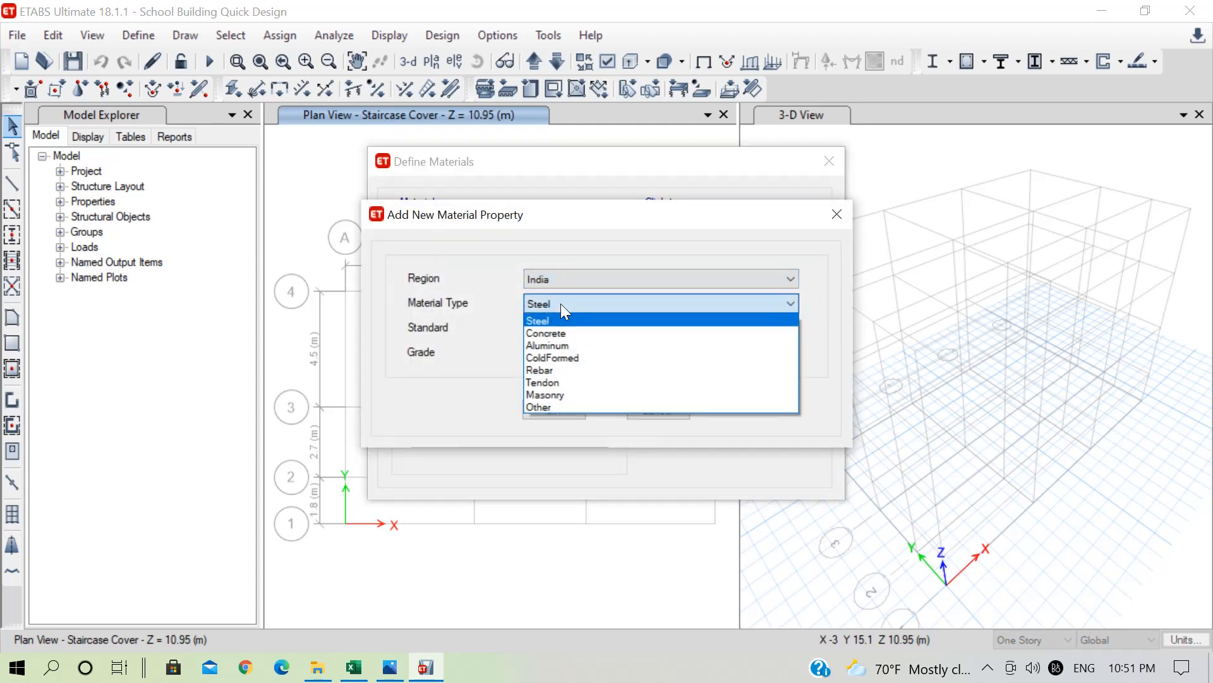
left_click(560, 332)
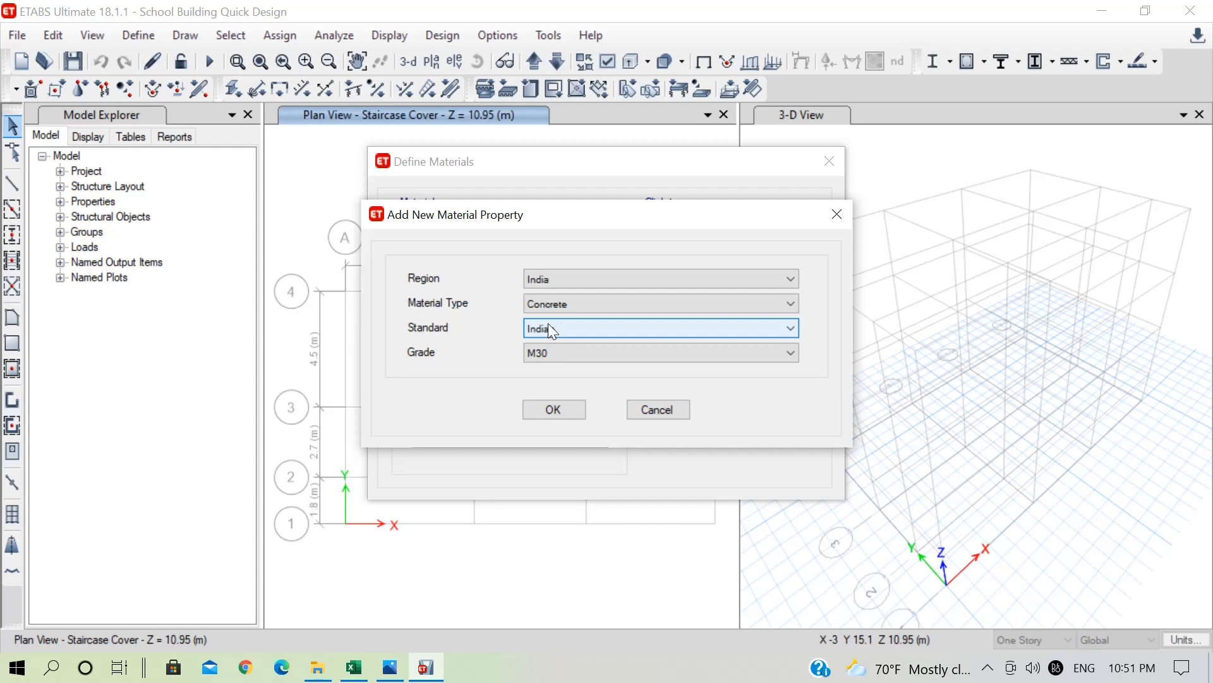
left_click(546, 354)
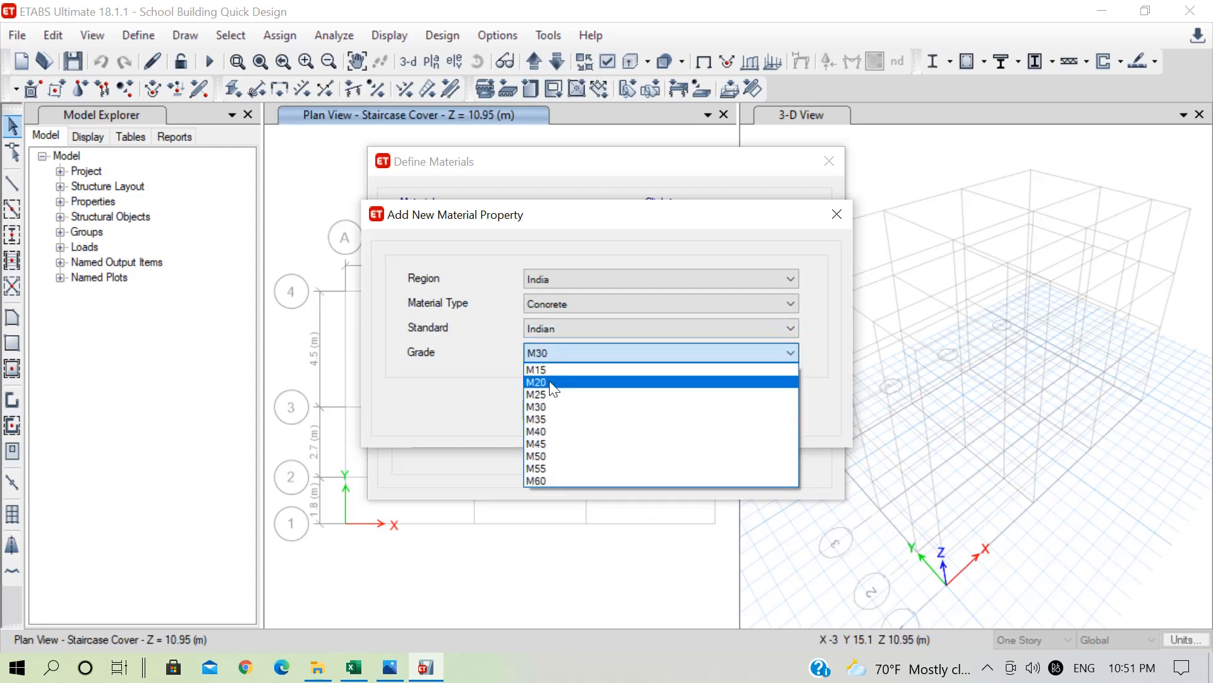
left_click(551, 394)
left_click(559, 411)
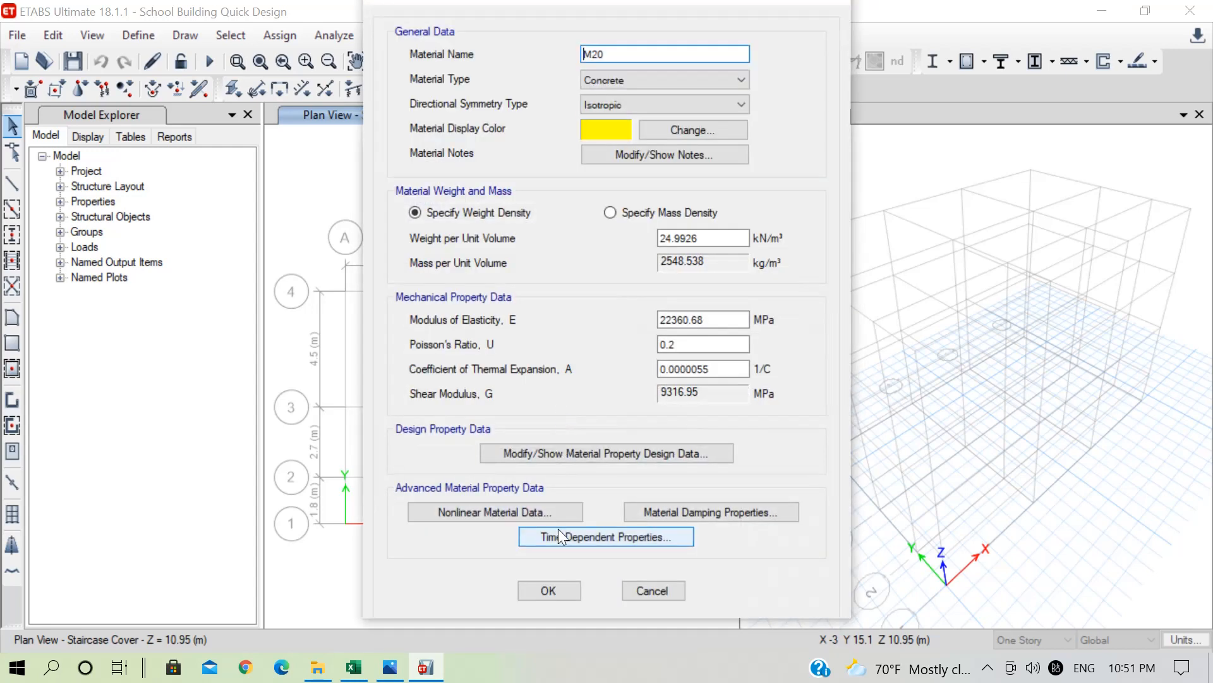
left_click(548, 591)
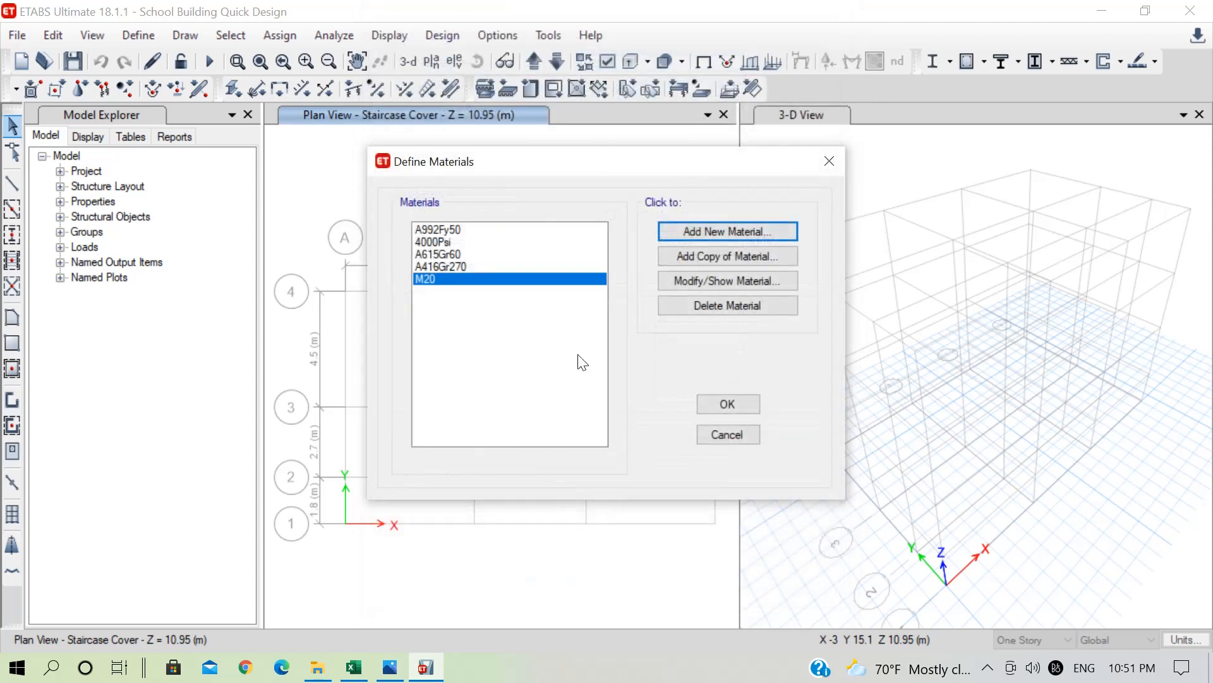
Step: Add an Indian rebar material of HYSD Grade 500 with default properties and accept the material definitions
left_click(728, 230)
left_click(565, 306)
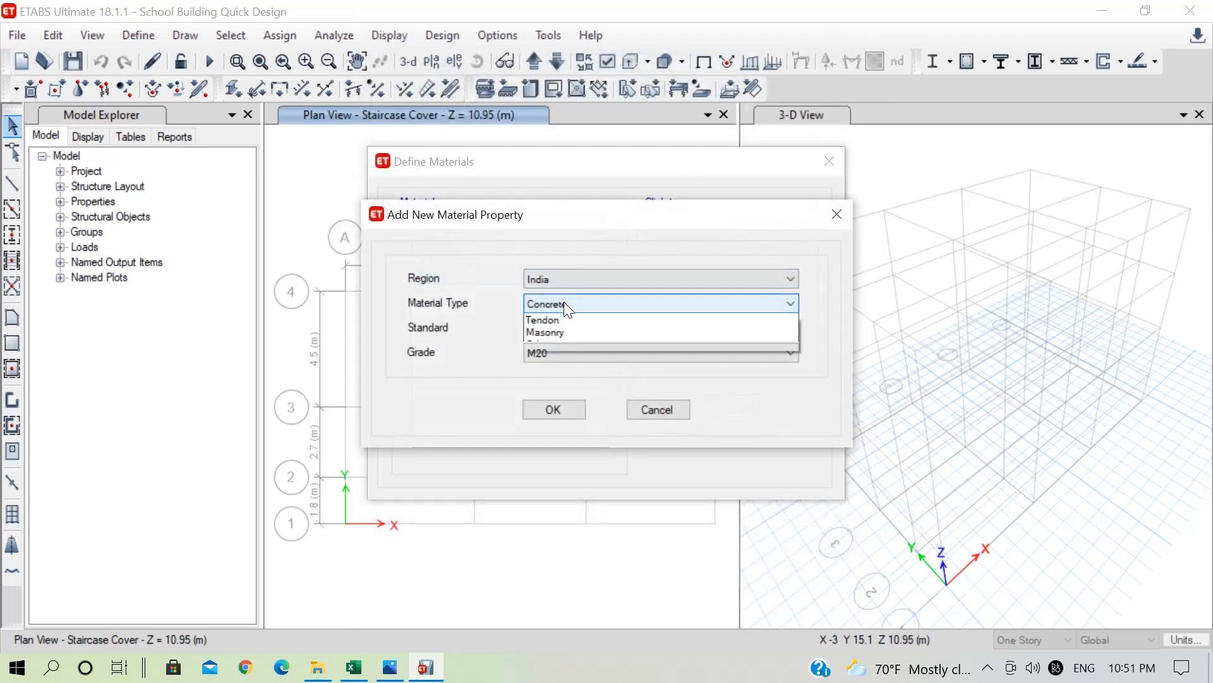
left_click(555, 370)
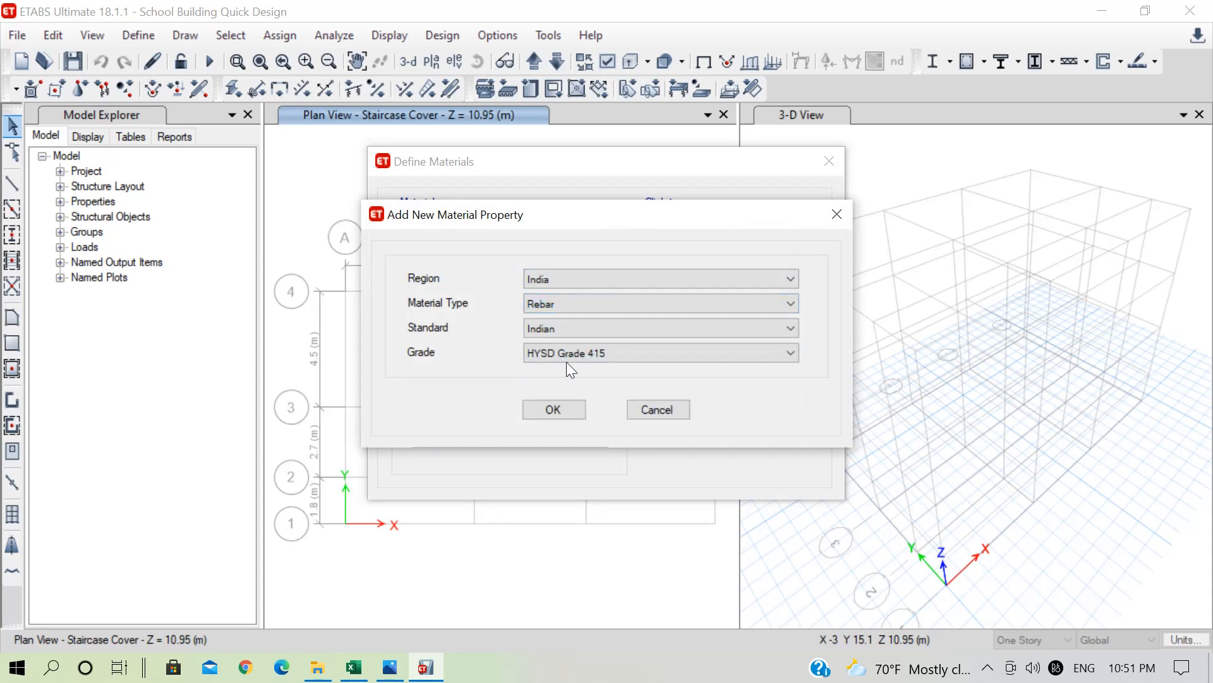
left_click(570, 354)
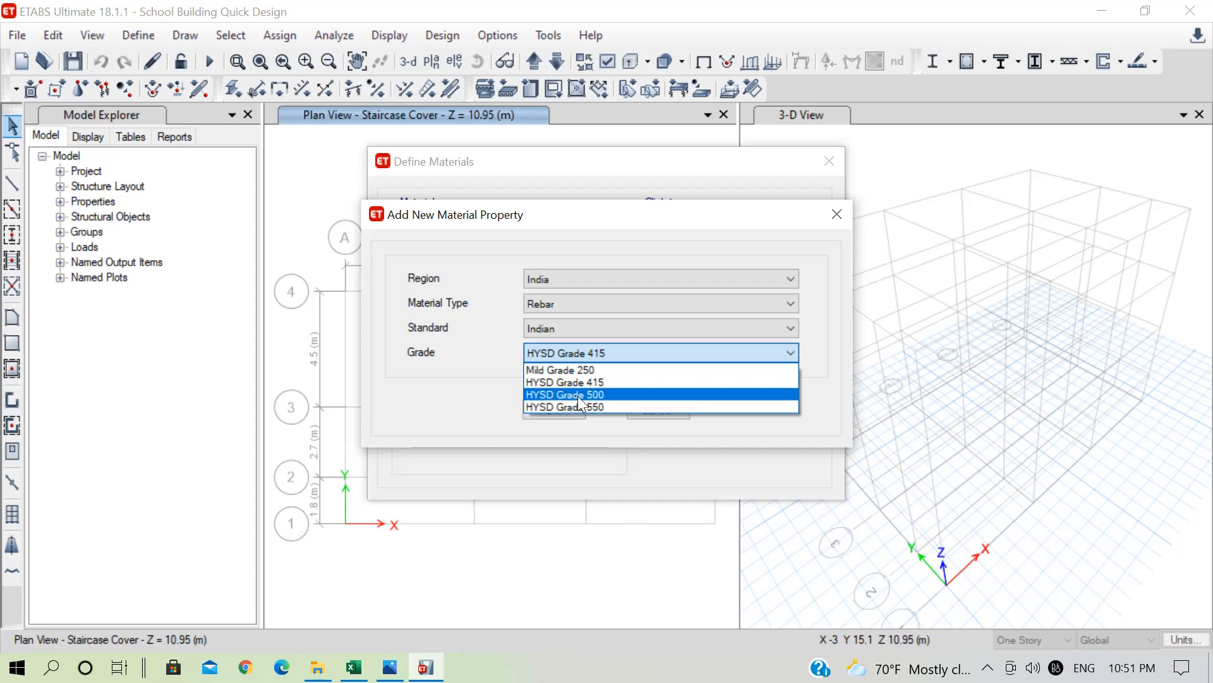
left_click(594, 394)
left_click(565, 411)
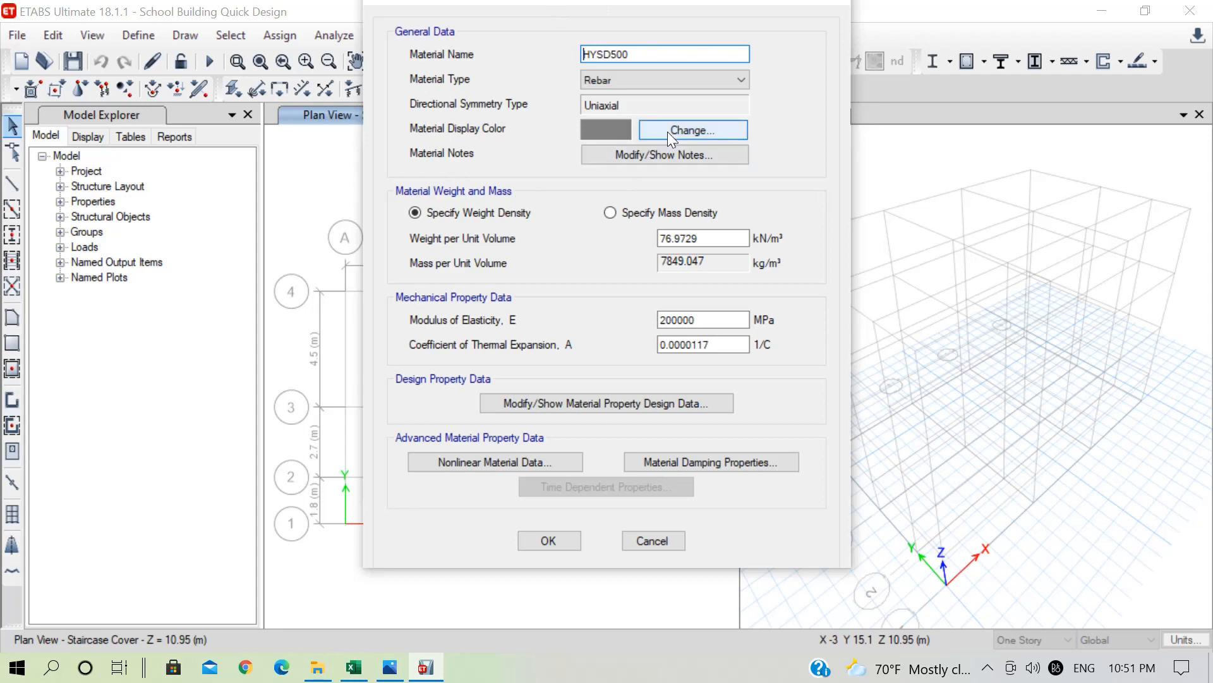
left_click(547, 541)
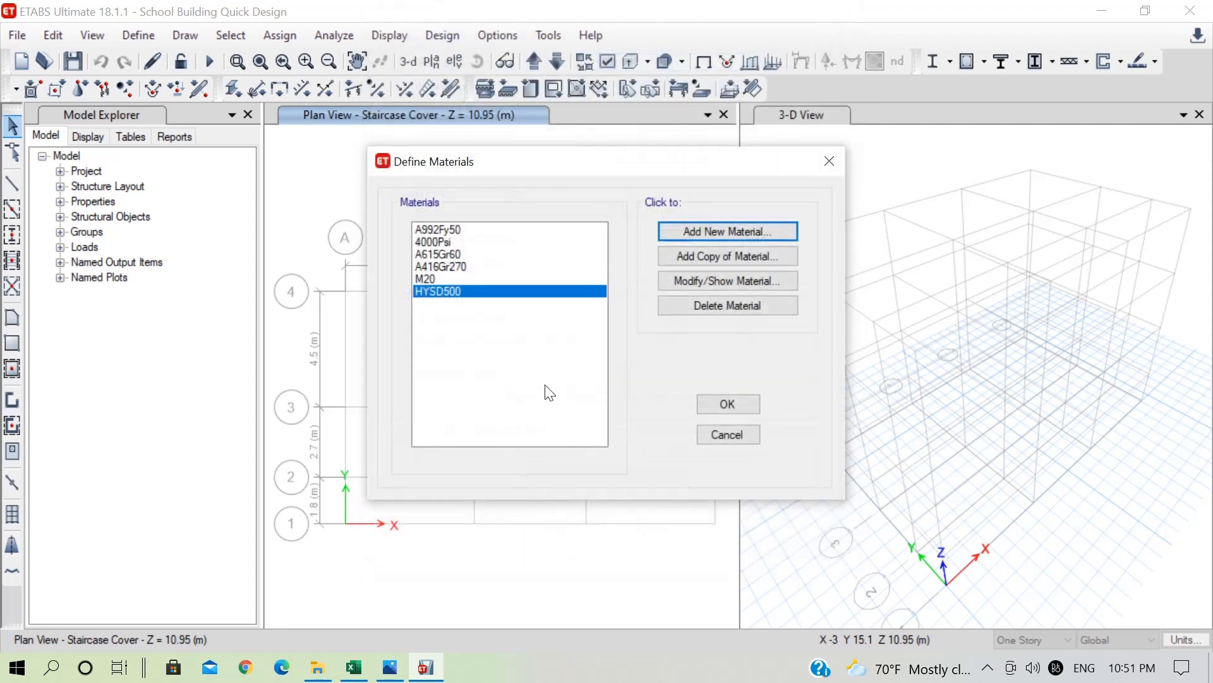
left_click_drag(440, 225, 454, 269)
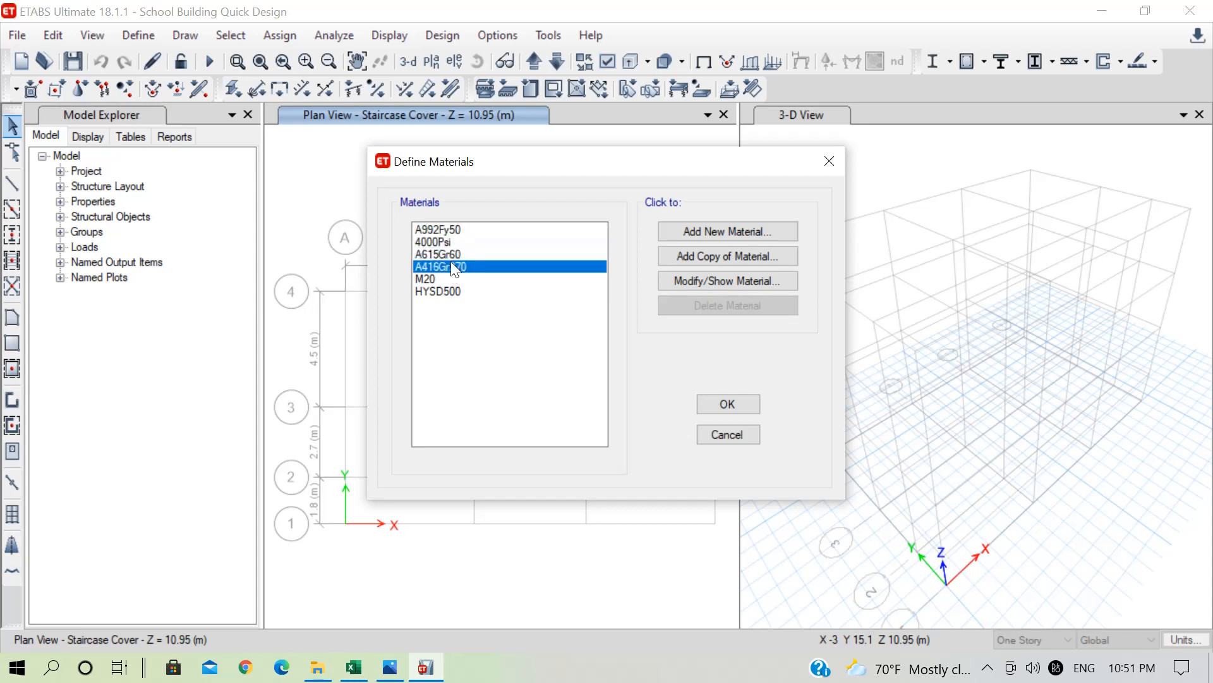
left_click(725, 408)
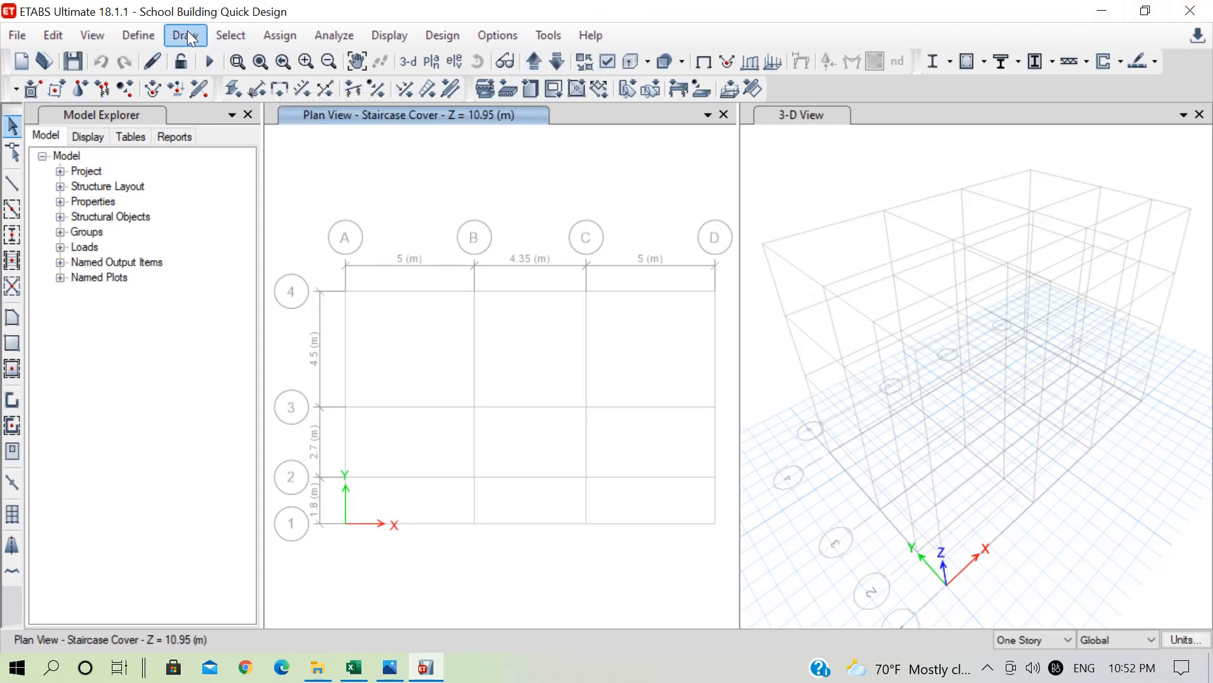
Step: Add a concrete rectangular frame section named COL350x350 in M20, with depth and width both 350 mm
left_click(140, 37)
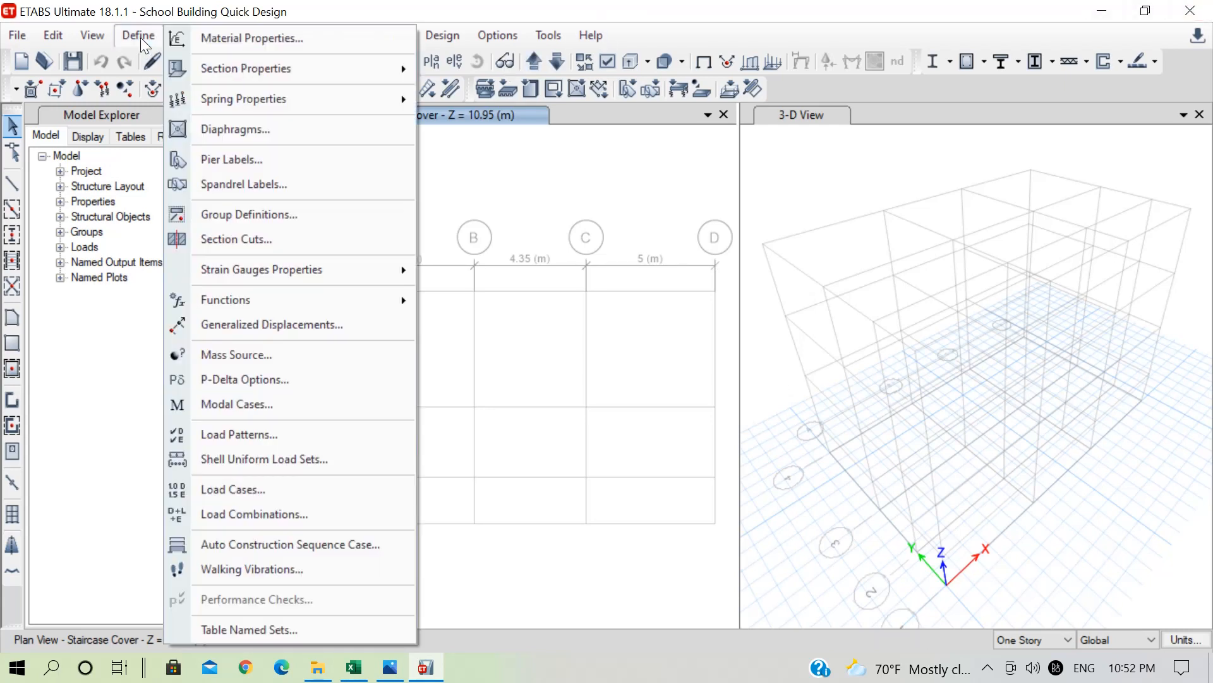
mouse_move(358, 70)
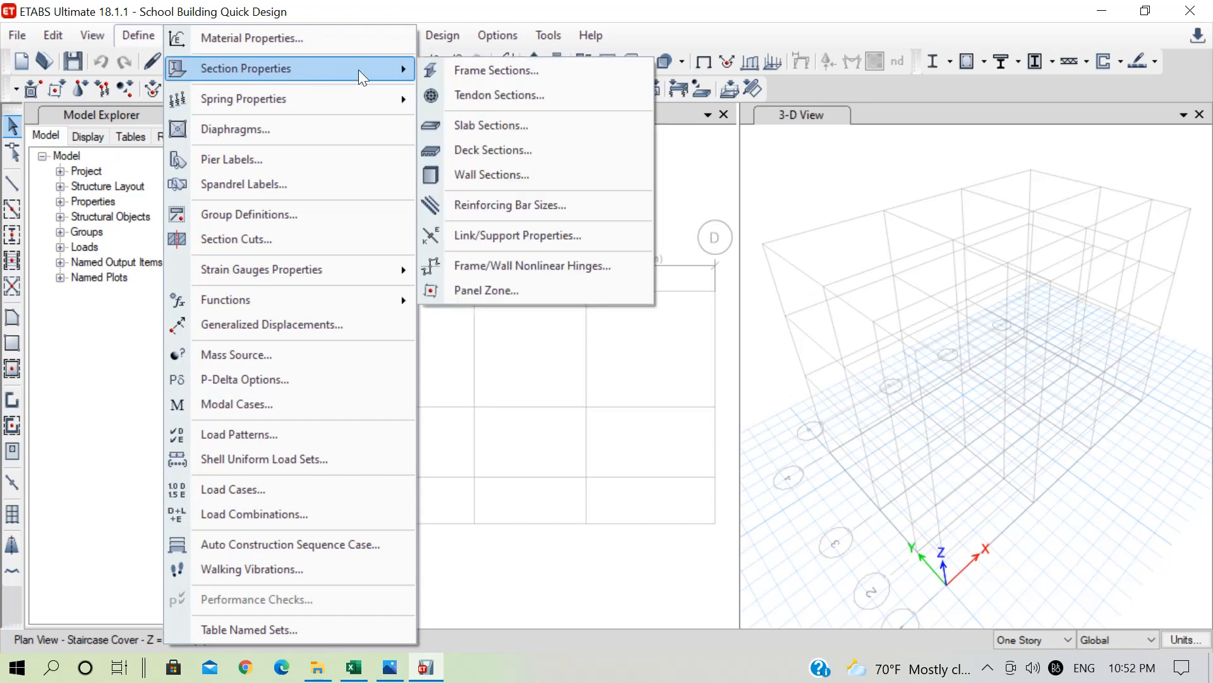
left_click(473, 70)
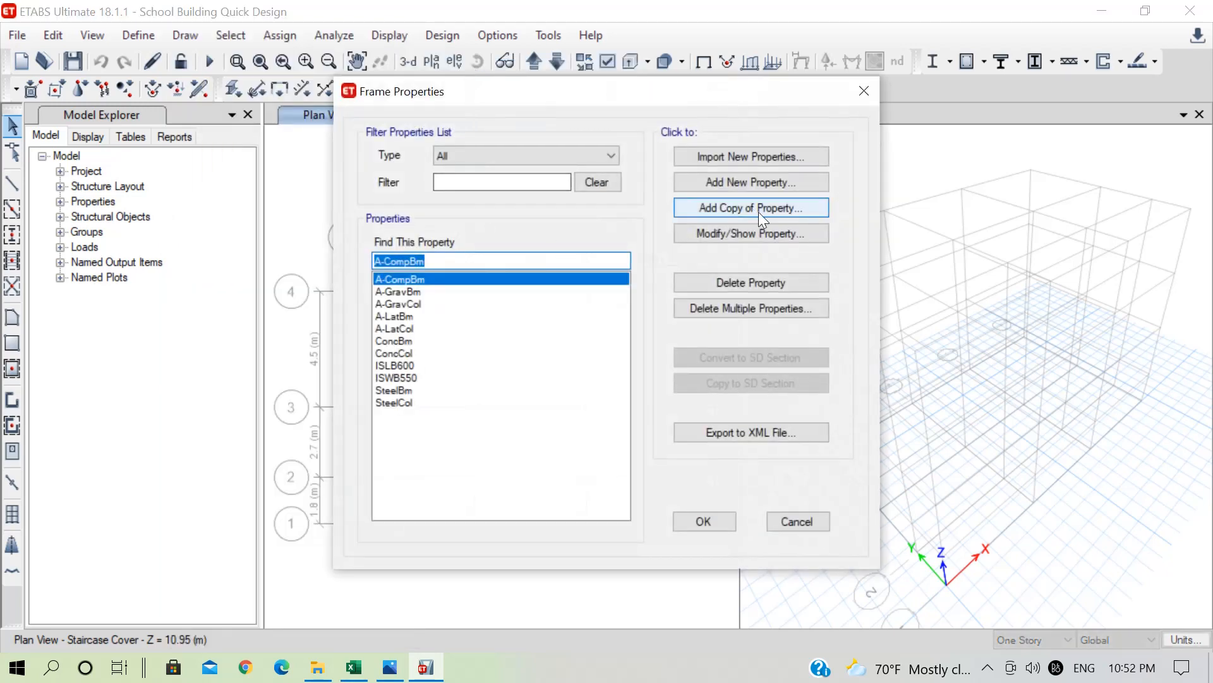
left_click(760, 178)
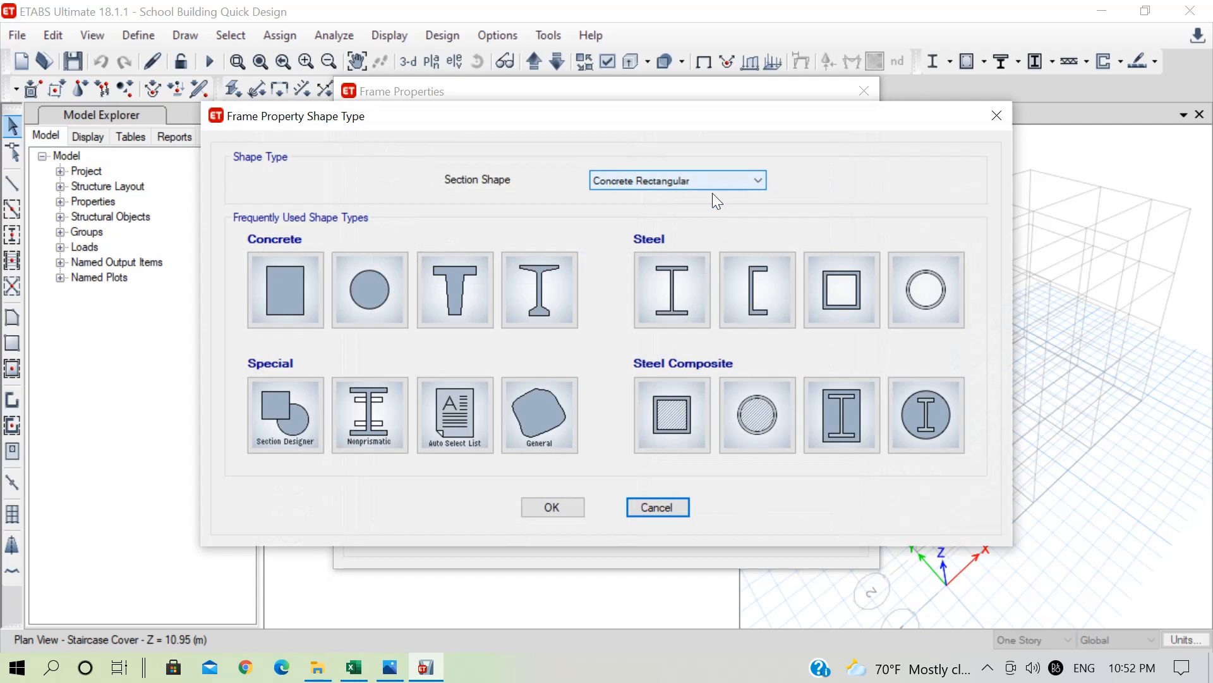
left_click(290, 283)
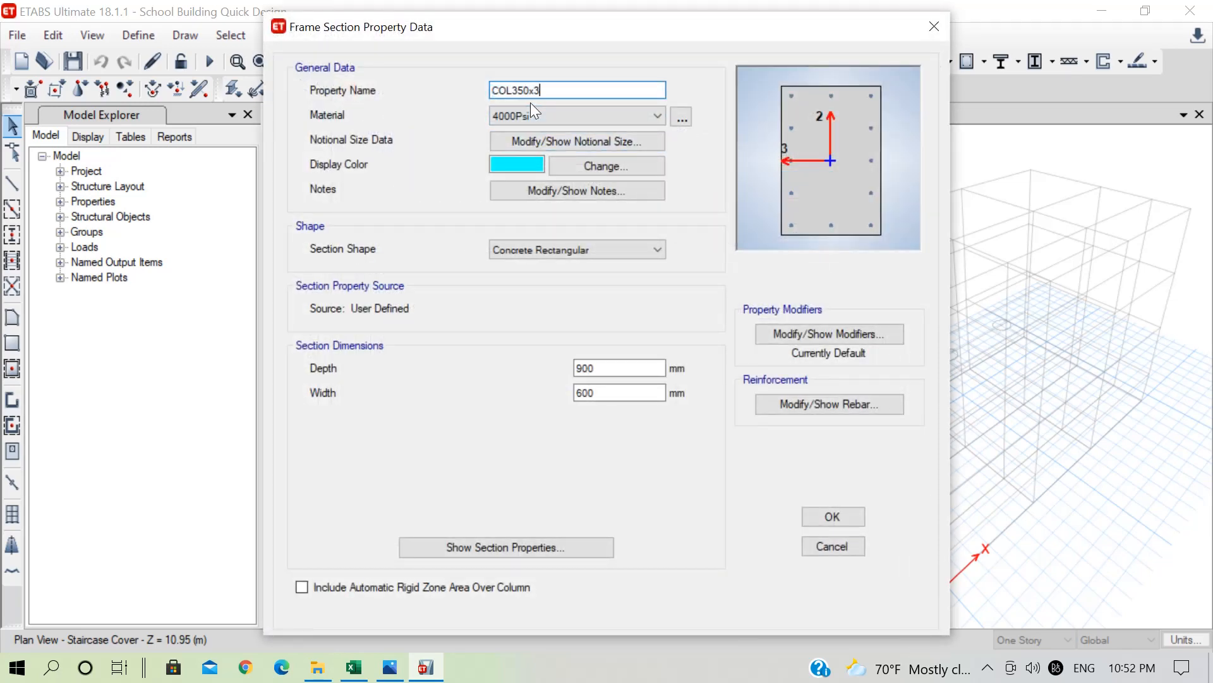
left_click(577, 116)
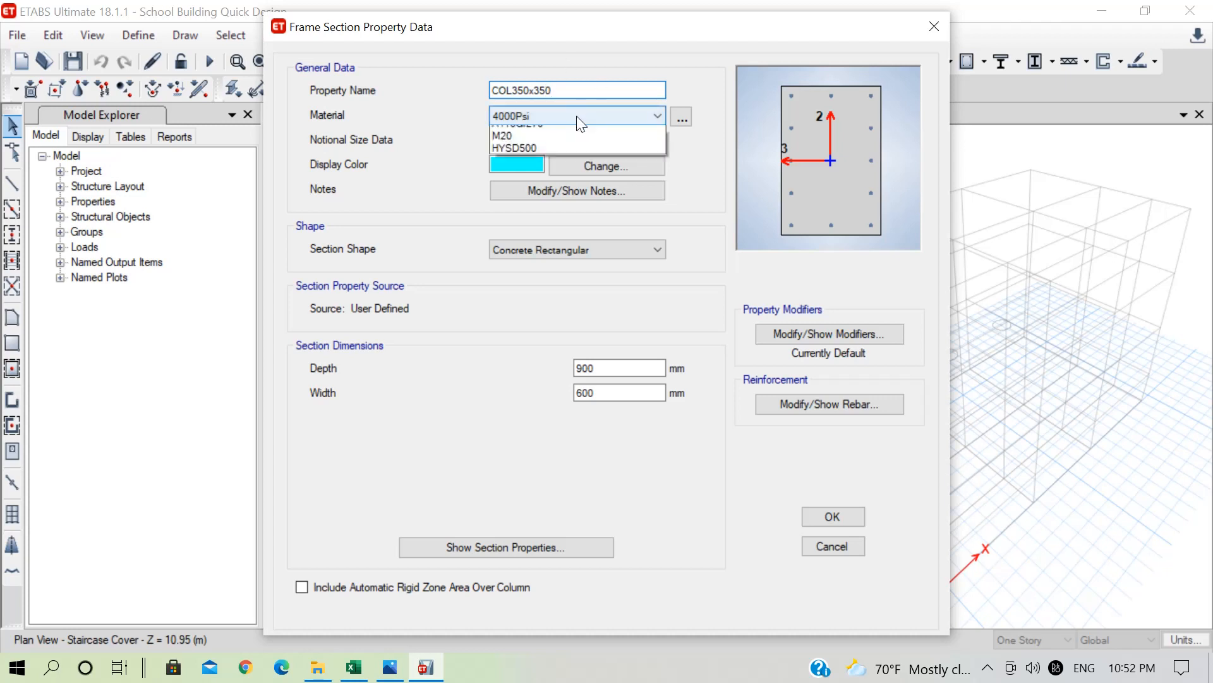
left_click(531, 179)
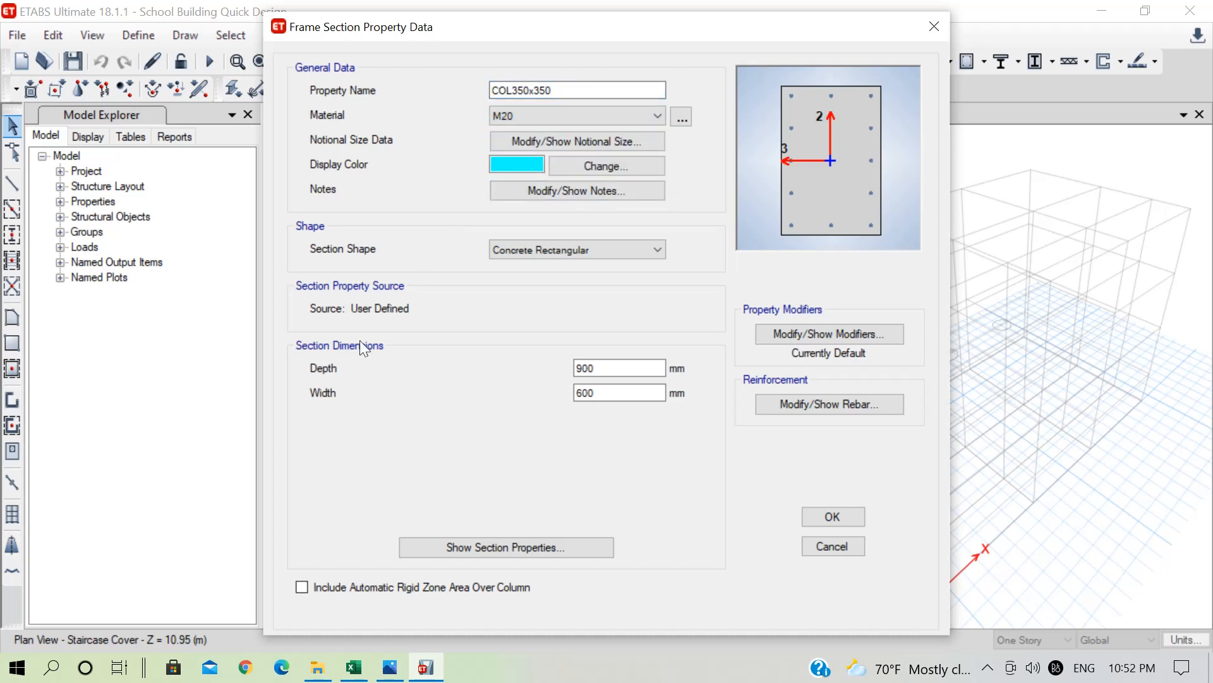
double_click(610, 364)
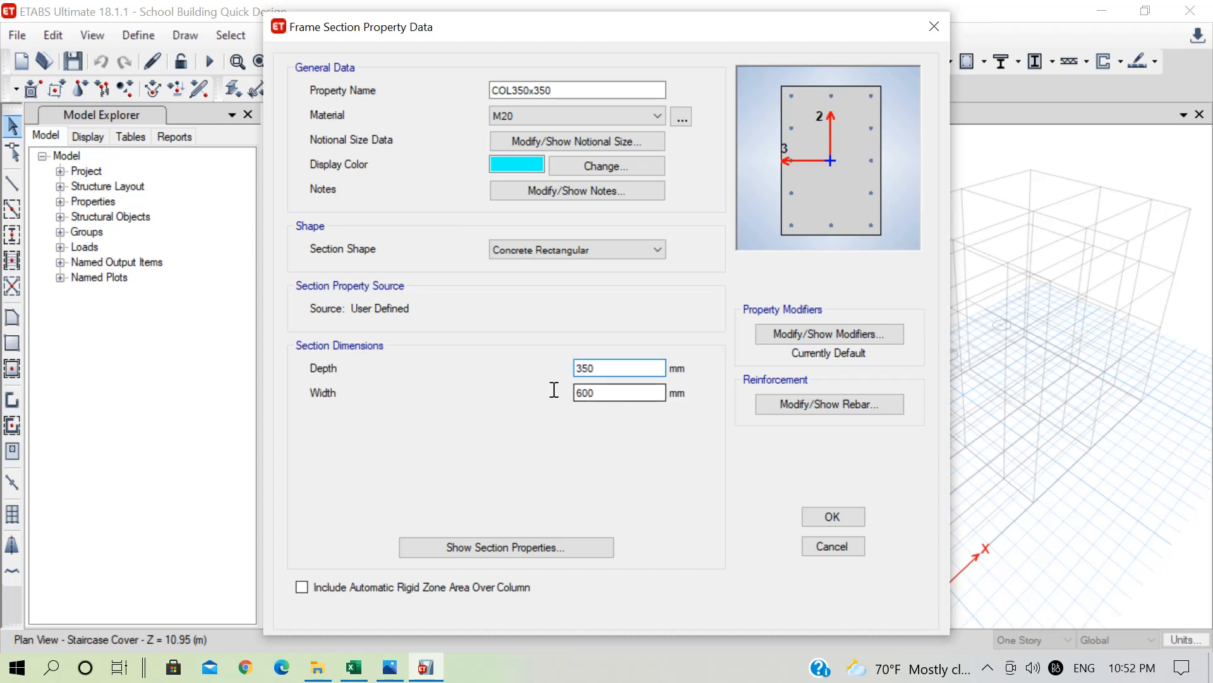
key("Tab")
type("350")
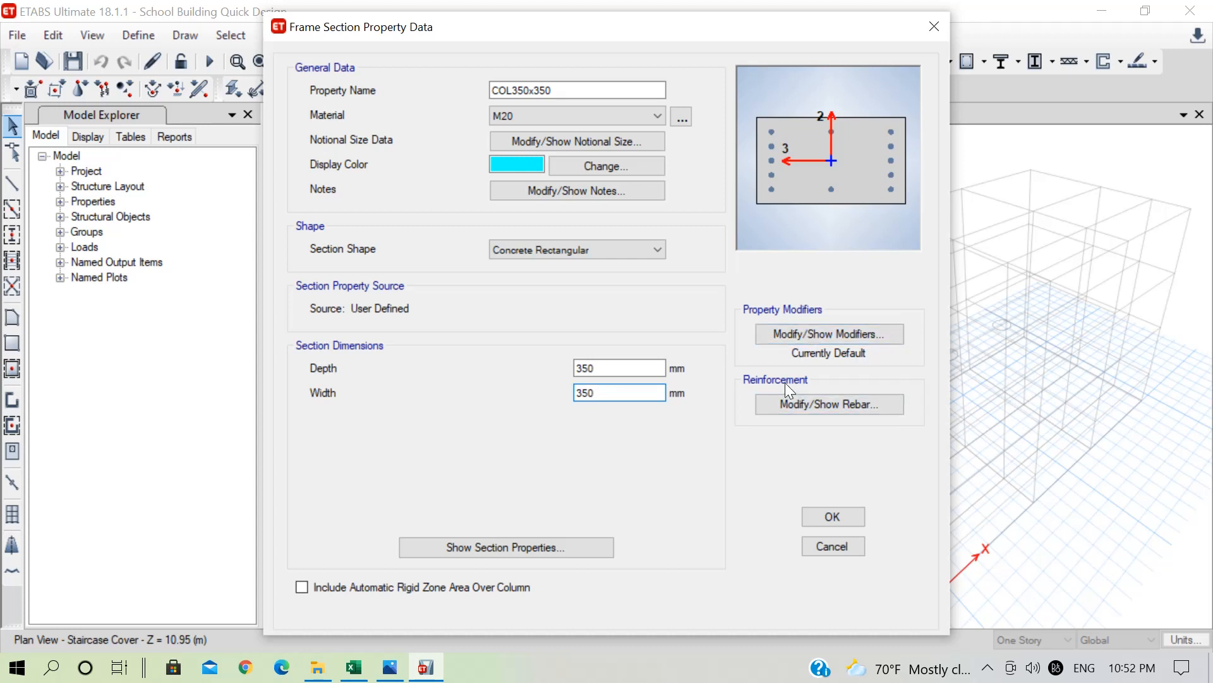
Step: Set HYSD500 as the rebar material for the COL350x350 section's longitudinal bars and ties, and accept the section
left_click(814, 406)
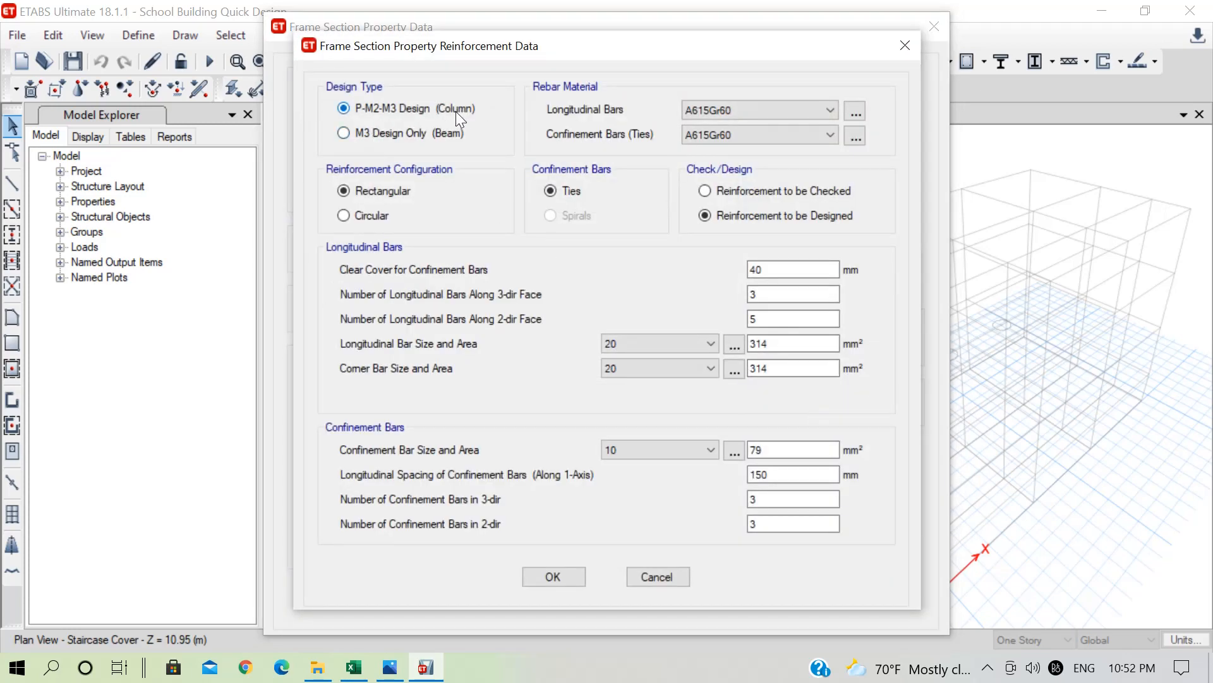
left_click(749, 112)
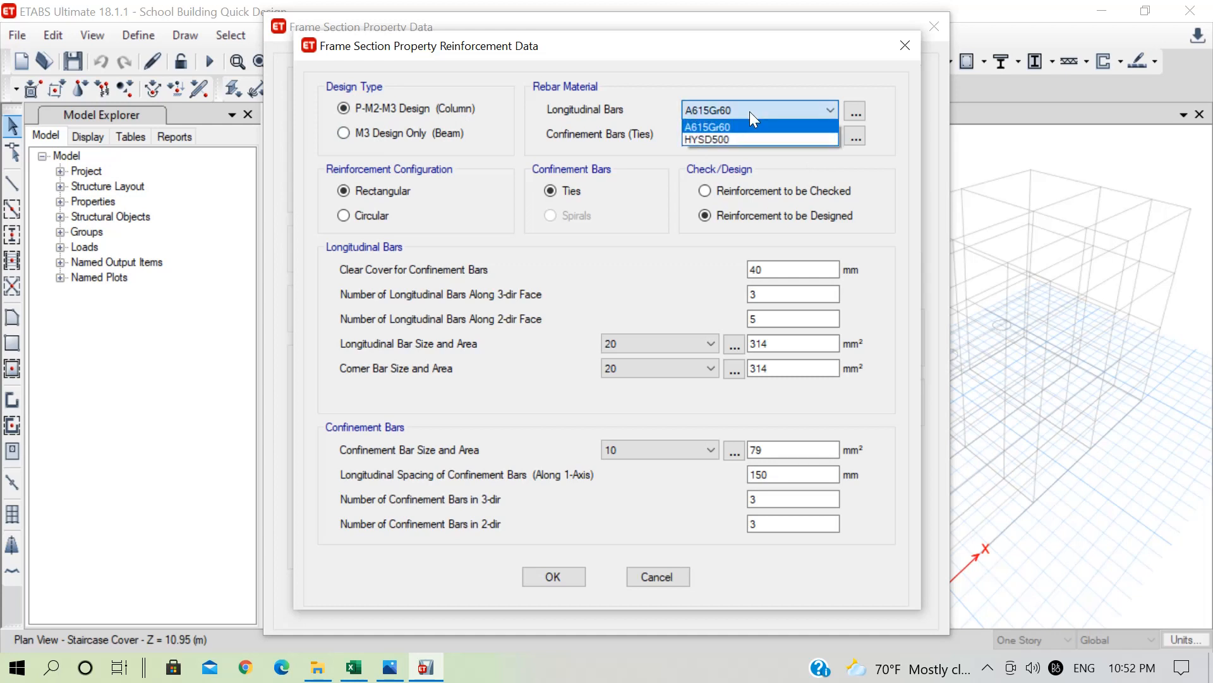
left_click(745, 135)
left_click(737, 134)
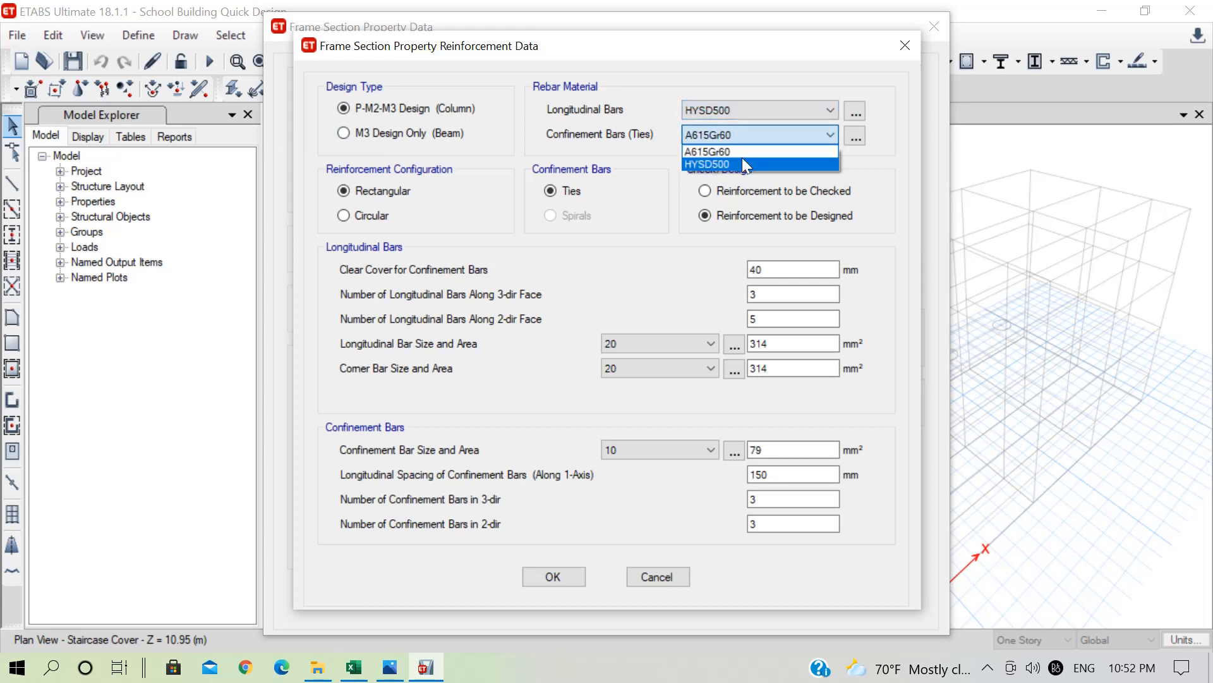
left_click(742, 158)
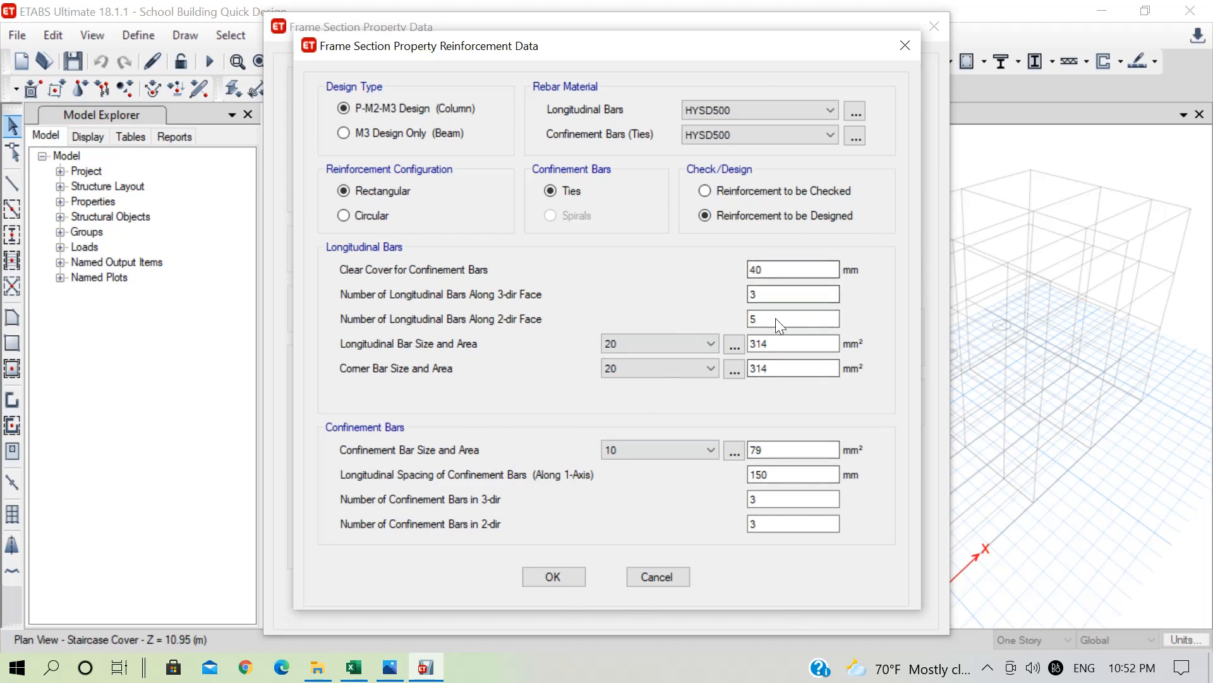
left_click(567, 578)
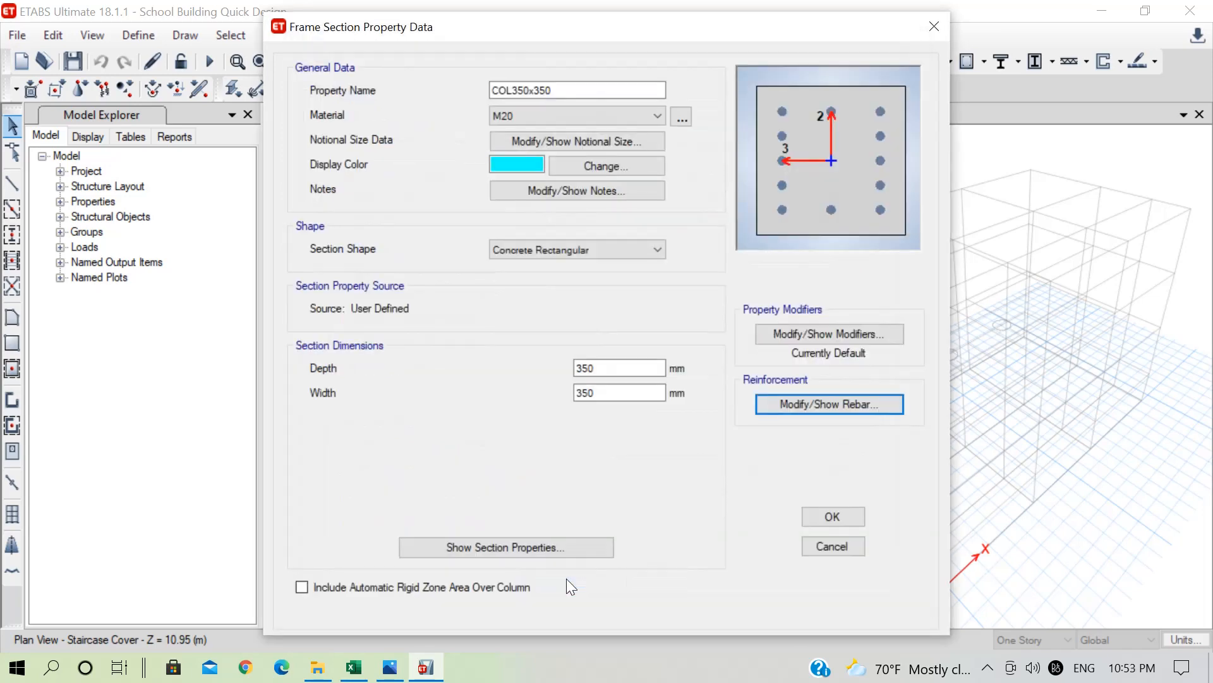
left_click(832, 516)
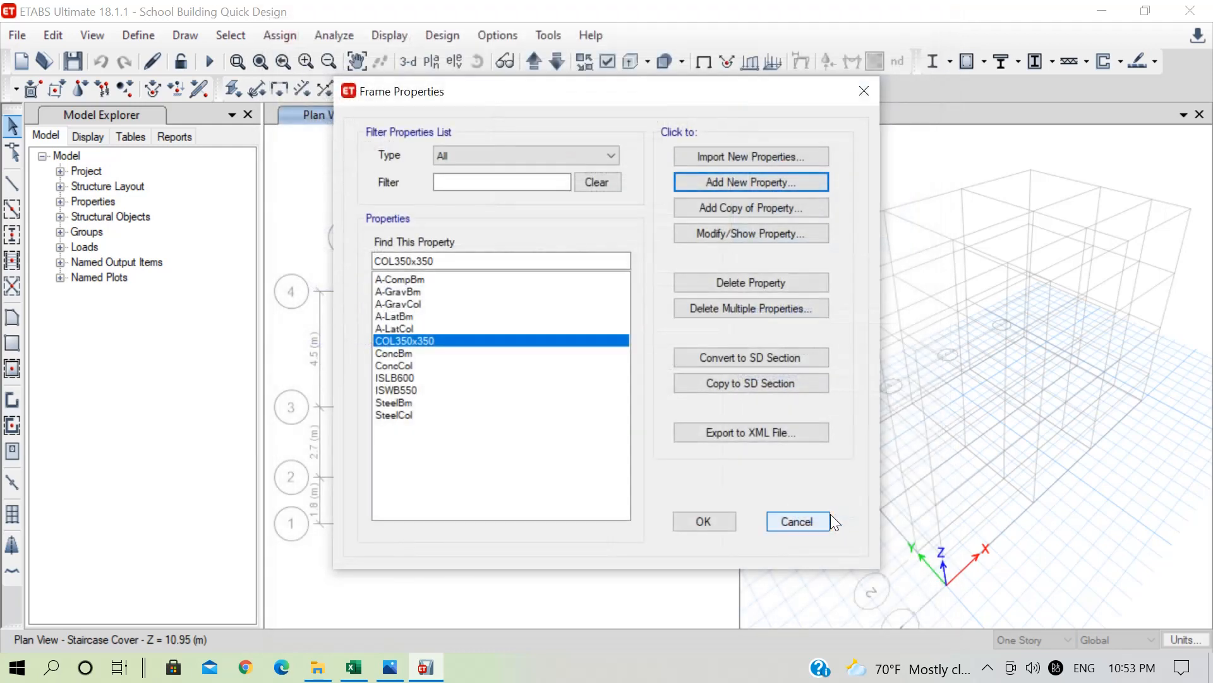
Step: Add a concrete rectangular frame section named BEAM230*350 in M20, with depth 350 mm and width 230 mm
left_click(718, 179)
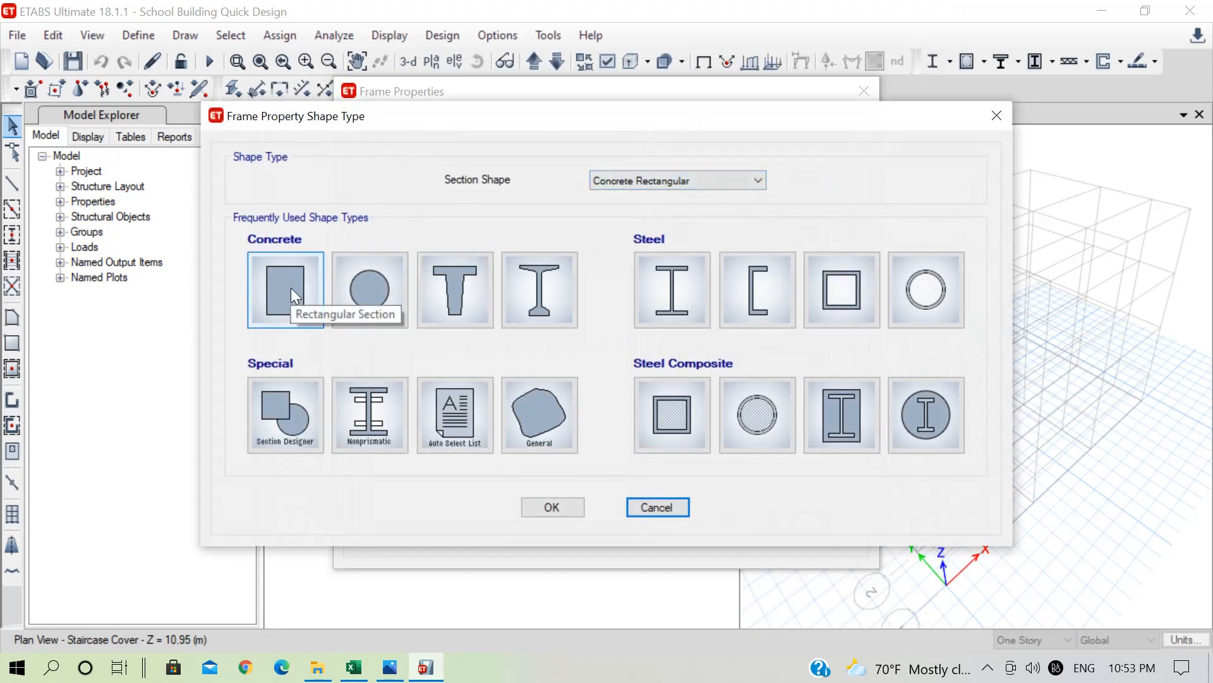
left_click(291, 287)
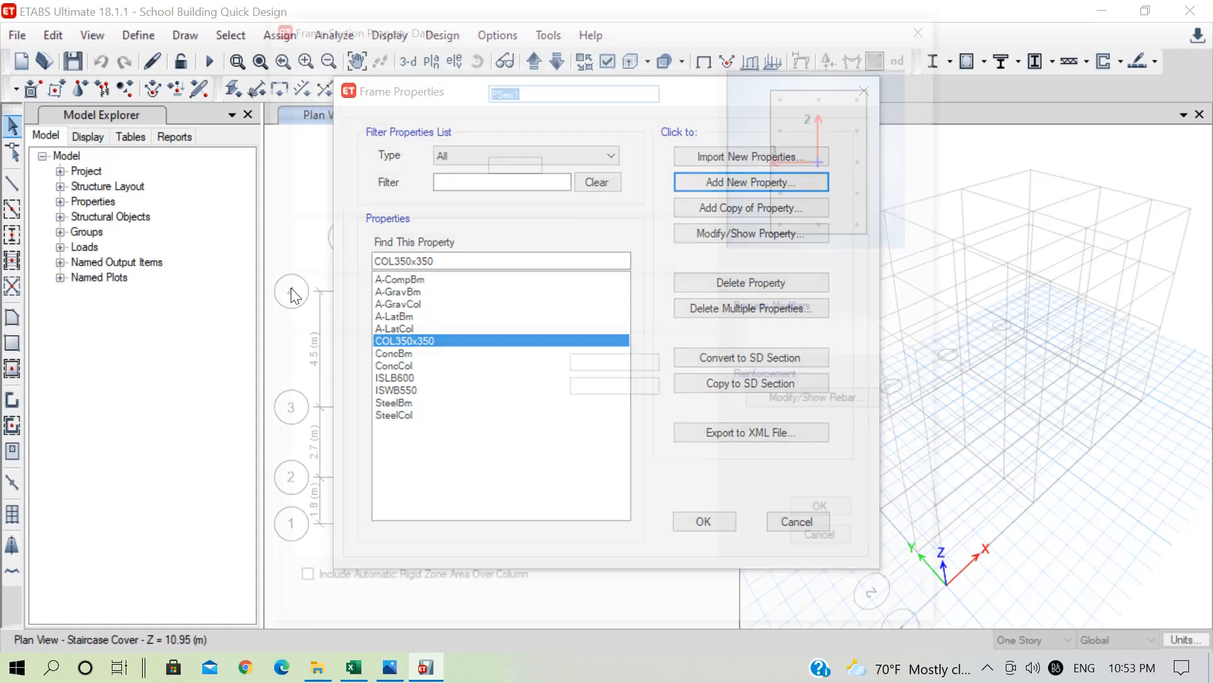
type("B")
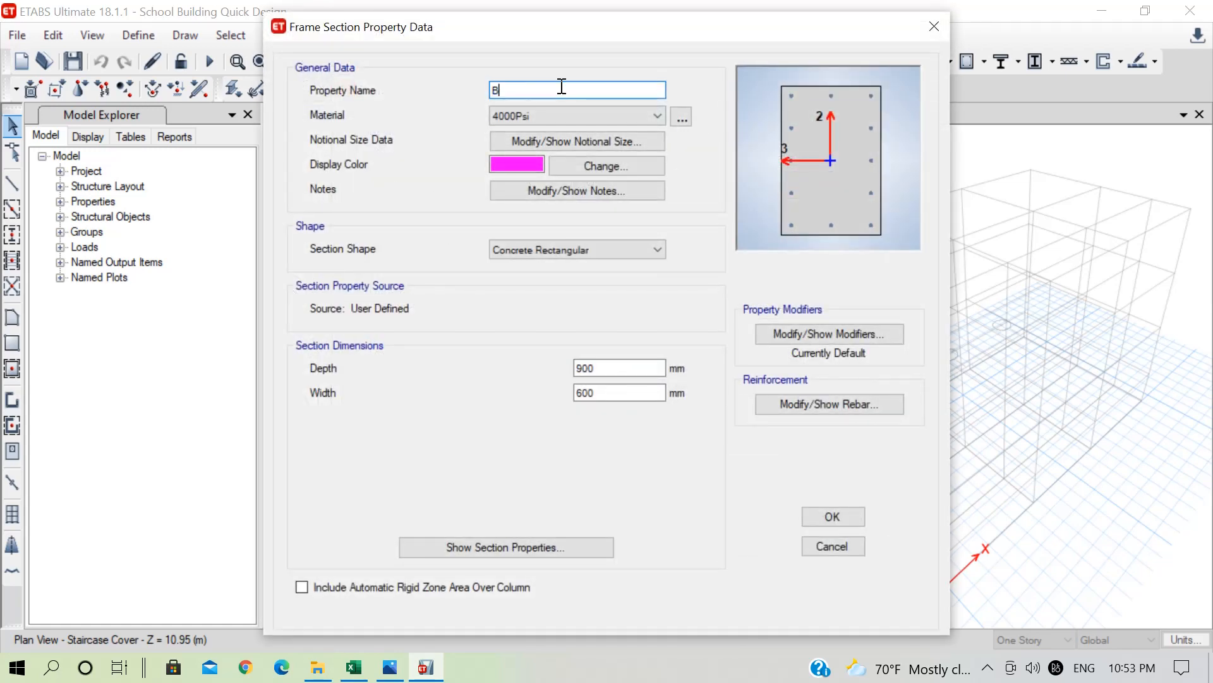
type("EAM230*350")
left_click(635, 115)
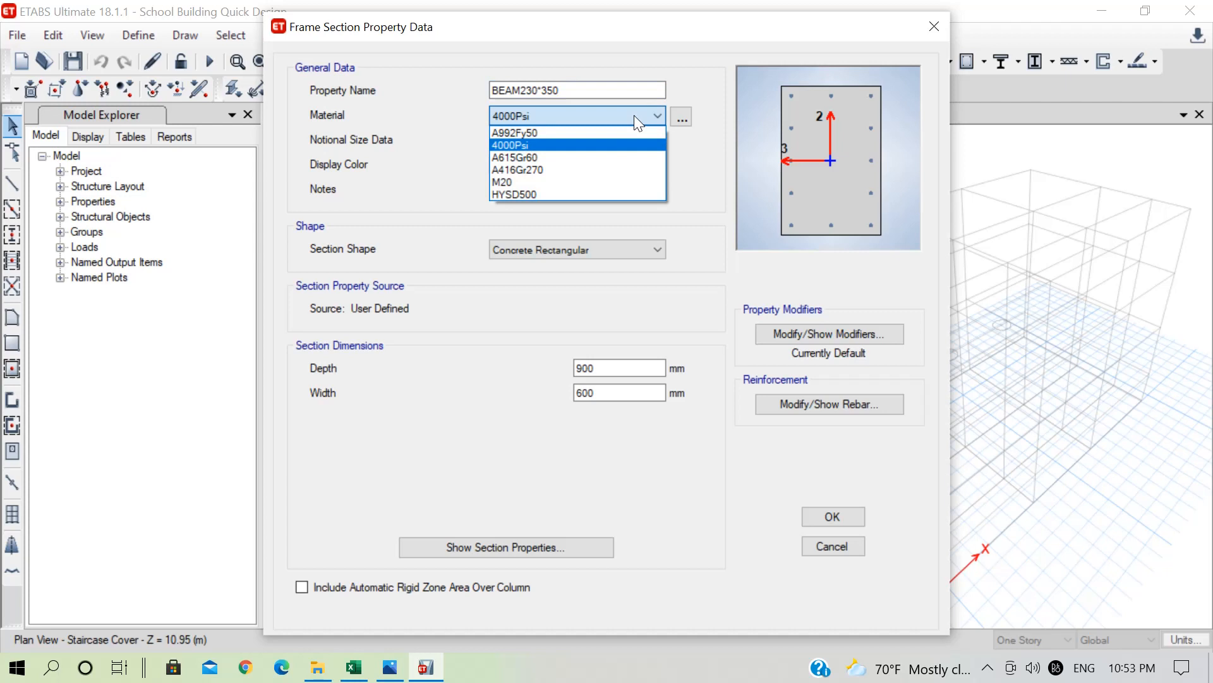
left_click(514, 183)
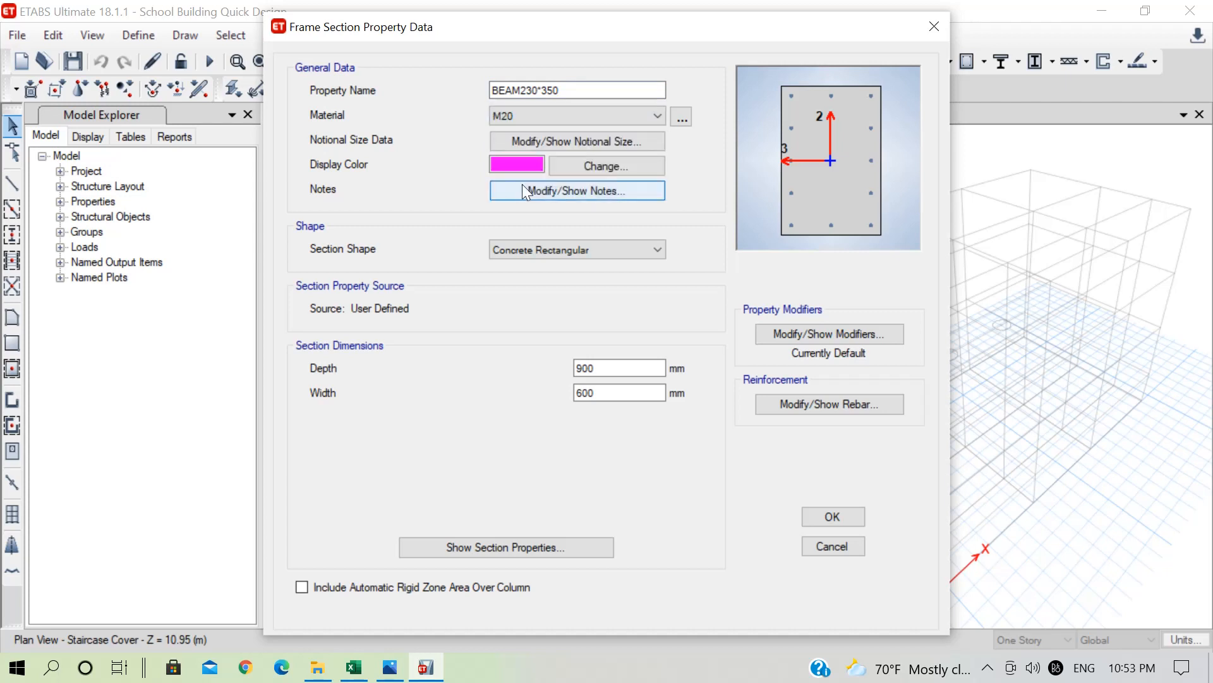
double_click(617, 369)
type("350")
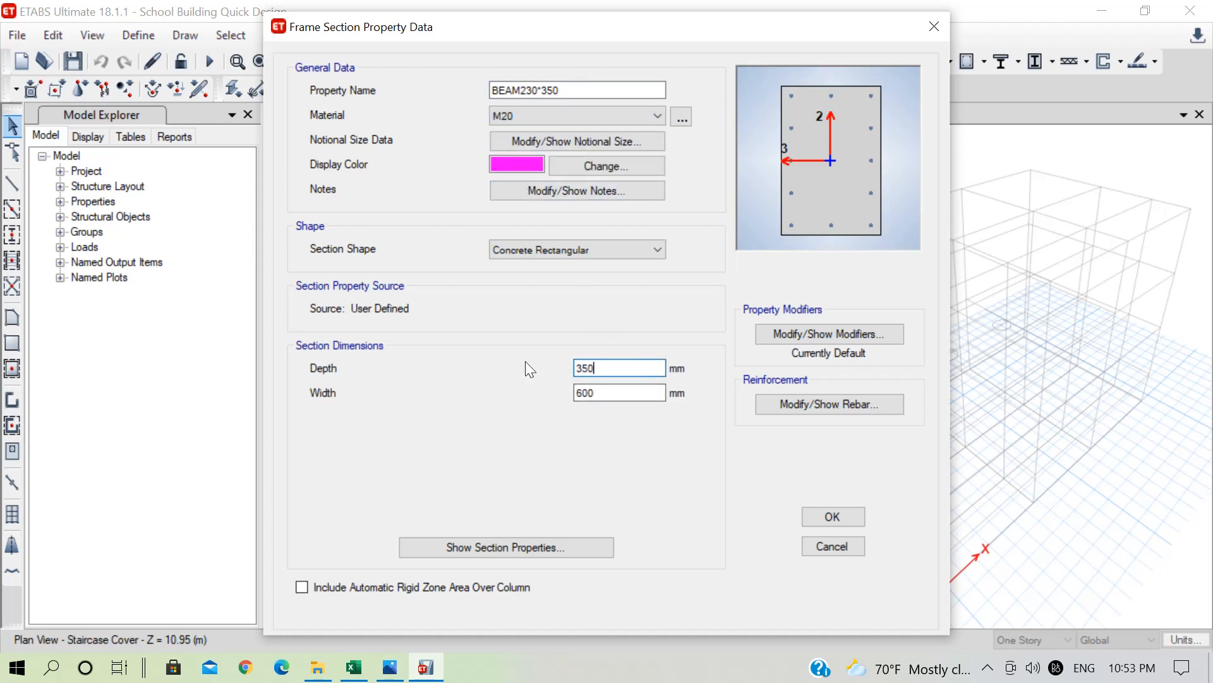
key("Tab")
type("230")
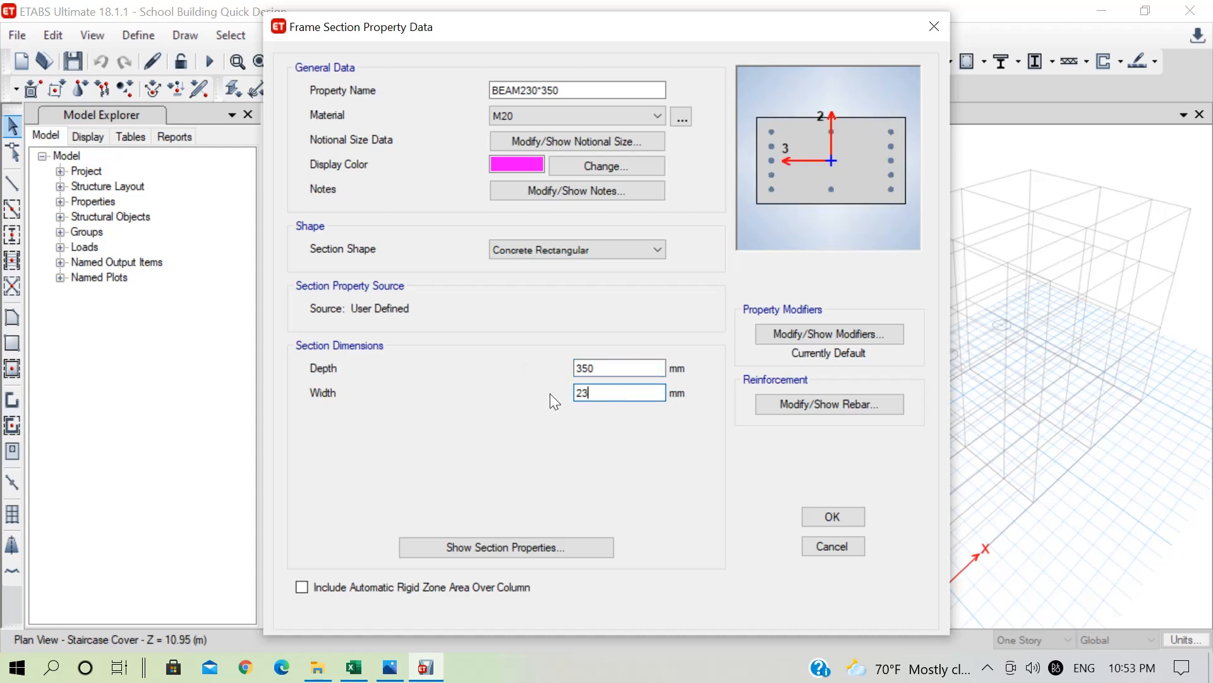
Step: Set the BEAM230*350 reinforcement to M3 Design Only (Beam) with HYSD500 for both longitudinal bars and ties
left_click(795, 410)
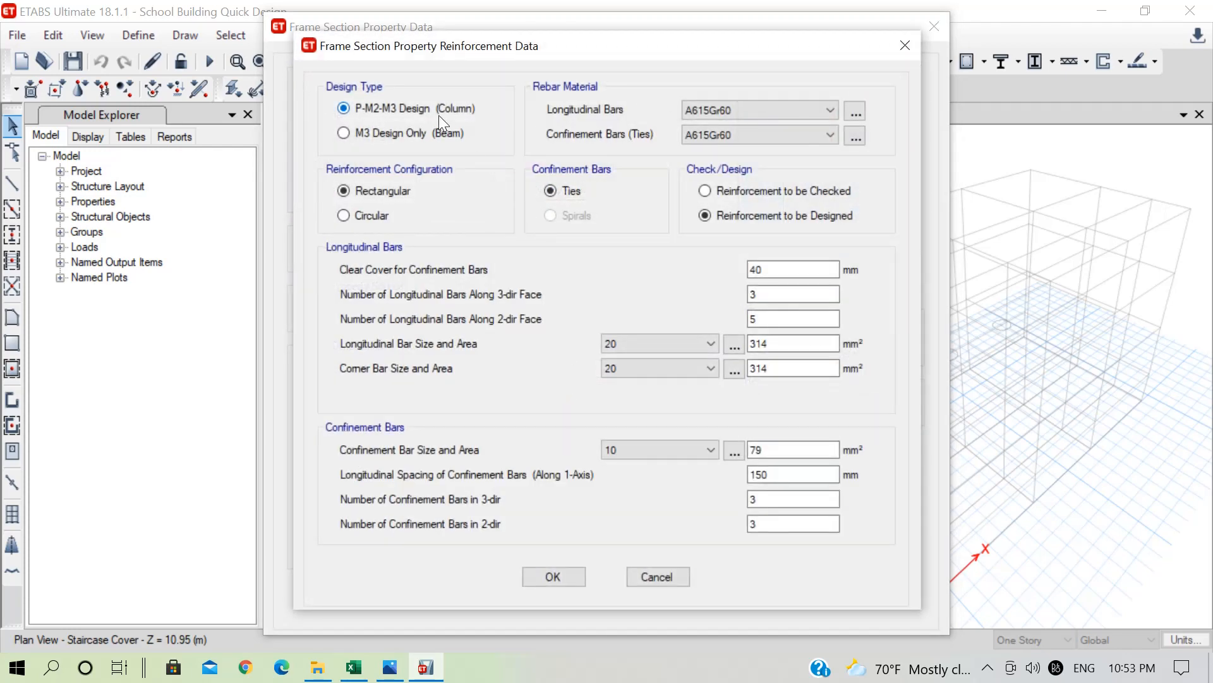
left_click(377, 134)
left_click(699, 112)
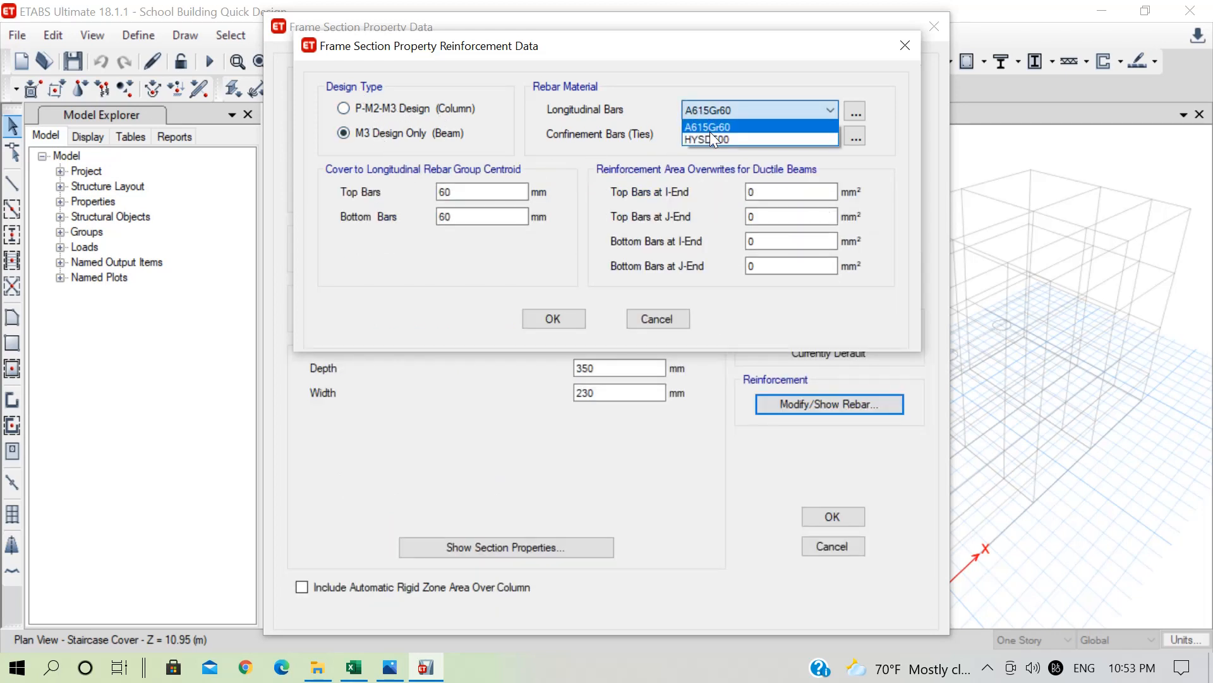
left_click(711, 138)
left_click(705, 135)
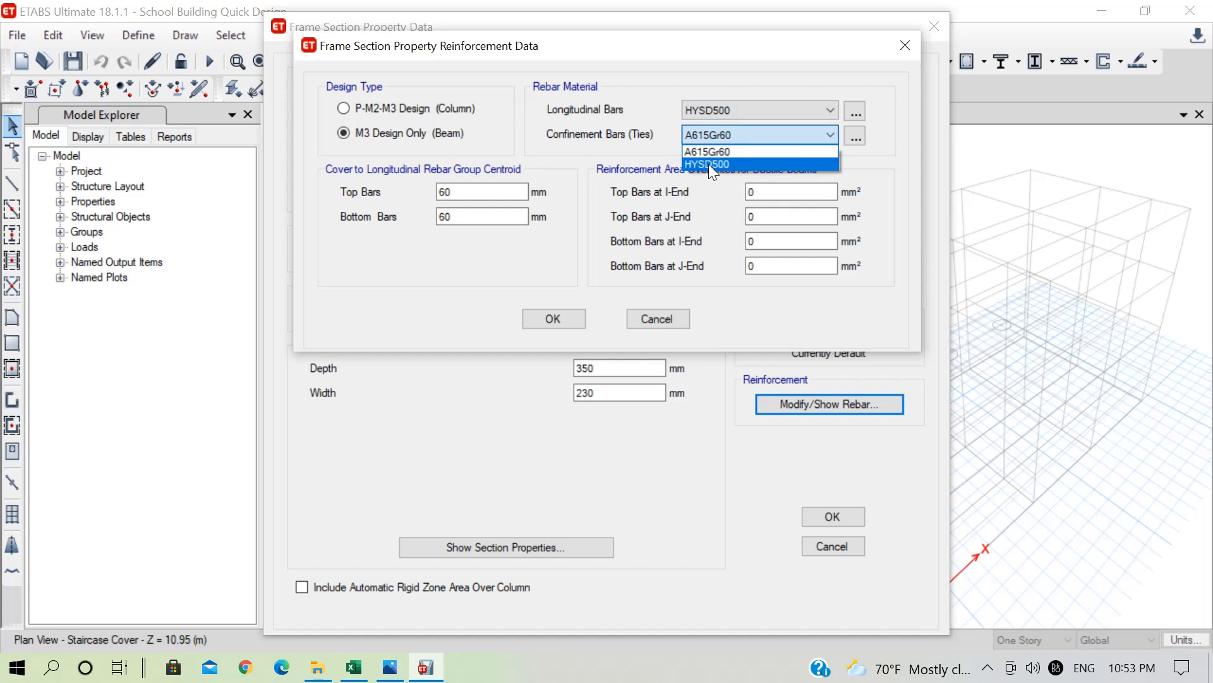
left_click(708, 164)
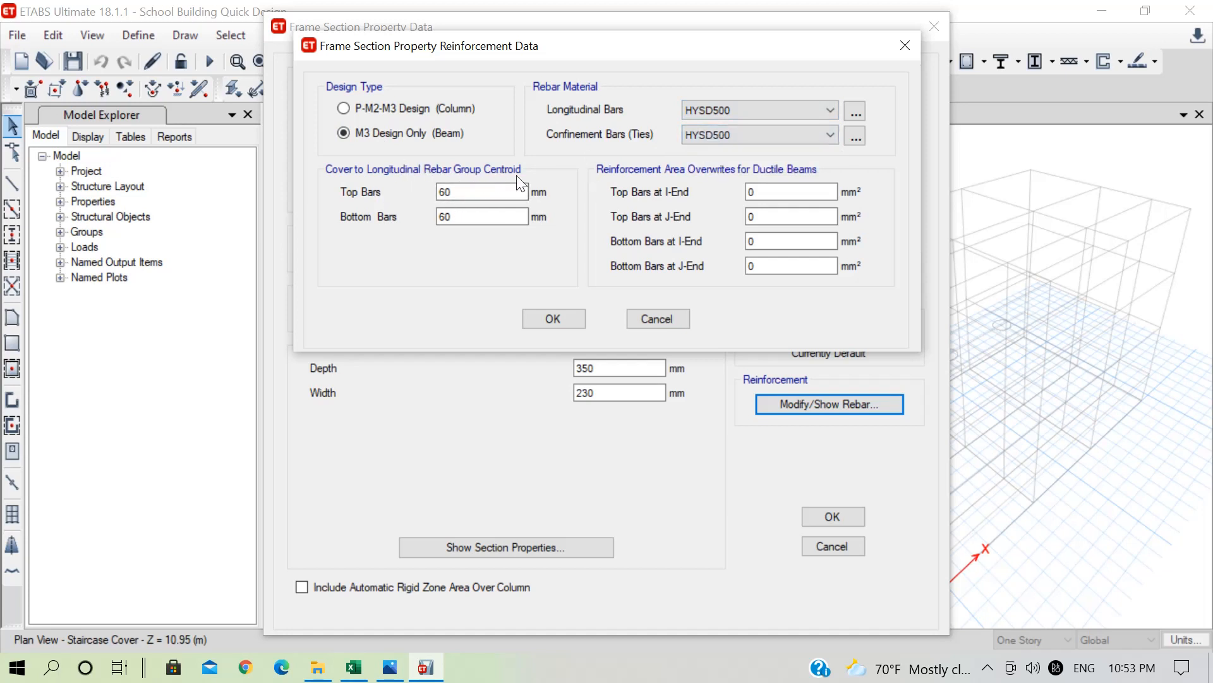
Step: Change the top bar cover, set the bottom bar cover to 30 mm, and accept the BEAM230*350 section
left_click_drag(485, 189, 407, 187)
type("20+")
left_click_drag(464, 188, 425, 190)
left_click_drag(473, 217, 356, 217)
type("30")
left_click(555, 320)
left_click(841, 509)
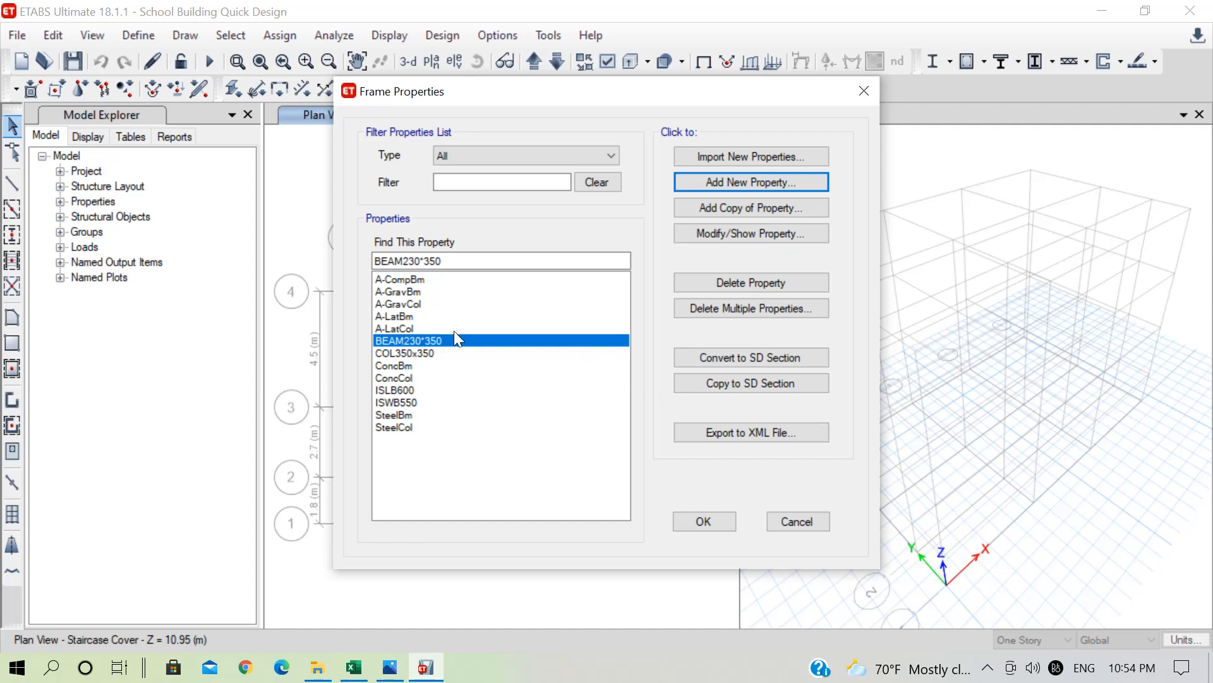
Step: Add a concrete rectangular frame section named SecBM230*300 in M20, with depth 300 mm and width 230 mm
left_click(742, 186)
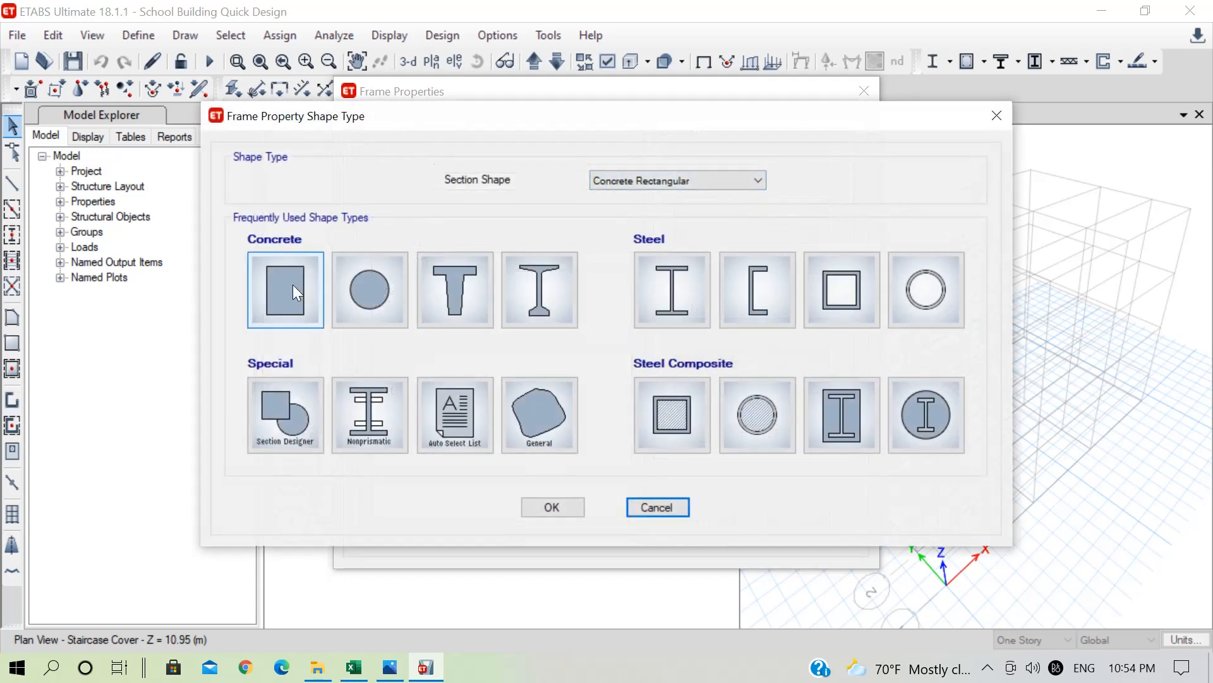
key("Escape")
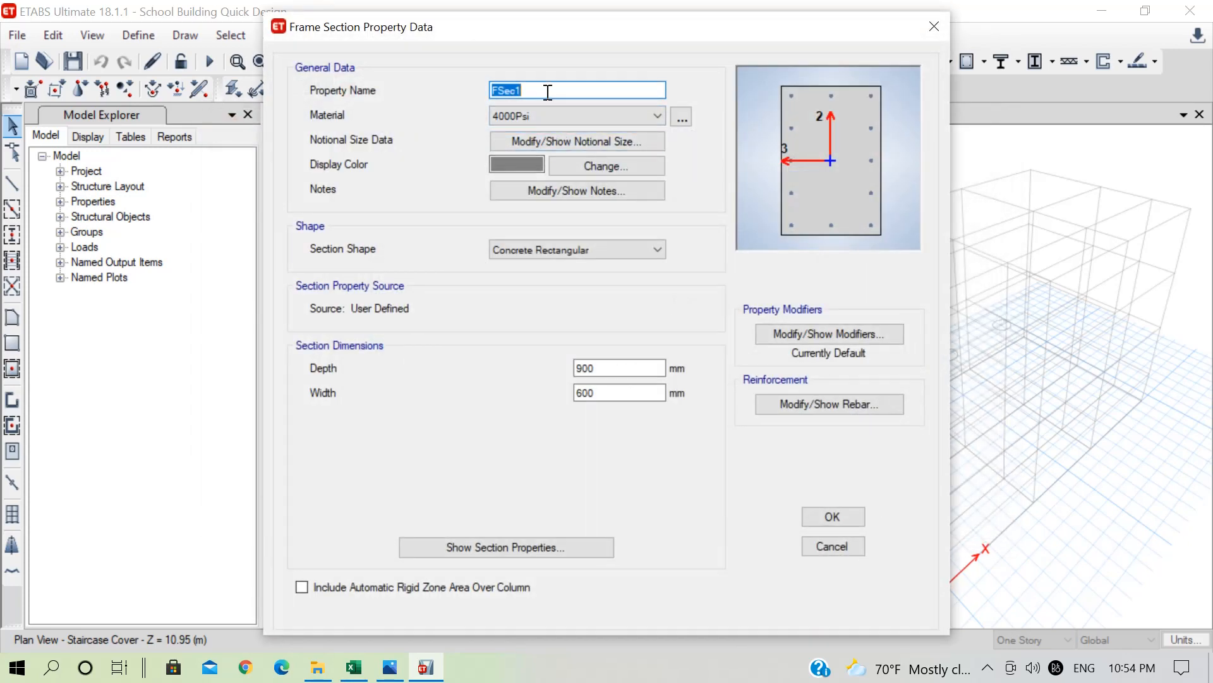
type("SecBM230*300")
left_click(613, 117)
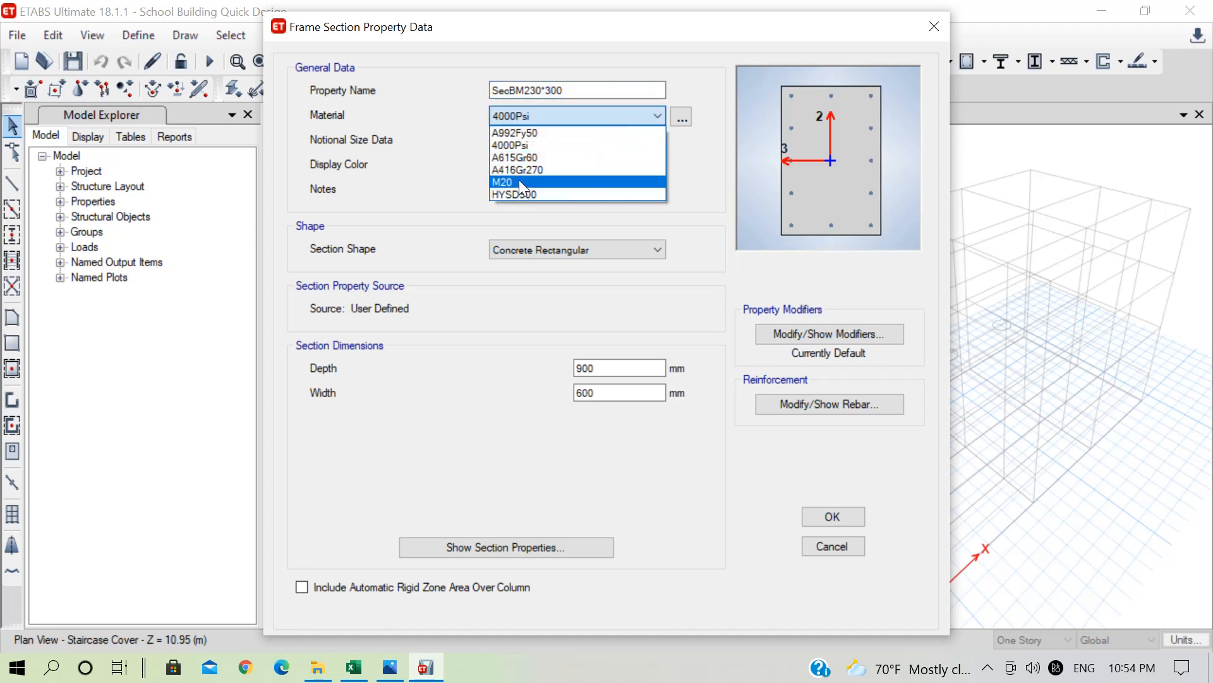
left_click(518, 179)
left_click_drag(607, 369, 547, 369)
type("300")
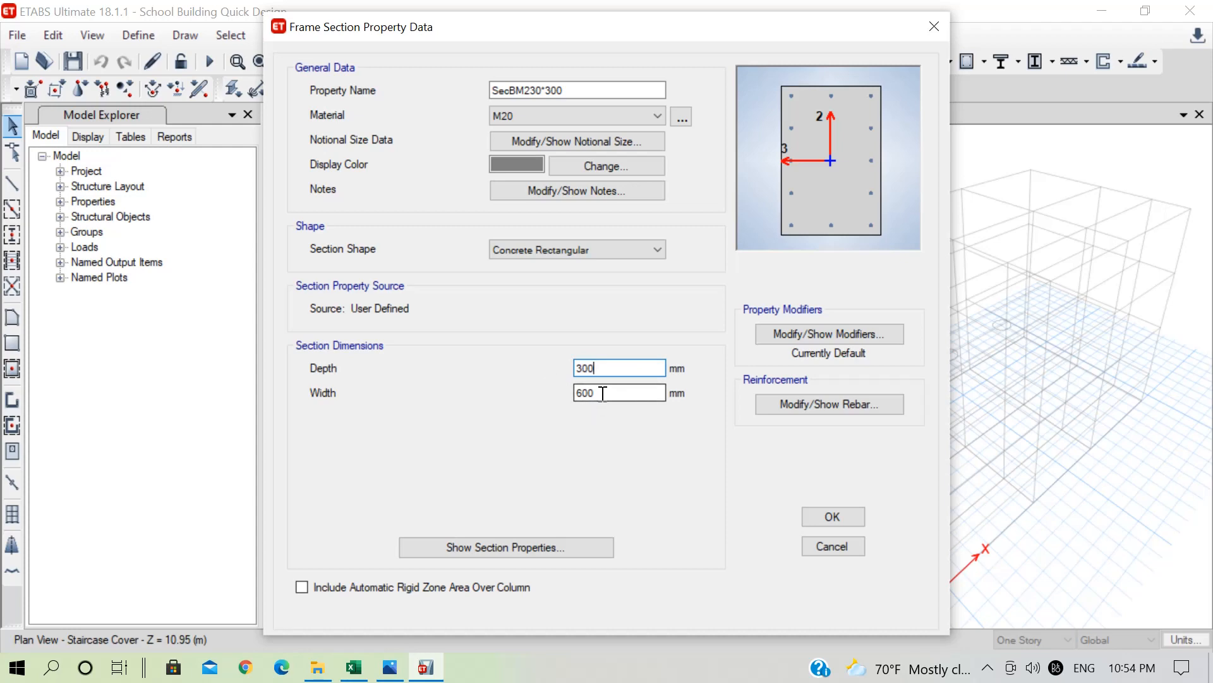
left_click_drag(600, 392, 555, 382)
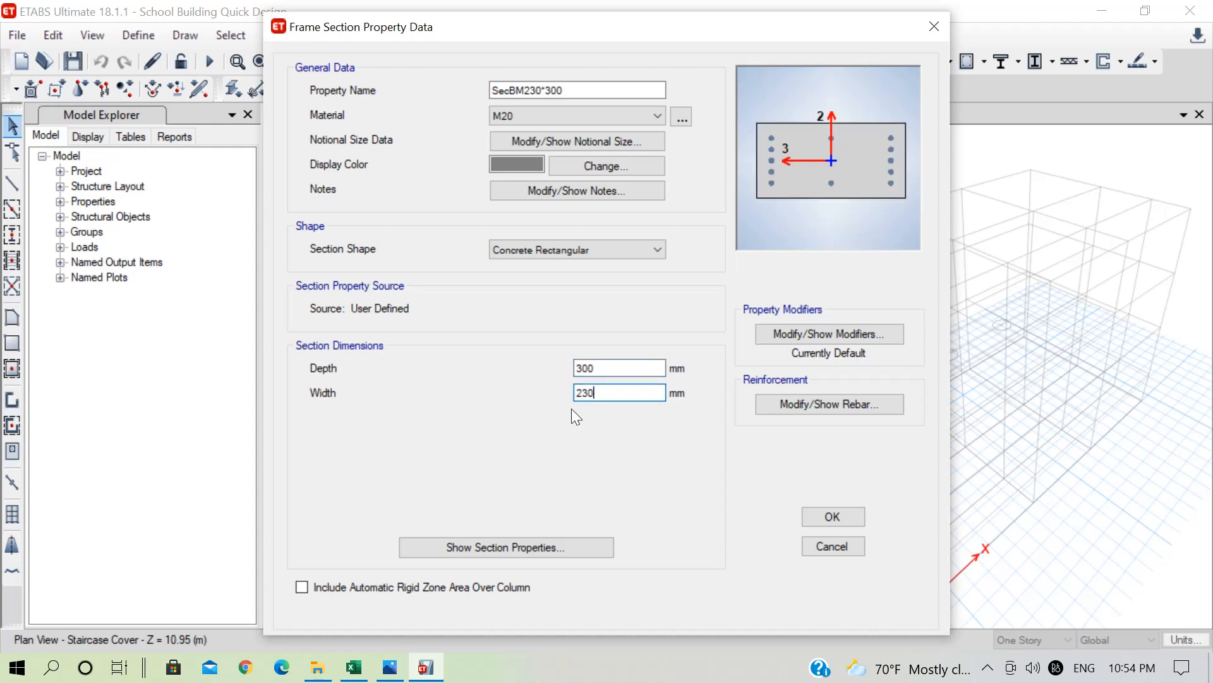
Step: Set the SecBM230*300 reinforcement to M3 Design Only (Beam) with top and bottom bar covers of 40 mm
left_click(837, 407)
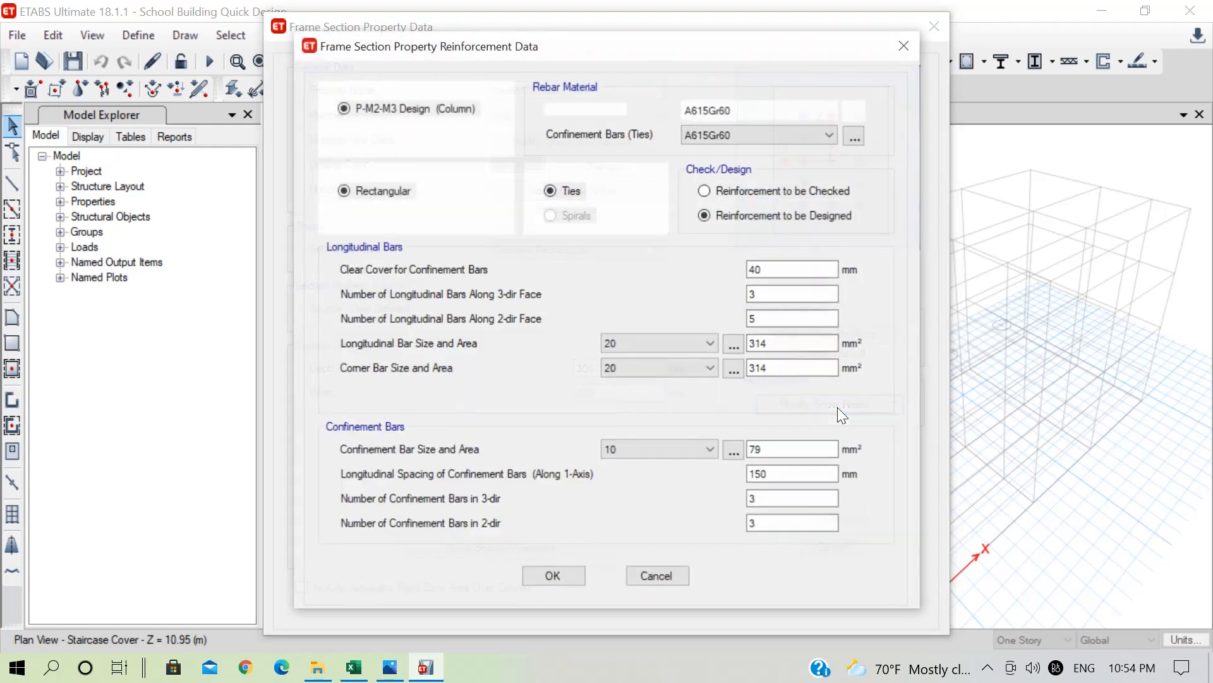
left_click(365, 135)
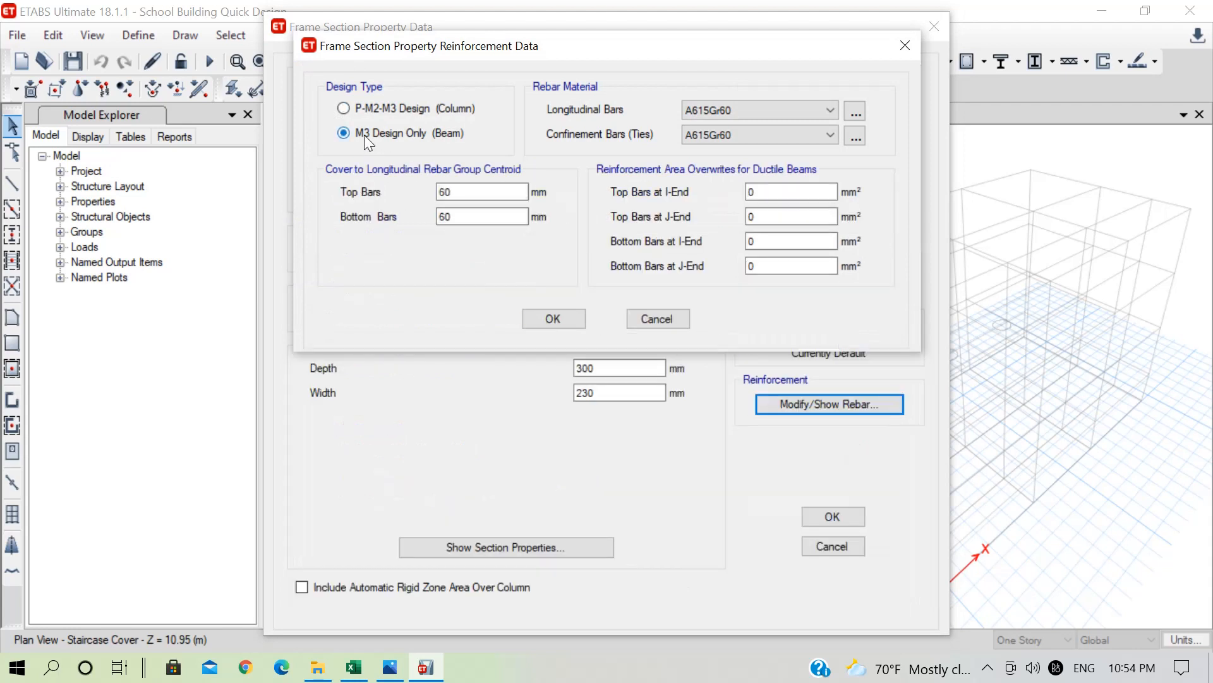
double_click(488, 195)
type("40")
double_click(466, 216)
type("40")
Step: Assign HYSD500 to the longitudinal bars and ties of the SecBM230*300 section and accept the section
left_click(726, 114)
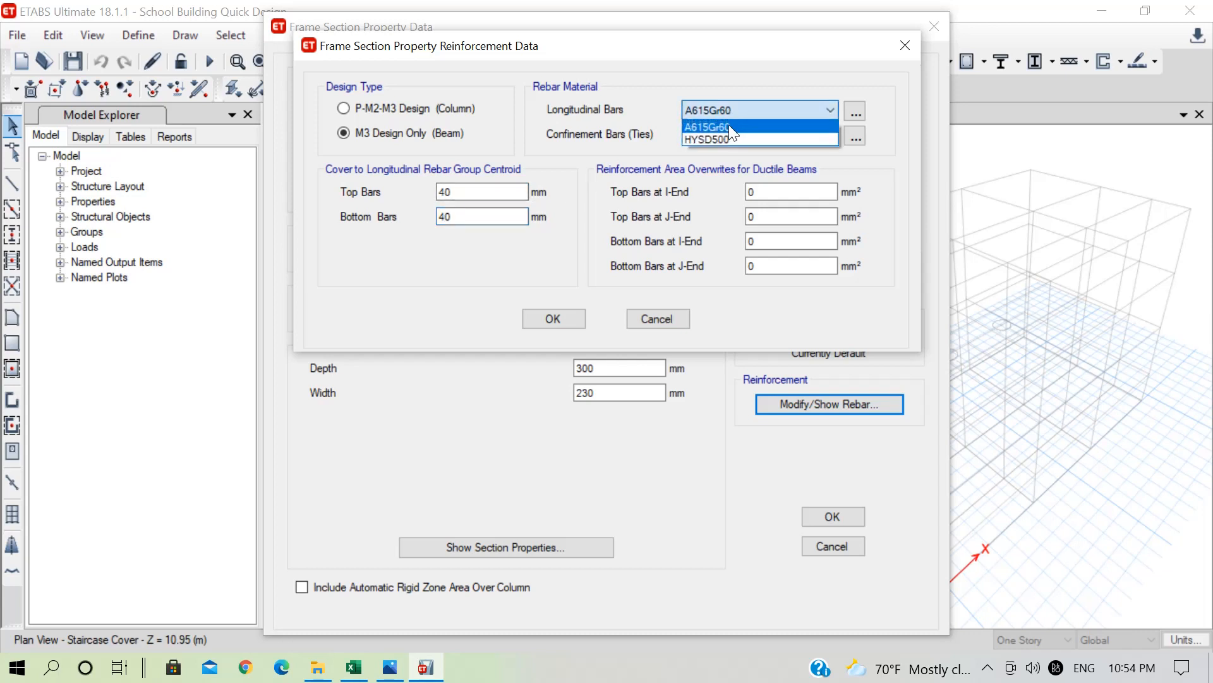
left_click(732, 135)
left_click(732, 134)
left_click(738, 161)
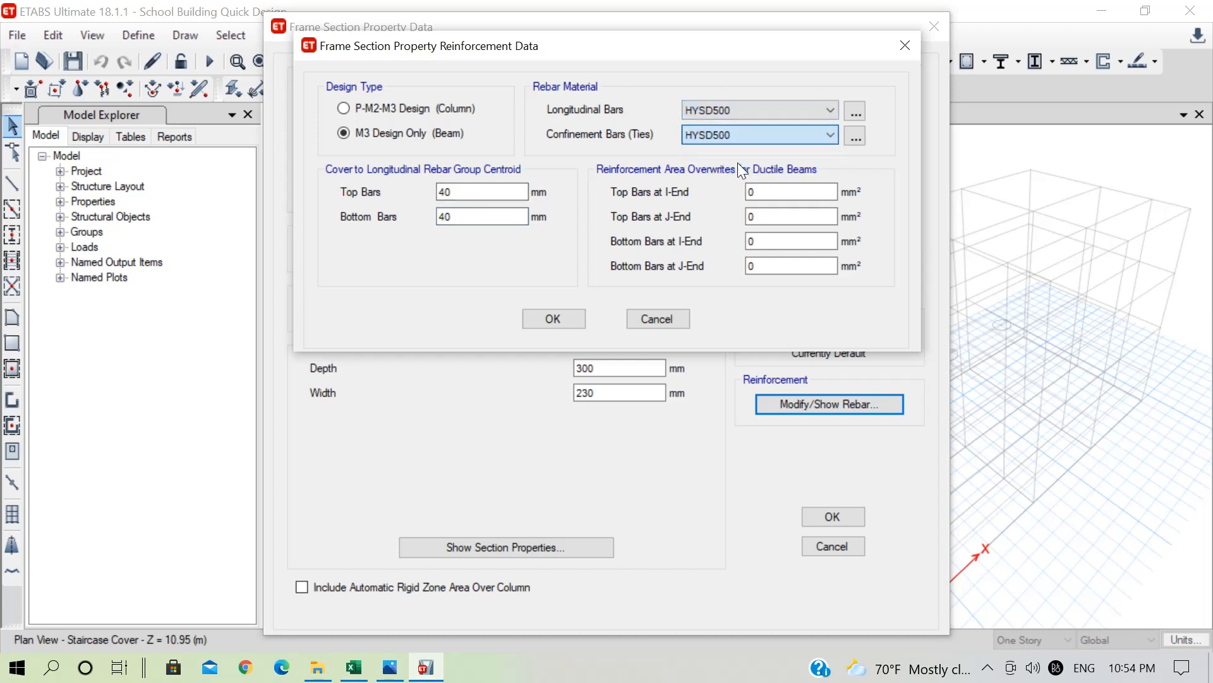
left_click(558, 318)
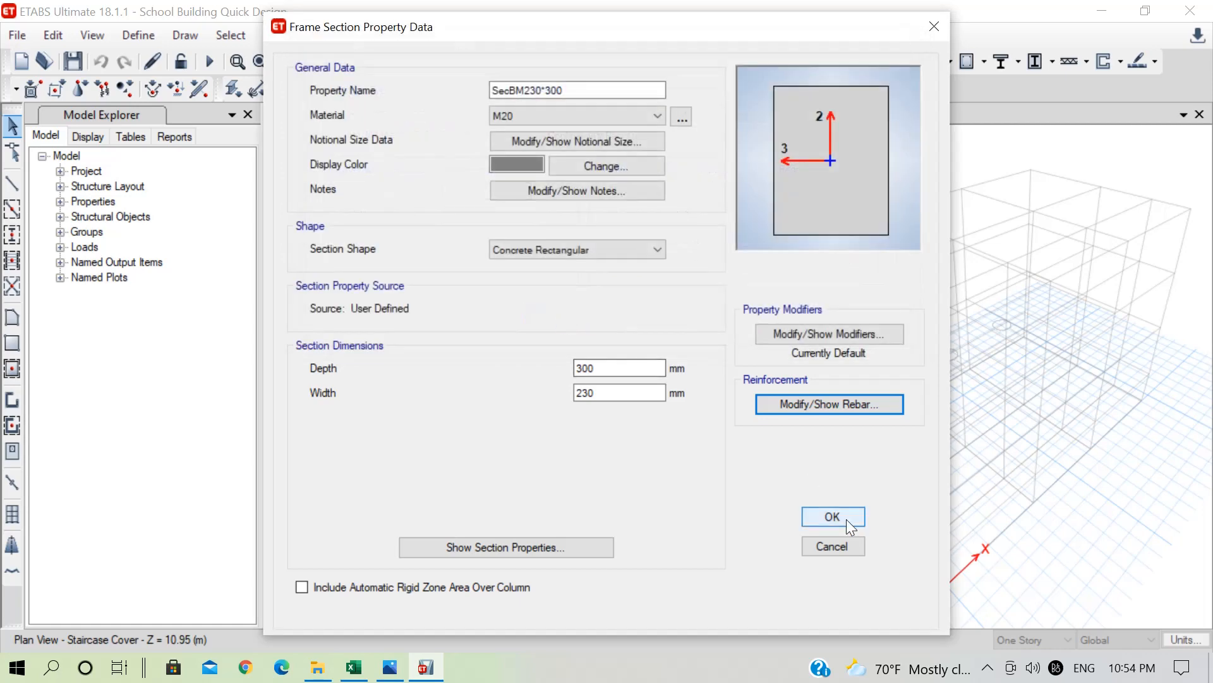
left_click(846, 518)
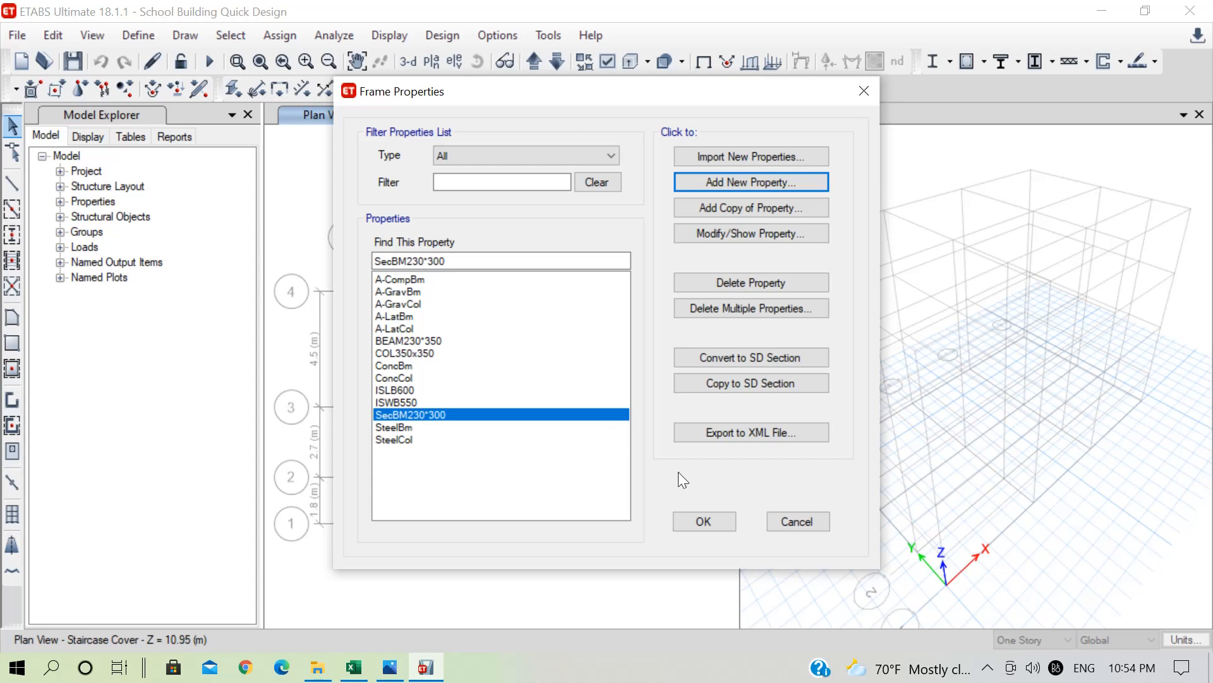
Step: Accept the frame section definitions and save the model
left_click(718, 520)
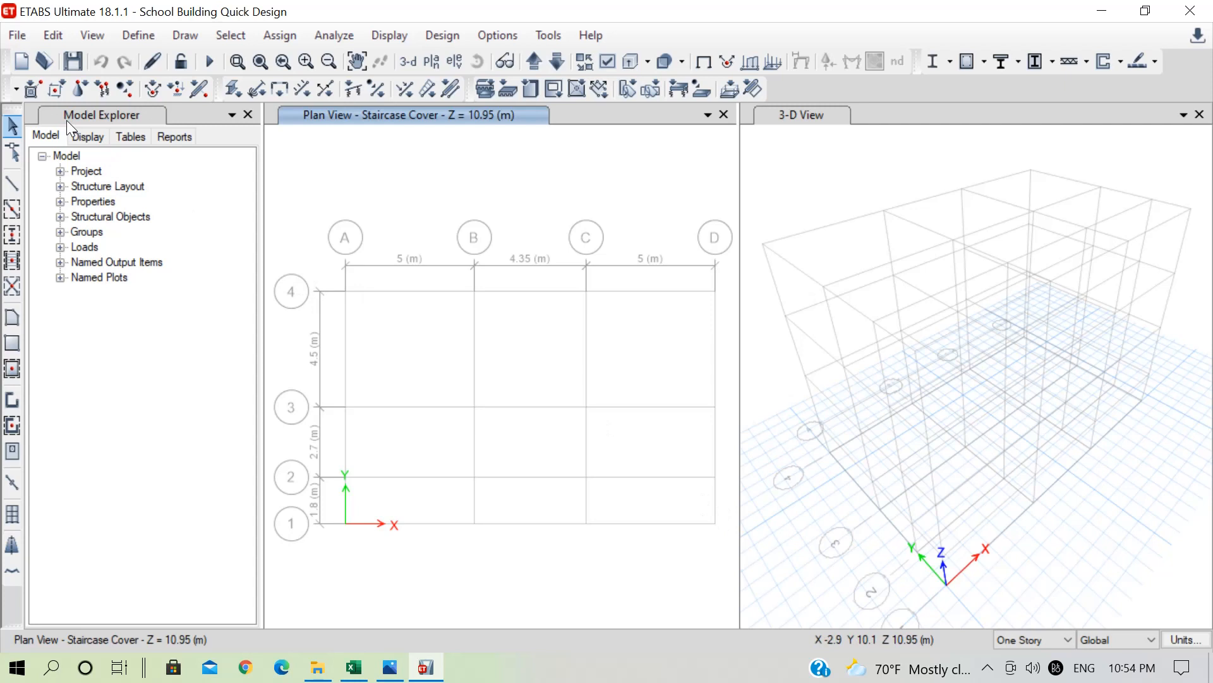
key("ctrl+s")
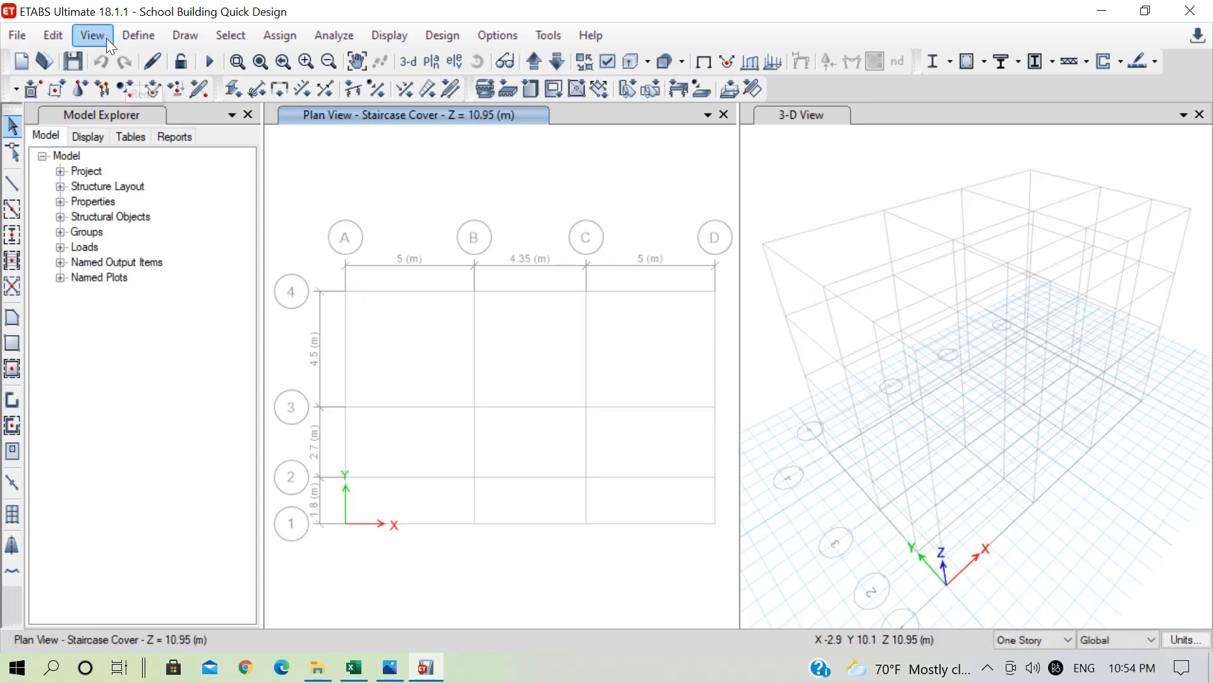
Step: Modify the slab property Slab1: rename it SLAB125, set its material to M20 and its thickness to 125 mm
left_click(147, 32)
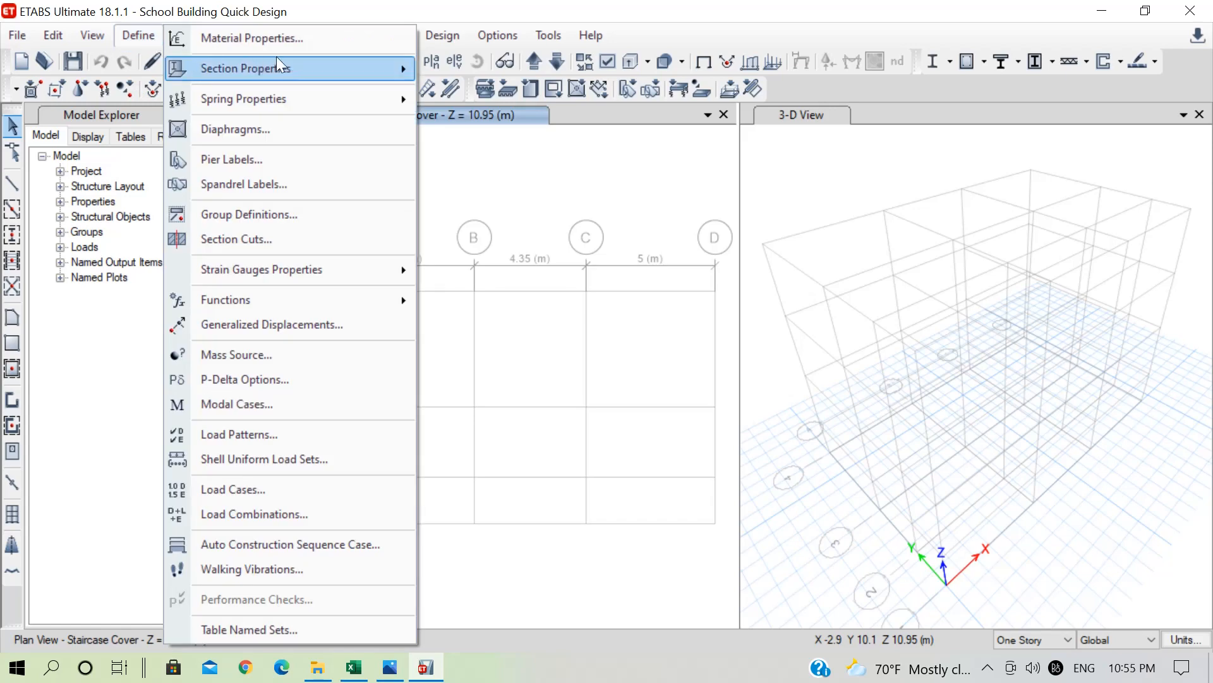
mouse_move(347, 74)
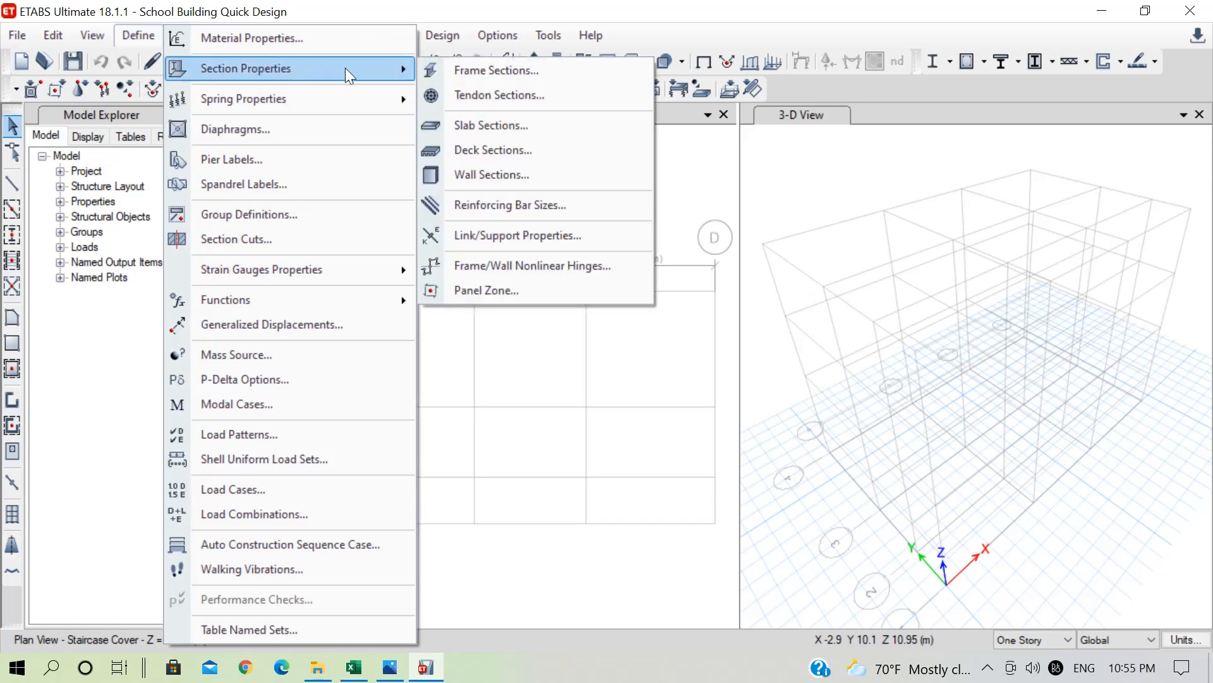
left_click(507, 131)
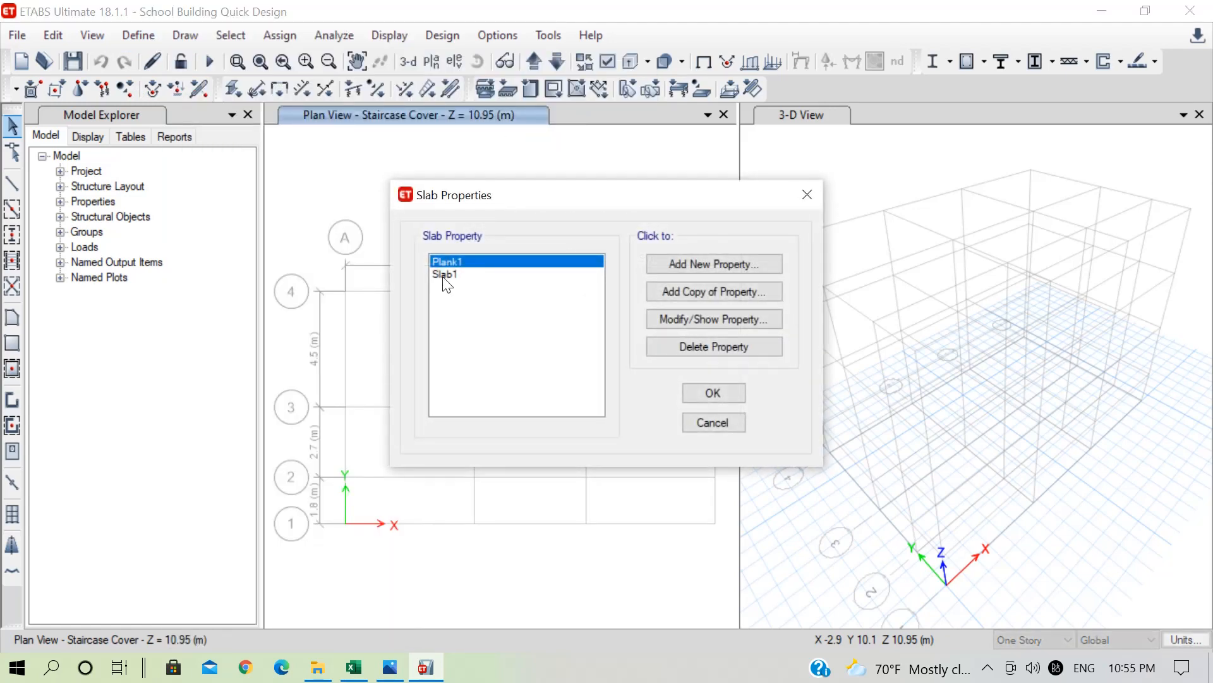
left_click(453, 276)
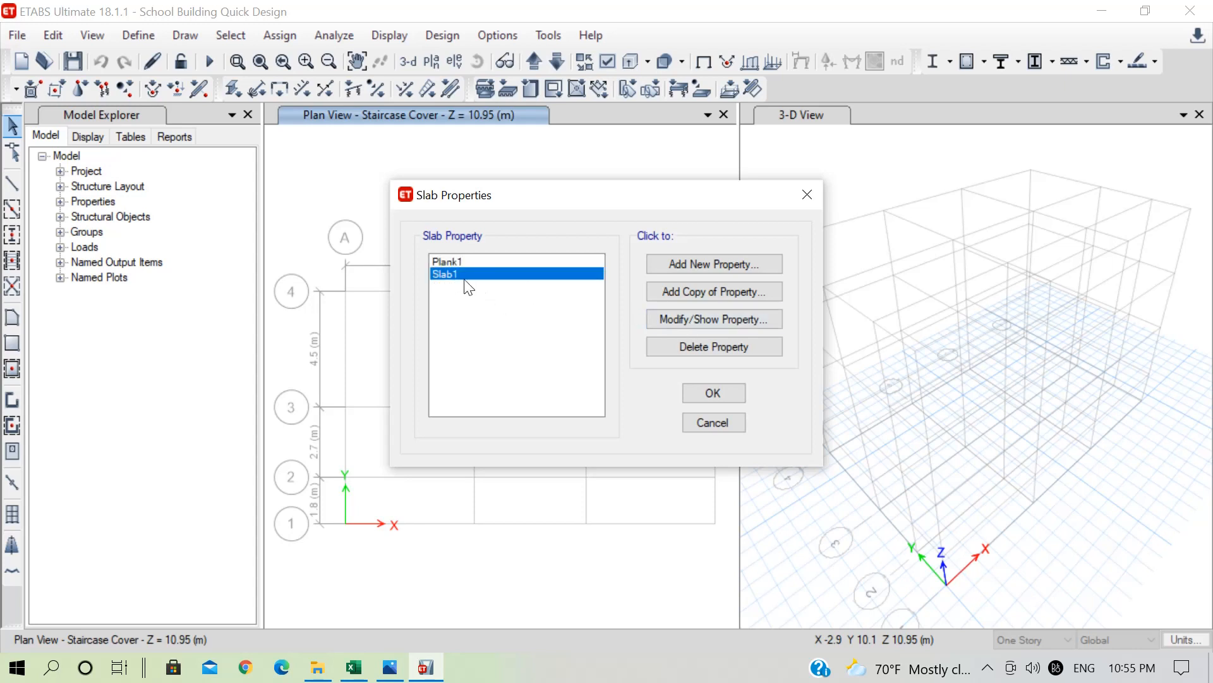
left_click(701, 316)
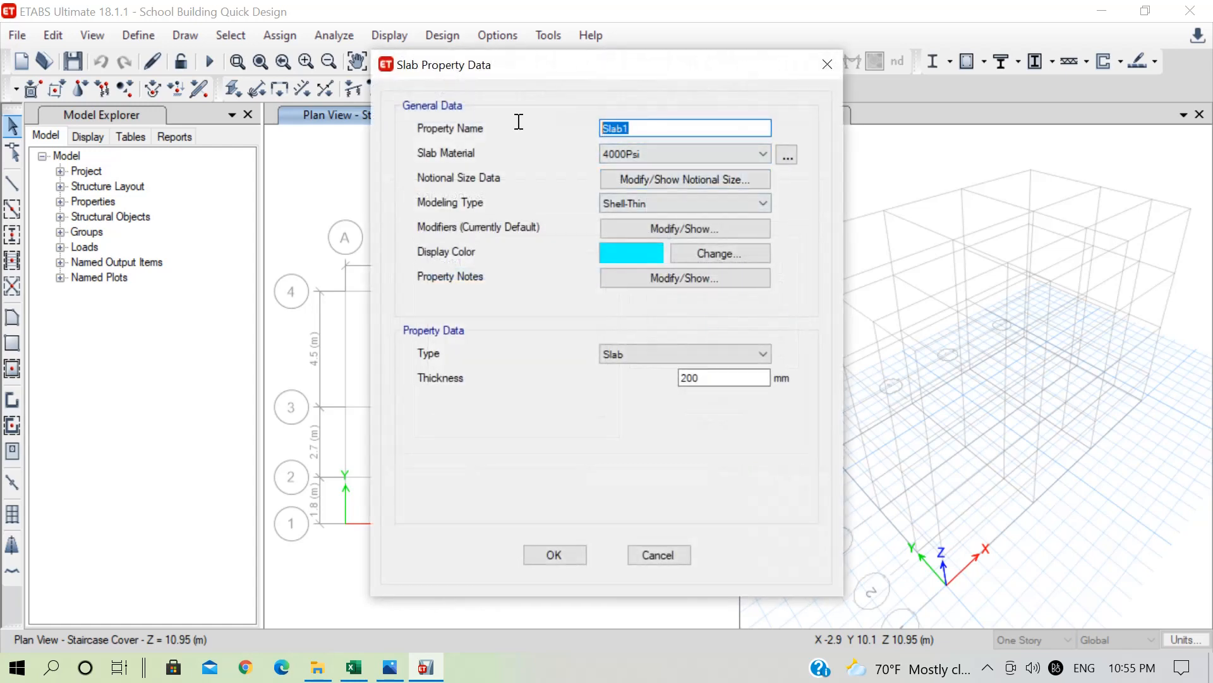
type("SLAB125")
left_click(624, 160)
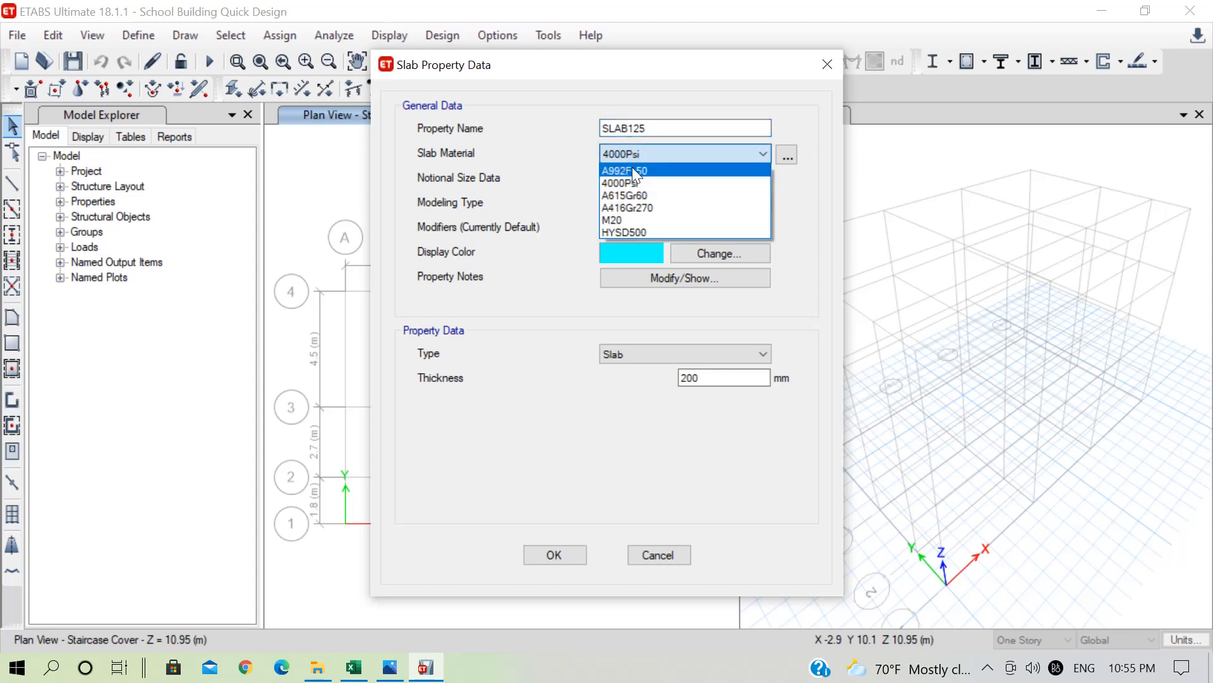
left_click(639, 214)
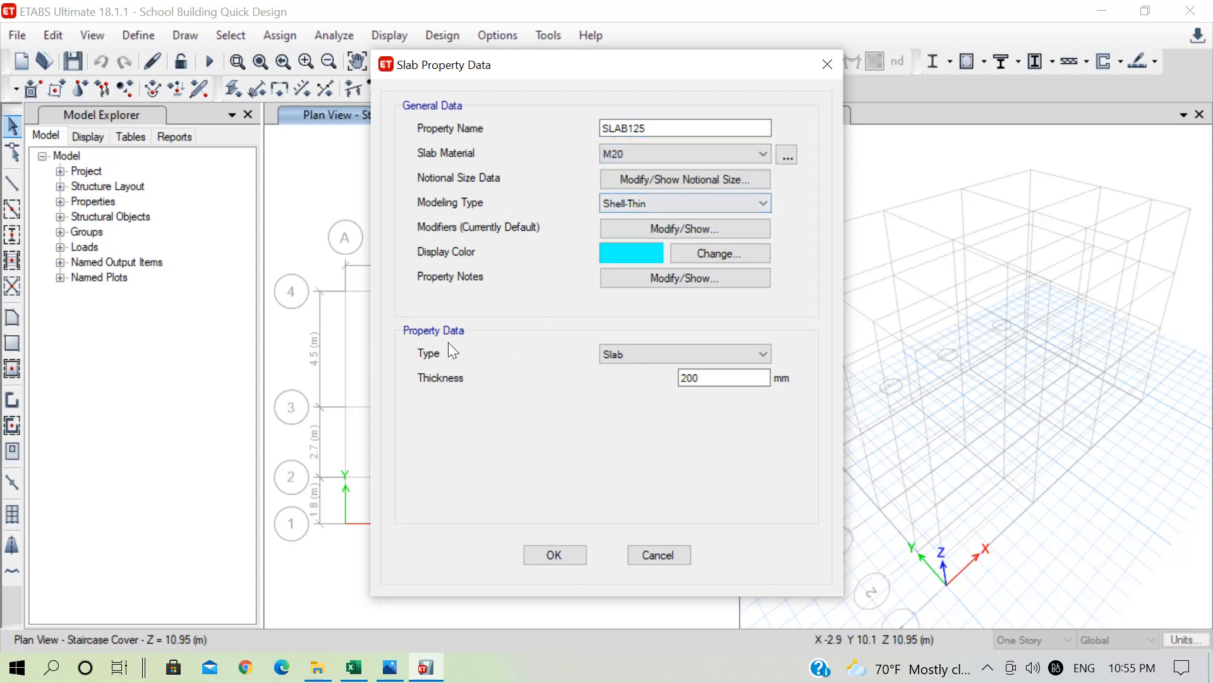
double_click(711, 378)
type("125")
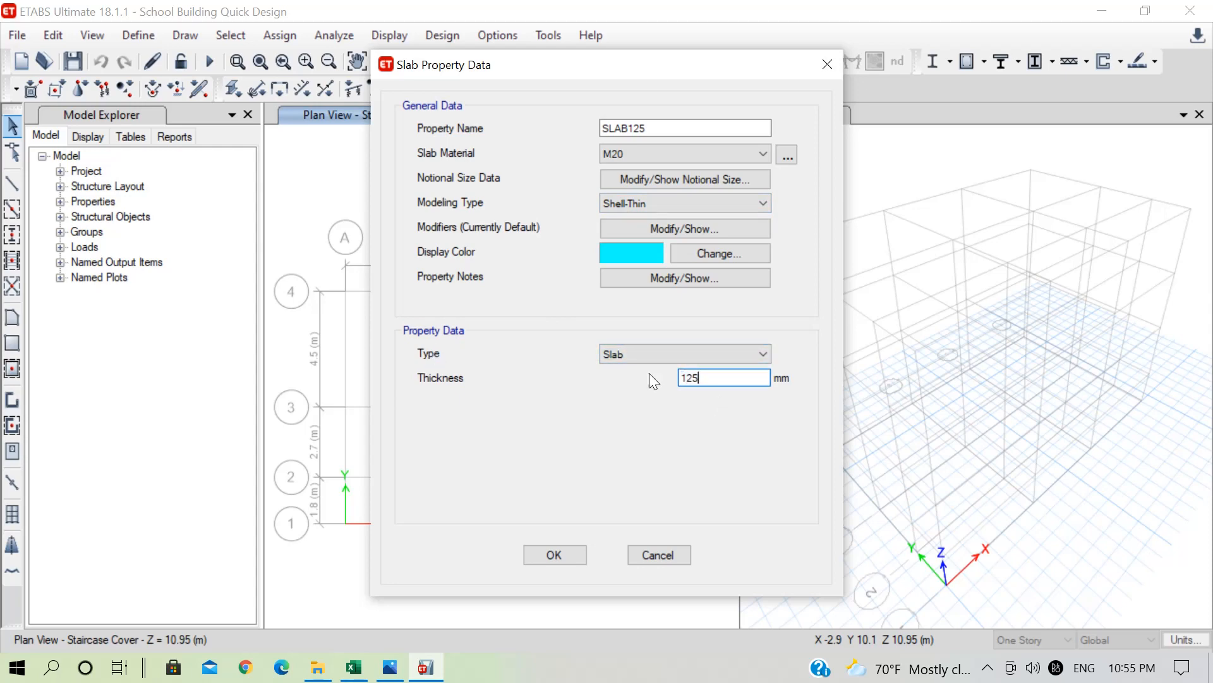
left_click(555, 555)
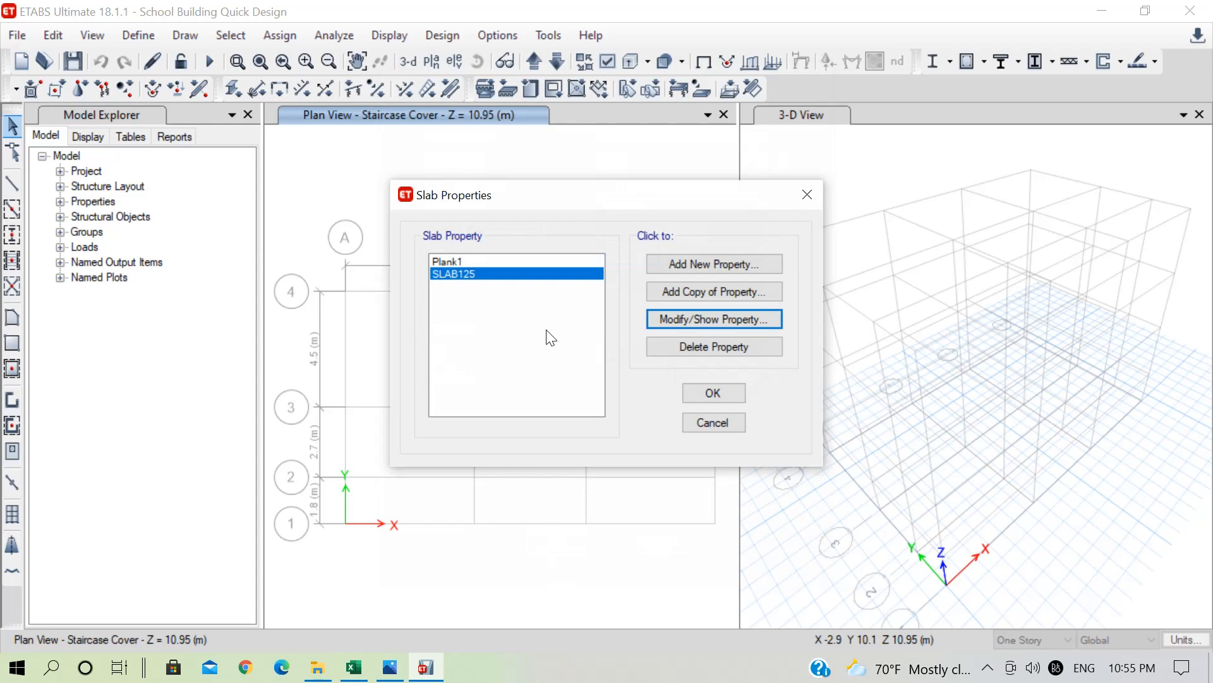
Step: Add a slab property named SlabStair with M20 material and 125 mm thickness, and accept the slab properties
left_click(708, 266)
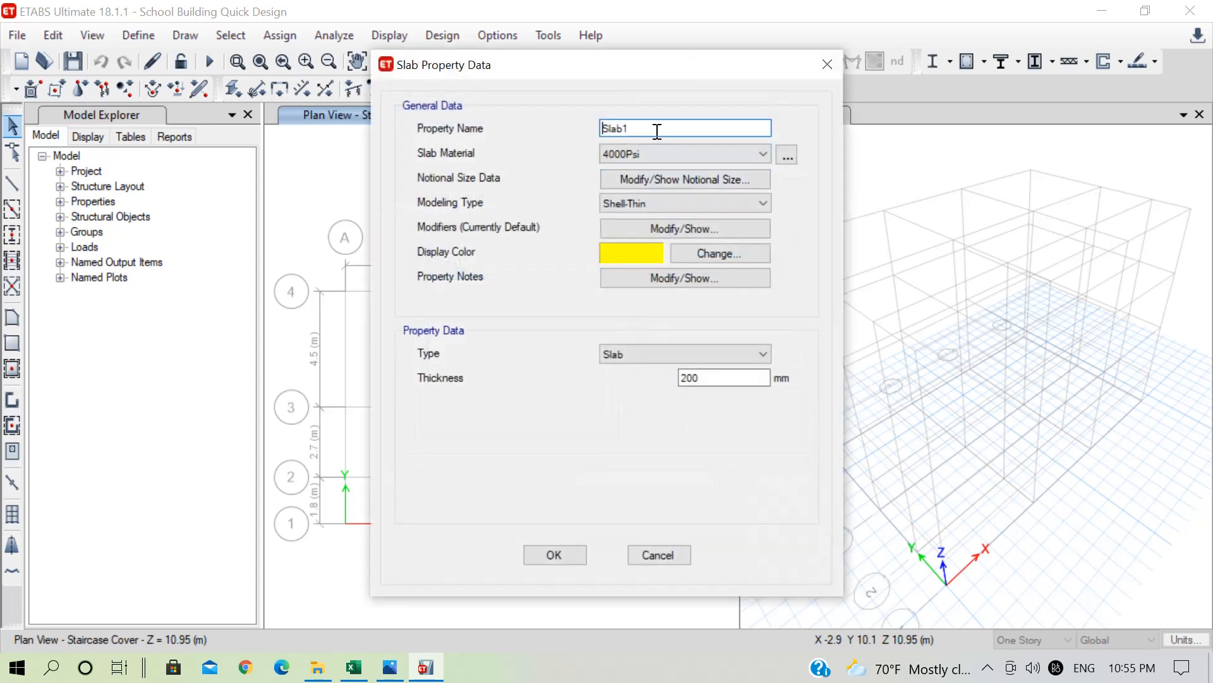
left_click_drag(656, 130, 568, 116)
type("SlabStair")
left_click(680, 154)
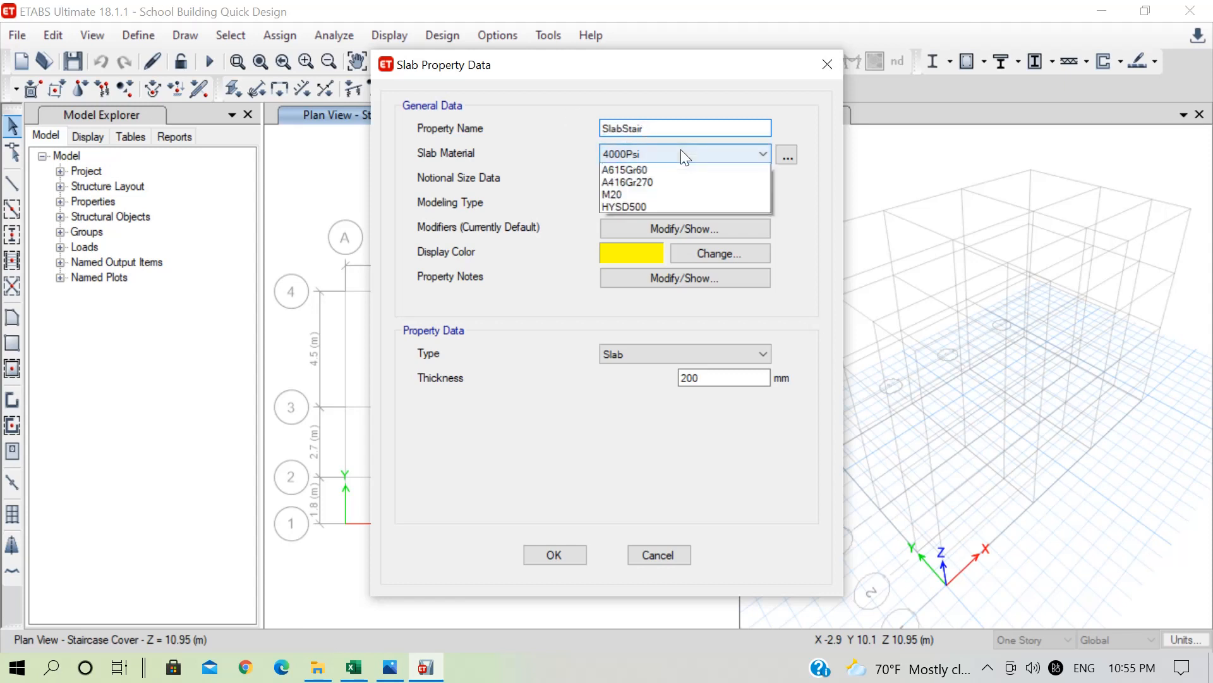
left_click(632, 220)
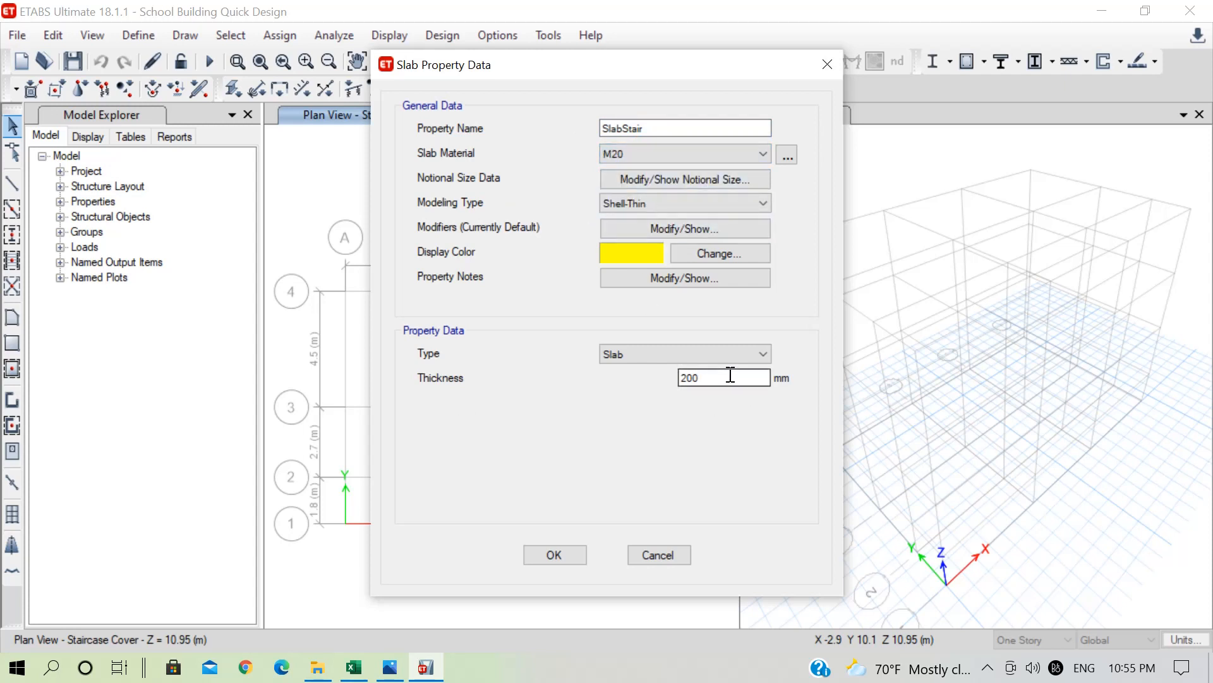
double_click(695, 377)
type("125")
left_click(553, 554)
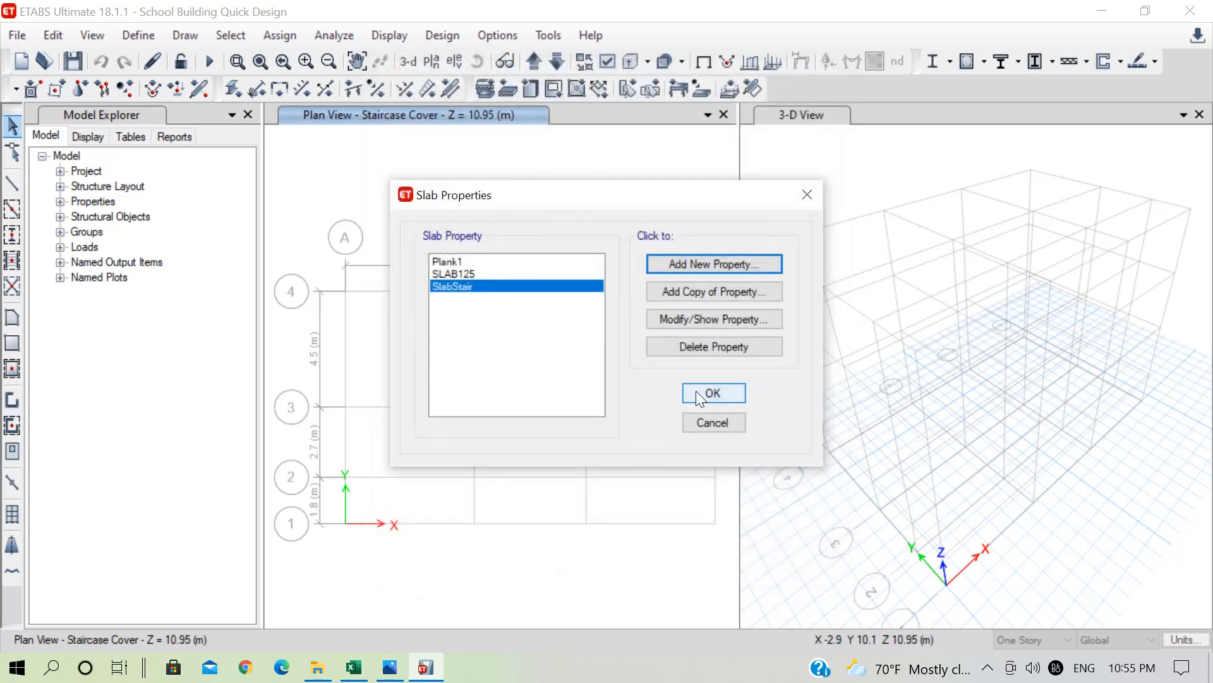
left_click(696, 390)
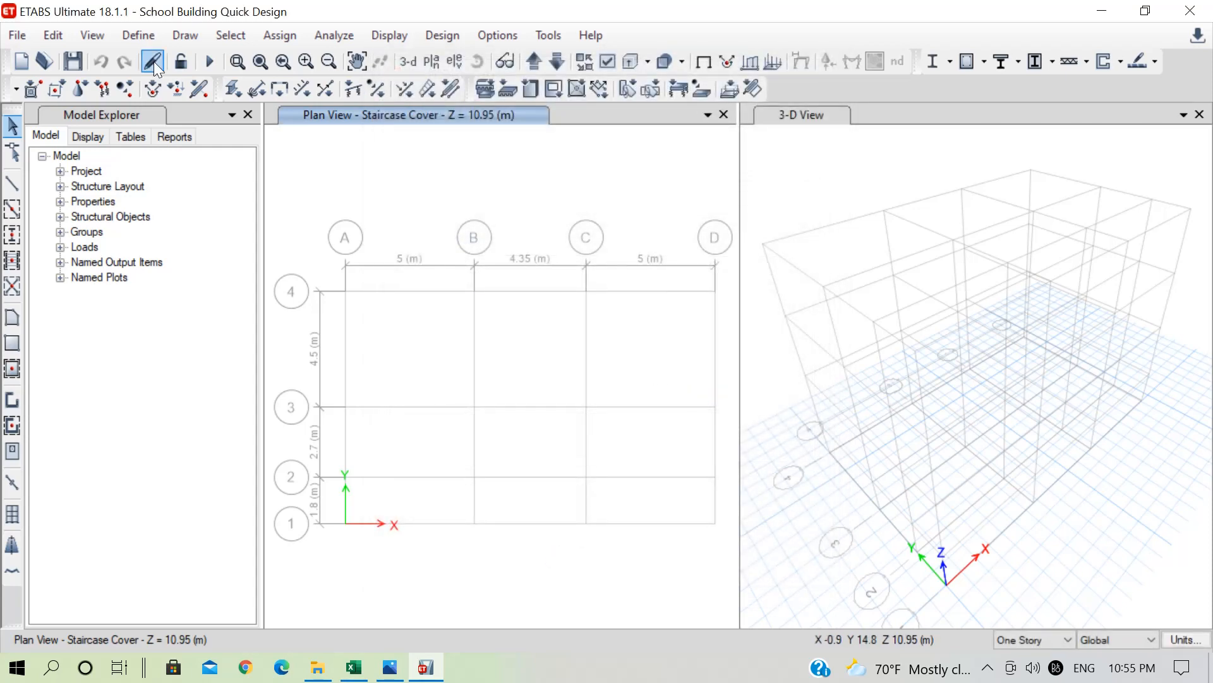
Step: Define two additional rigid diaphragms, D2 and D3, and accept the diaphragm definitions
left_click(138, 37)
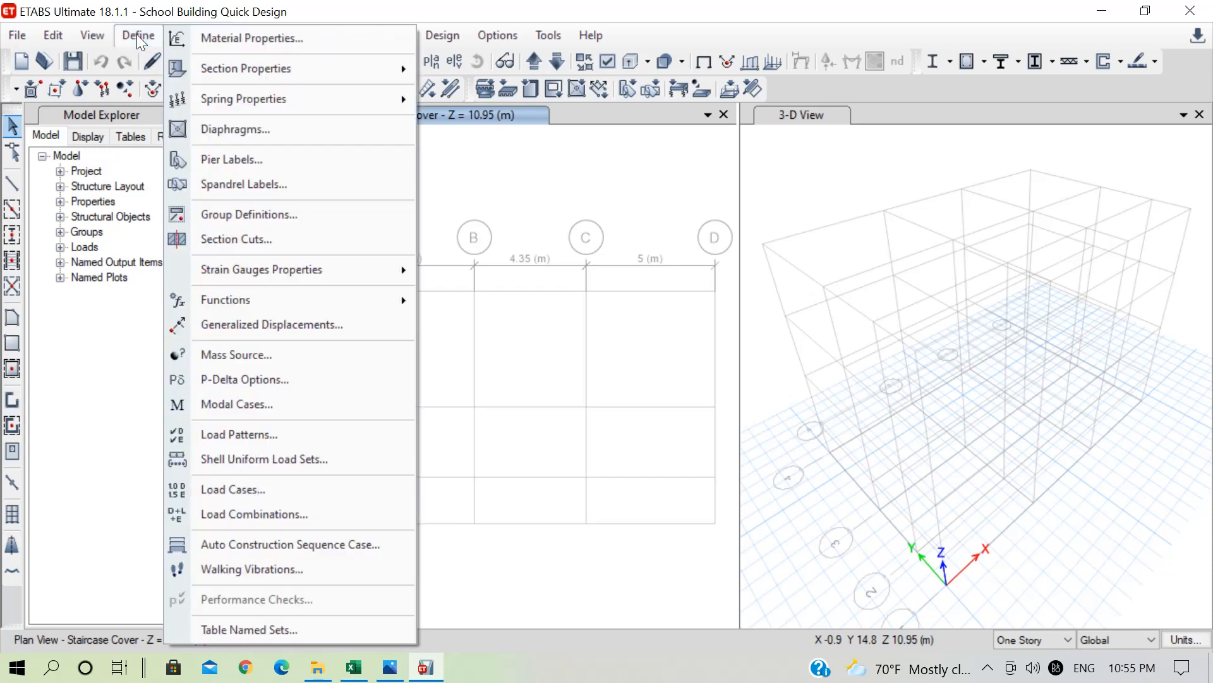
left_click(271, 127)
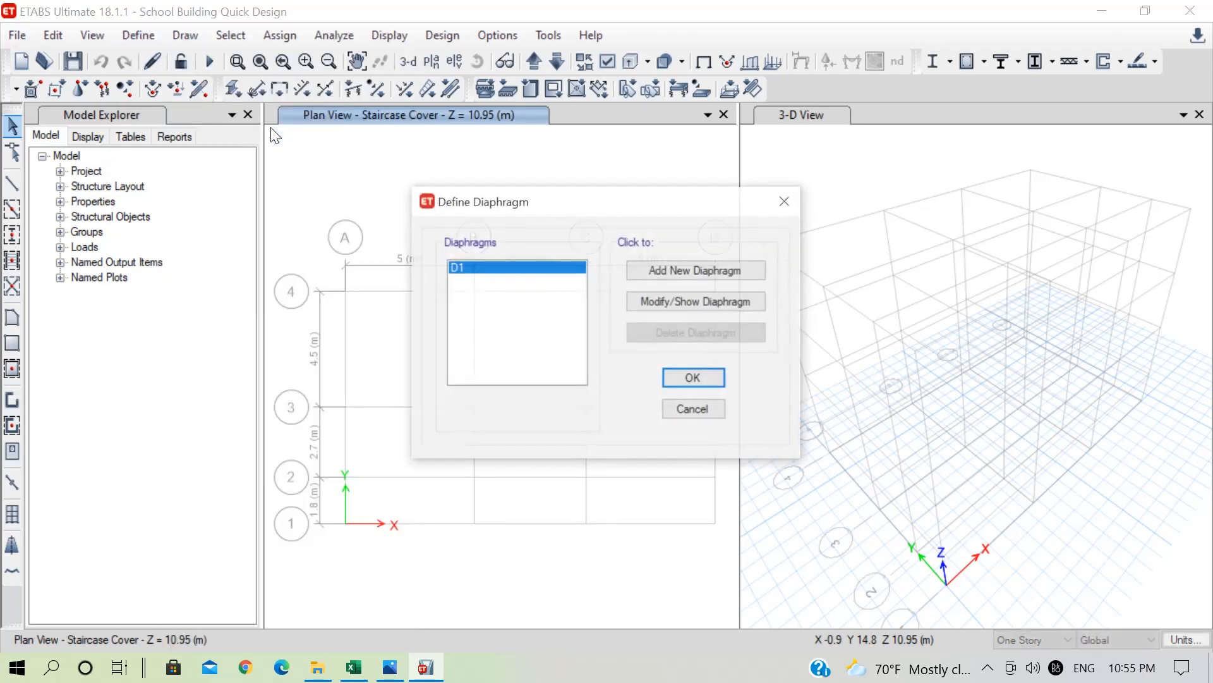
left_click(665, 274)
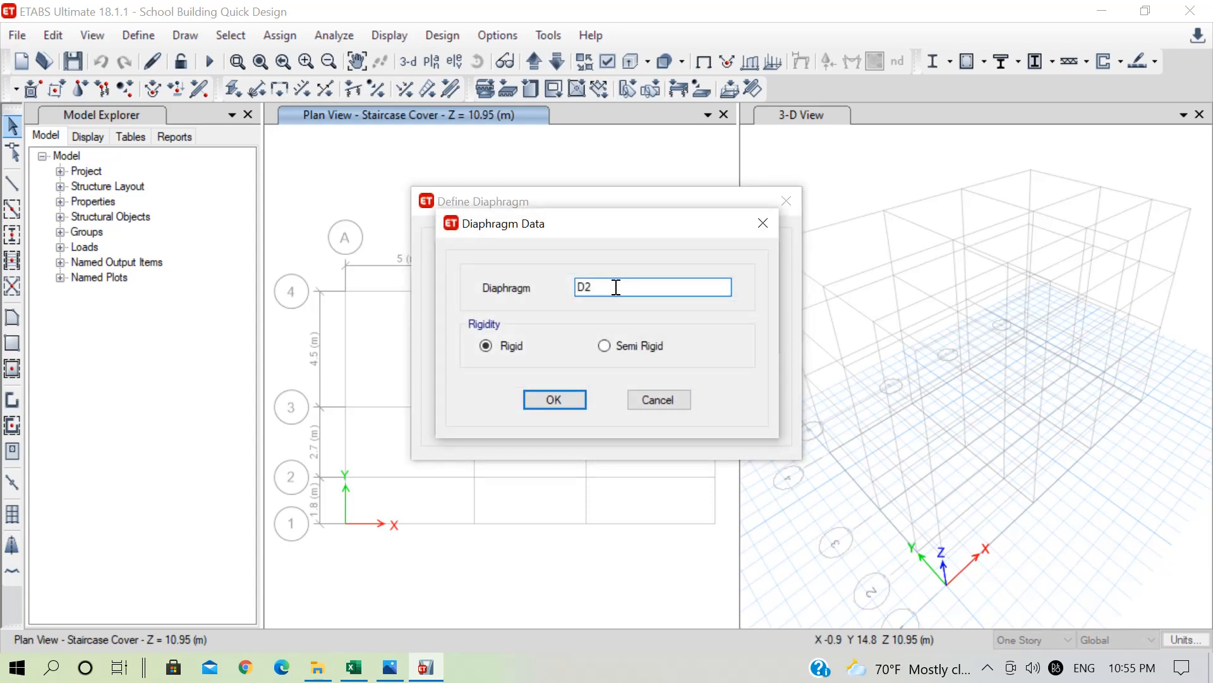
left_click_drag(615, 285, 563, 285)
left_click(551, 401)
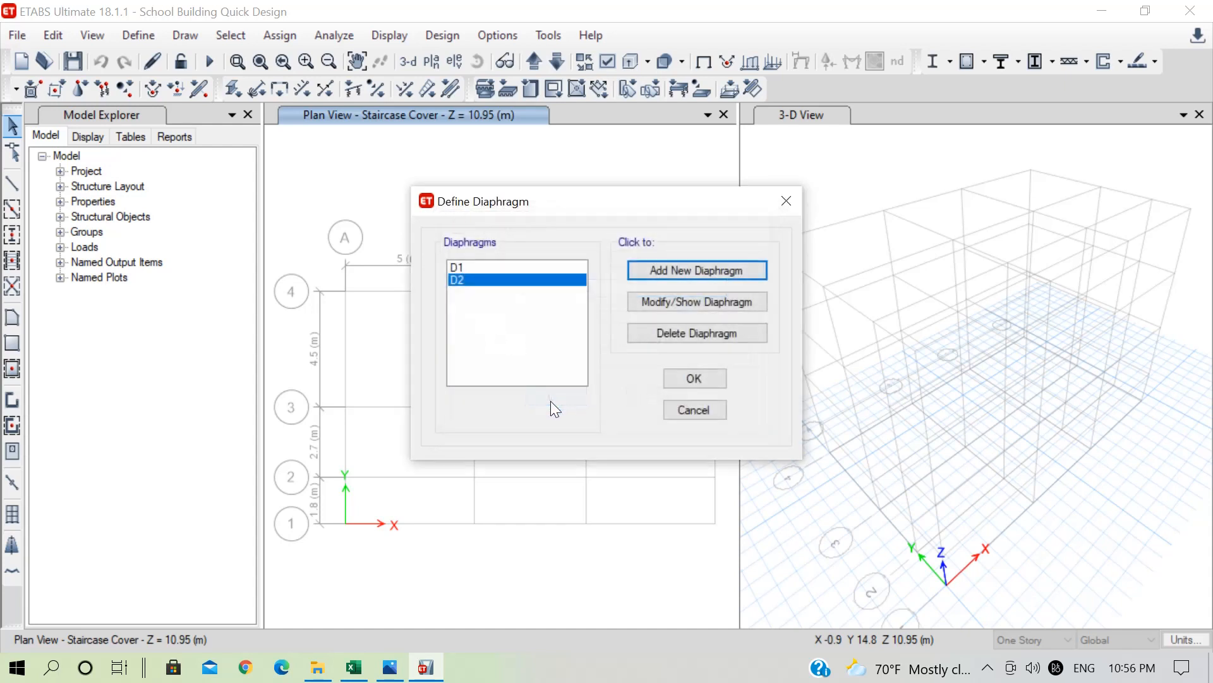
left_click(672, 268)
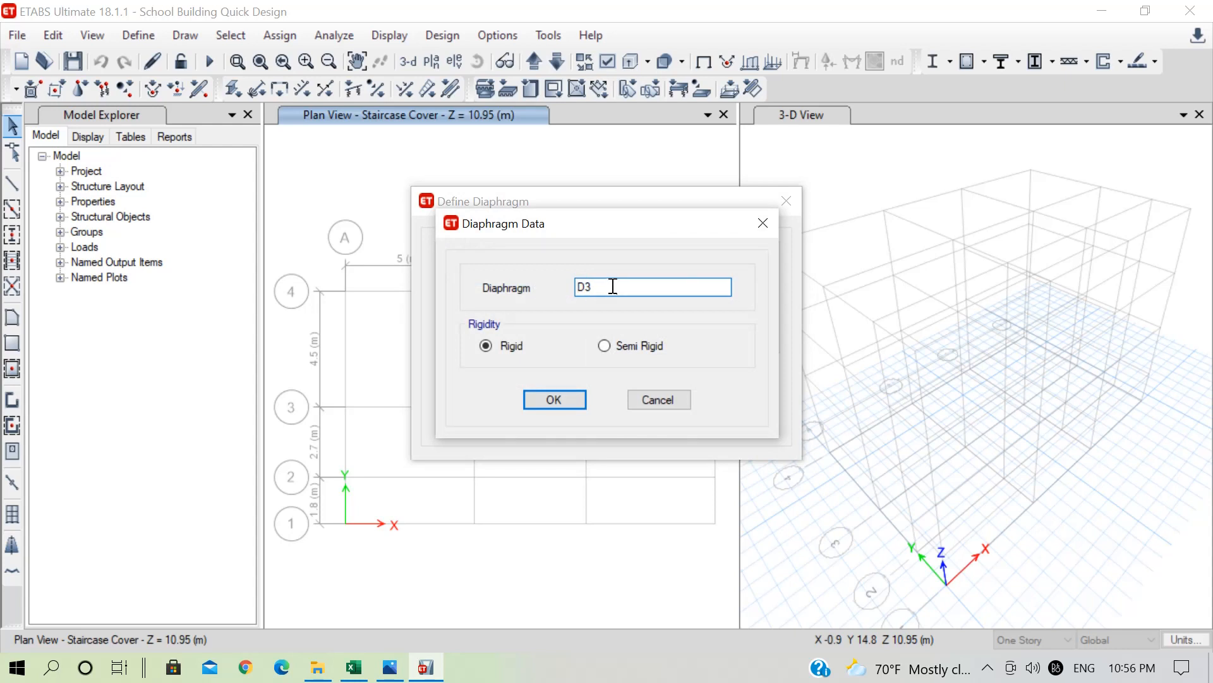
left_click(561, 404)
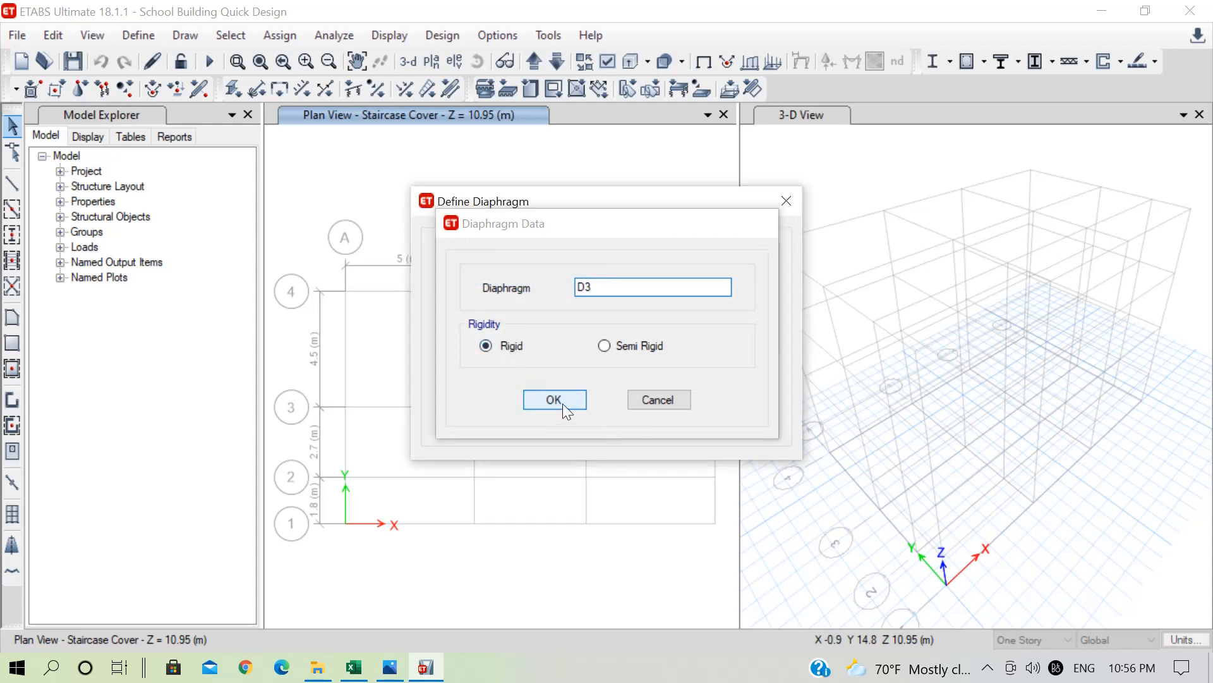
left_click(692, 378)
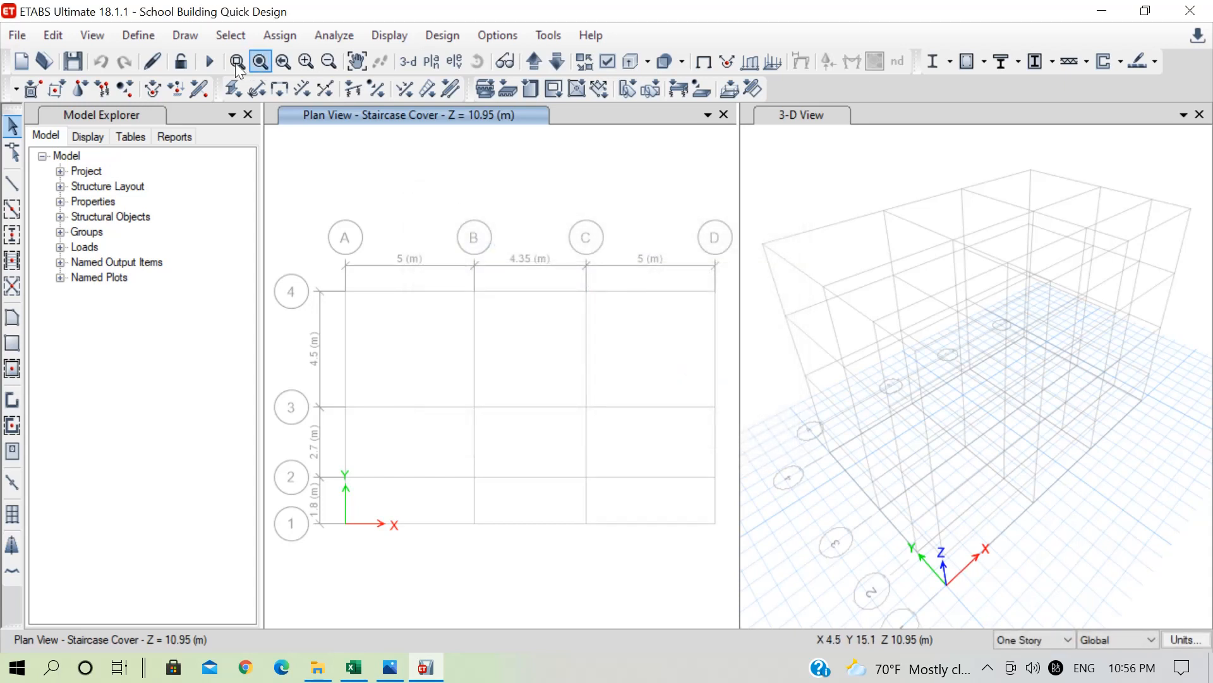
Step: Add a load pattern named Masonry of type Dead with a self weight multiplier of 0
left_click(147, 34)
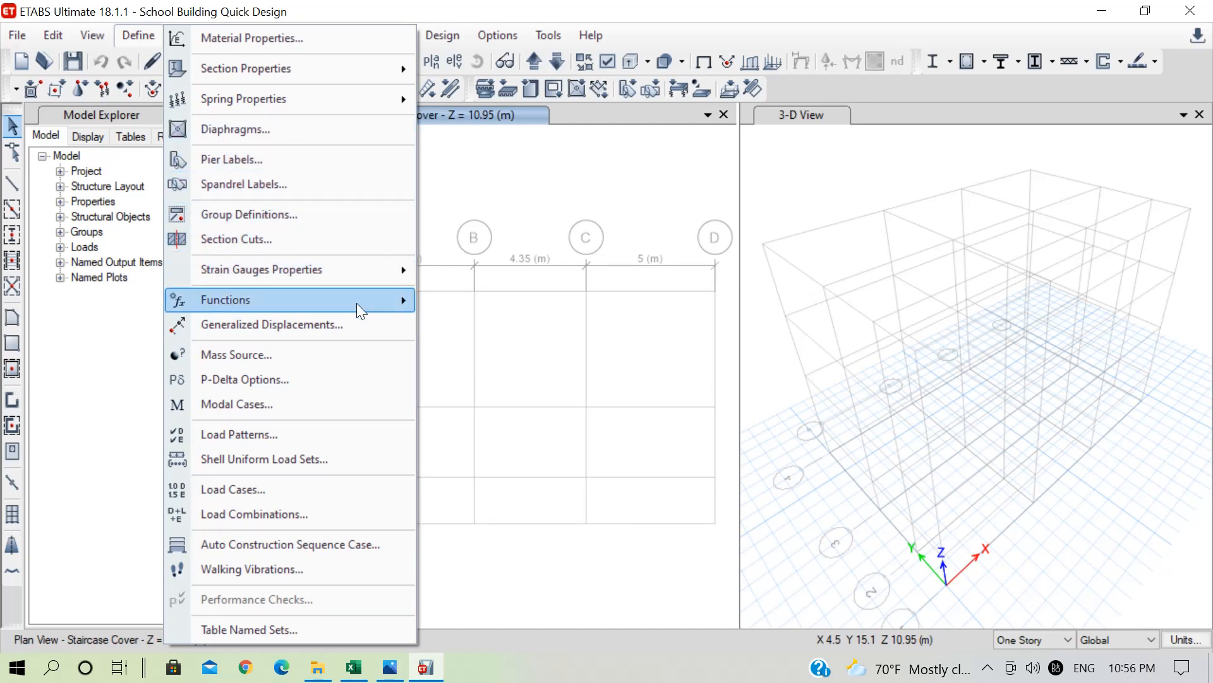
mouse_move(358, 308)
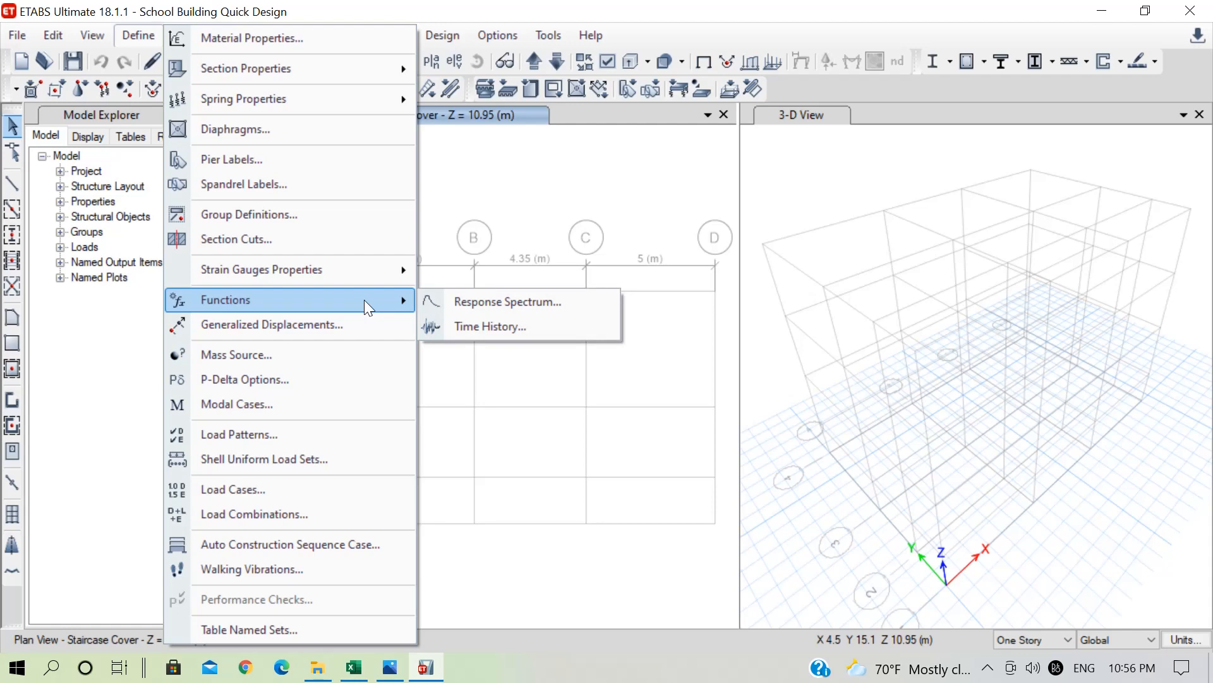
left_click(250, 442)
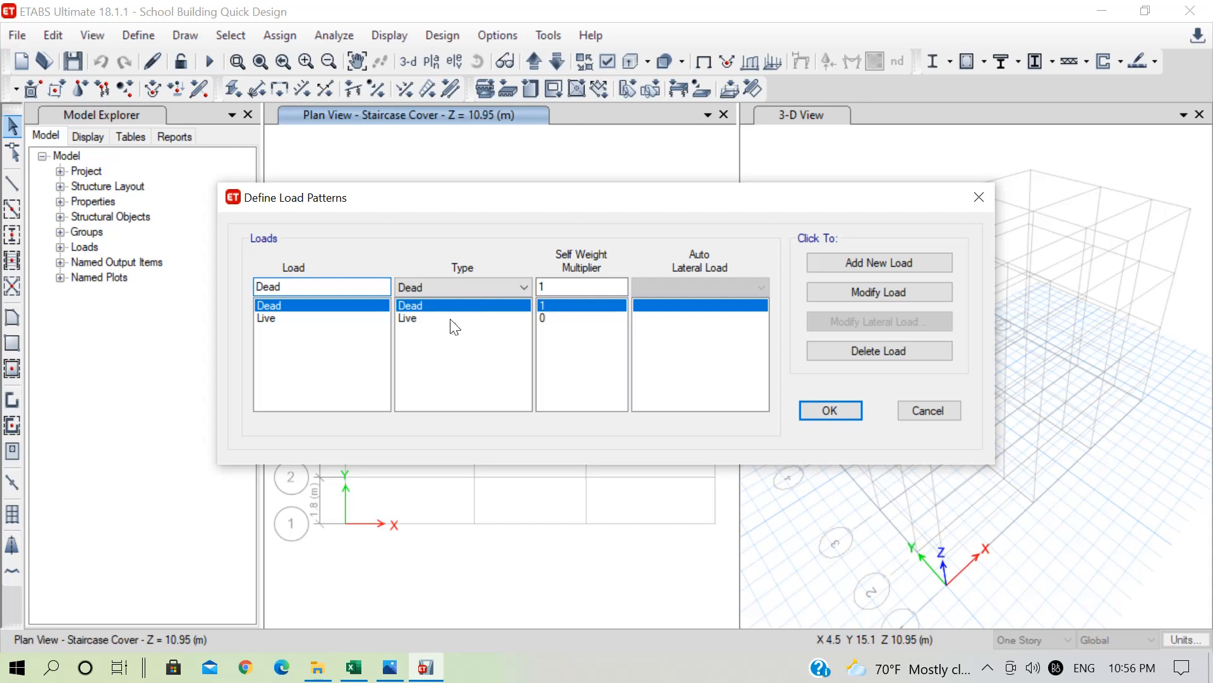
left_click_drag(334, 289, 227, 273)
type("Masonry")
double_click(562, 286)
type("0")
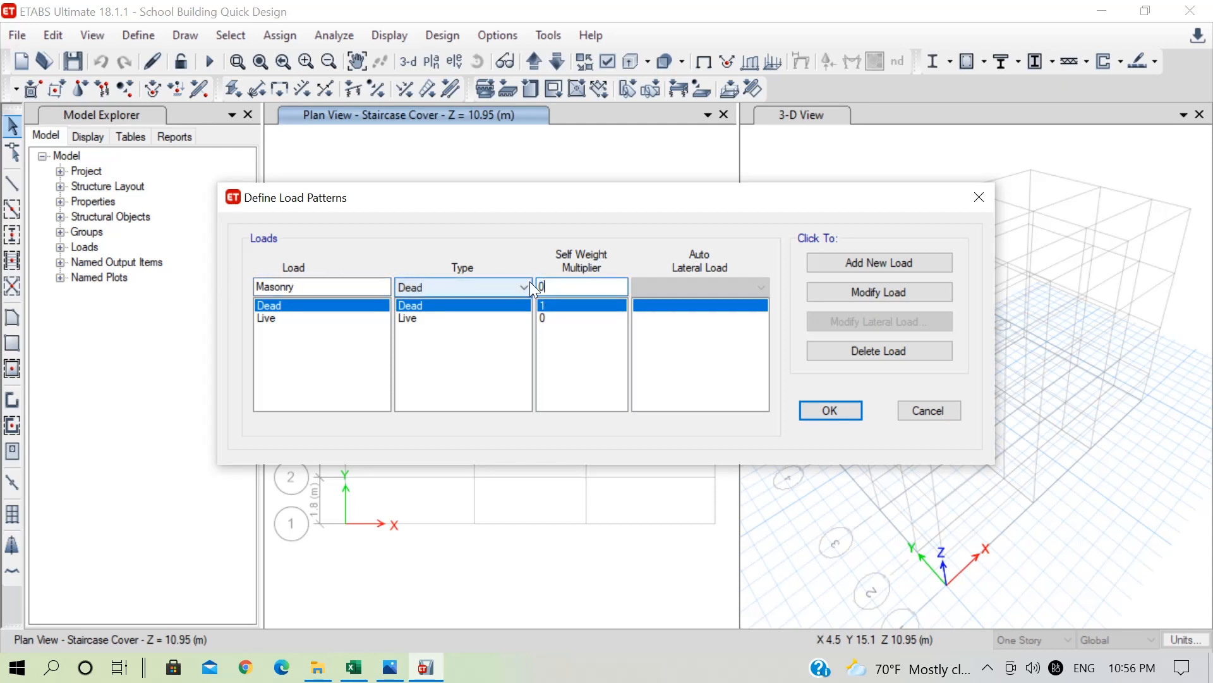
left_click(885, 253)
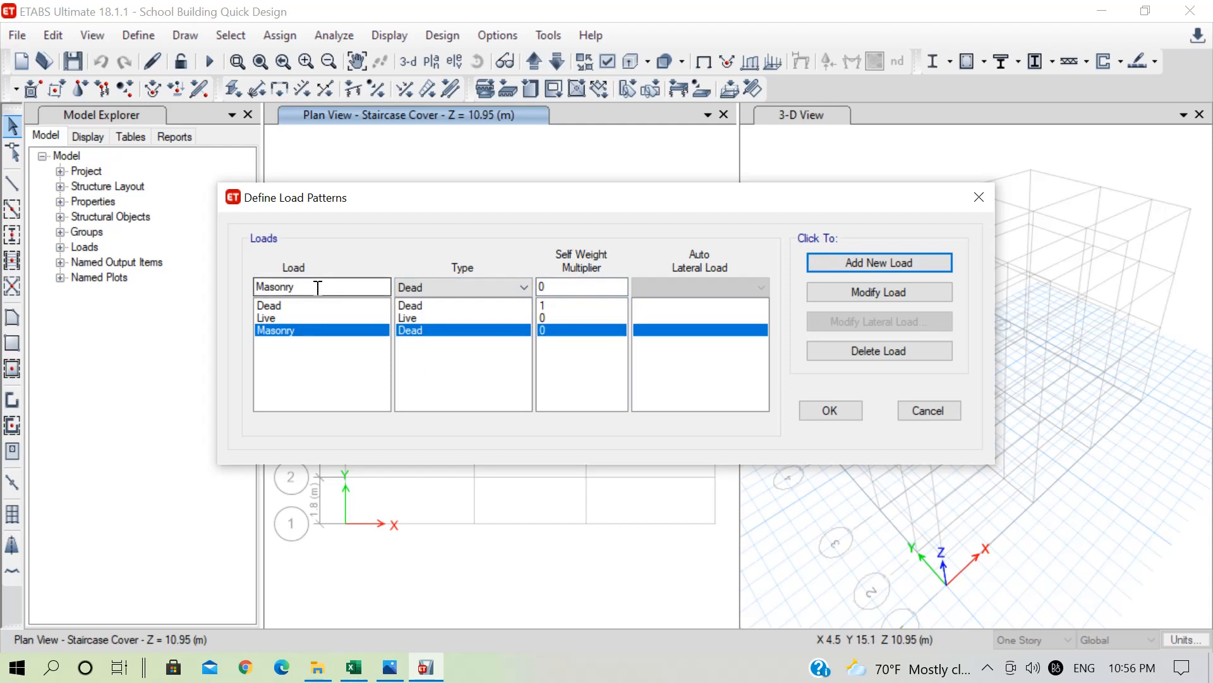
Step: Add a load pattern named FloorFinish of type Dead with a self weight multiplier of 0
left_click_drag(317, 287, 230, 287)
type("FloorFlni")
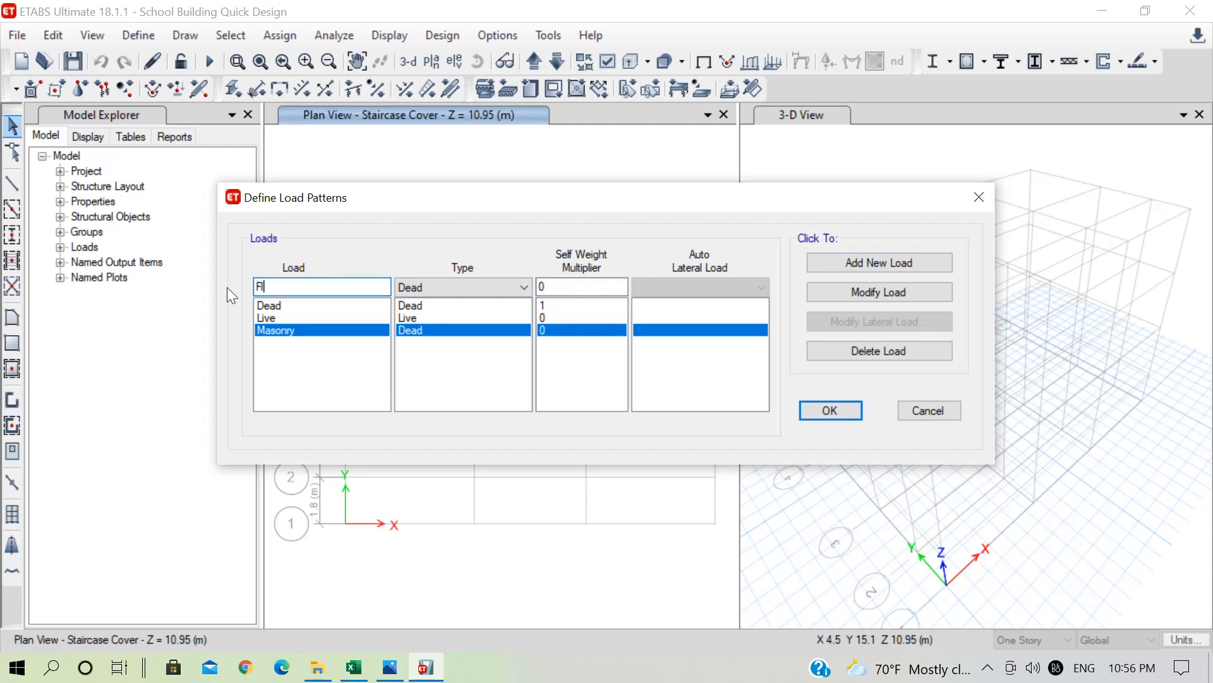
key("BackSpace")
key("BackSpace")
key("BackSpace")
type("inish")
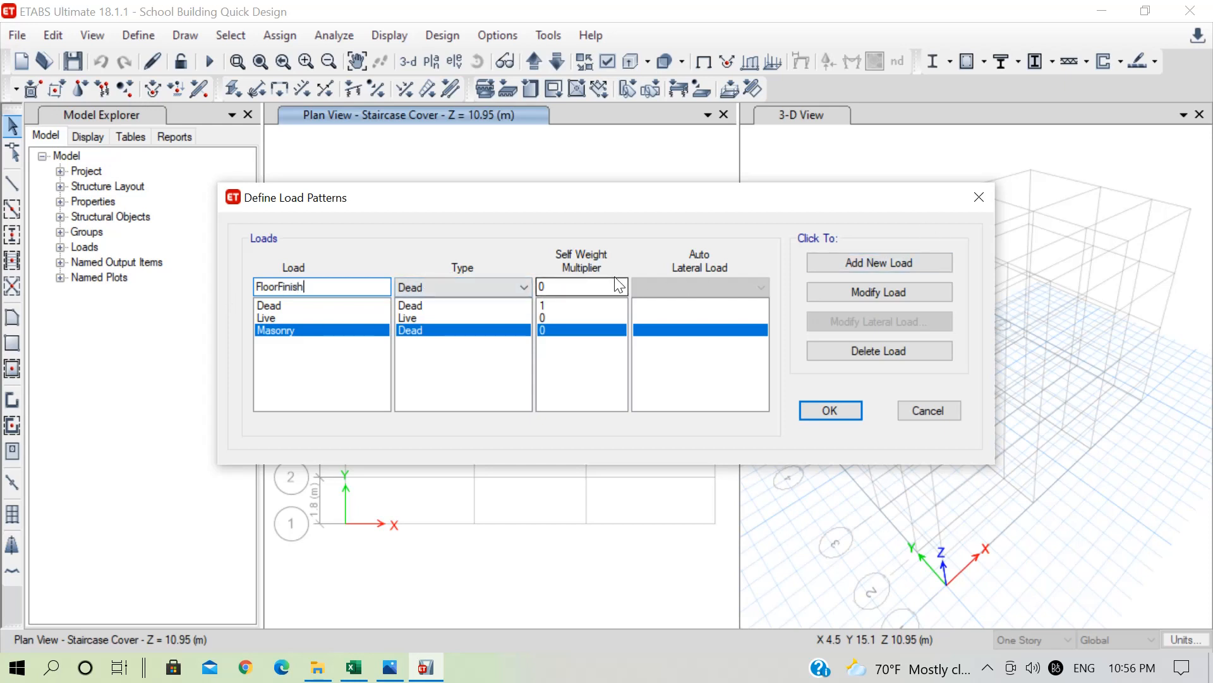
left_click(831, 263)
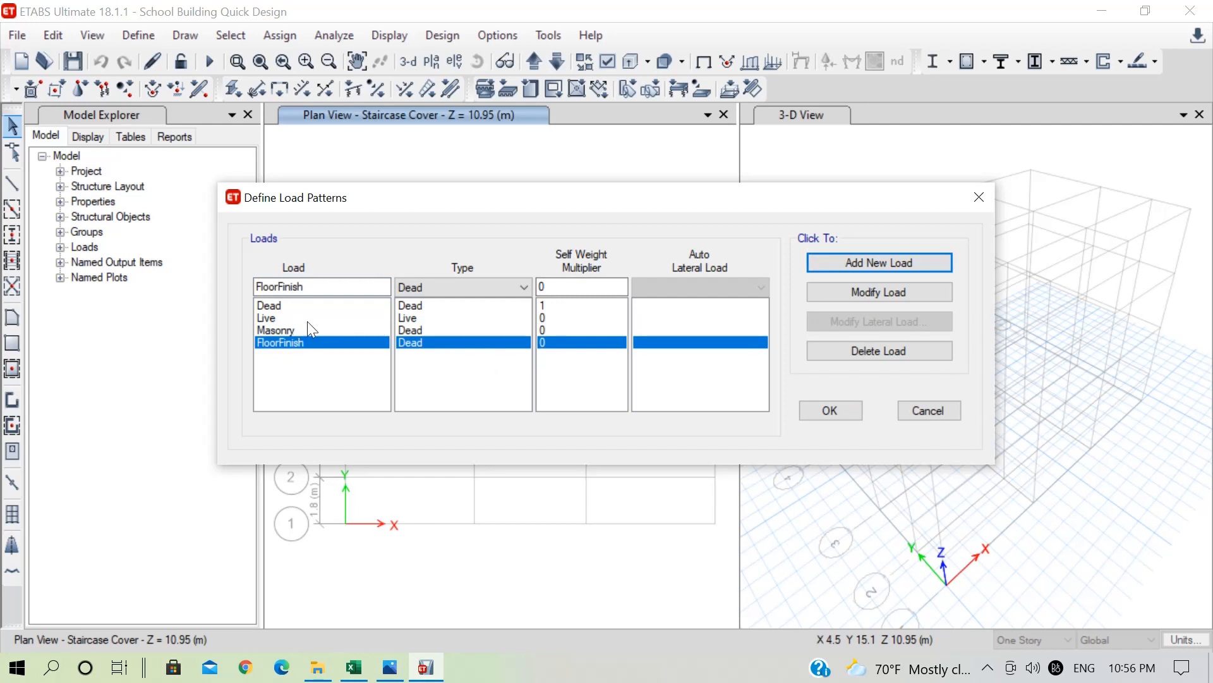
Step: Try to add another load pattern named Live of type Live
double_click(316, 286)
type("Live")
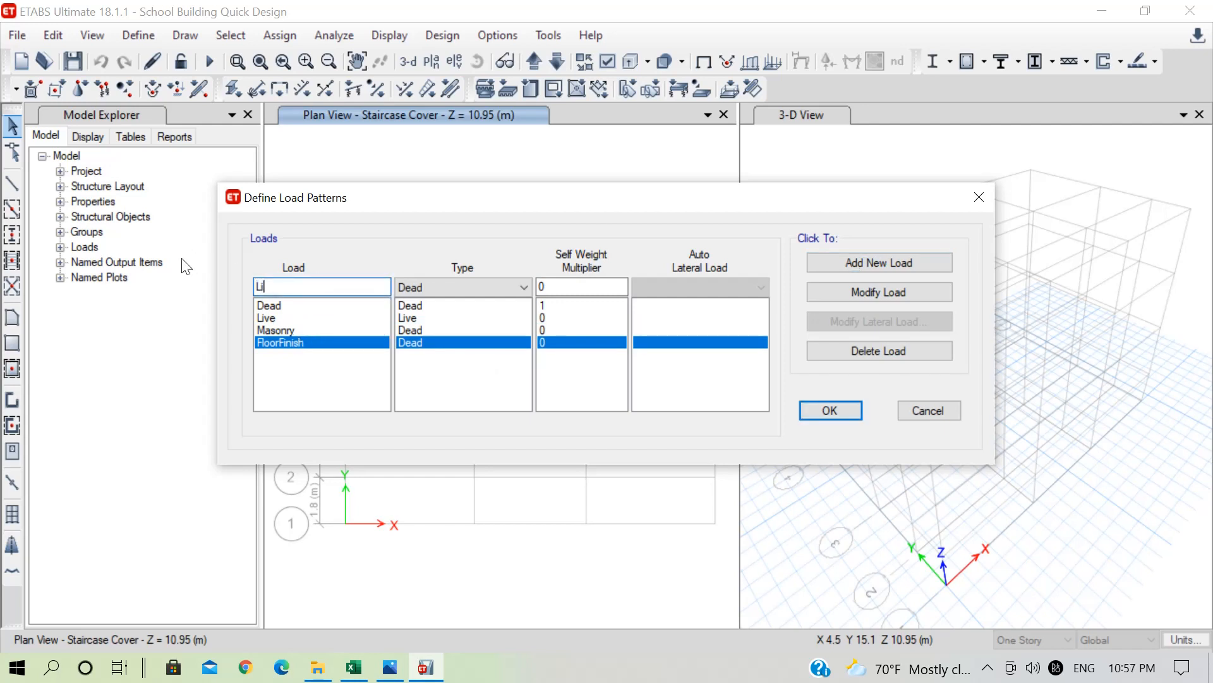
left_click(460, 288)
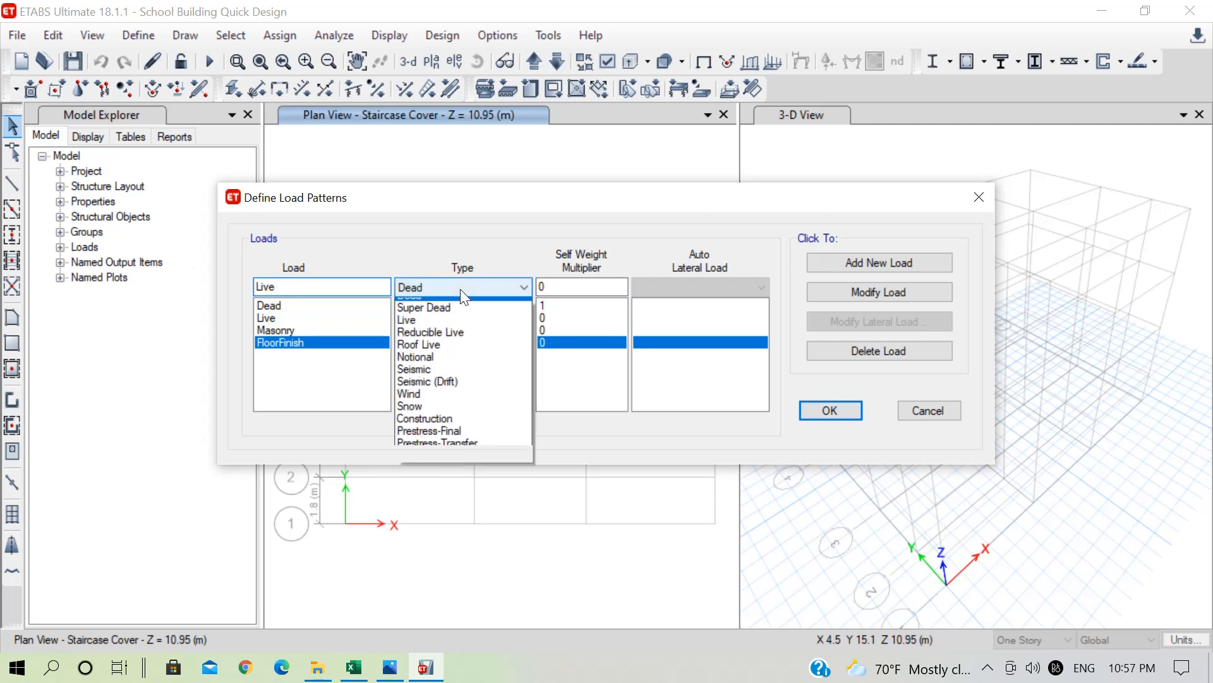
left_click(437, 332)
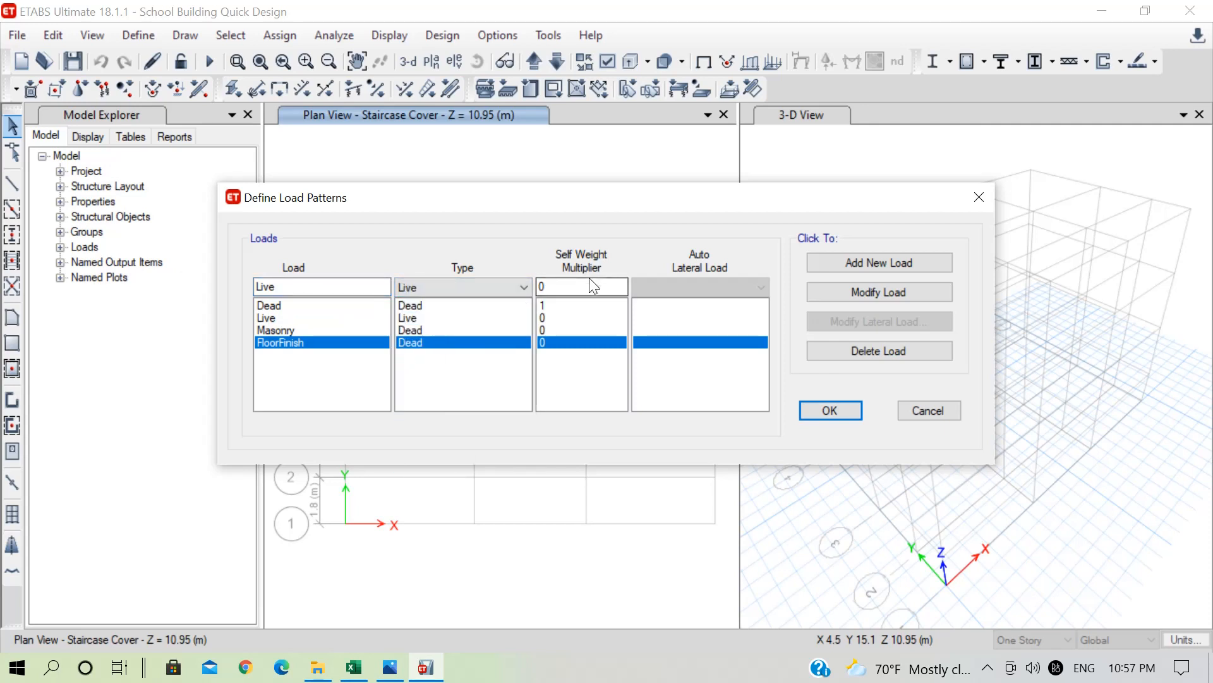
left_click(851, 264)
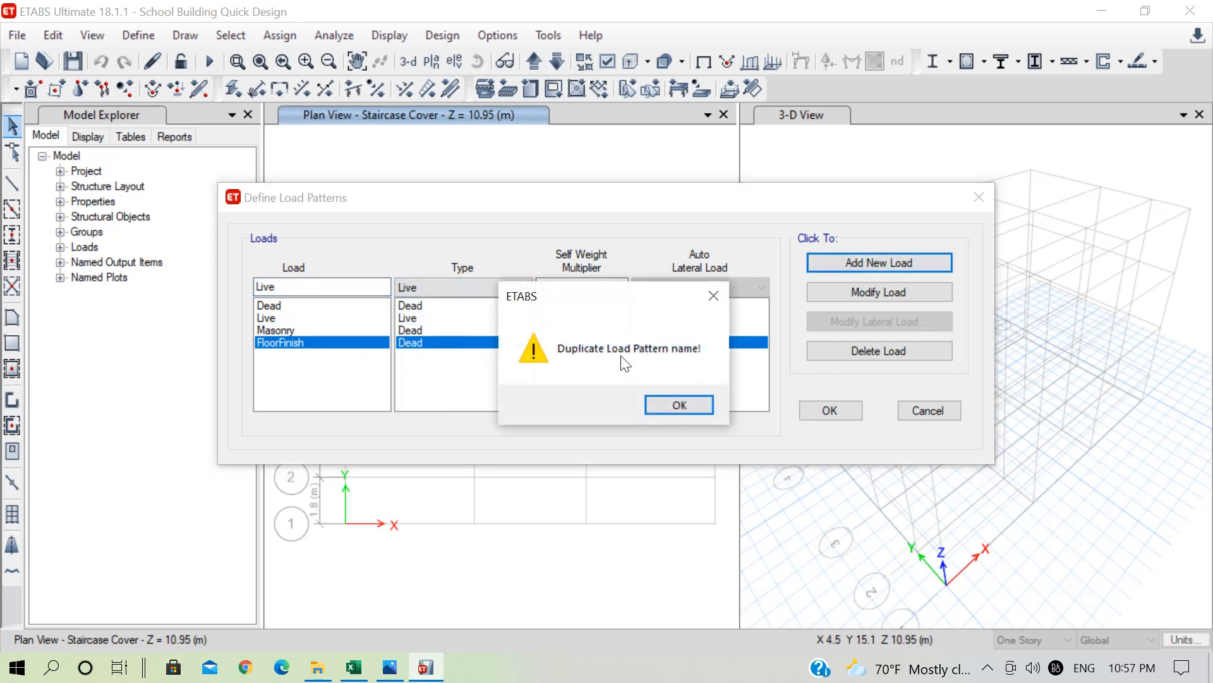
left_click(706, 297)
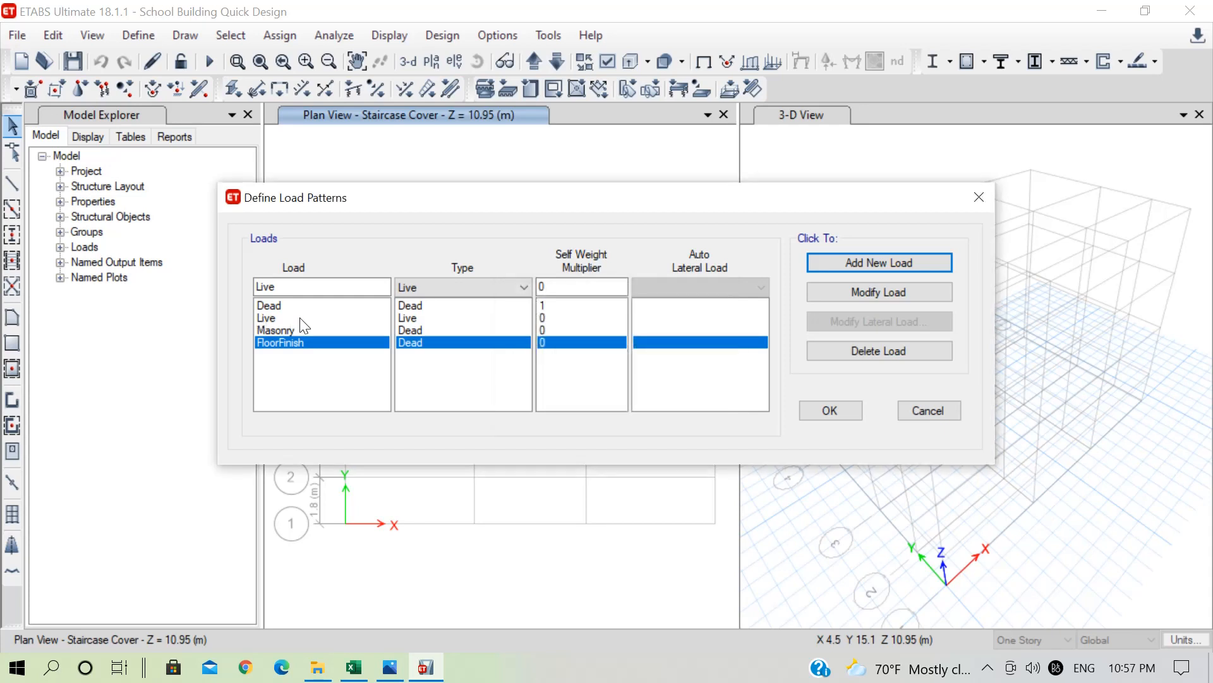
Step: Add a load pattern named StairLive of type Live with a self weight multiplier of 0
left_click_drag(300, 285, 218, 292)
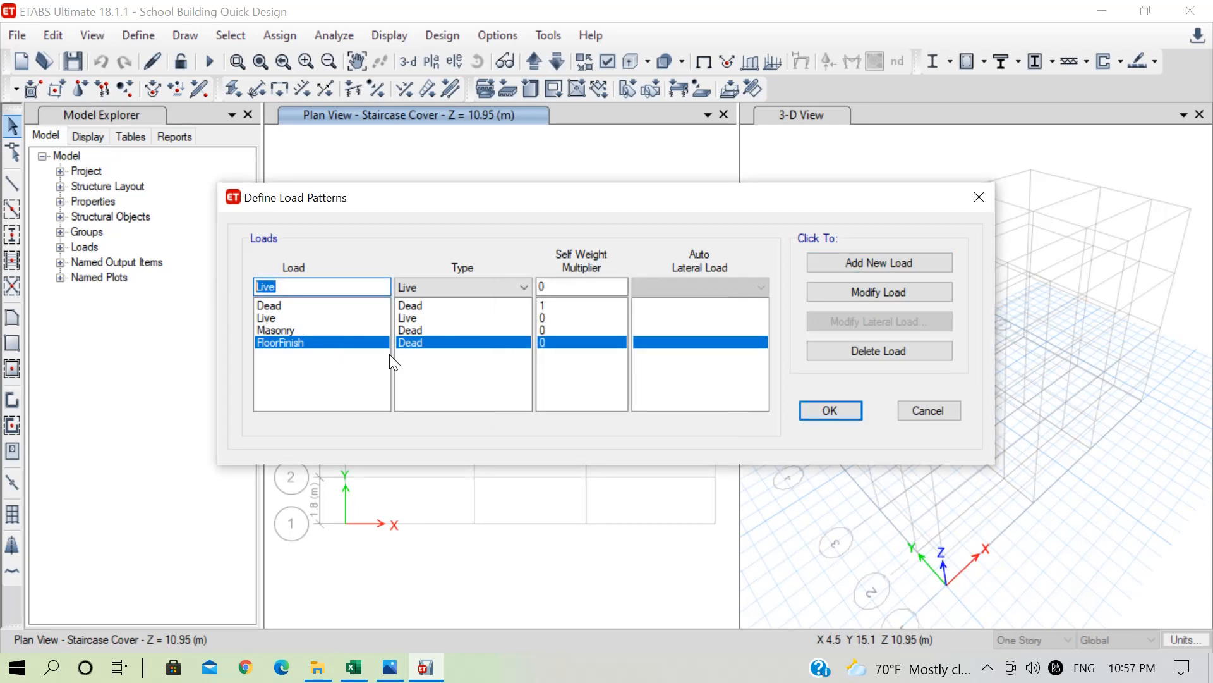
type("StairLive")
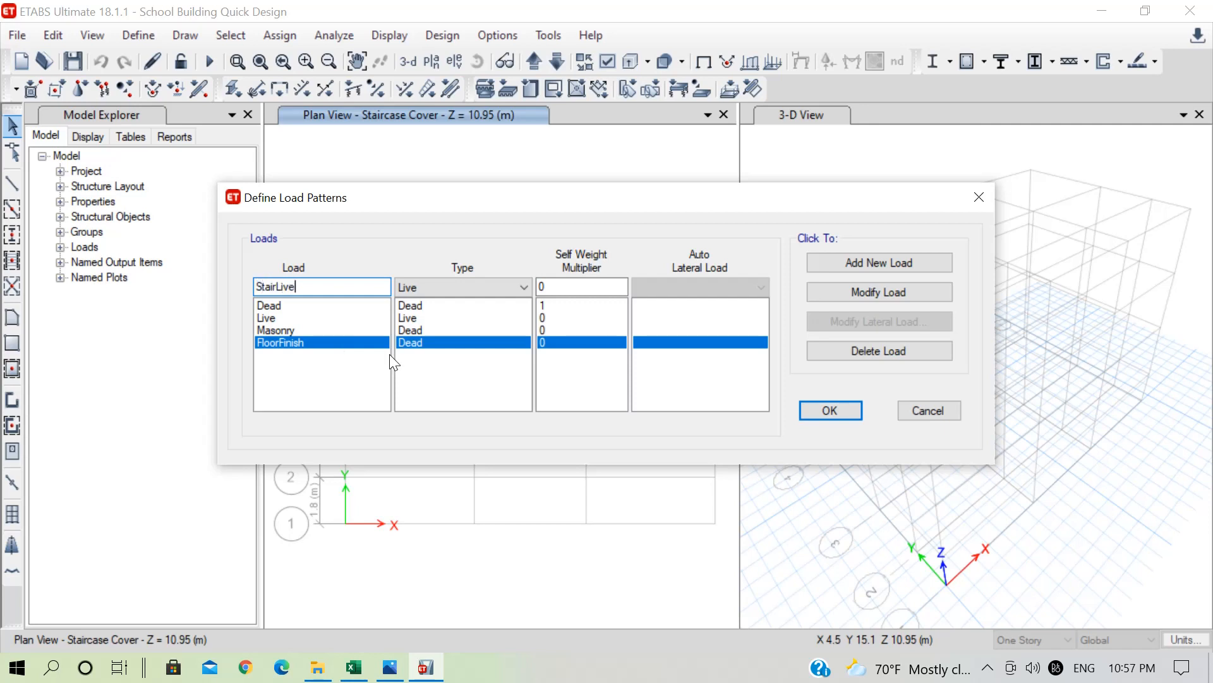
left_click(515, 287)
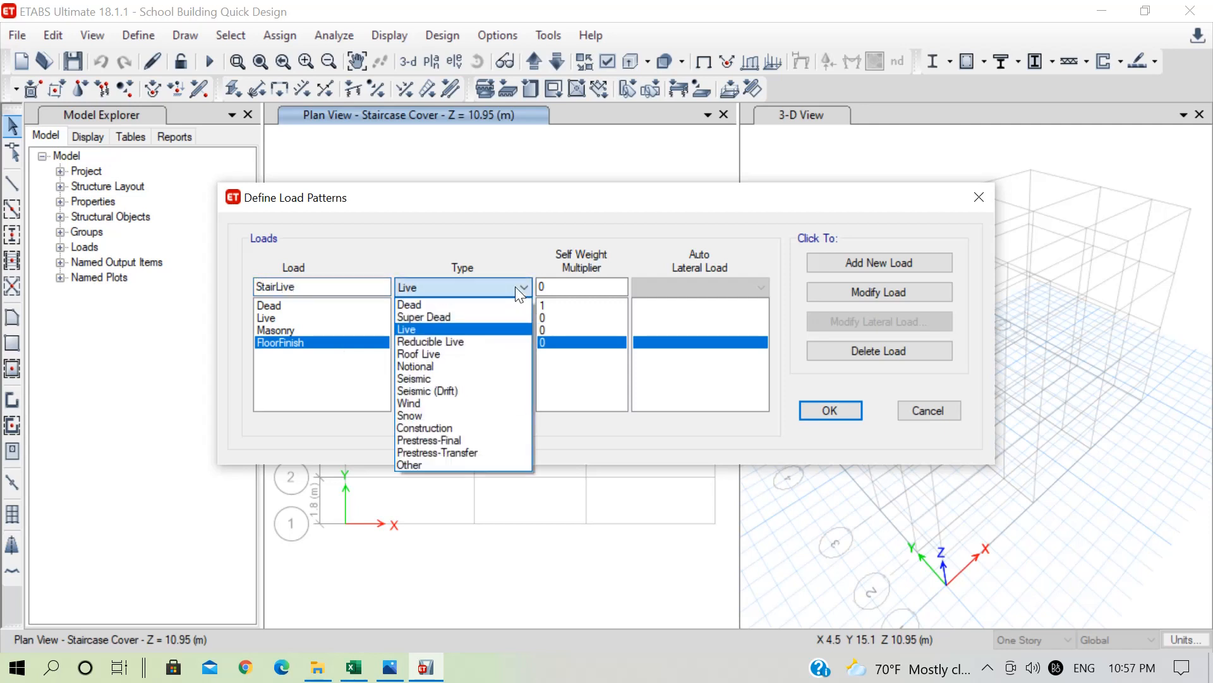
left_click(423, 328)
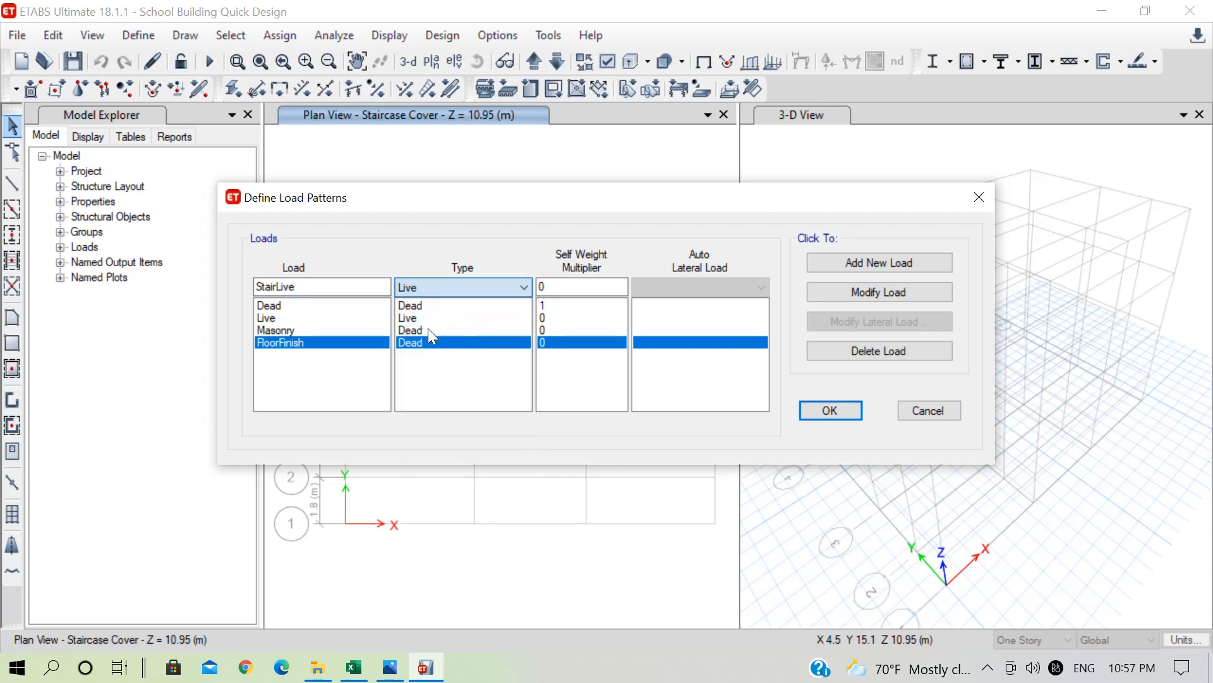
left_click(839, 261)
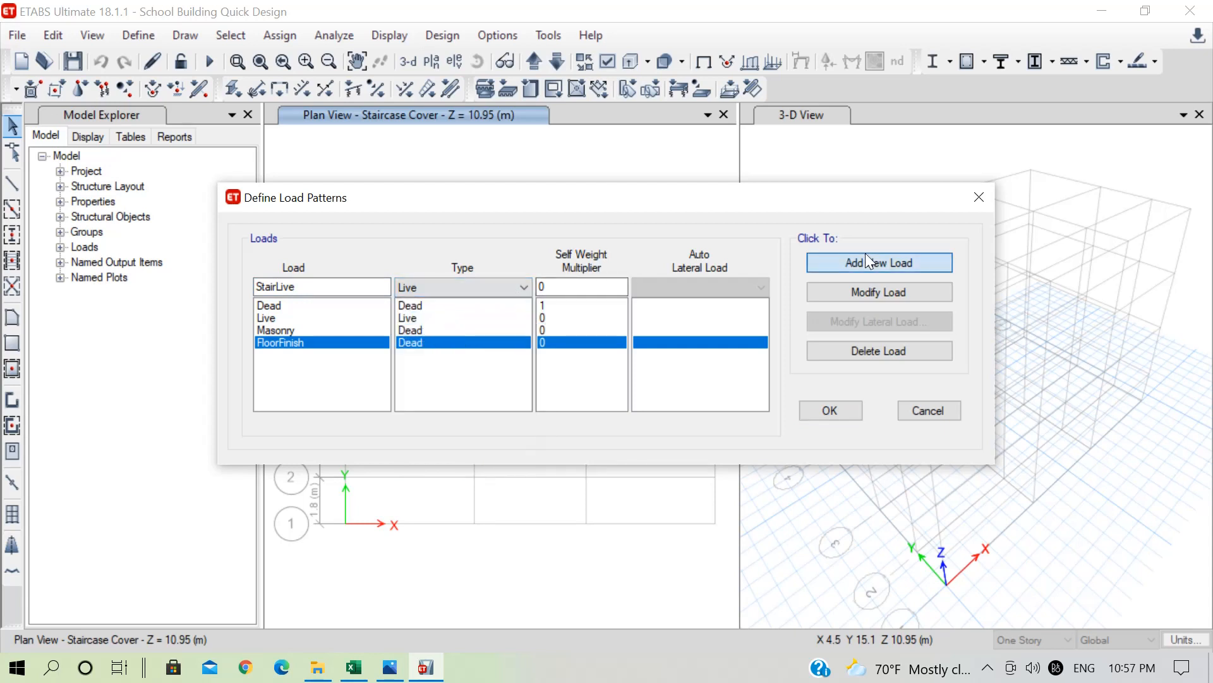
Step: Add a load pattern named RoofLive of type Live with a self weight multiplier of 0
double_click(320, 286)
type("Roof")
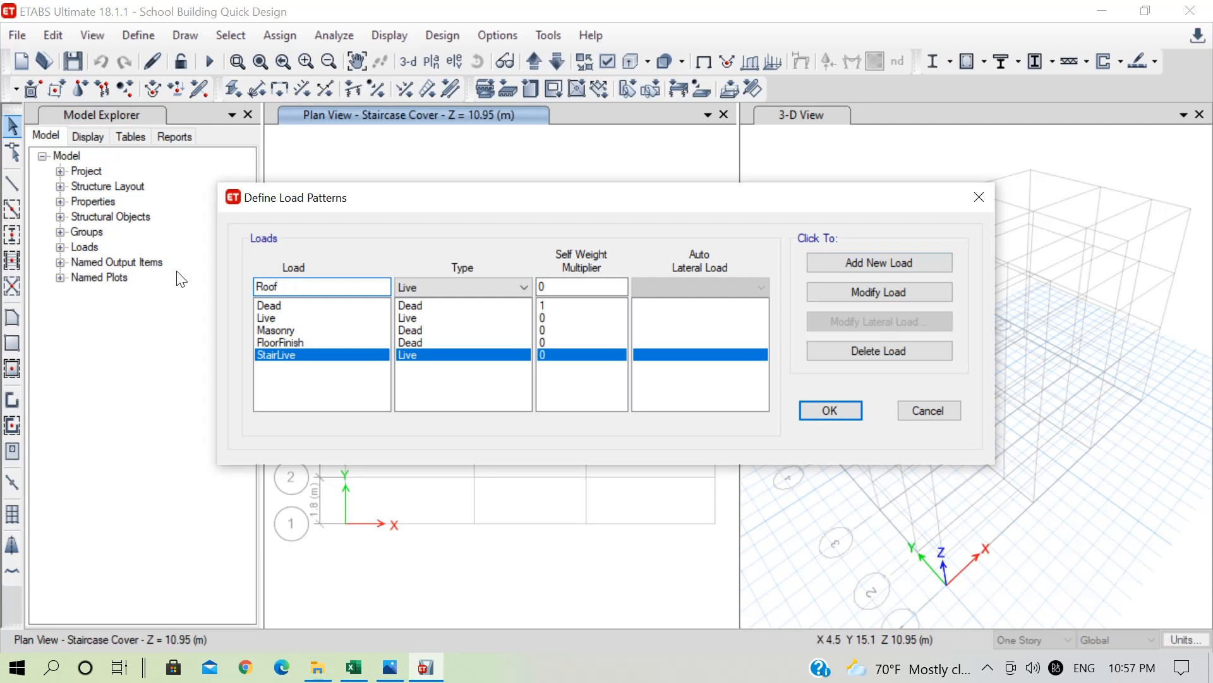
type("Live")
left_click(861, 258)
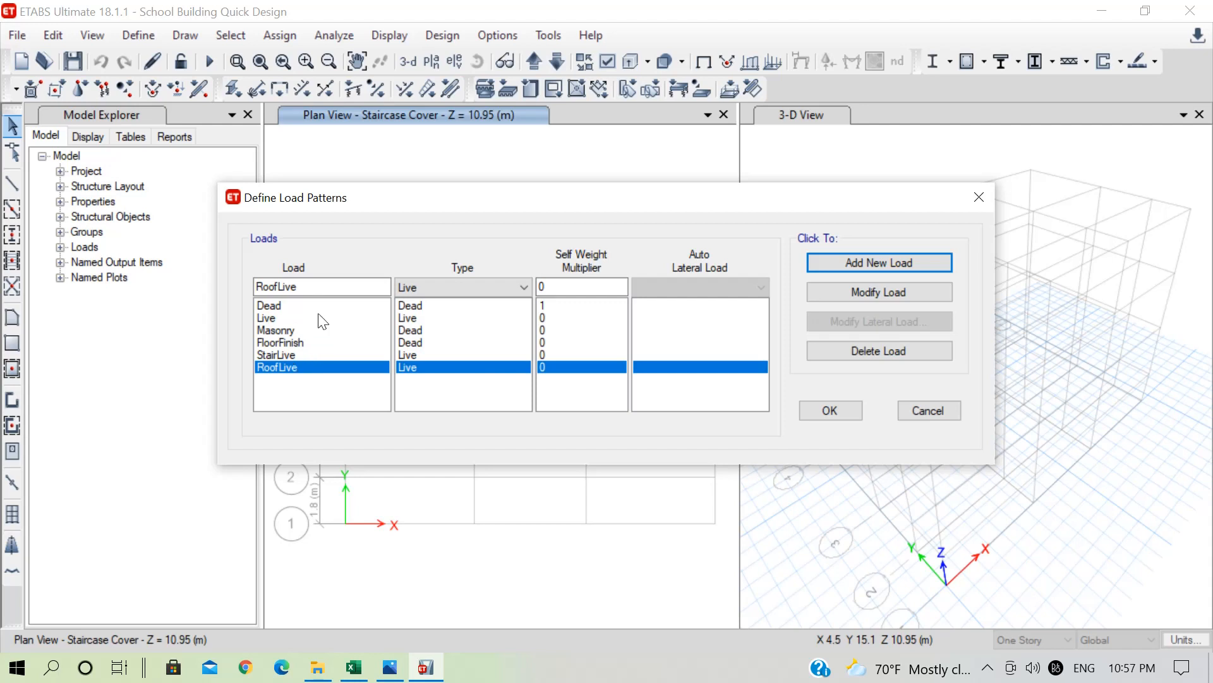
Step: Add a load pattern named EQX of type Seismic with a self weight multiplier of 0 and IS 1893:2016 auto lateral load
left_click_drag(309, 282, 218, 279)
type("EQX")
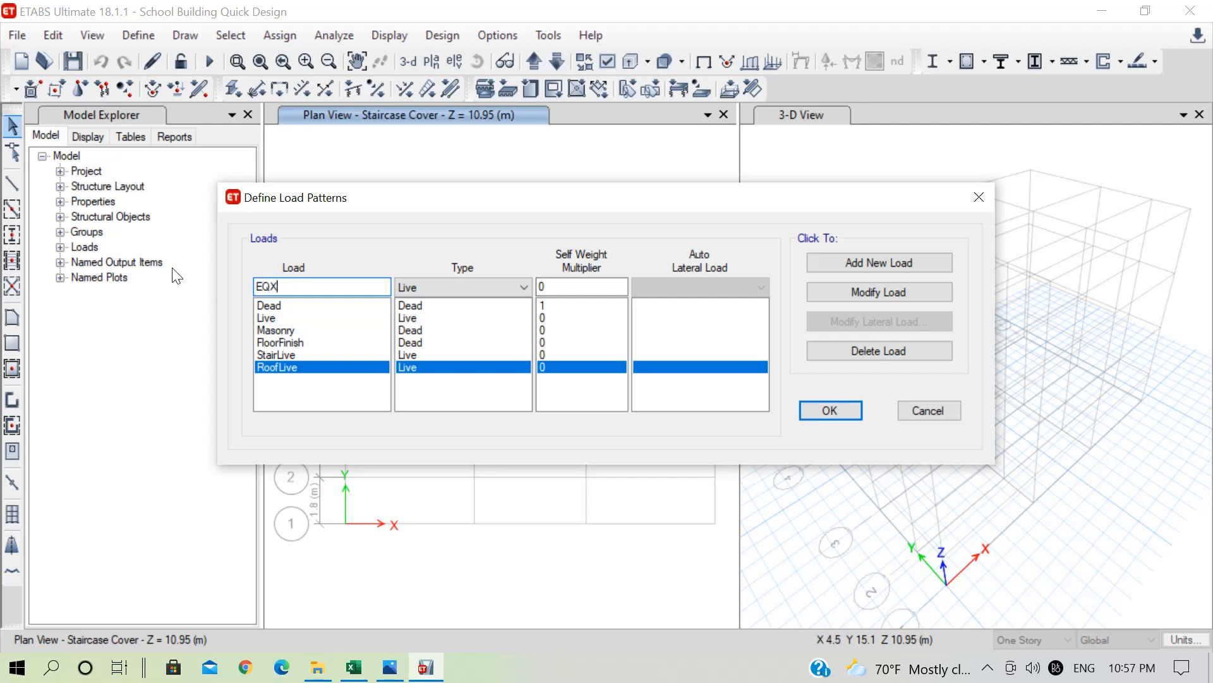
left_click(475, 284)
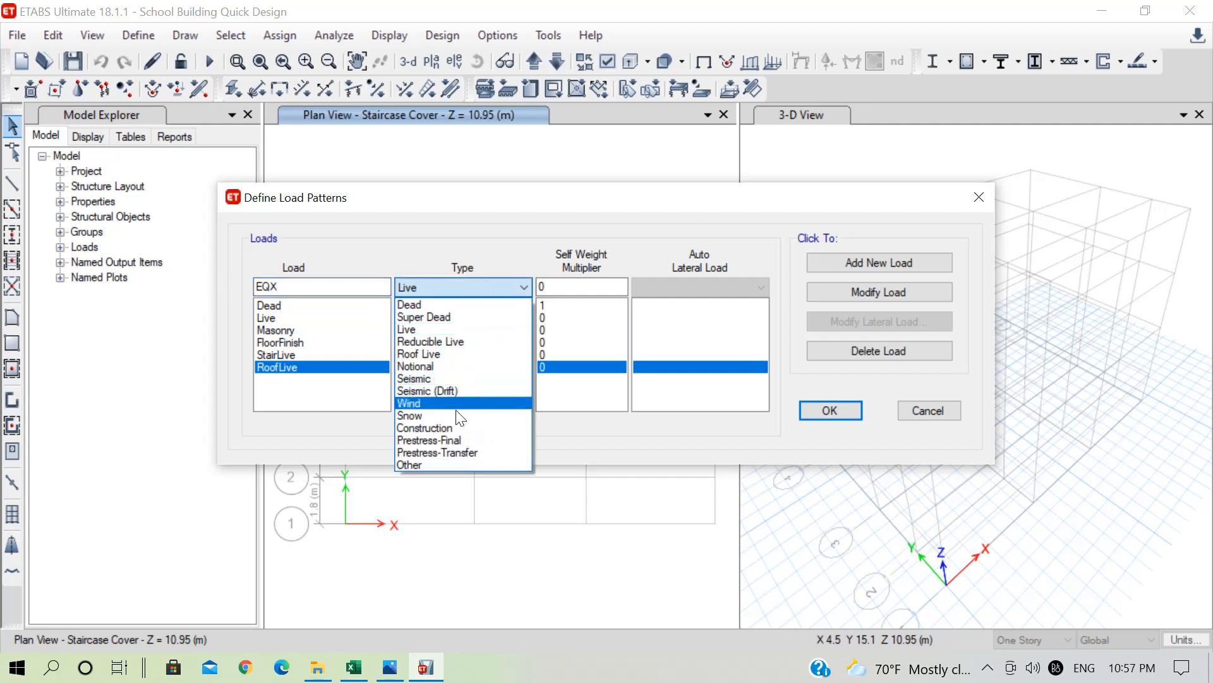
left_click(434, 378)
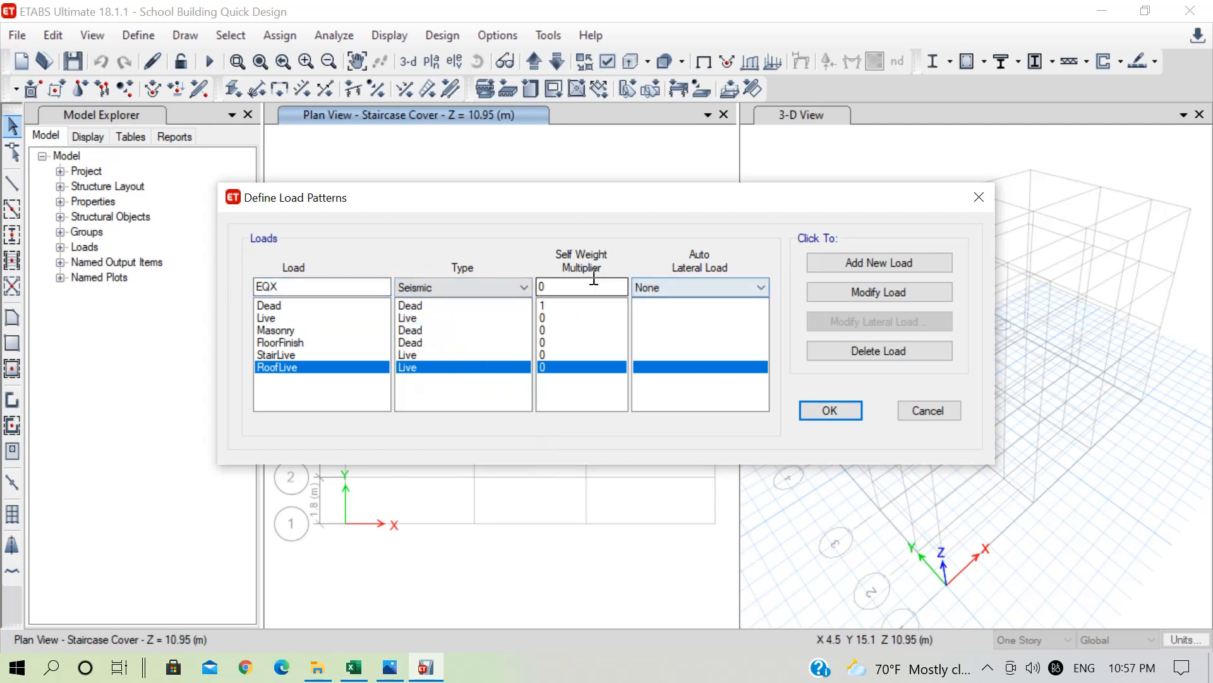
left_click(664, 287)
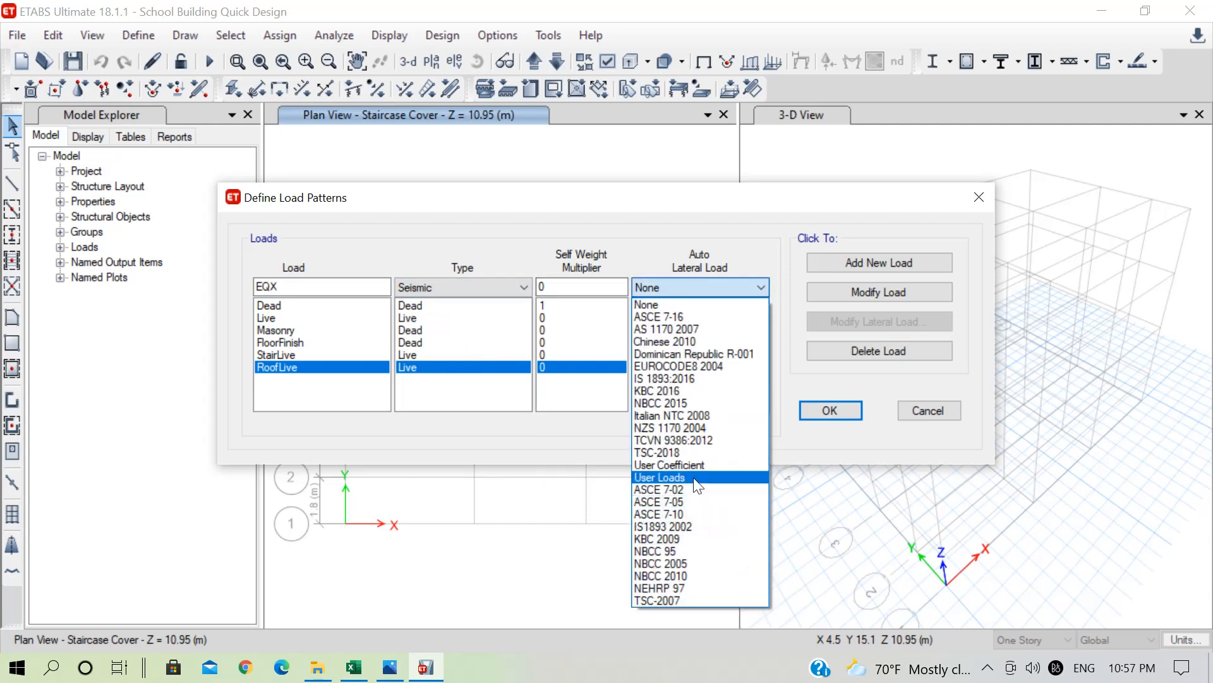
left_click(839, 254)
Step: Add a matching Seismic load pattern named EQY with IS 1893:2016 auto lateral load
left_click(310, 286)
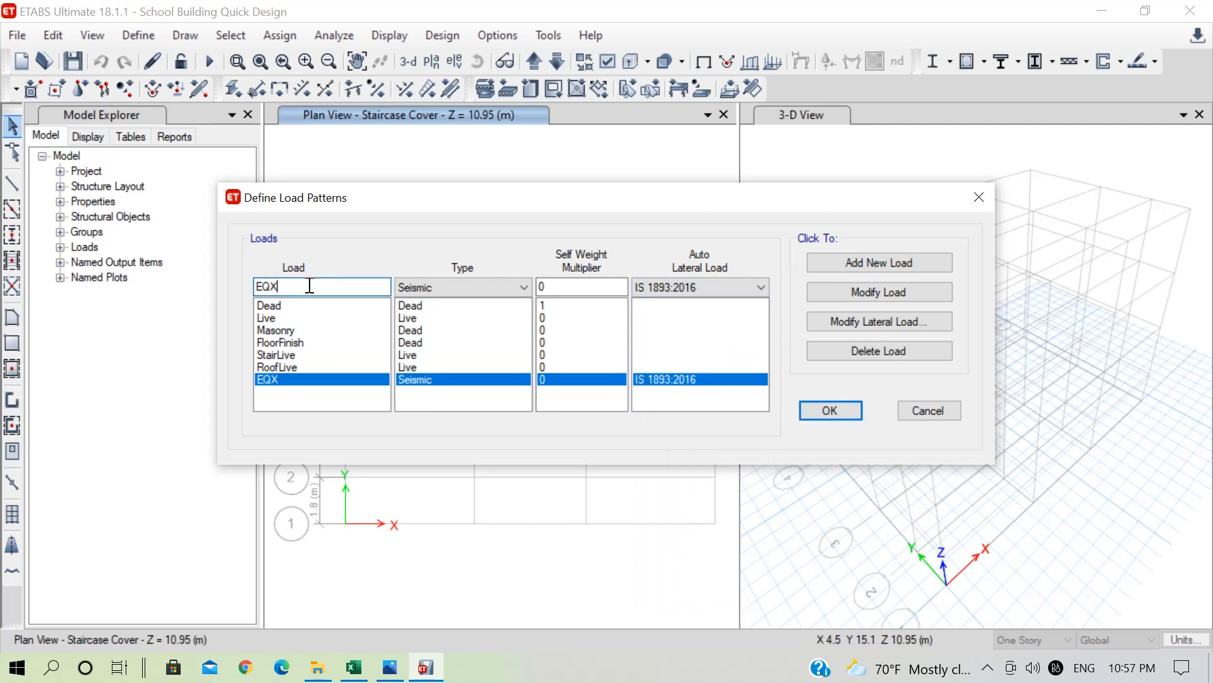
type("Y")
left_click(827, 259)
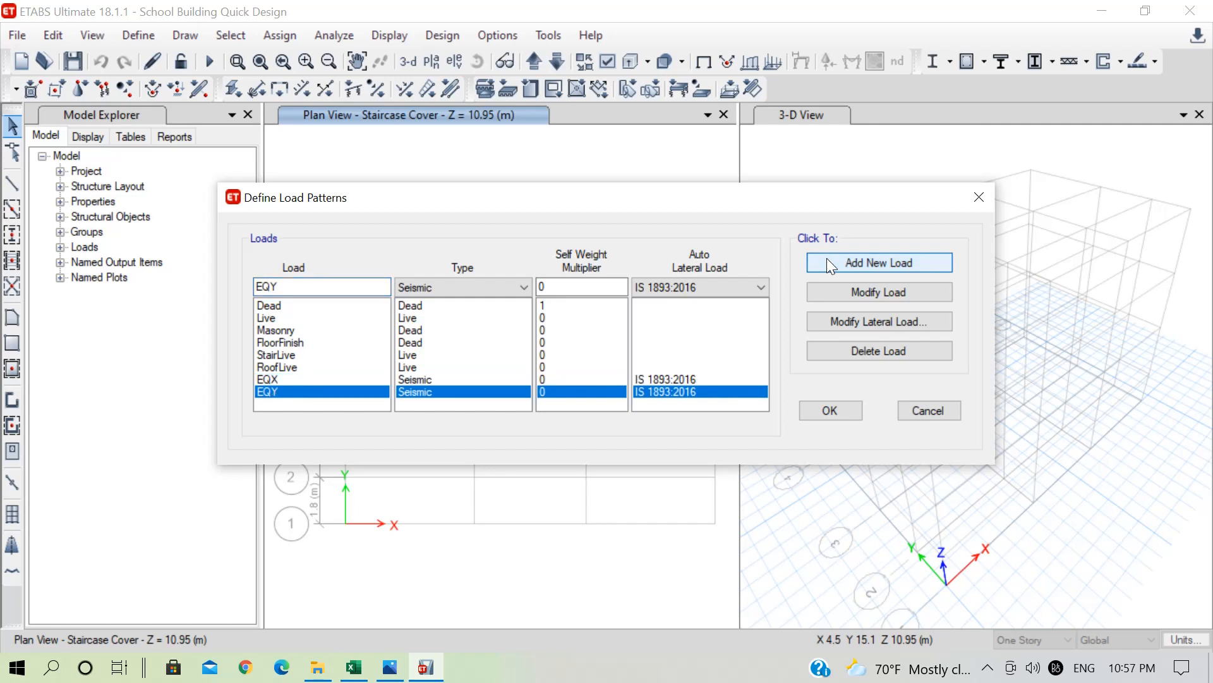
Step: Limit EQX's lateral loading to the X direction and its plus and minus eccentricities, with Plinth Level as the bottom story
left_click(366, 378)
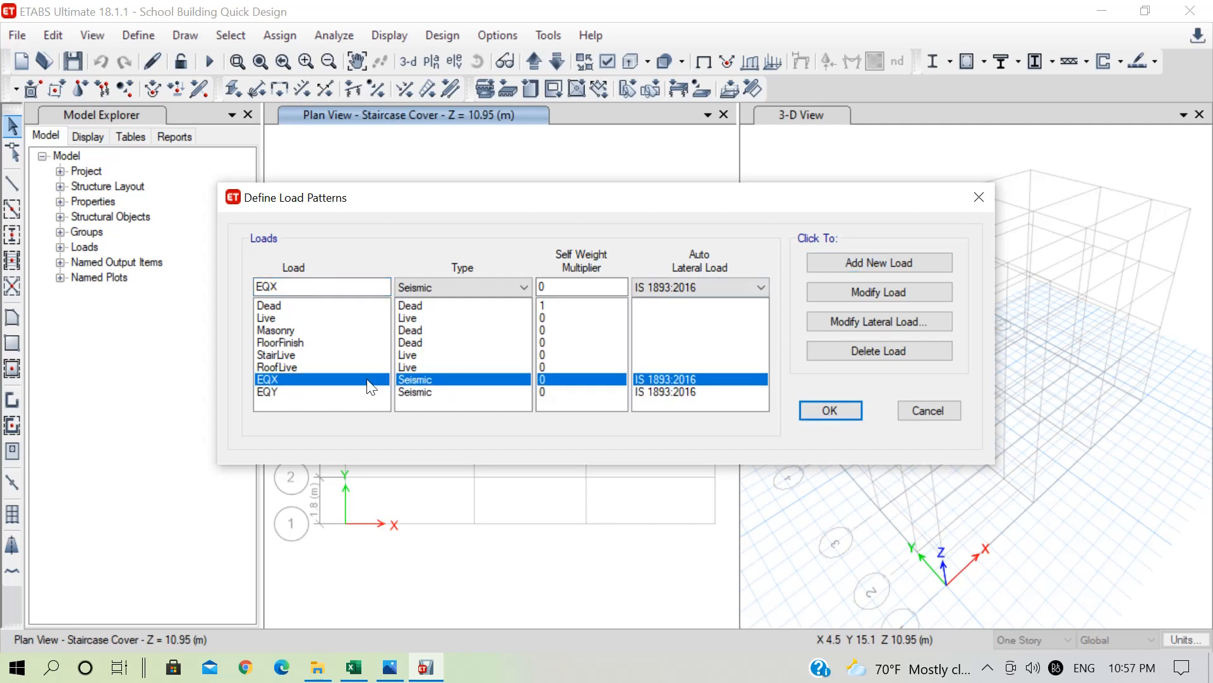
left_click(891, 319)
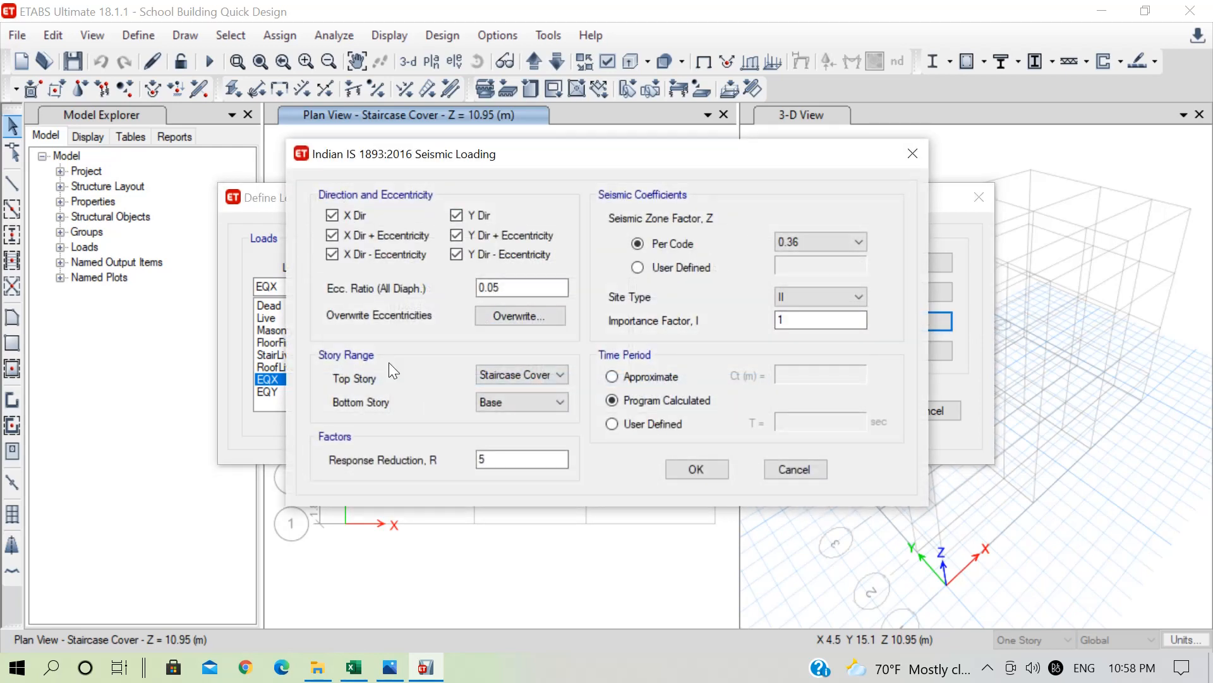
left_click(456, 253)
left_click(456, 234)
left_click(533, 405)
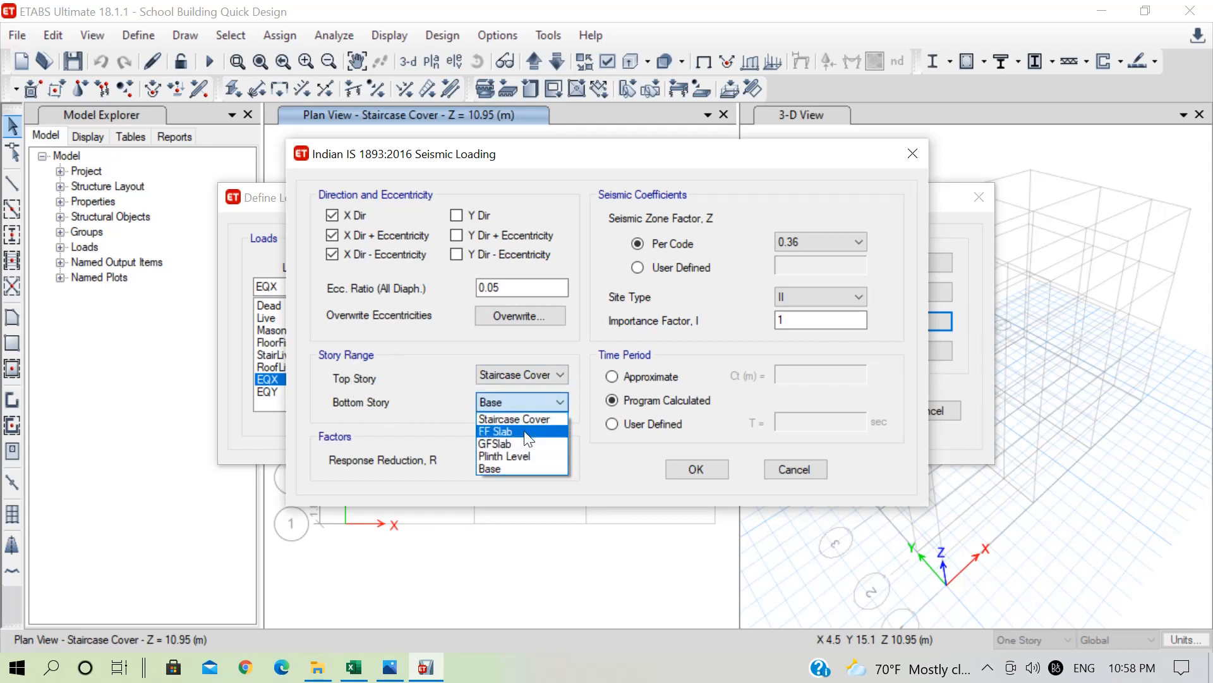
left_click(521, 457)
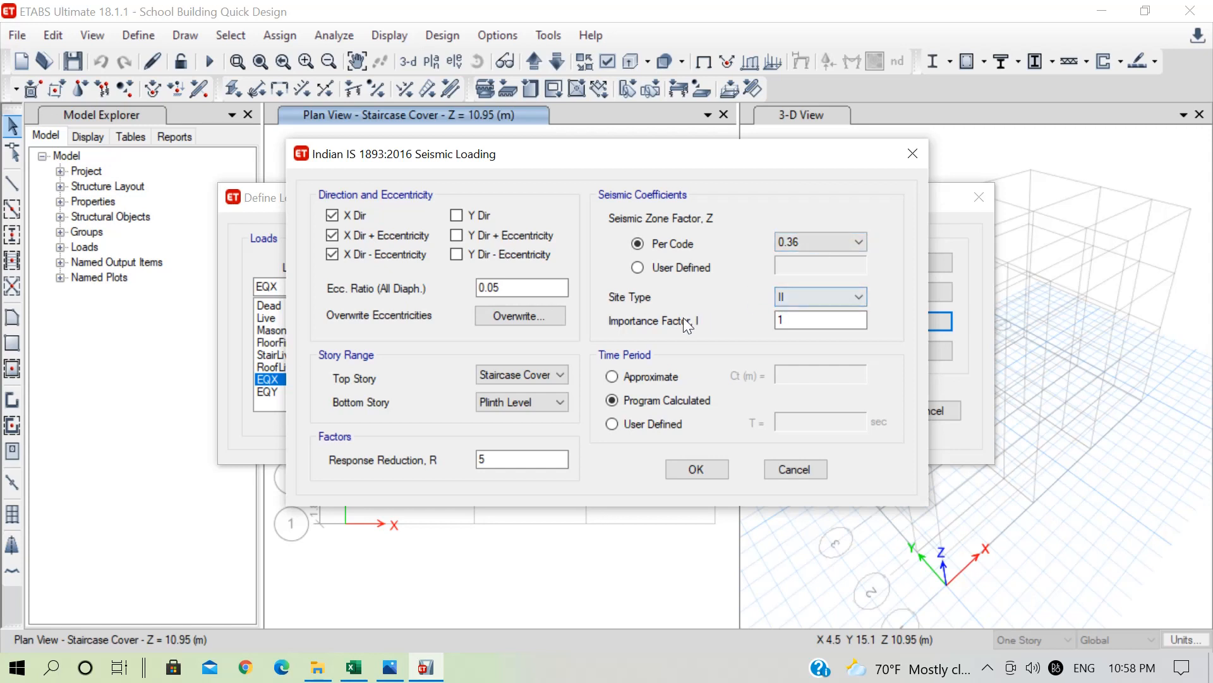
Step: Switch to File Explorer and open IS 1893 (2016) Part 1.pdf from the Relevant Codes folder
left_click(317, 667)
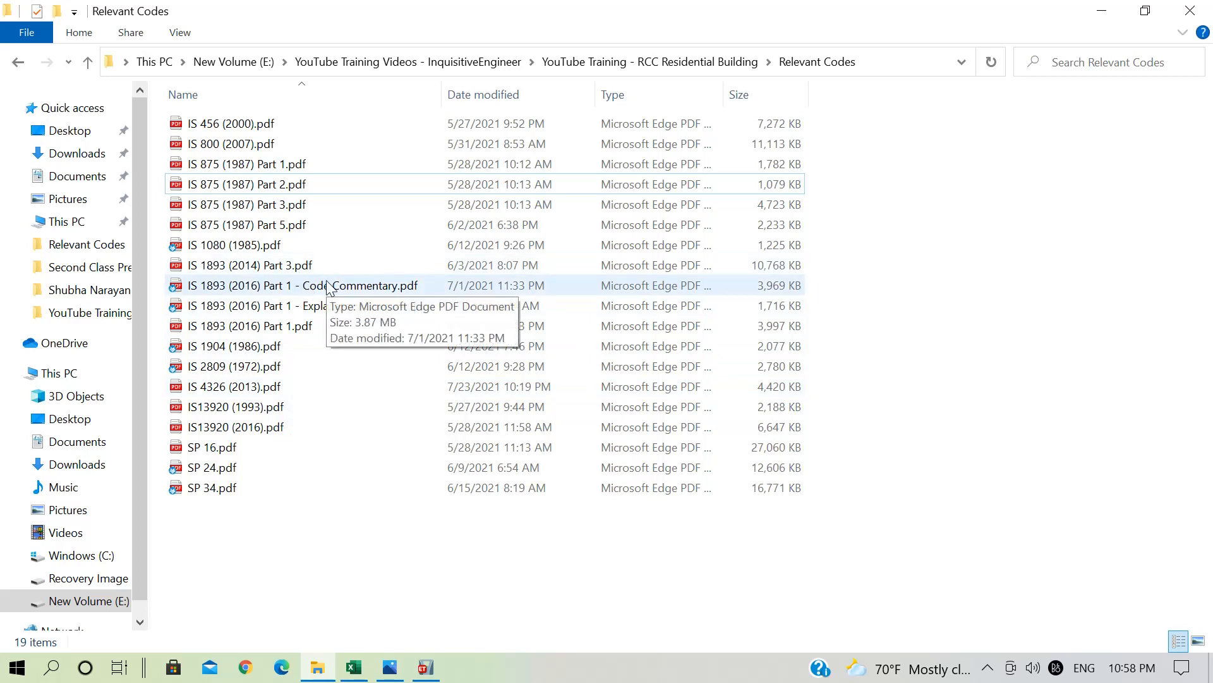
left_click(295, 330)
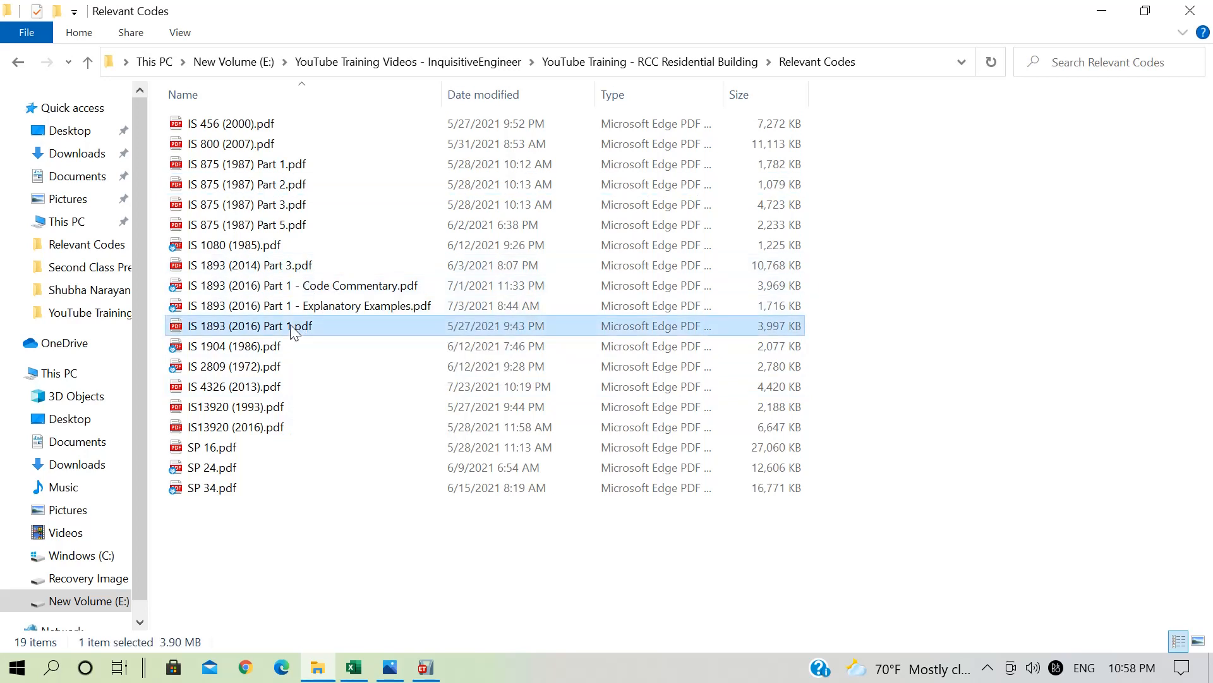
double_click(295, 330)
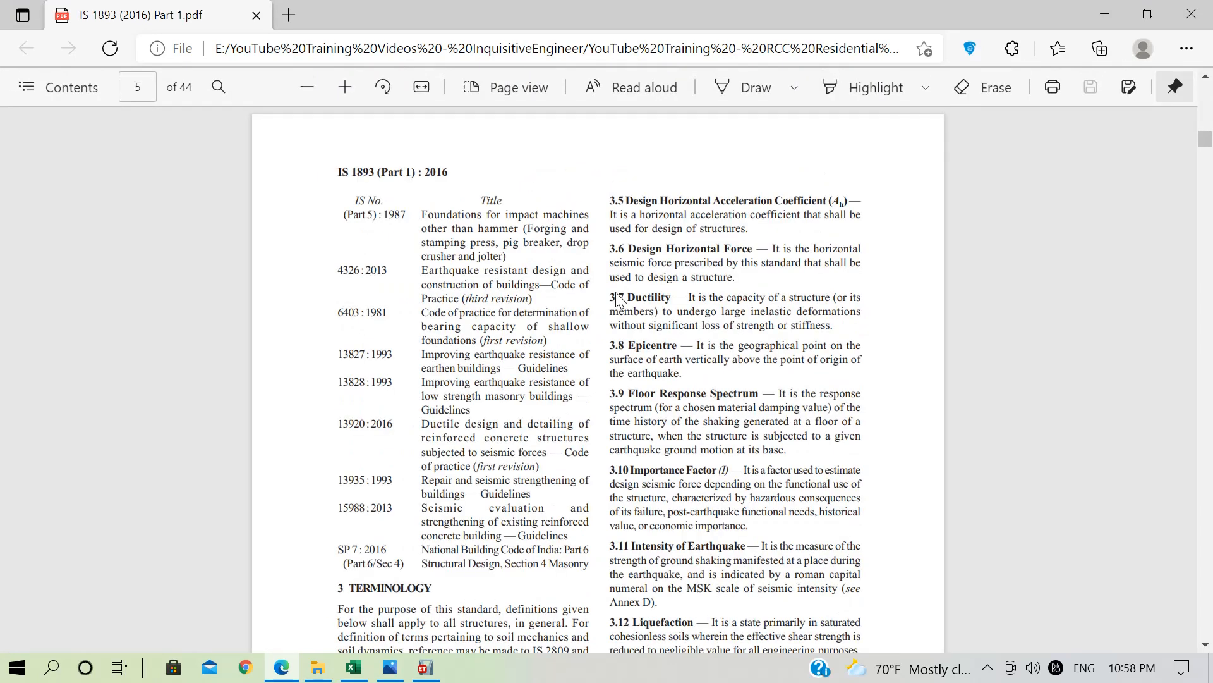
Step: Page through the IS 1893 code, checking its seismic tables and clauses for the importance factor
key("Right")
key("Right")
key("Right")
key("Right")
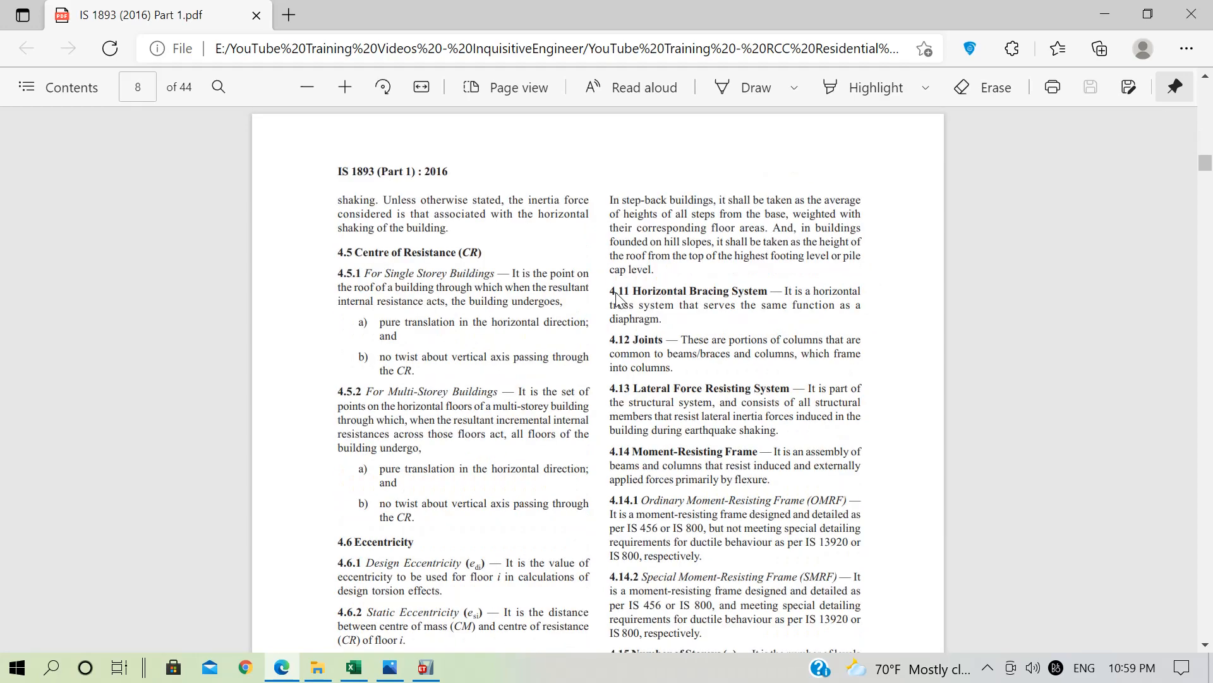
key("Right")
key("Right")
key("Right")
key("Right")
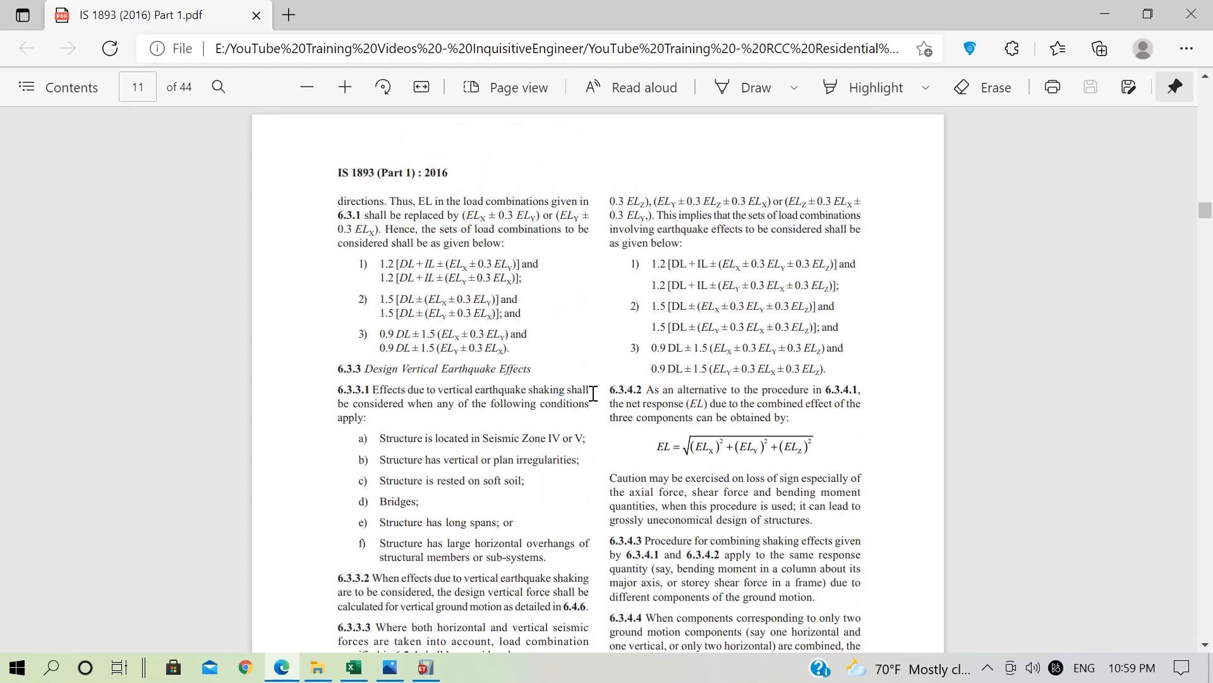
key("Right")
key("Right")
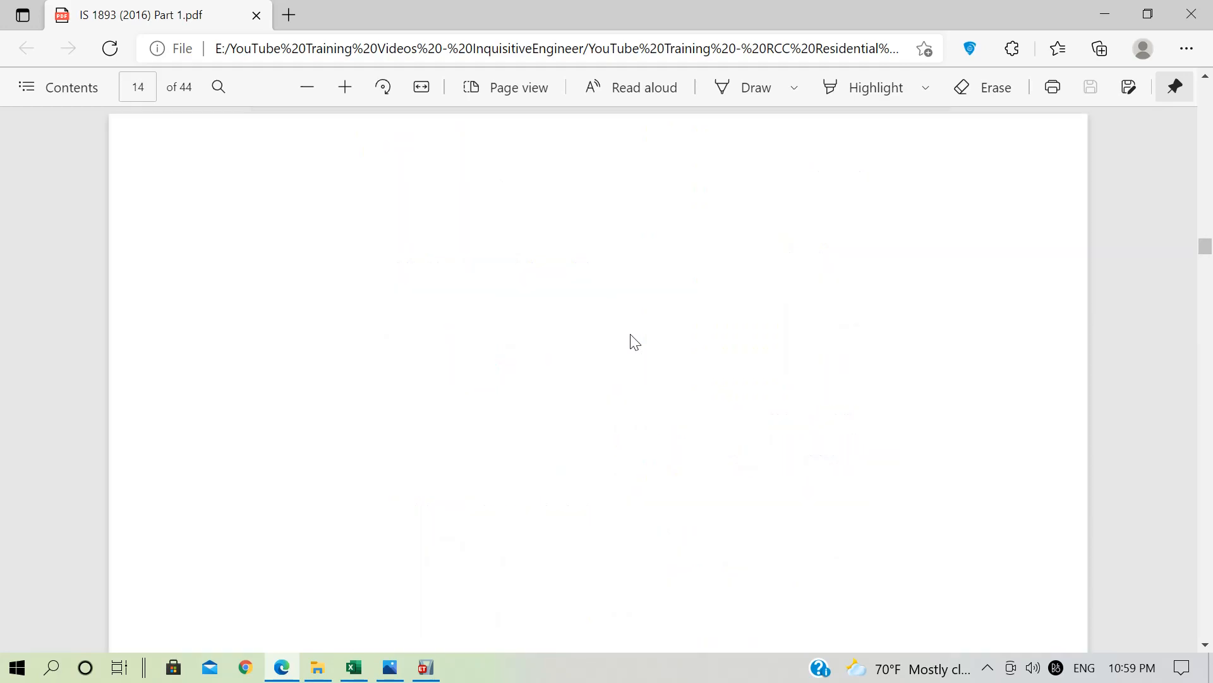
key("Right")
key("Right")
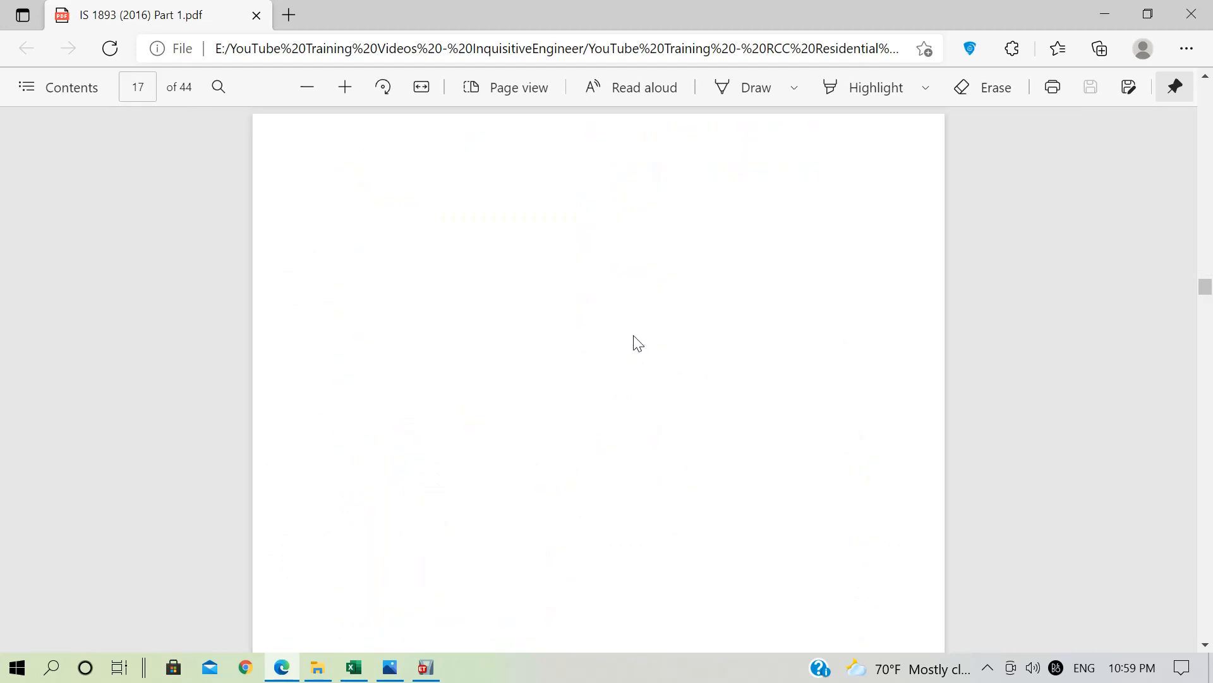
key("Right")
key("Left")
key("Right")
key("Right")
key("Right")
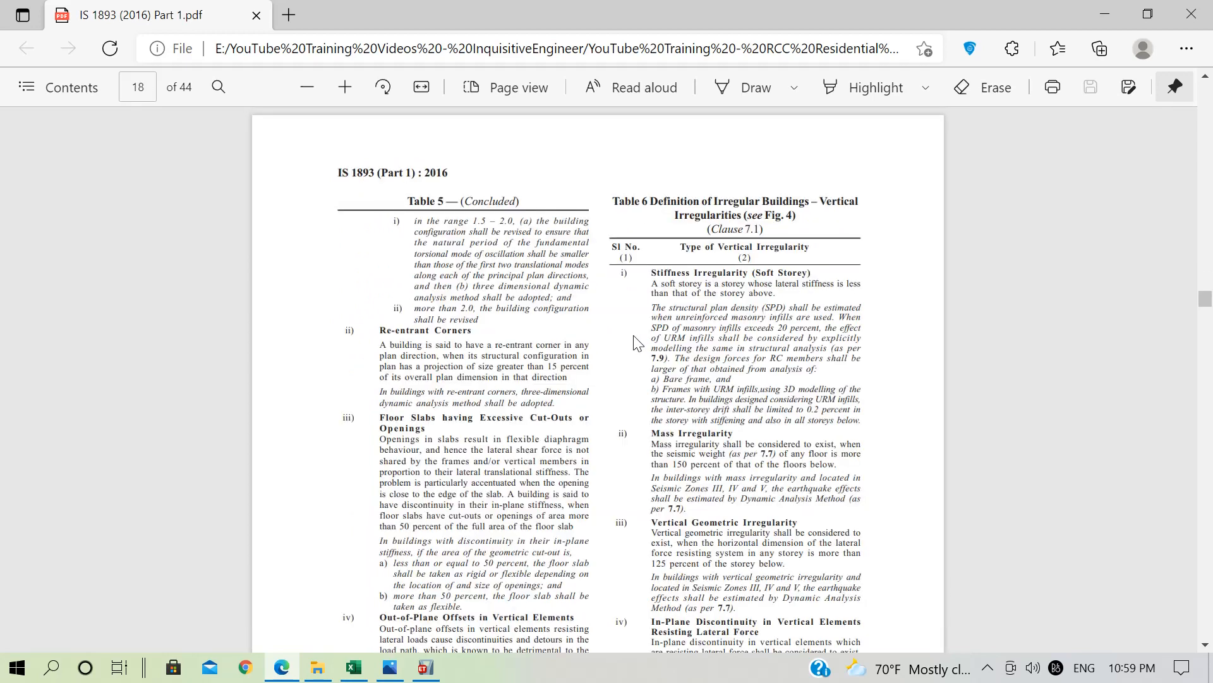
key("Right")
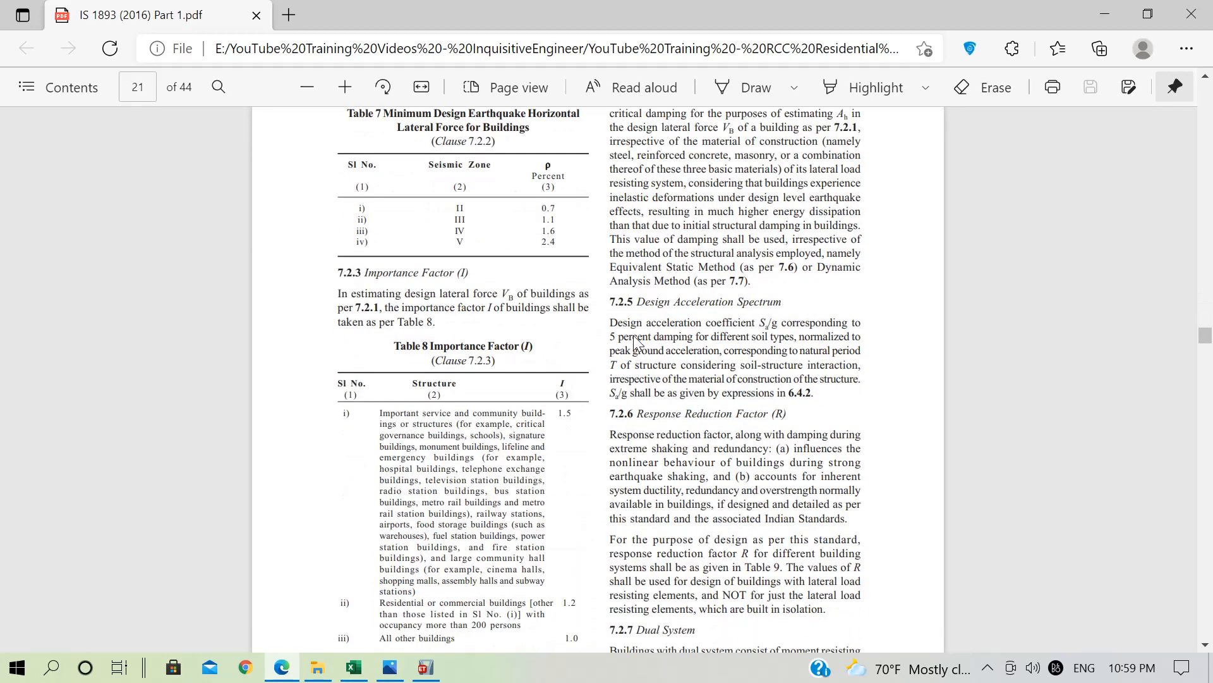
key("Right")
scroll(635, 341, "down", 3)
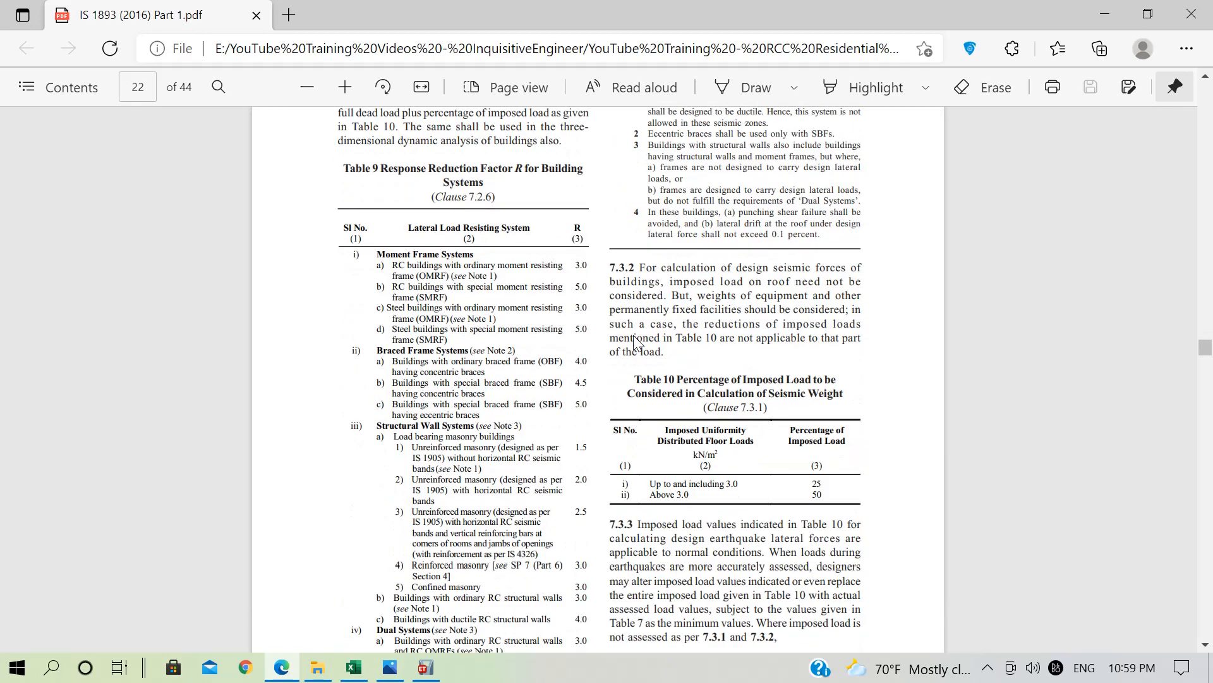
scroll(635, 341, "up", 2)
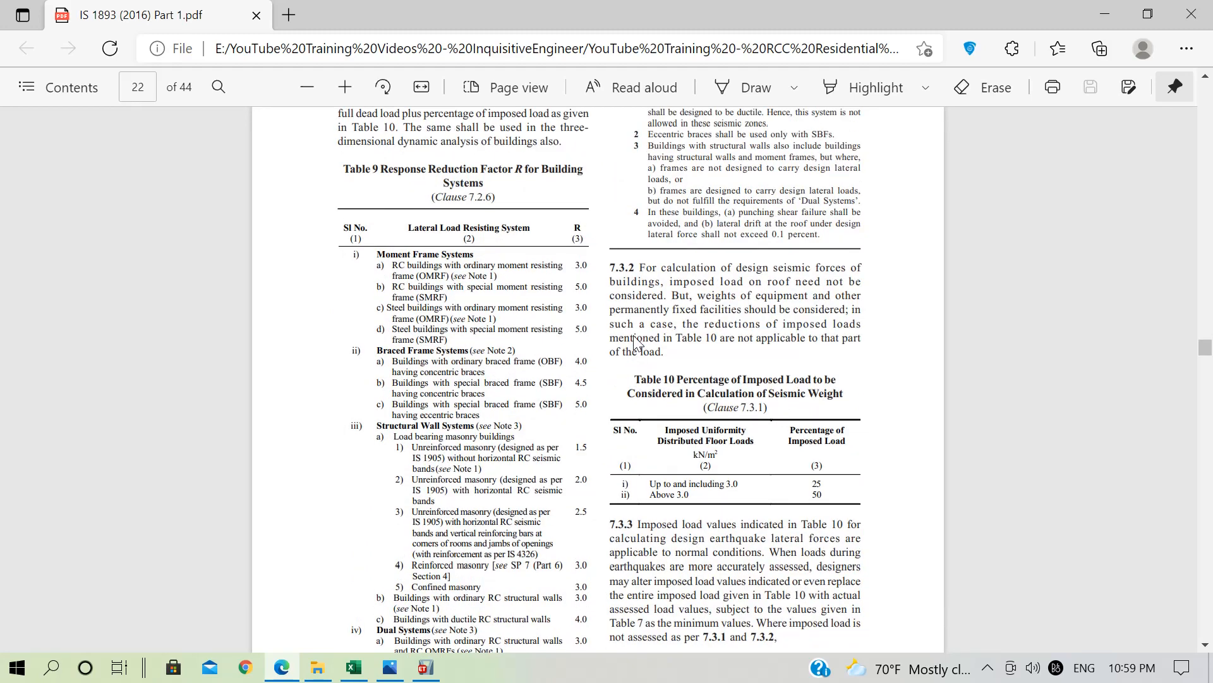
scroll(635, 342, "down", 15)
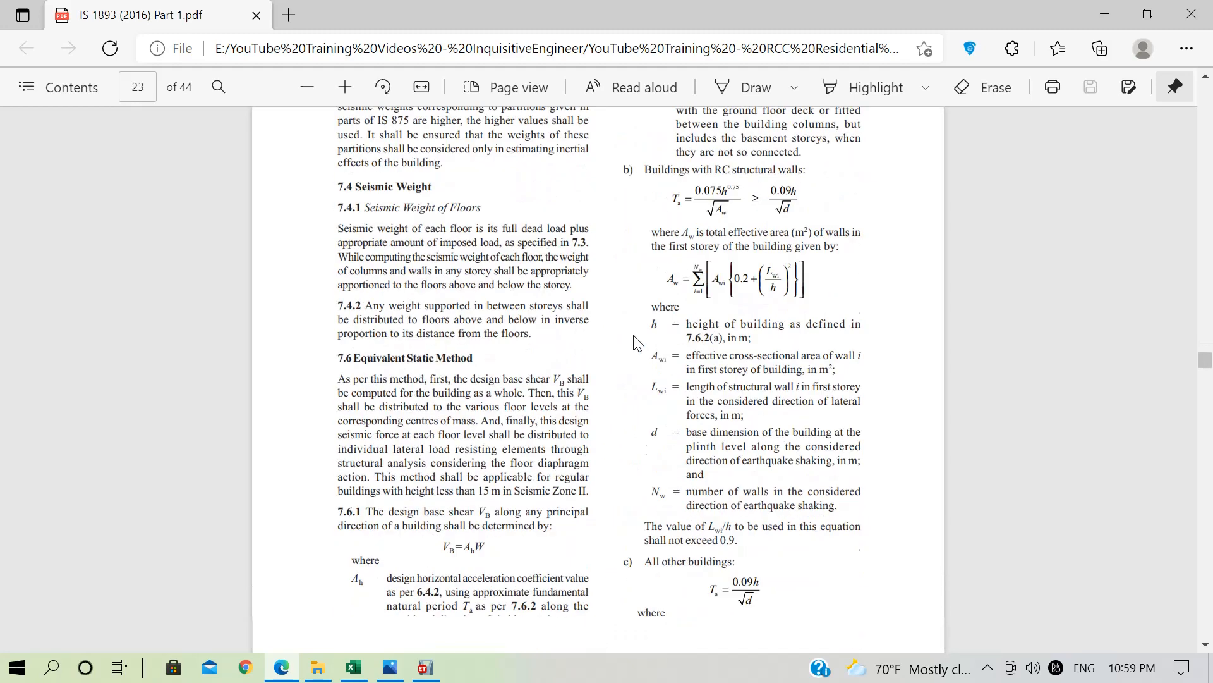
scroll(635, 341, "down", 20)
scroll(635, 341, "down", 20)
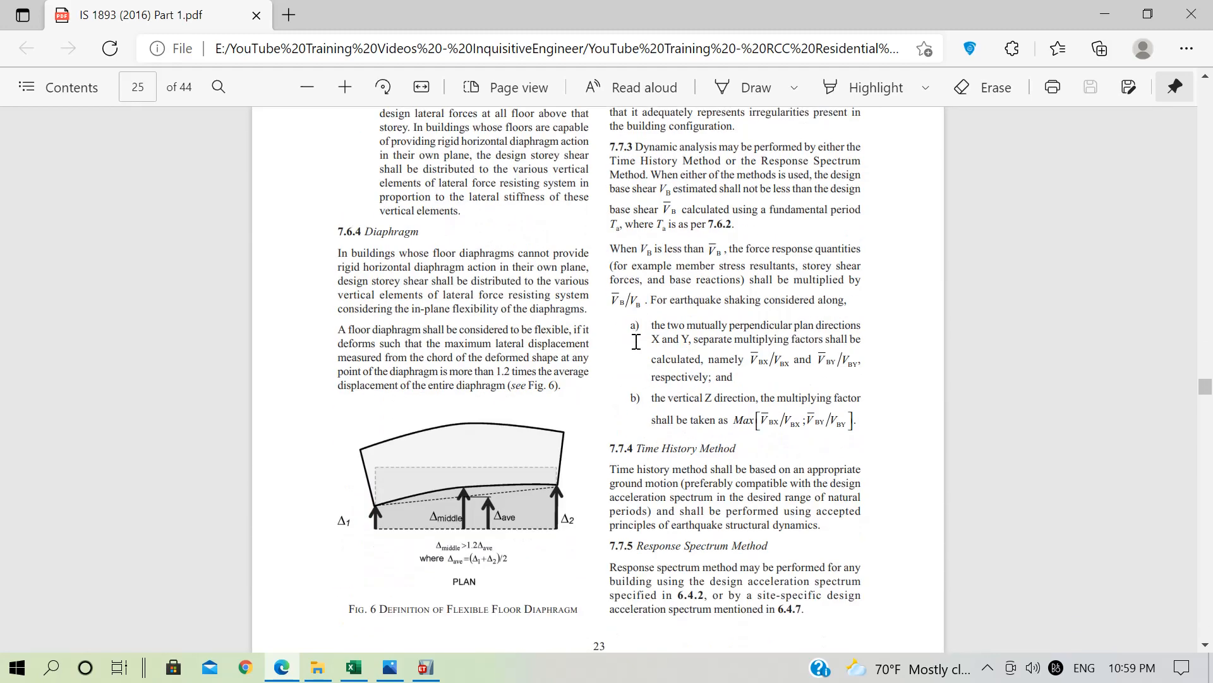
Step: Search the code PDF for "importance" and close the search
key("ctrl+f")
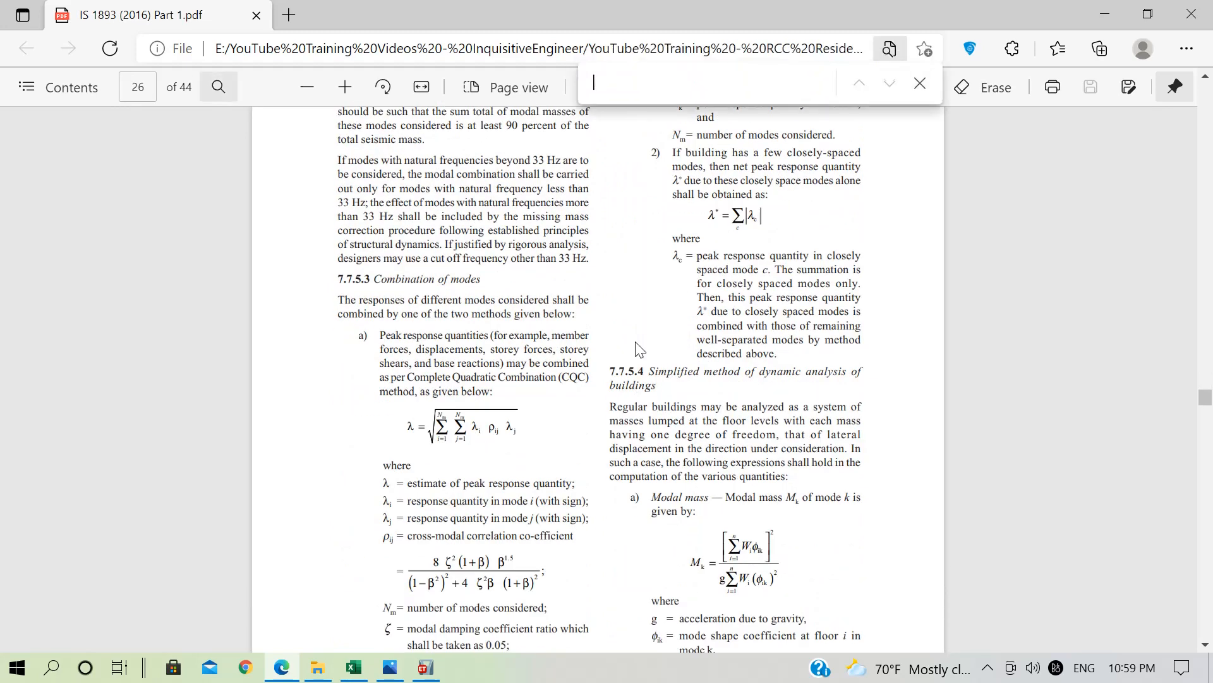
type("impl")
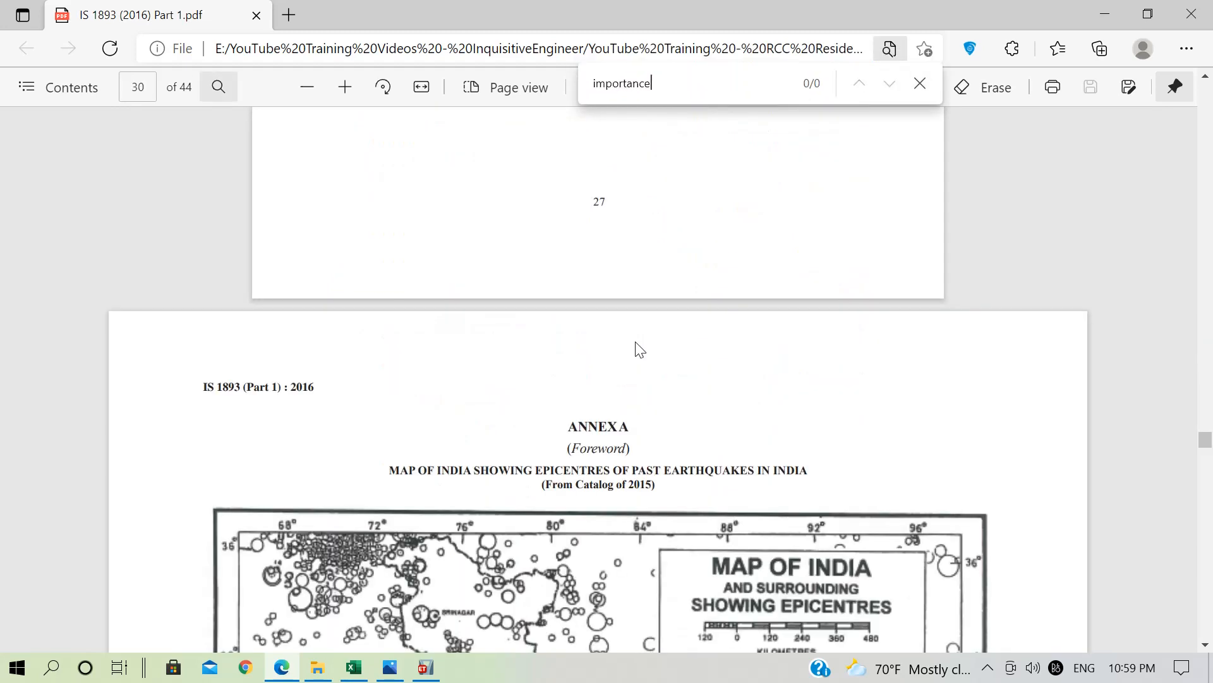
left_click(920, 83)
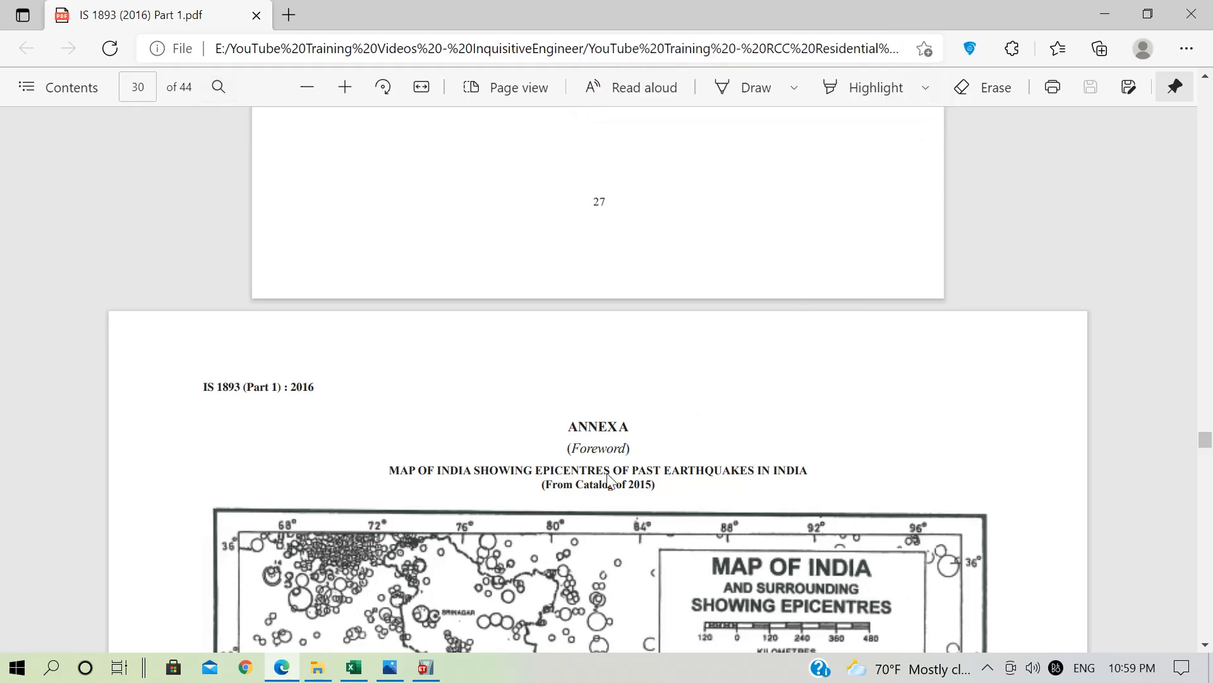
Step: Look back through the code's soil tables and seismic zone map, and examine Table 8 Importance Factor at 110% zoom
scroll(608, 474, "up", 20)
scroll(608, 474, "up", 20)
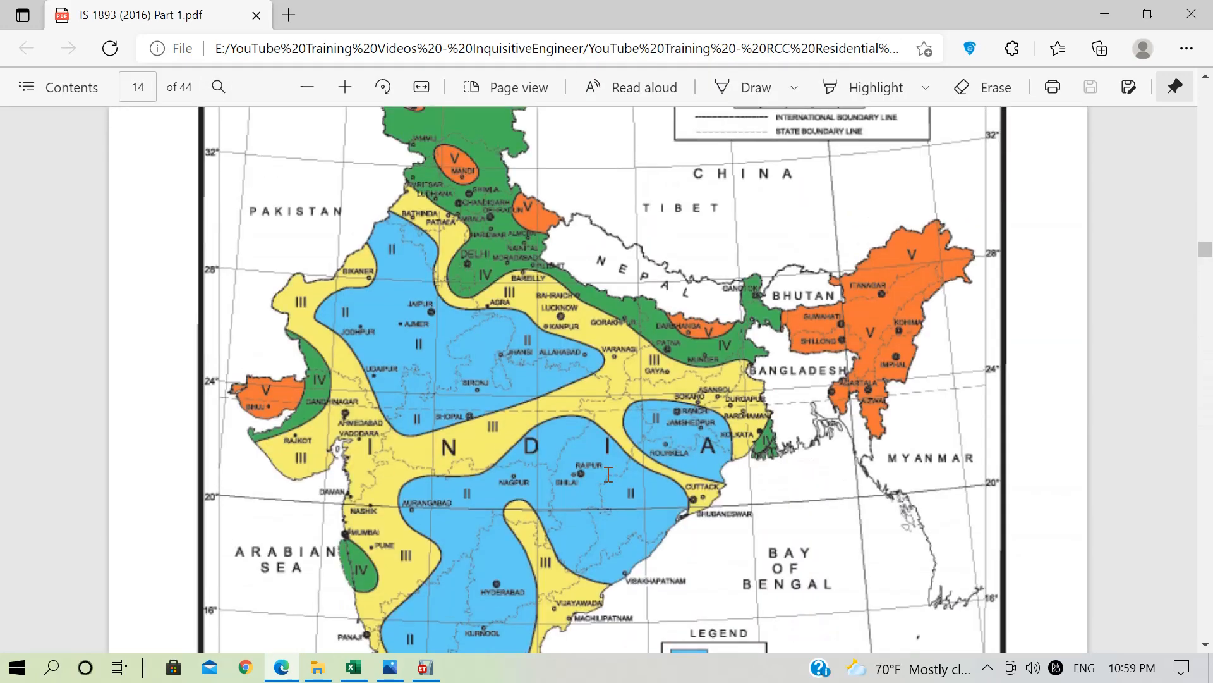
scroll(608, 474, "up", 10)
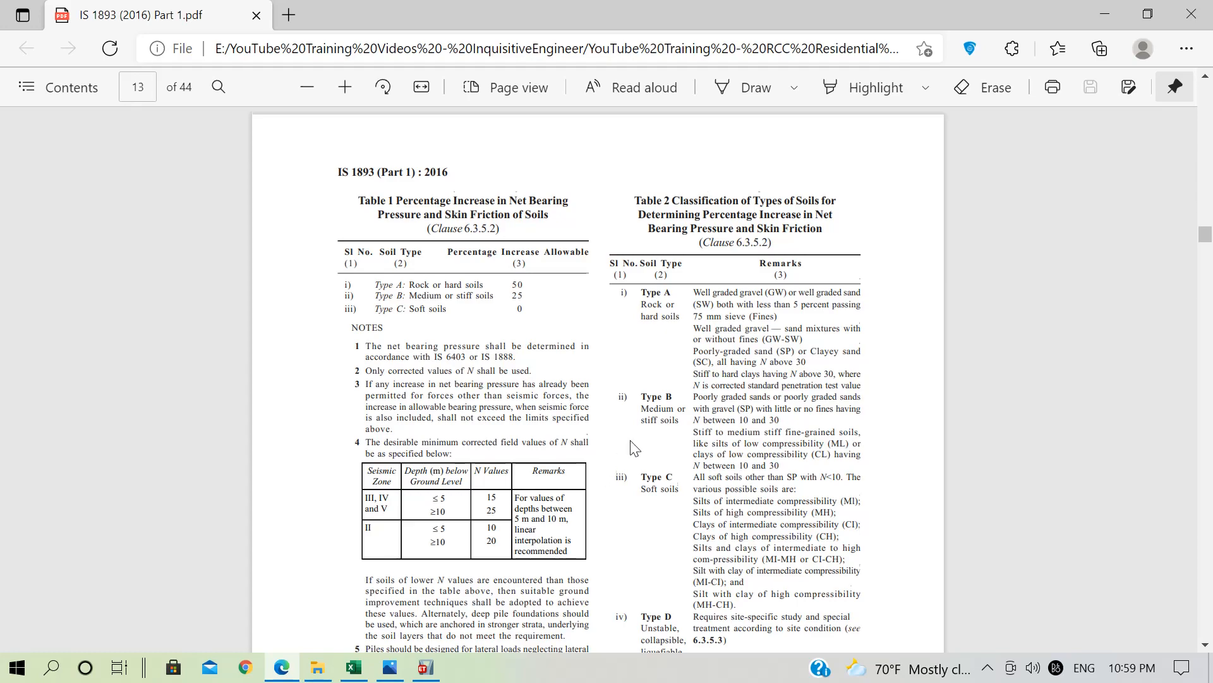
scroll(631, 441, "down", 3)
scroll(631, 441, "up", 13)
scroll(632, 441, "down", 10)
scroll(636, 447, "down", 10)
scroll(636, 447, "up", 2, "ctrl")
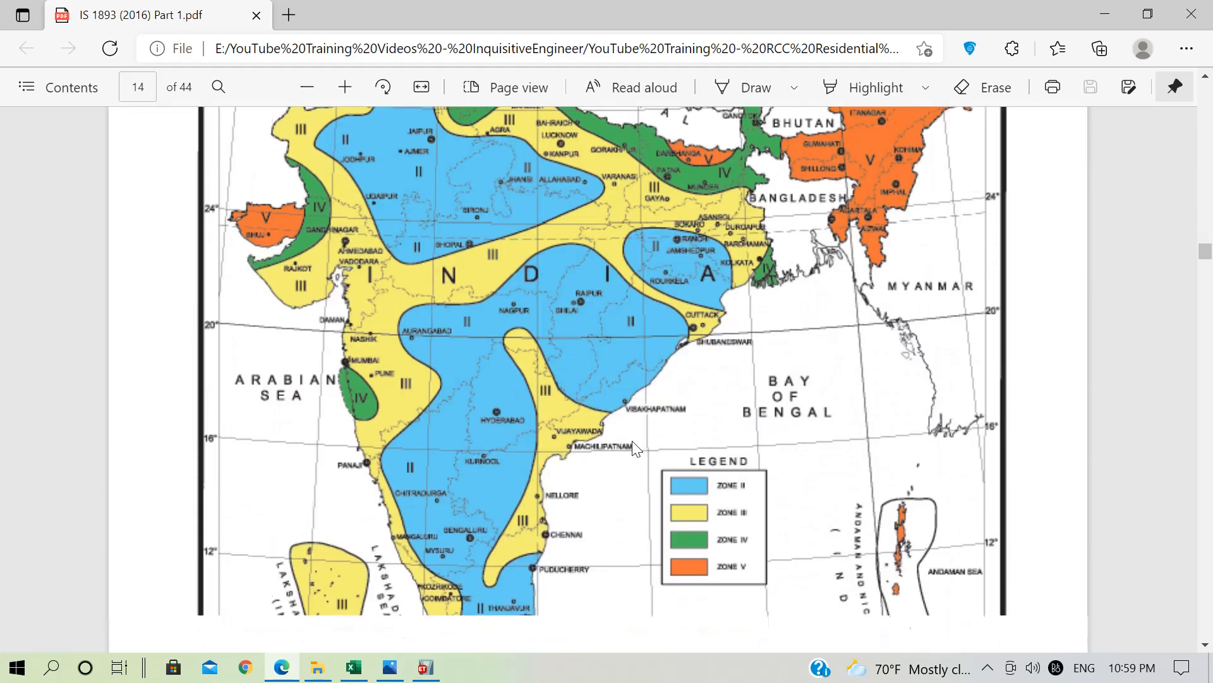
scroll(636, 447, "down", 2, "ctrl")
scroll(636, 447, "down", 15)
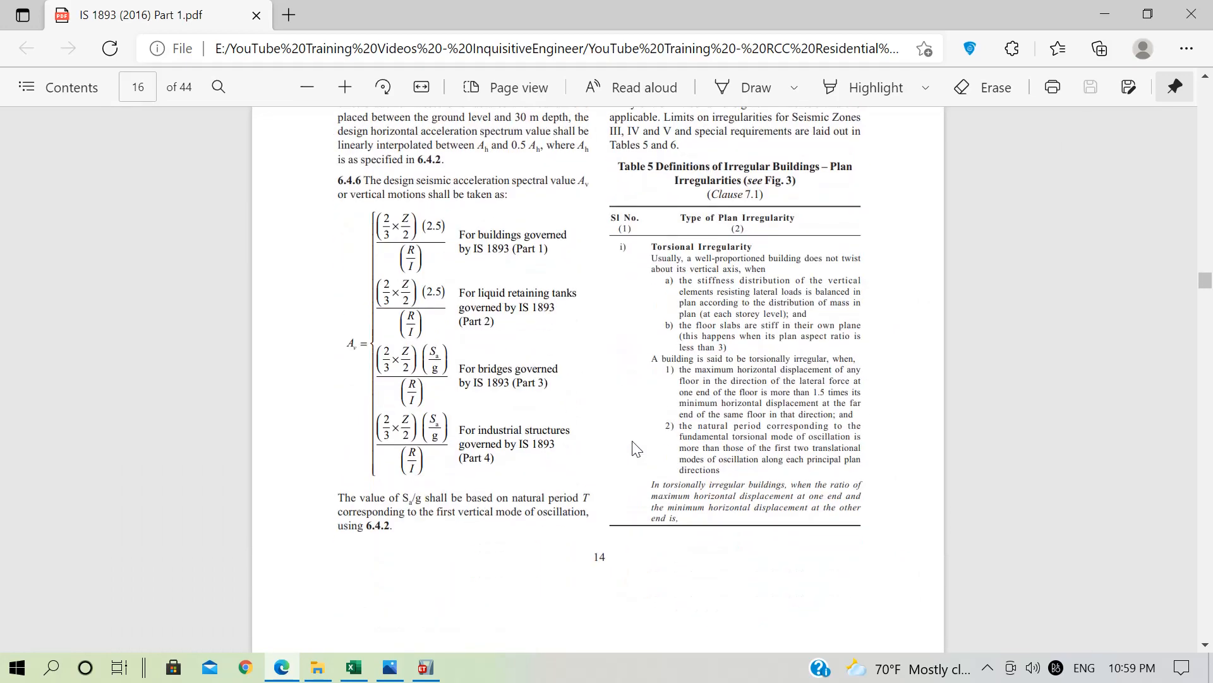
scroll(638, 447, "down", 15)
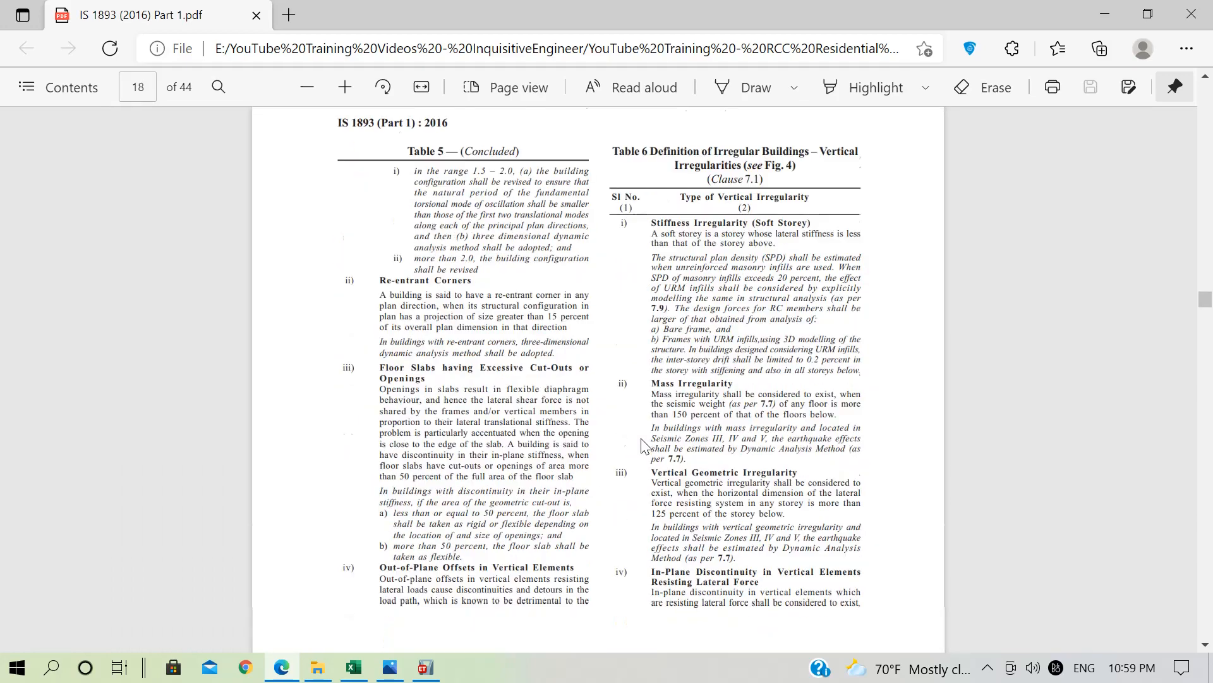
scroll(642, 446, "down", 10)
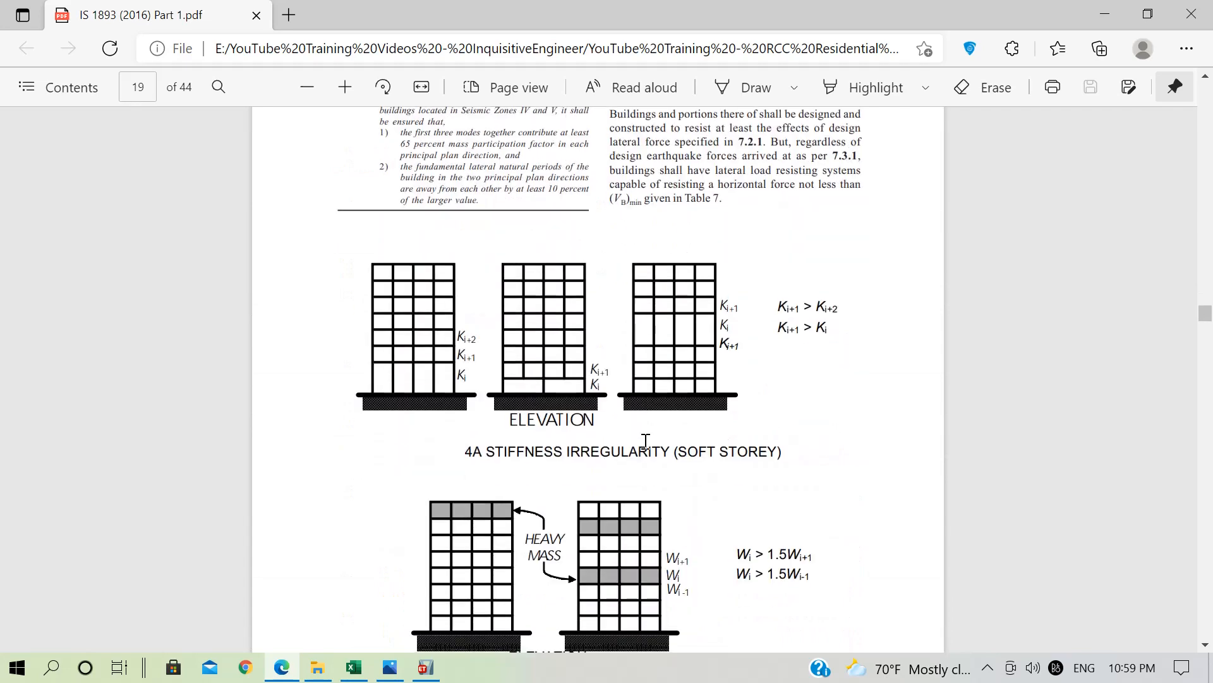
scroll(645, 440, "down", 10)
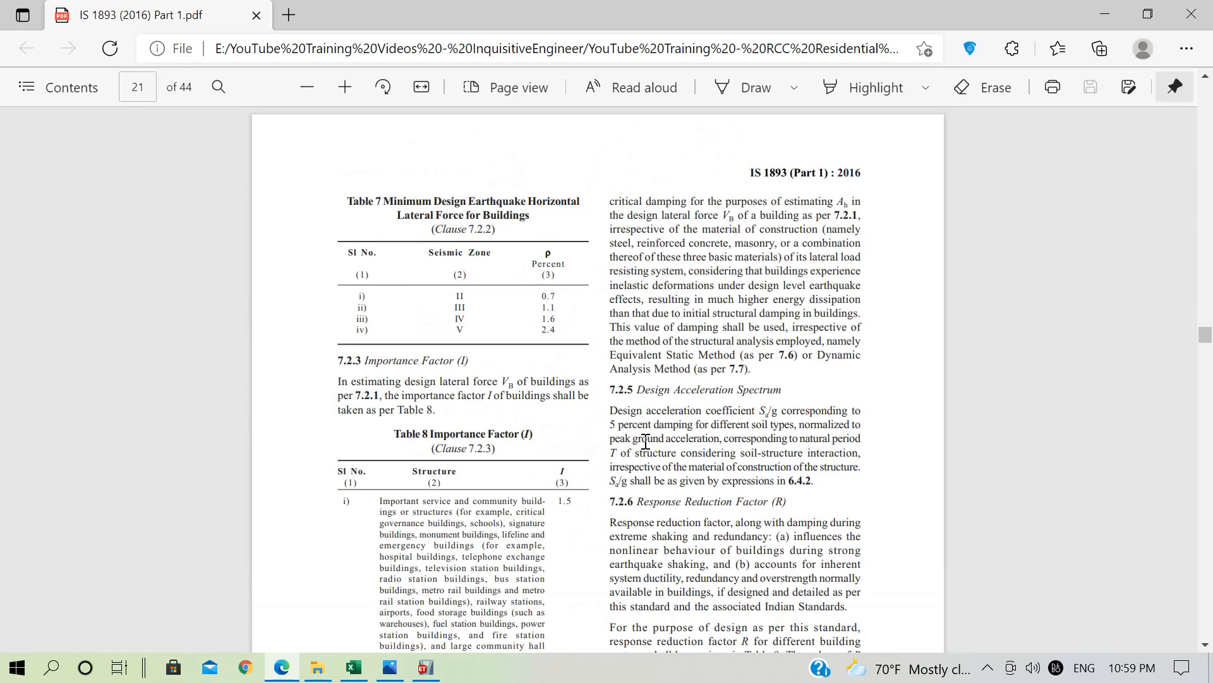
scroll(656, 410, "down", 3)
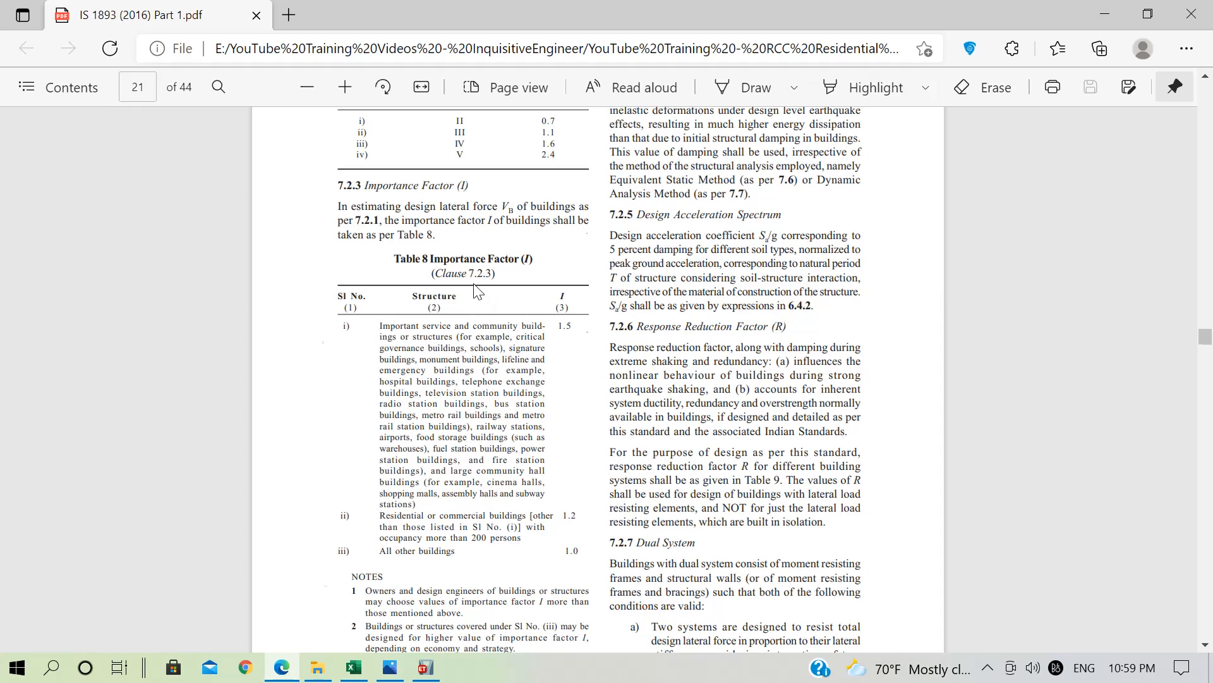
scroll(476, 291, "up", 1, "ctrl")
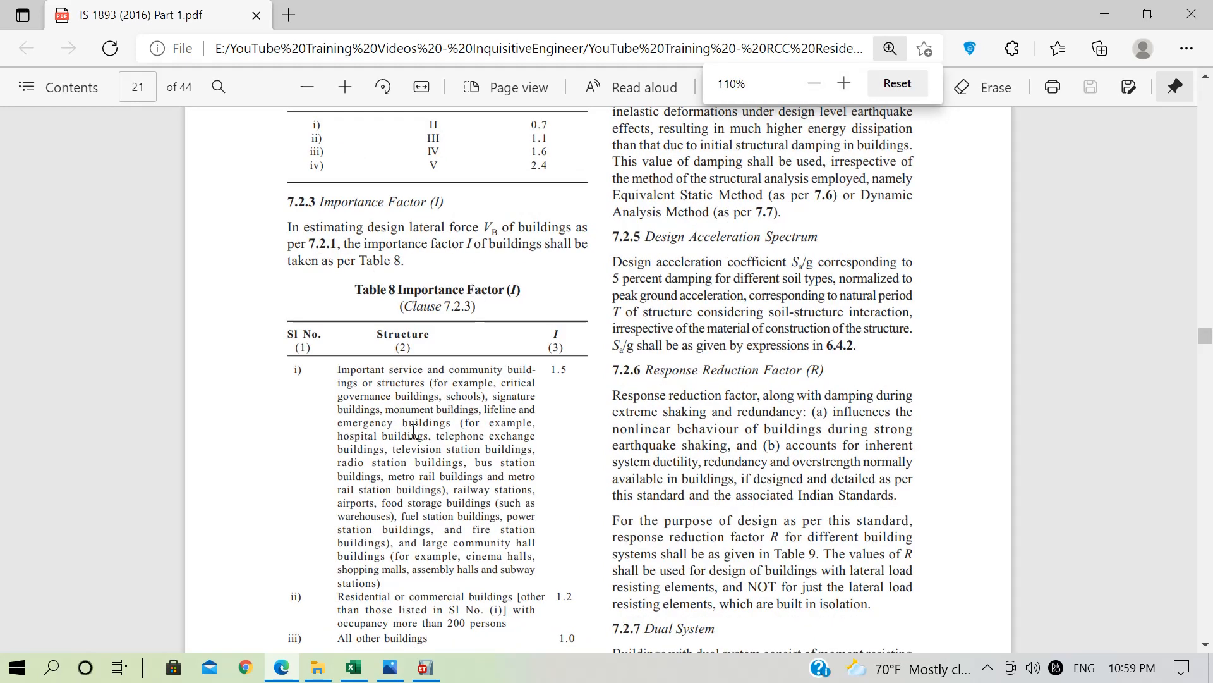
Step: Check the entry for schools in Table 8 Importance Factor of the IS 1893 code
scroll(414, 431, "down", 1)
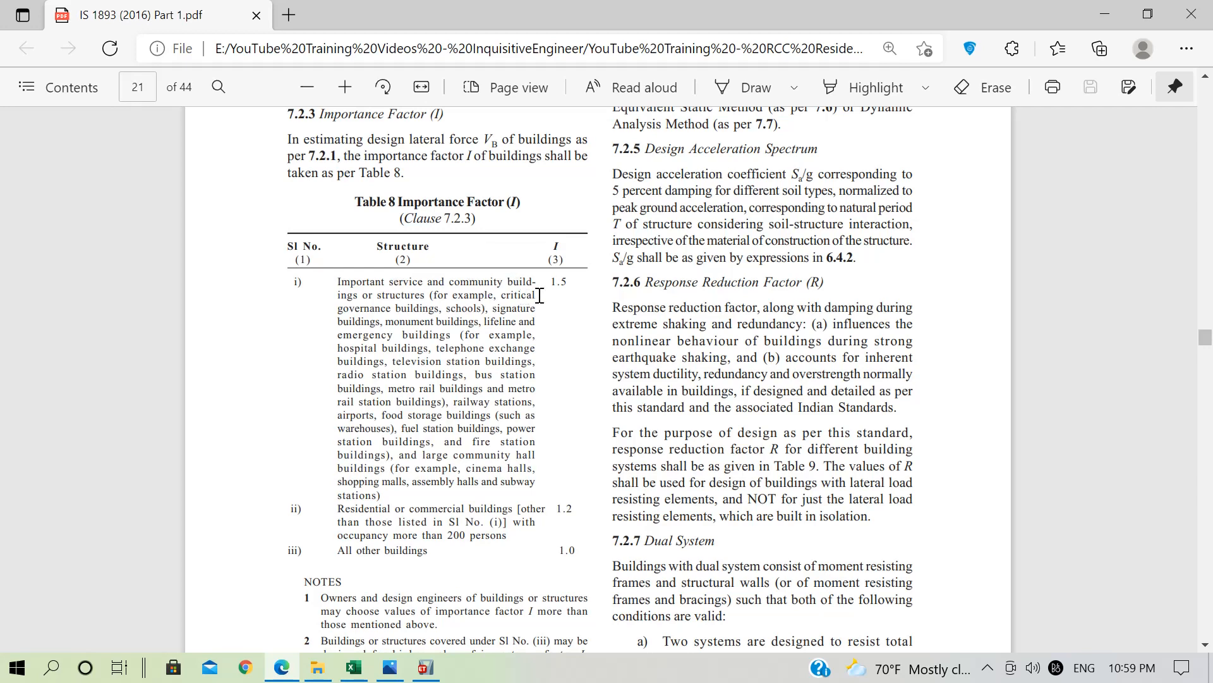
left_click_drag(340, 309, 486, 316)
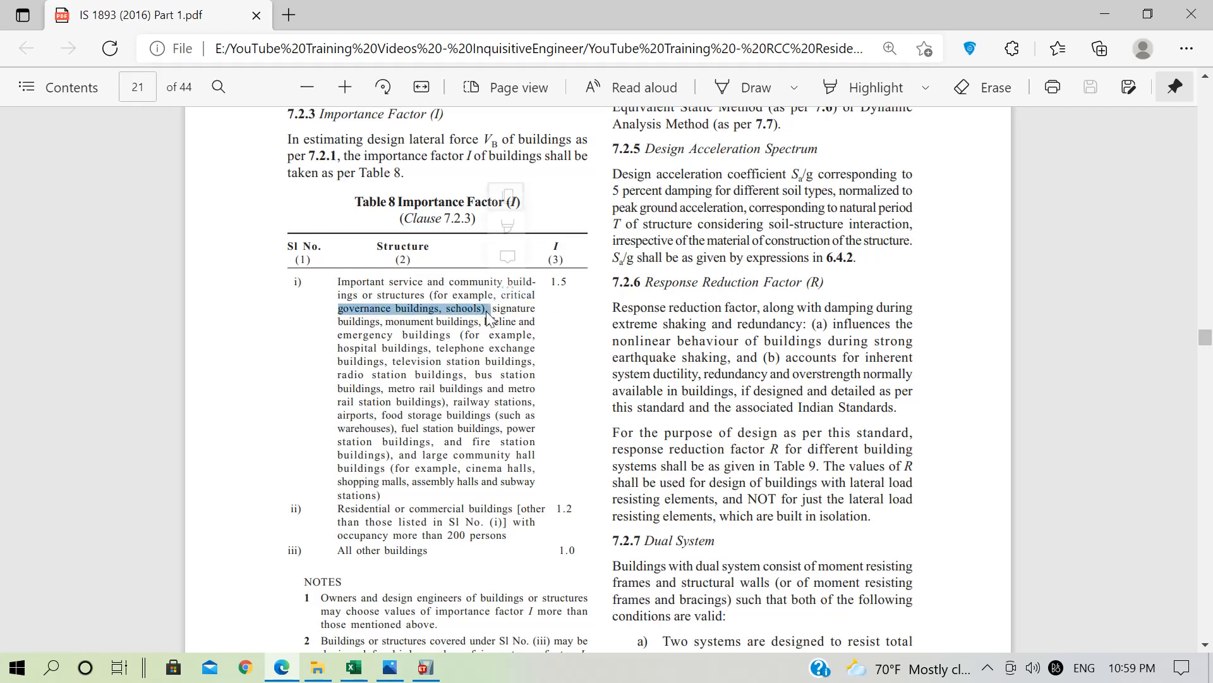
left_click(580, 325)
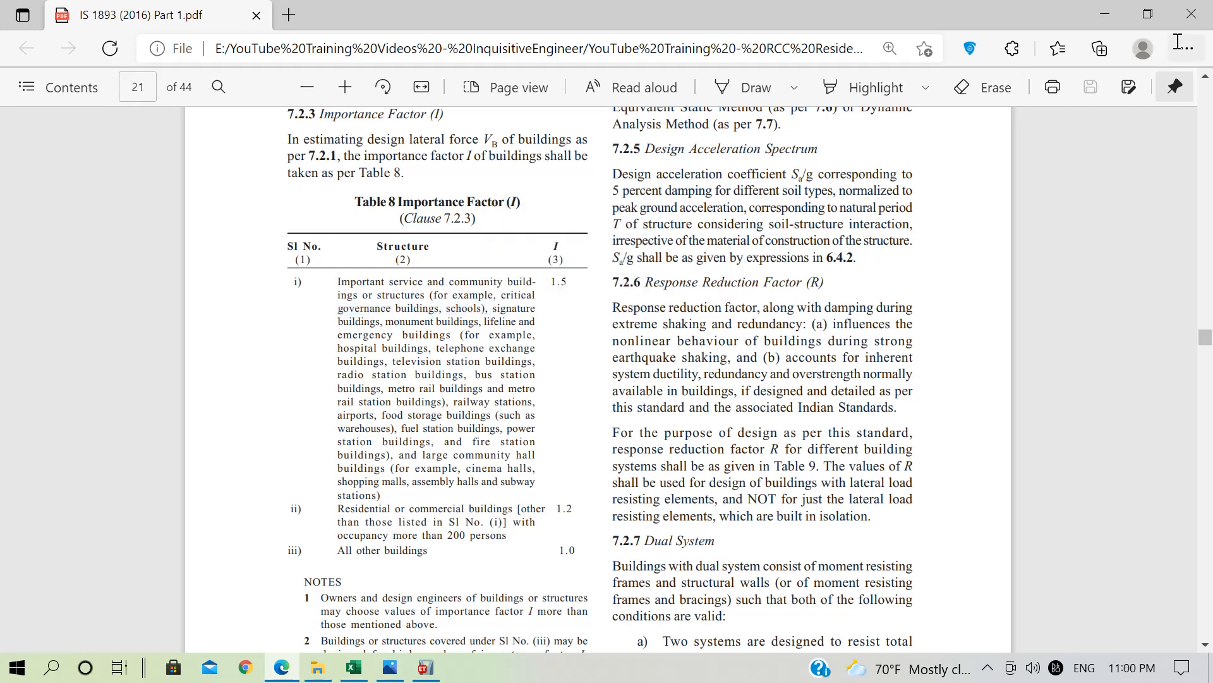
Step: Switch back to ETABS and set the EQX seismic load's importance factor to 1.5
left_click(1104, 16)
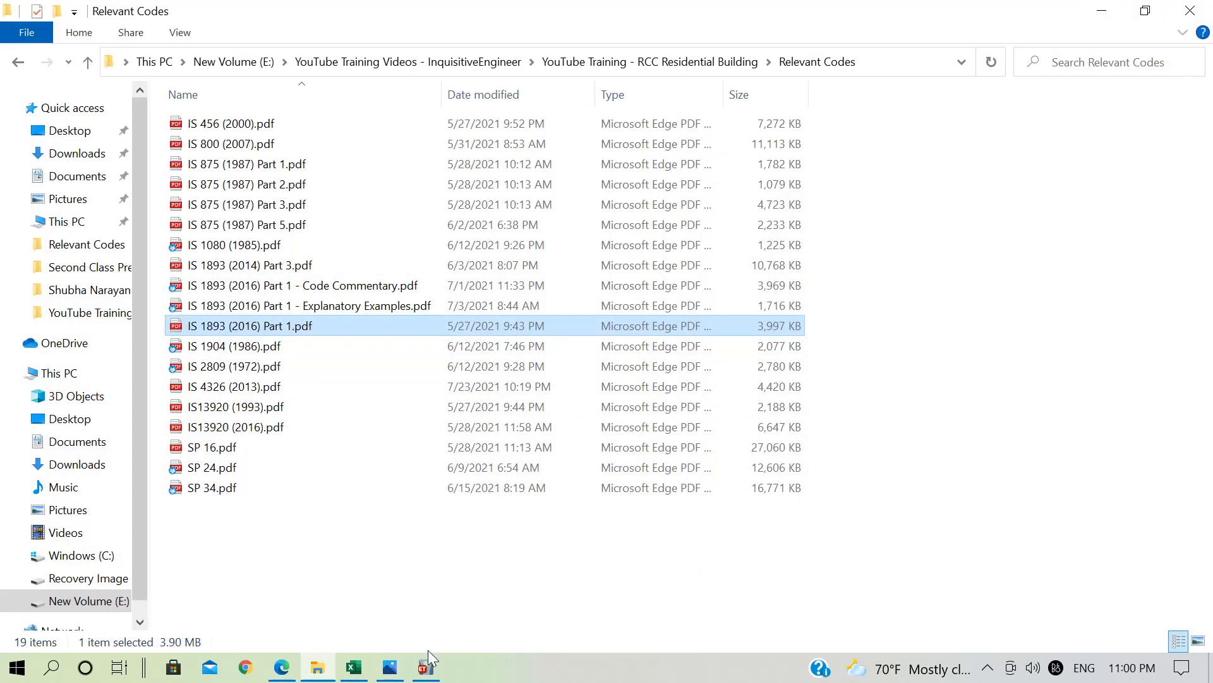
left_click(427, 664)
left_click(812, 321)
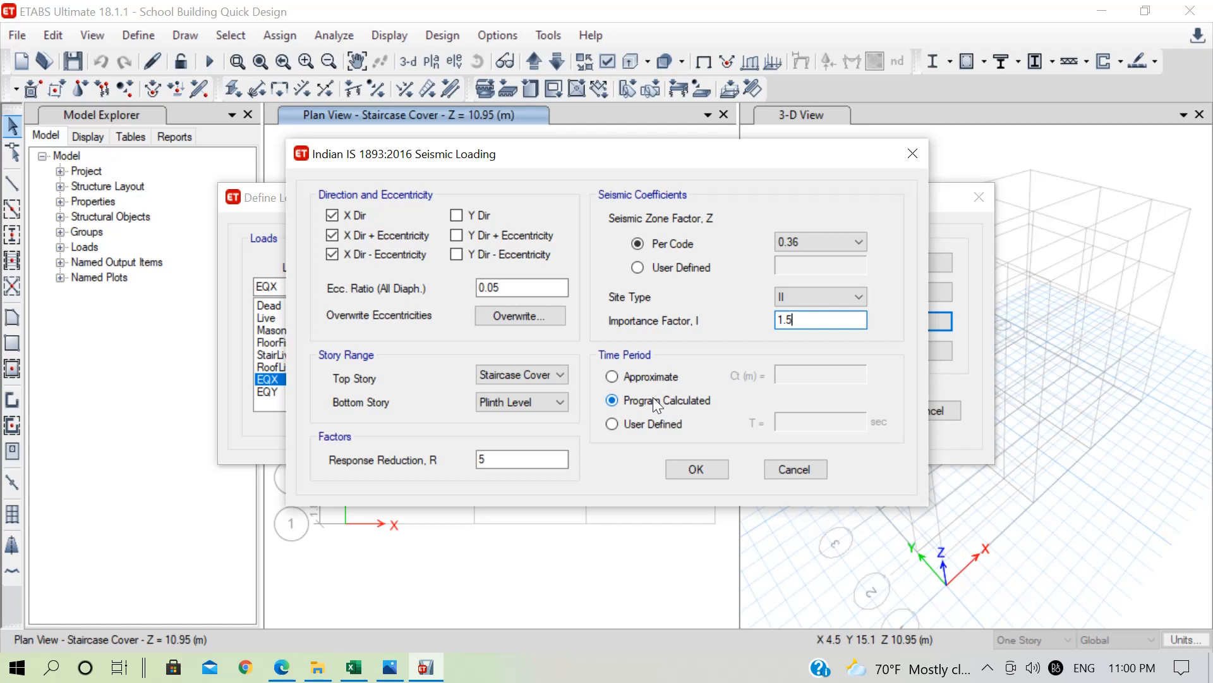
Step: Switch to the IS 1893 code PDF and find clause 7.6.2 on the approximate fundamental natural period
mouse_move(359, 669)
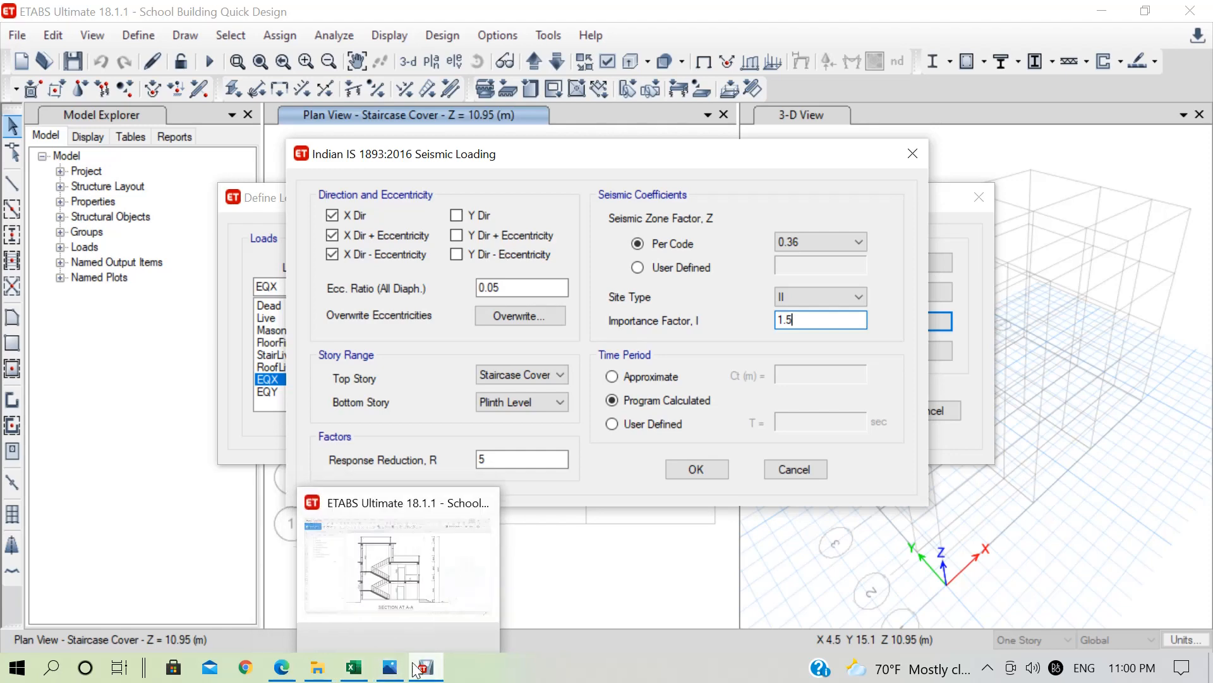
left_click(383, 669)
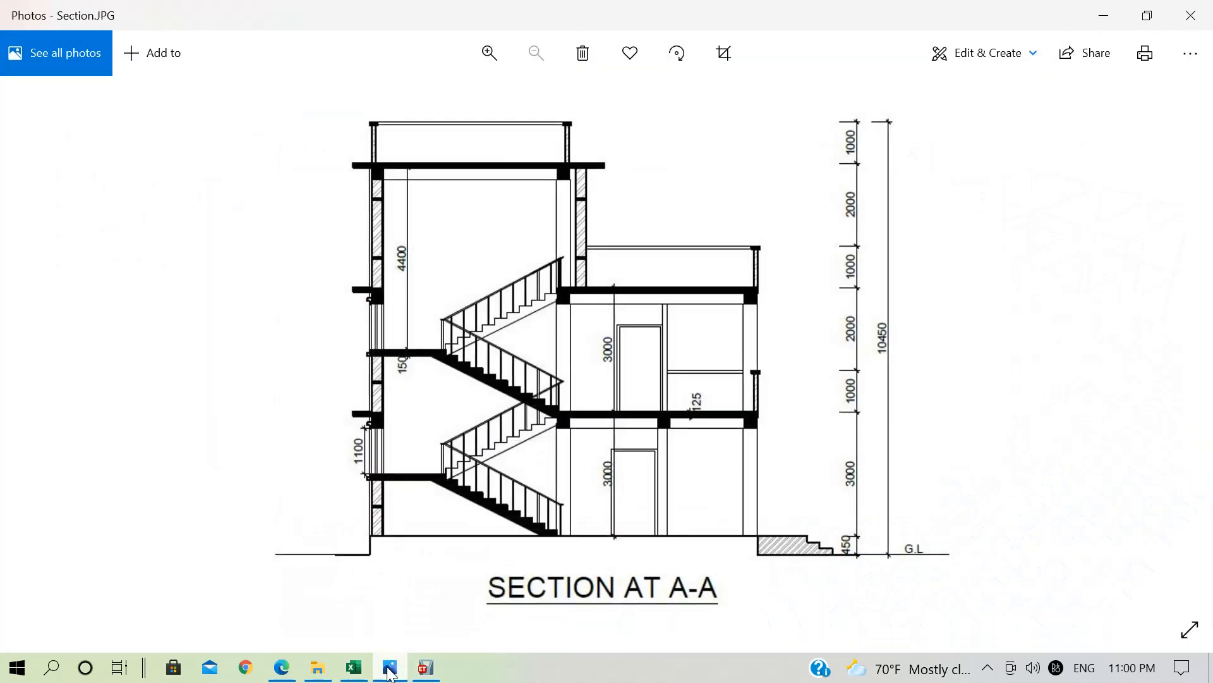
left_click(385, 668)
left_click(294, 671)
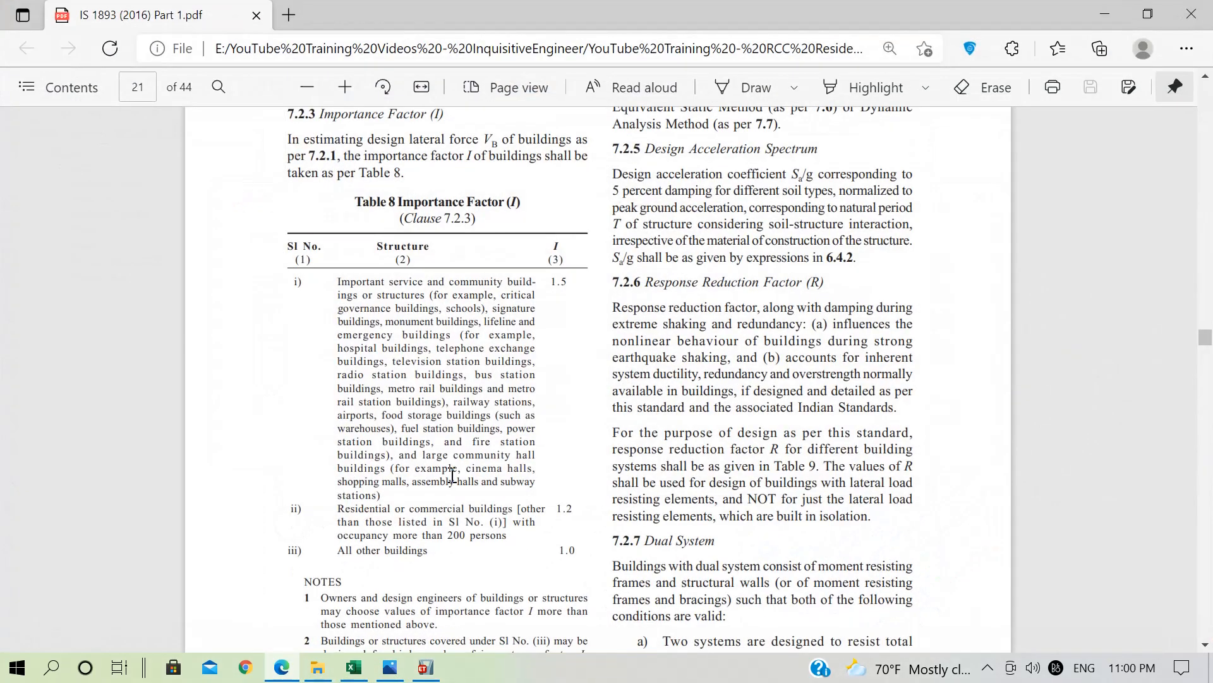
scroll(452, 476, "down", 10)
scroll(451, 476, "down", 15)
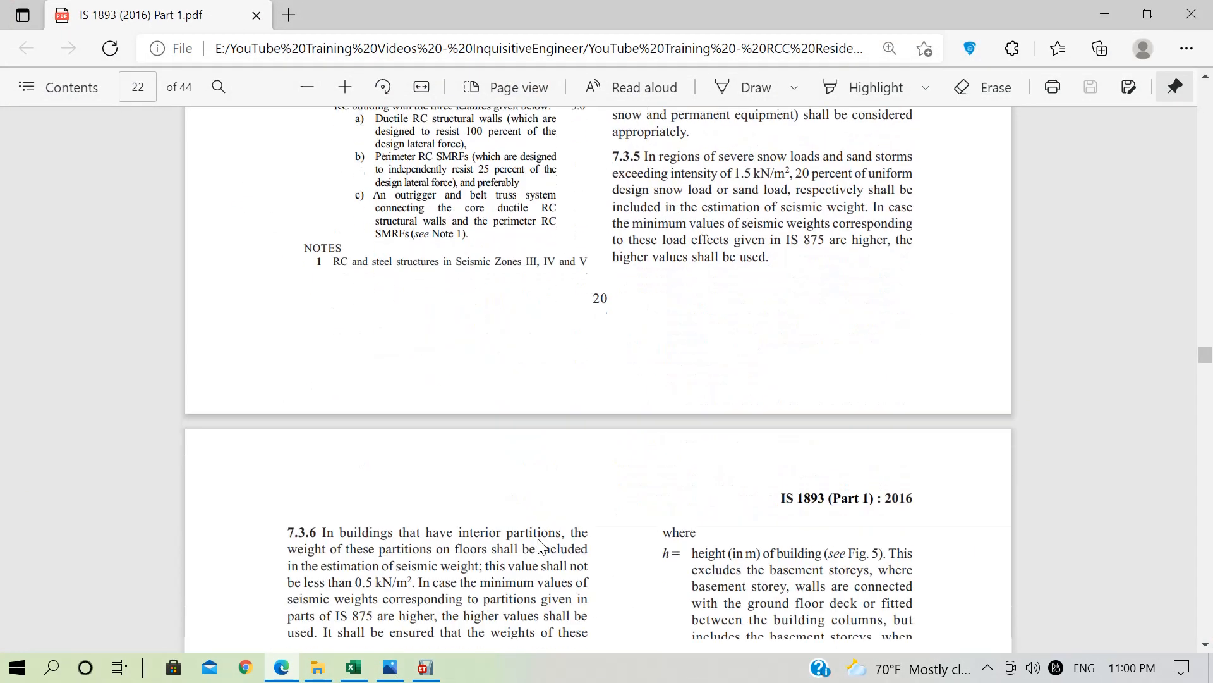
scroll(676, 412, "down", 8)
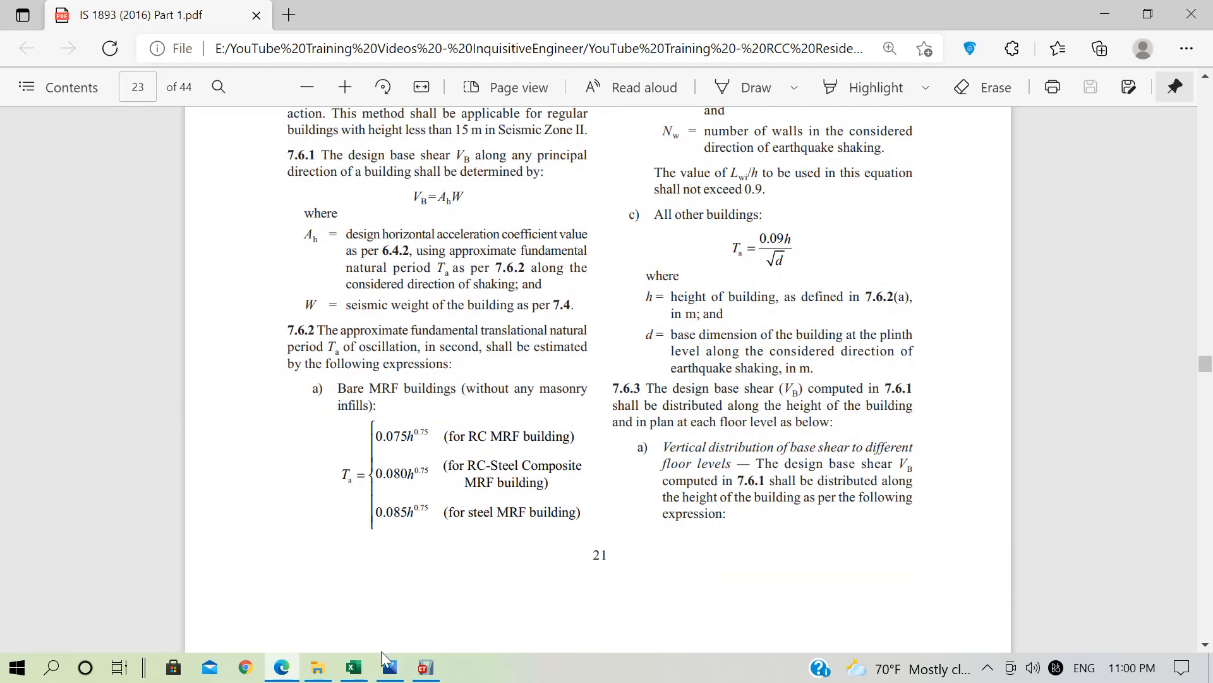
Step: Check the building heights on the Section at A-A drawing and return to the natural period formula in the code PDF
left_click(354, 668)
left_click(381, 669)
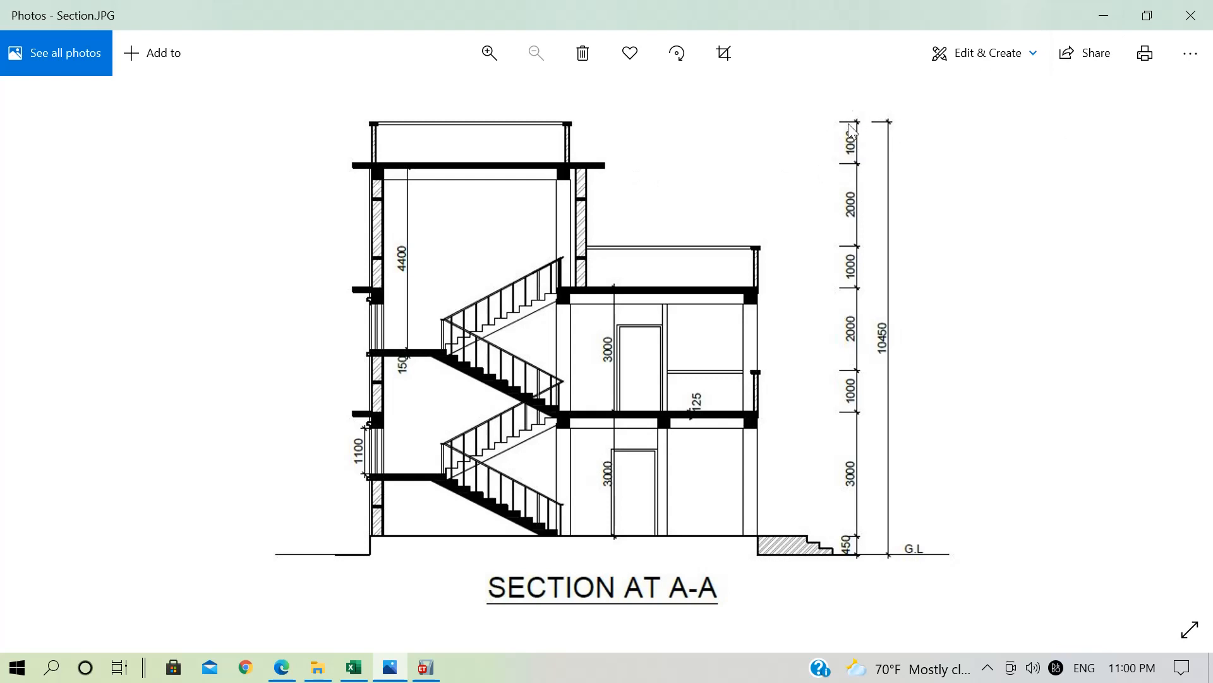
left_click(1114, 3)
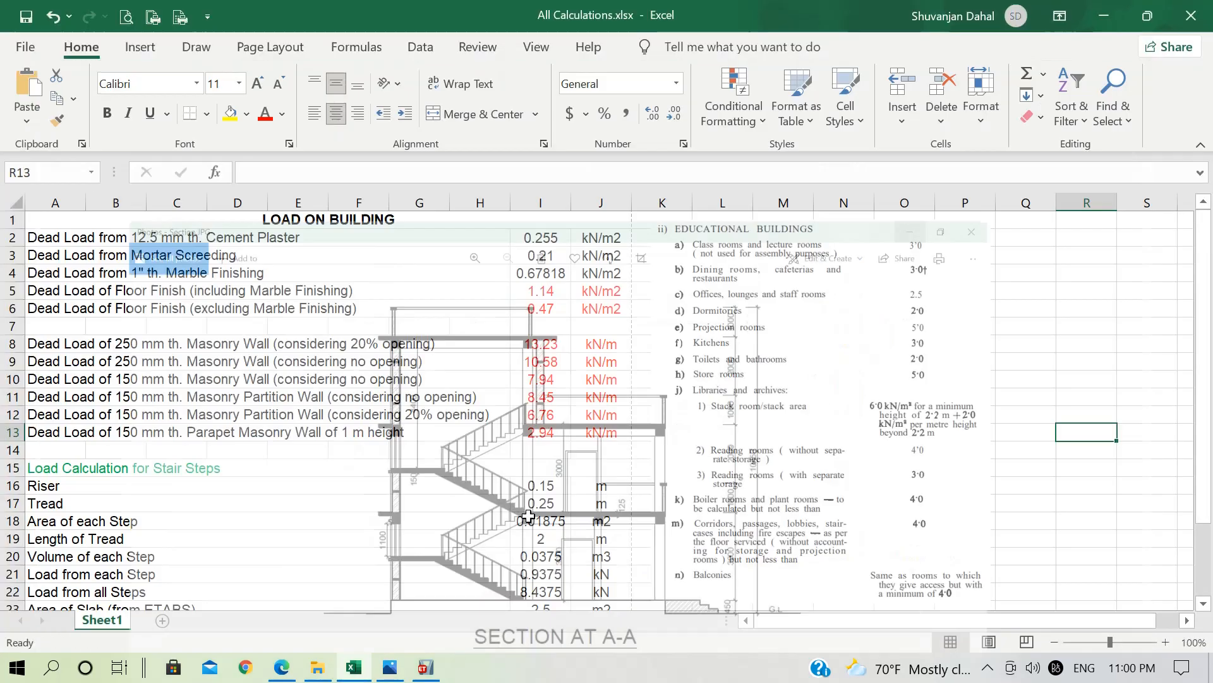
left_click(282, 667)
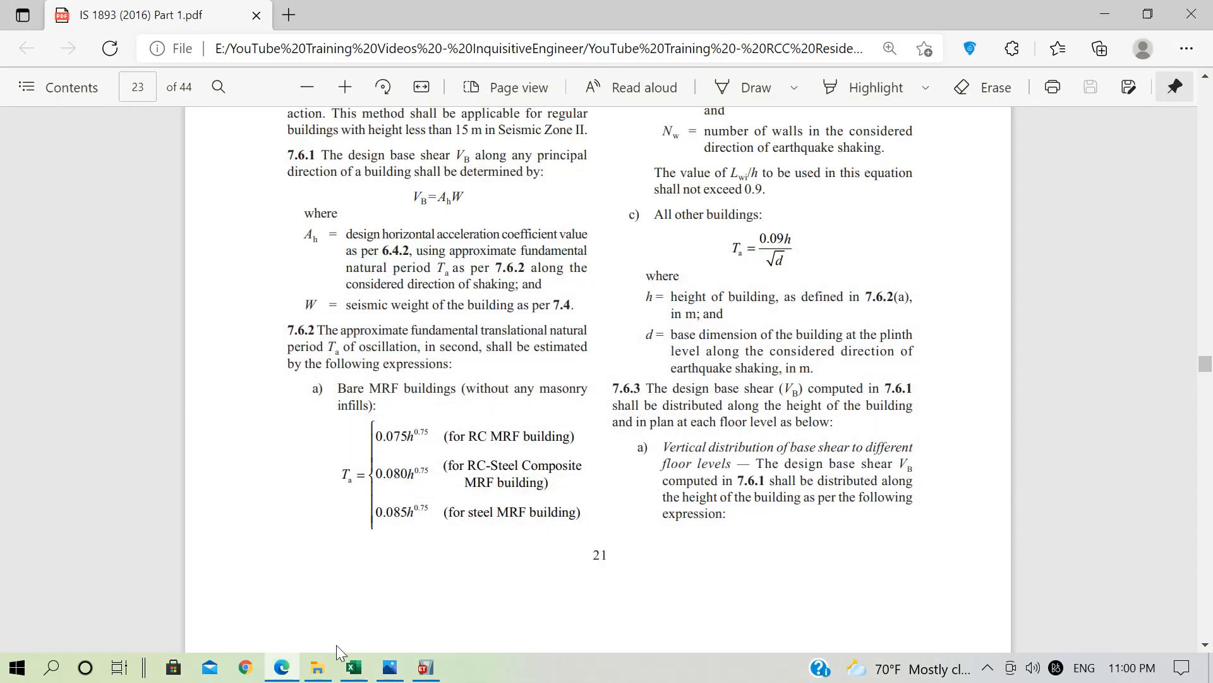
Step: Switch to the All Calculations workbook in Excel, add a new sheet and calculate =0.075*9^0.75 in cell A1
left_click(349, 663)
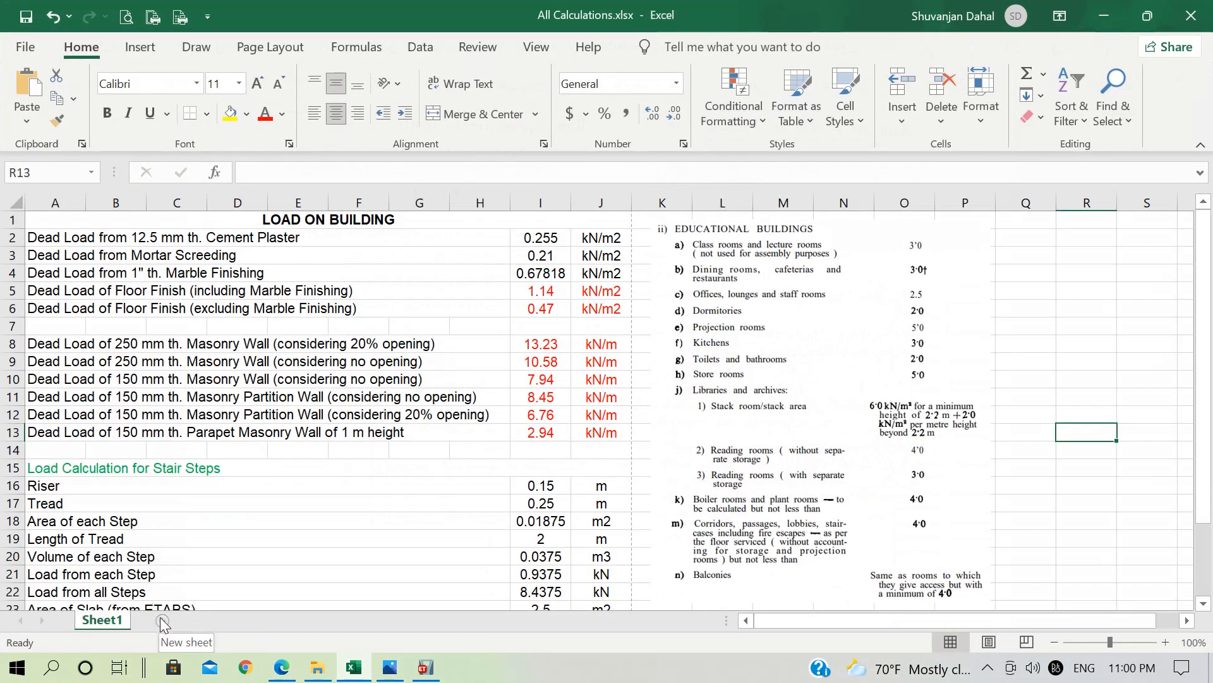
left_click(162, 620)
type("=0.075")
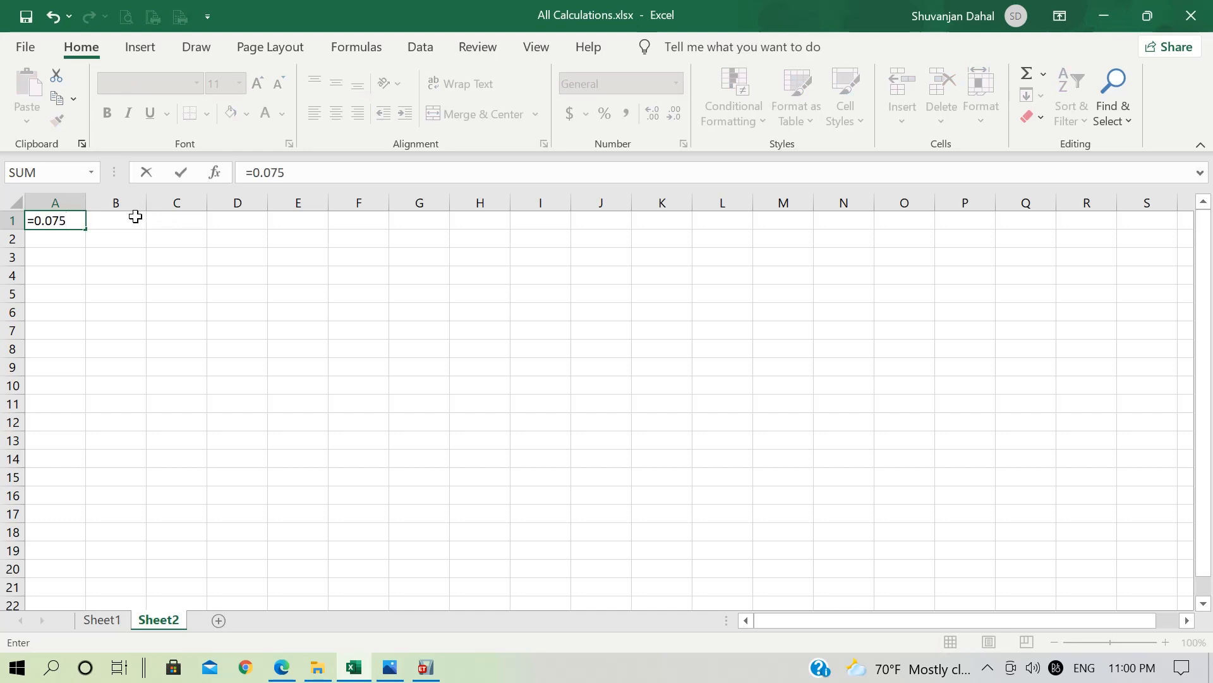
type("*9^^")
key("BackSpace")
type("0.75")
key("Return")
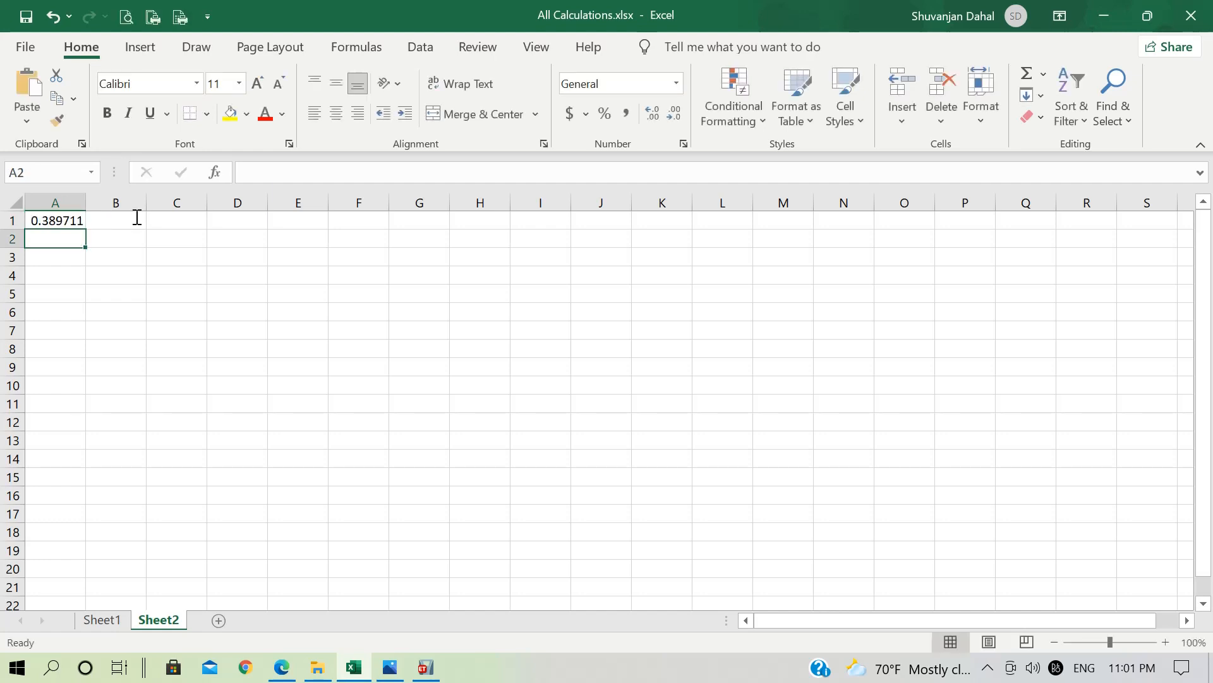
Step: Switch to ETABS, give EQX a user-defined time period of 0.3897 sec and accept its seismic loading
left_click(1115, 12)
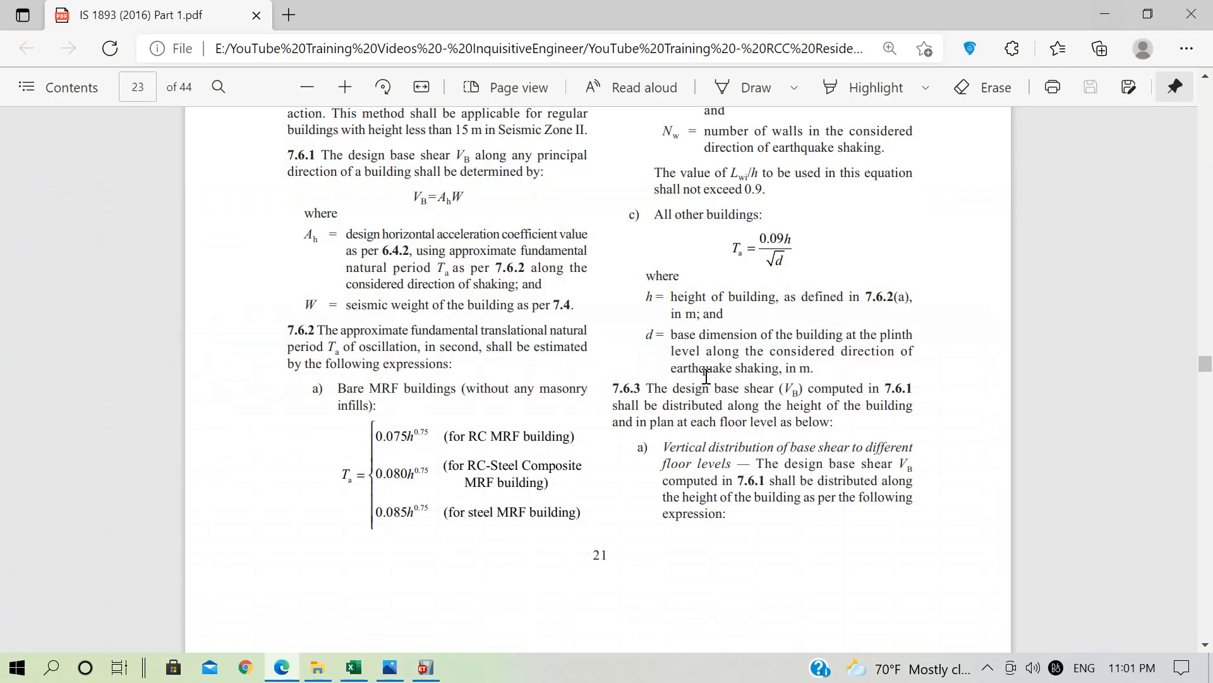
left_click(425, 667)
left_click(651, 422)
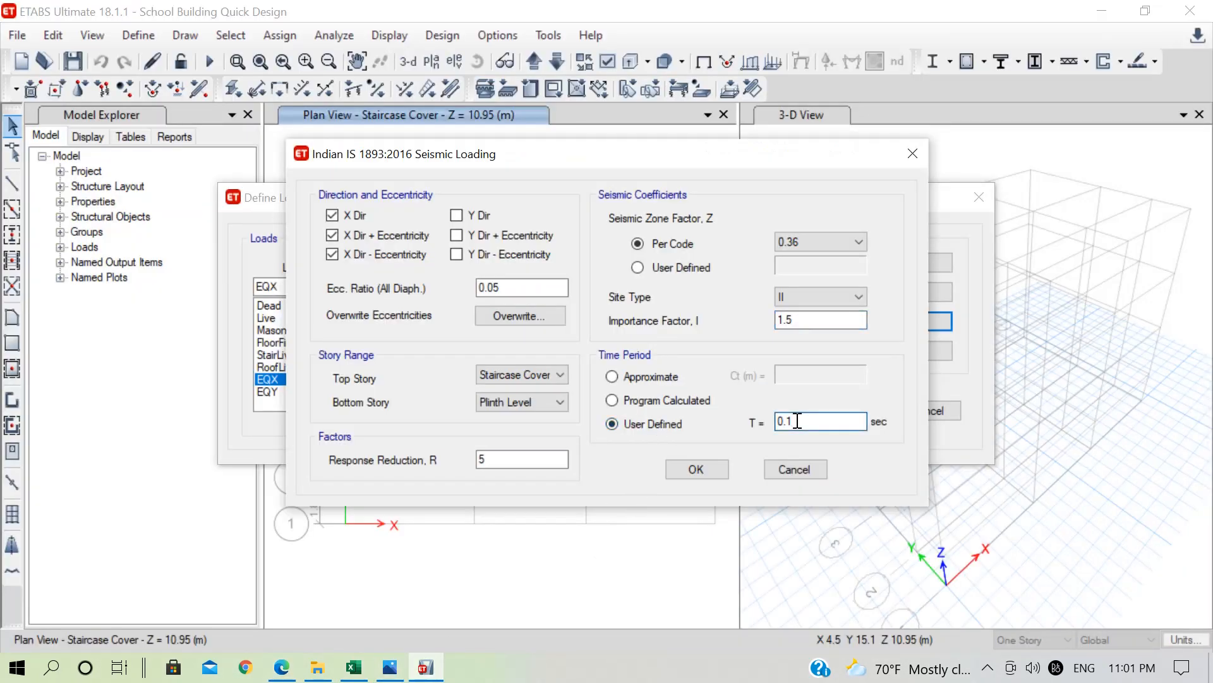
left_click(798, 421)
key("BackSpace")
type("3897")
left_click(696, 469)
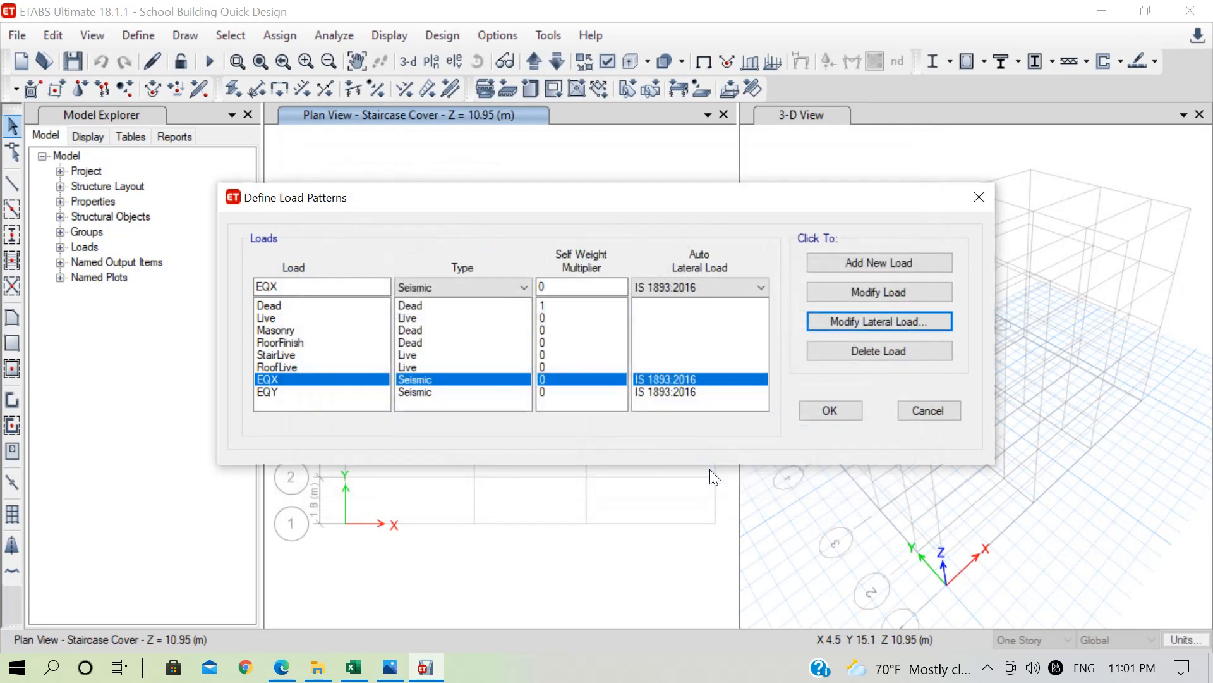
Step: Open the IS 1893:2016 lateral load settings of EQY and set its bottom story to Plinth Level
left_click(513, 392)
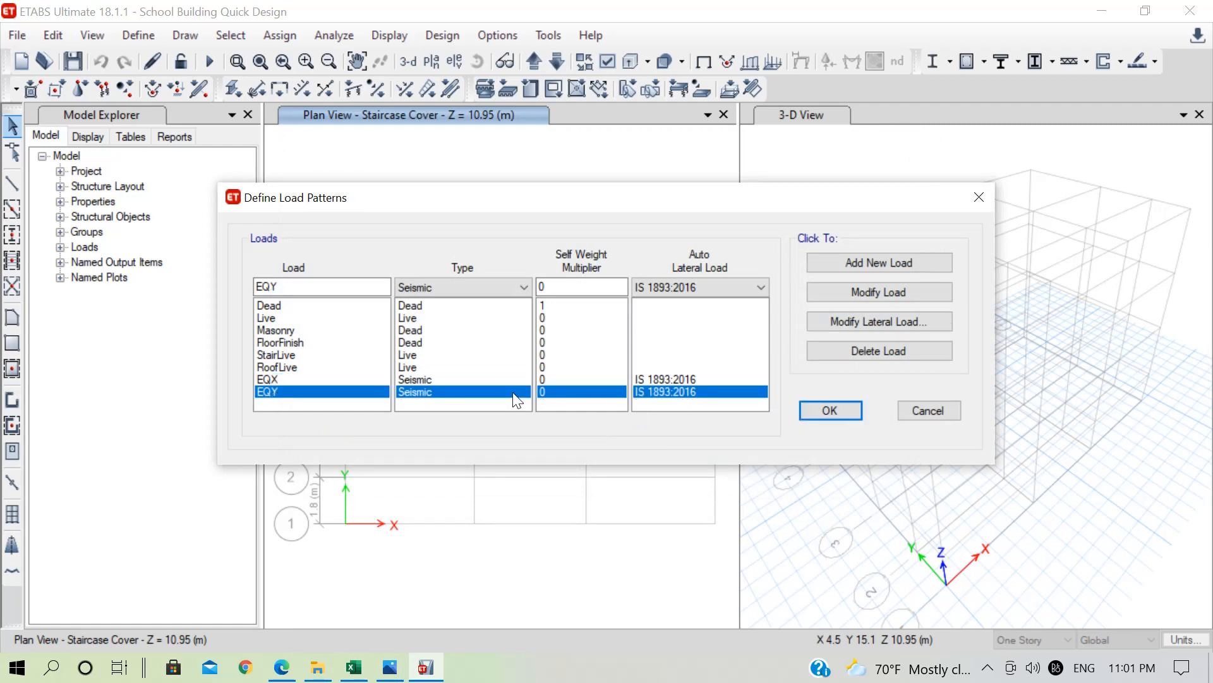
left_click(886, 321)
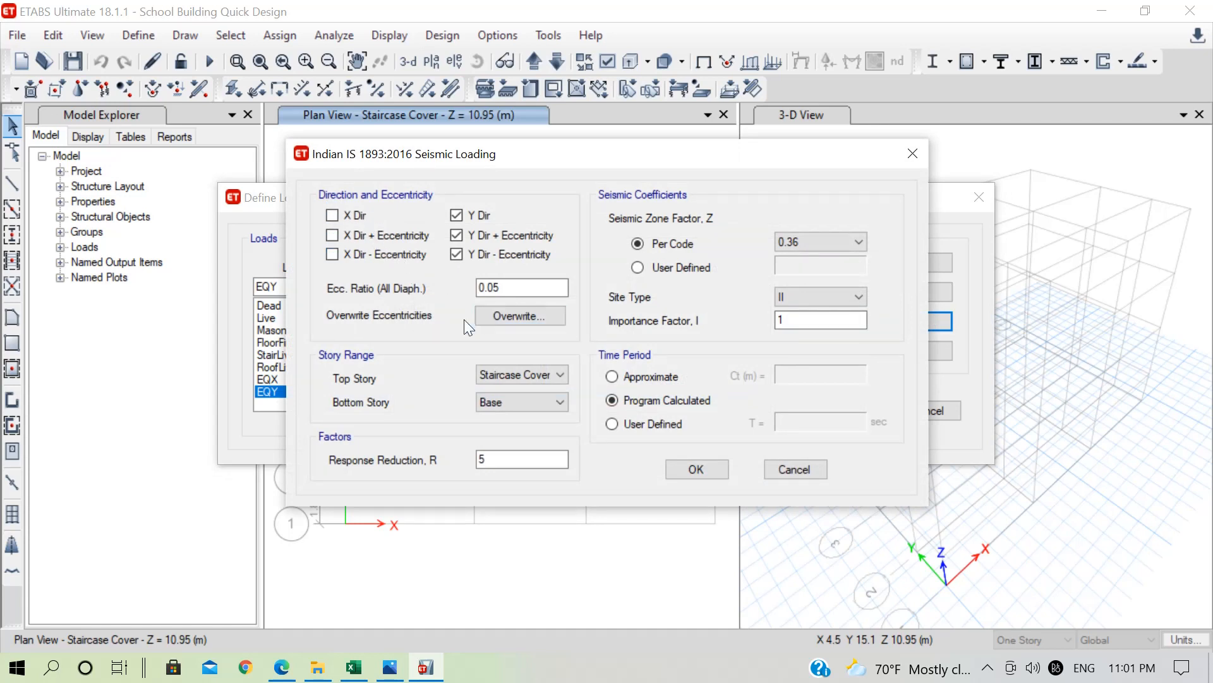
left_click(513, 399)
left_click(529, 454)
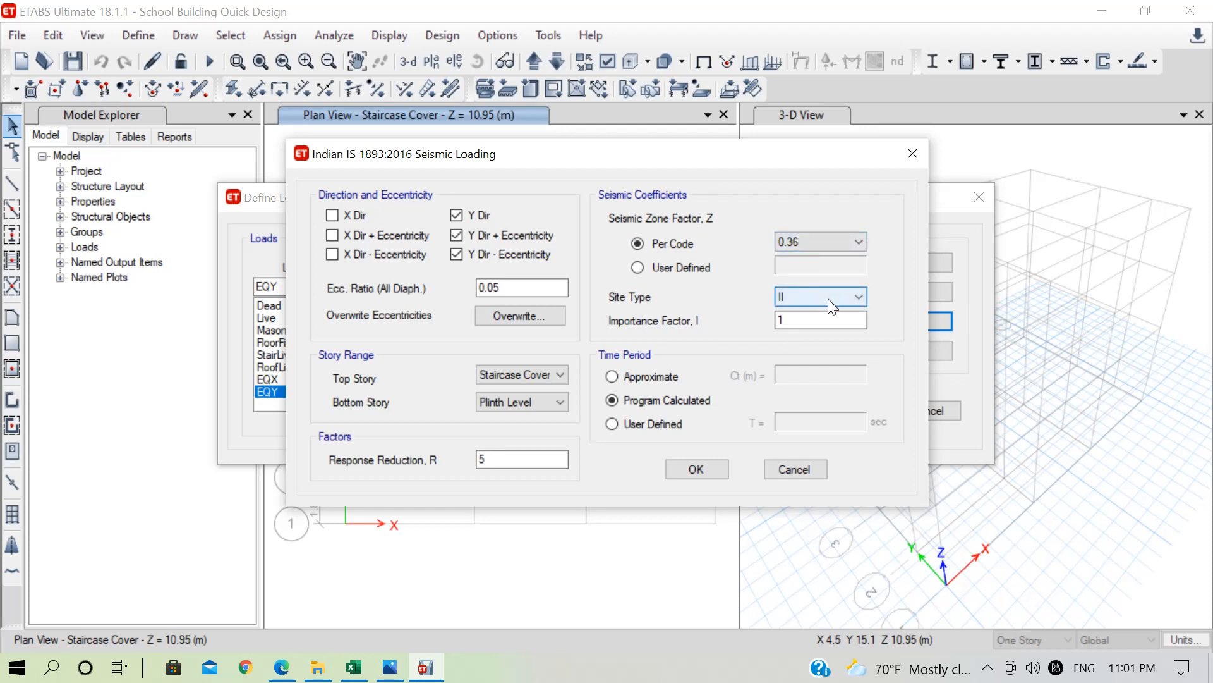
Step: Set EQY's importance factor to 1.5 and its user-defined time period to 0.3897 sec, and accept the load patterns
left_click(802, 321)
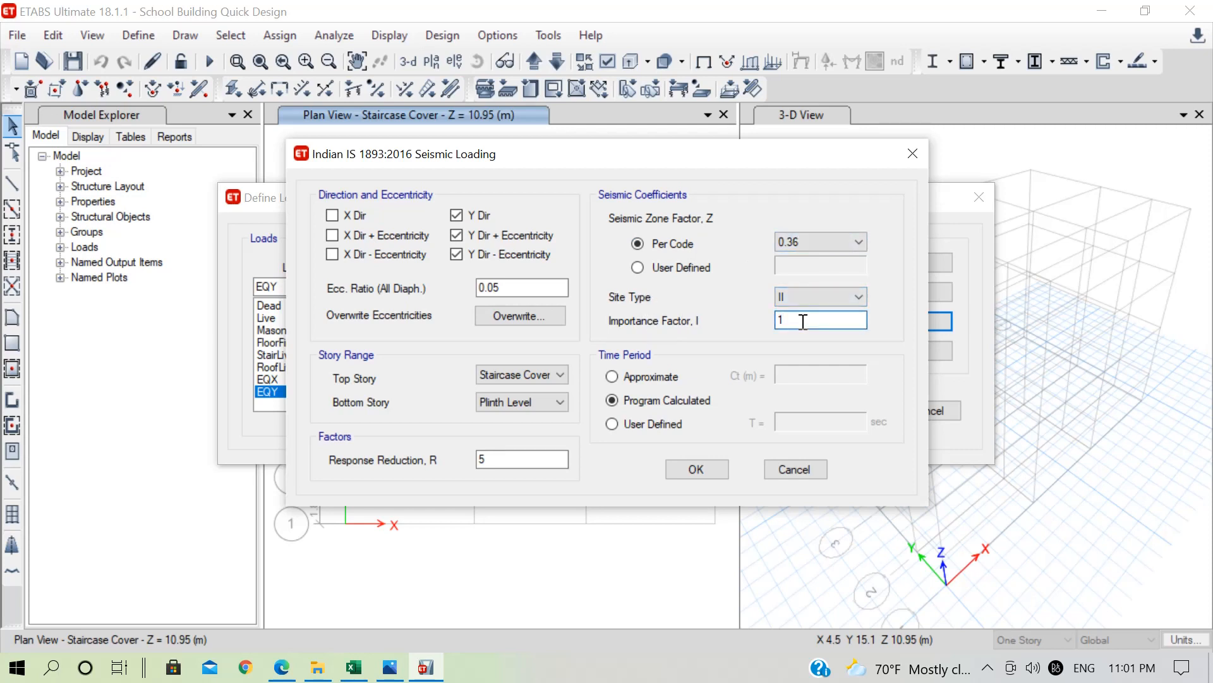
type(".5")
left_click(634, 423)
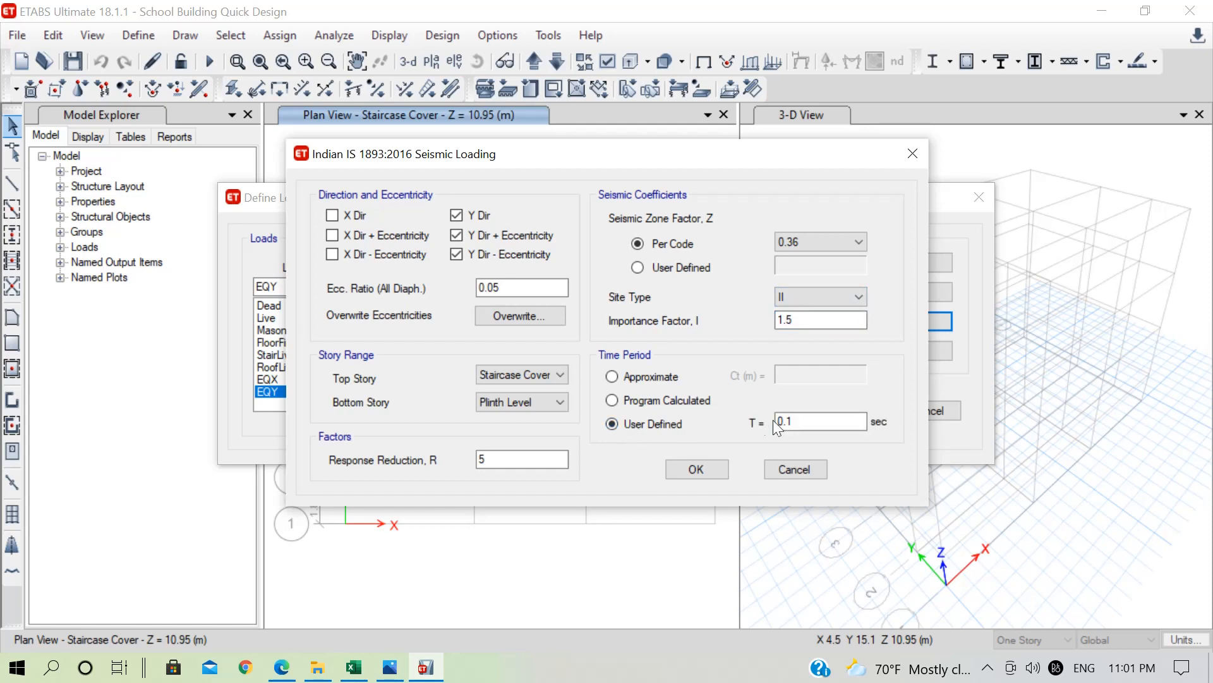
left_click(806, 422)
type("3897")
left_click(708, 466)
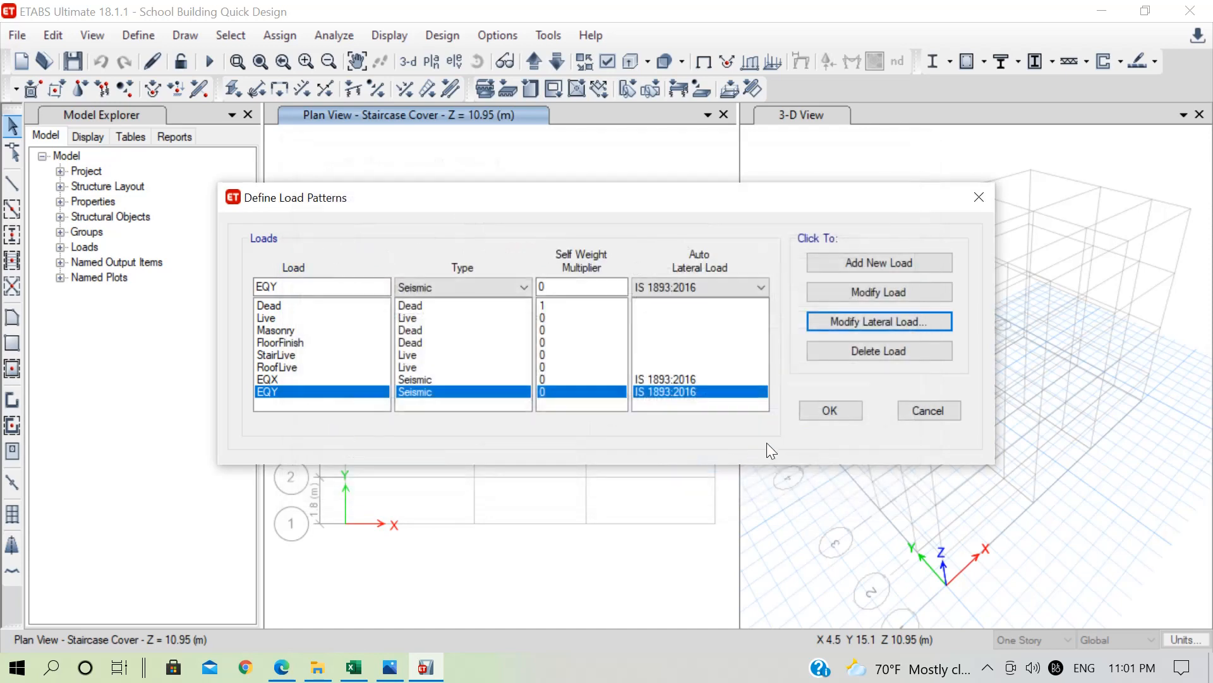
left_click(828, 411)
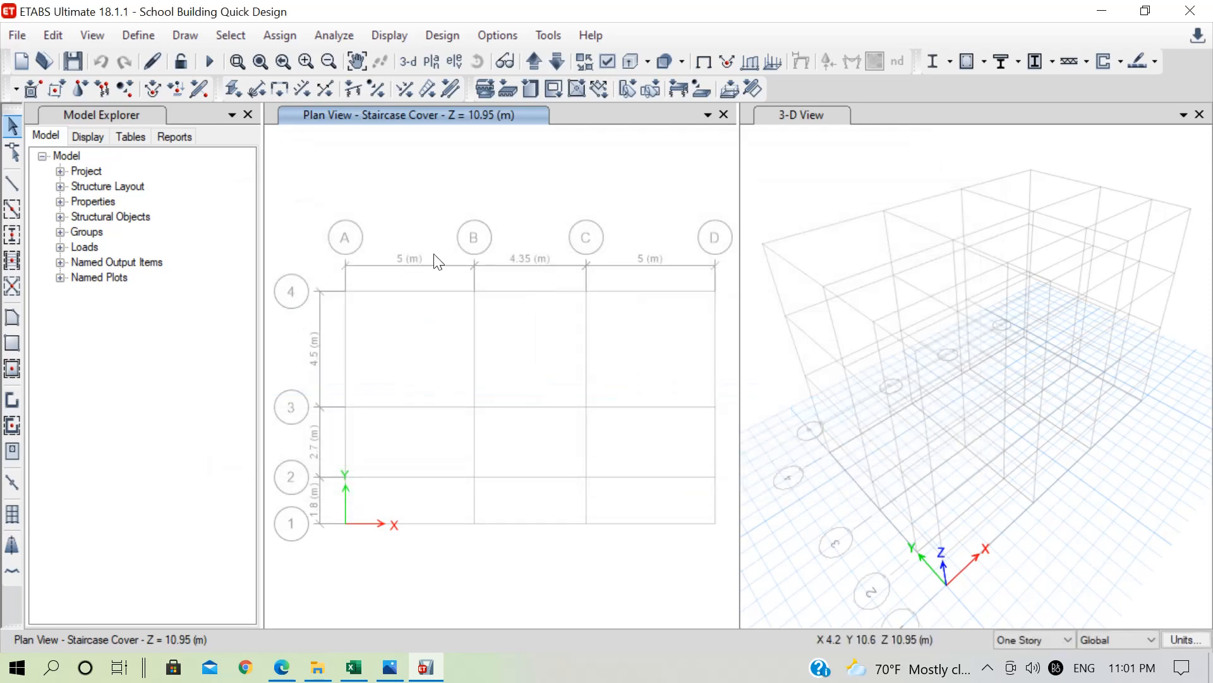
Step: Add the default load combinations for Concrete Frame Design, converted to editable user combinations
left_click(129, 36)
left_click(339, 512)
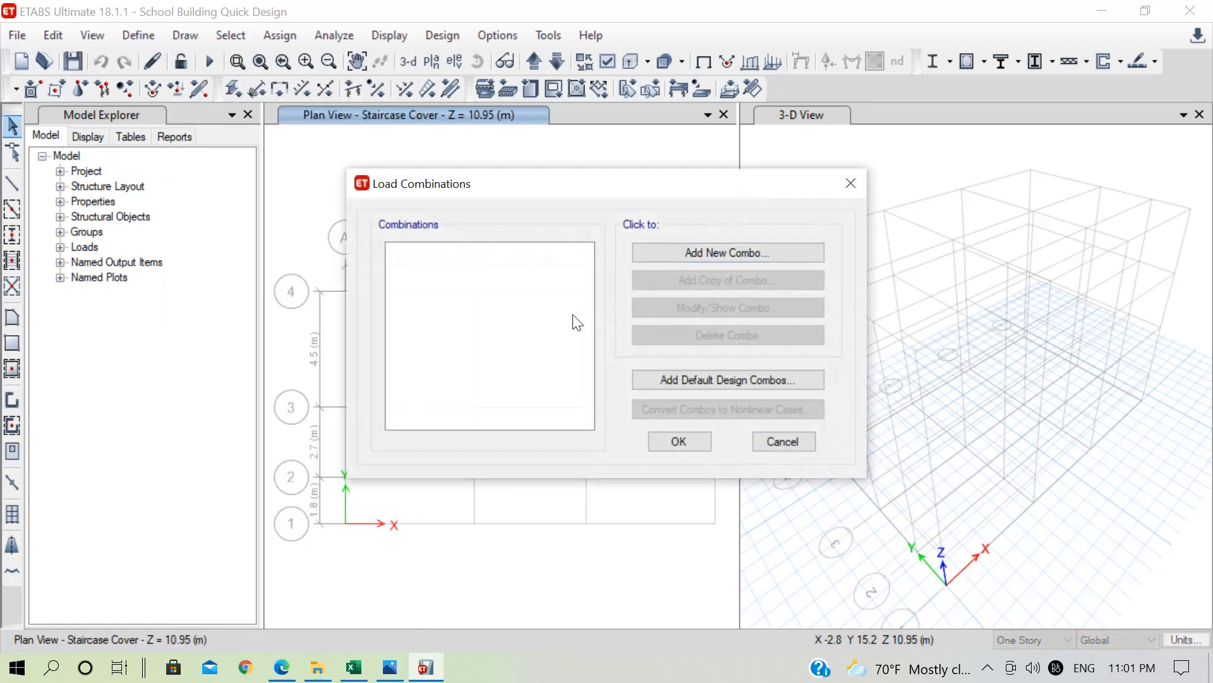
left_click(751, 376)
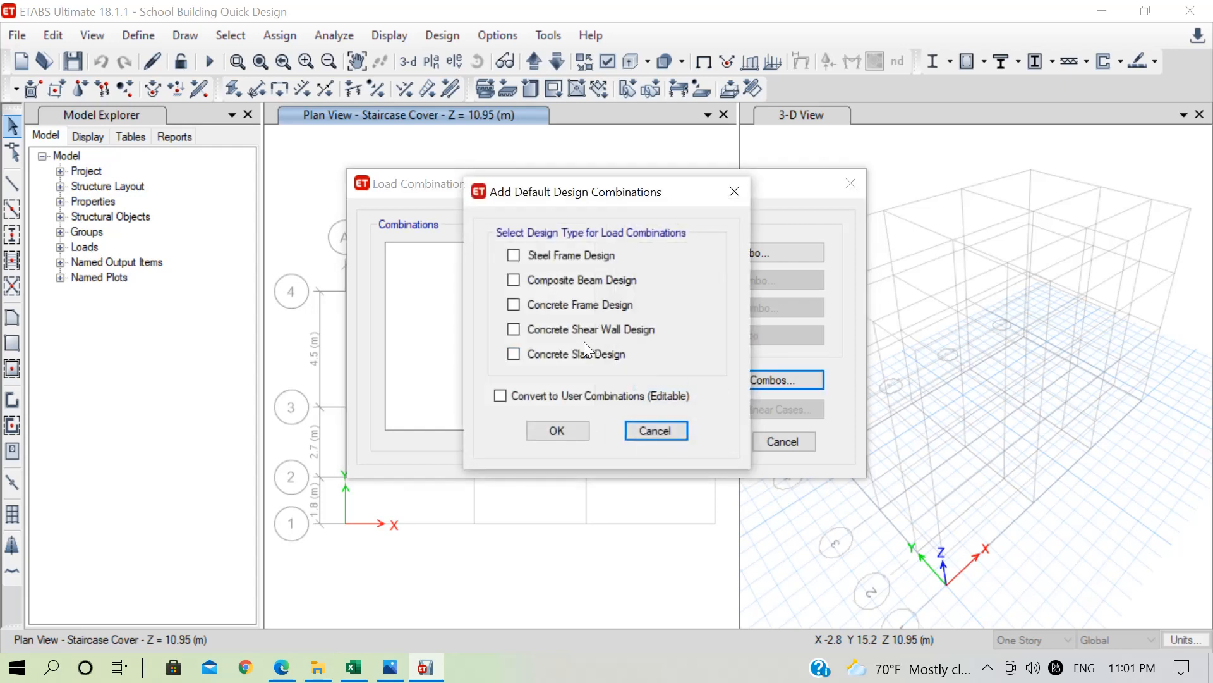
left_click(549, 304)
left_click(526, 396)
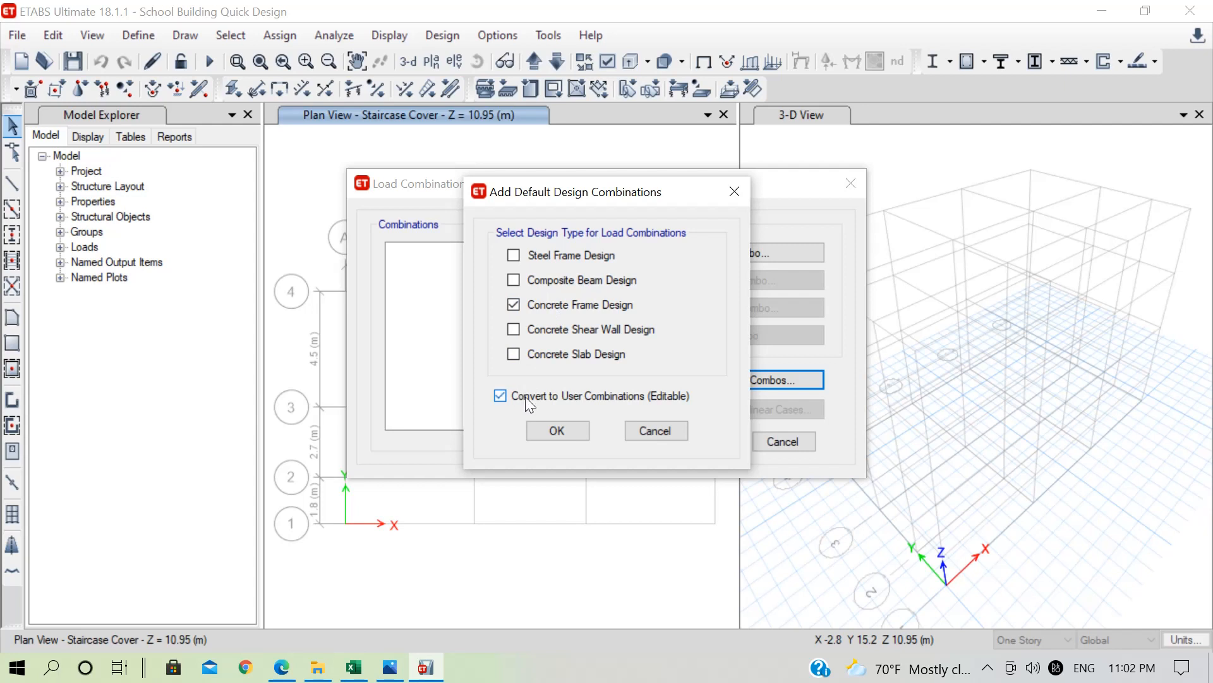
left_click(565, 430)
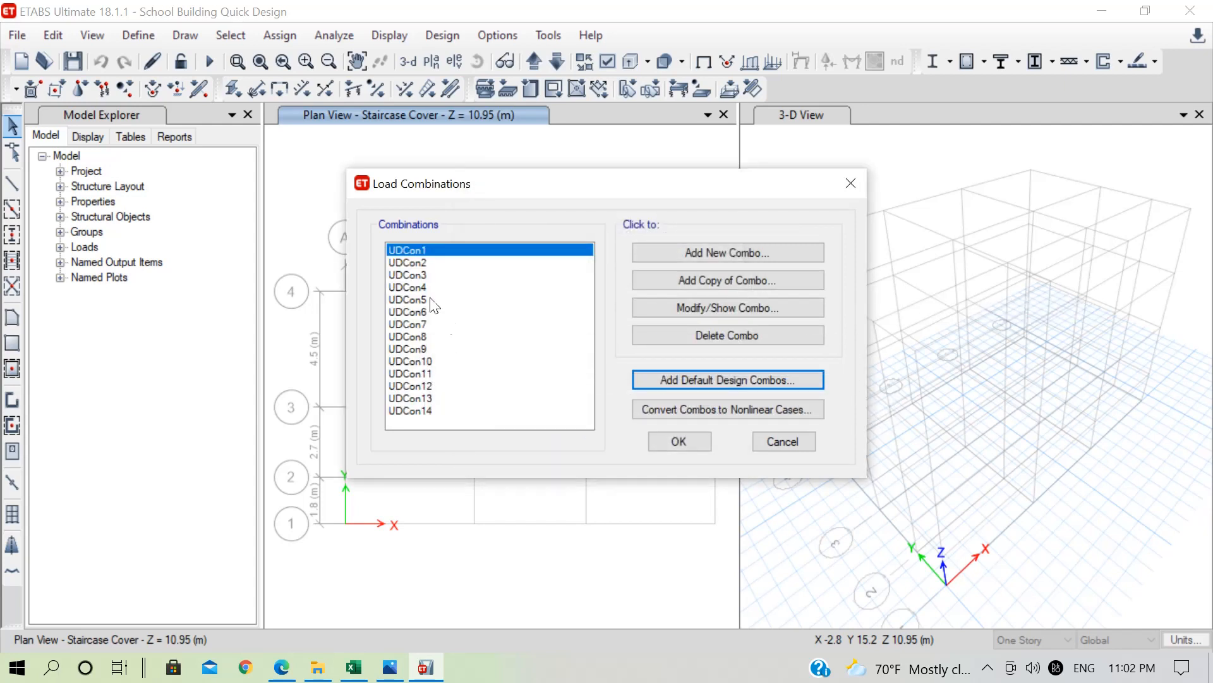
Step: Review the load names and scale factors of combination UDCon5, leaving it without changes
mouse_move(425, 302)
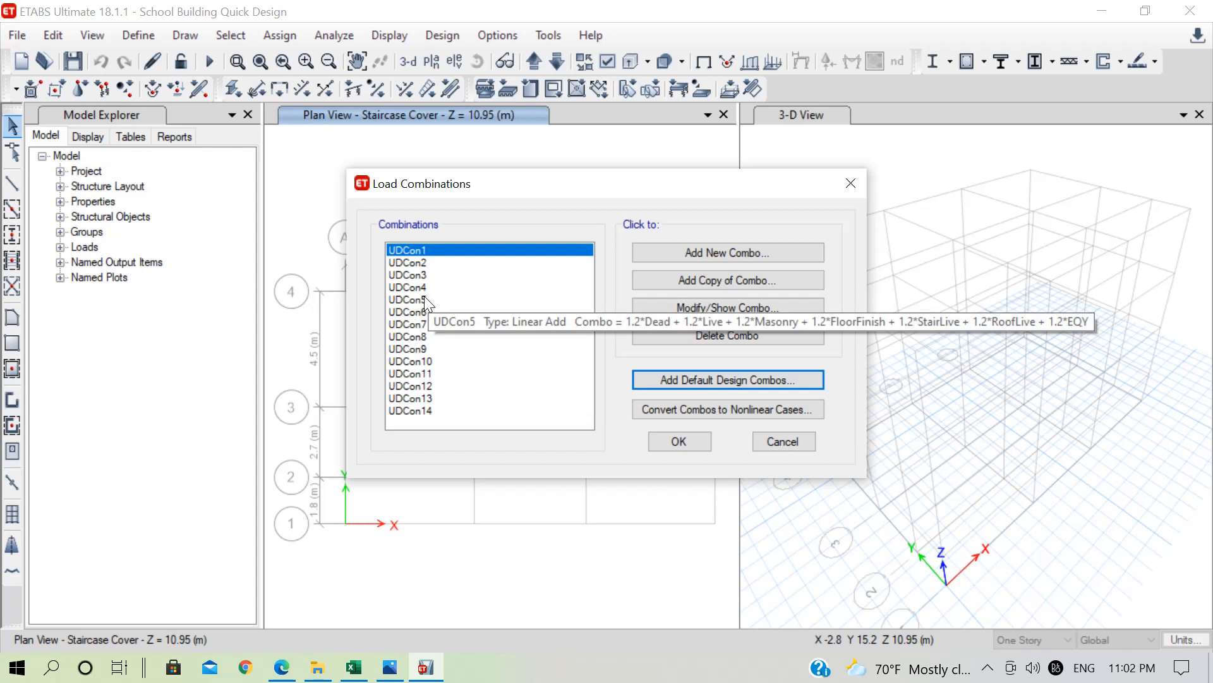
left_click(426, 302)
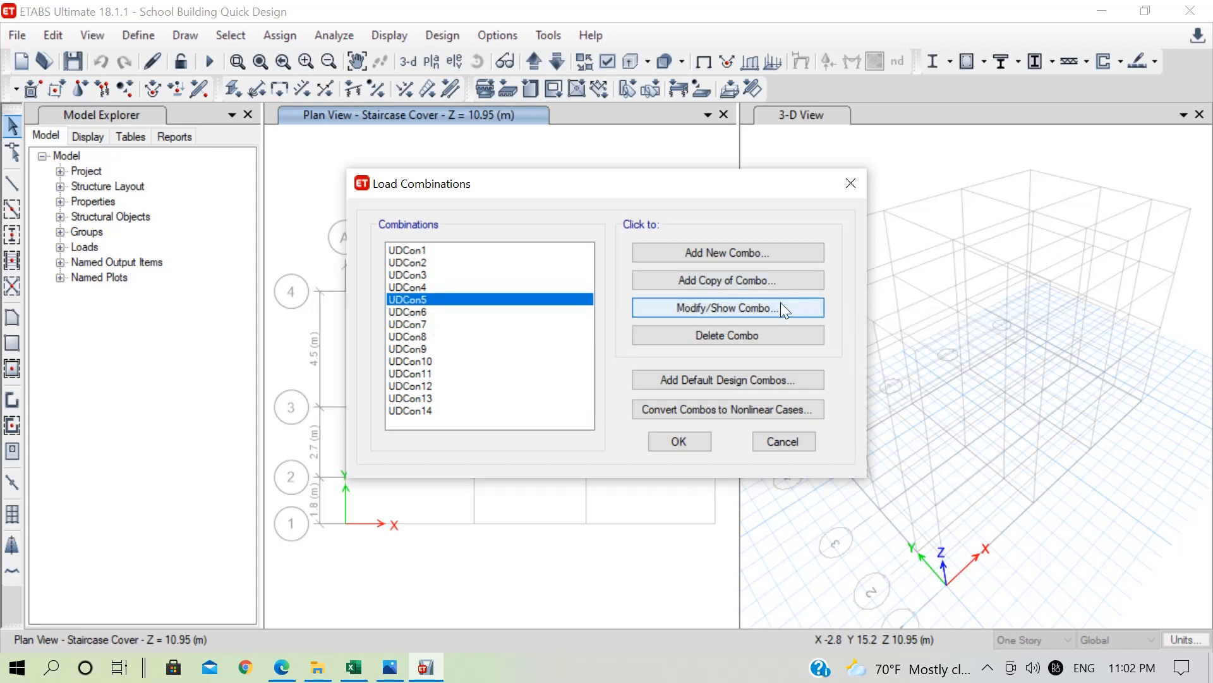
left_click(753, 307)
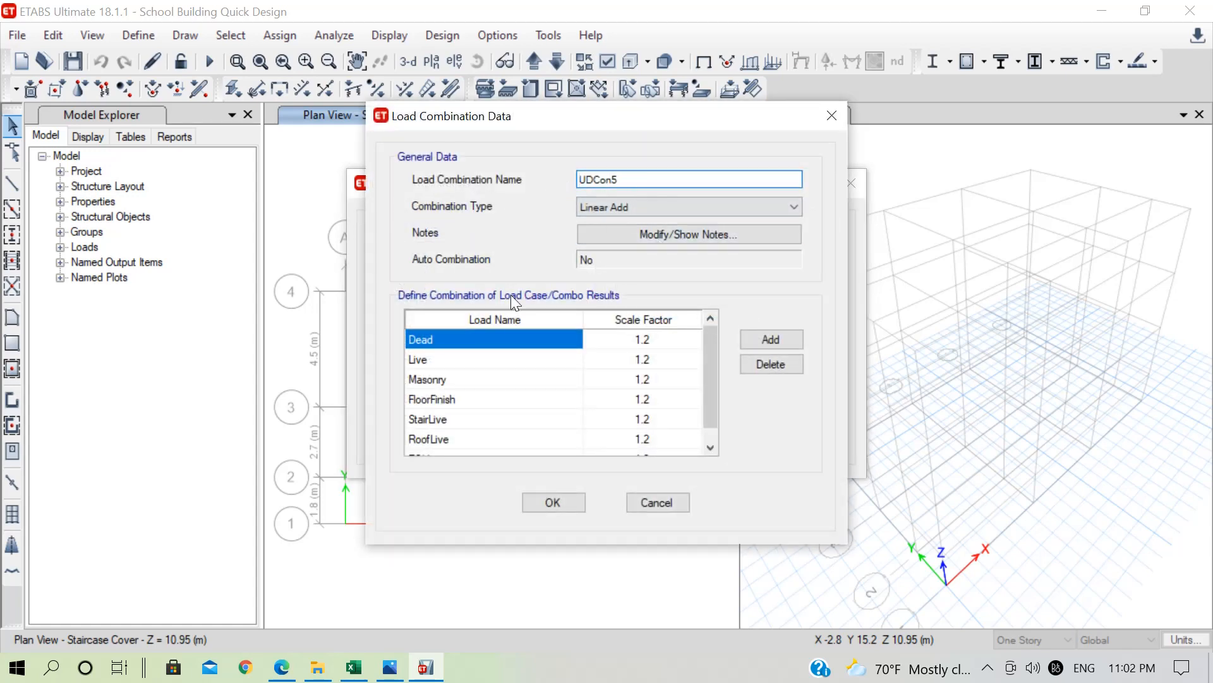
scroll(598, 379, "down", 1)
scroll(598, 379, "up", 1)
scroll(474, 378, "down", 1)
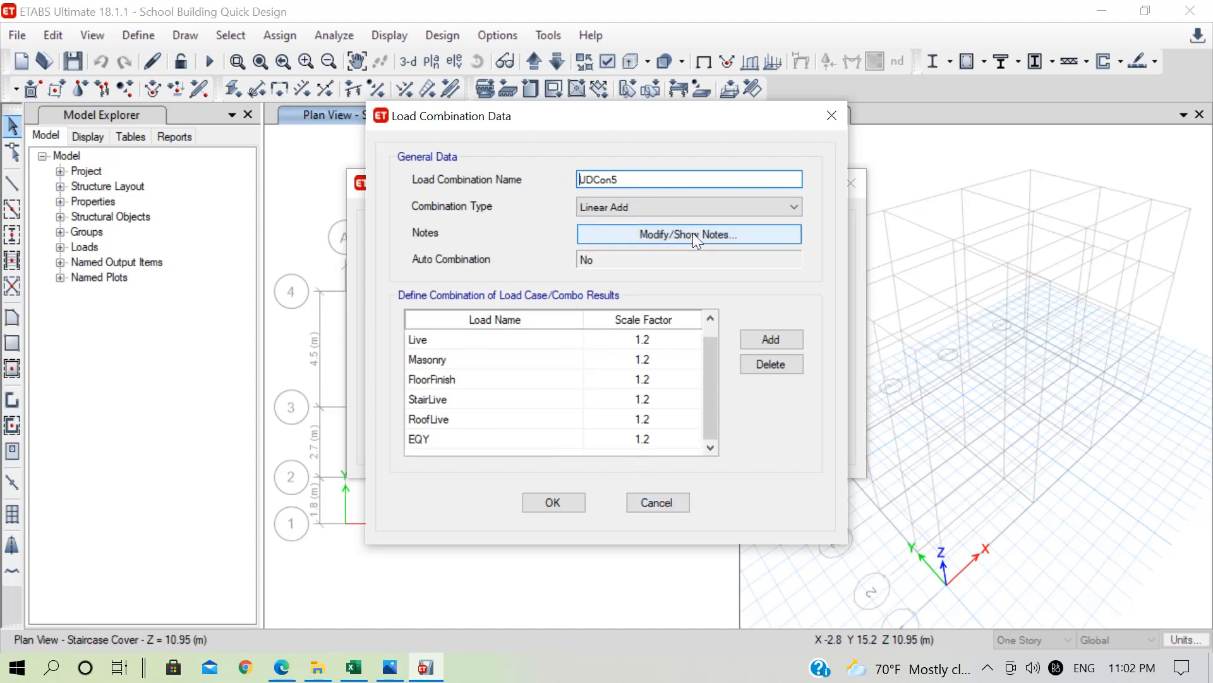
left_click(657, 503)
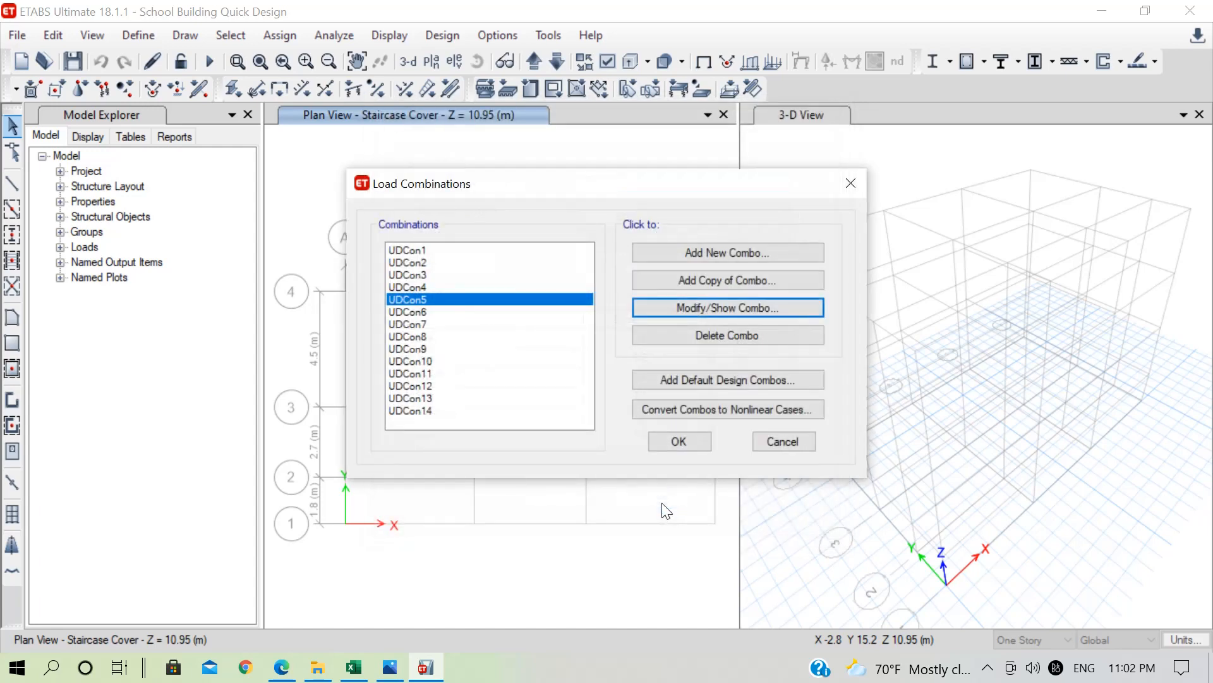
Step: Accept the defined load combinations
left_click(685, 439)
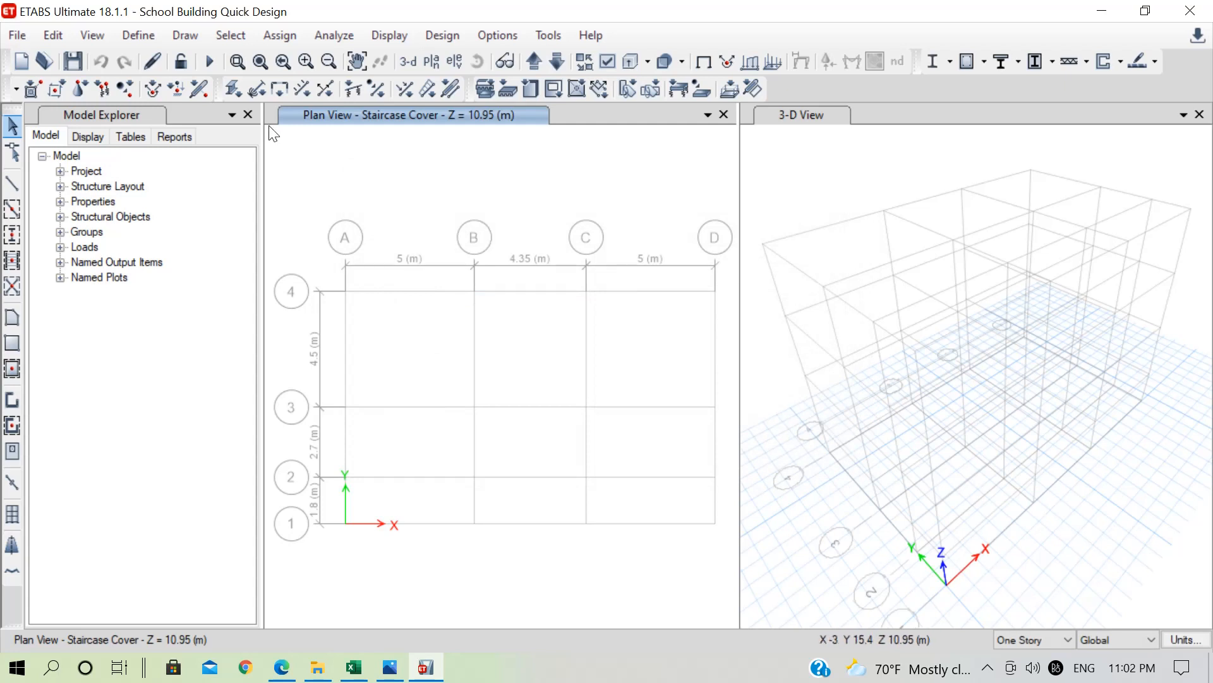
left_click(138, 33)
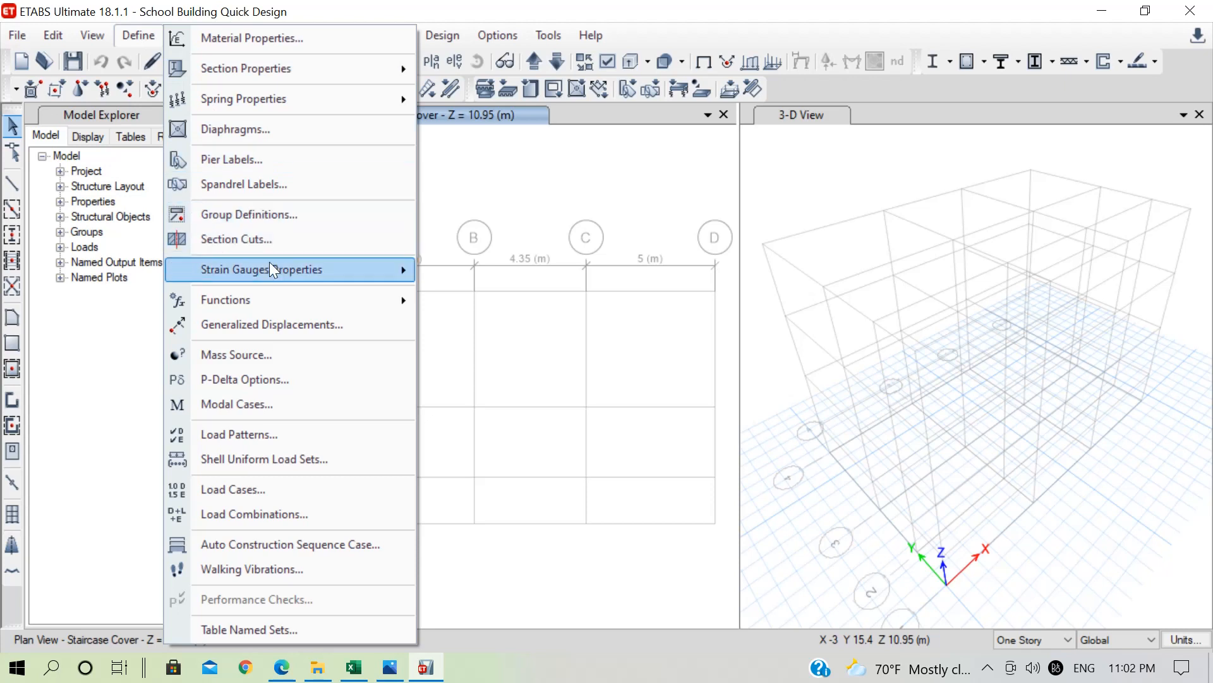
left_click(262, 355)
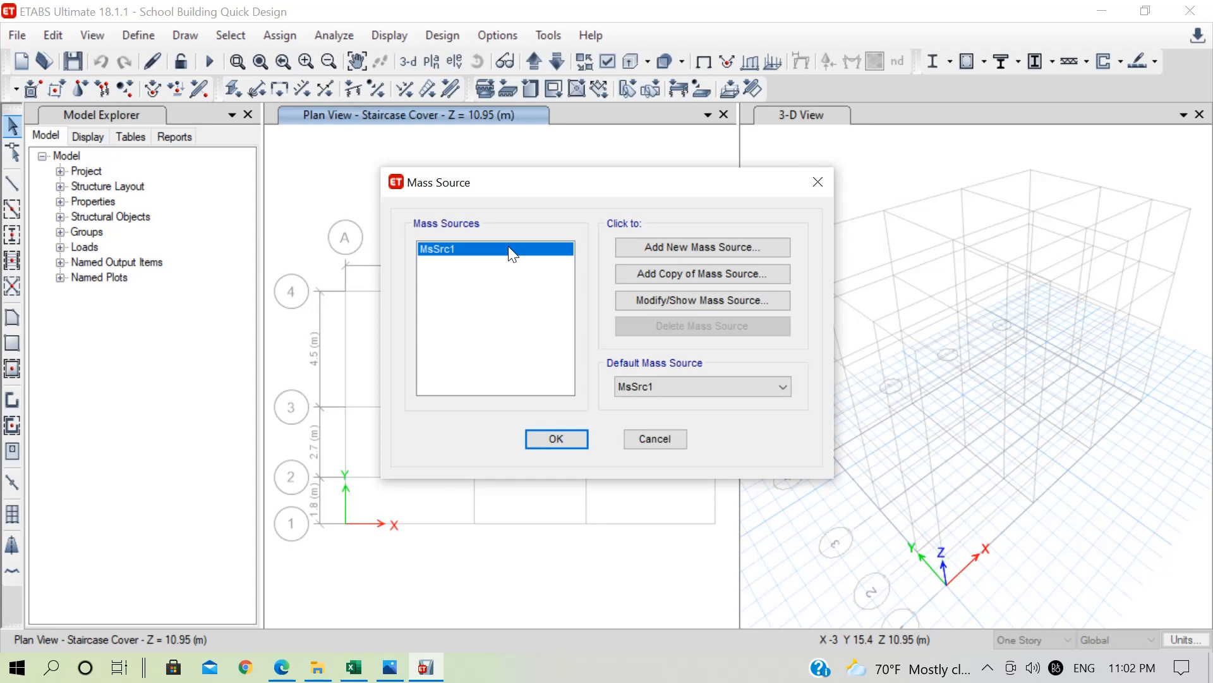
left_click(666, 302)
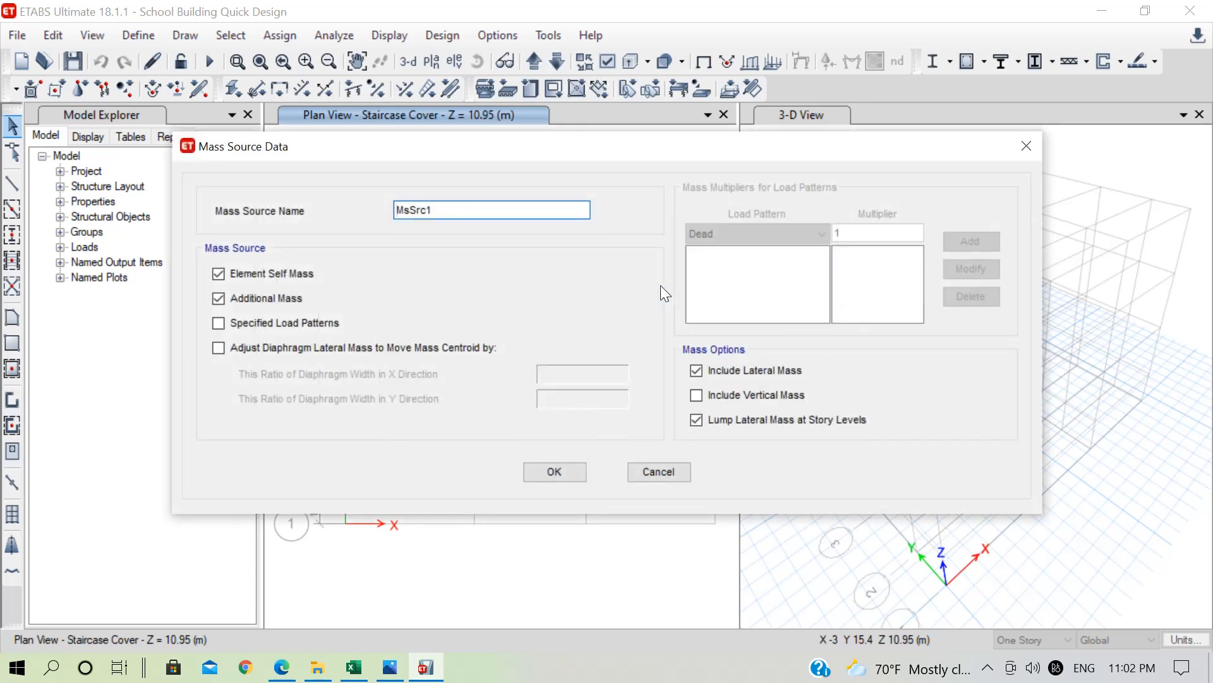
left_click(279, 321)
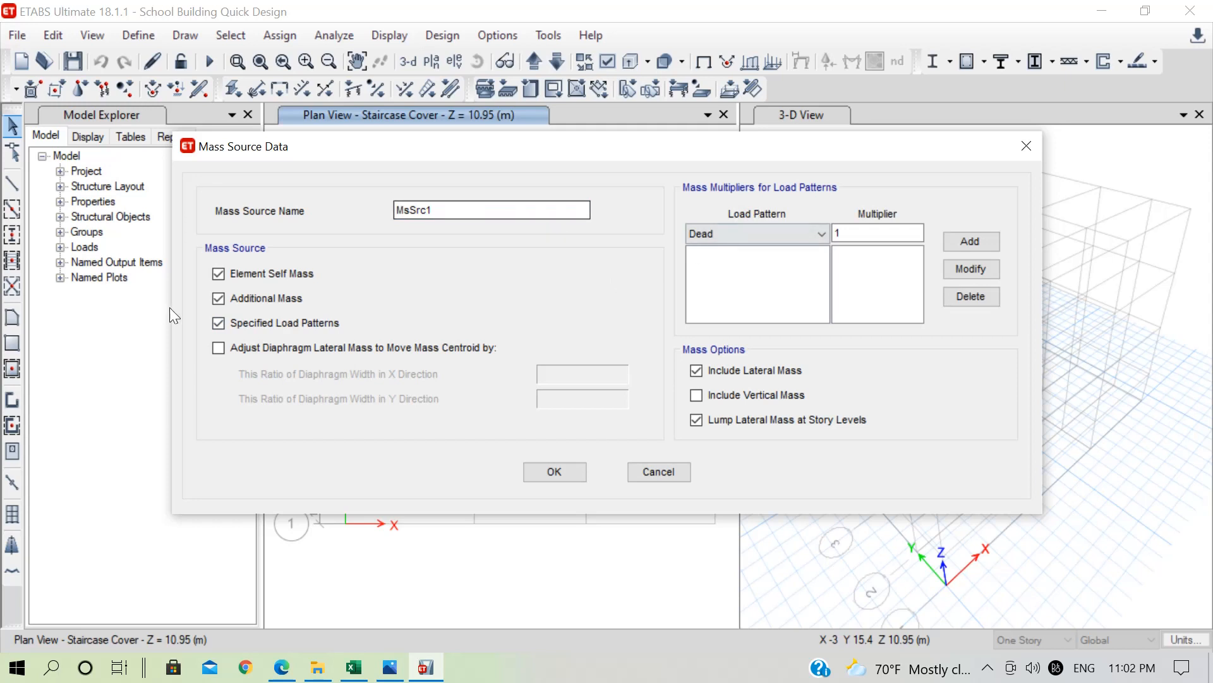
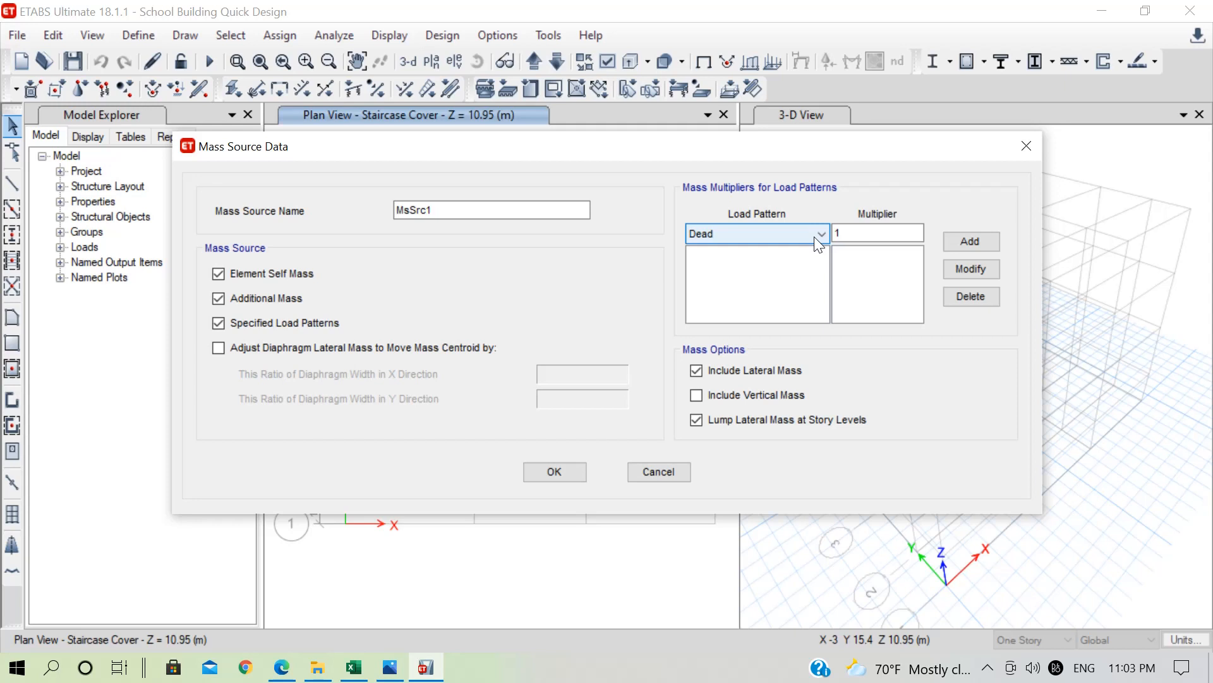
left_click(815, 238)
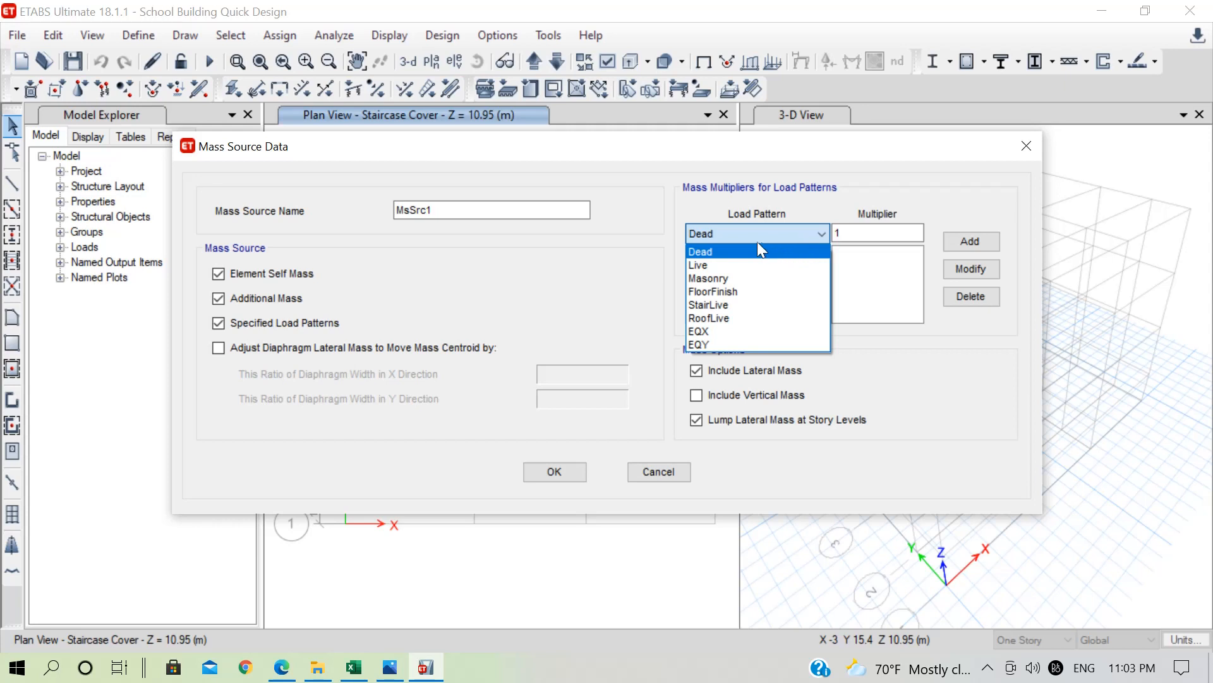
left_click(608, 273)
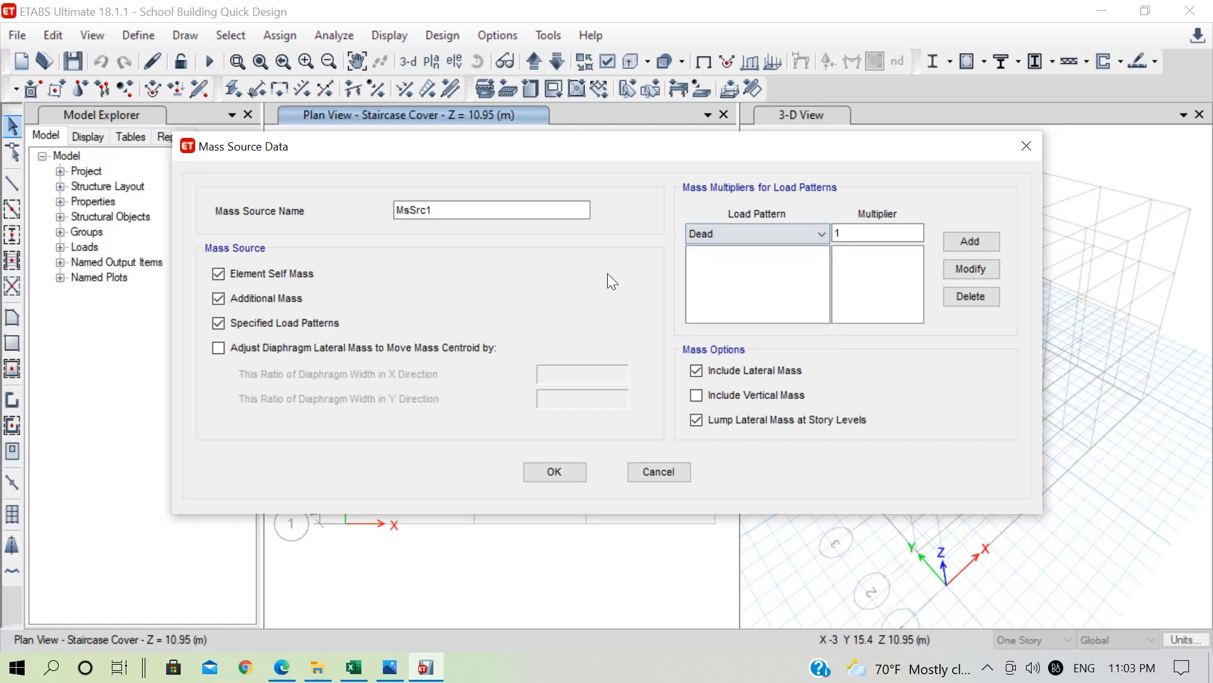
left_click(658, 470)
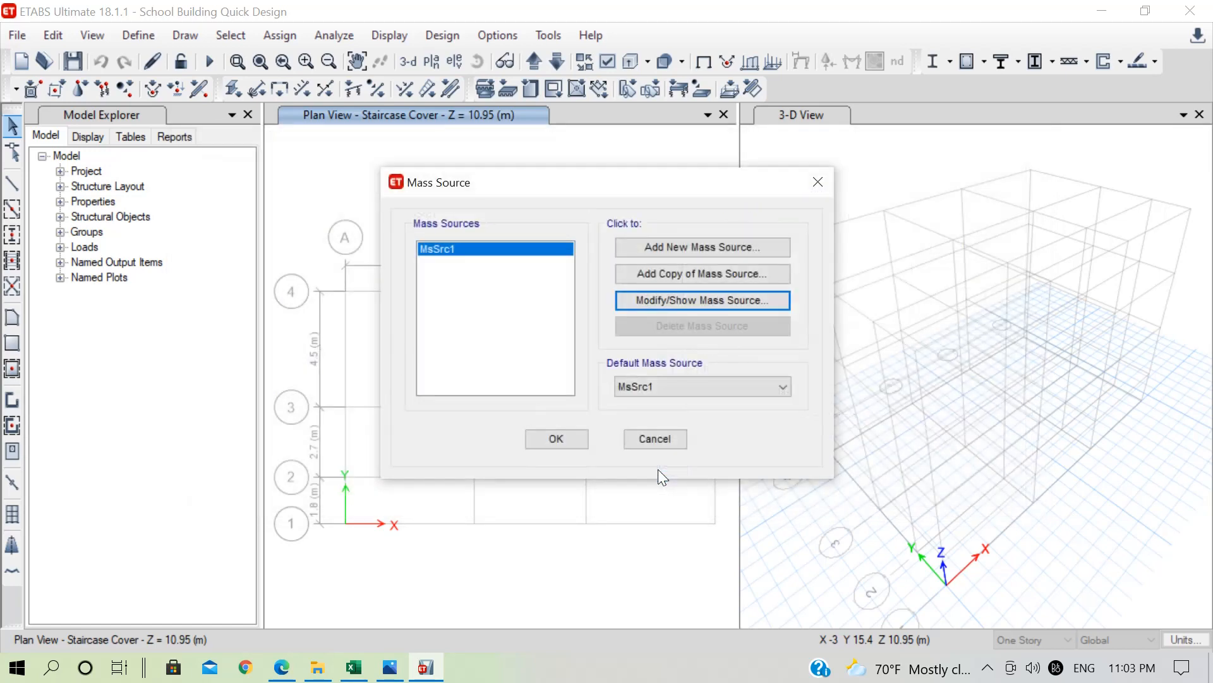
left_click(655, 442)
Step: Rename the Live load pattern as LiveClass
left_click(142, 36)
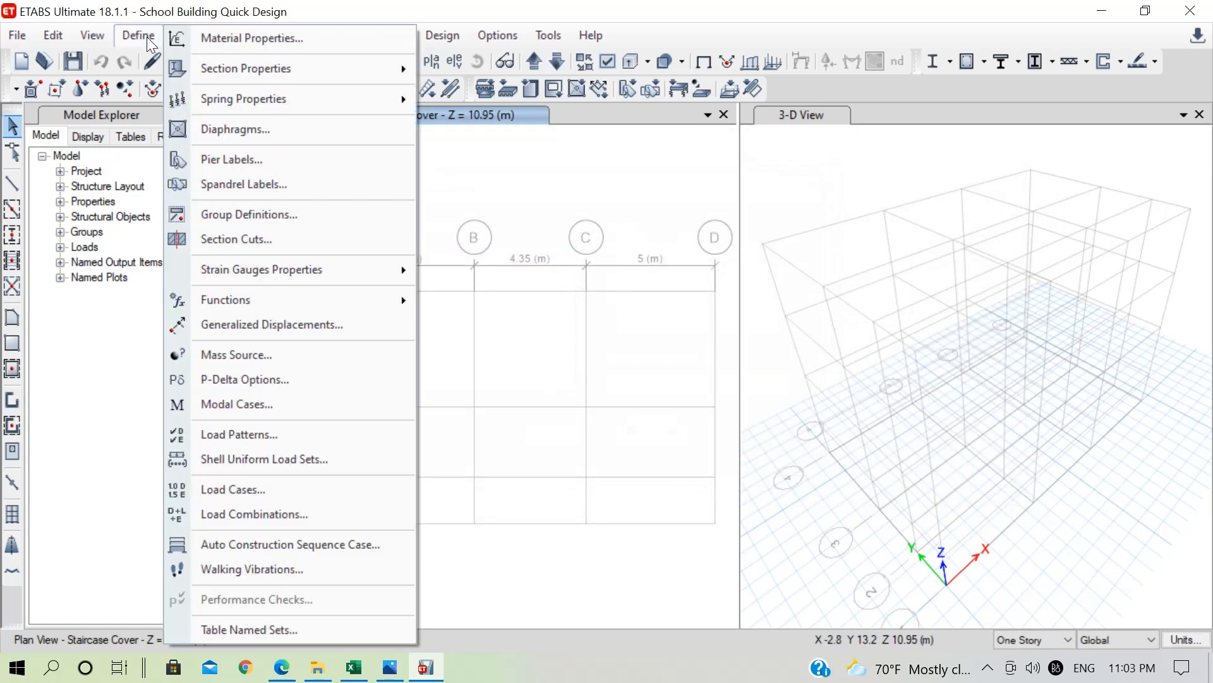
left_click(247, 442)
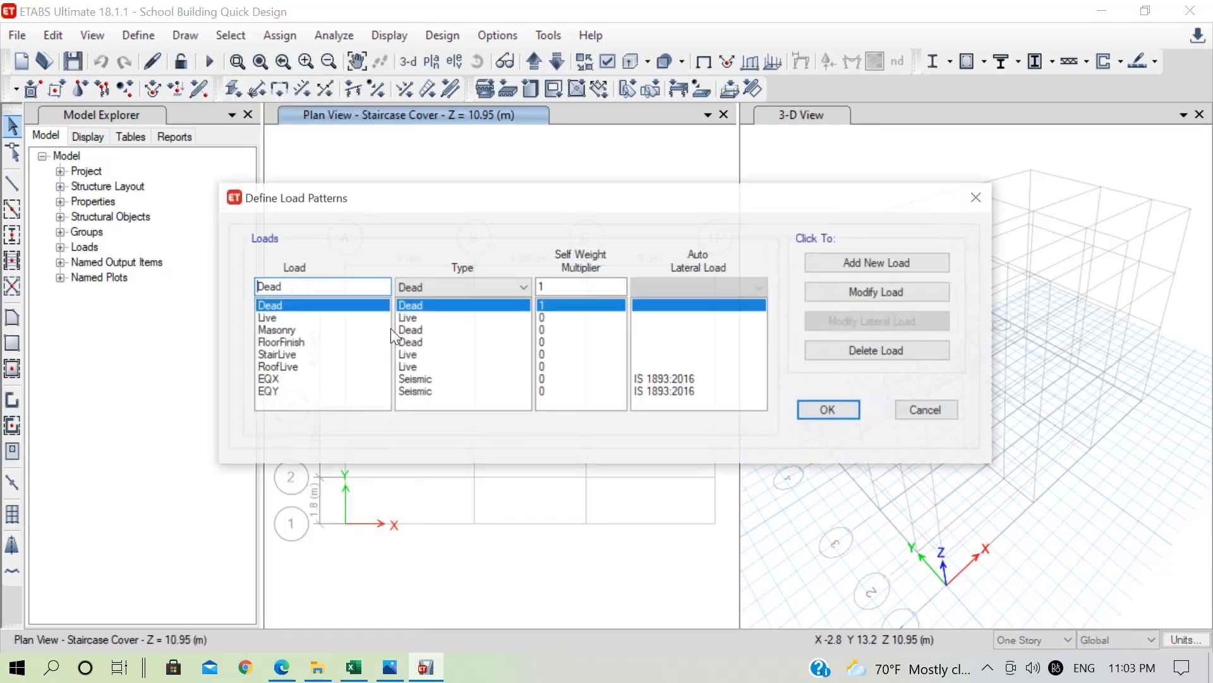
left_click(338, 318)
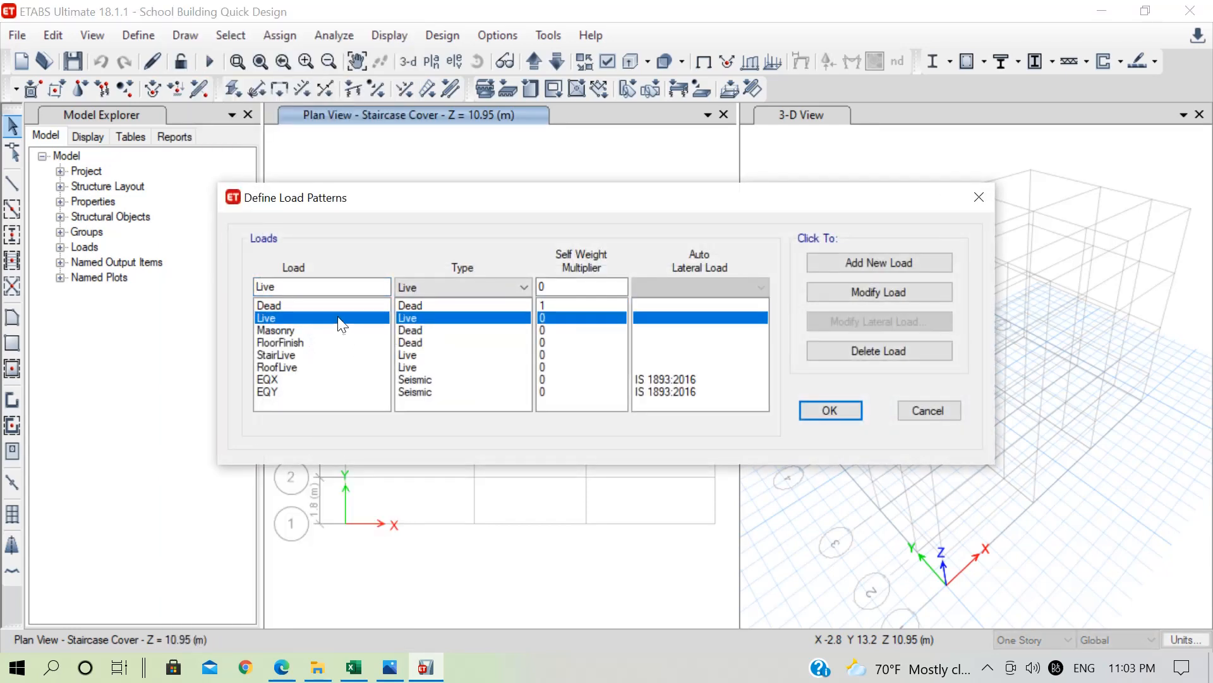
left_click(315, 288)
type("Class")
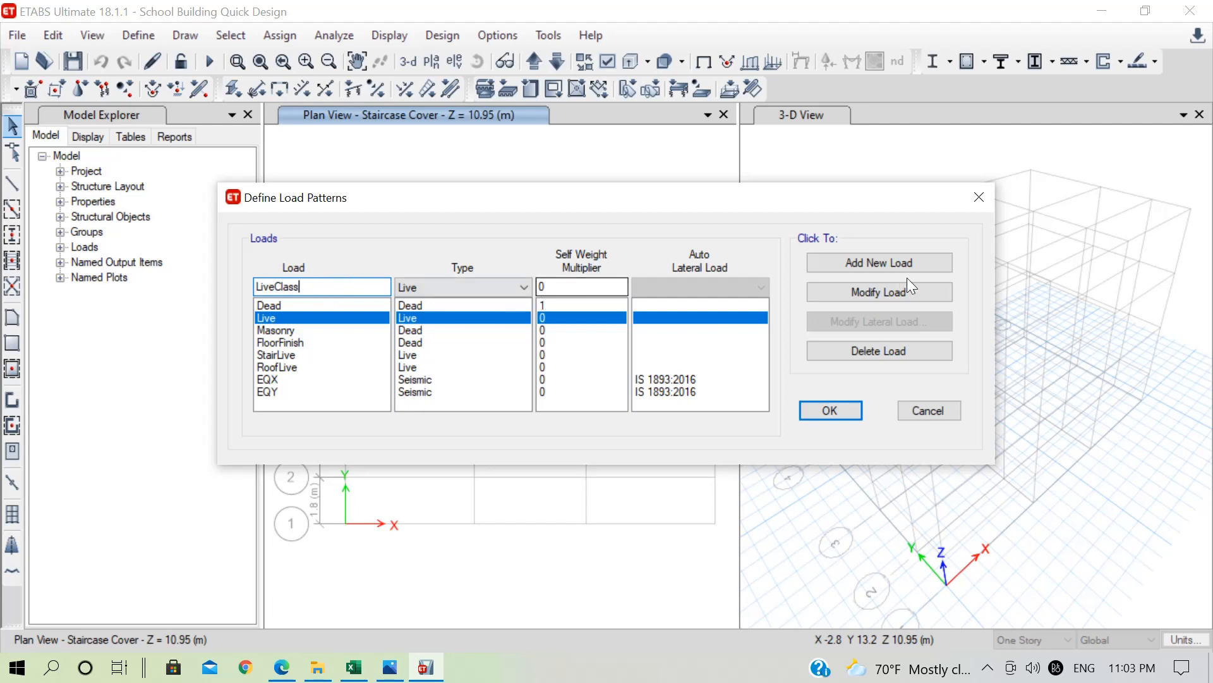
left_click(881, 286)
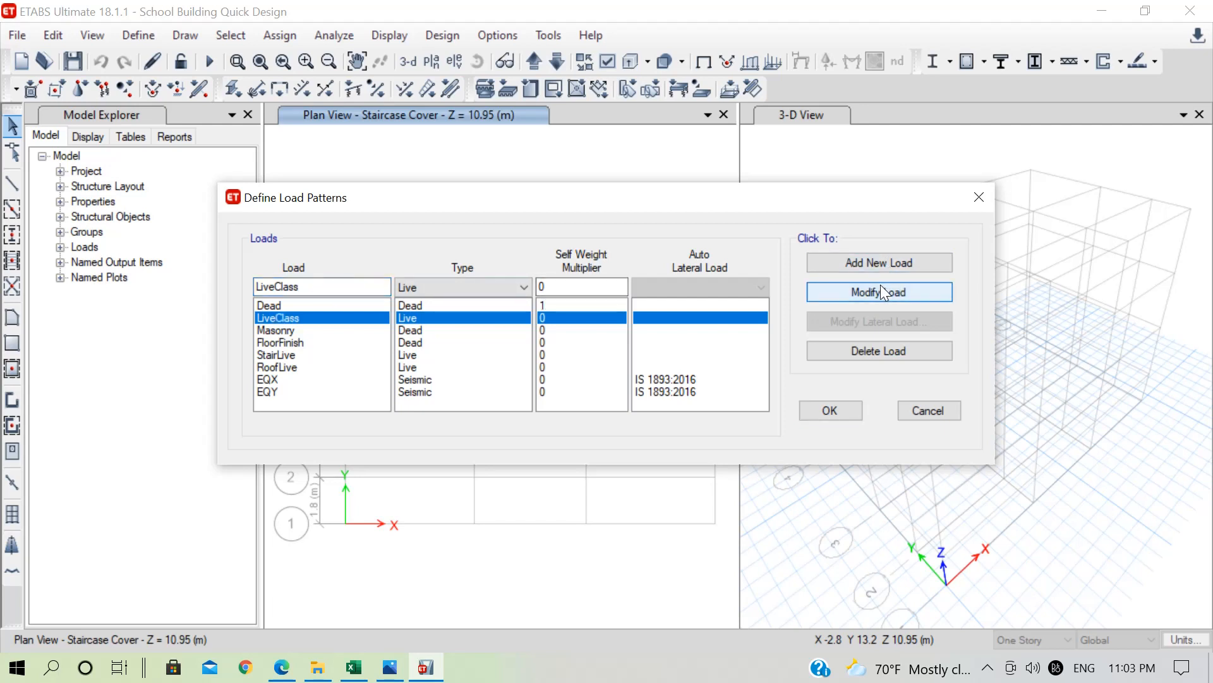
Step: Add a Live-type load pattern named LiveOthers with self-weight multiplier 0 and accept the load patterns
left_click(322, 288)
key("BackSpace")
key("BackSpace")
key("BackSpace")
key("BackSpace")
key("BackSpace")
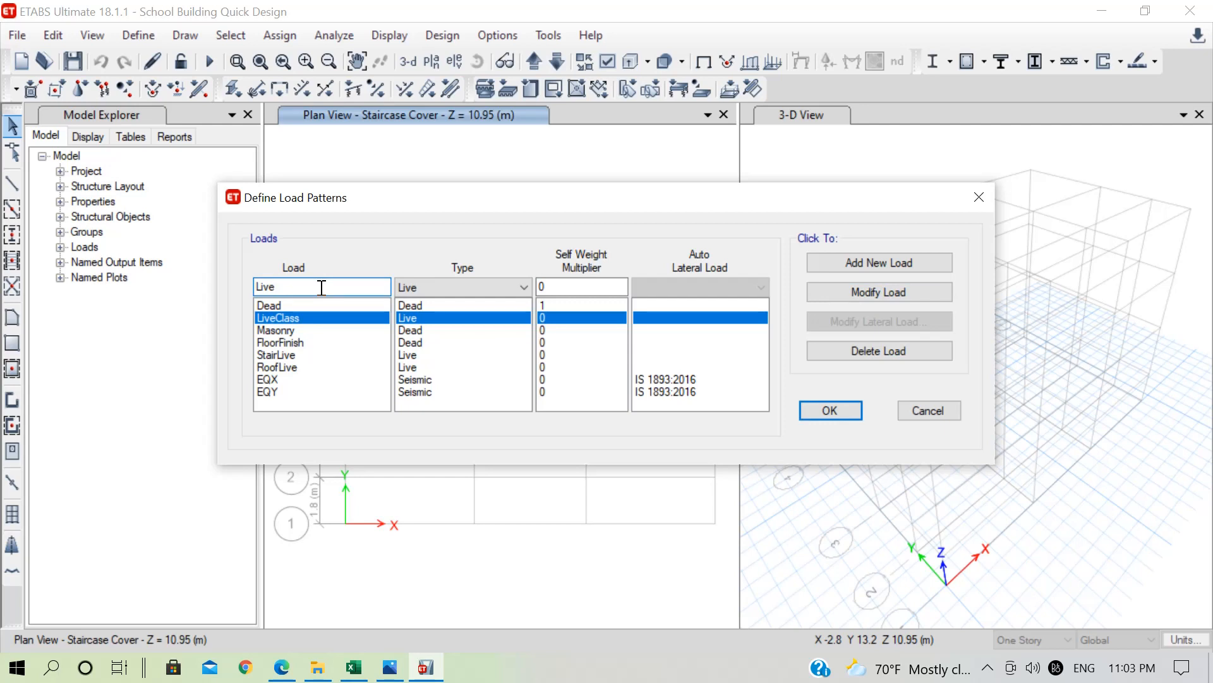
type("Others")
left_click(883, 262)
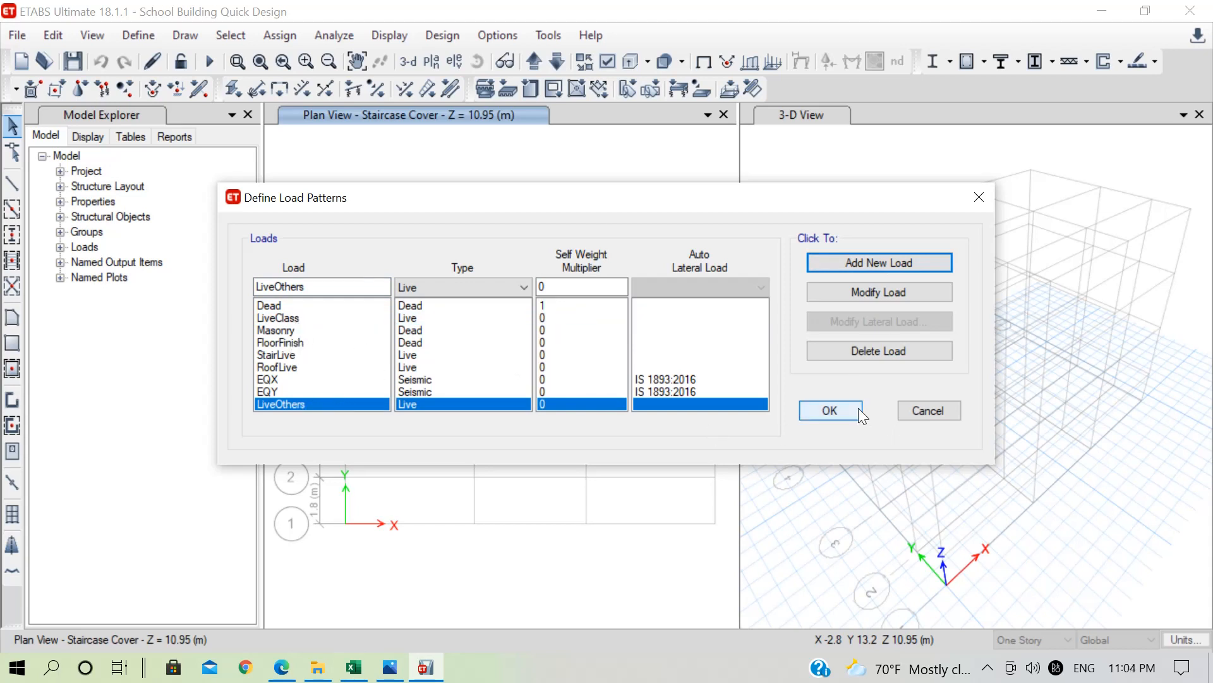
left_click(837, 408)
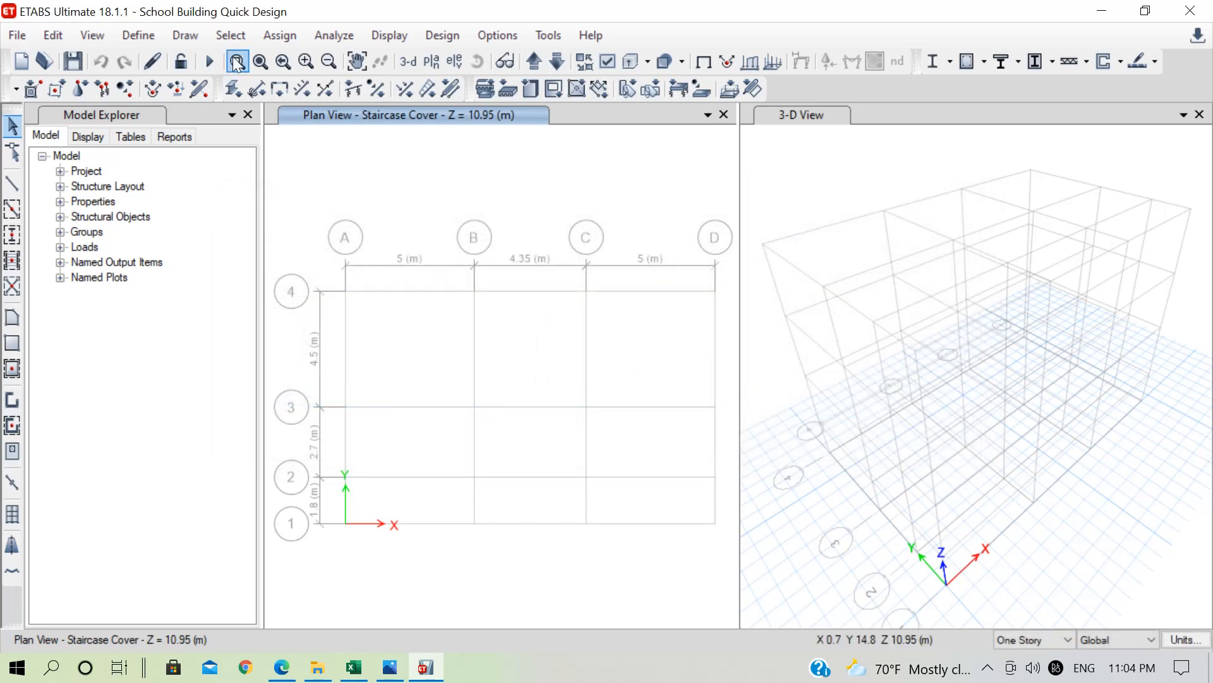
Step: Include specified load patterns in mass source MsSrc1 and add LiveClass with a multiplier of 0.25
left_click(137, 28)
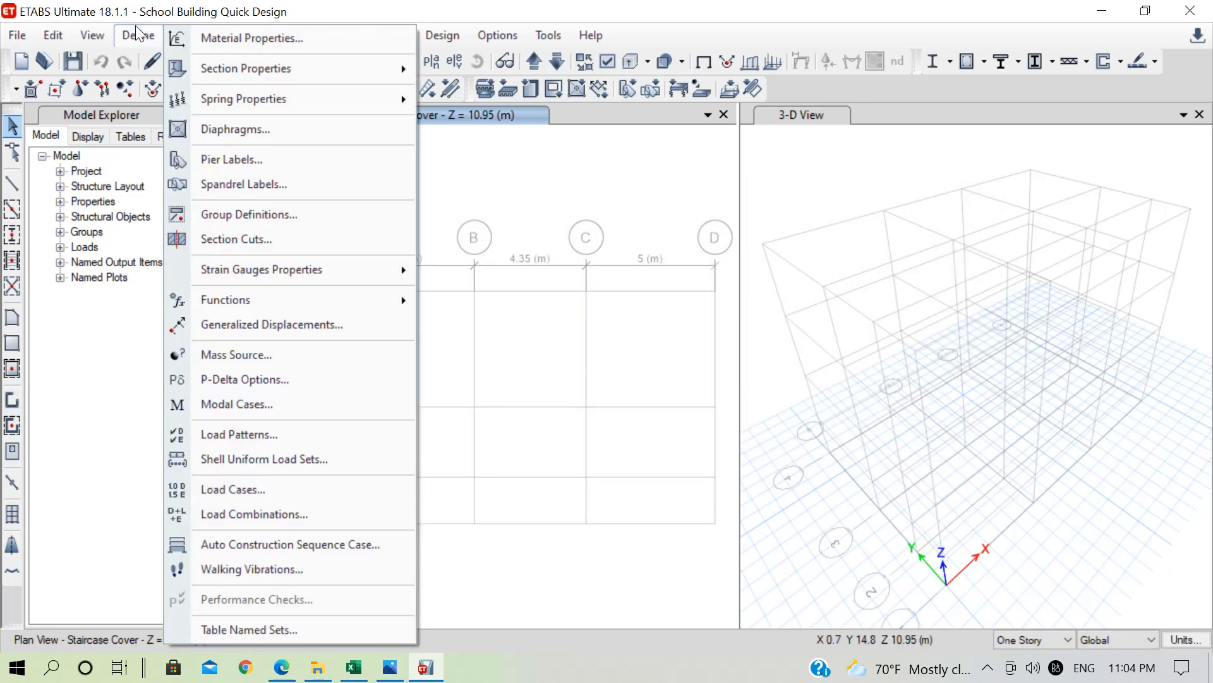
left_click(290, 354)
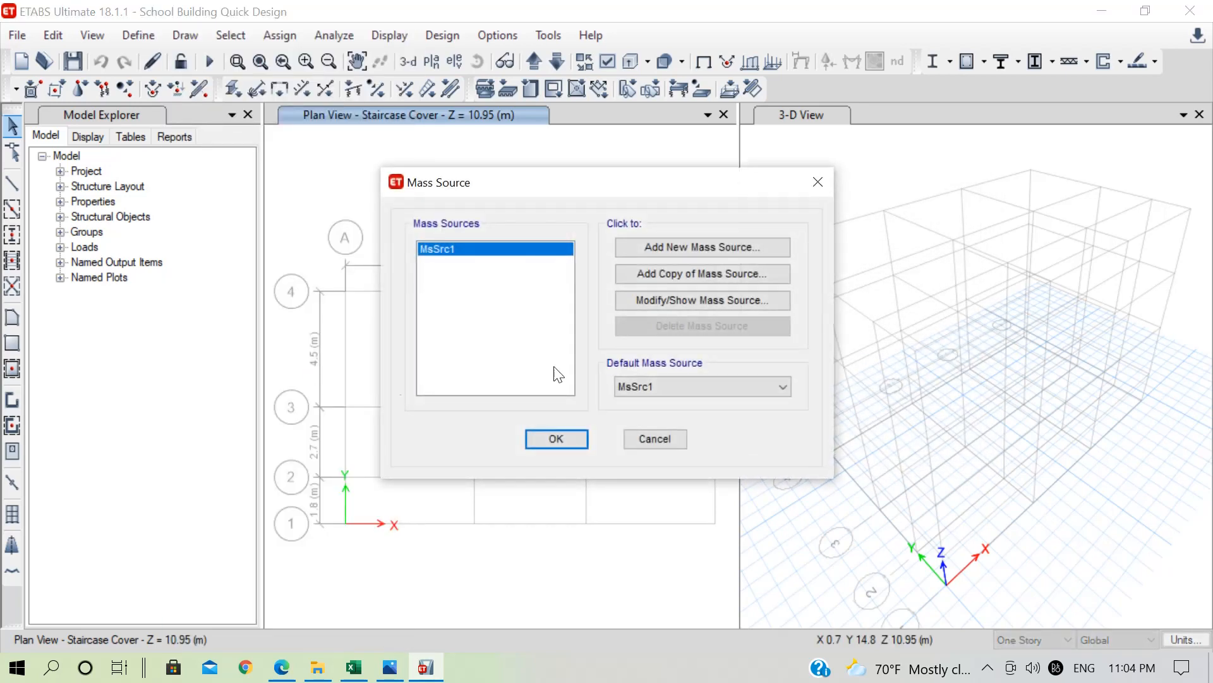
left_click(658, 302)
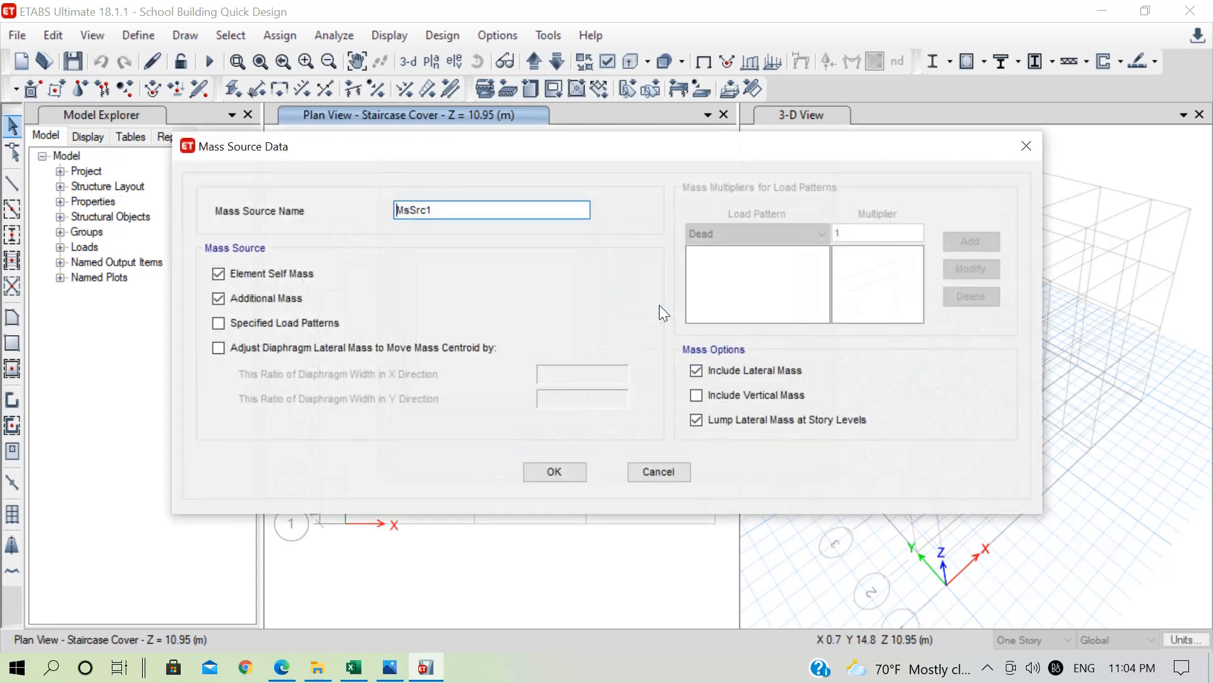
left_click(275, 321)
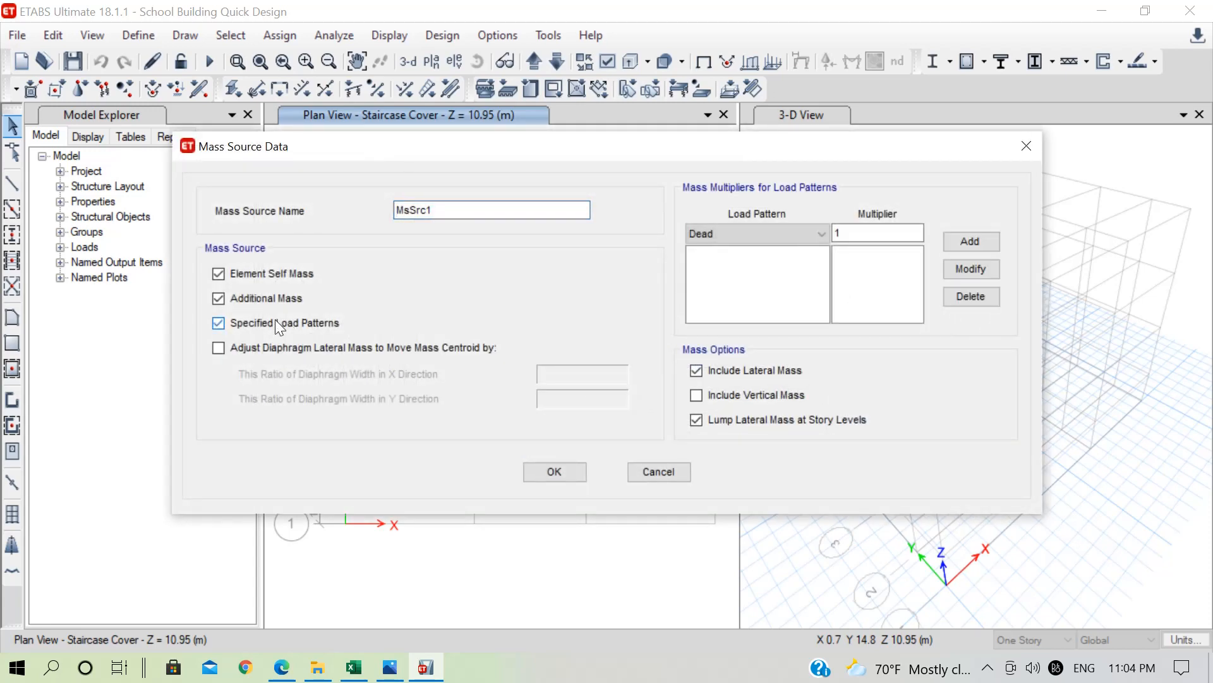
left_click(786, 234)
left_click(733, 264)
left_click(860, 230)
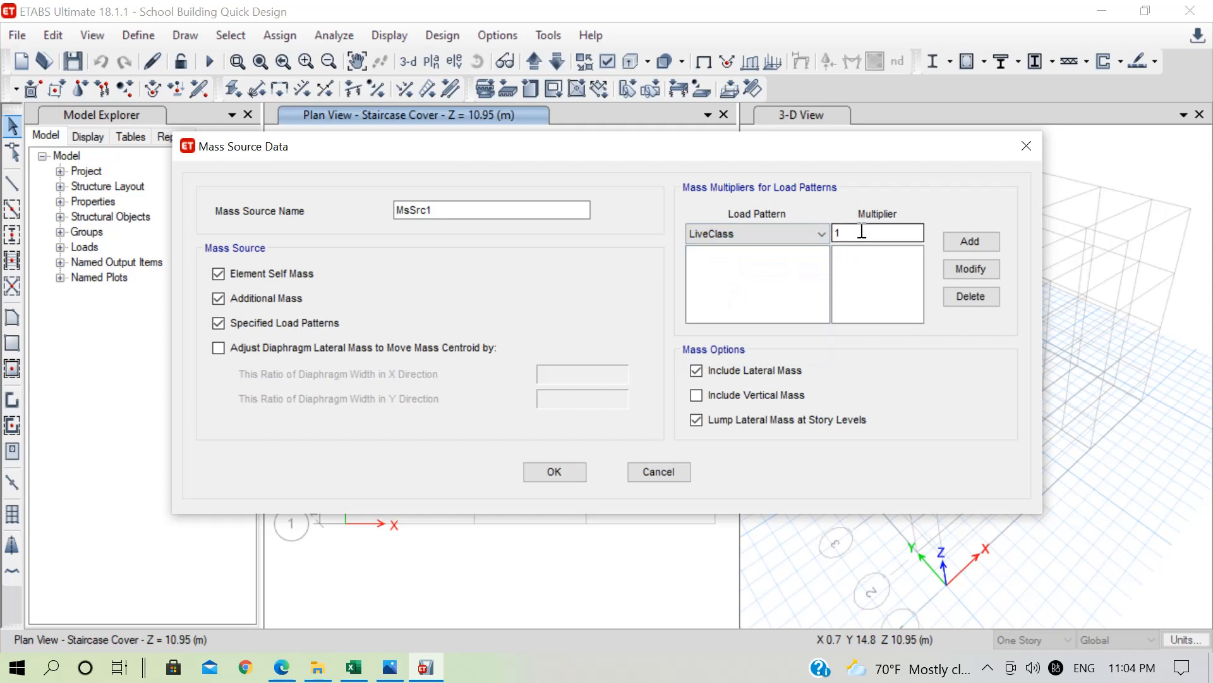
key("BackSpace")
type("0.25")
left_click(999, 240)
Step: Add the LiveOthers load pattern to the mass source with a multiplier of 0.50
left_click(822, 234)
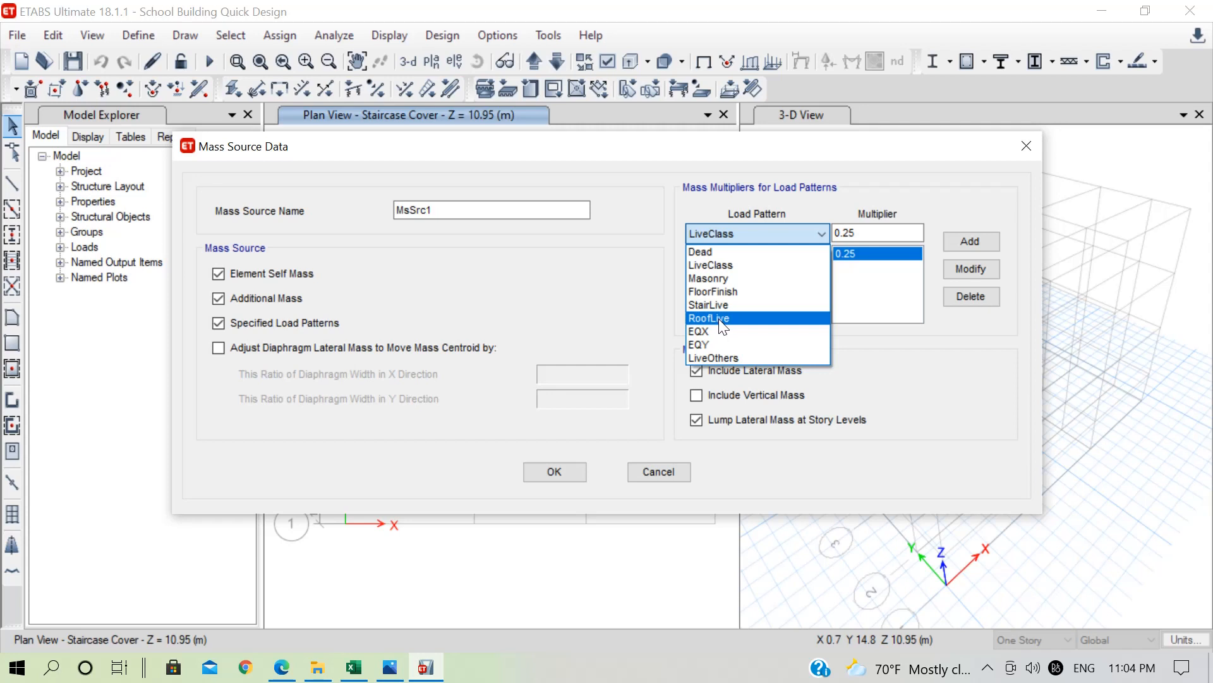
left_click(728, 356)
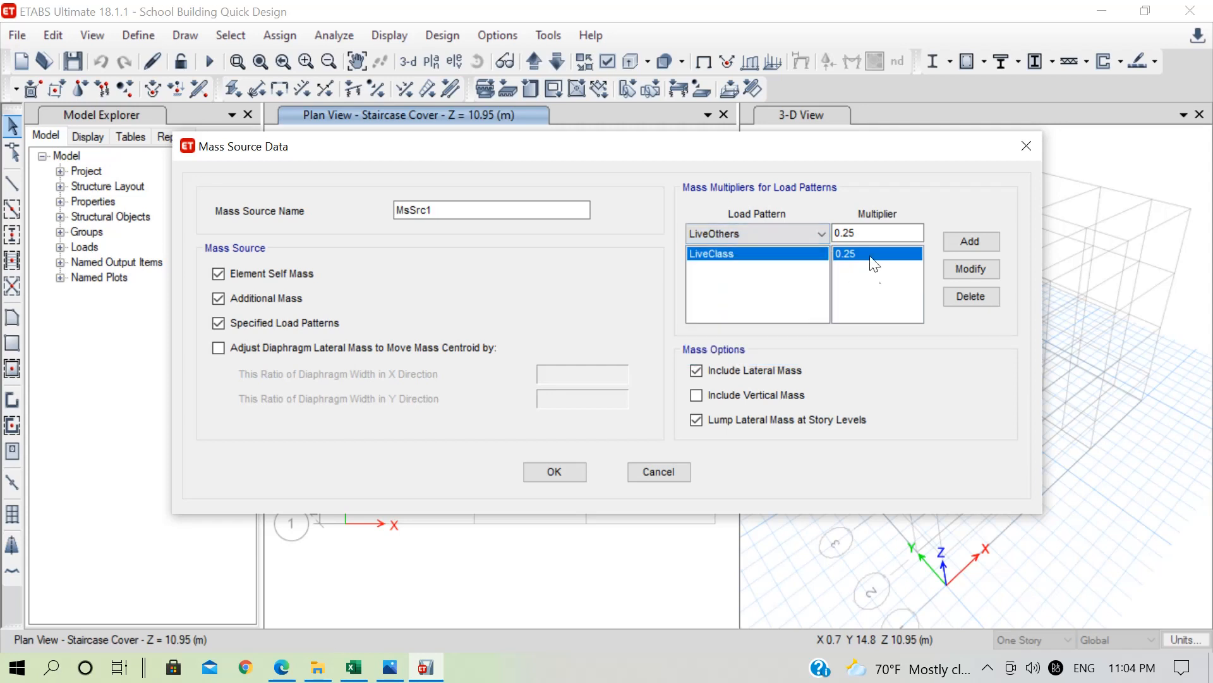
left_click(868, 235)
key("BackSpace")
key("BackSpace")
type("50")
left_click(964, 245)
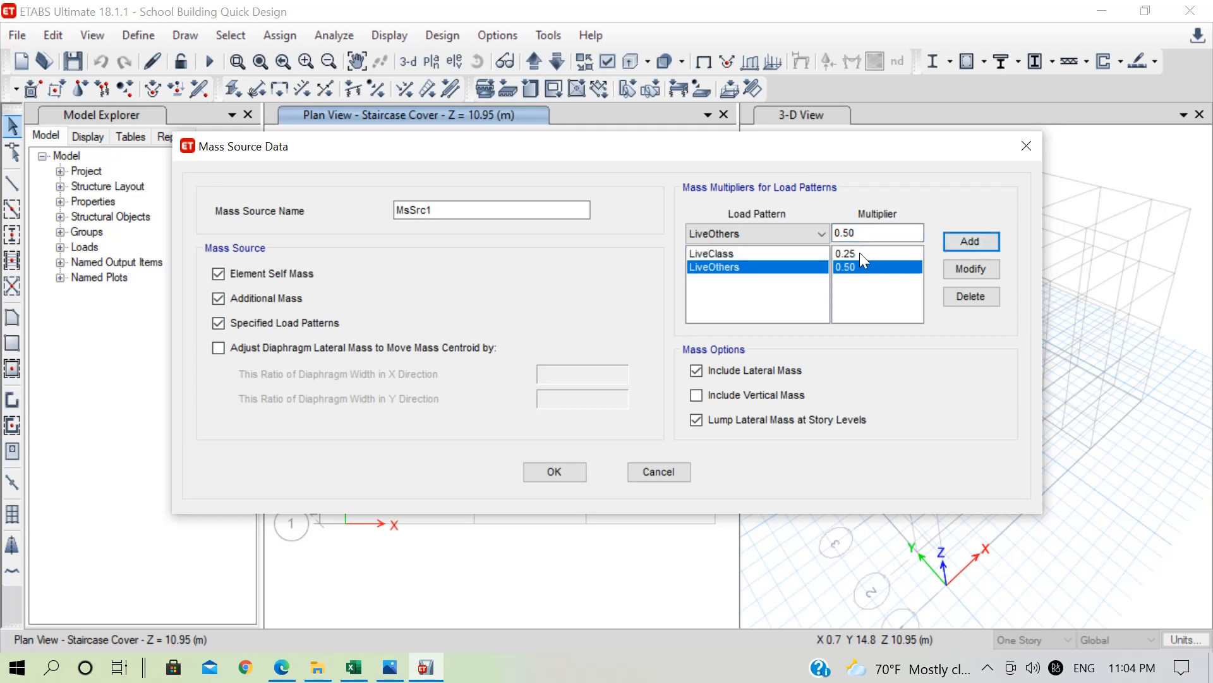
Step: Add the Masonry load pattern to the mass source with a multiplier of 1
left_click(768, 228)
left_click(711, 278)
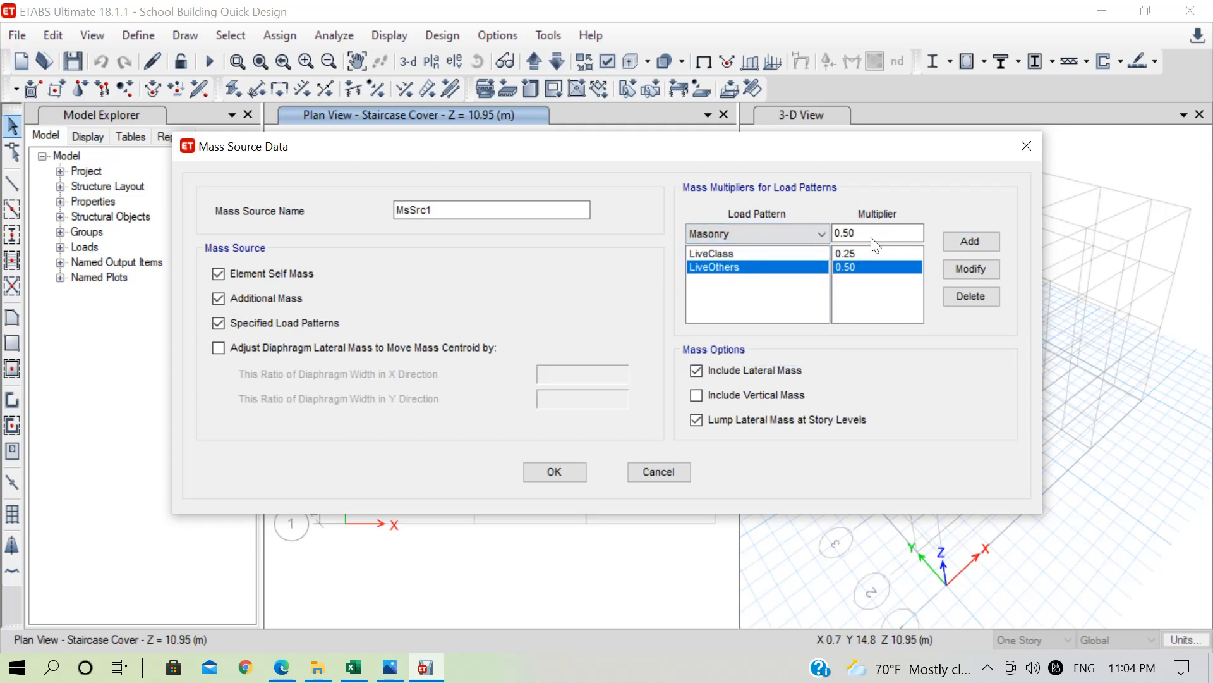
left_click_drag(916, 233, 784, 233)
type("1")
left_click(964, 245)
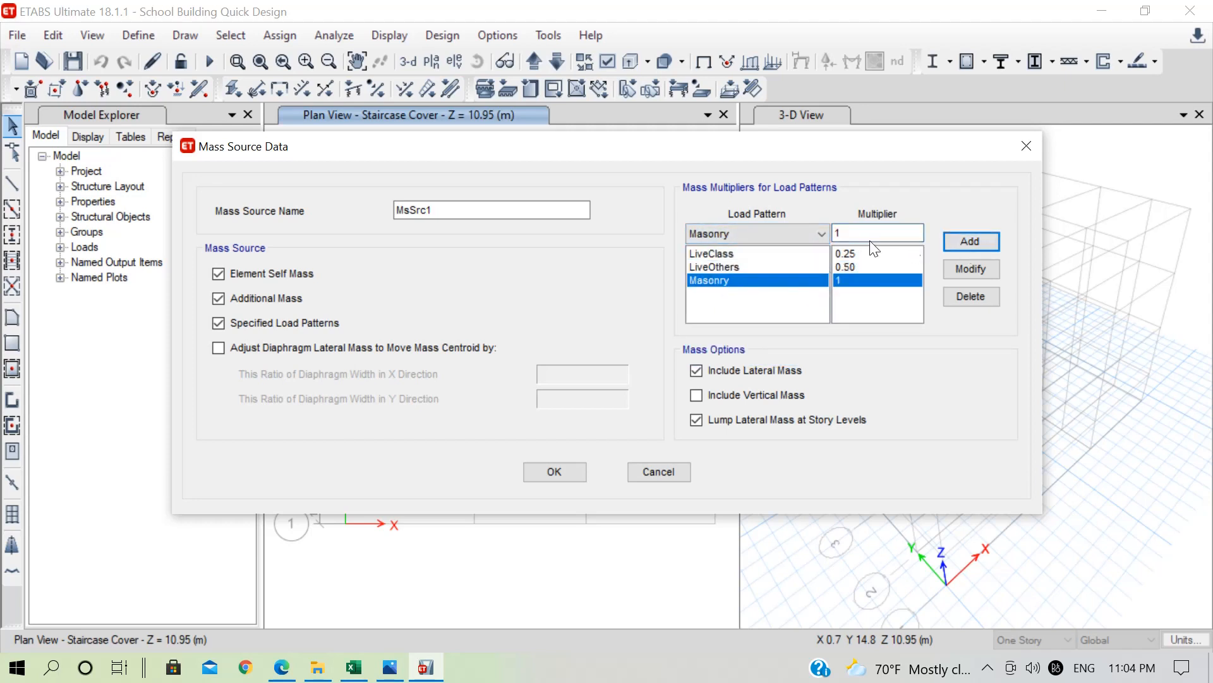
Step: Add the FloorFinish load pattern to the mass source with a multiplier of 1 and accept the mass source definition
left_click(794, 228)
left_click(737, 288)
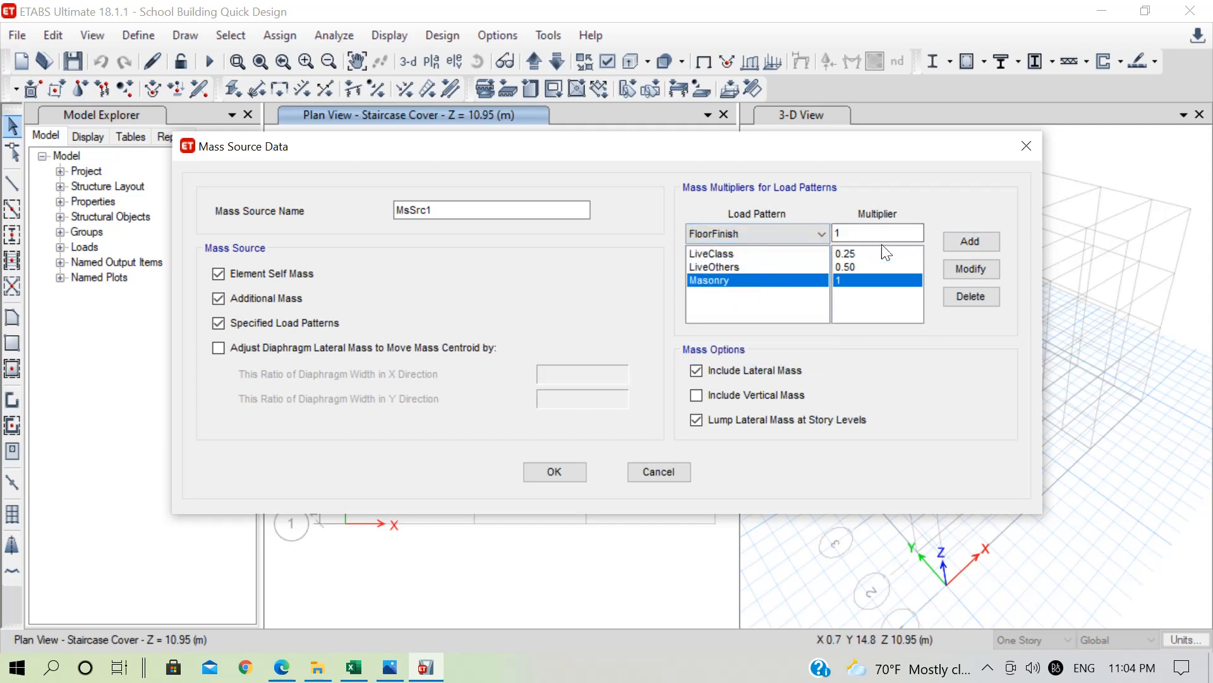
left_click(952, 248)
left_click(803, 228)
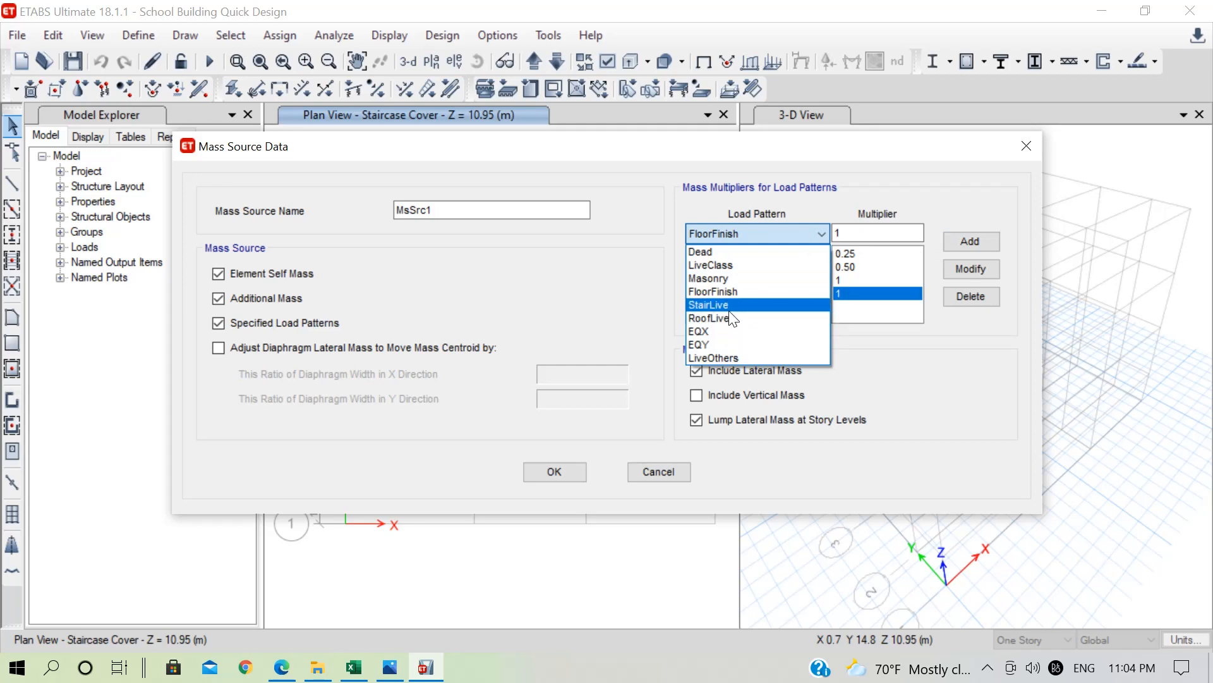
left_click(898, 333)
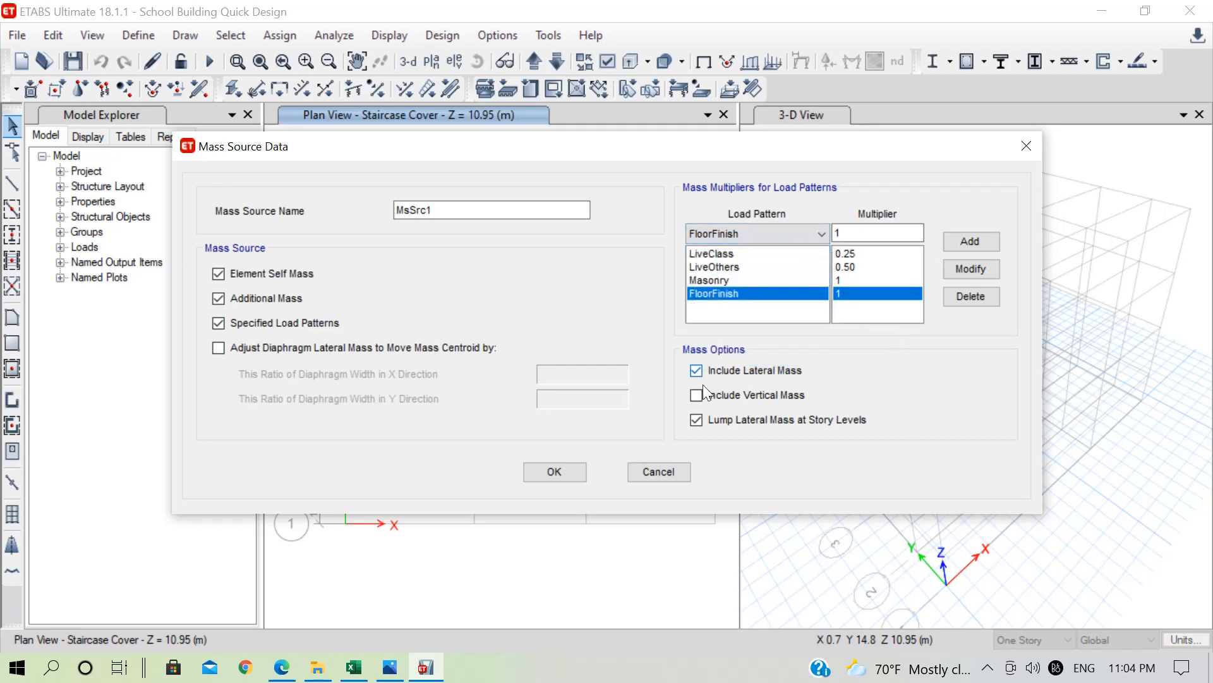
left_click(567, 472)
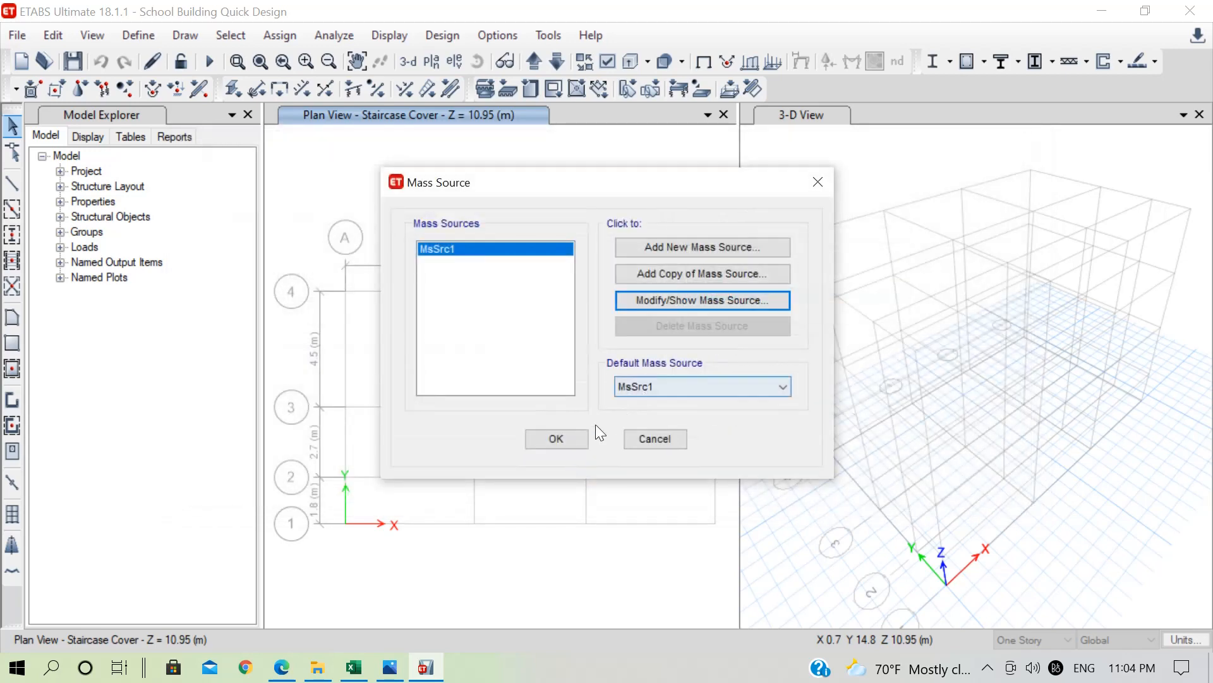
left_click(567, 436)
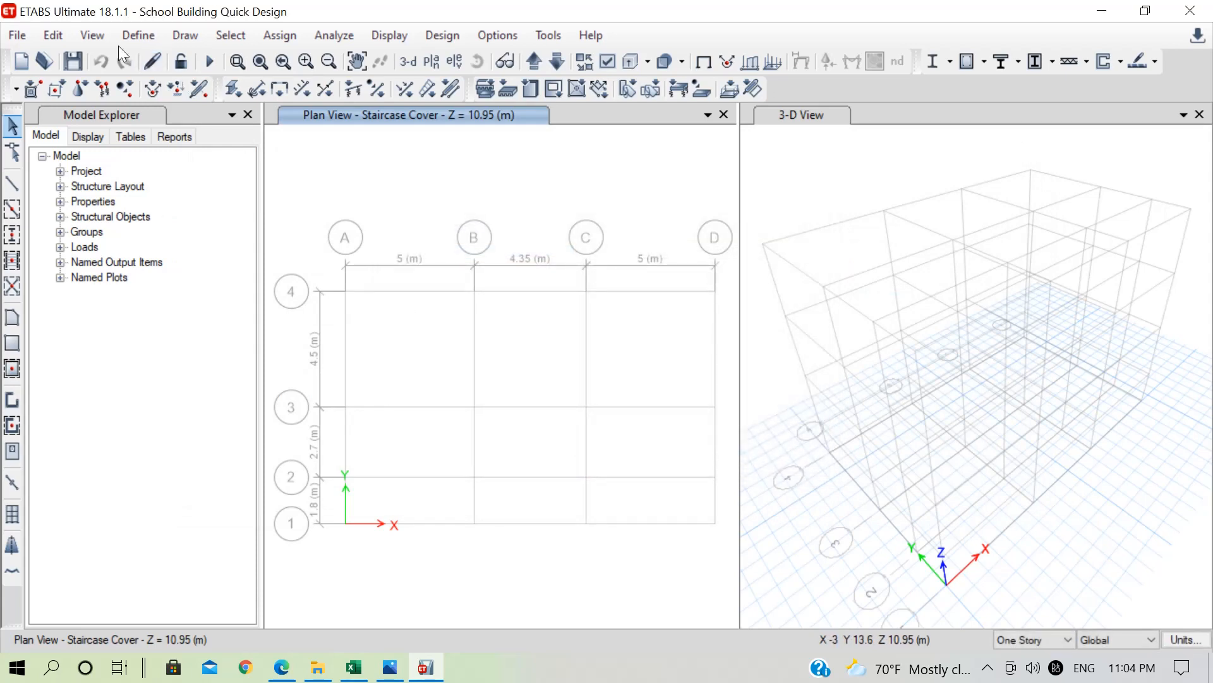
Step: Add a load pattern named StairSteps of type Dead with a self-weight multiplier of 0
left_click(139, 35)
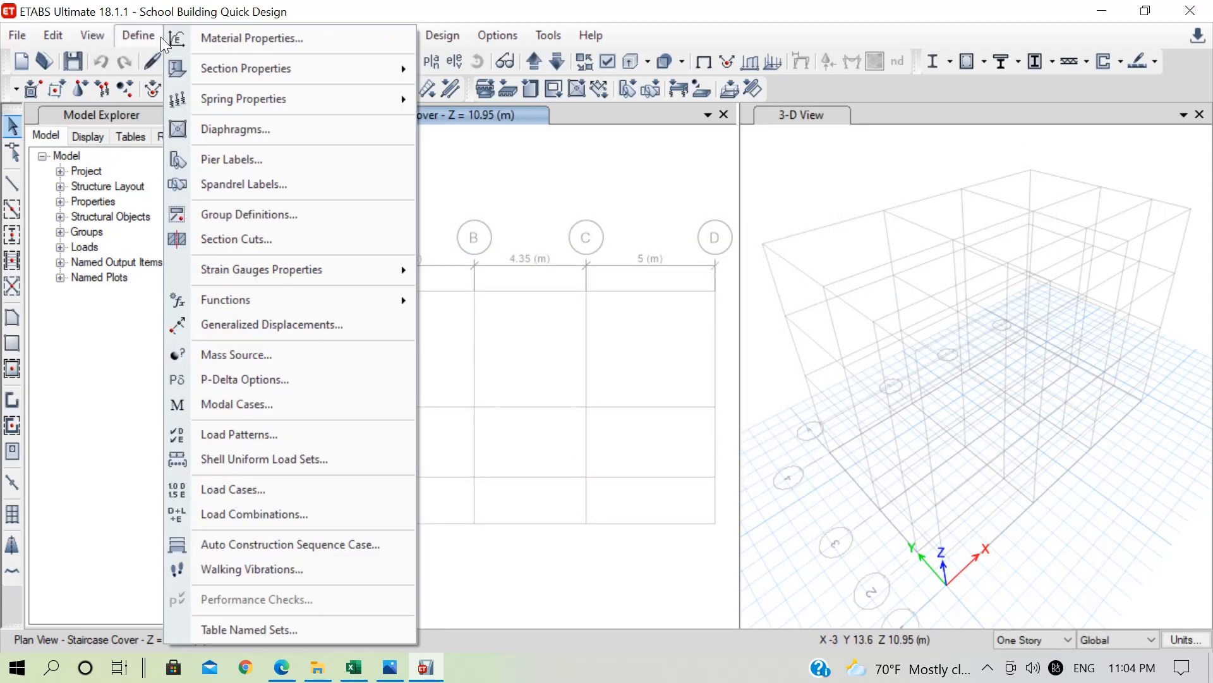
left_click(304, 434)
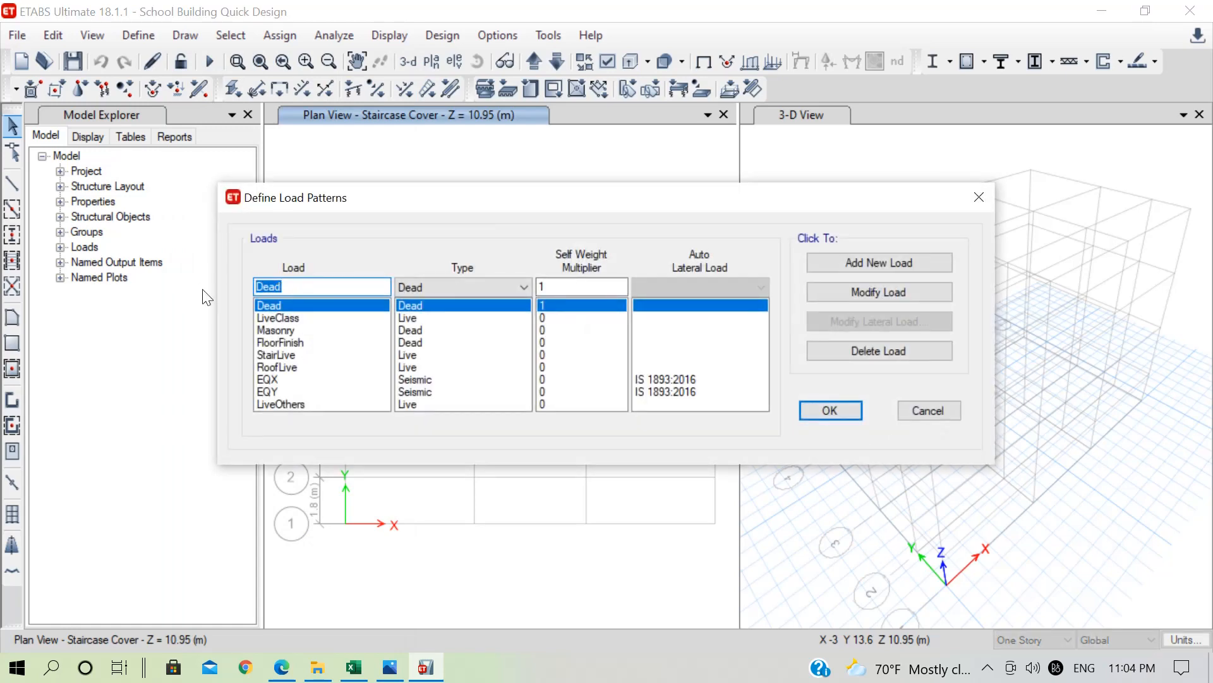
type("Sta")
key("Tab")
key("Tab")
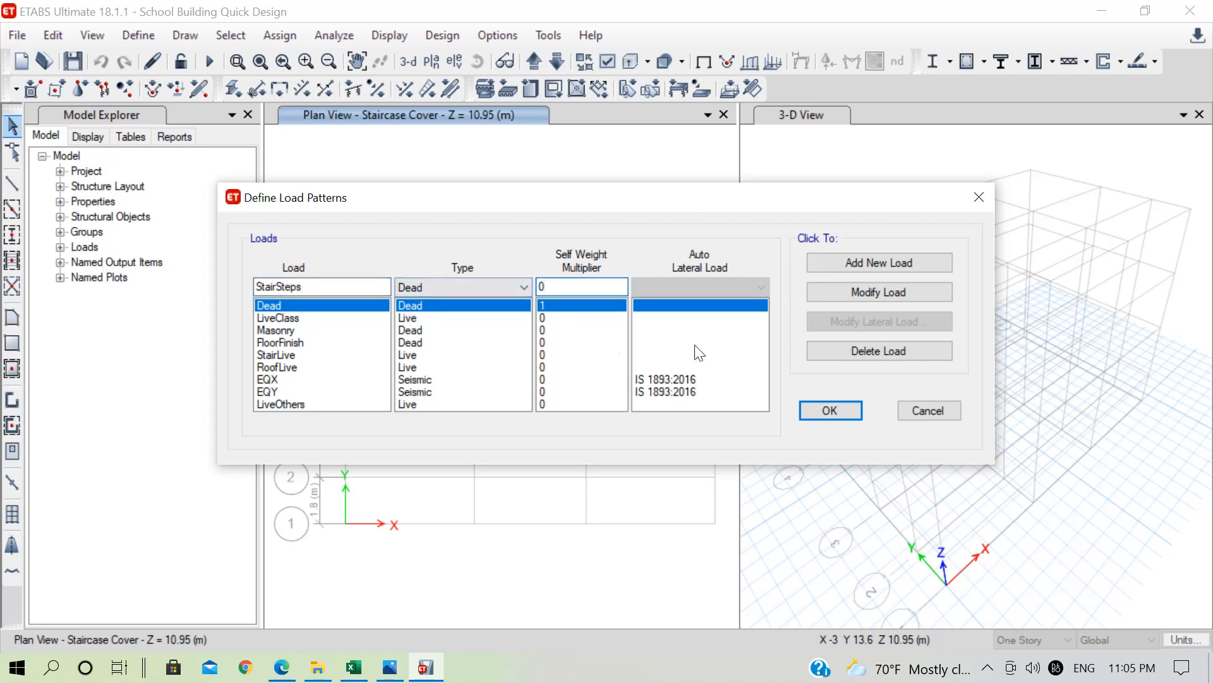
left_click(867, 263)
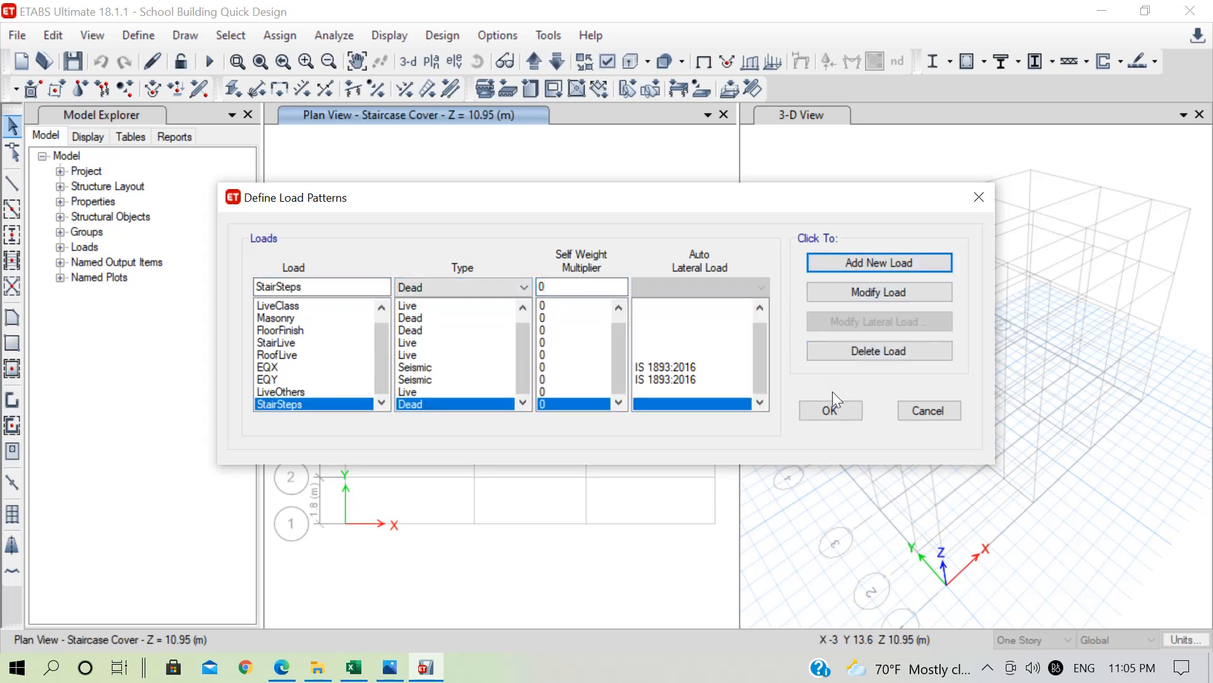
left_click(832, 411)
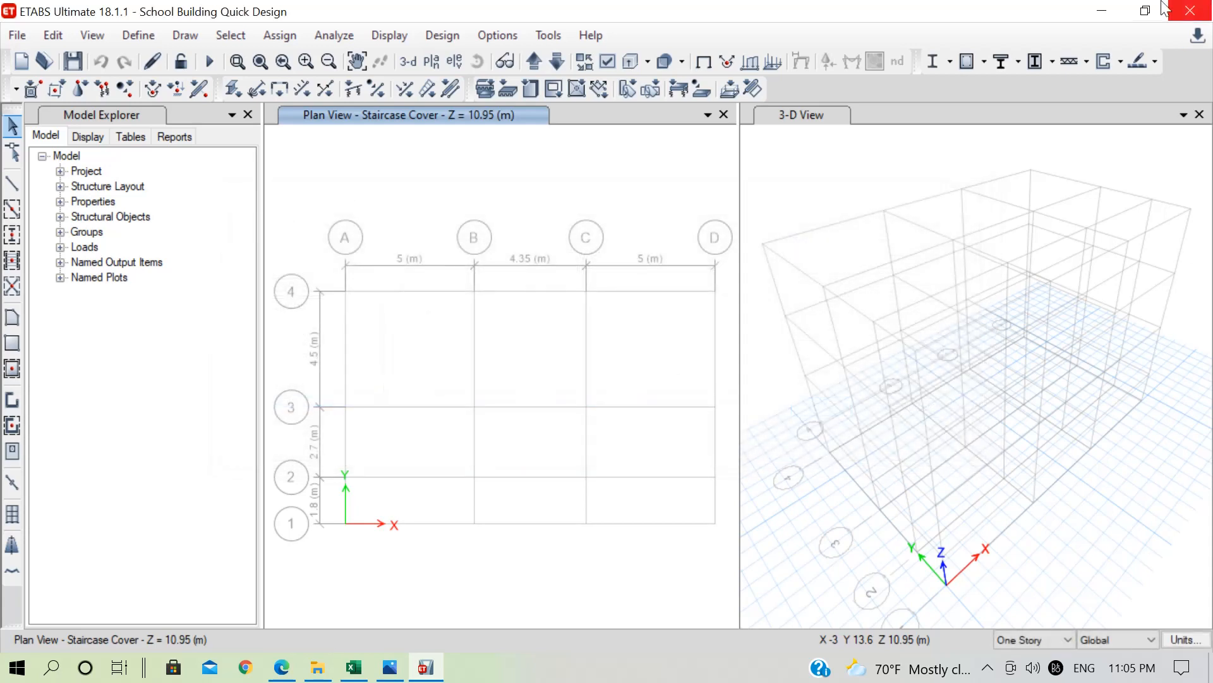
Step: Add the StairSteps load pattern to mass source MsSrc1 with a multiplier of 1 and accept the mass source data
left_click(147, 36)
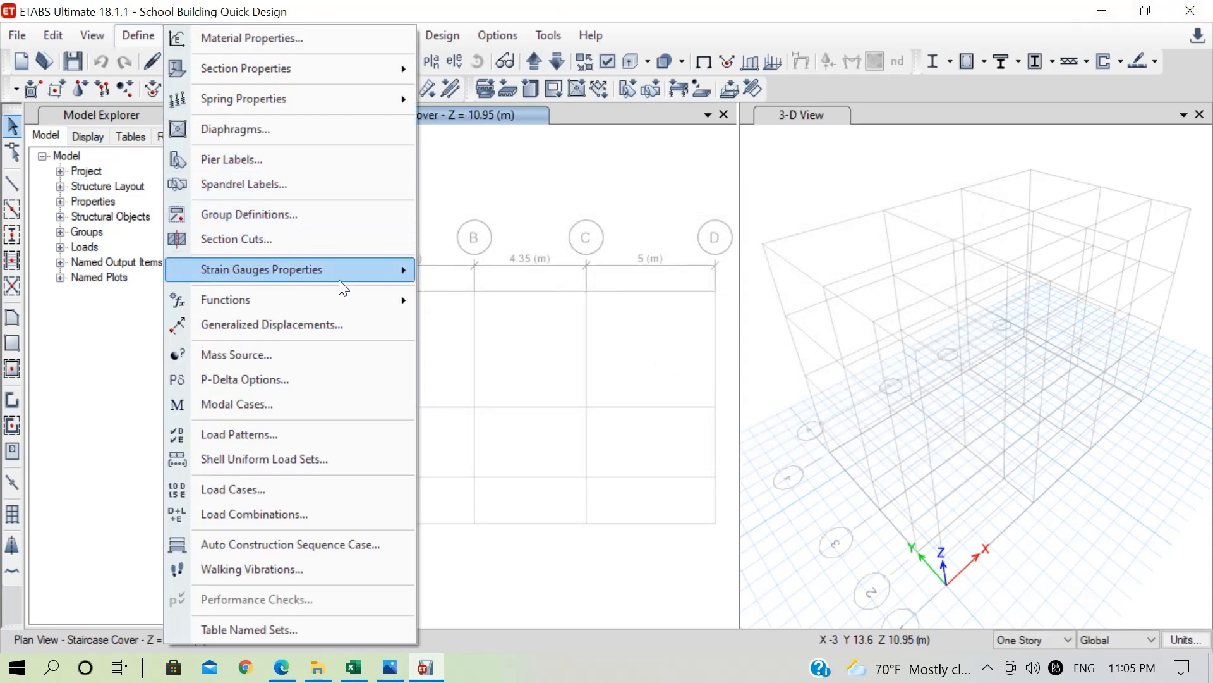
left_click(332, 354)
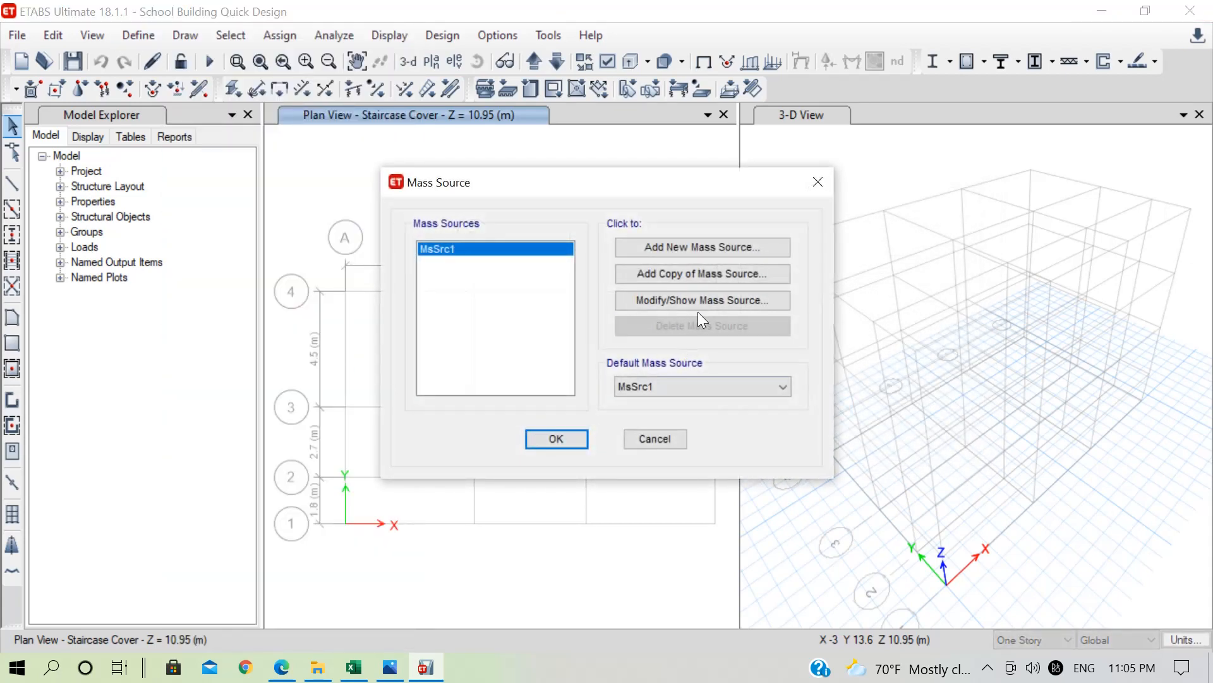
left_click(690, 301)
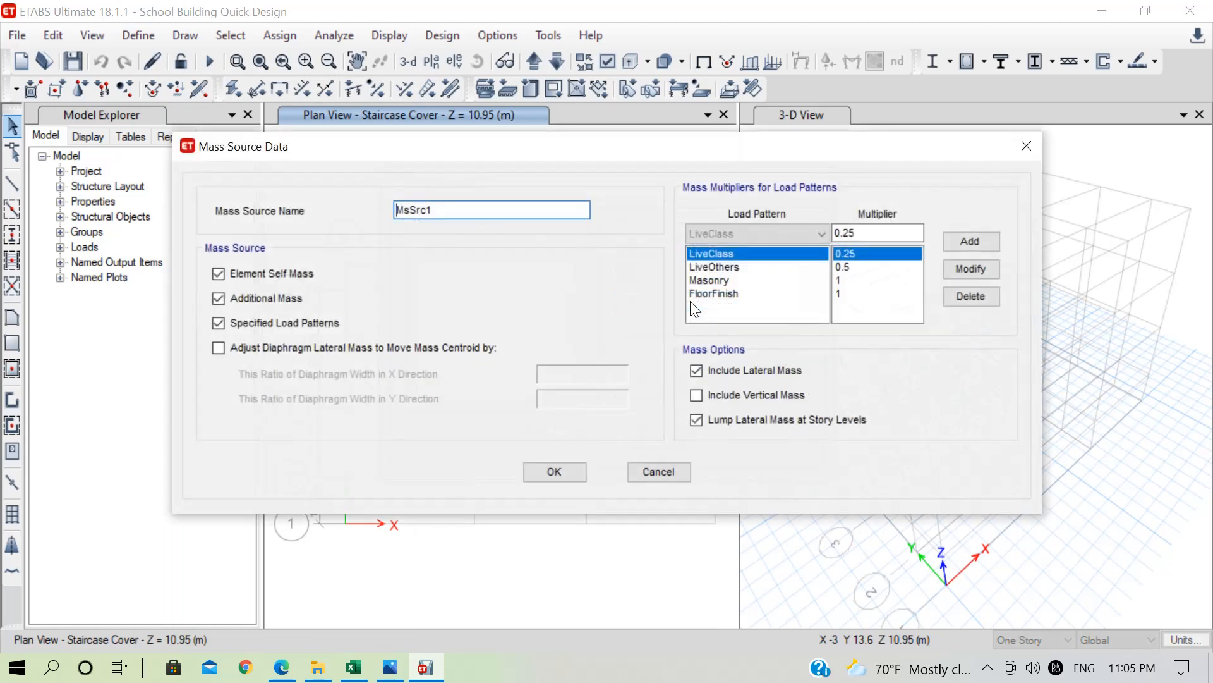
left_click(745, 234)
left_click(720, 373)
double_click(884, 239)
type("1")
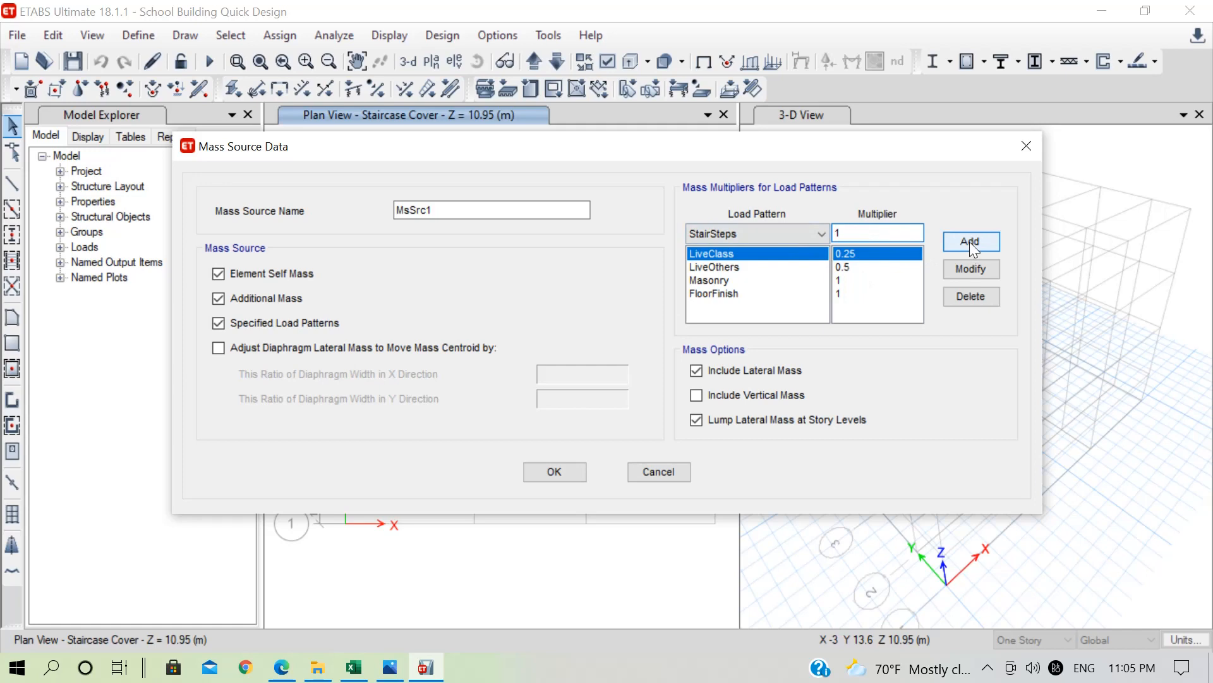
left_click(970, 243)
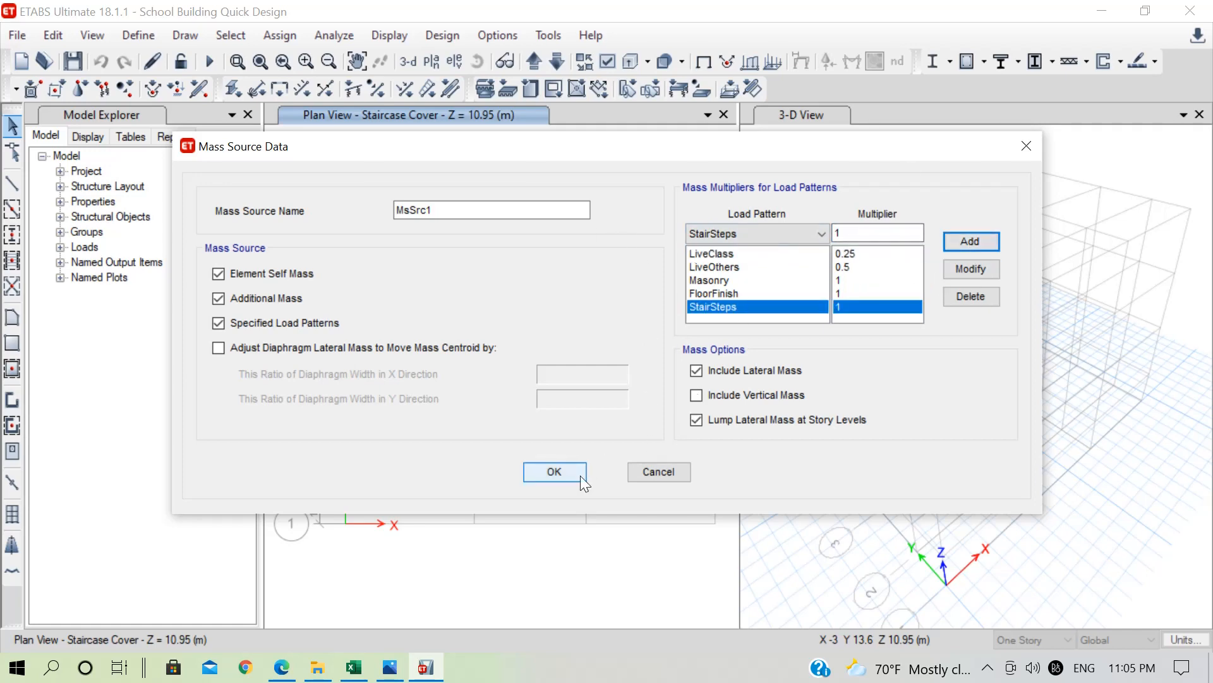
left_click(564, 475)
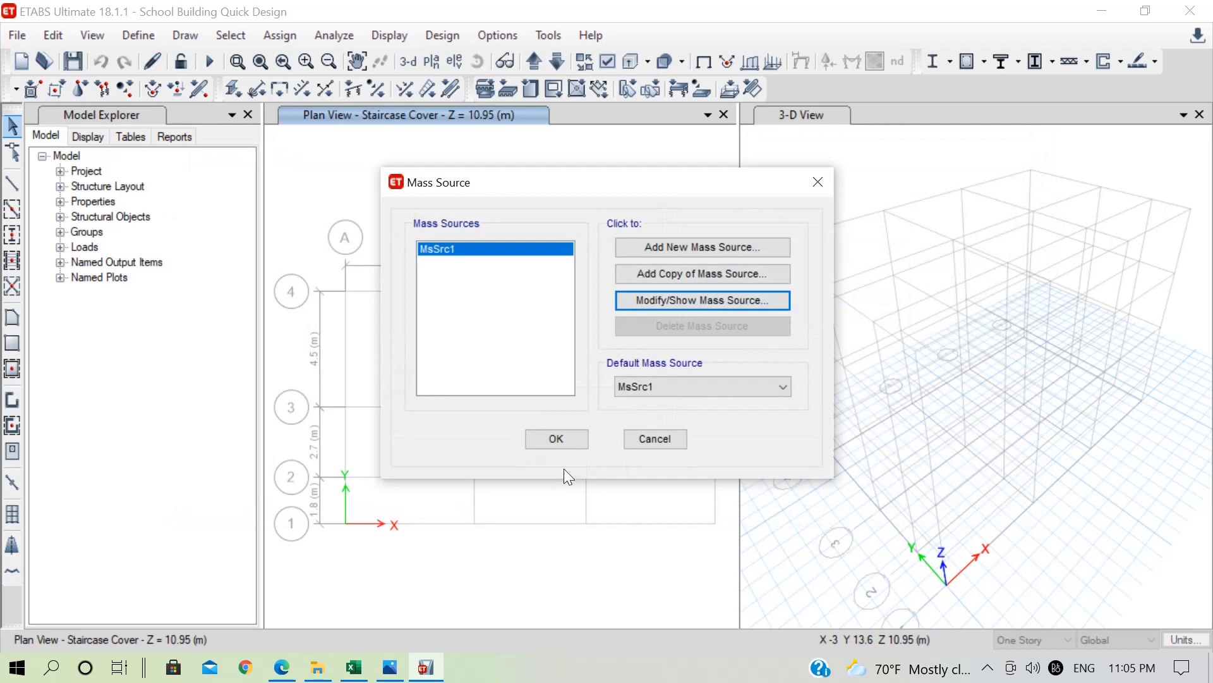
Step: Accept the mass source definition and save the model
left_click(580, 438)
left_click(73, 60)
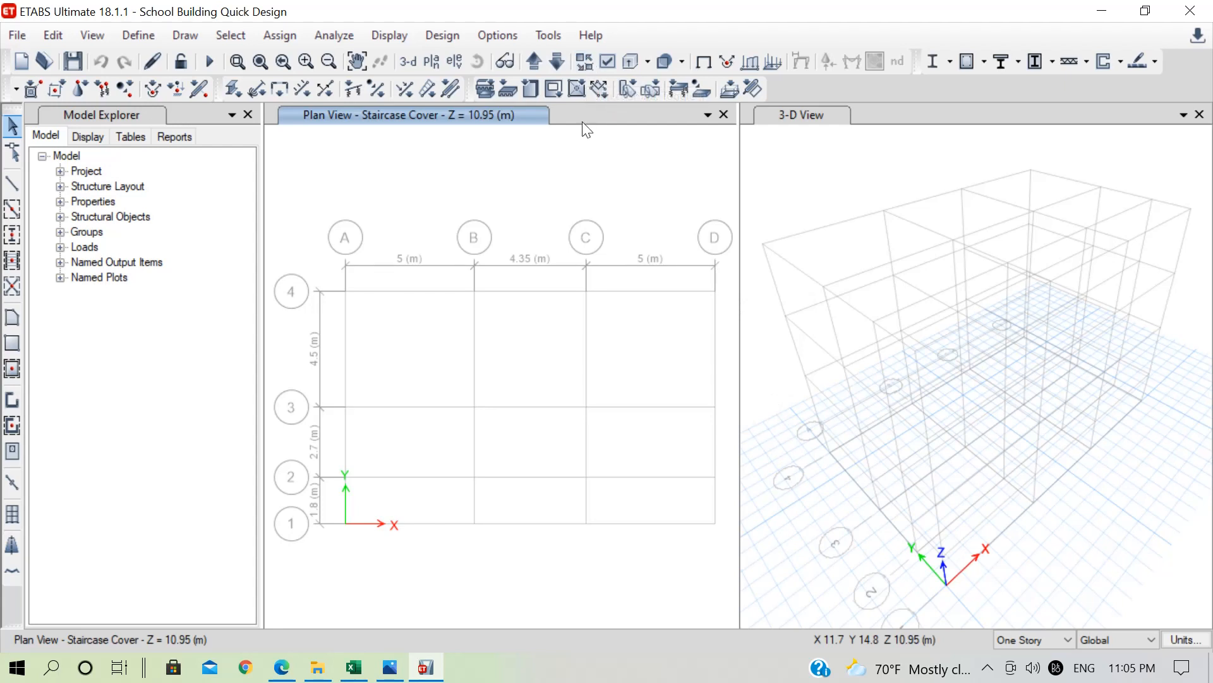
Step: Bring the plan view to the Plinth Level (Z = 1.95 m) and keep the drawing scope at One Story
left_click(556, 61)
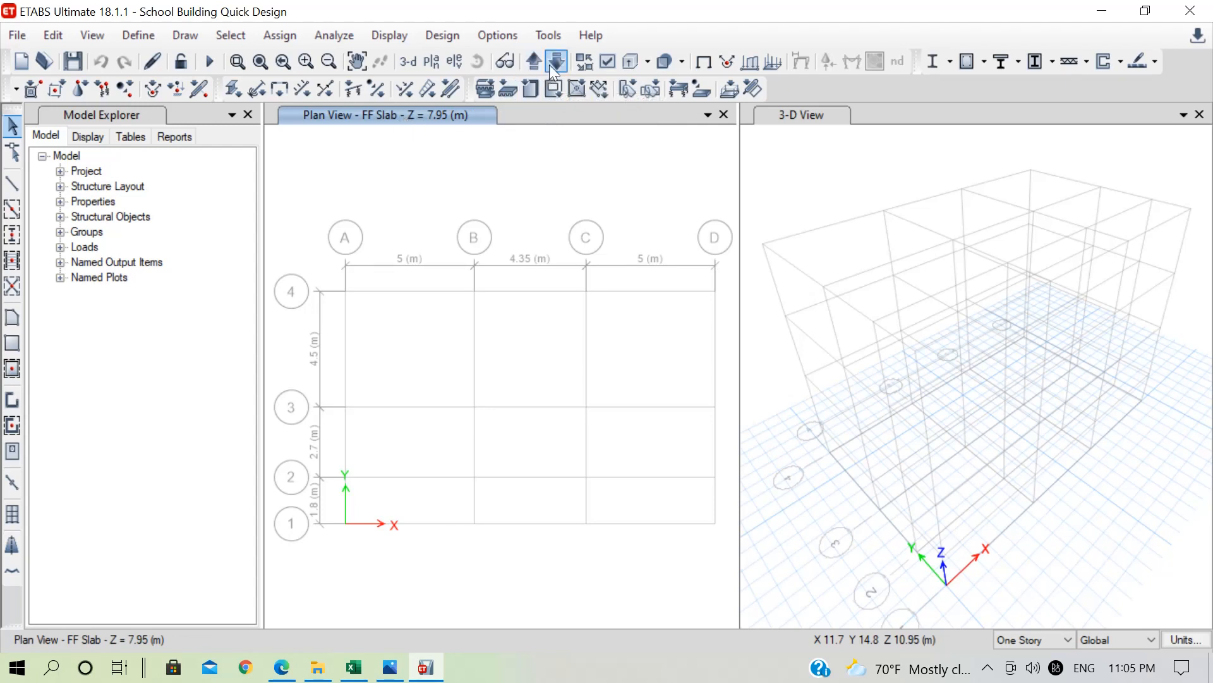
left_click(555, 62)
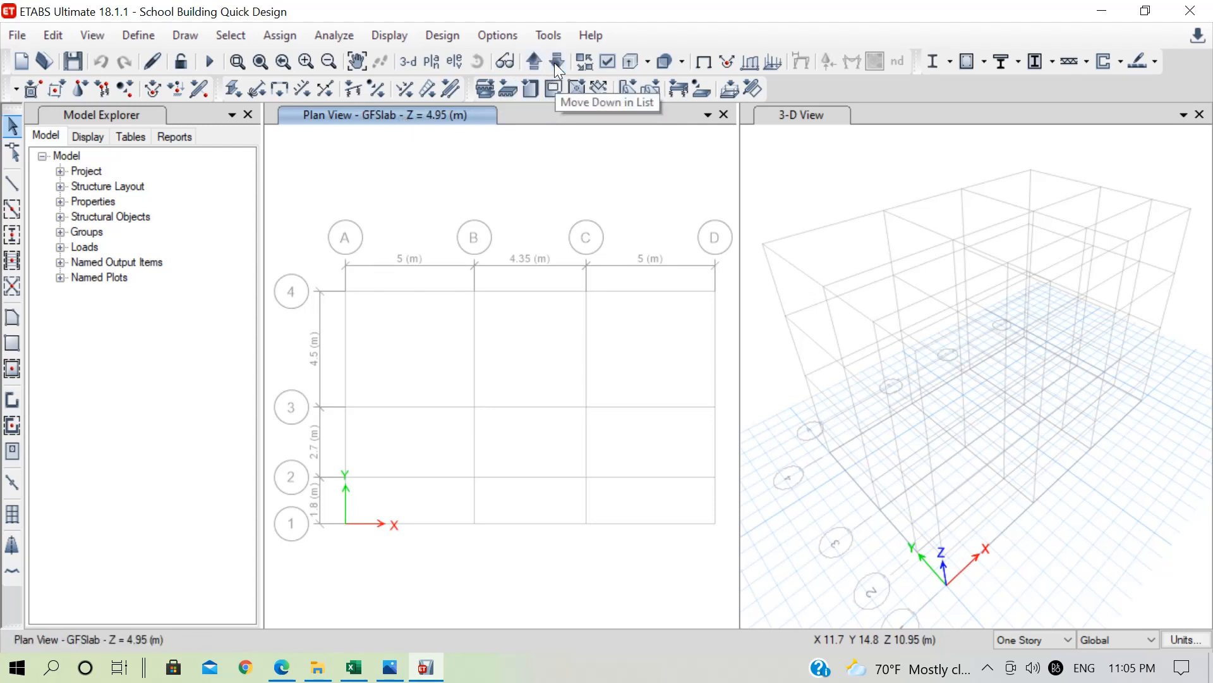
left_click(538, 58)
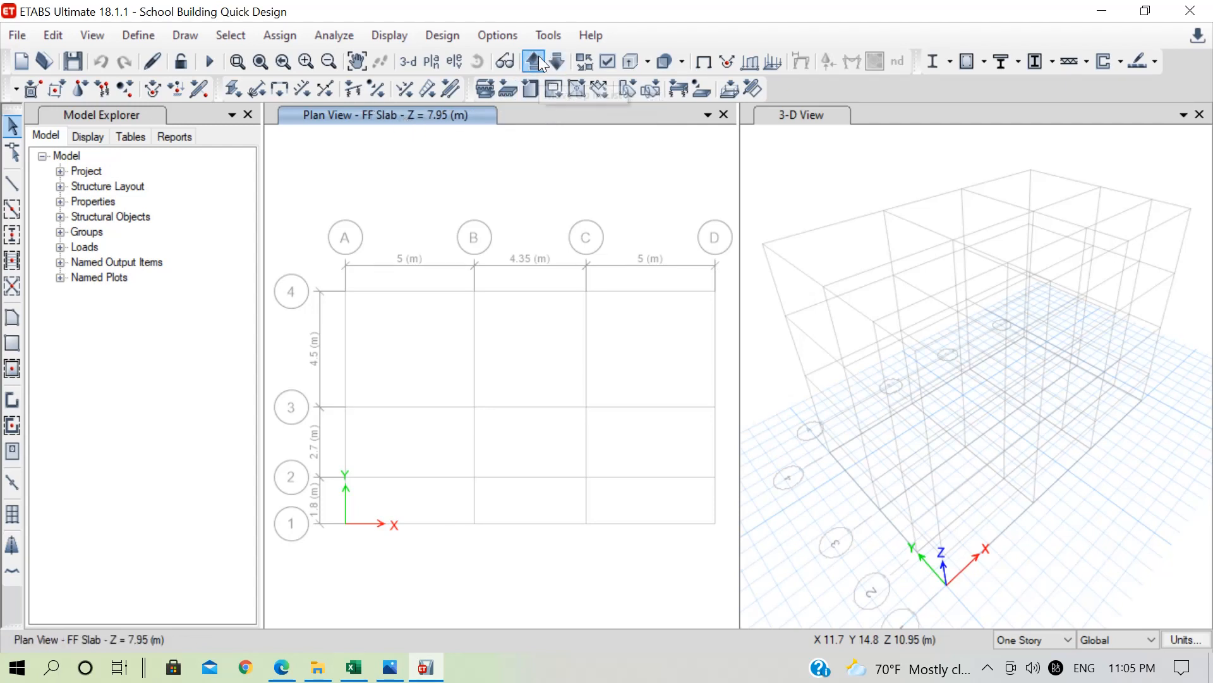
left_click(535, 60)
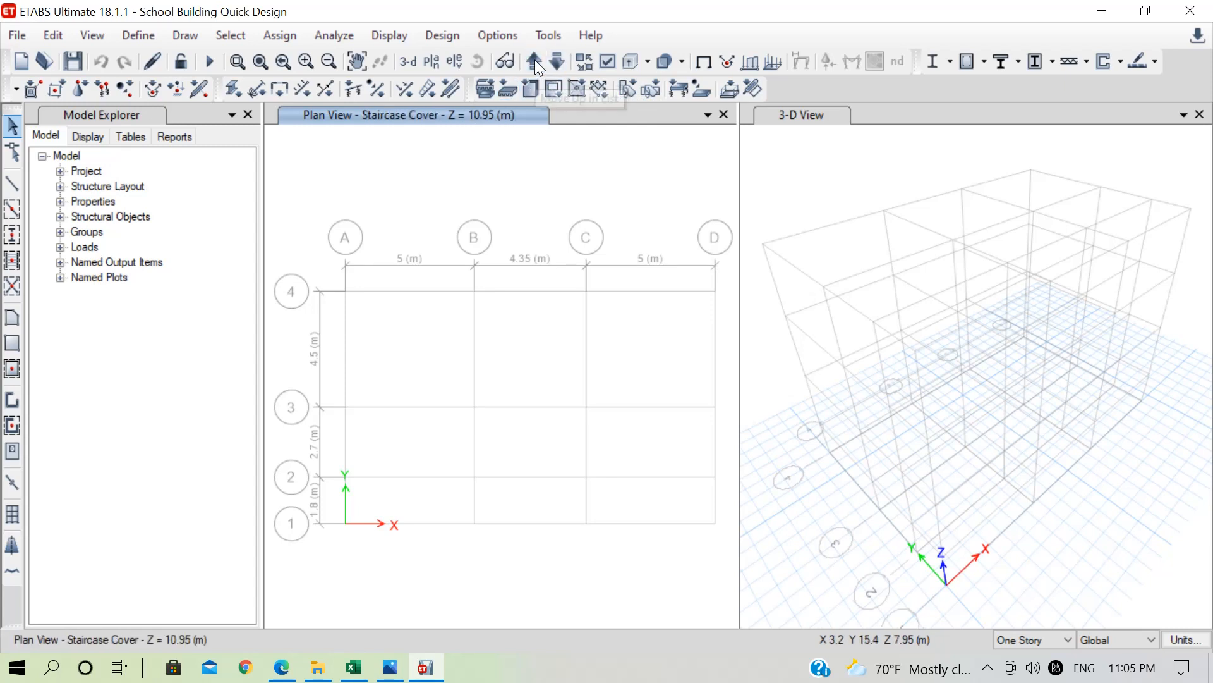
left_click(535, 59)
left_click(535, 60)
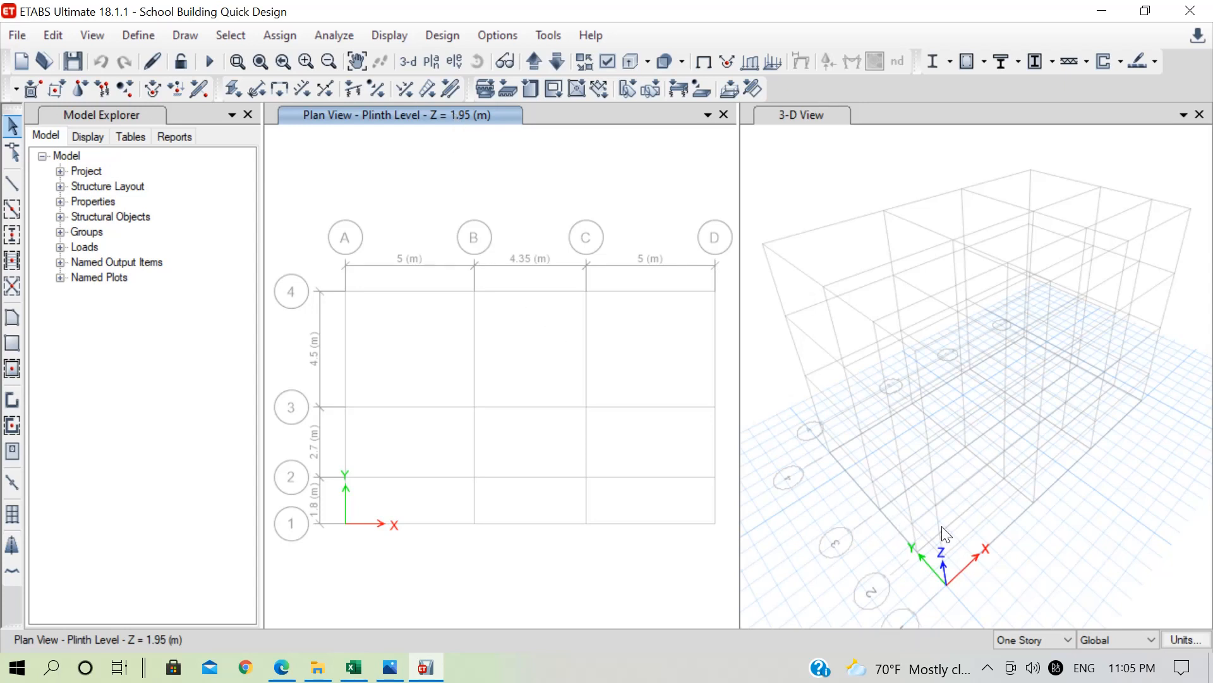
left_click(1045, 638)
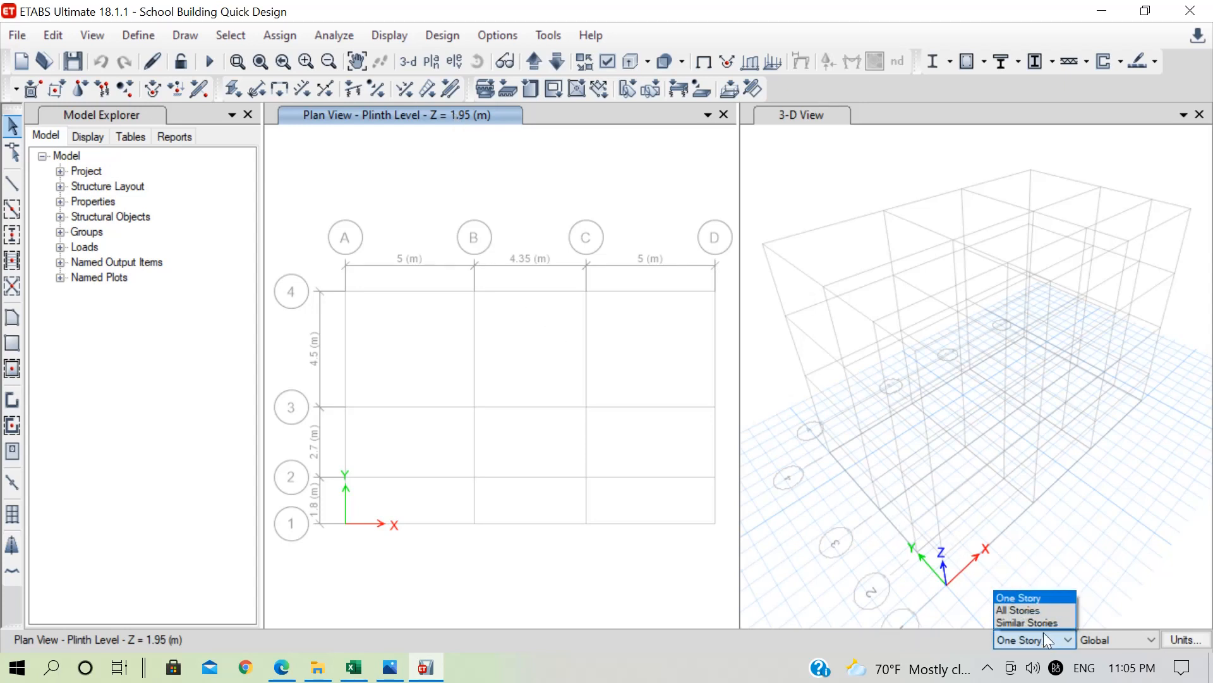
left_click(1033, 598)
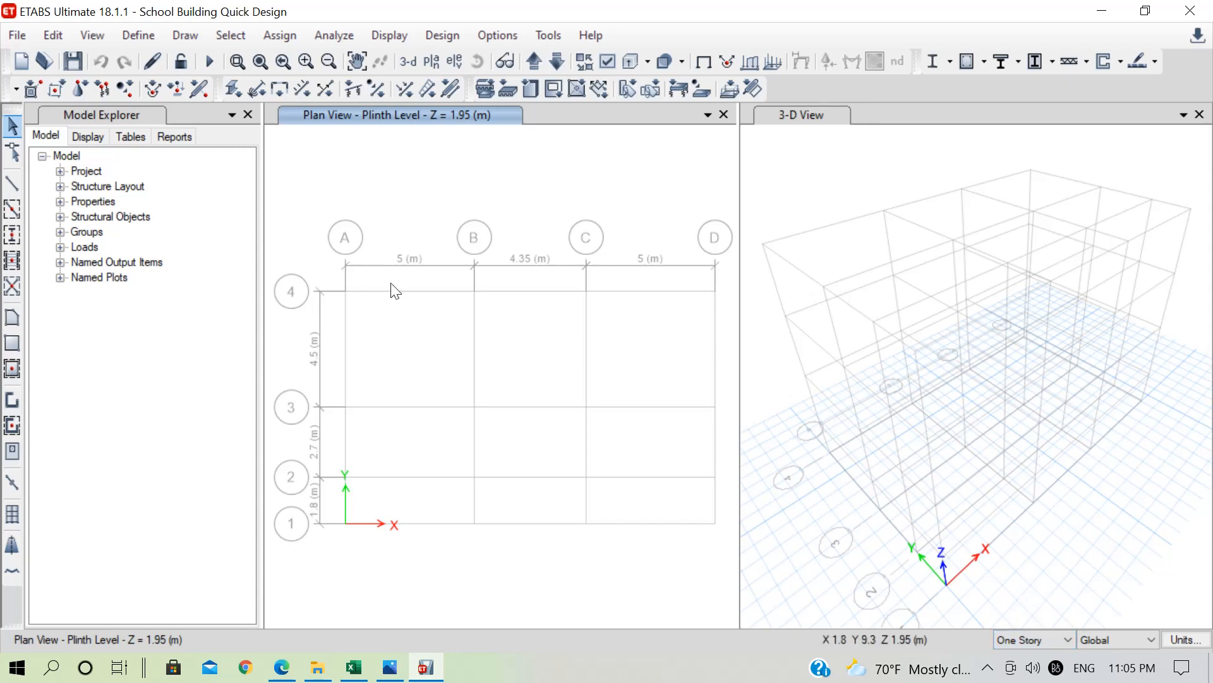
Step: Quick-draw COL350x350 columns at every grid intersection on the Plinth Level plan
left_click(16, 234)
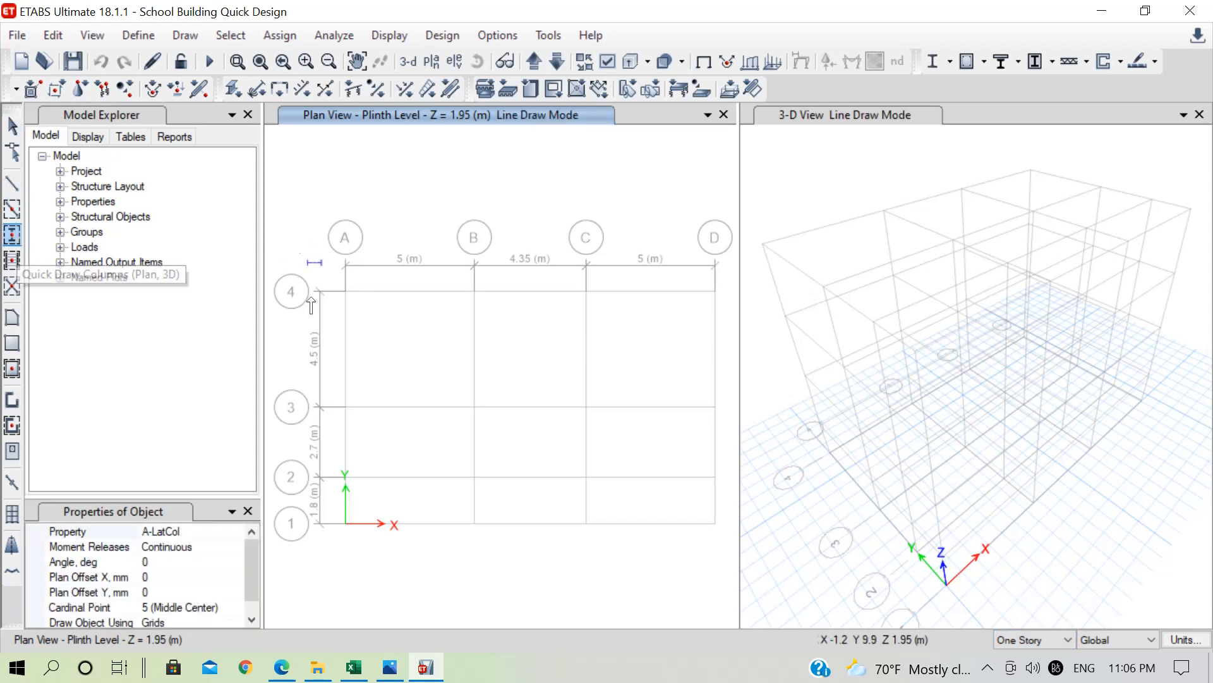
left_click(240, 530)
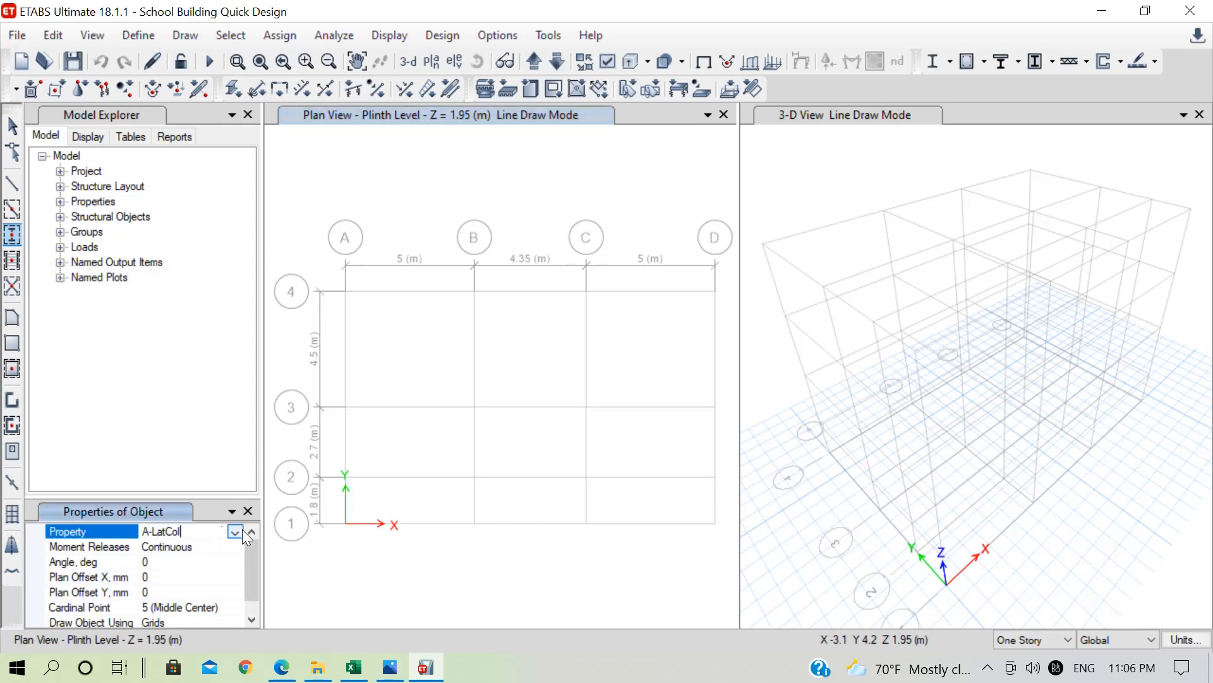
left_click(235, 531)
scroll(180, 590, "down", 1)
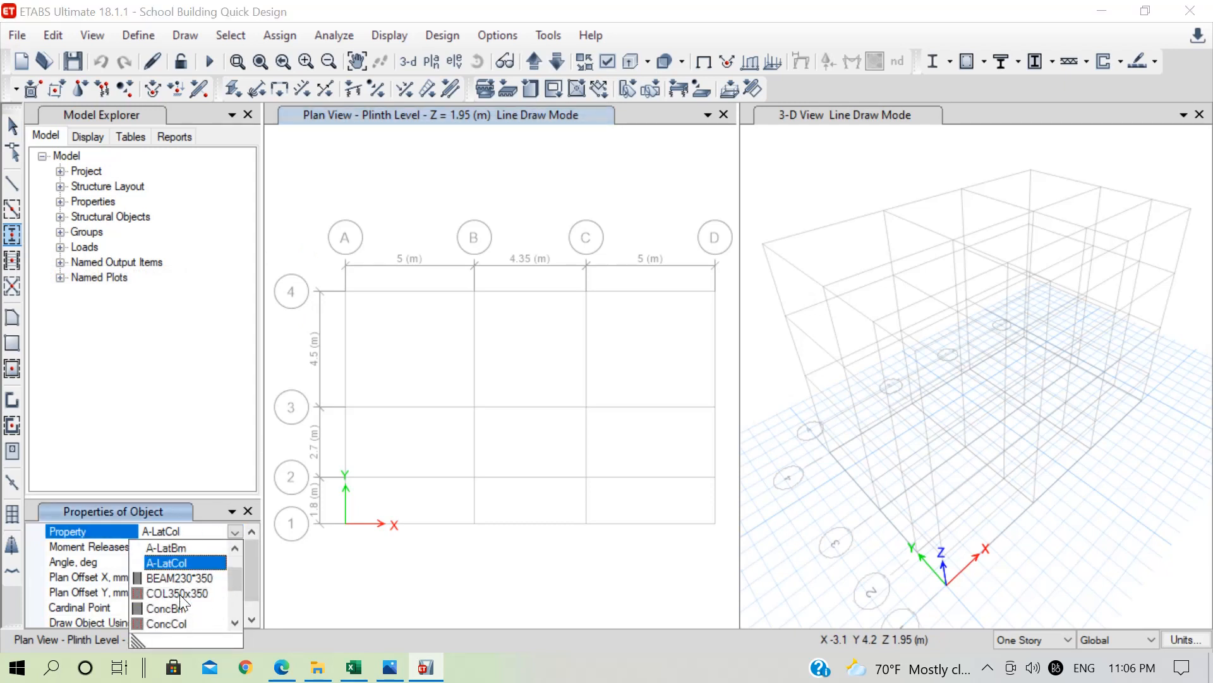
left_click(183, 594)
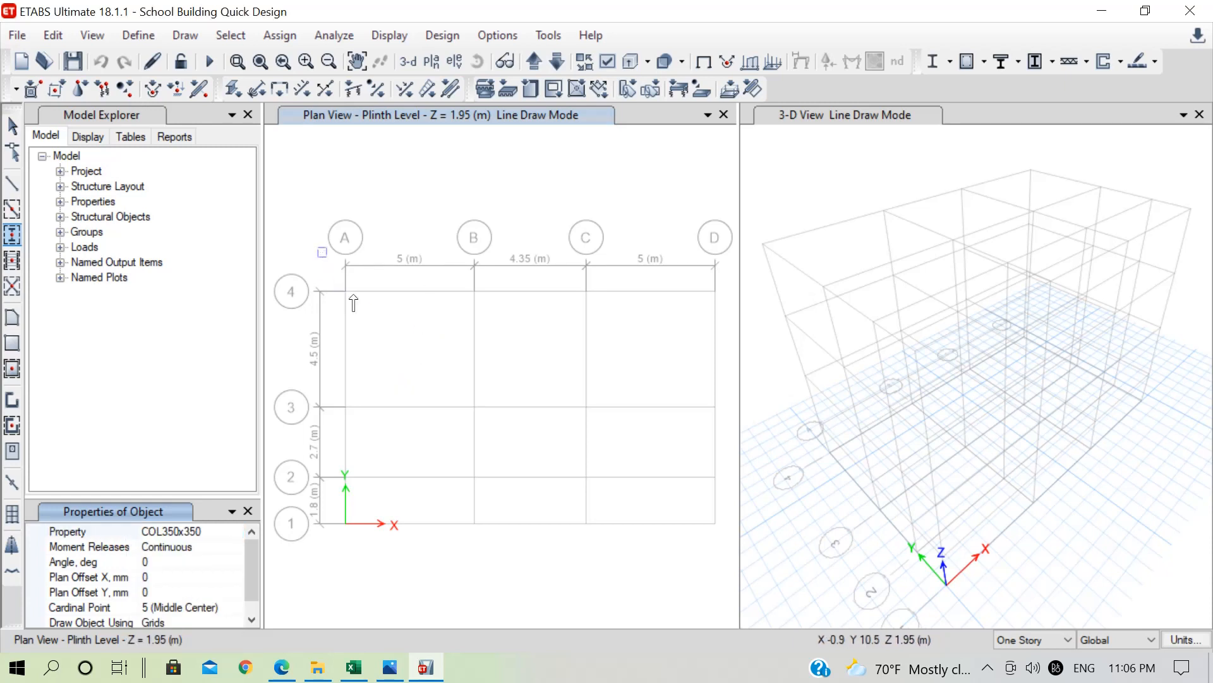
mouse_move(322, 251)
left_mouse_down()
mouse_move(547, 514)
mouse_move(670, 572)
mouse_move(728, 564)
left_mouse_up()
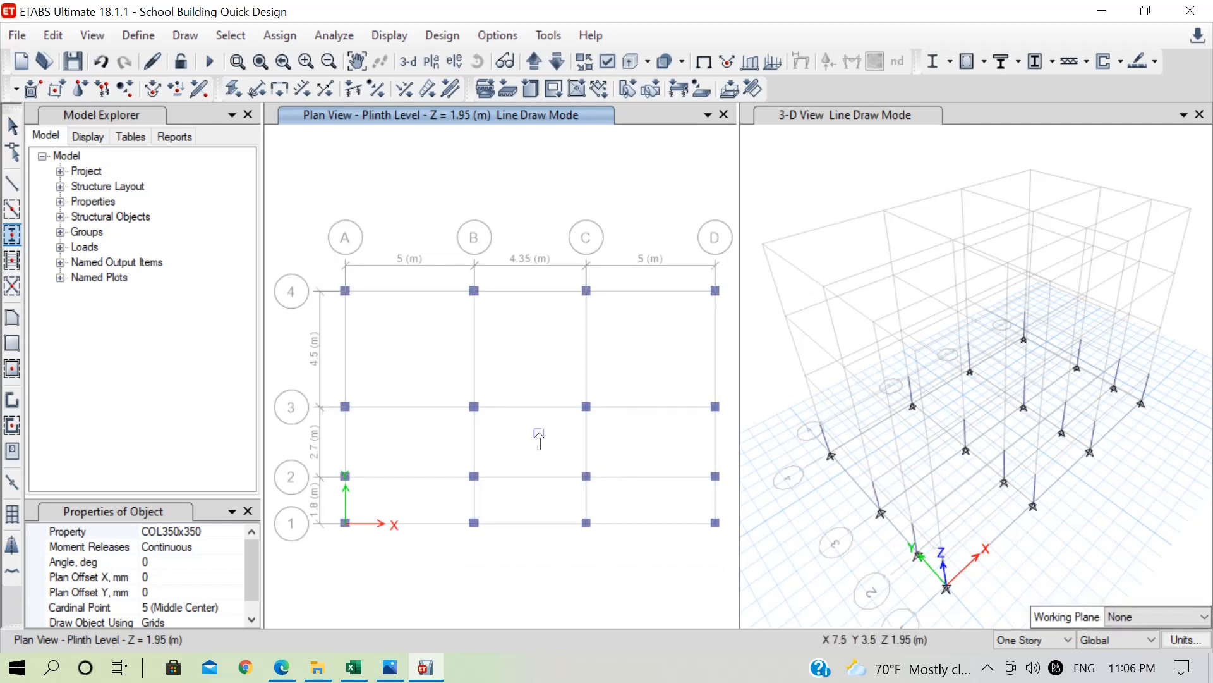
key("Escape")
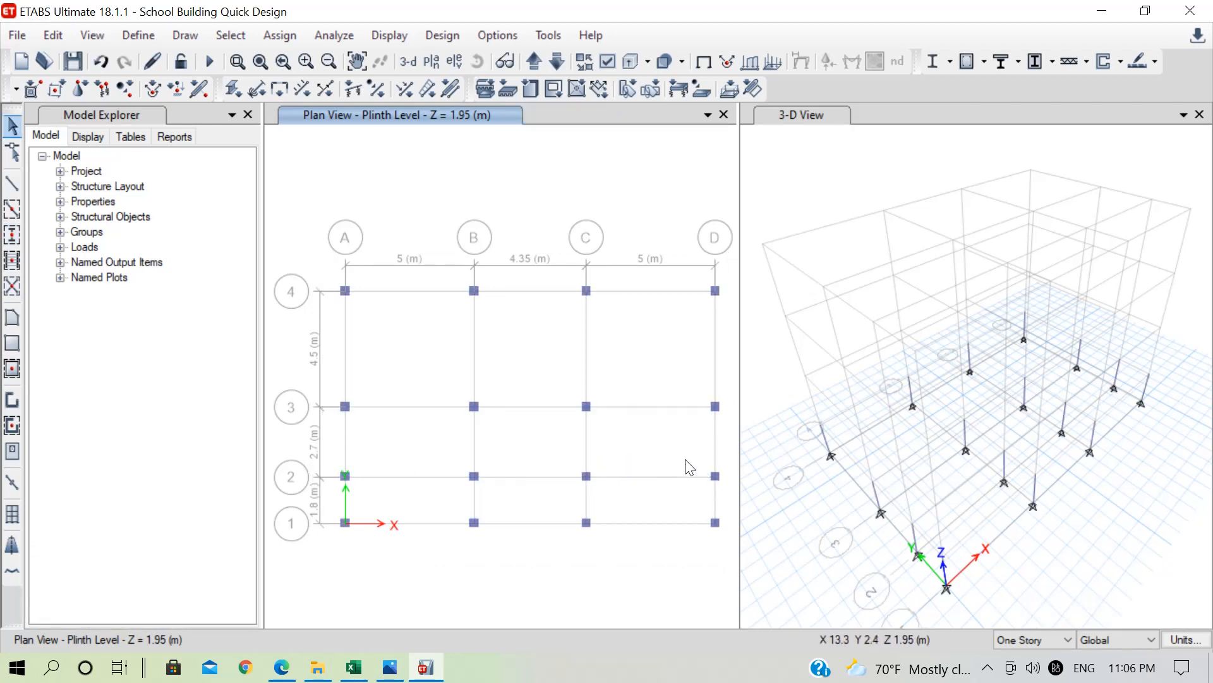
Step: Delete the four columns and their joints along grid line 2
left_click_drag(733, 491, 335, 444)
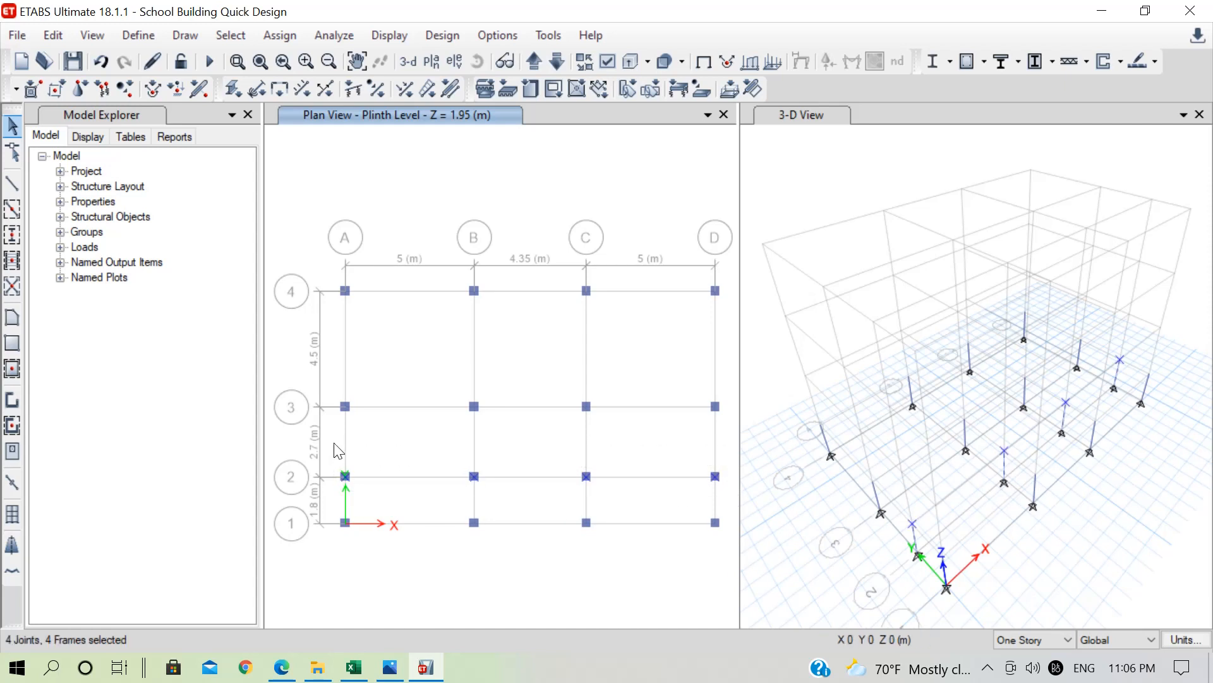
key("Delete")
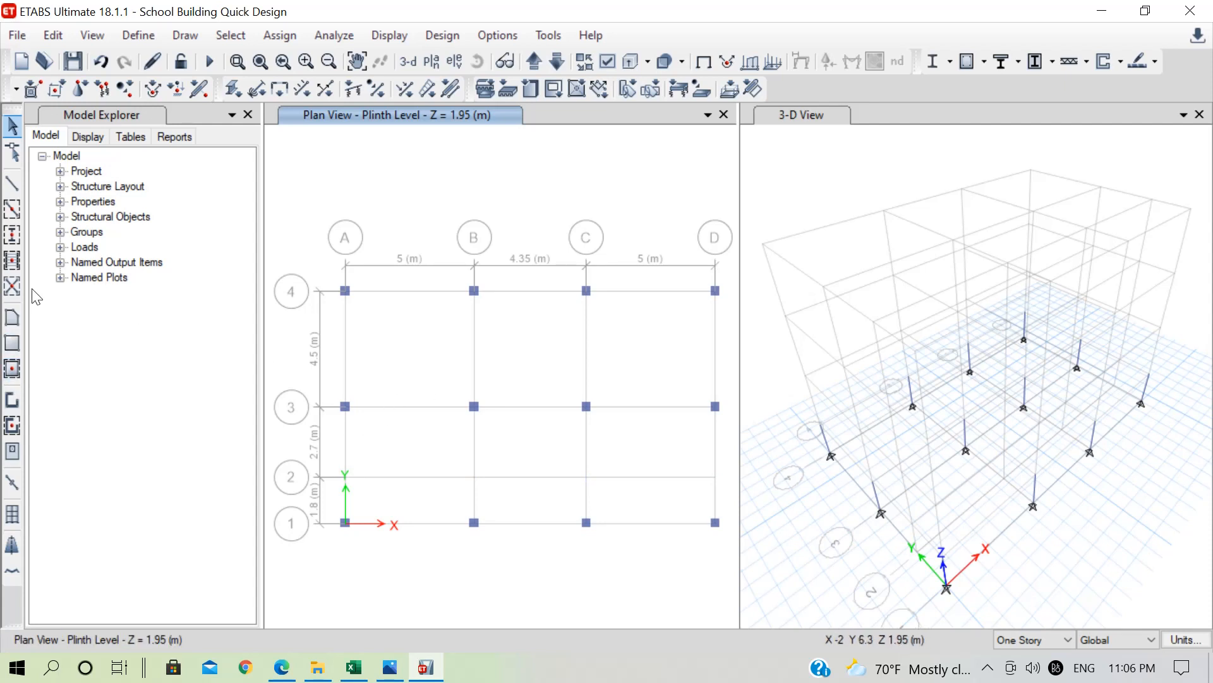
Step: Quick-draw BEAM230*350 beams along grid 4, along grids A and D between grids 3 and 4, and on grid 3 between C and D
left_click(12, 212)
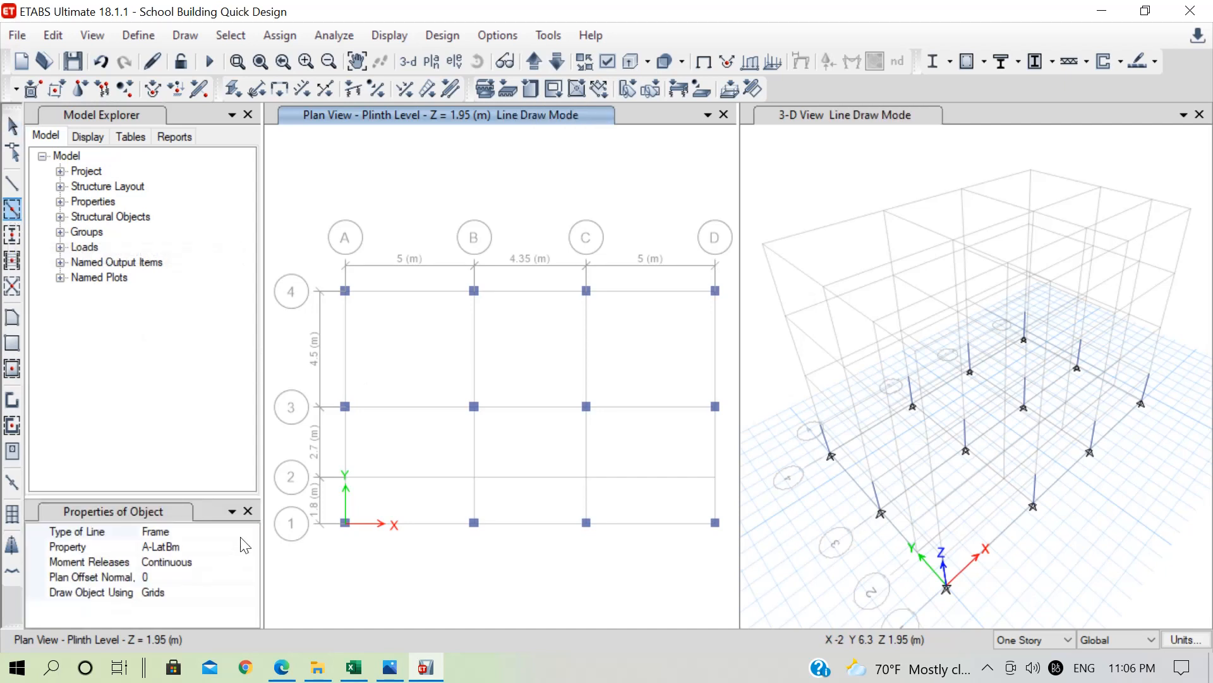
left_click(245, 532)
left_click(251, 532)
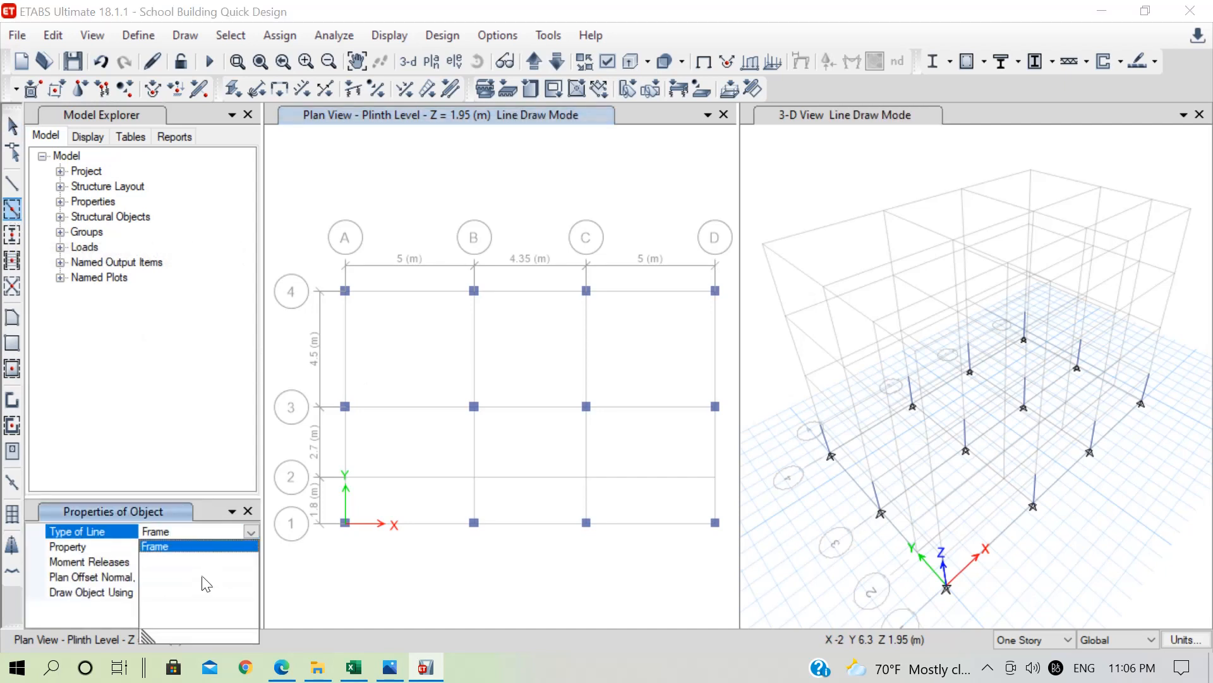
left_click(250, 544)
left_click(252, 547)
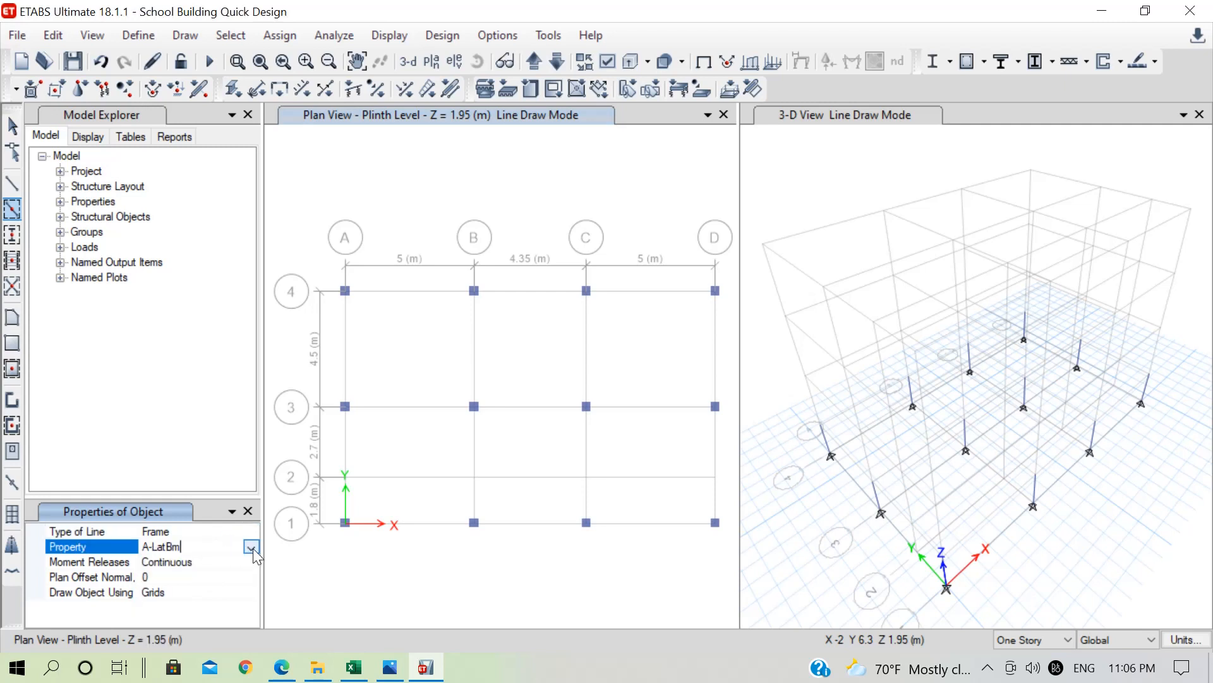
left_click(252, 547)
left_click(220, 533)
left_click(348, 345)
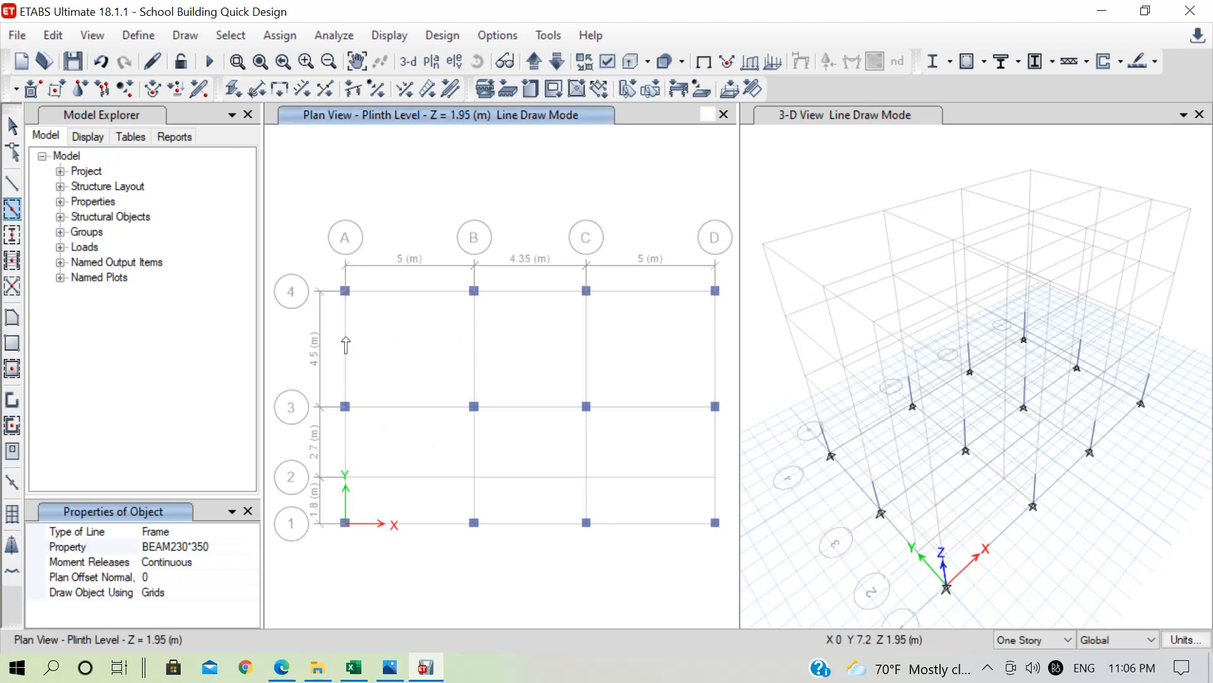
left_click(410, 299)
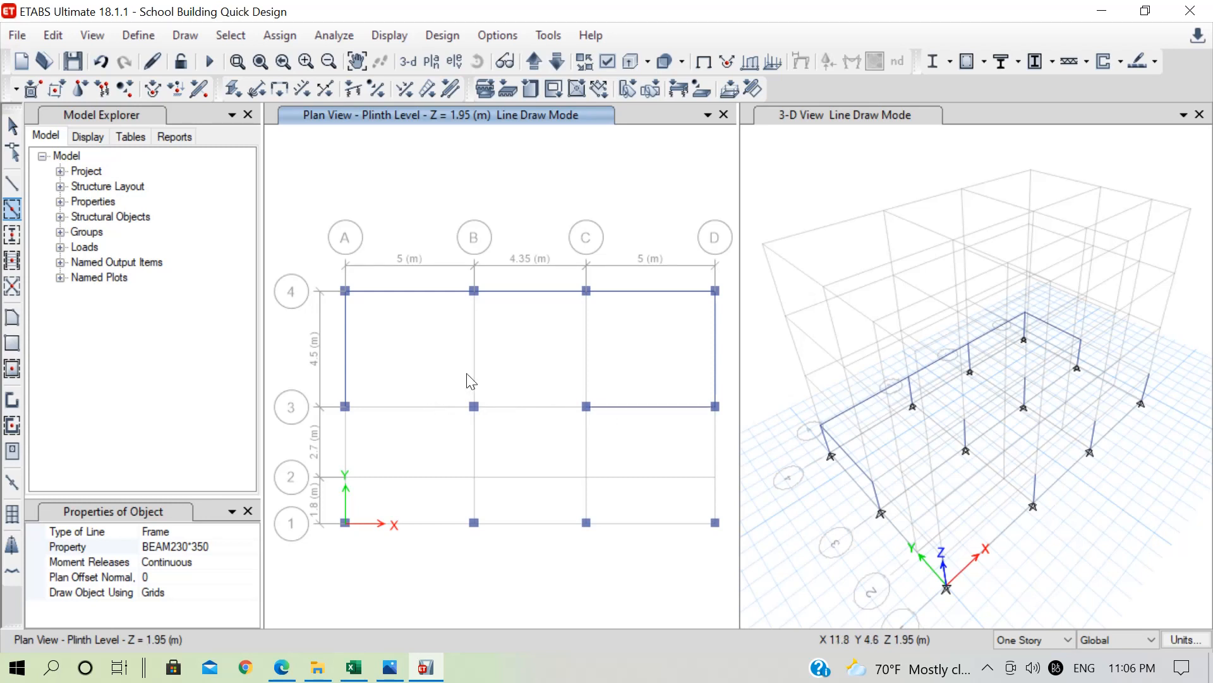
Step: Add the remaining beams on grid 3 from A to C and on grids B and C between grids 3 and 4
left_click(587, 362)
left_click(431, 406)
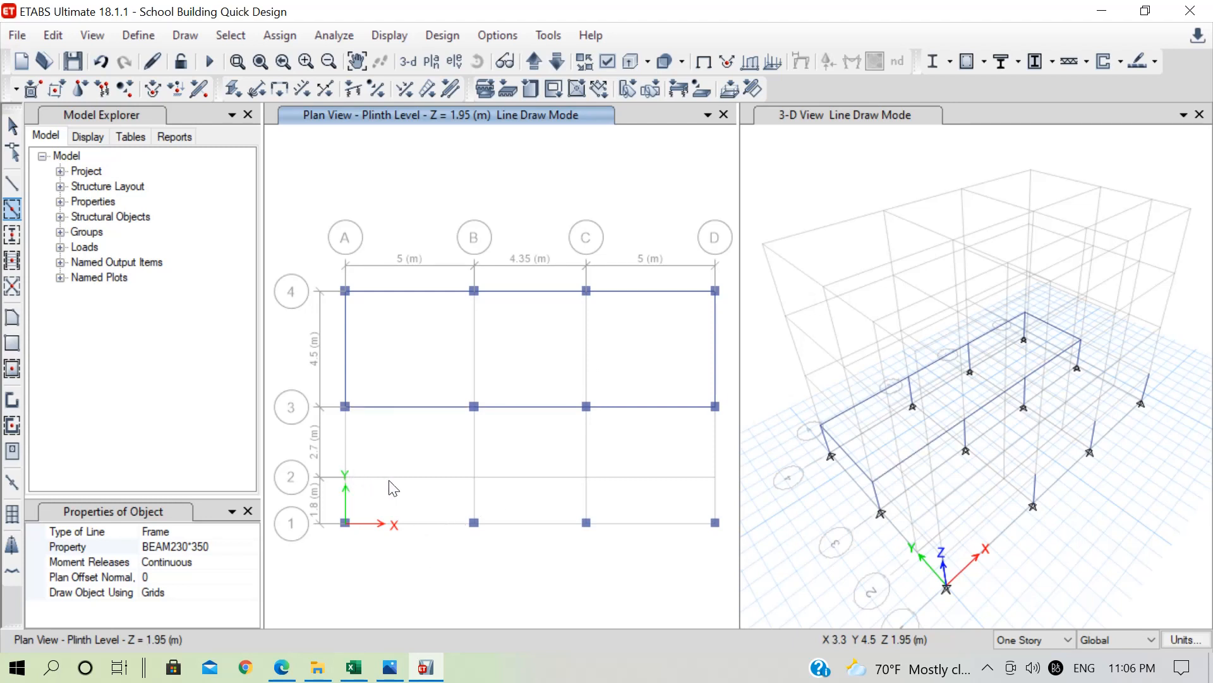
left_click(474, 355)
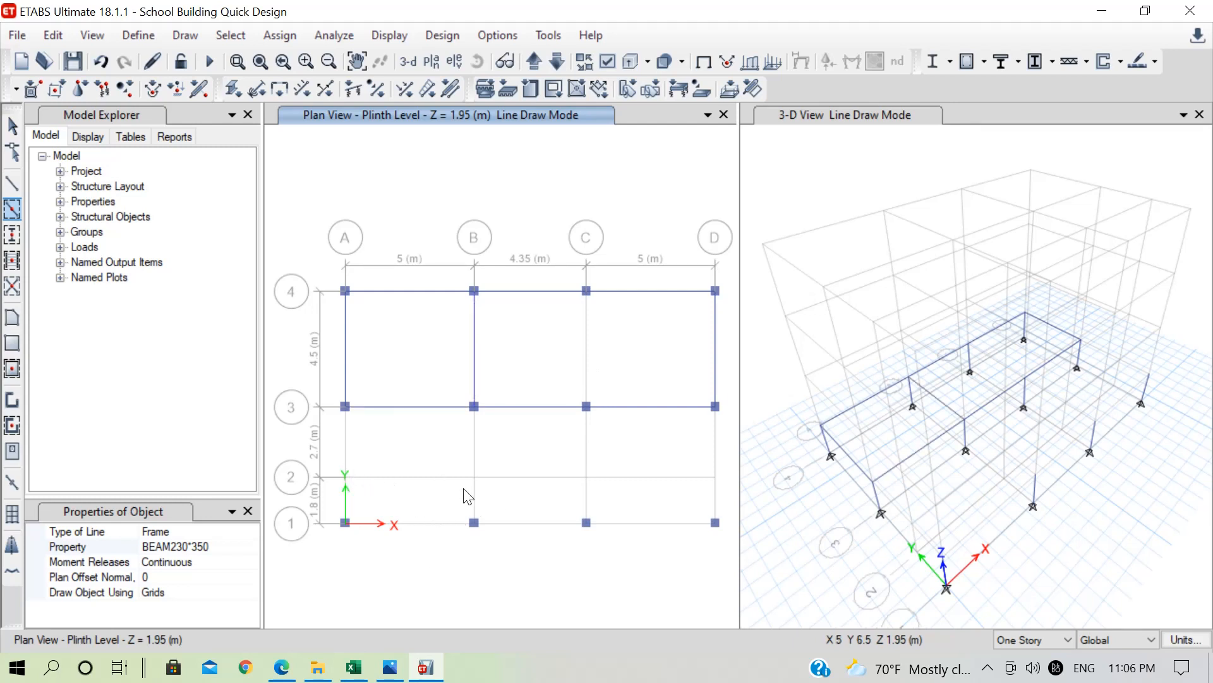
left_click(587, 360)
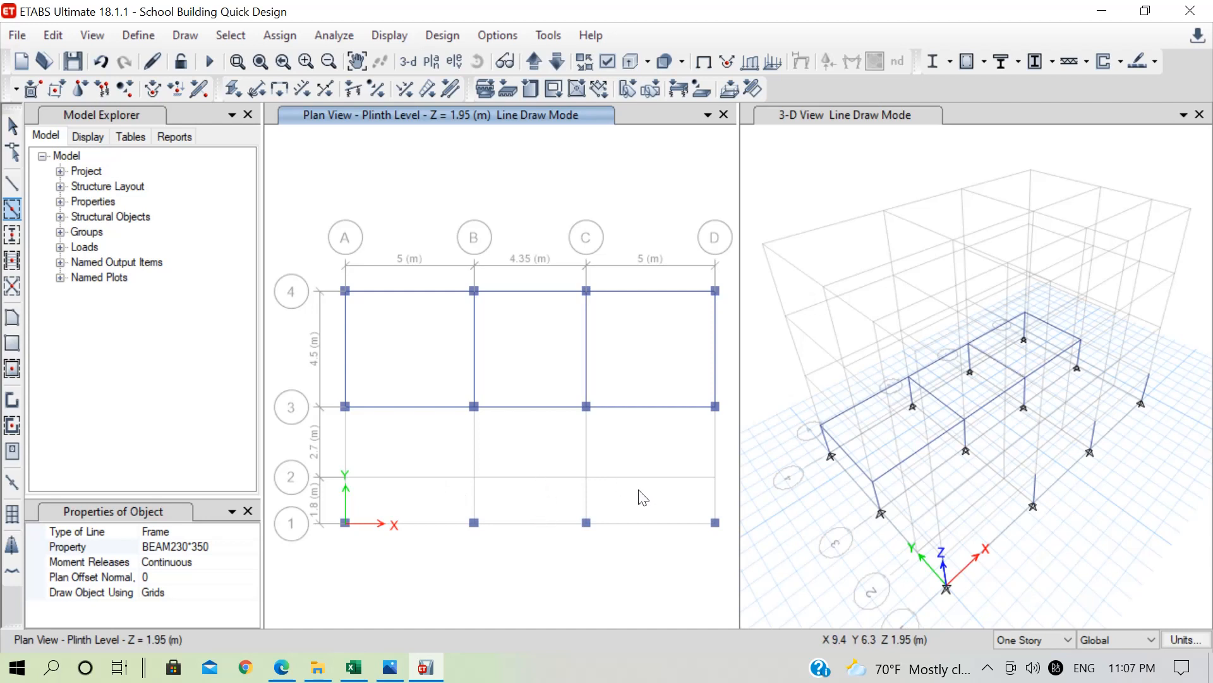
Step: Draw plinth beams along grid lines 1 and 2, and along grids A to D between grids 1 and 3
left_click(643, 524)
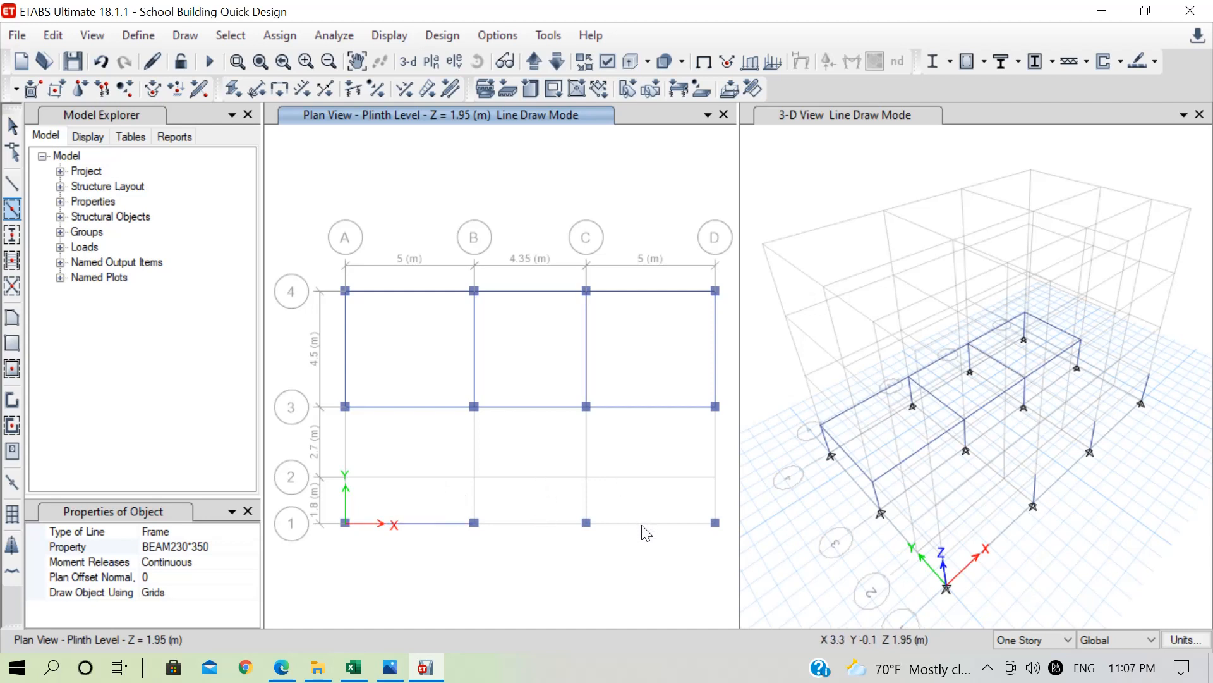
left_click(647, 480)
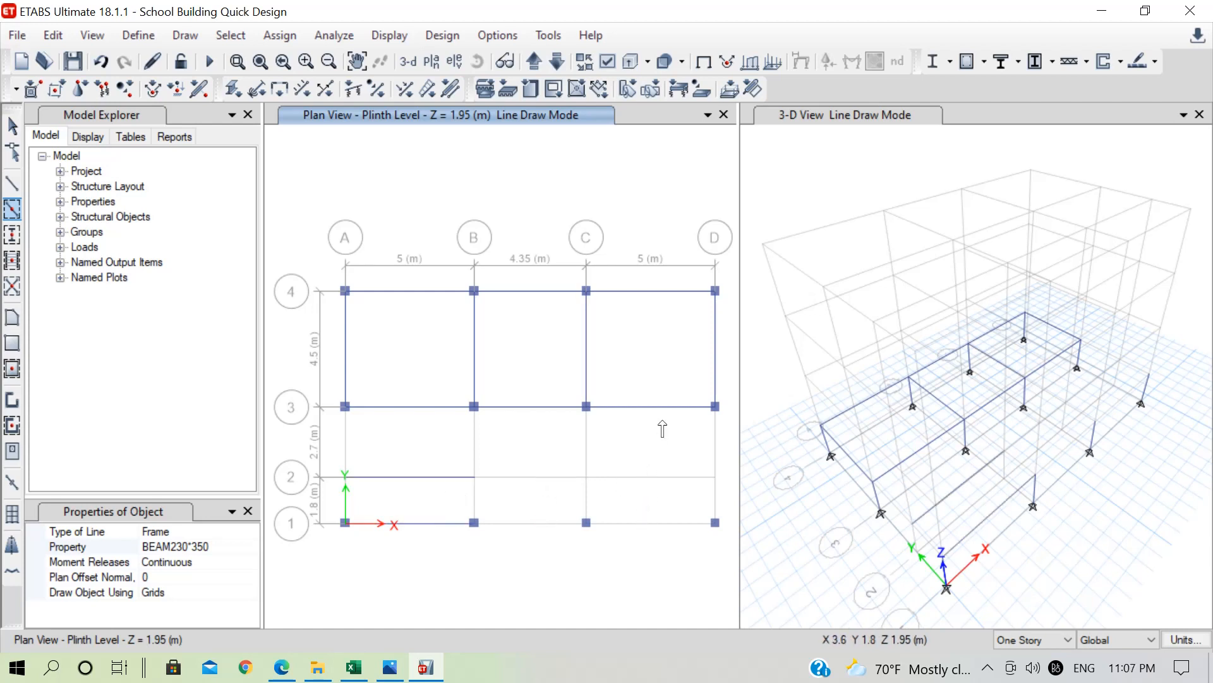
left_click(537, 446)
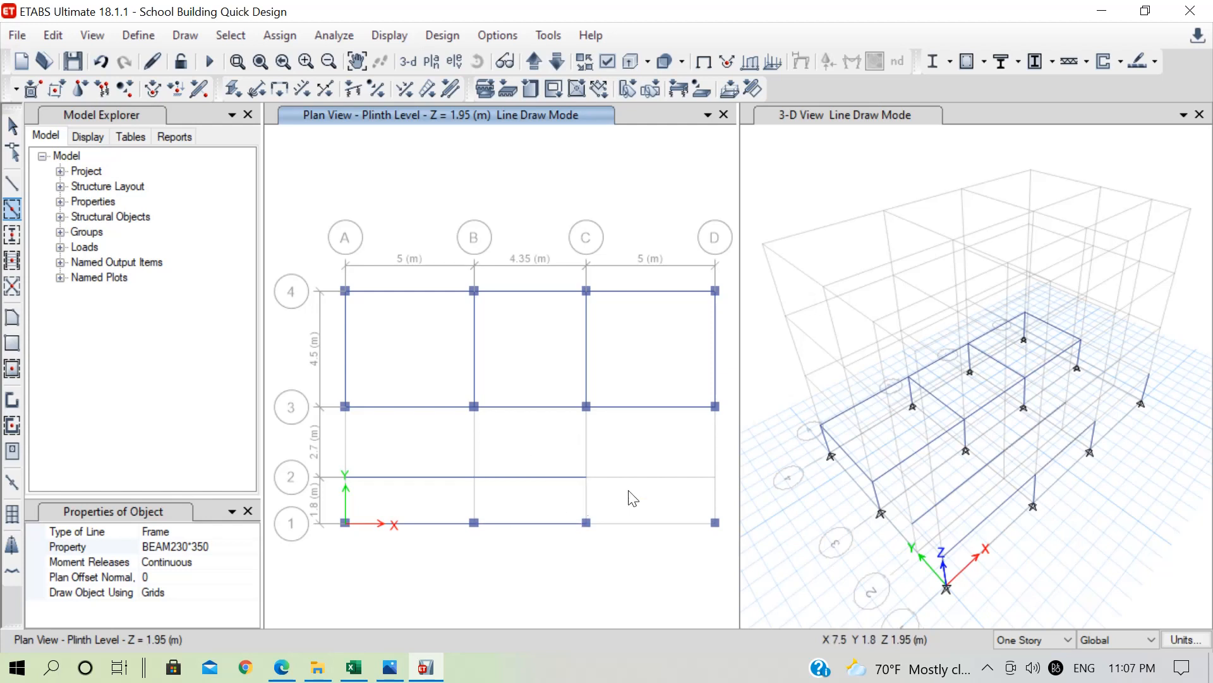
left_click(642, 526)
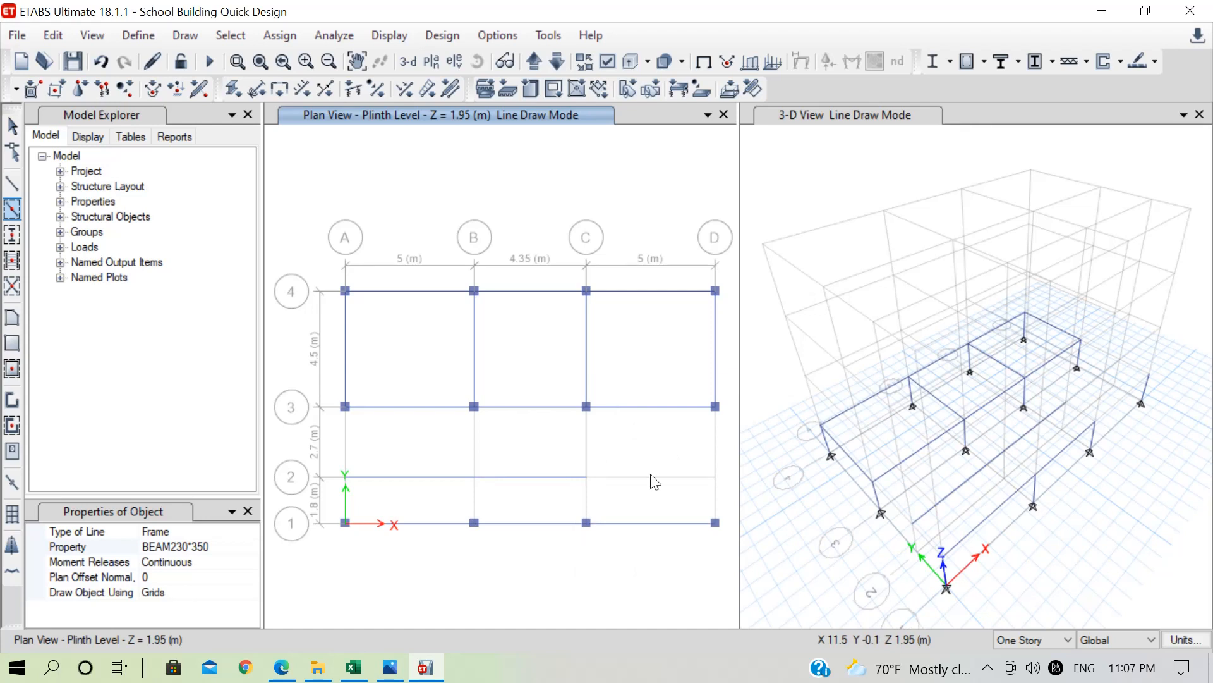
left_click(640, 473)
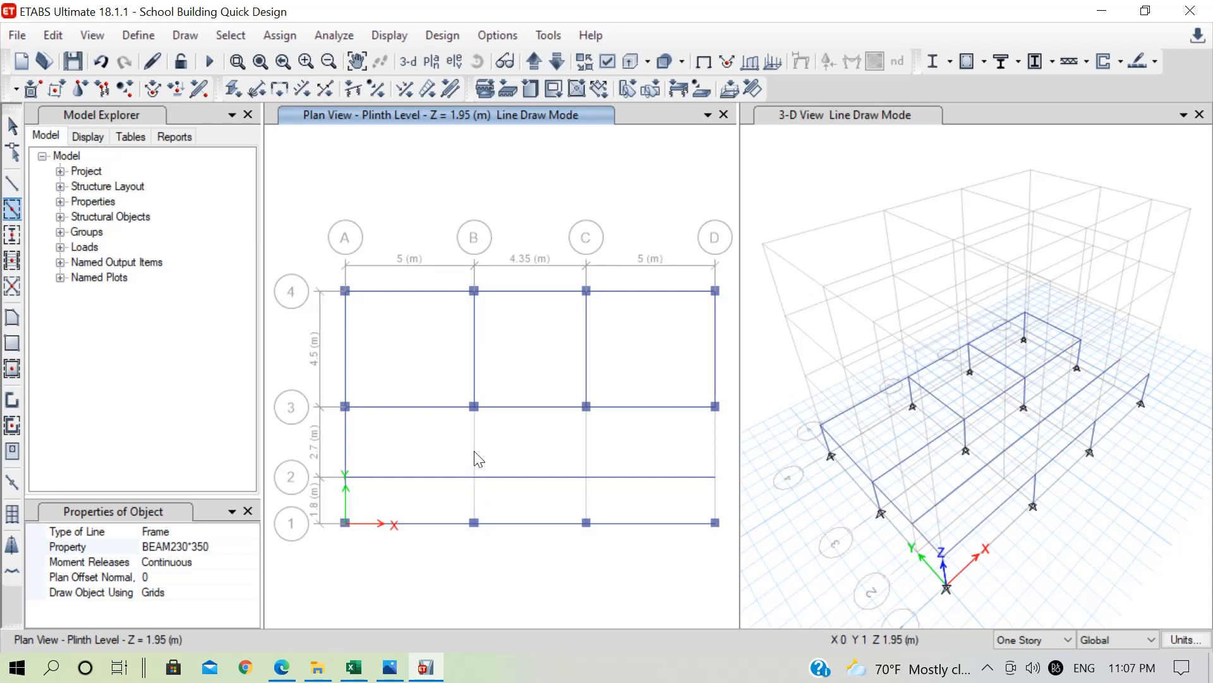
left_click(474, 492)
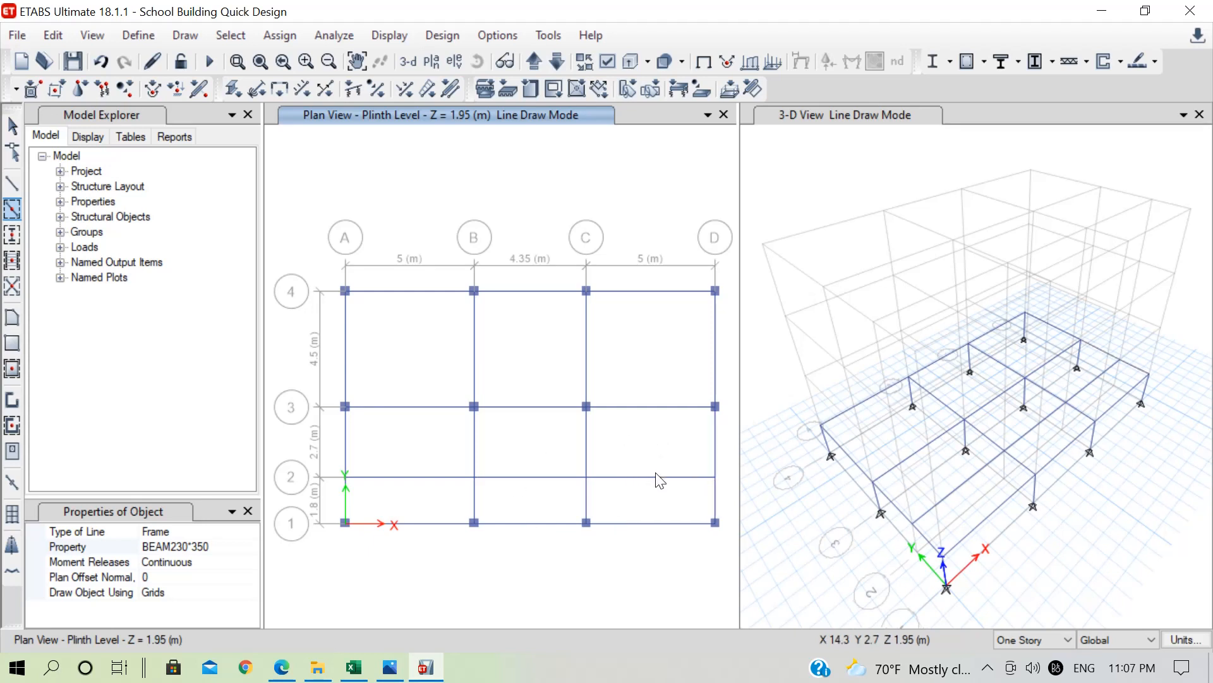
key("Escape")
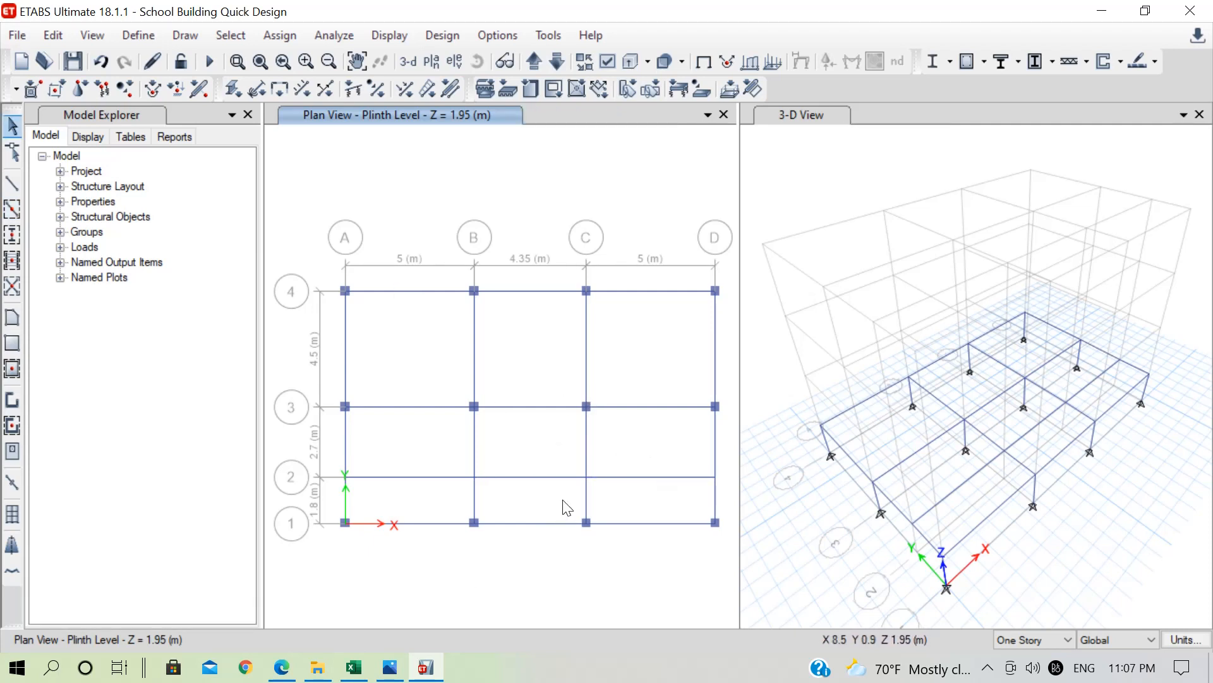
Step: Join the two beam segments between grids 1 and 3 into one frame on each of grids A, B, C and D
left_click(474, 499)
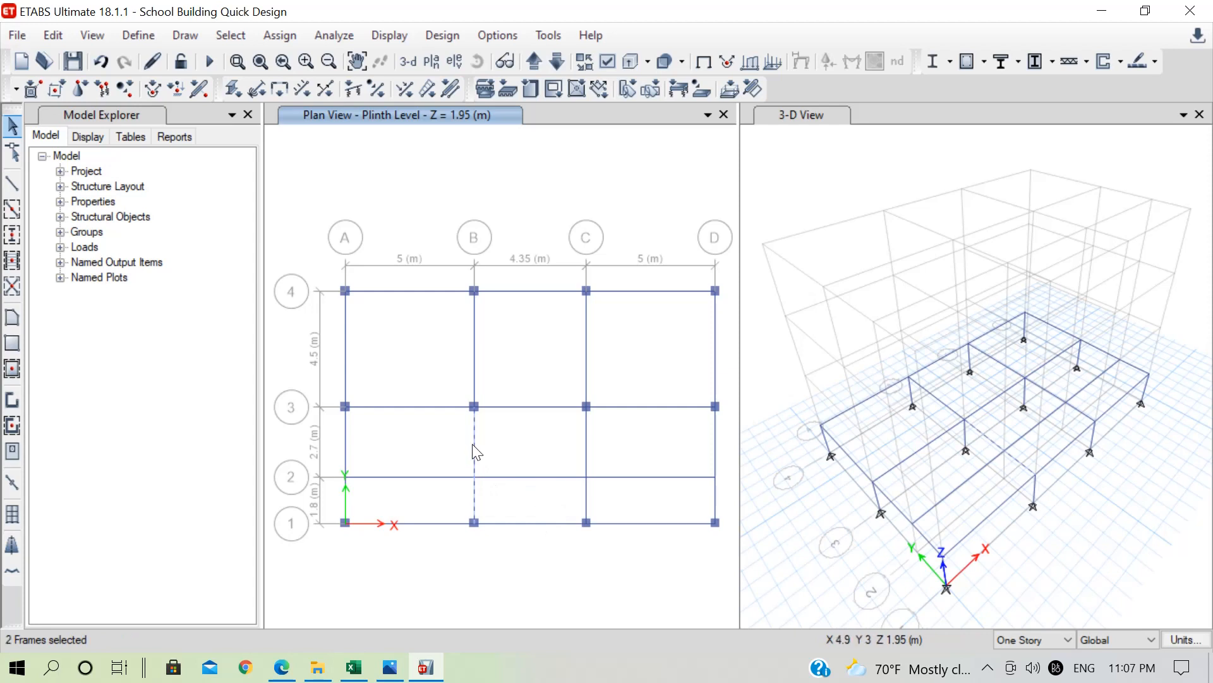
left_click(474, 446)
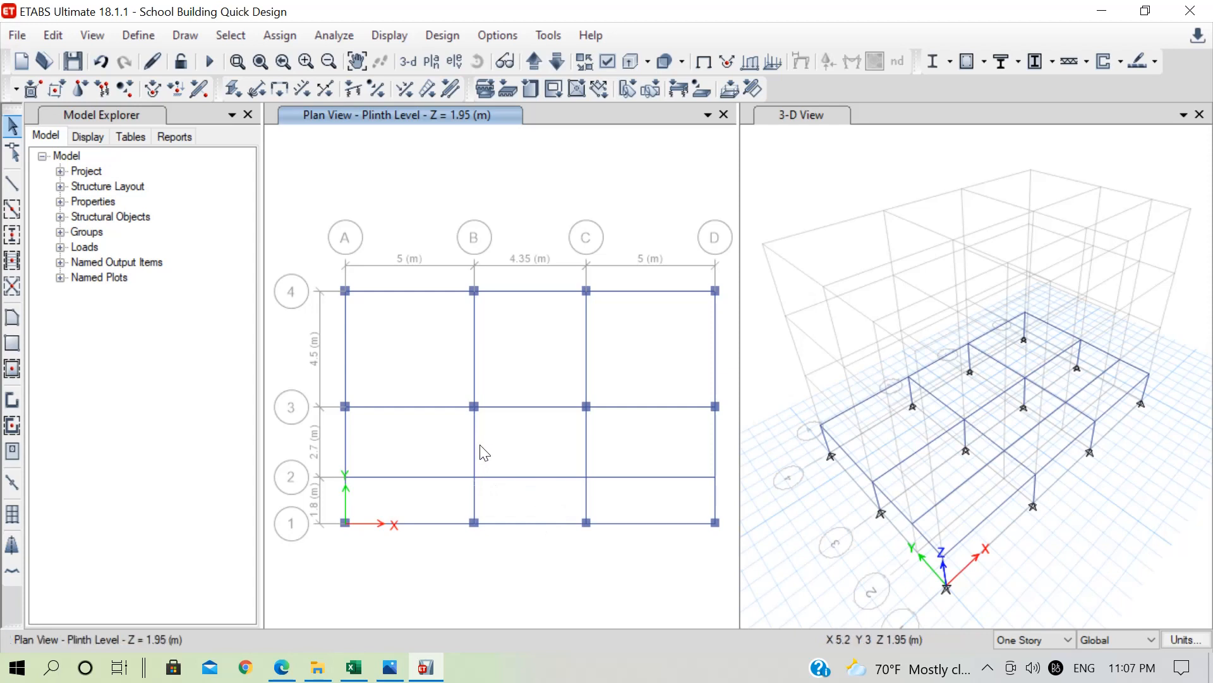
left_click(346, 502)
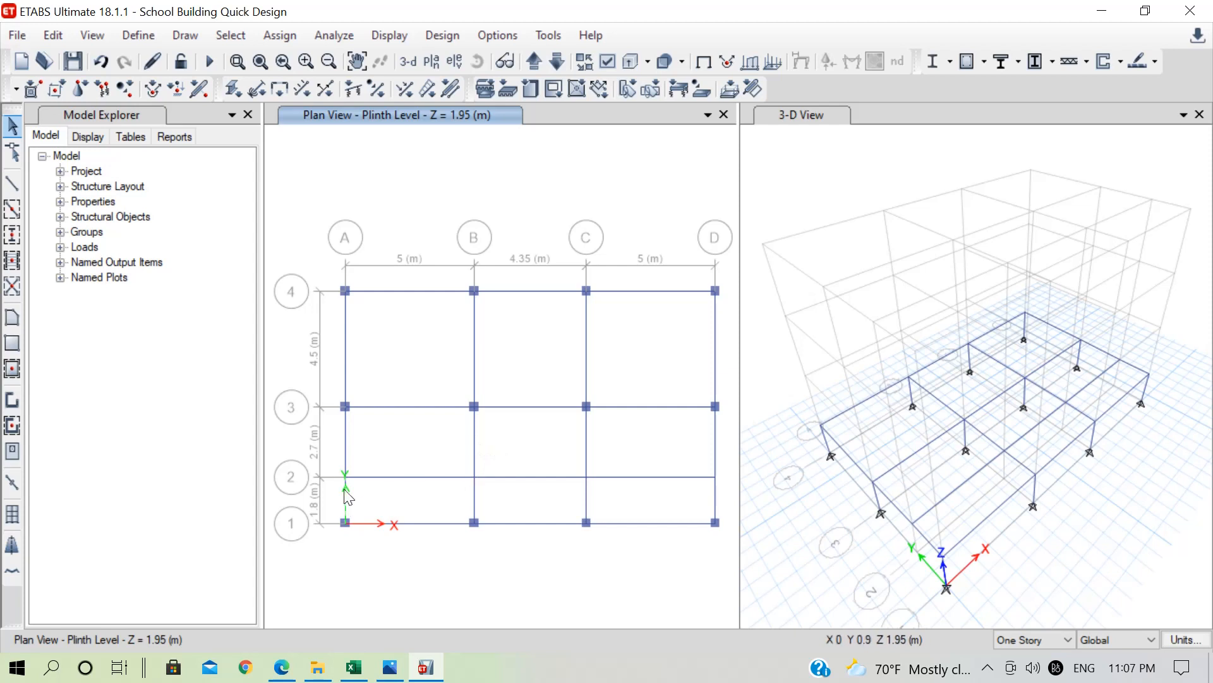
left_click(476, 504)
left_click(475, 446)
left_click(588, 504)
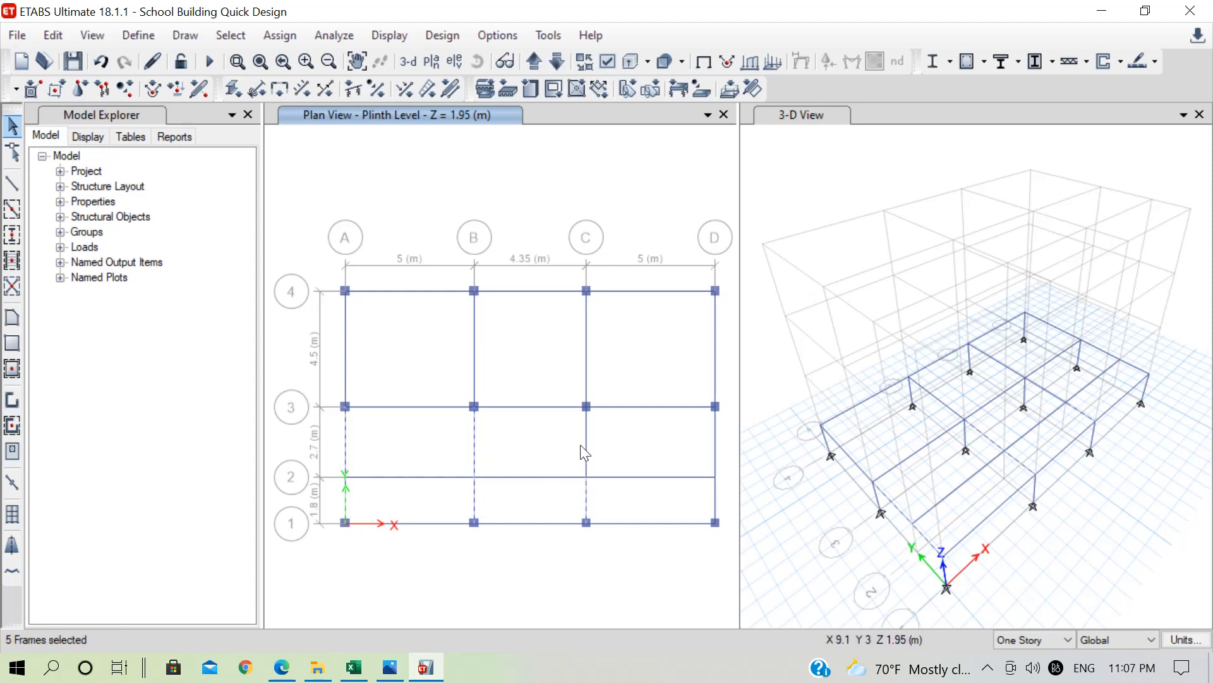
left_click(586, 453)
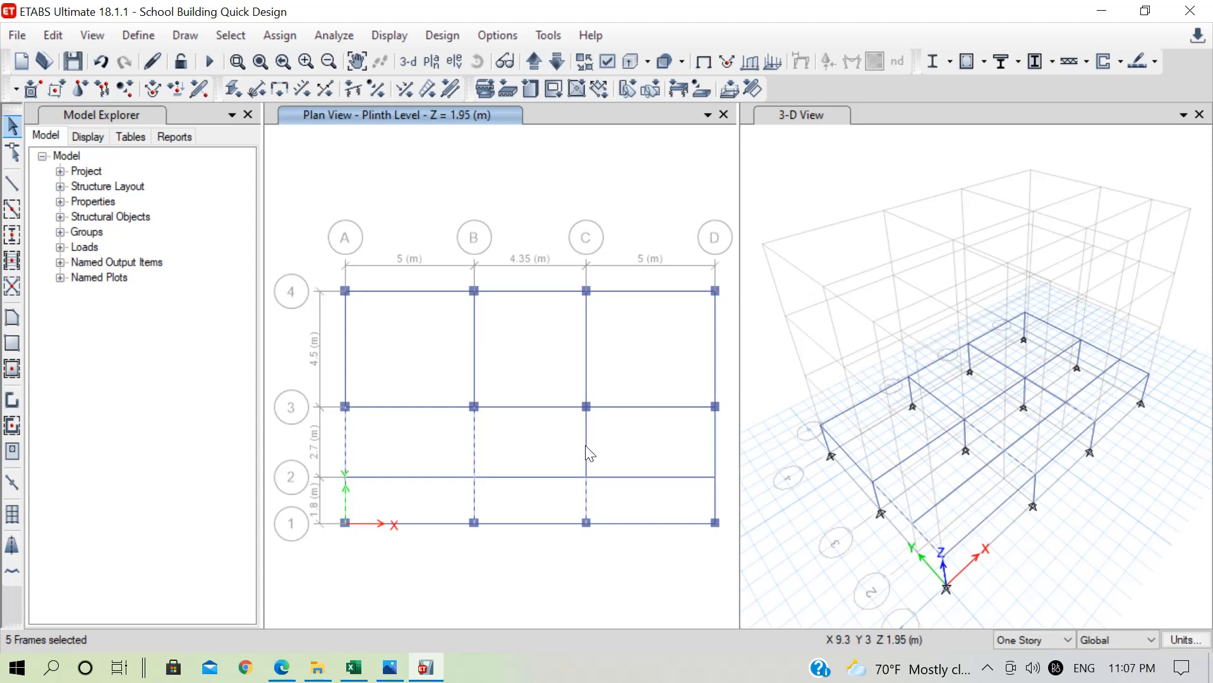
left_click(717, 454)
left_click(716, 499)
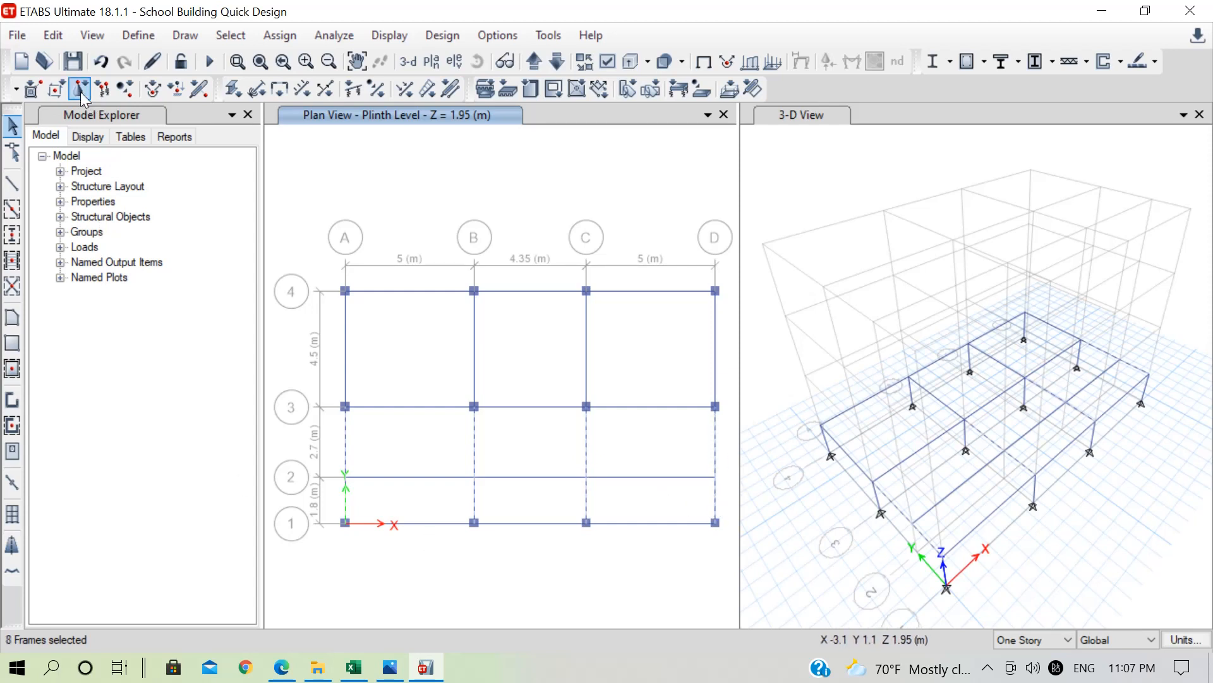
left_click(55, 37)
mouse_move(324, 473)
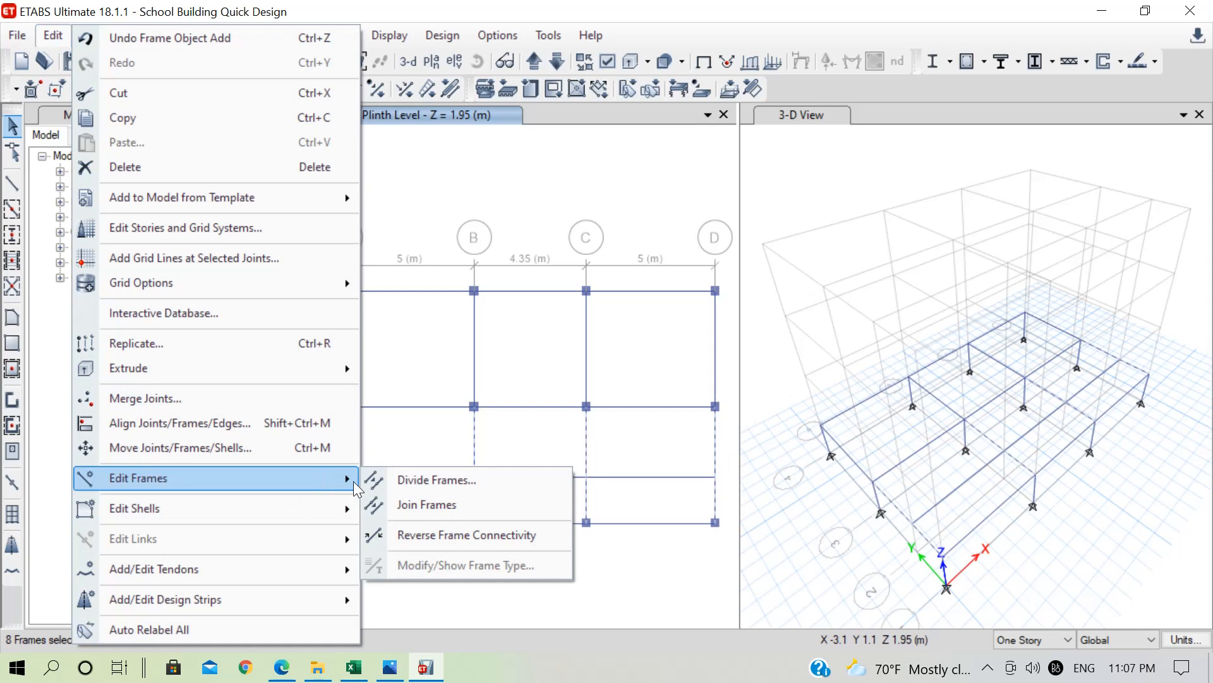
left_click(422, 504)
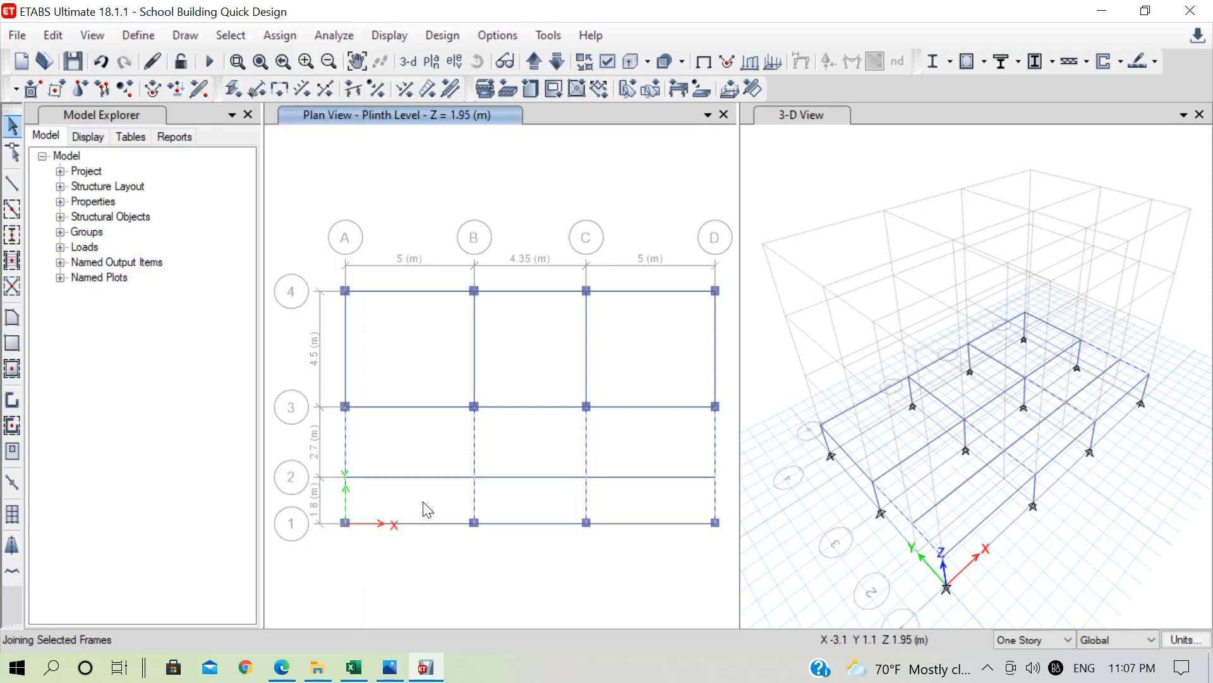
left_click(588, 448)
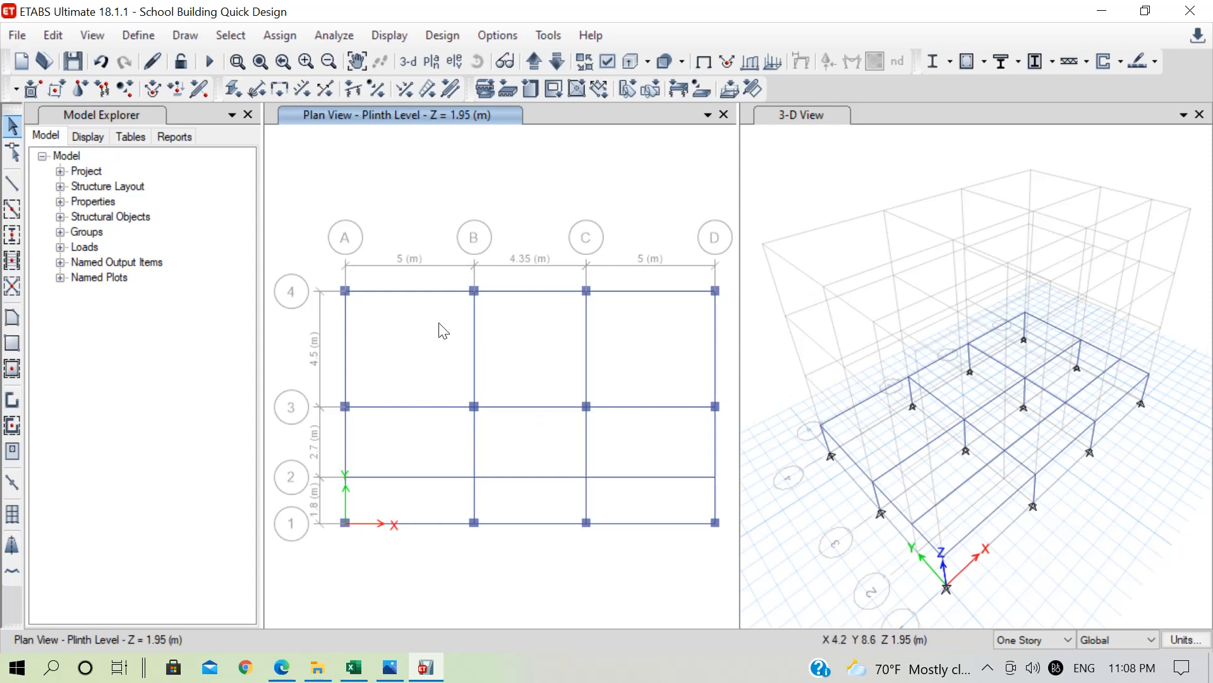
Step: On the GFSlab story plan, quick-draw COL350x350 columns where grids 1, 3 and 4 cross grids A to D
left_click(1036, 638)
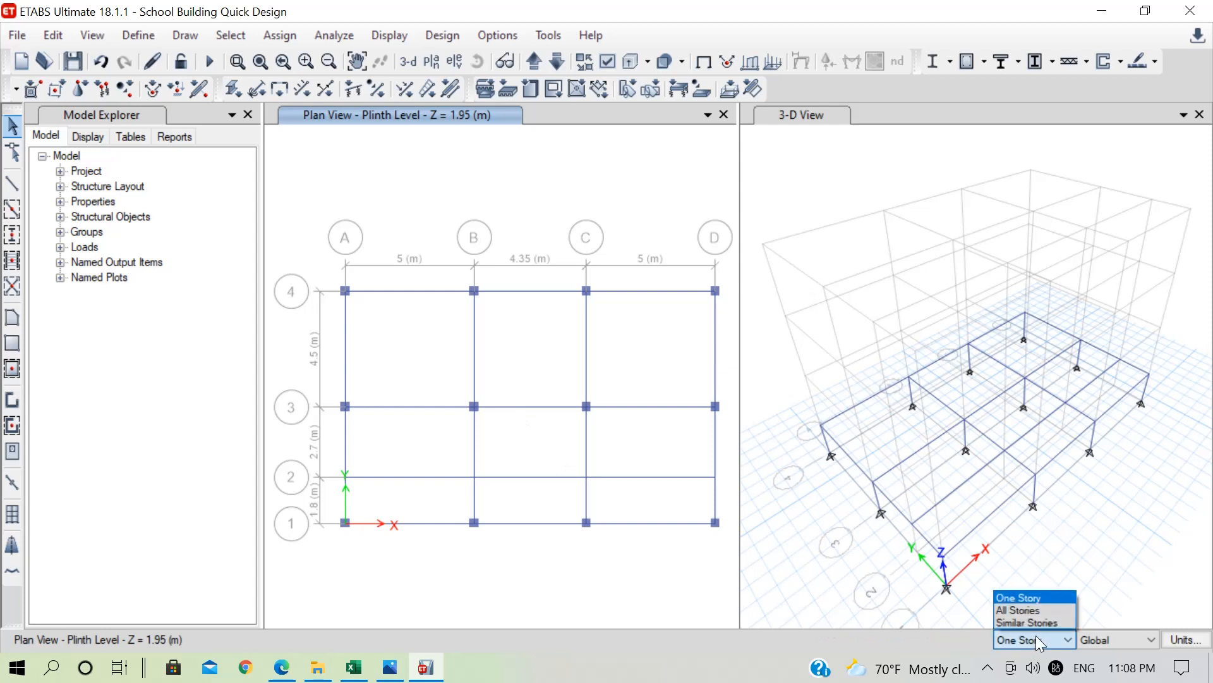
left_click(706, 573)
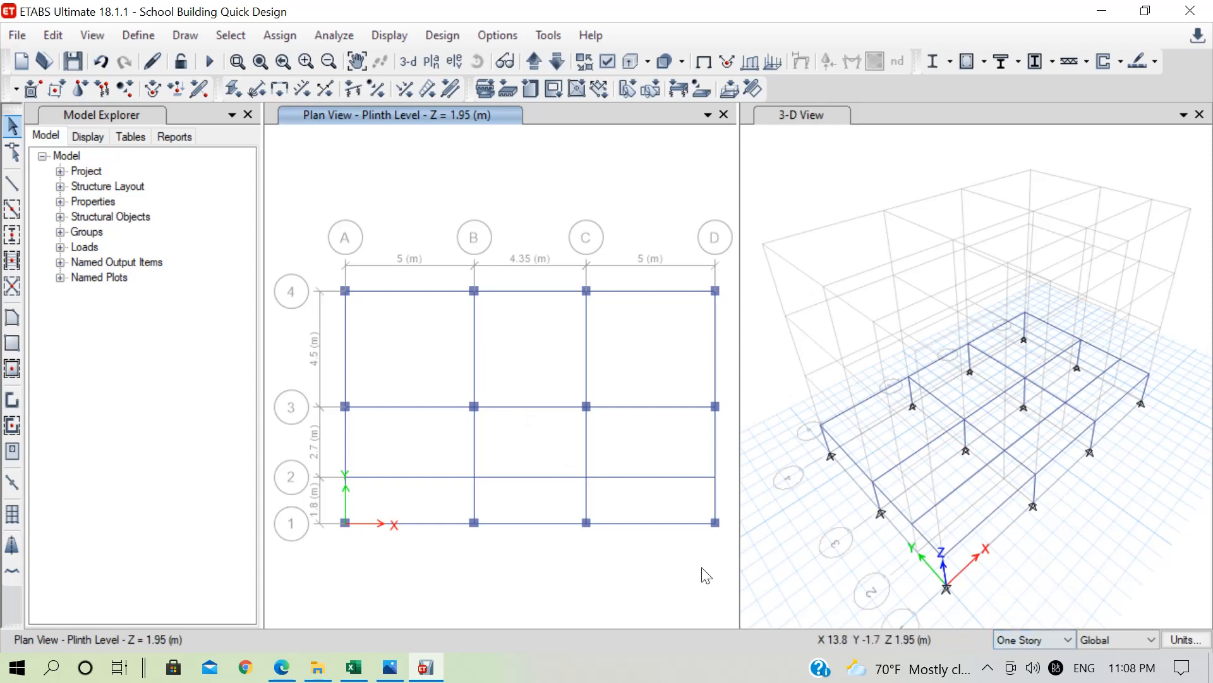
left_click(534, 61)
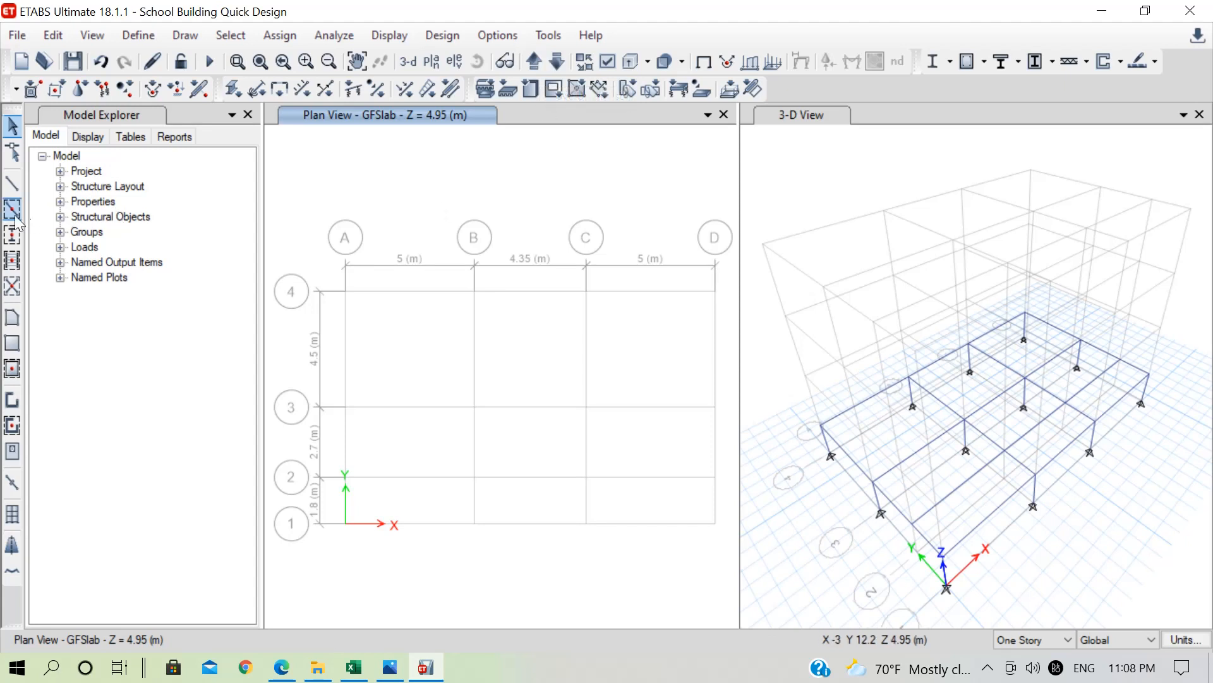
left_click(18, 236)
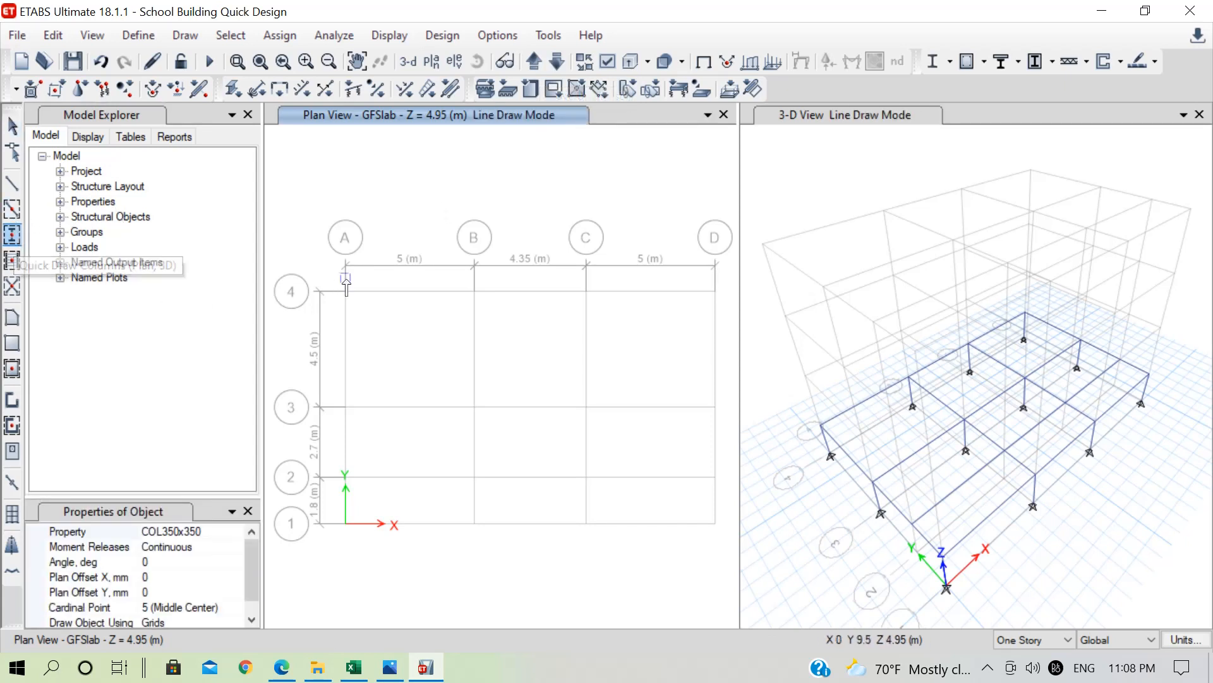
mouse_move(328, 270)
left_mouse_down()
mouse_move(601, 428)
mouse_move(738, 436)
left_mouse_up()
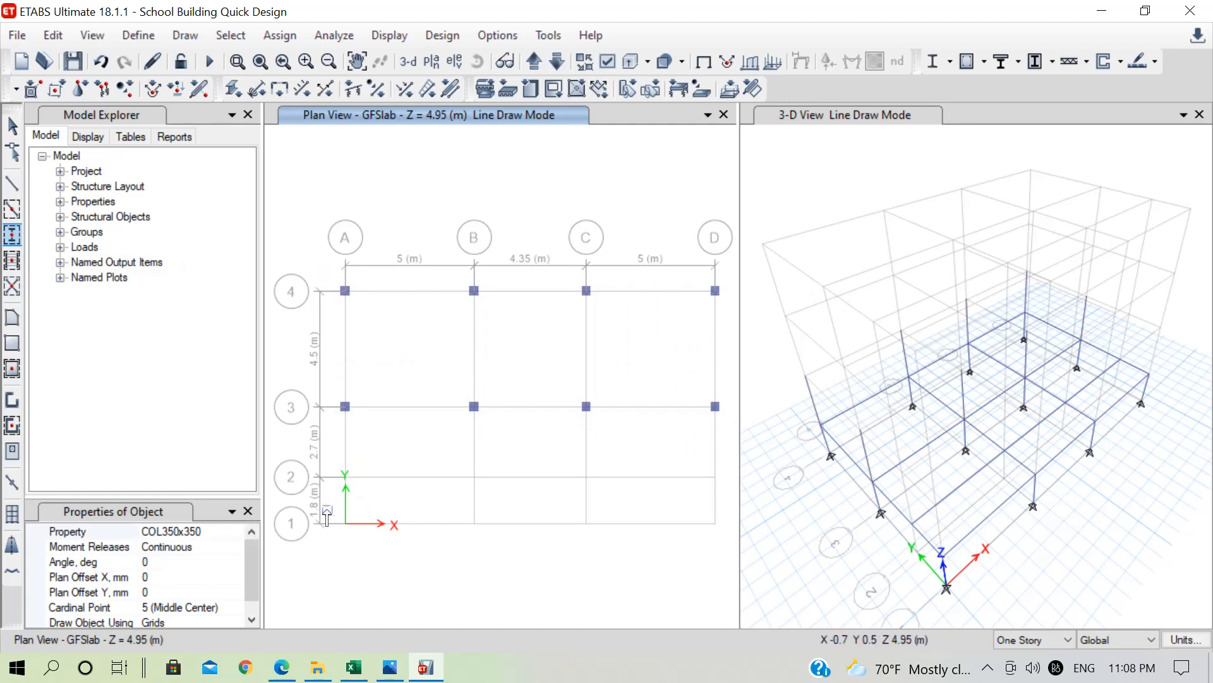
left_click_drag(327, 506, 728, 532)
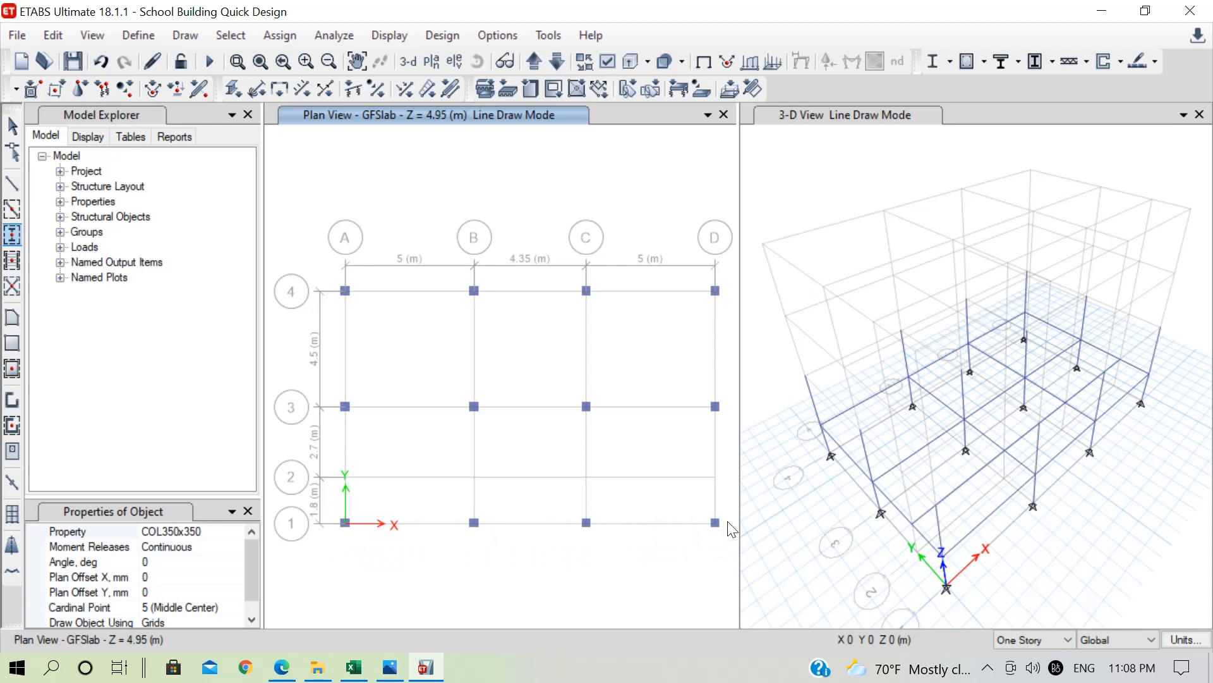
Step: Quick-draw BEAM230*350 beams on GFSlab along grids 1, 3 and 4, and on grids A to D between grids 3 and 4
left_click(11, 217)
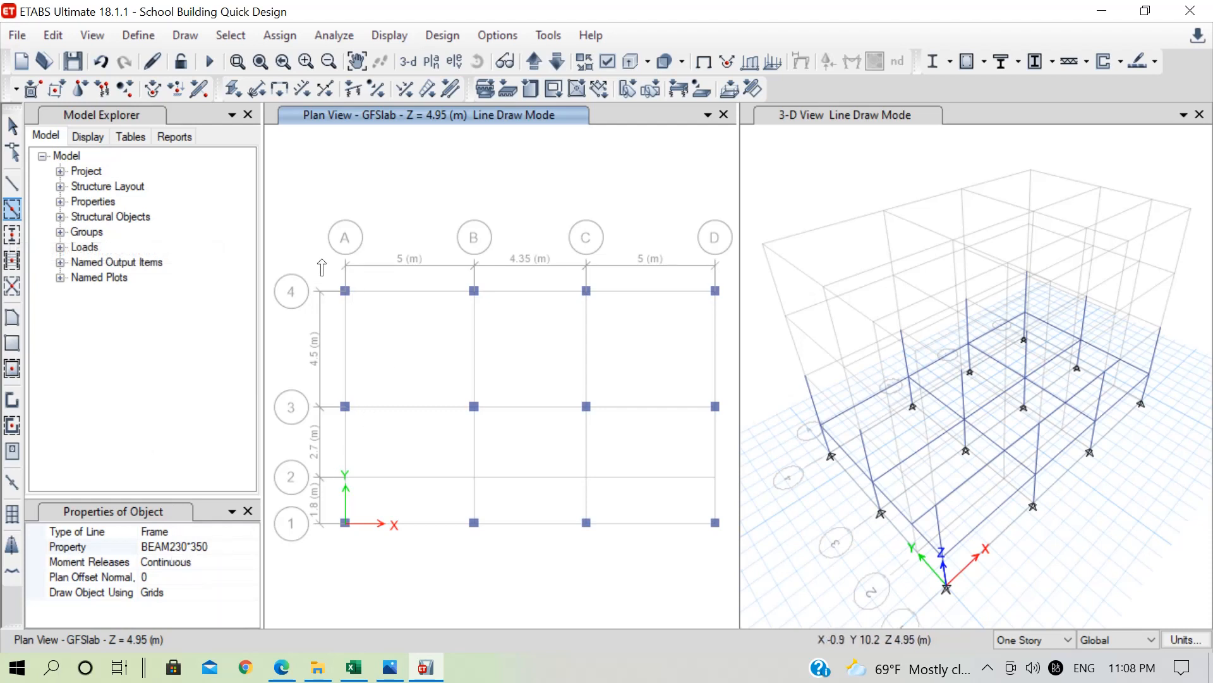
left_click_drag(320, 257, 730, 435)
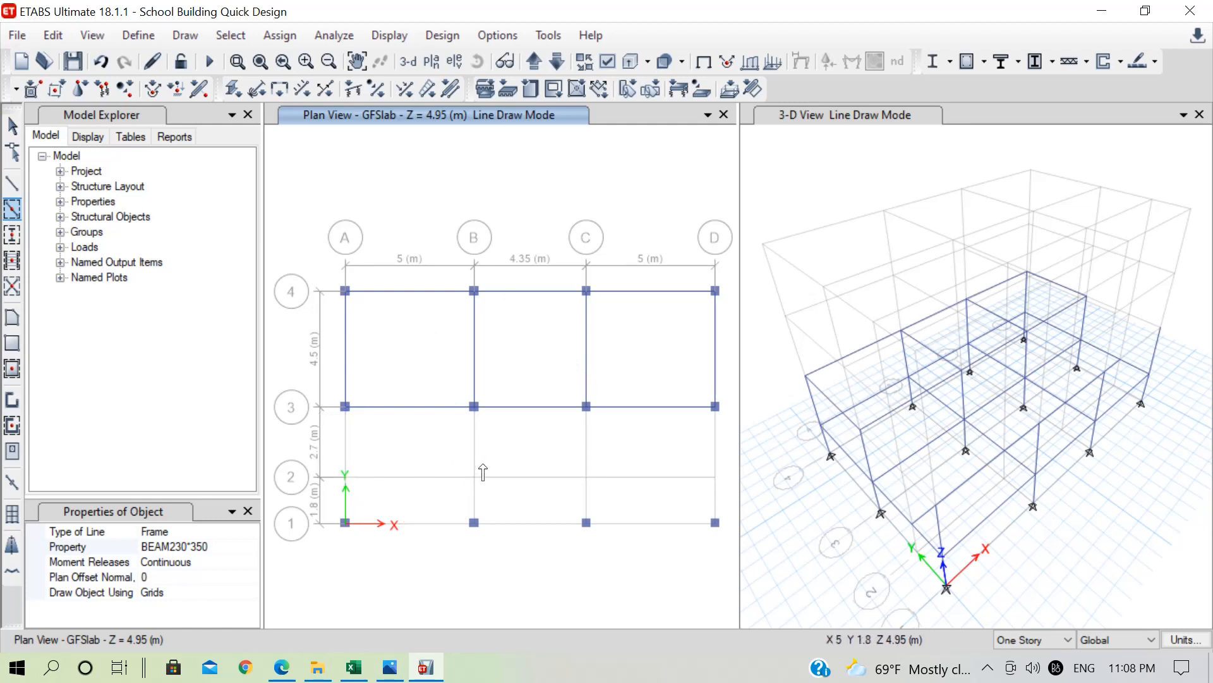
mouse_move(325, 504)
left_mouse_down()
mouse_move(474, 559)
mouse_move(737, 567)
left_mouse_up()
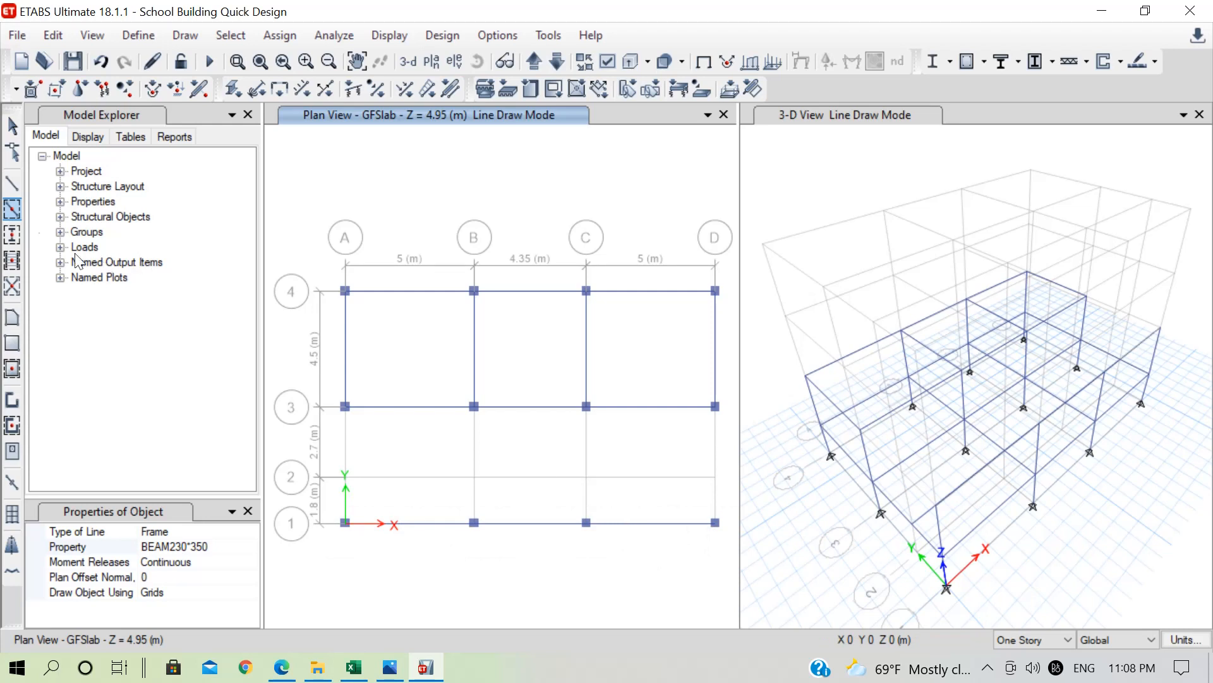
Step: Draw single BEAM230*350 beams from grid 1 to grid 3 along grids A and B on GFSlab
left_click(13, 188)
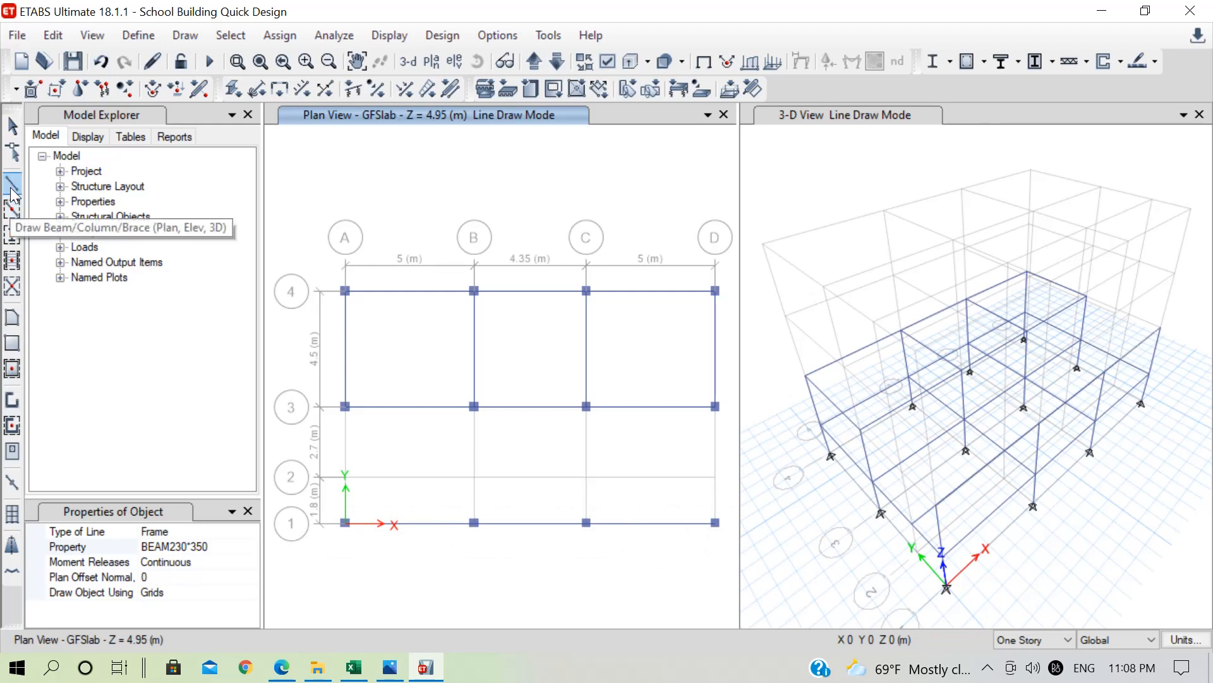
left_click(189, 547)
left_click(249, 546)
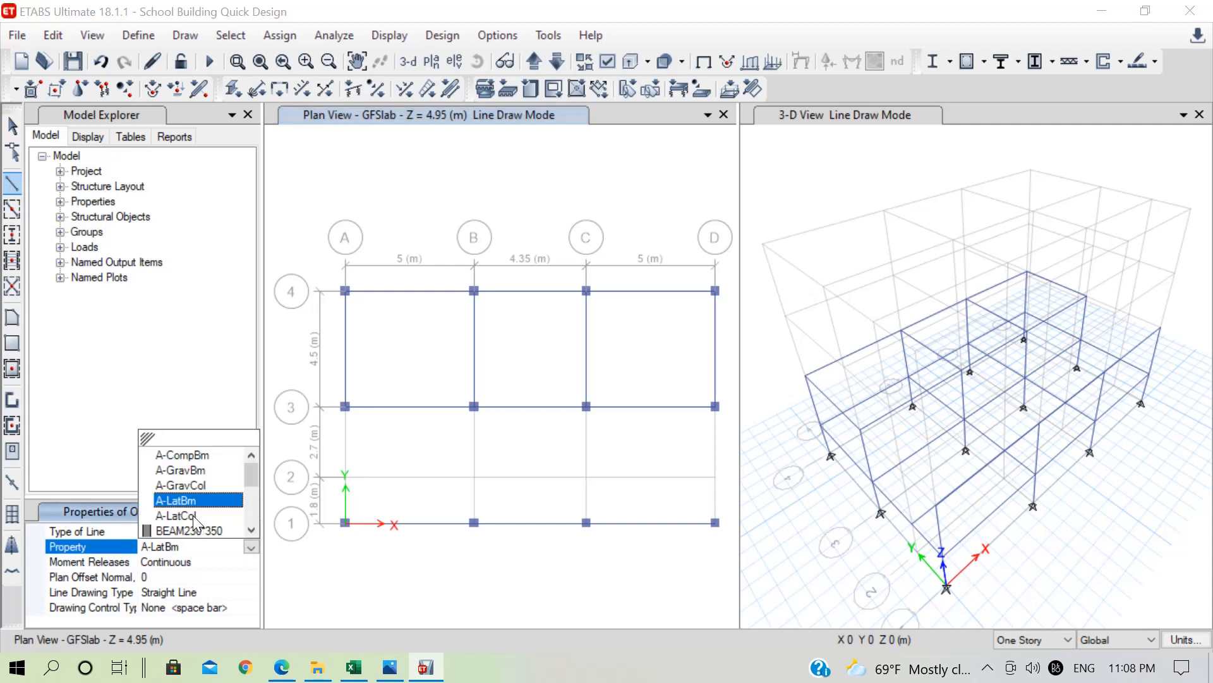
left_click(190, 529)
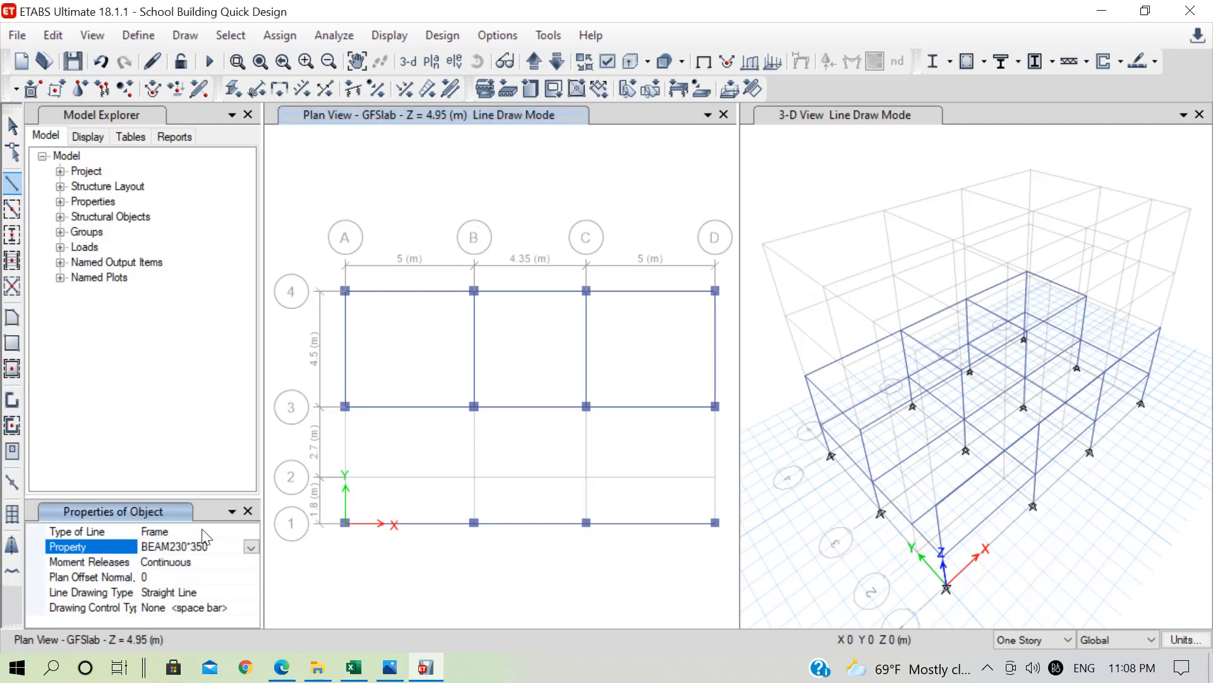
left_click(344, 524)
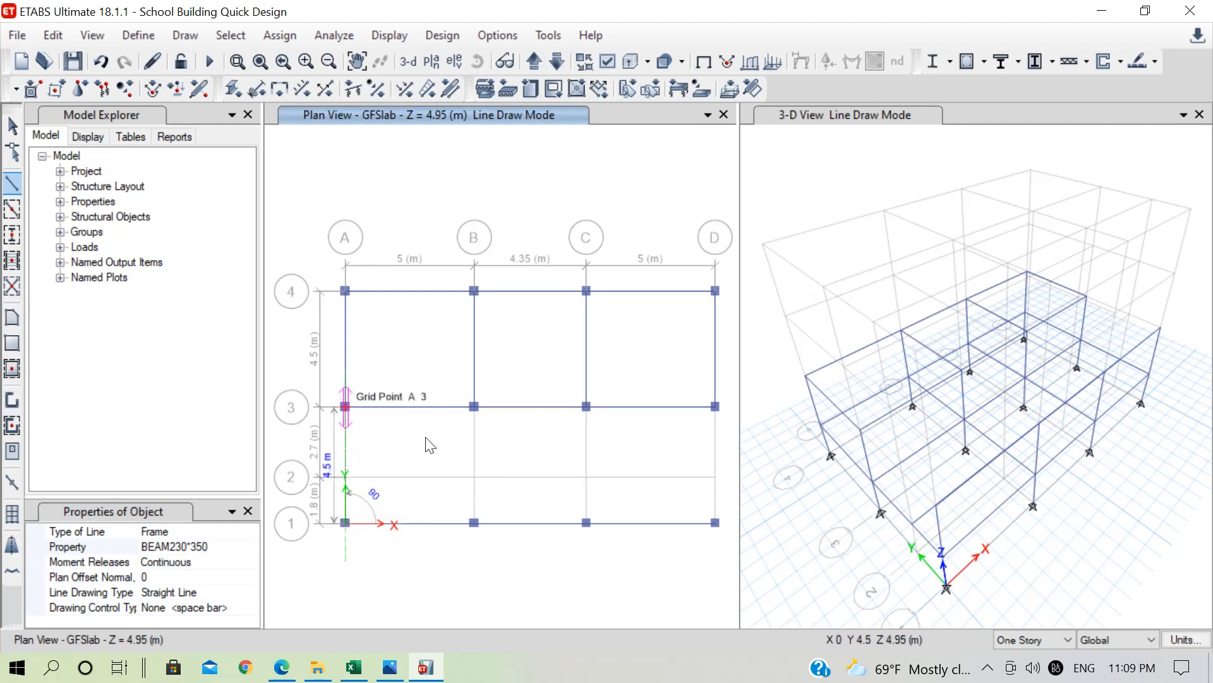
left_click(473, 523)
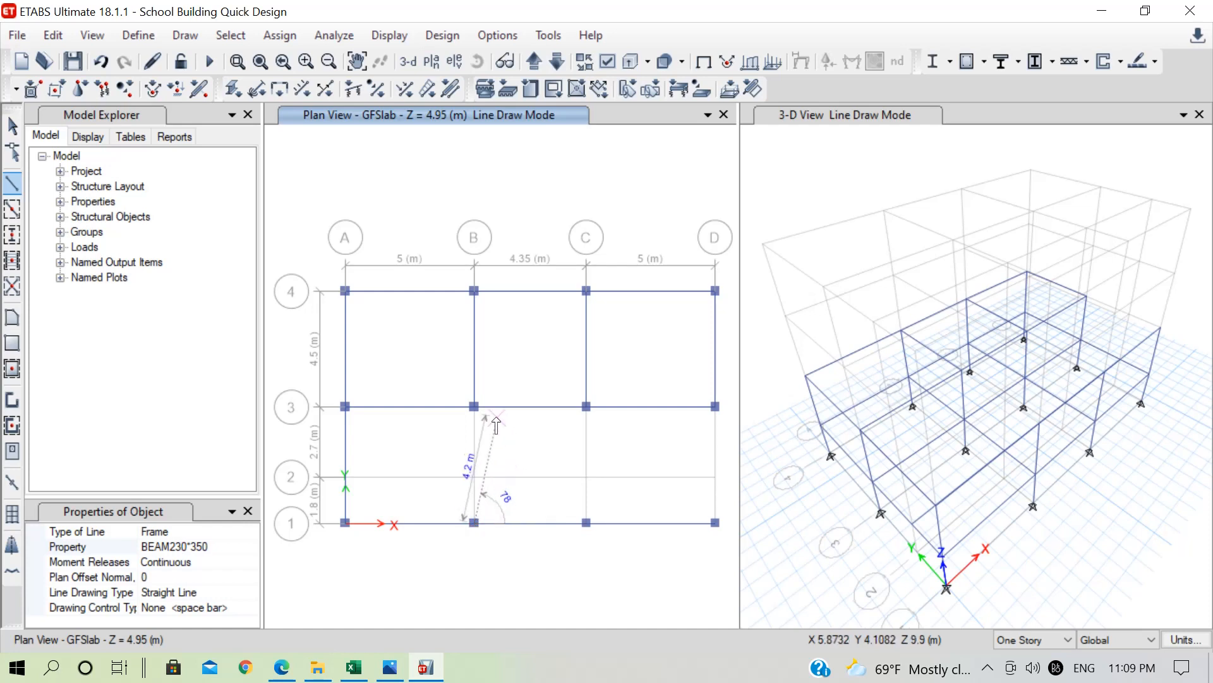
left_click(475, 407)
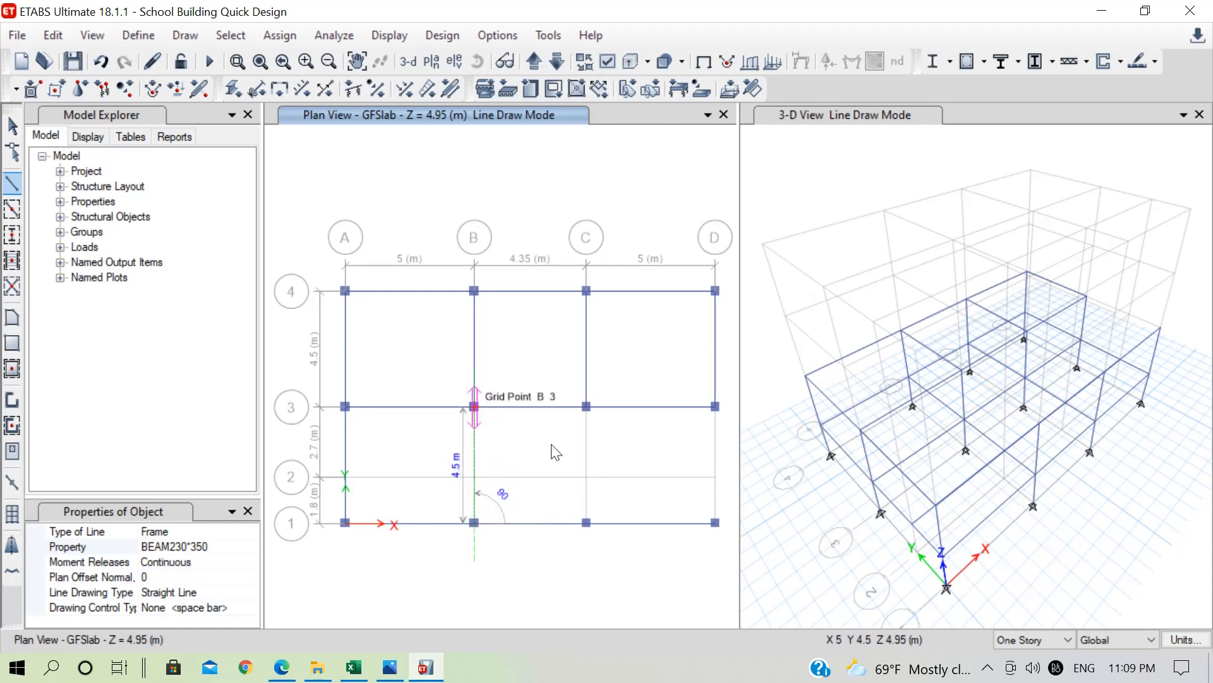
Step: Draw matching single beams from grid 1 to grid 3 along grids C and D, and end the line
left_click(586, 523)
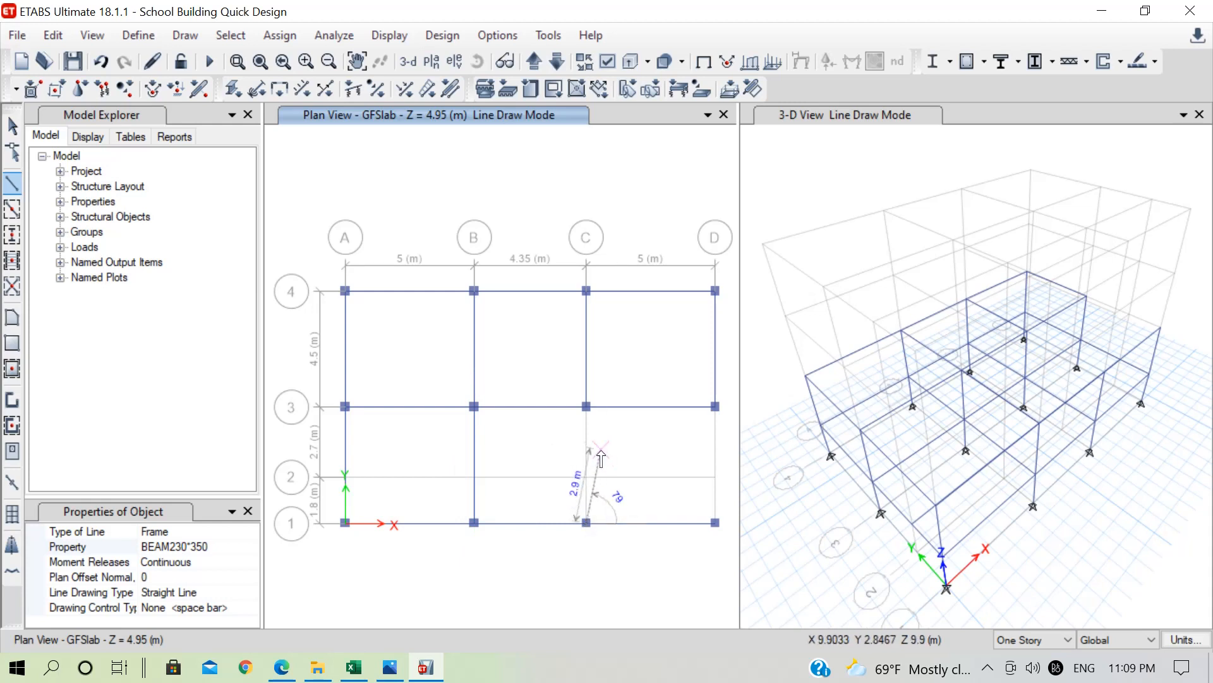
left_click(586, 407)
key("Return")
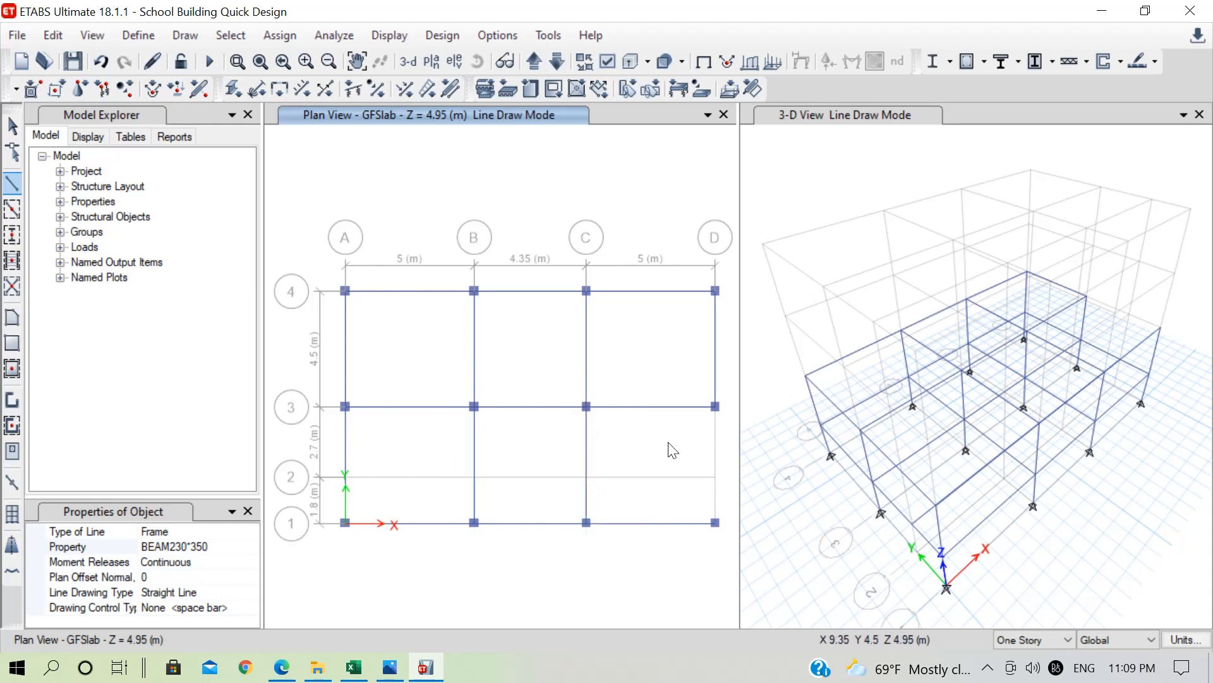
left_click(715, 522)
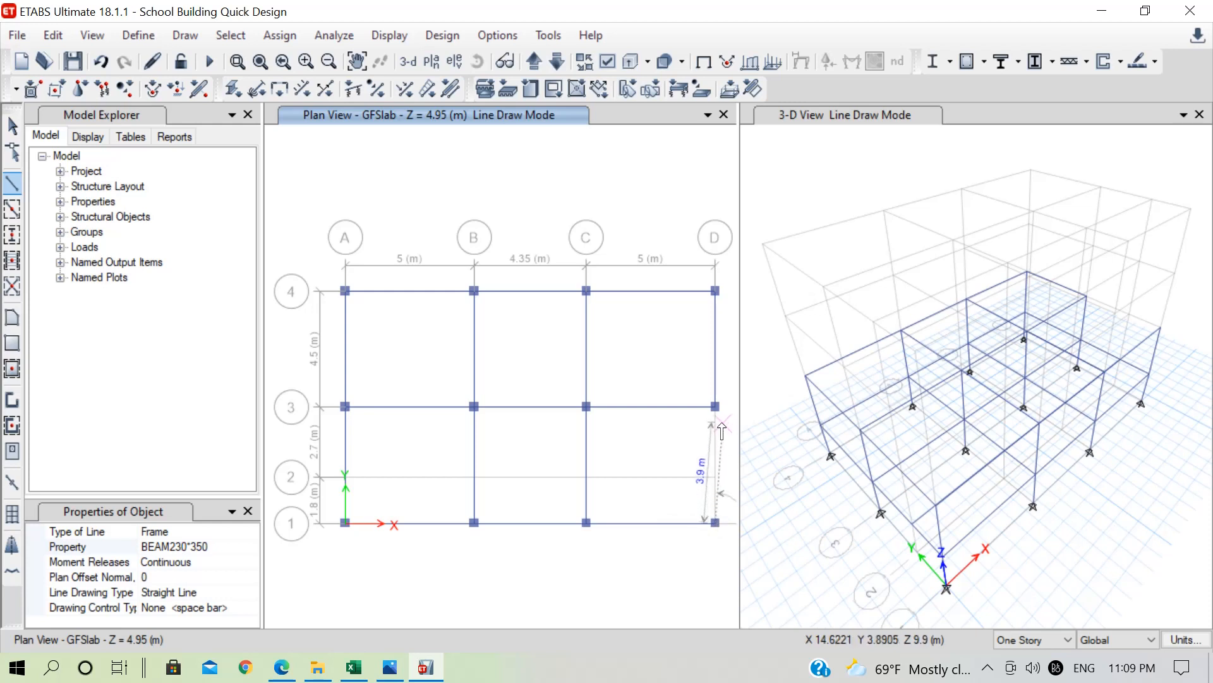
left_click(715, 406)
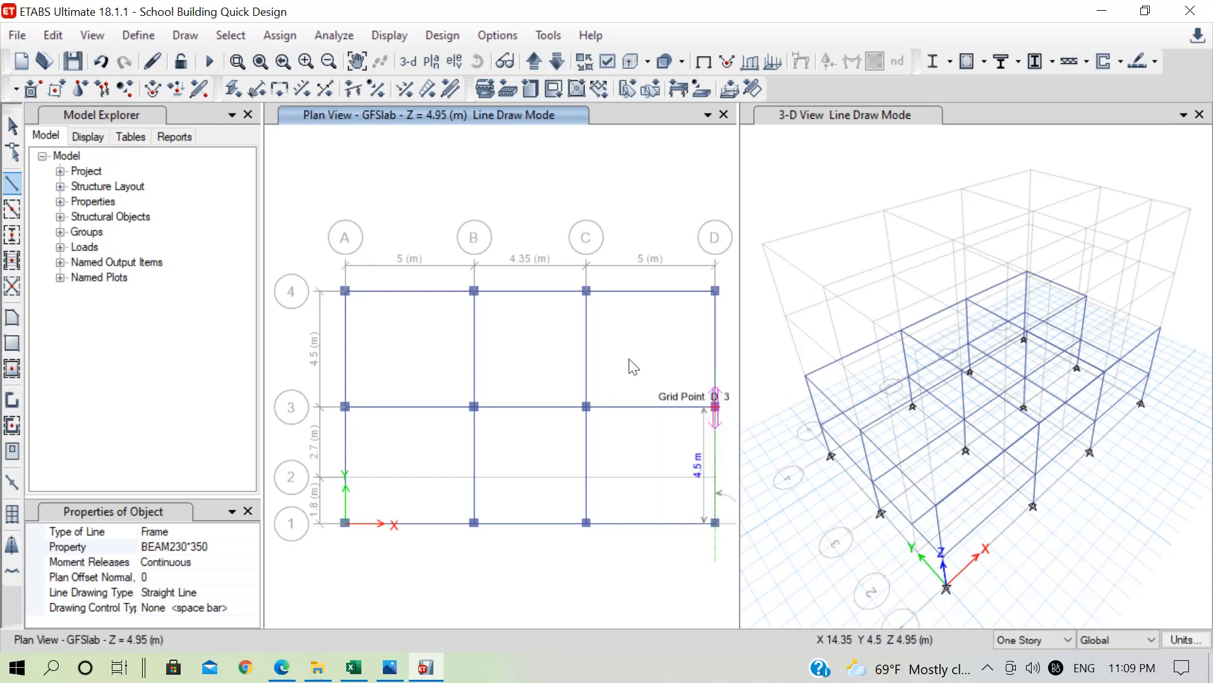
key("Return")
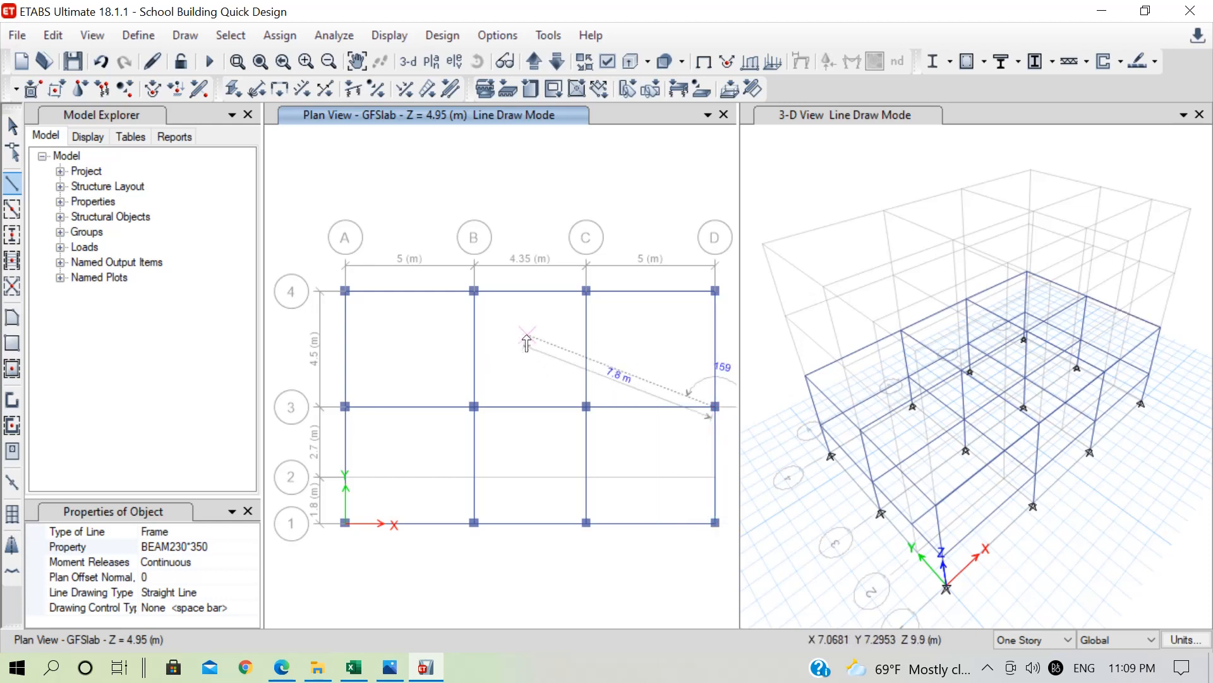
key("Escape")
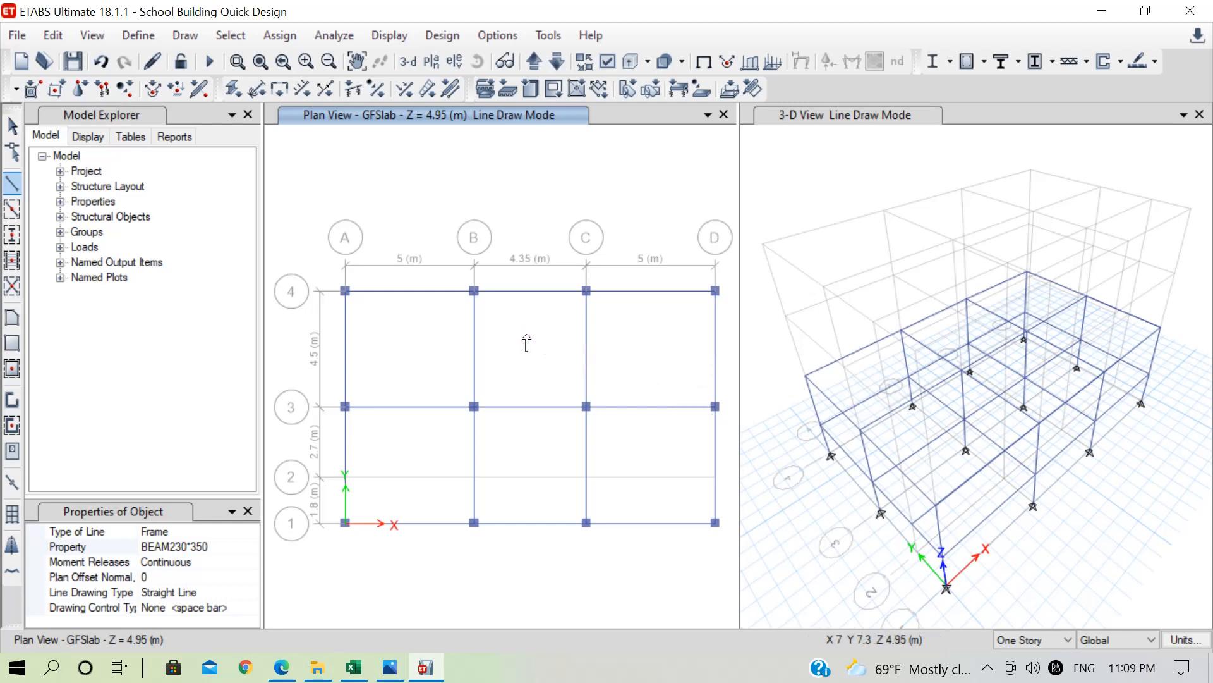
Step: Switch to Photos and examine the top floor and ground floor plans of the school building, and return to ETABS
left_click(392, 673)
key("Left")
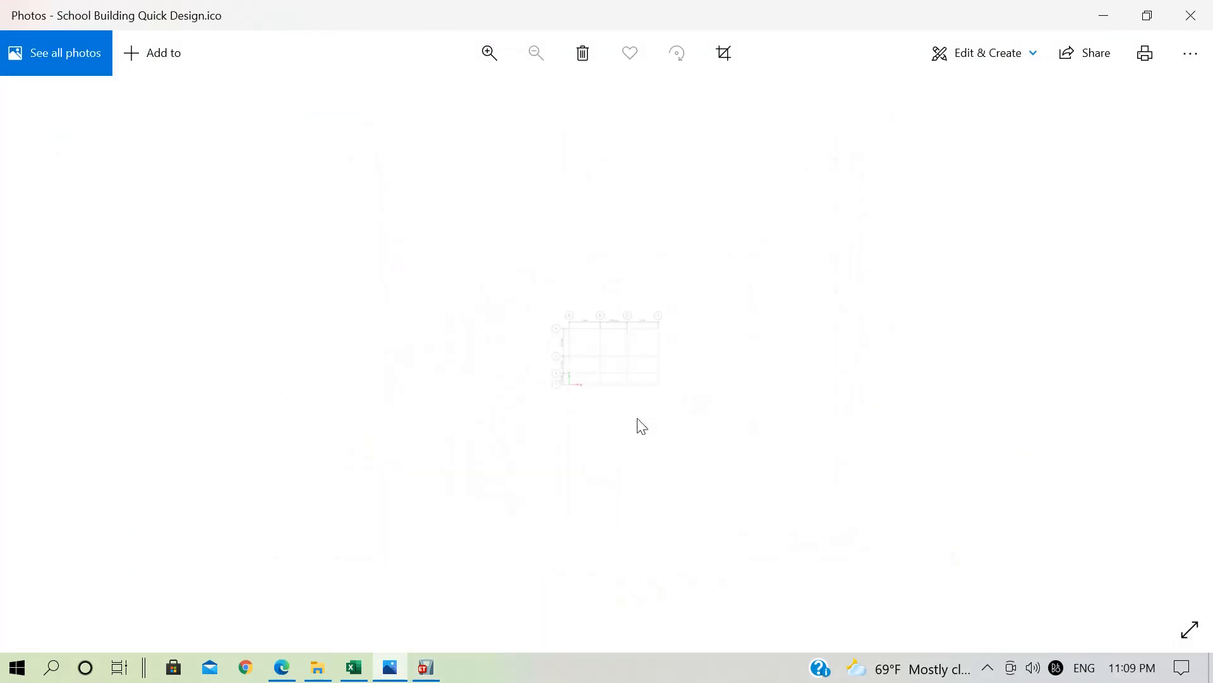
key("Right")
key("Right")
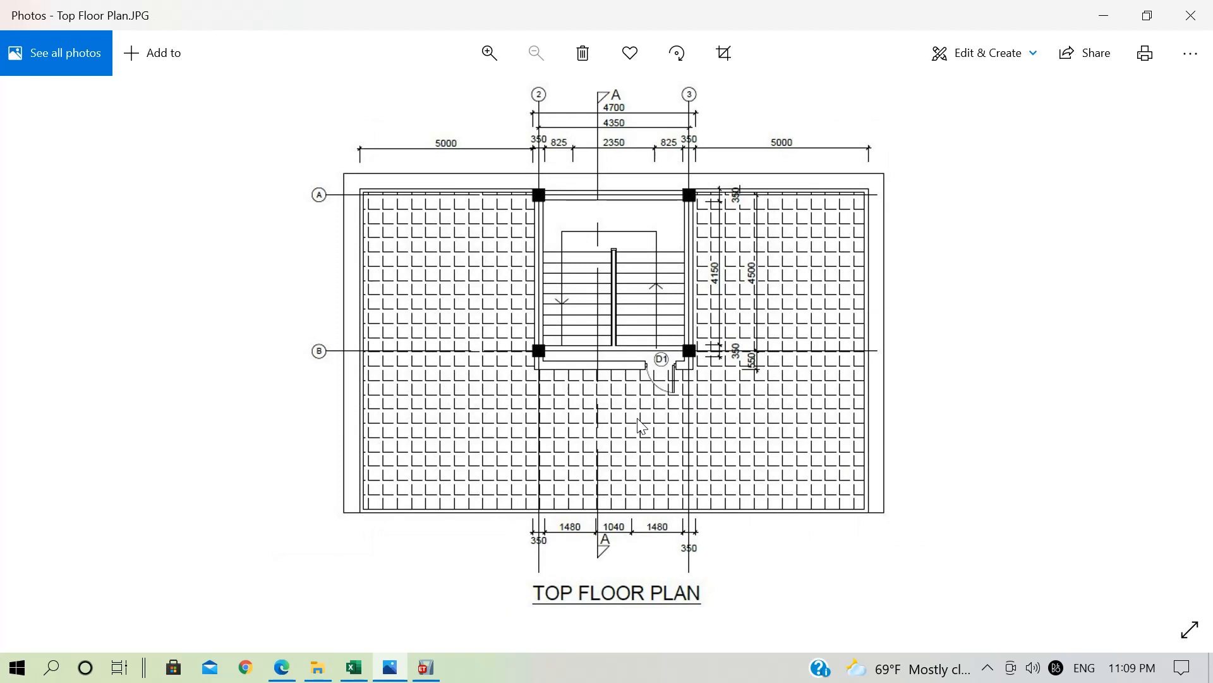
key("Left")
key("Left")
key("Left")
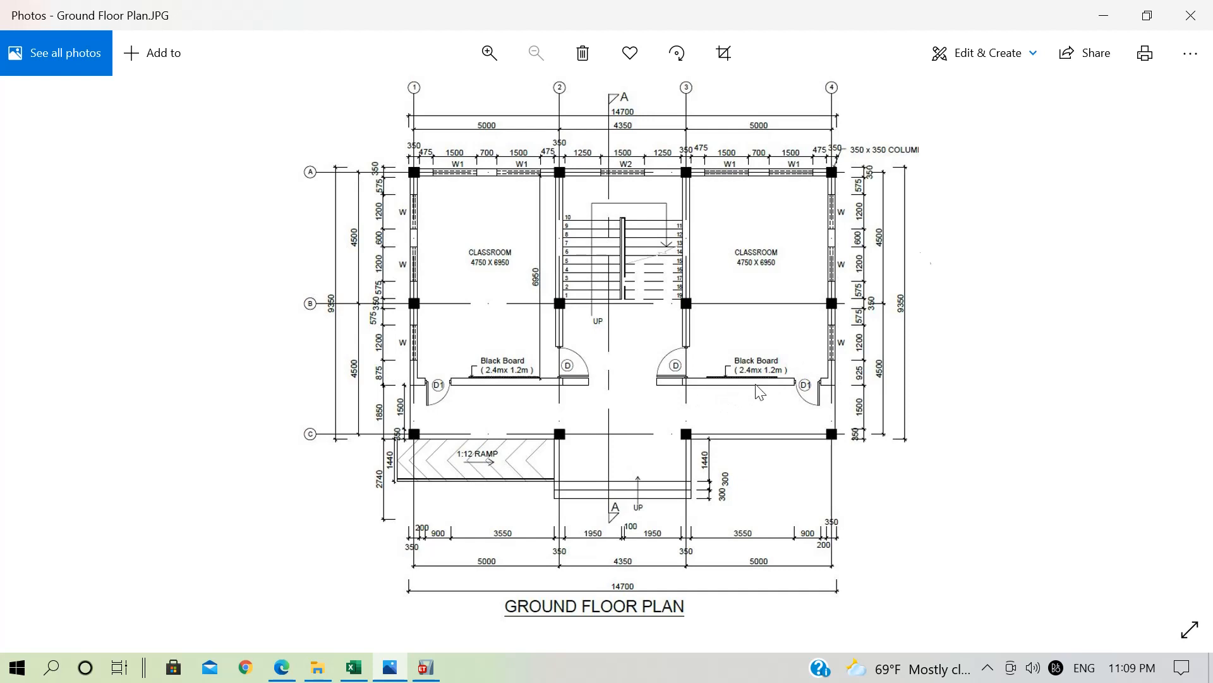
left_click(1106, 14)
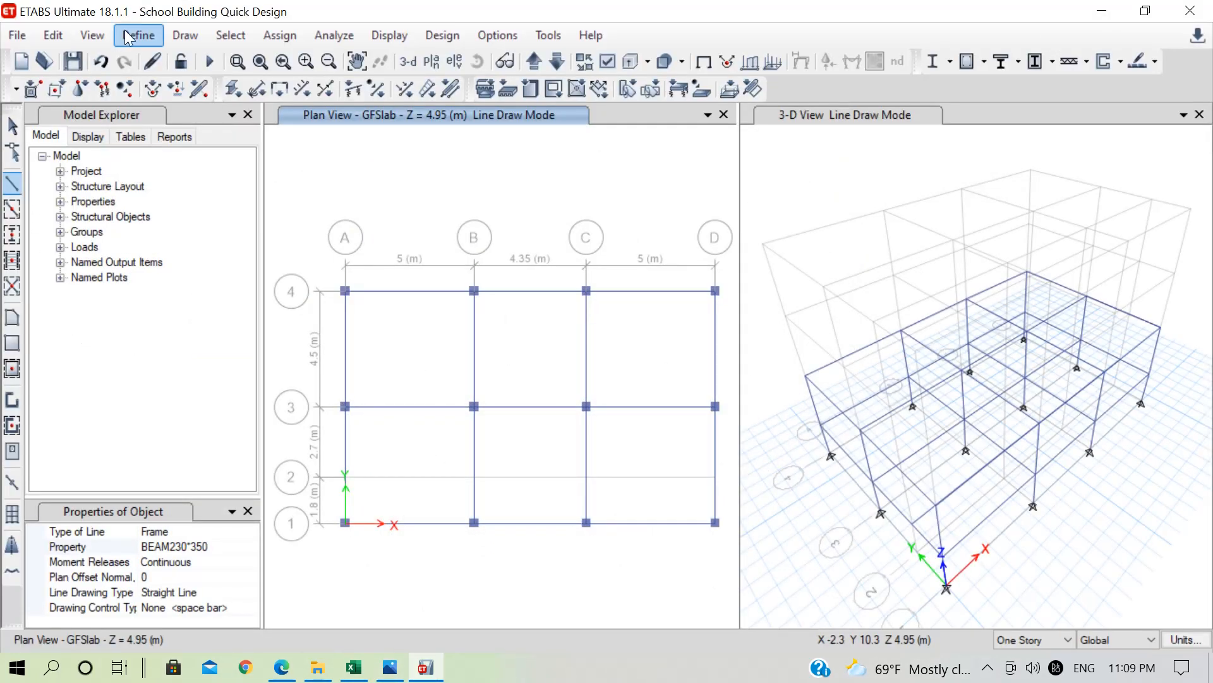
Step: Draw SecBM230*300 secondary beams along grid 2 from grid A through B and C to D on GFSlab
left_click(183, 35)
mouse_move(404, 131)
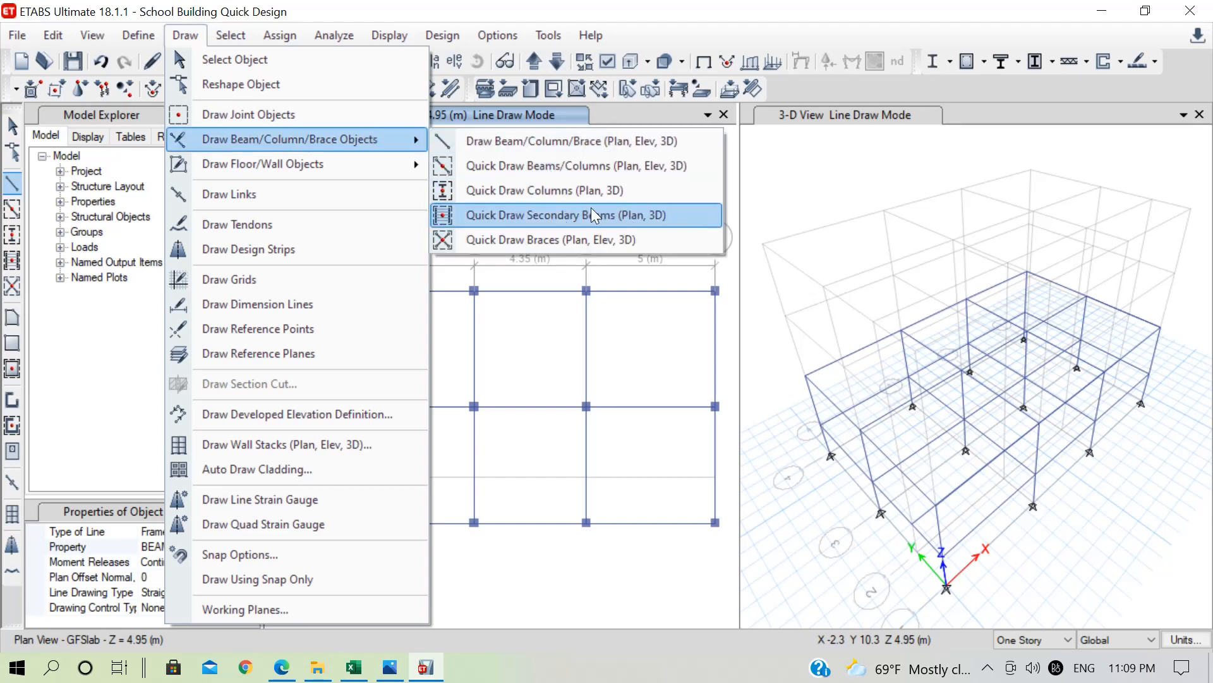
left_click(570, 142)
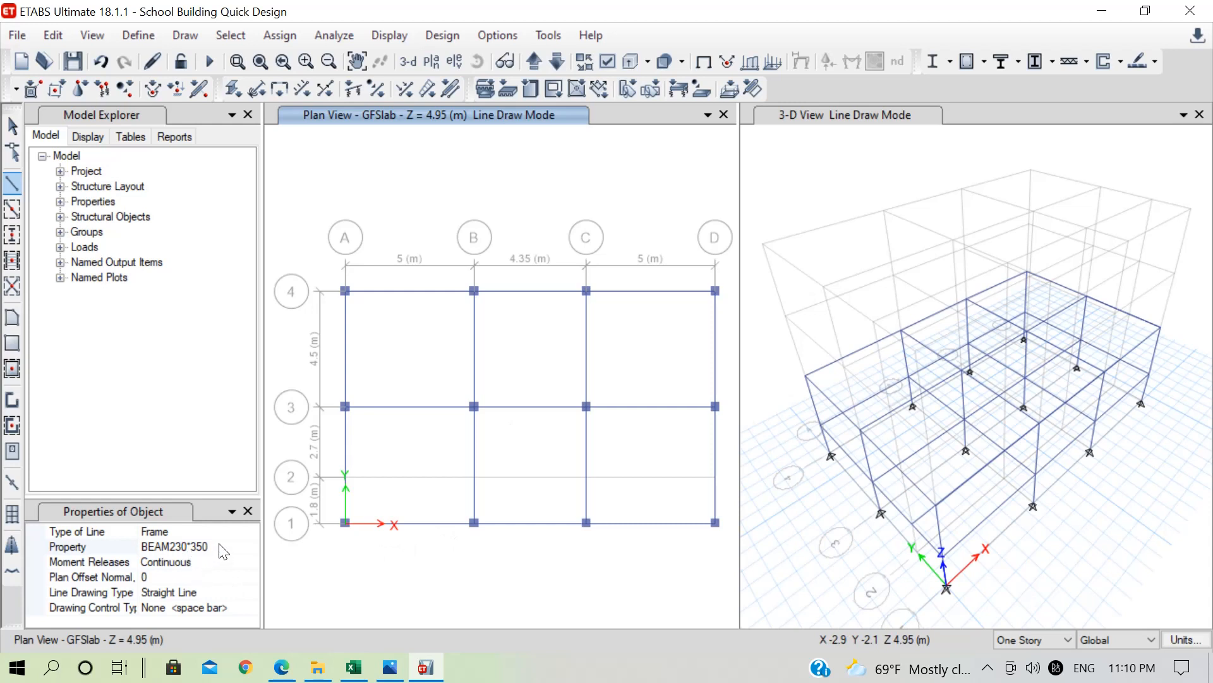
left_click(246, 548)
left_click(250, 547)
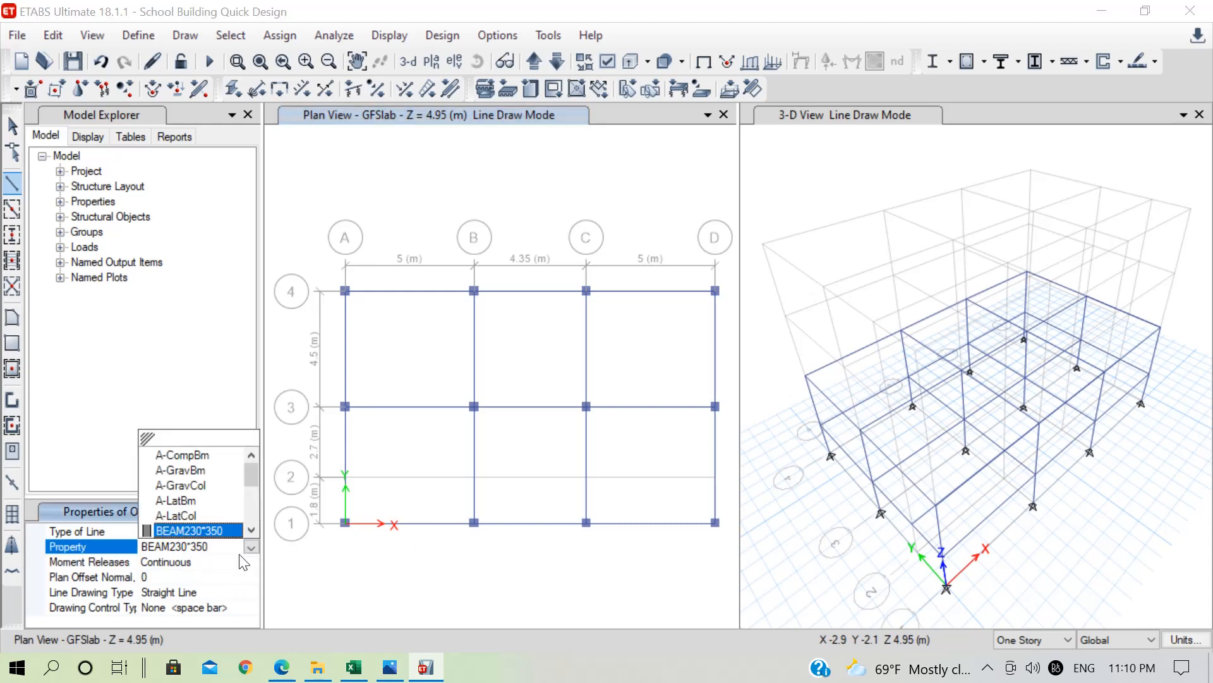
scroll(205, 521, "down", 3)
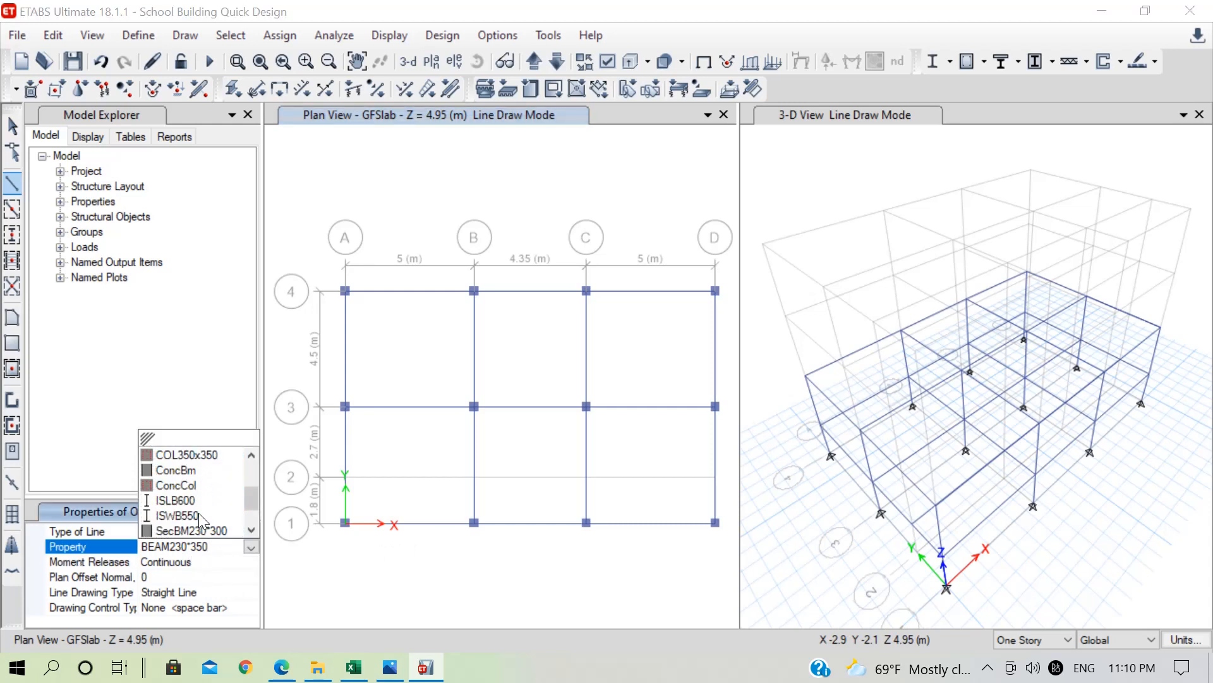
left_click(190, 530)
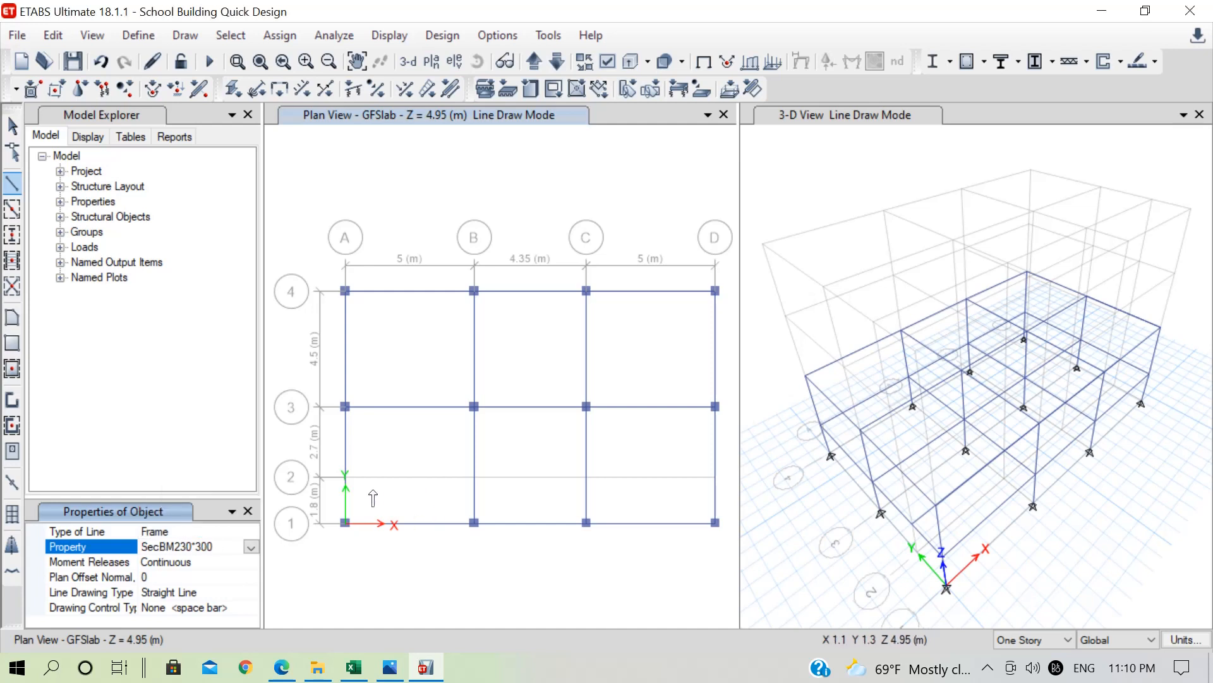
left_click(345, 476)
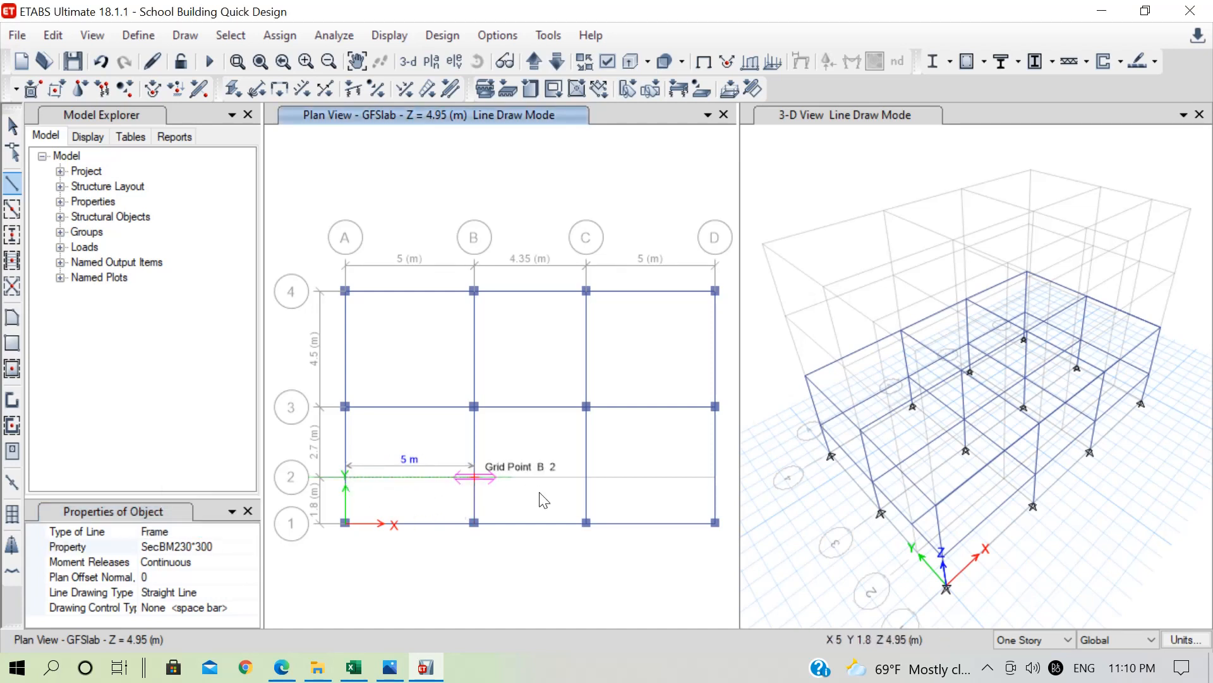
left_click(473, 478)
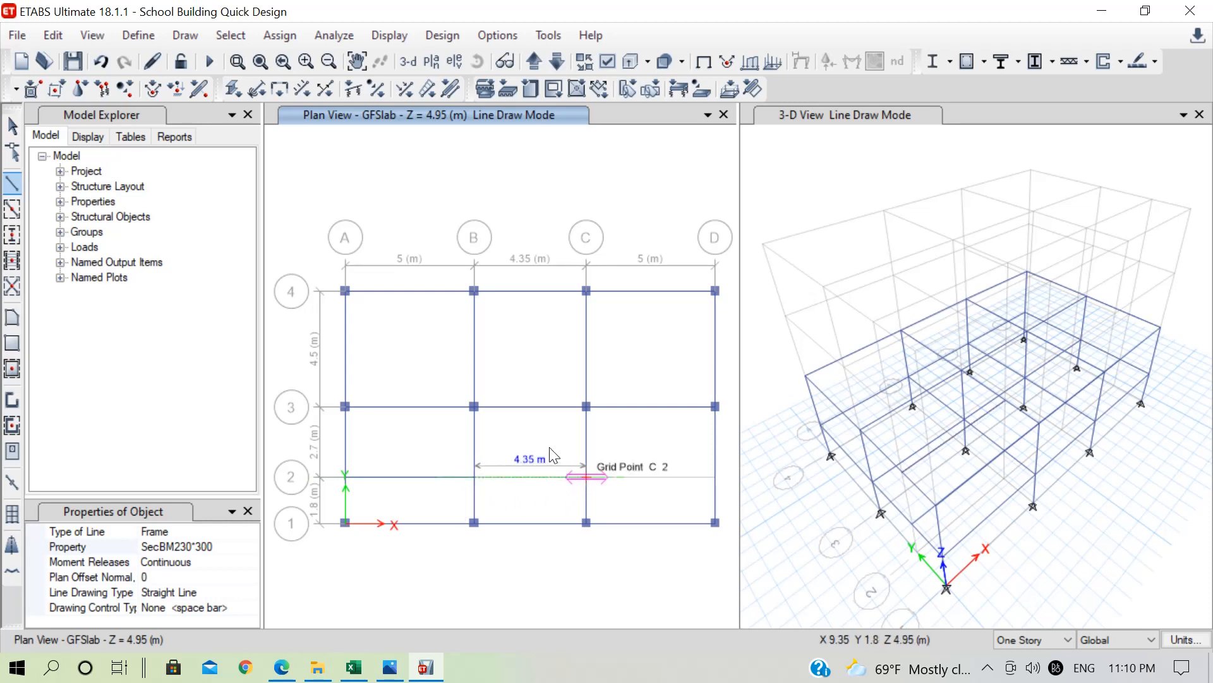
left_click(587, 476)
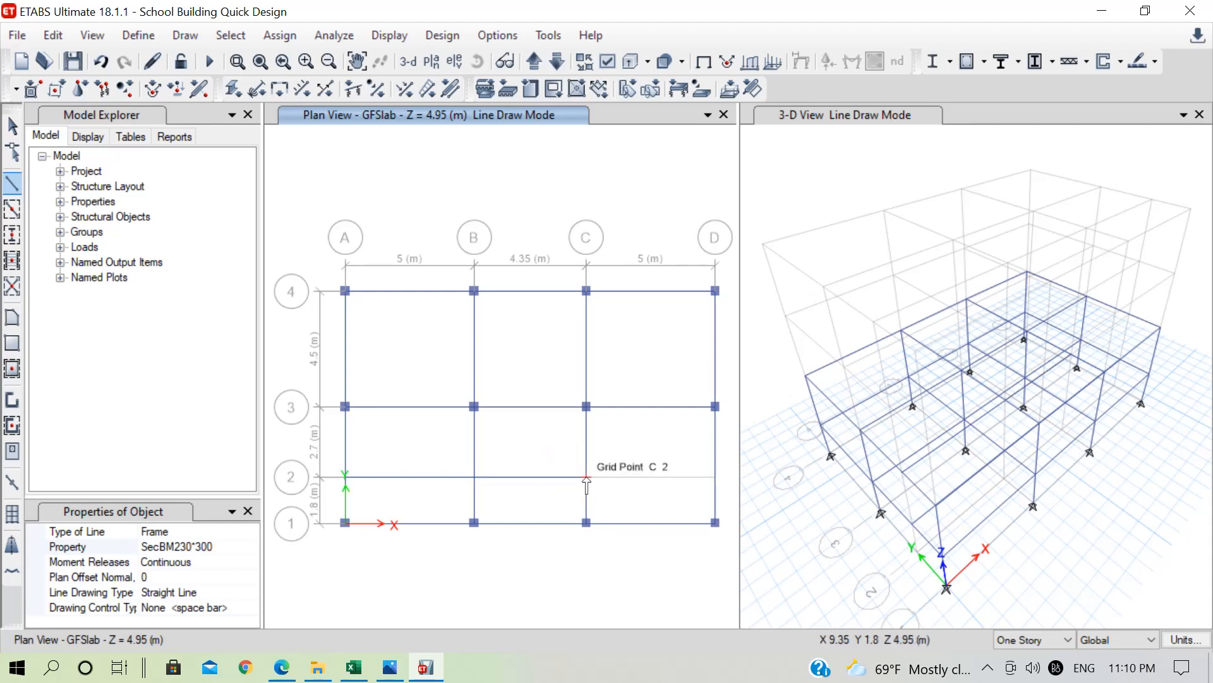
double_click(641, 440)
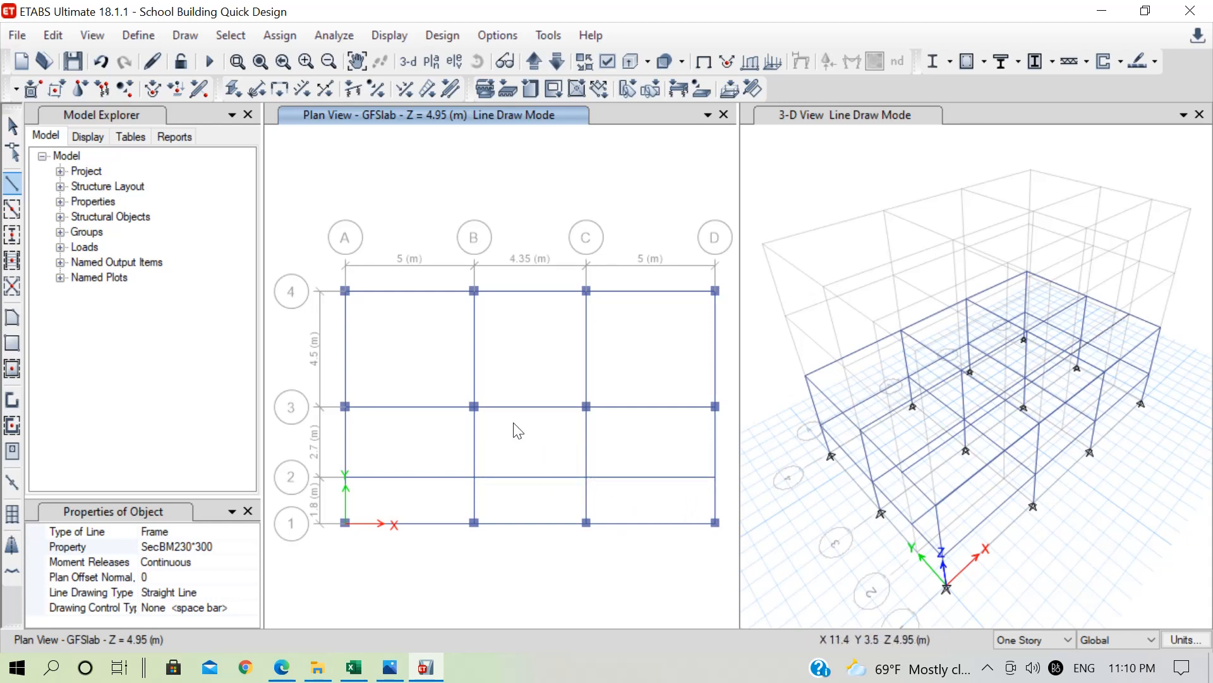
key("Escape")
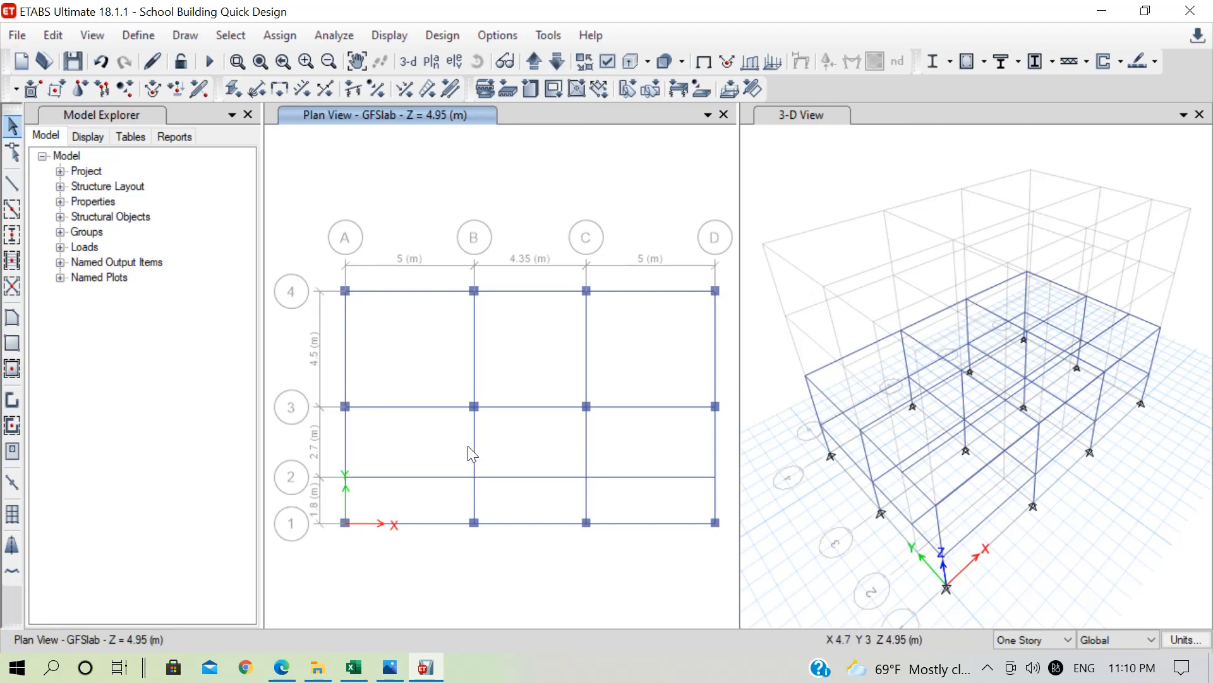
Step: Release torsion at the start and Moment 22 and Moment 33 at both ends of the three secondary beams on grid 2
left_click(556, 479)
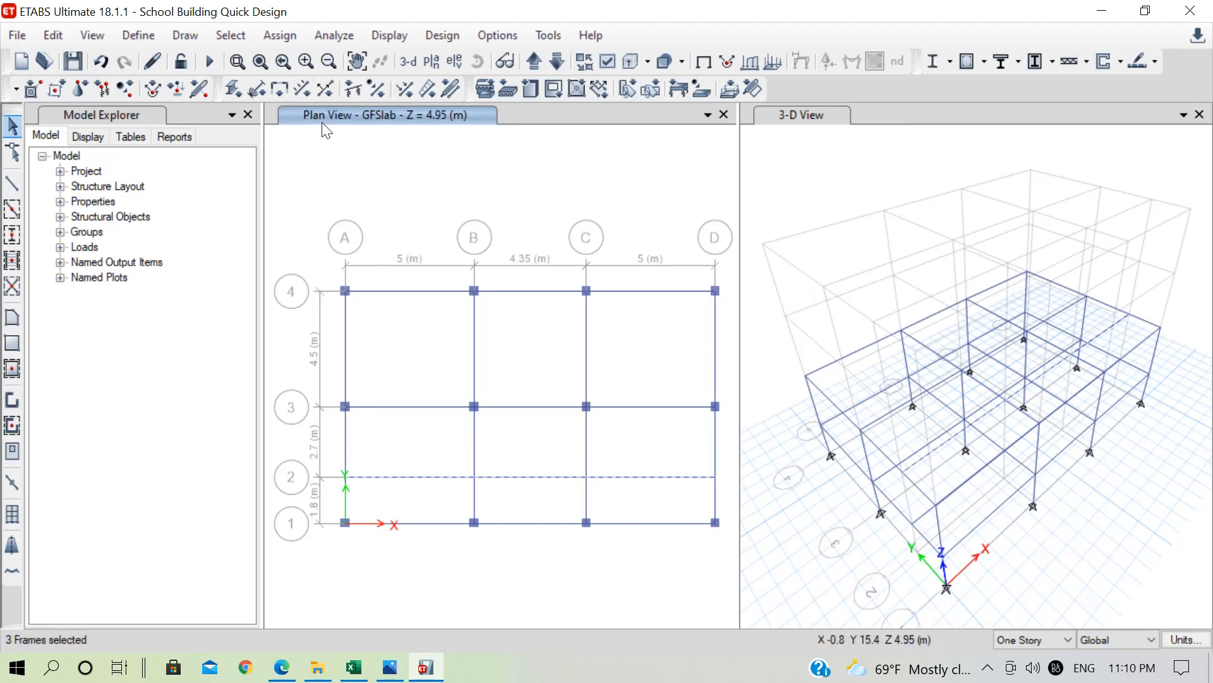
left_click(280, 35)
mouse_move(490, 82)
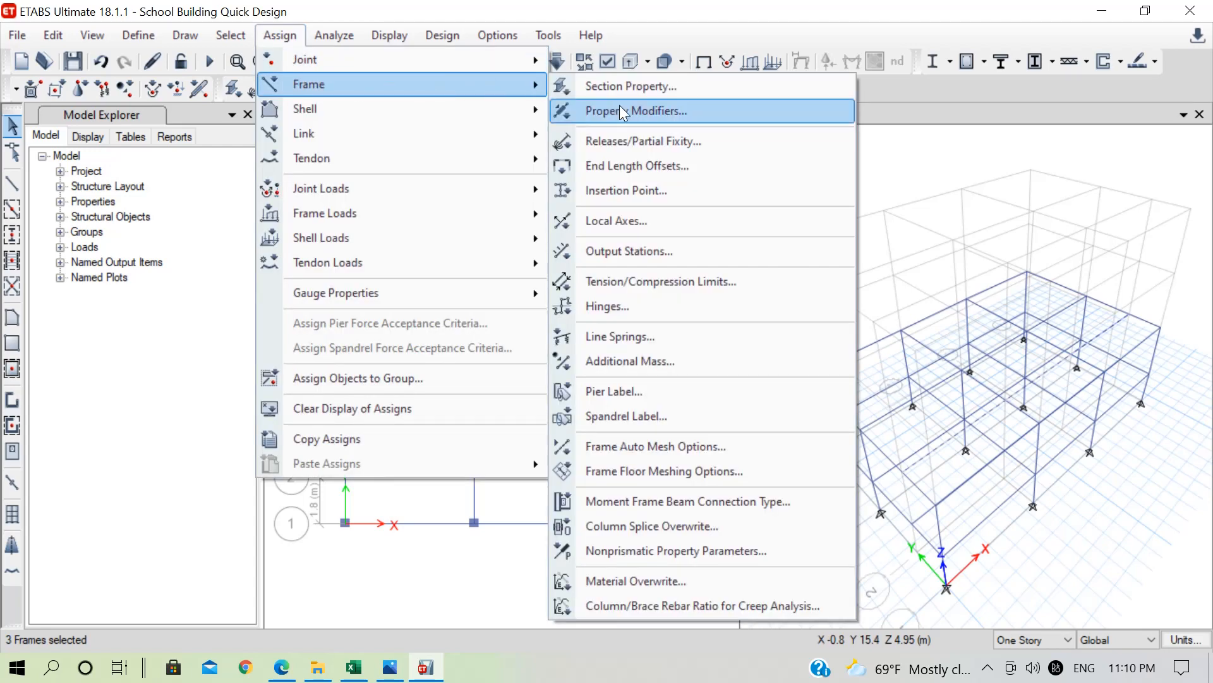
left_click(636, 141)
left_click_drag(594, 185, 947, 59)
left_click(861, 214)
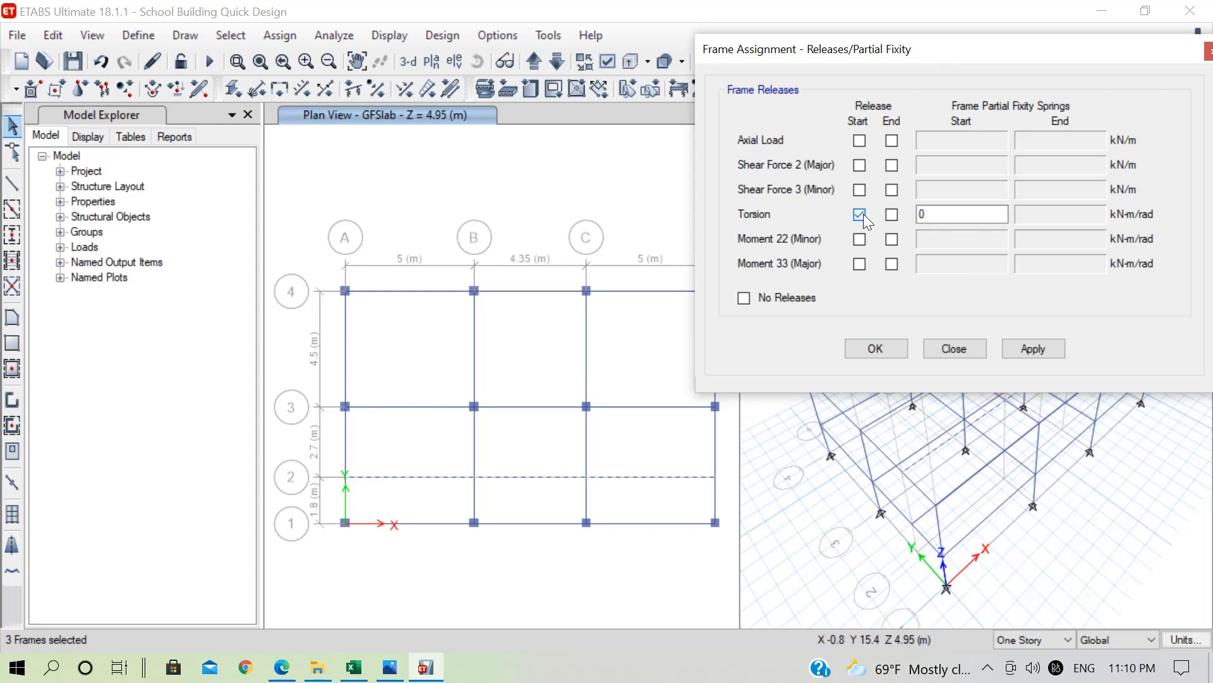
left_click(860, 239)
left_click(859, 263)
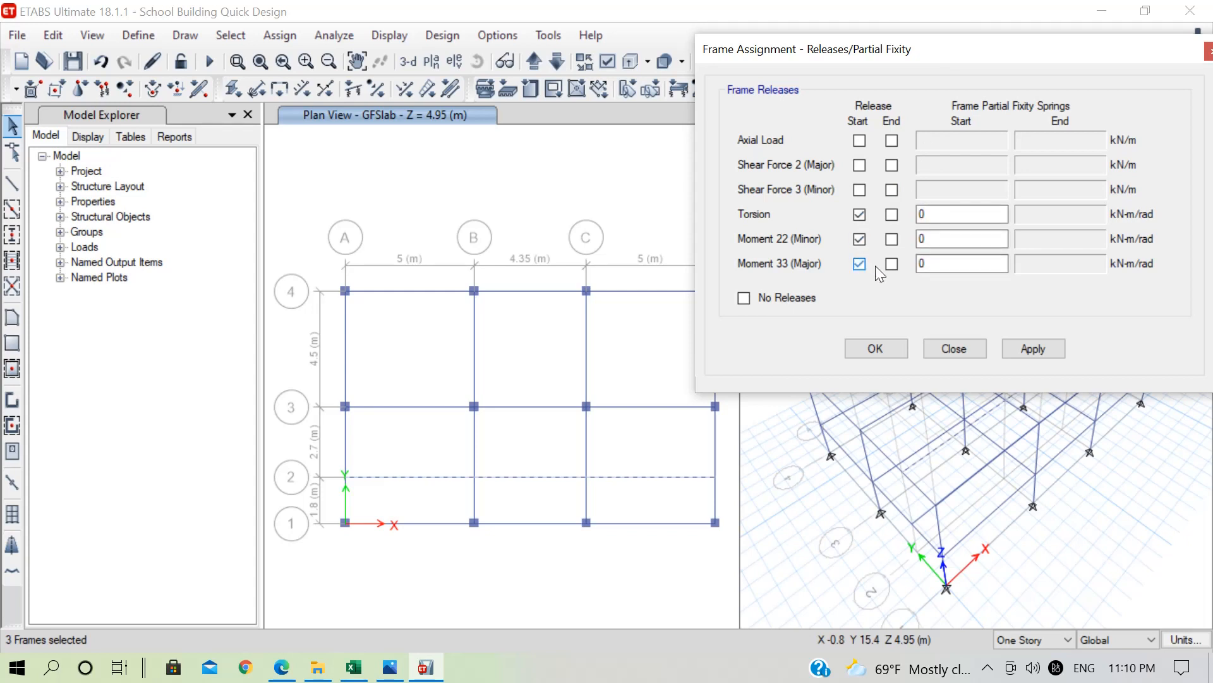
left_click(892, 263)
left_click(892, 239)
left_click(888, 344)
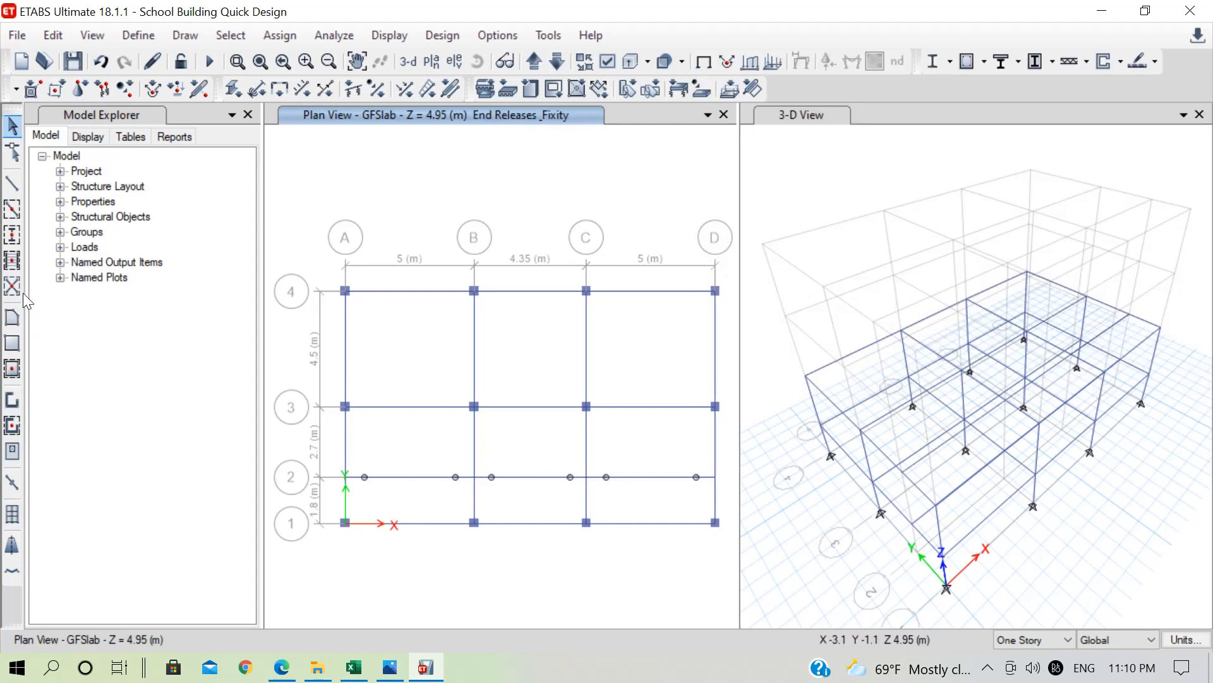
Step: Quick-draw SLAB125 floor panels in every bay between grids A to D and 1 to 4 on GFSlab
left_click(12, 368)
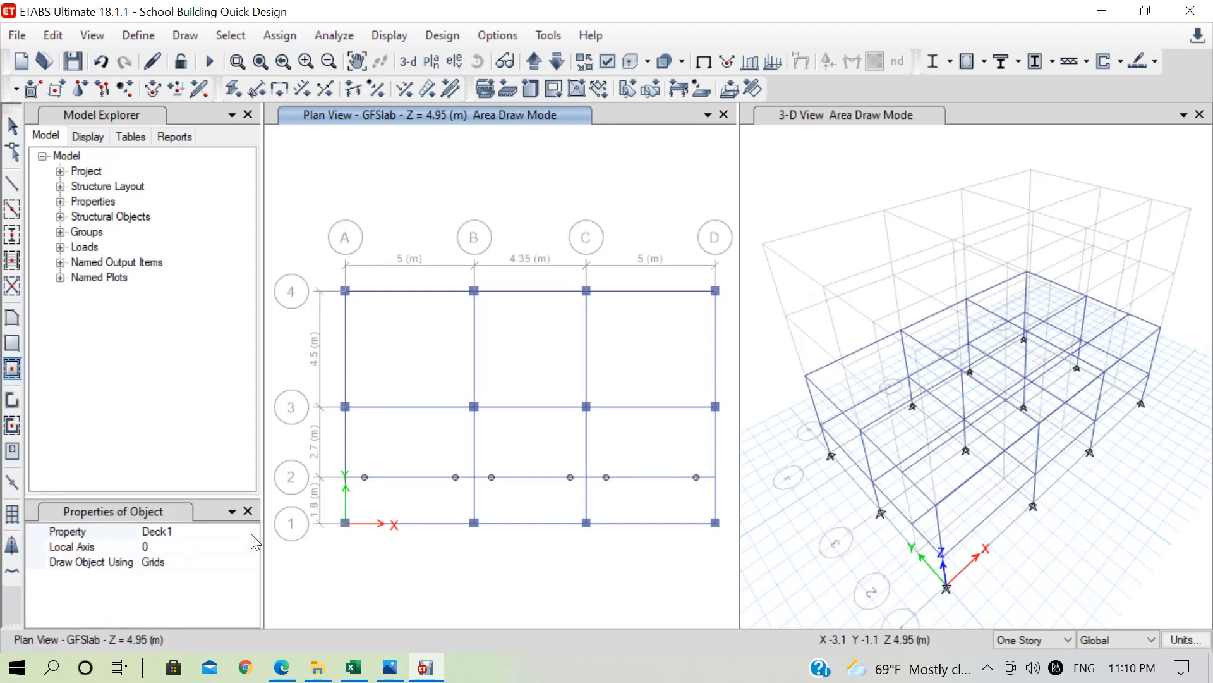
left_click(249, 532)
left_click(249, 532)
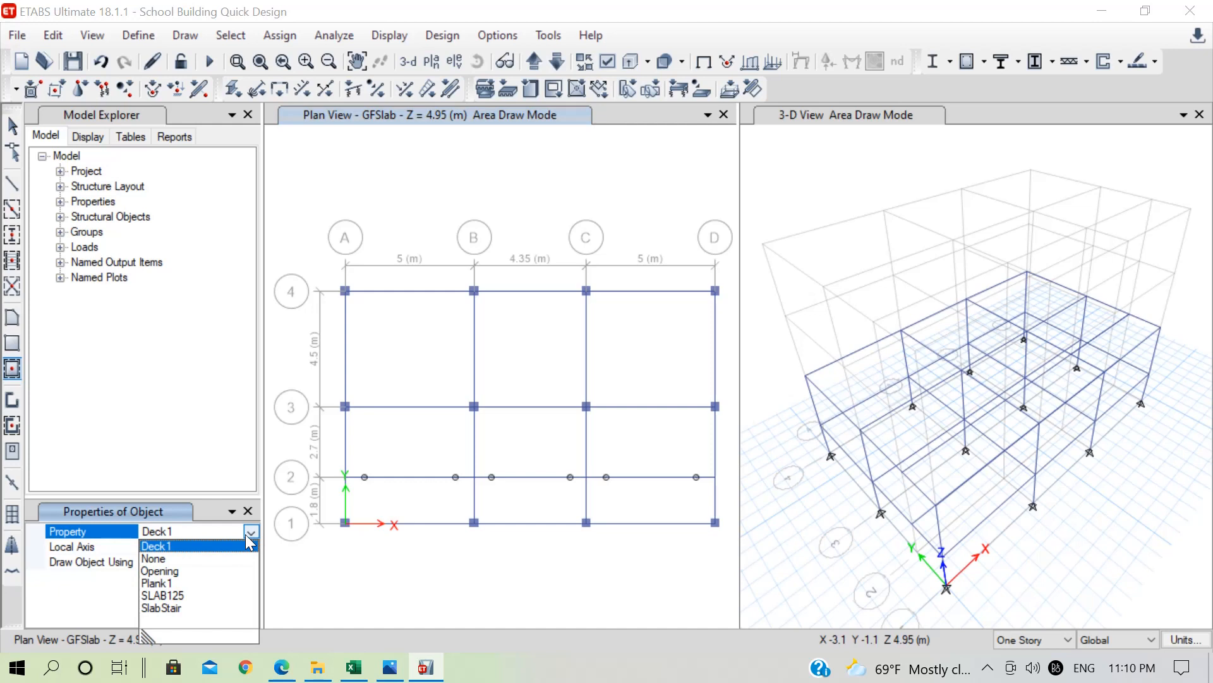
left_click(179, 595)
left_click(432, 361)
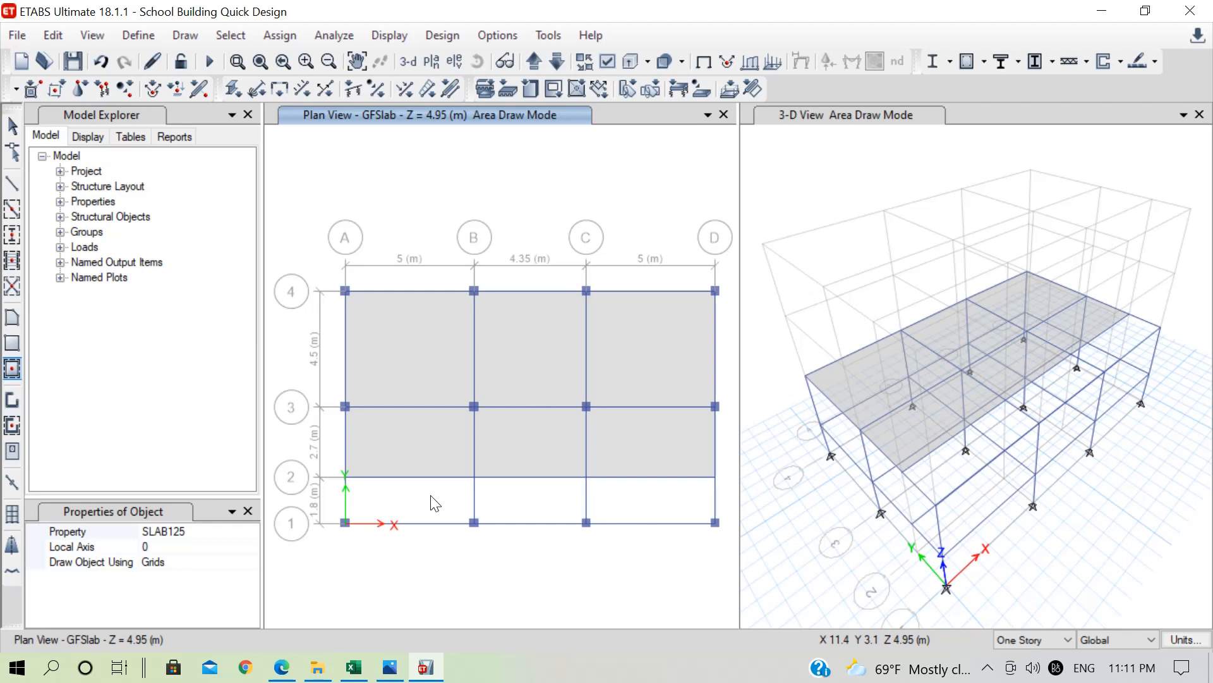
left_click(650, 494)
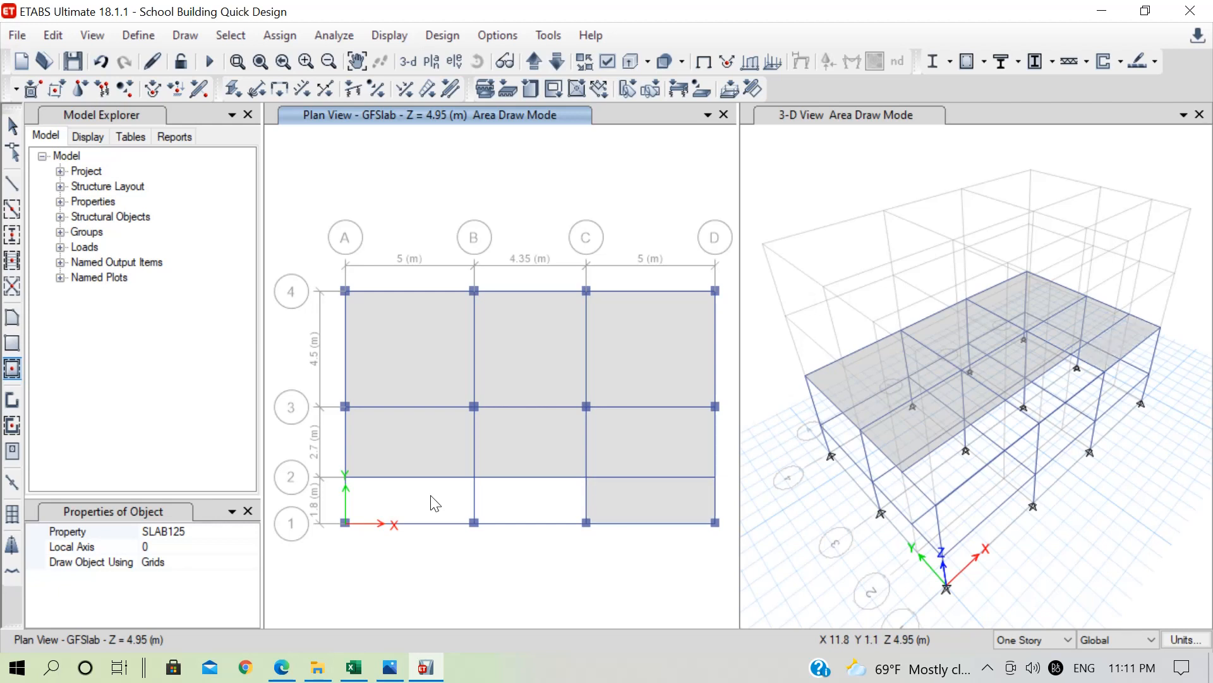
left_click(538, 491)
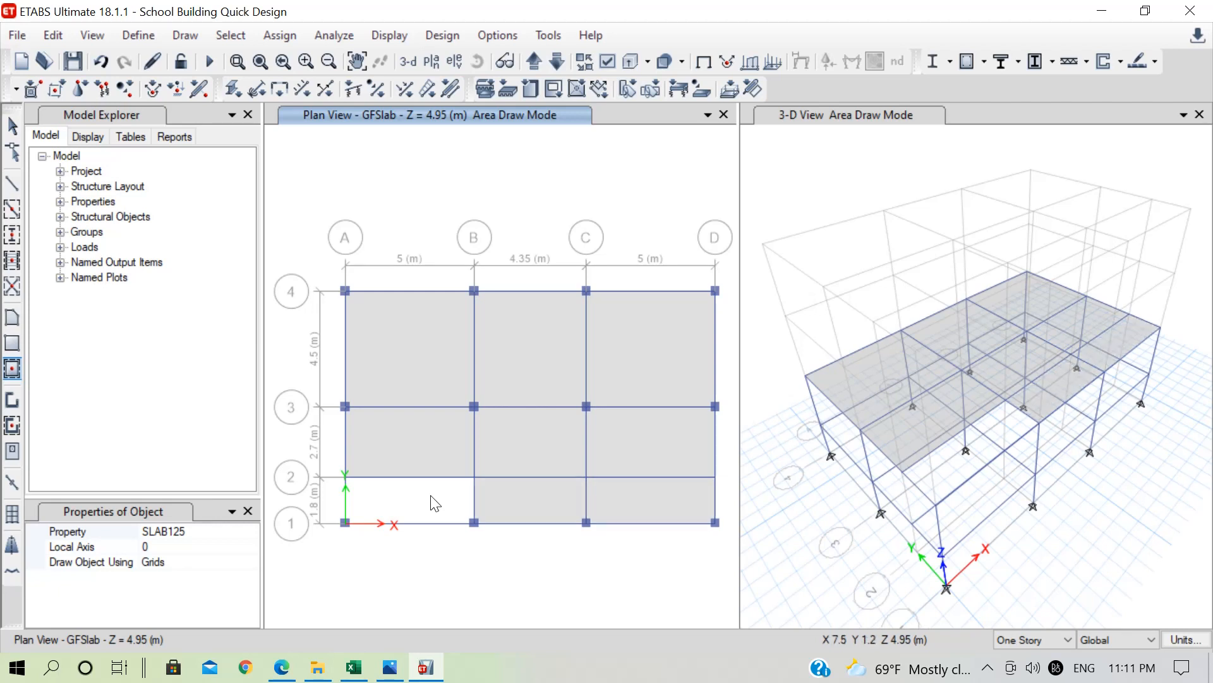
left_click(435, 504)
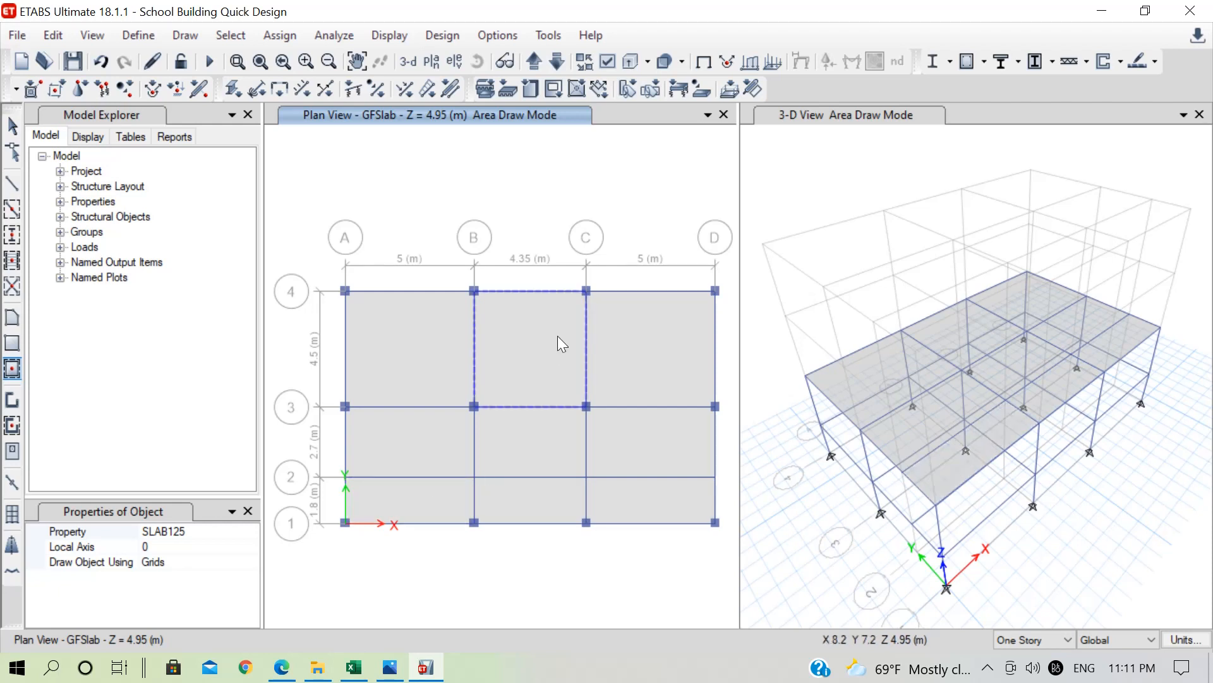
key("Escape")
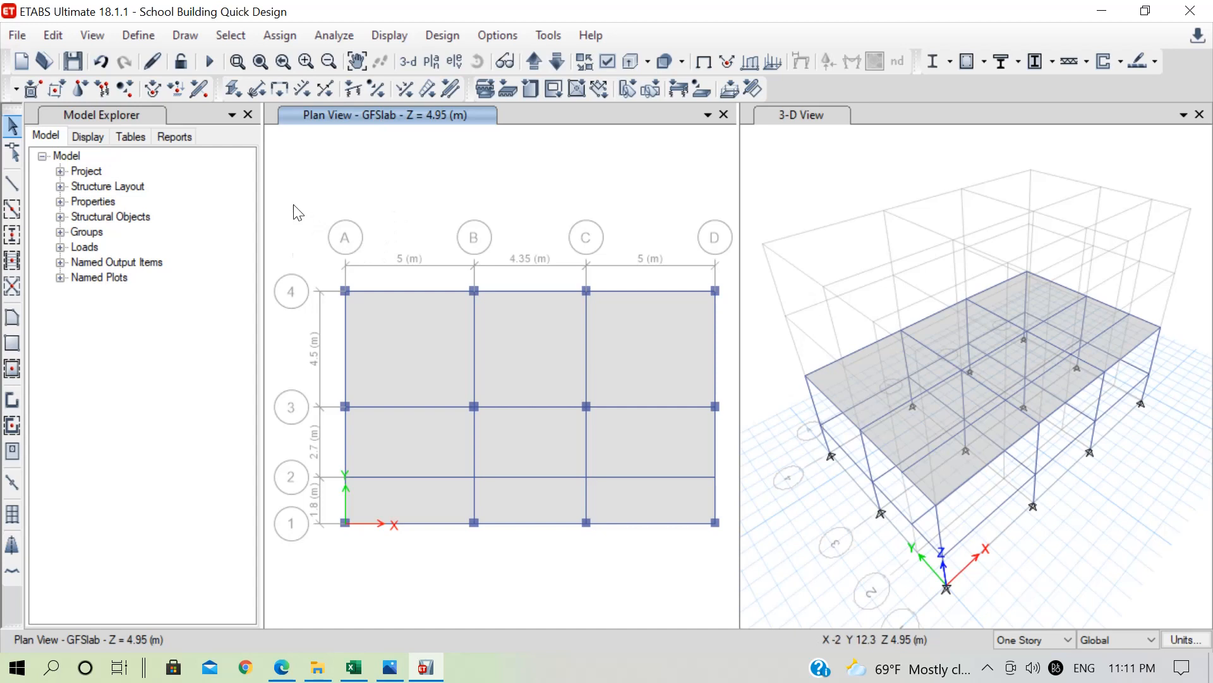
Step: Replicate all joints, frames and slabs of the GFSlab level to the FF Slab story
left_click_drag(294, 206, 732, 565)
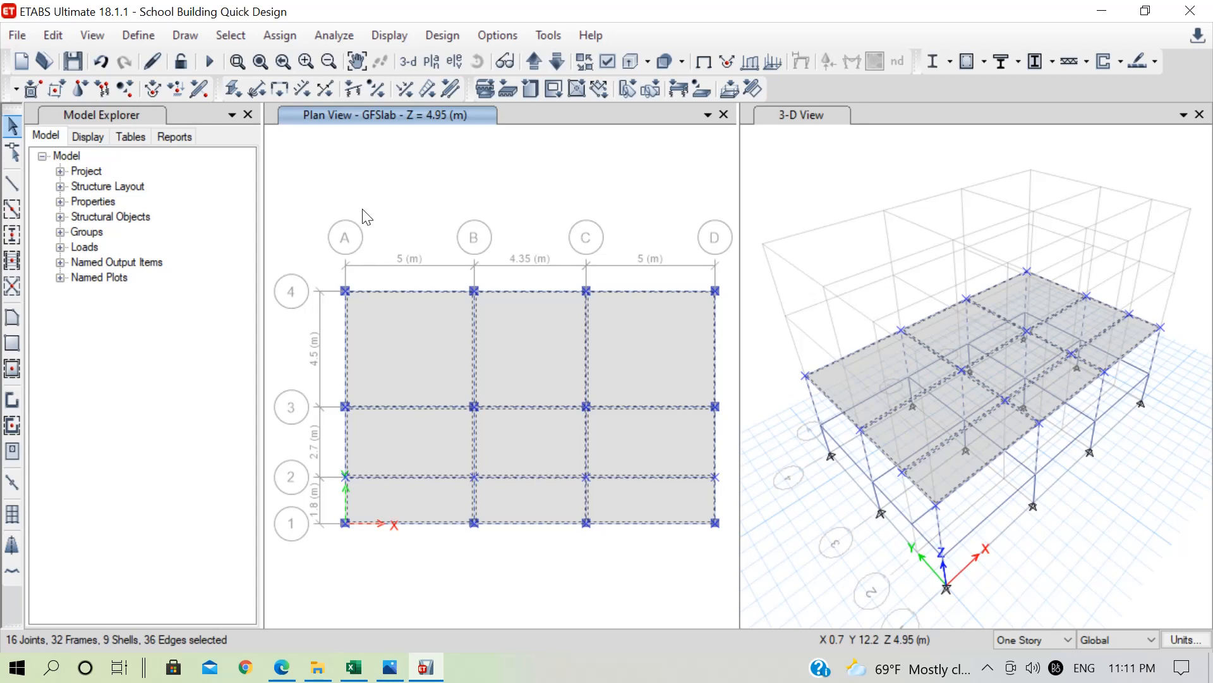
left_click(54, 36)
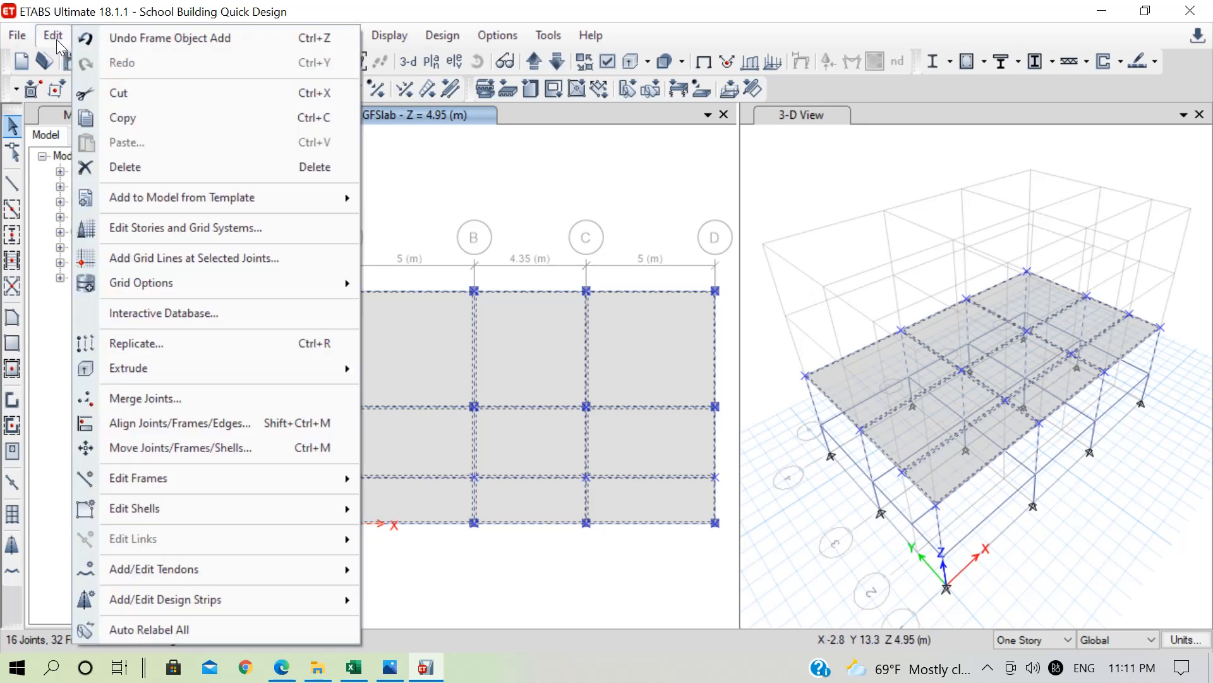
left_click(207, 342)
left_click_drag(567, 118, 756, 79)
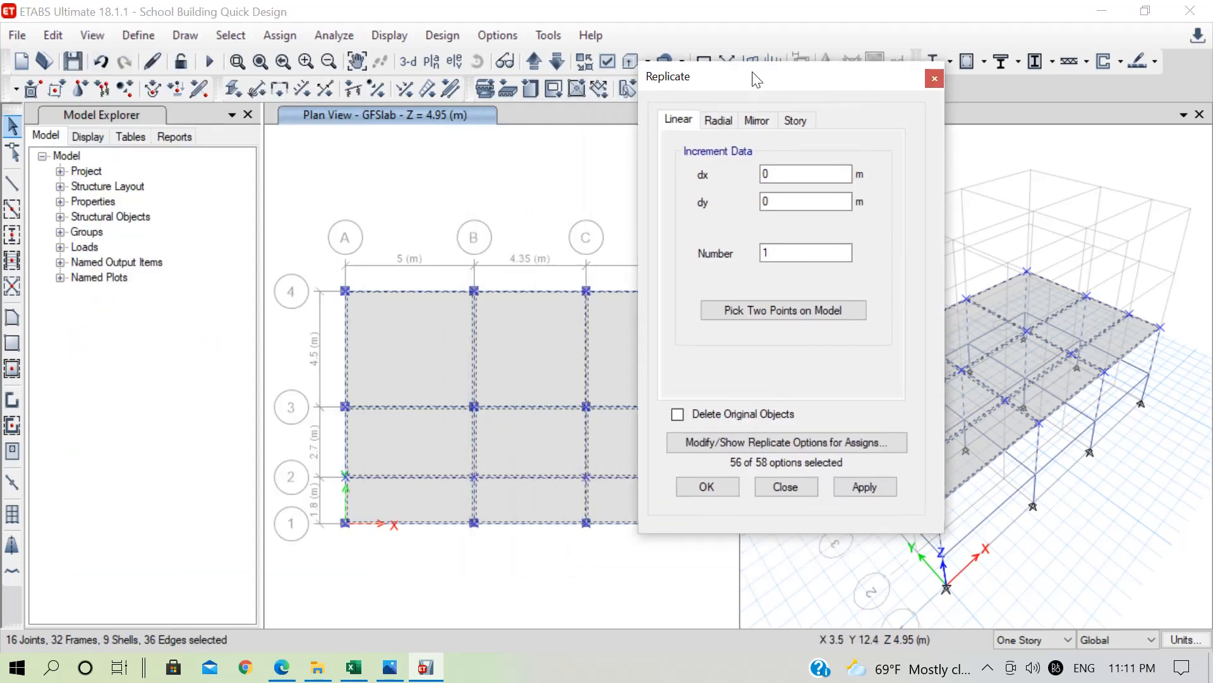
left_click(796, 120)
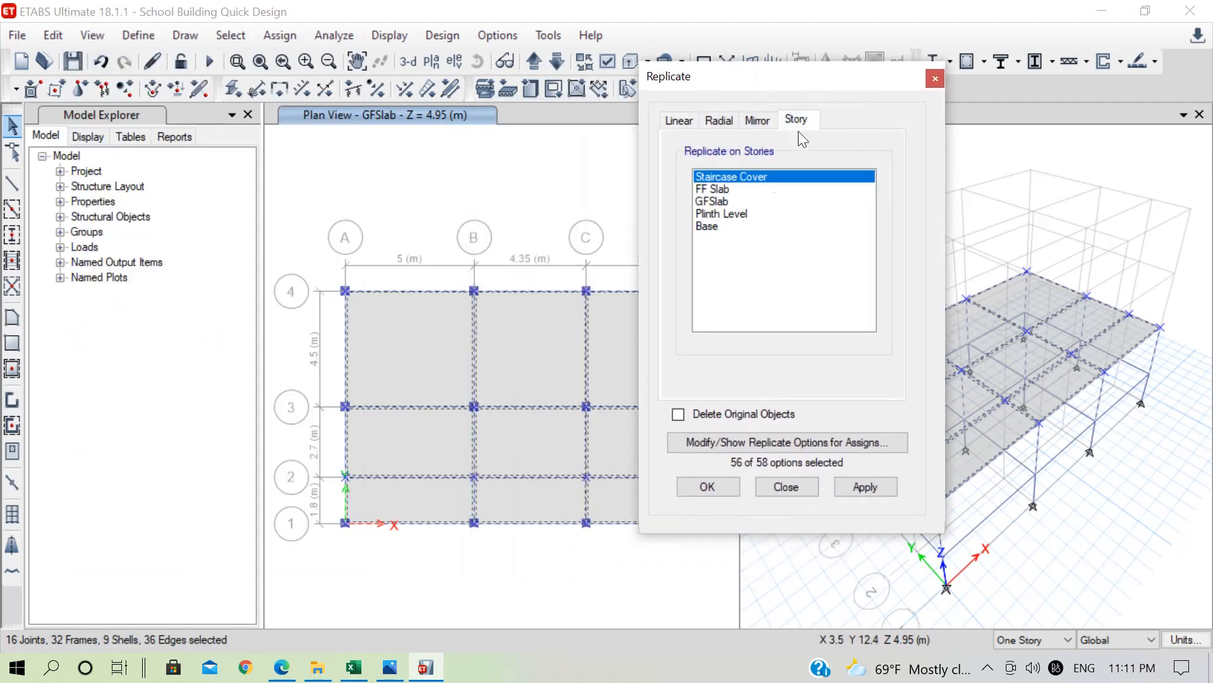
left_click(723, 188)
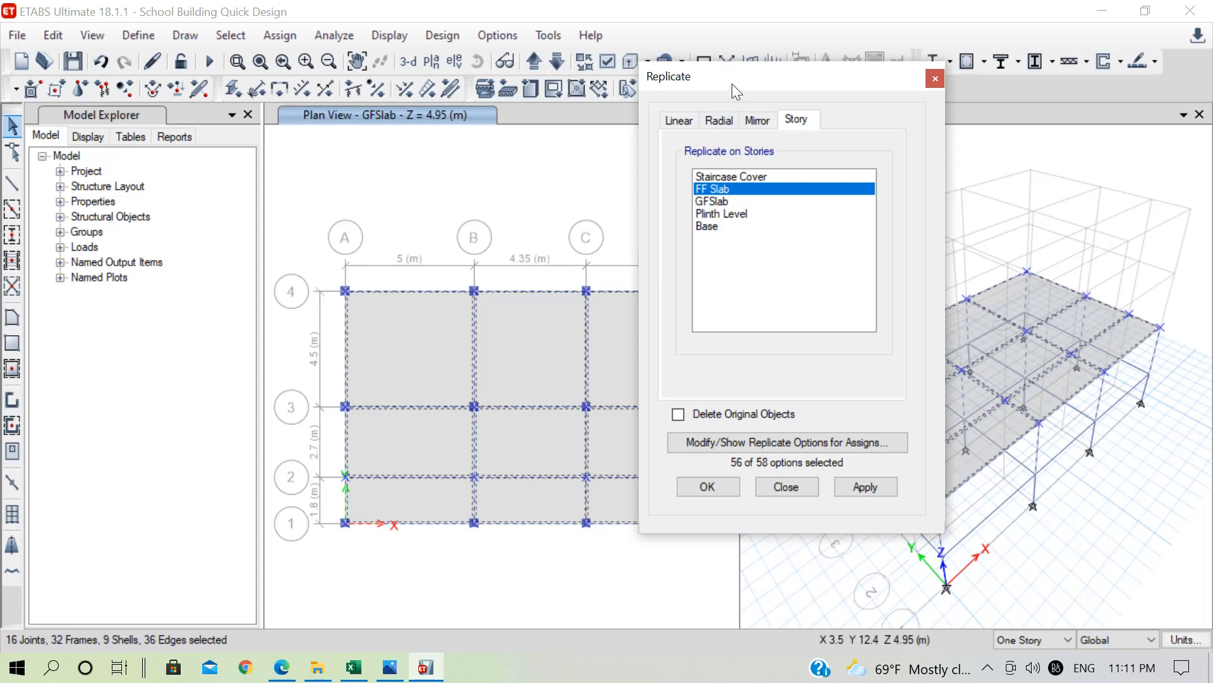
left_click_drag(732, 83, 186, 89)
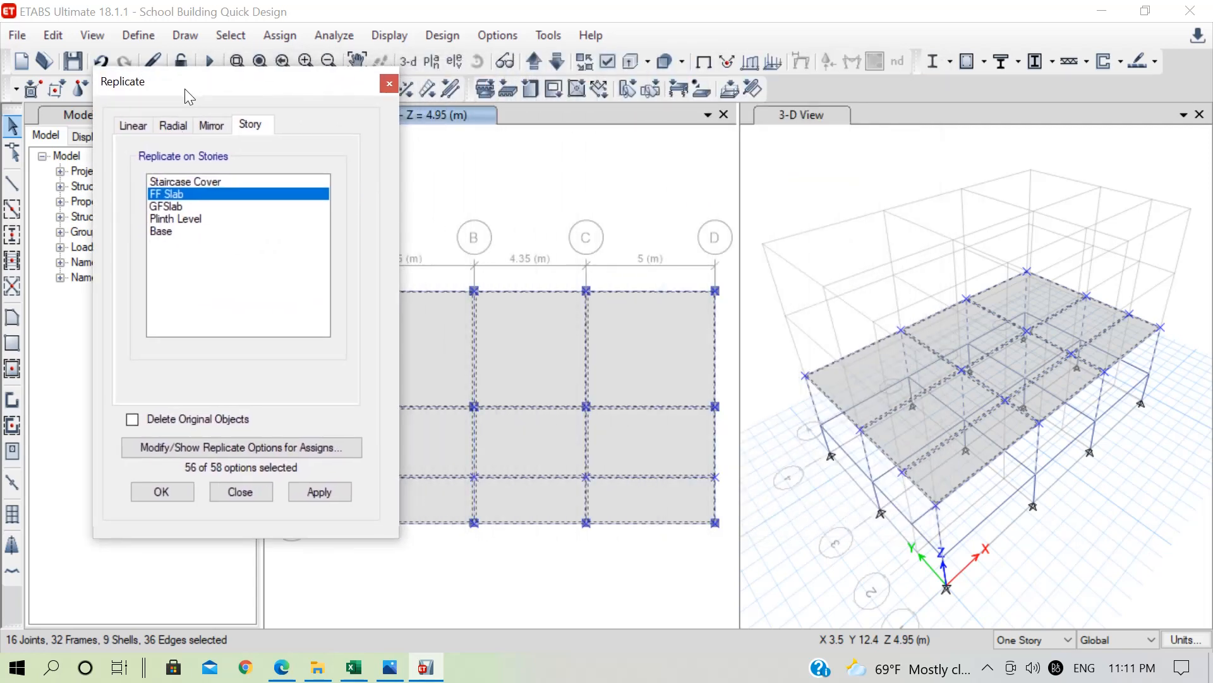
left_click(169, 492)
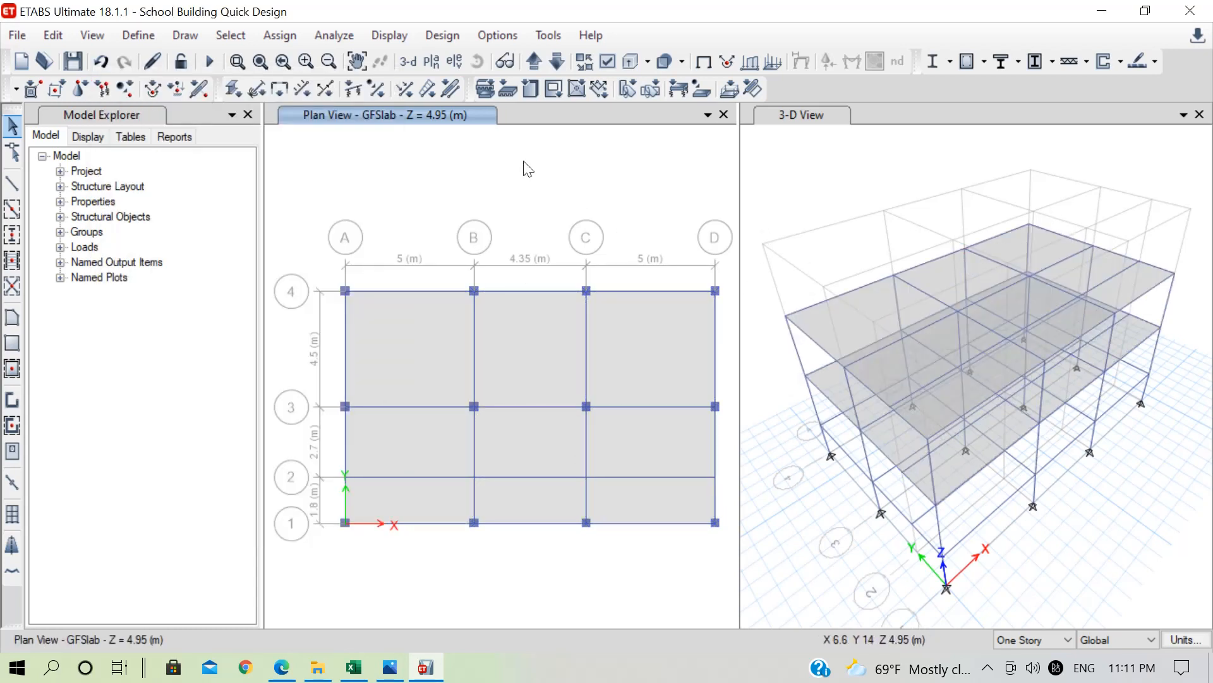
Step: On the Staircase Cover story, place COL350x350 columns at B3, B4, C3 and C4 and connect them with BEAM230*350 beams
left_click(534, 62)
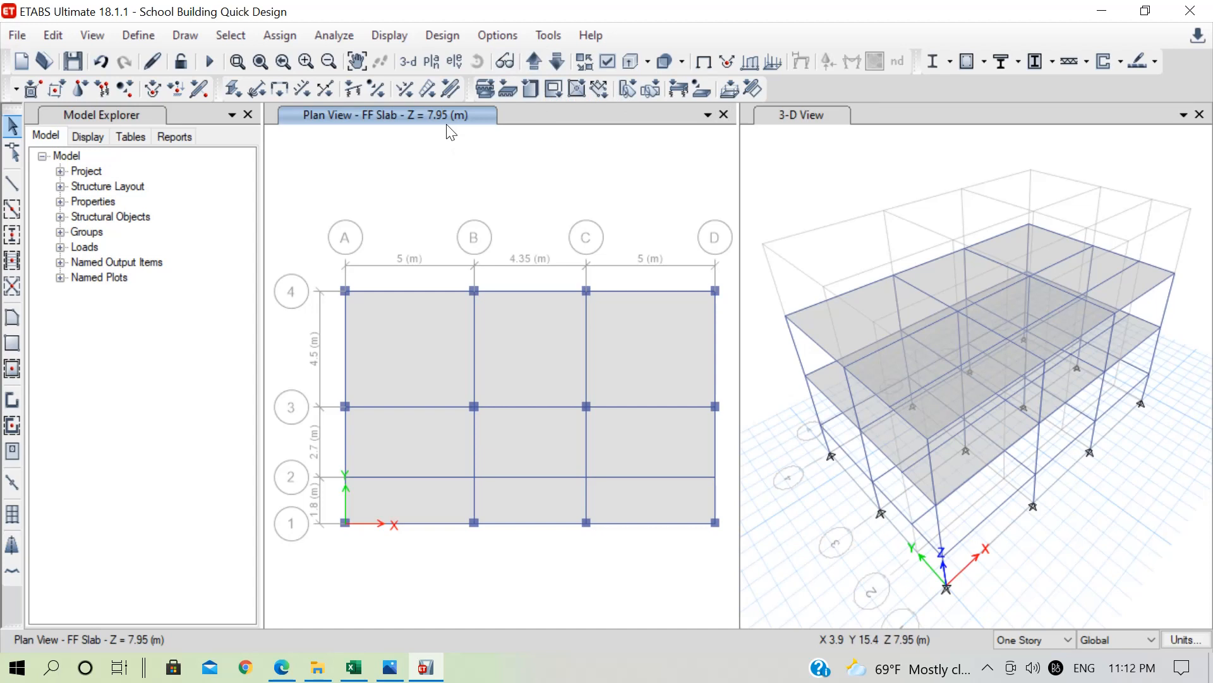
left_click(535, 61)
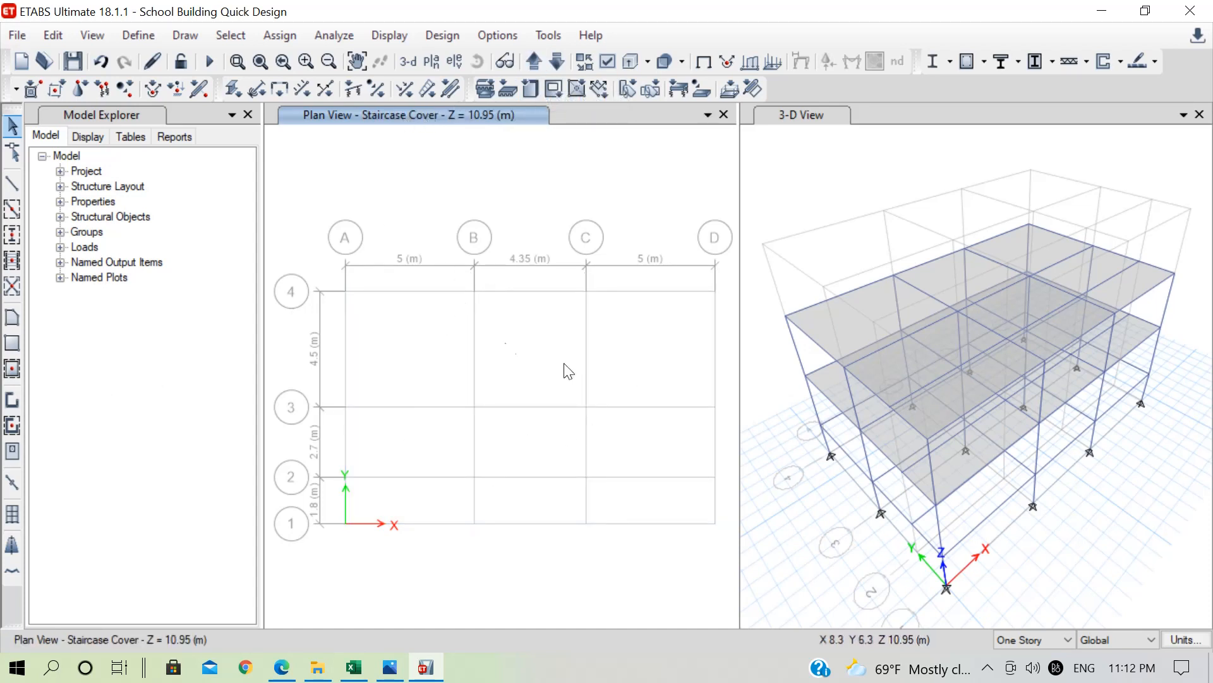
left_click(13, 237)
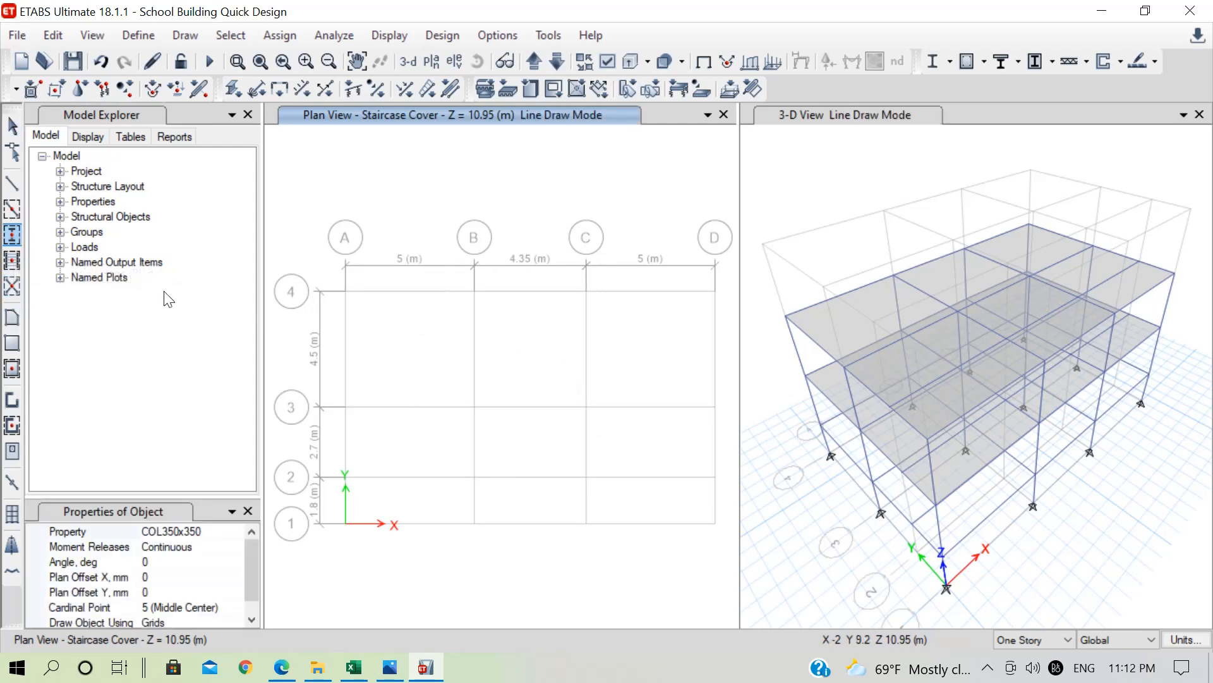
left_click_drag(479, 266, 598, 427)
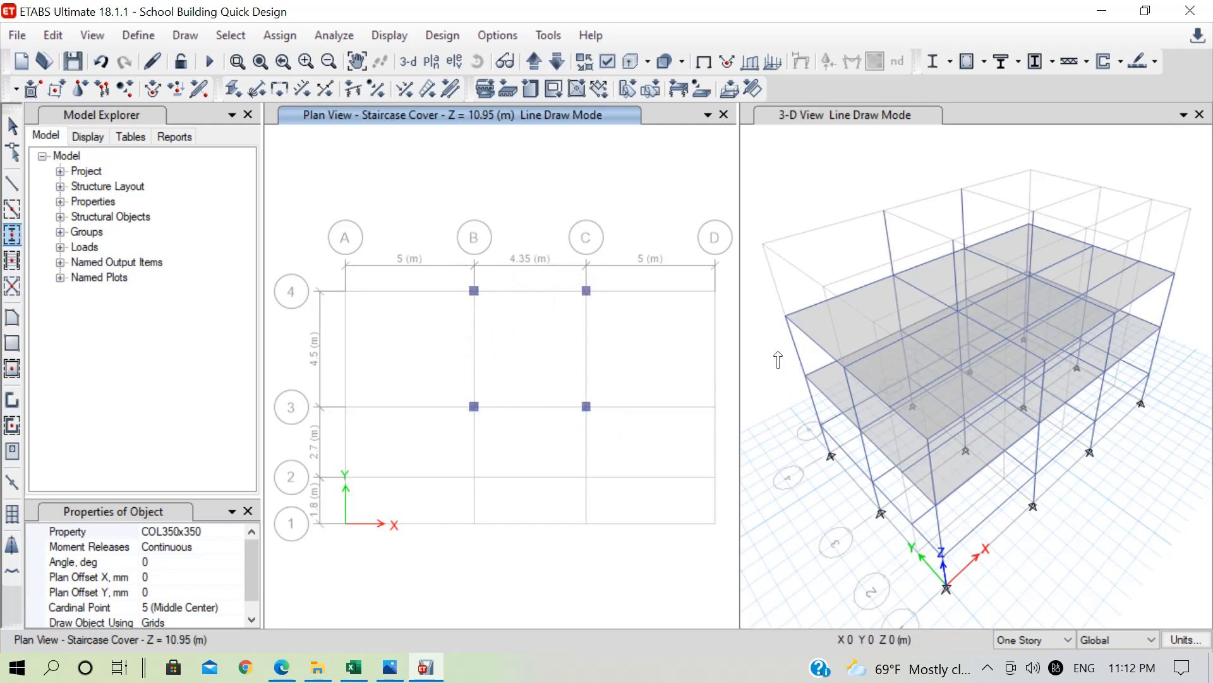
left_click(12, 210)
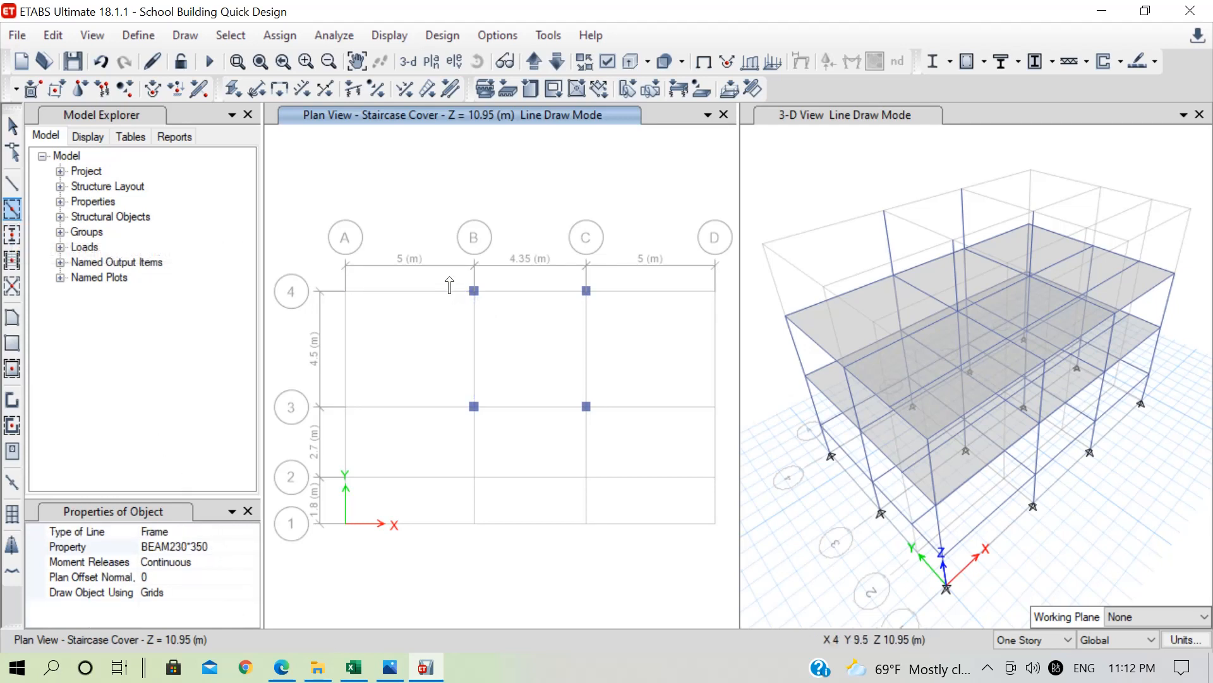
mouse_move(452, 270)
left_mouse_down()
mouse_move(563, 393)
mouse_move(613, 425)
left_mouse_up()
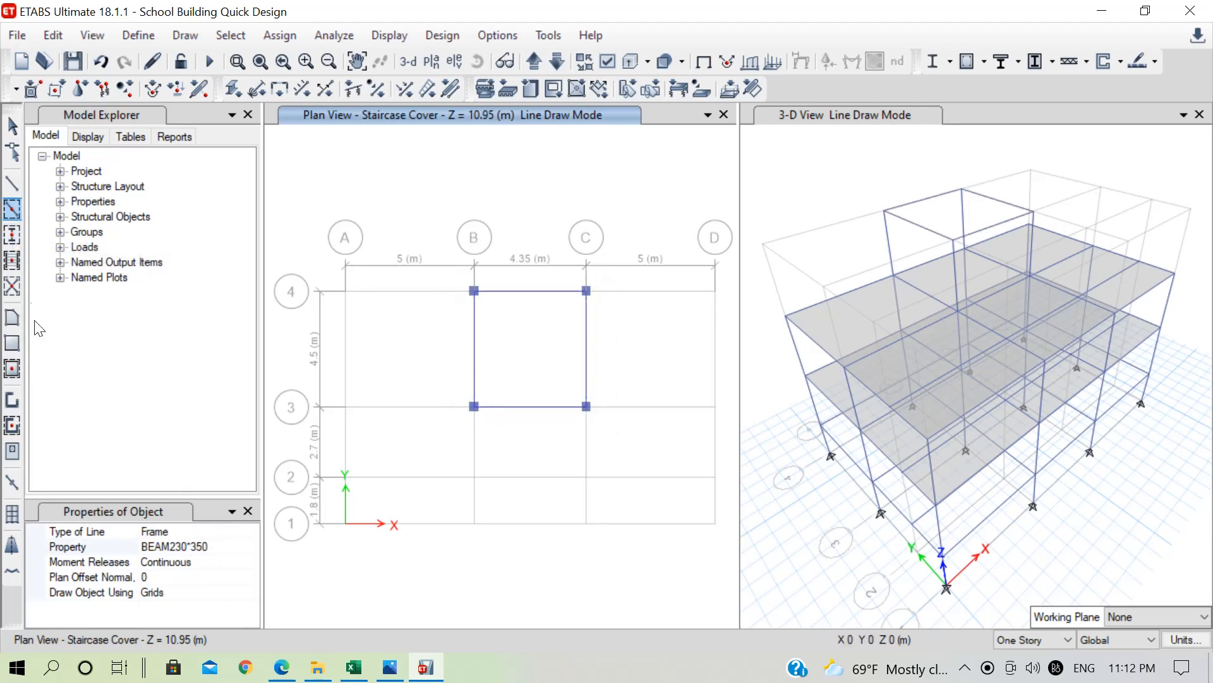
Step: Quick-draw a SLAB125 floor panel on the Staircase Cover story in the bay between grids B to C and 3 to 4
left_click(13, 370)
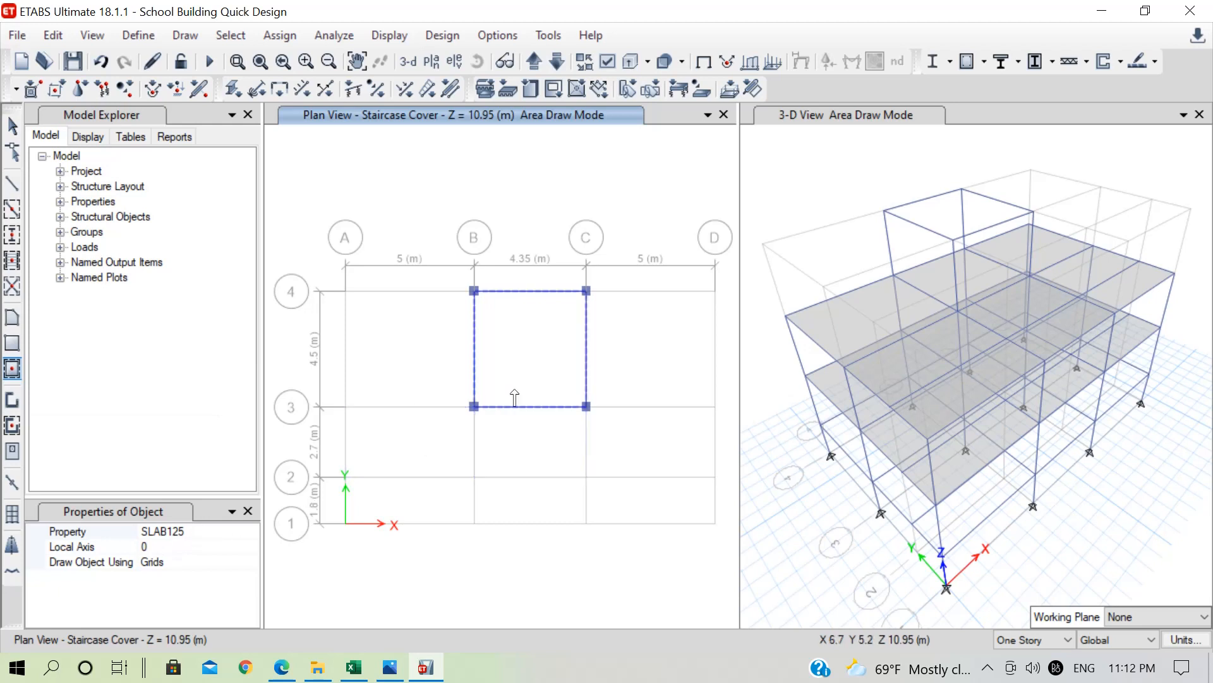
left_click(551, 349)
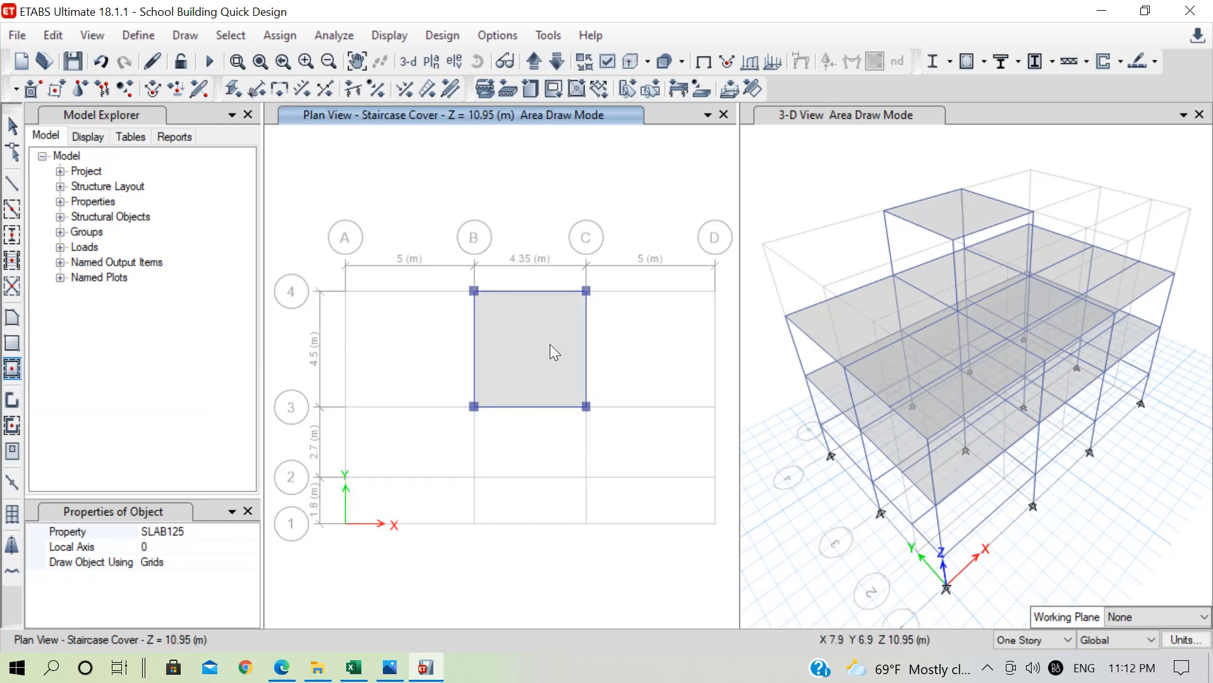
left_click(550, 345)
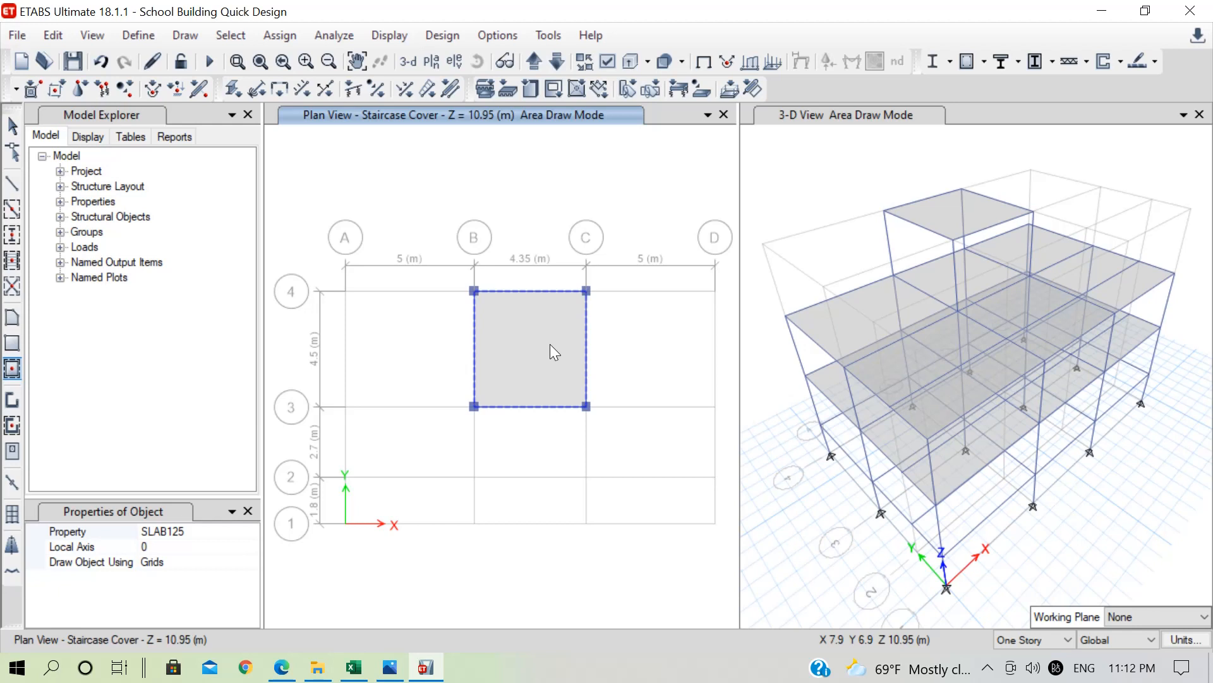
key("Escape")
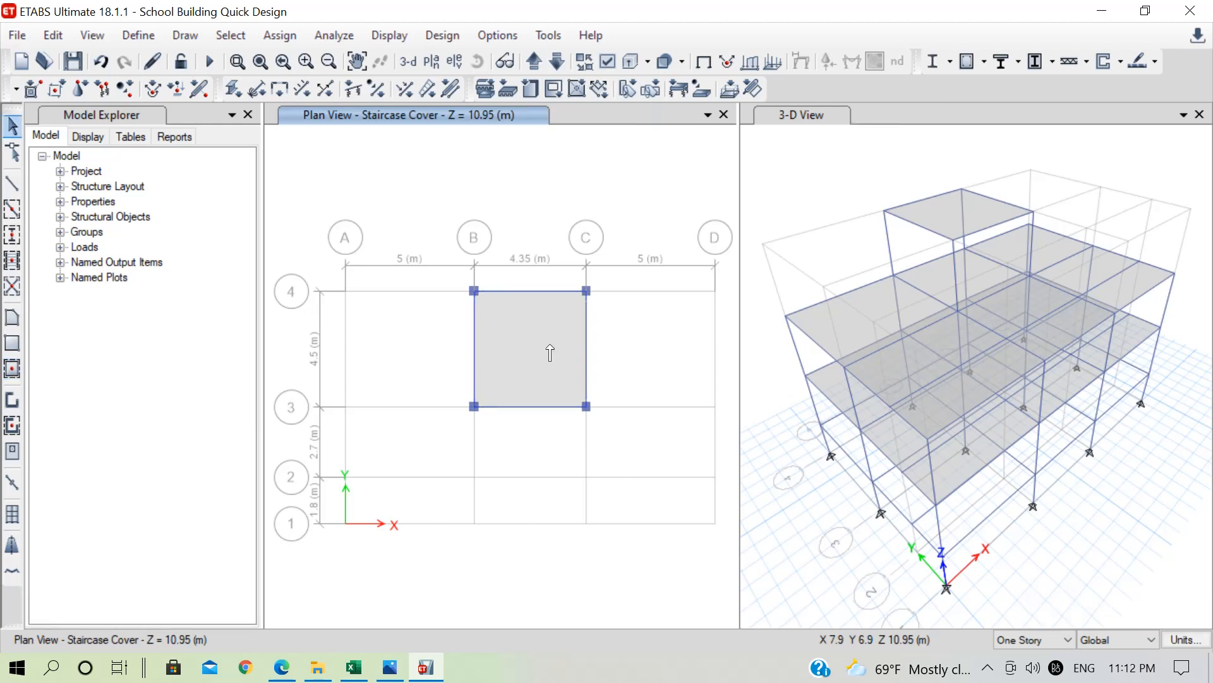
Step: Delete the staircase bay slab panel between grids B to C and 3 to 4 on both the FF Slab and GFSlab stories
left_click(566, 62)
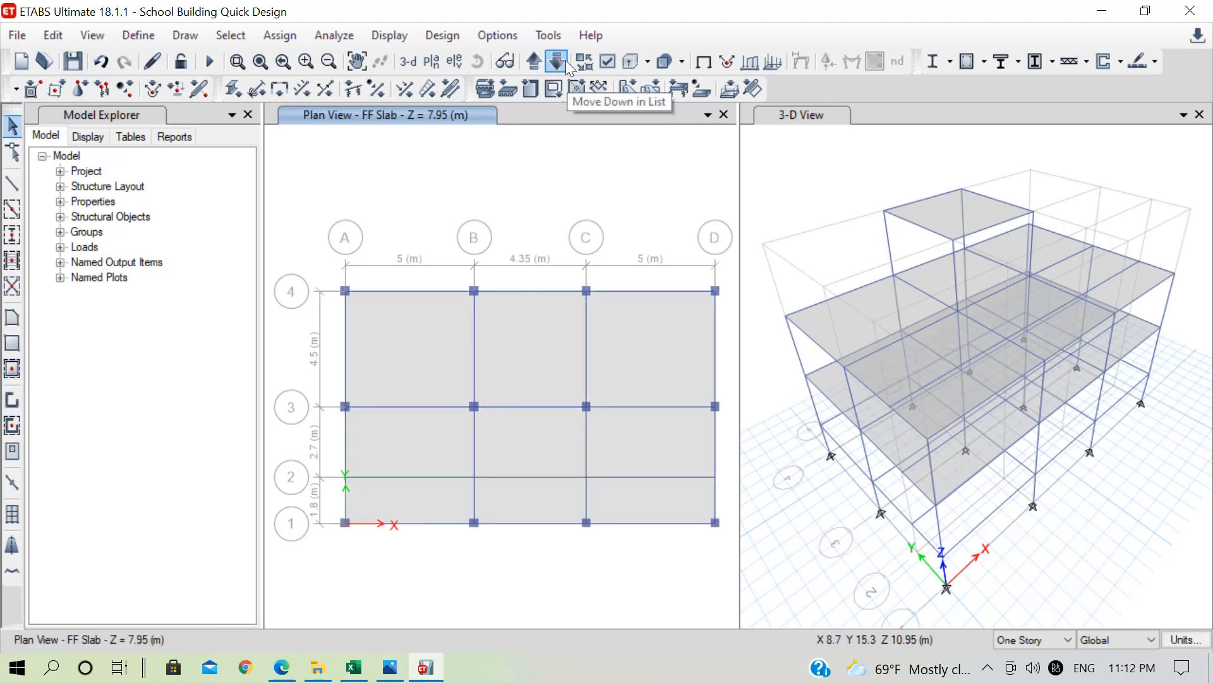
left_click(548, 353)
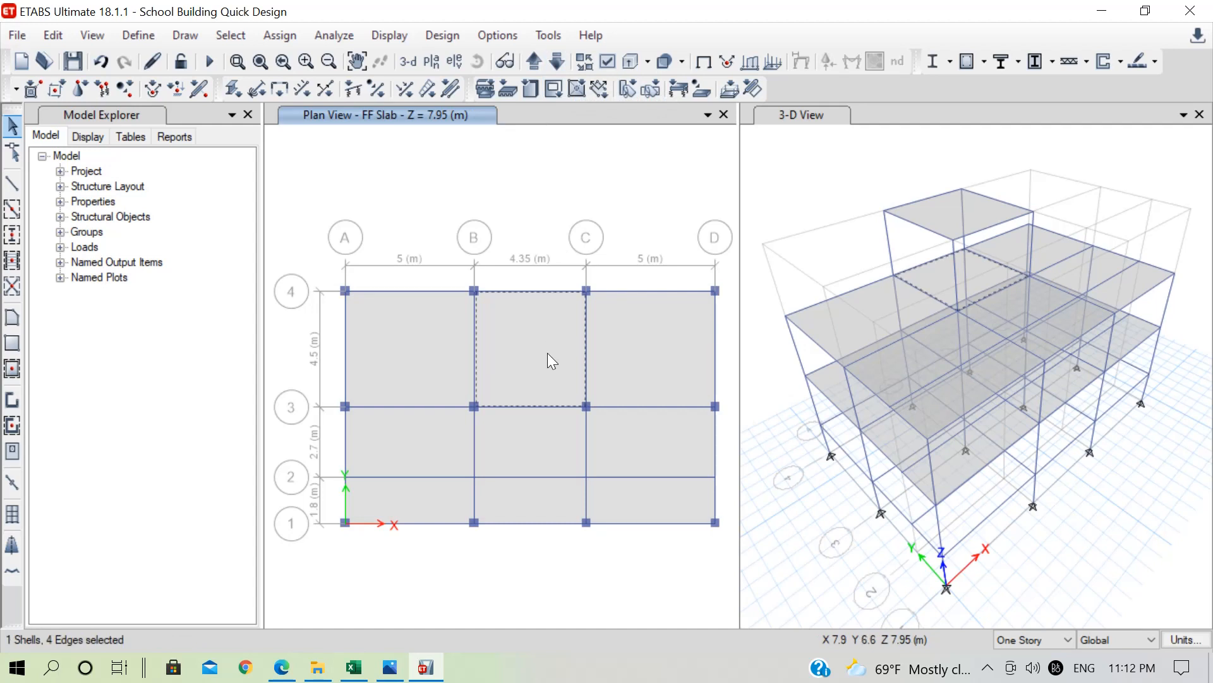
key("Delete")
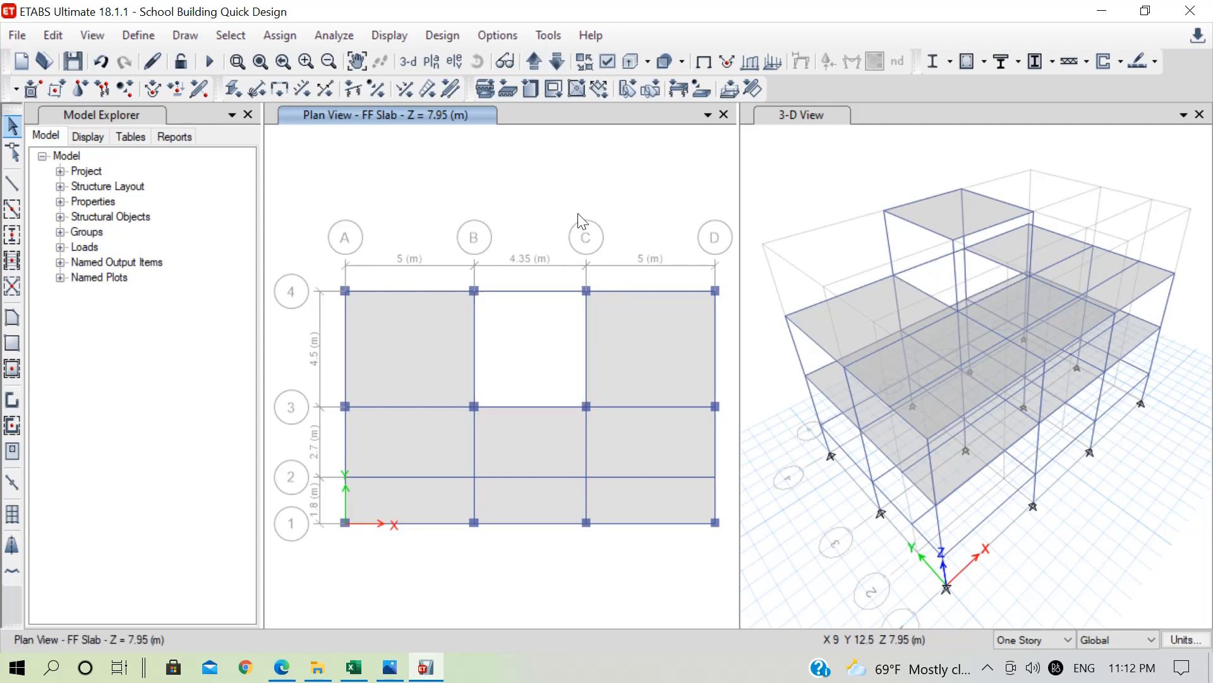
left_click(558, 61)
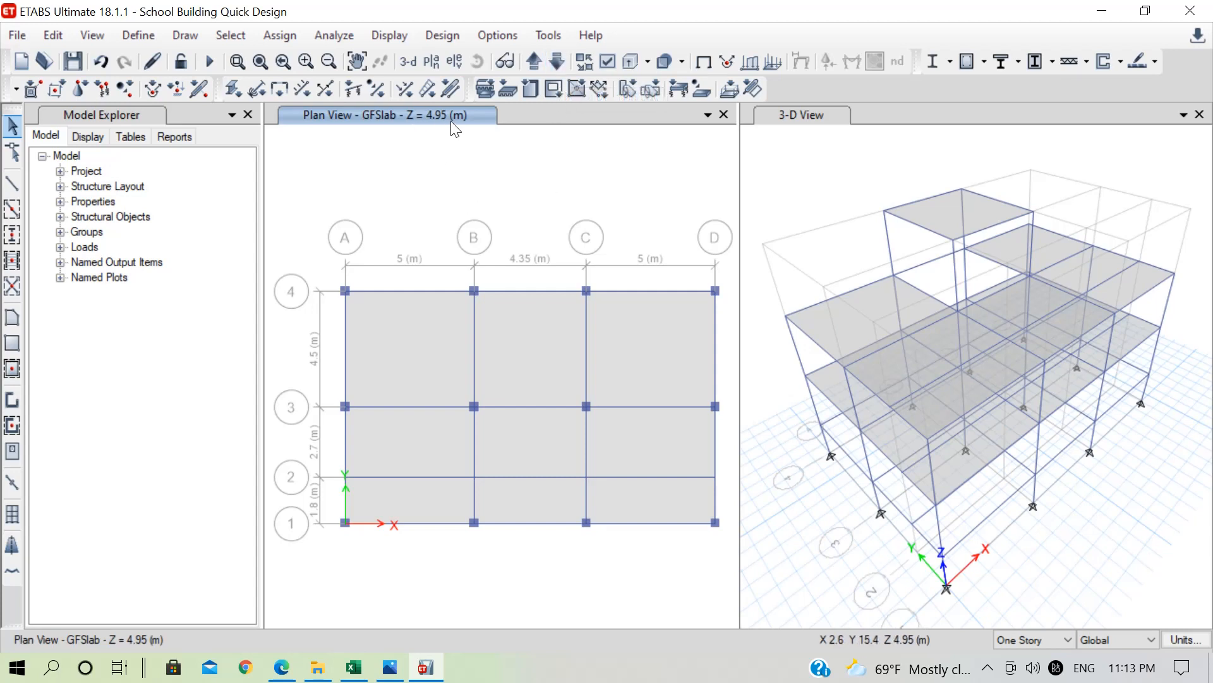
left_click(537, 348)
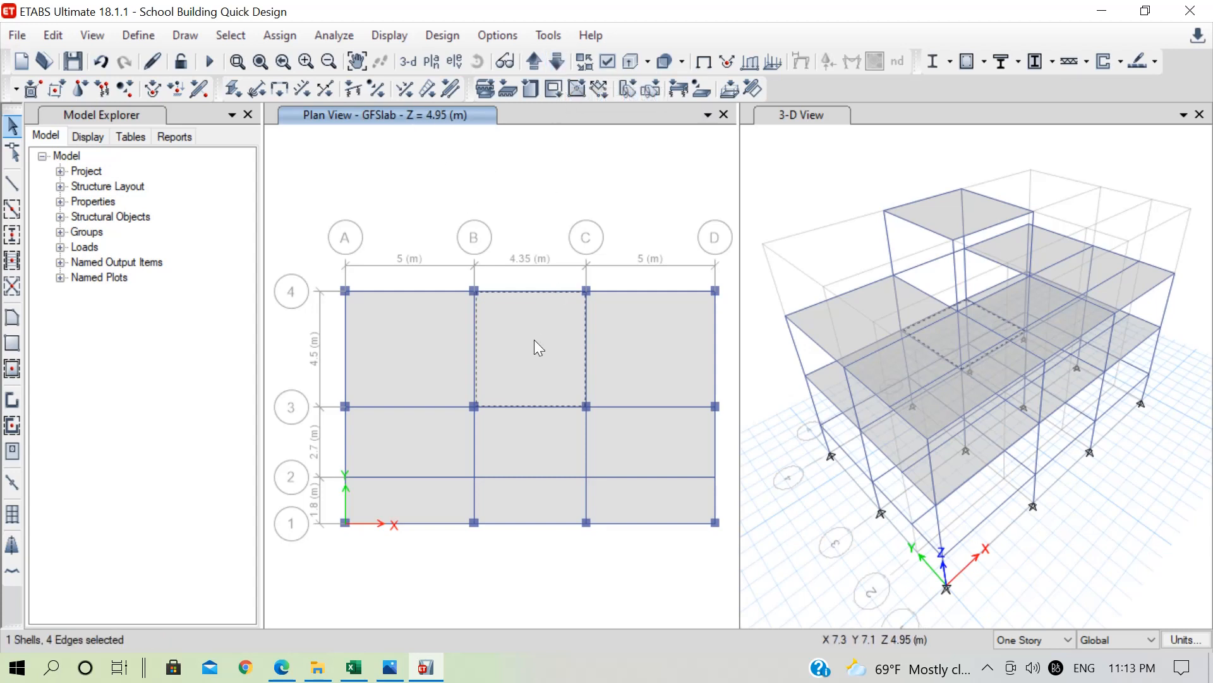
key("Delete")
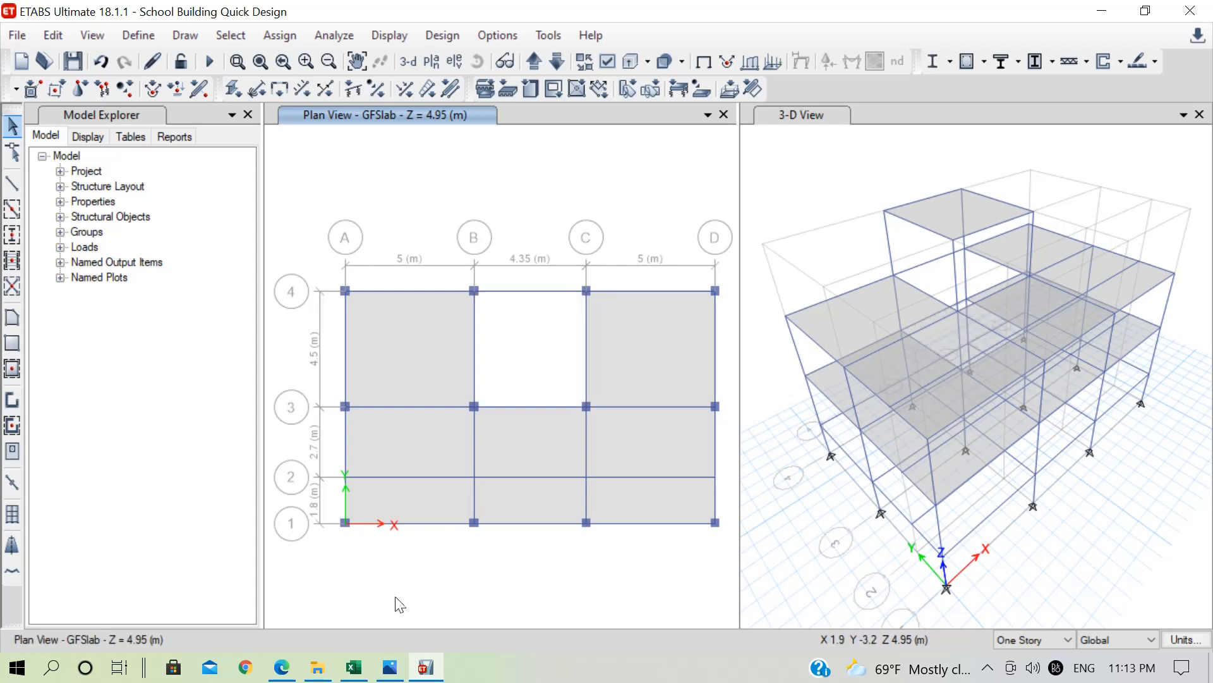
Step: Check the stair landing levels on the section drawing in Photos, and add a horizontal reference plane at Z 1.5 m to ETABS grid system G1
left_click(390, 666)
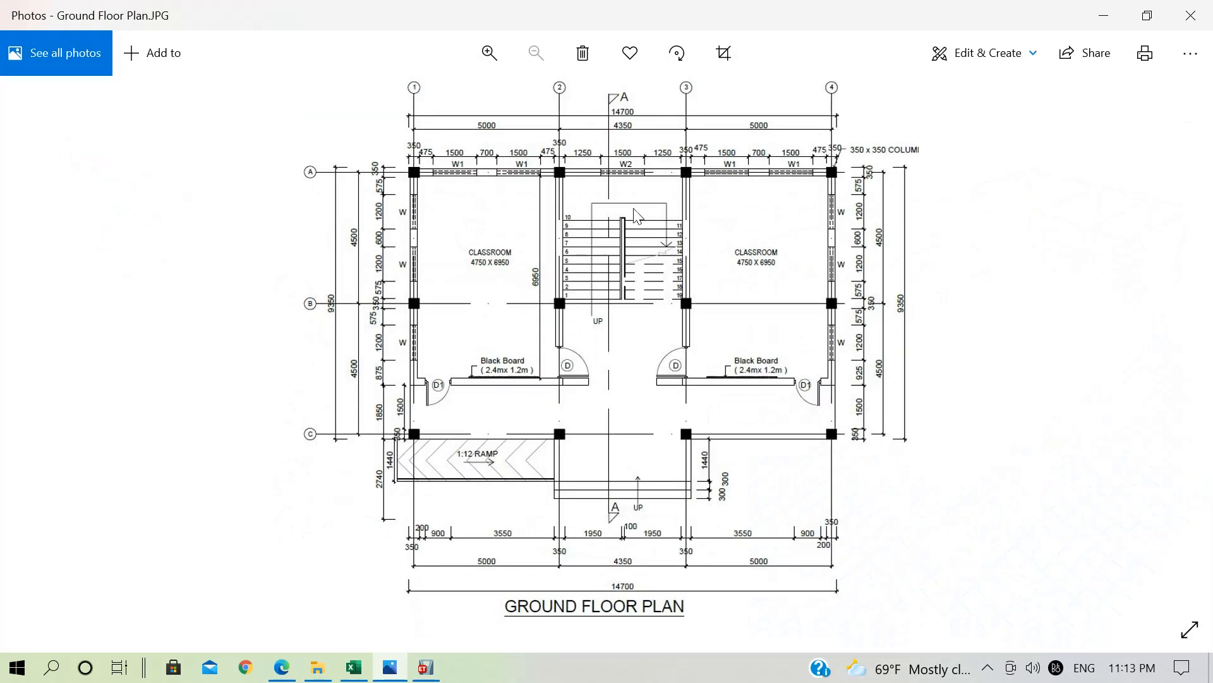
key("Right")
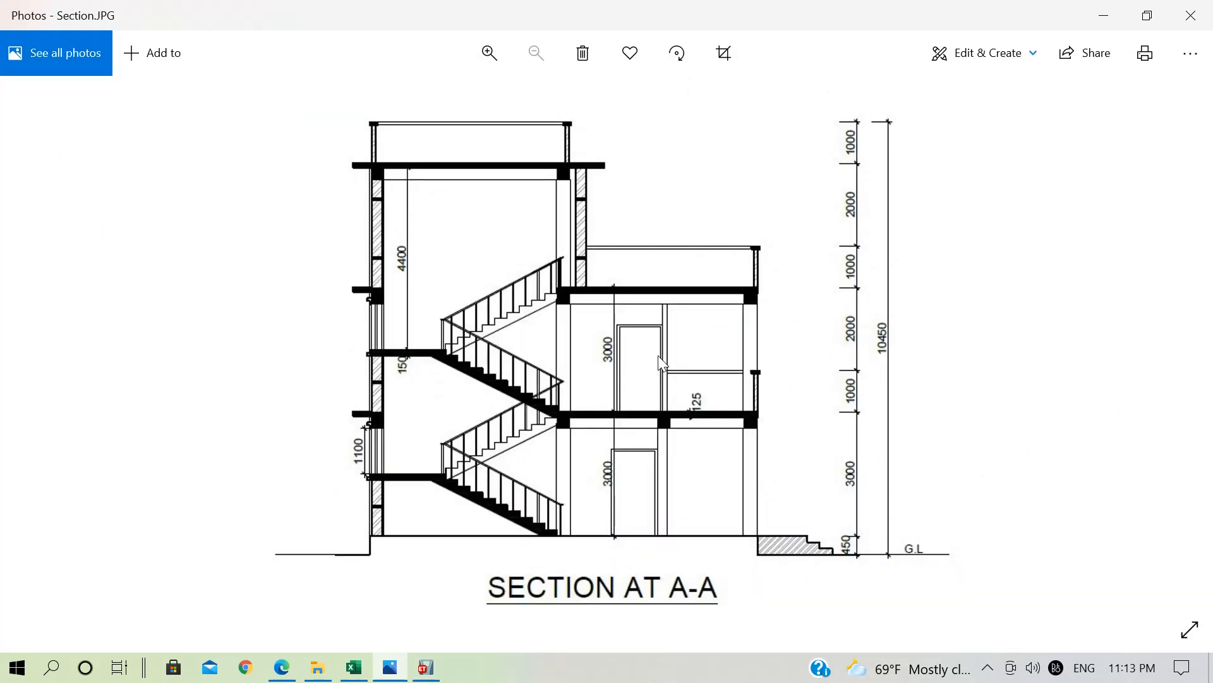
scroll(604, 506, "up", 1, "ctrl")
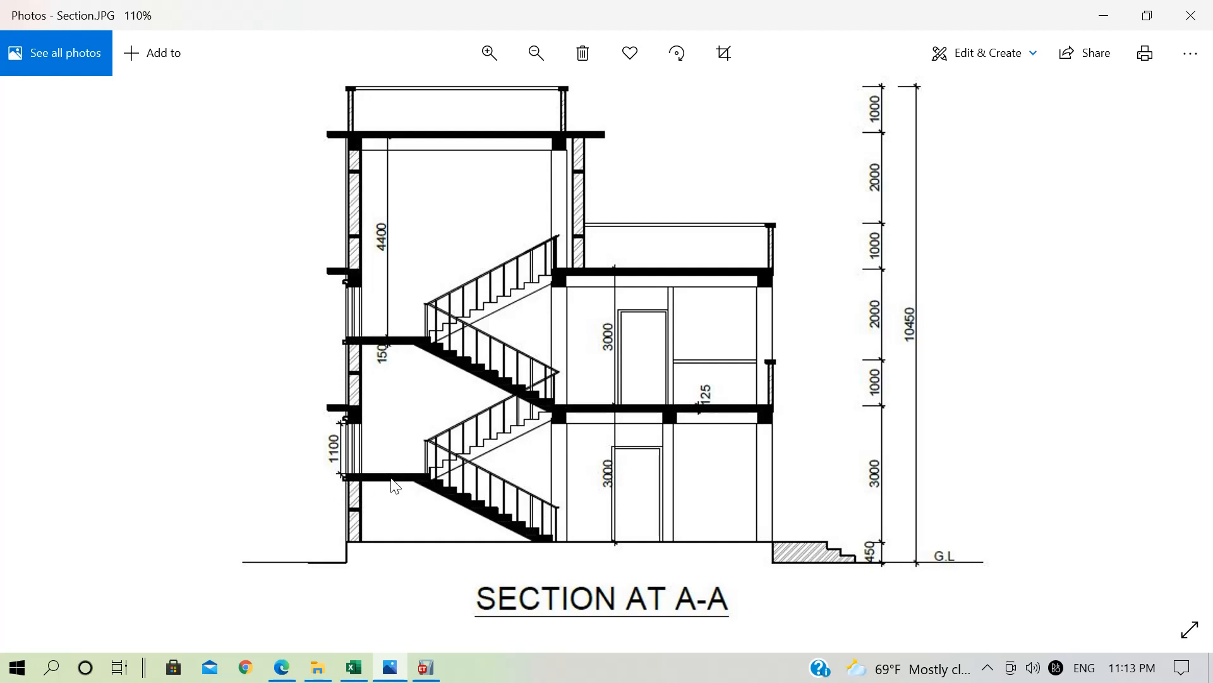
left_click(1107, 9)
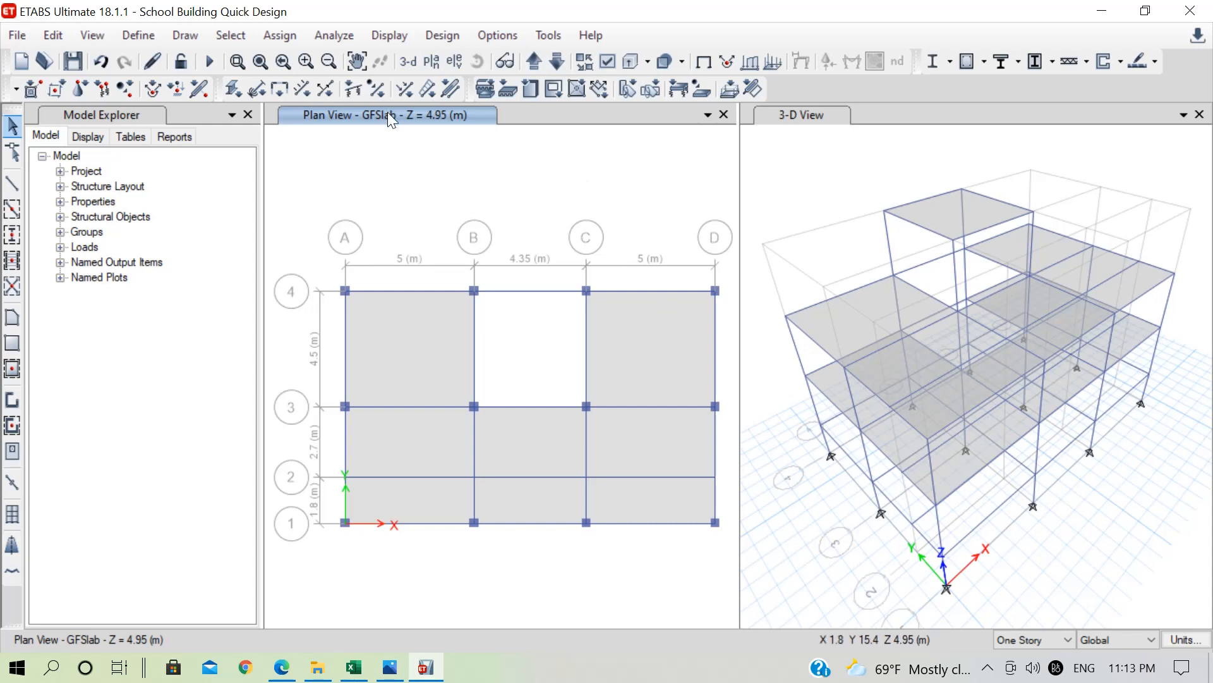
right_click(501, 163)
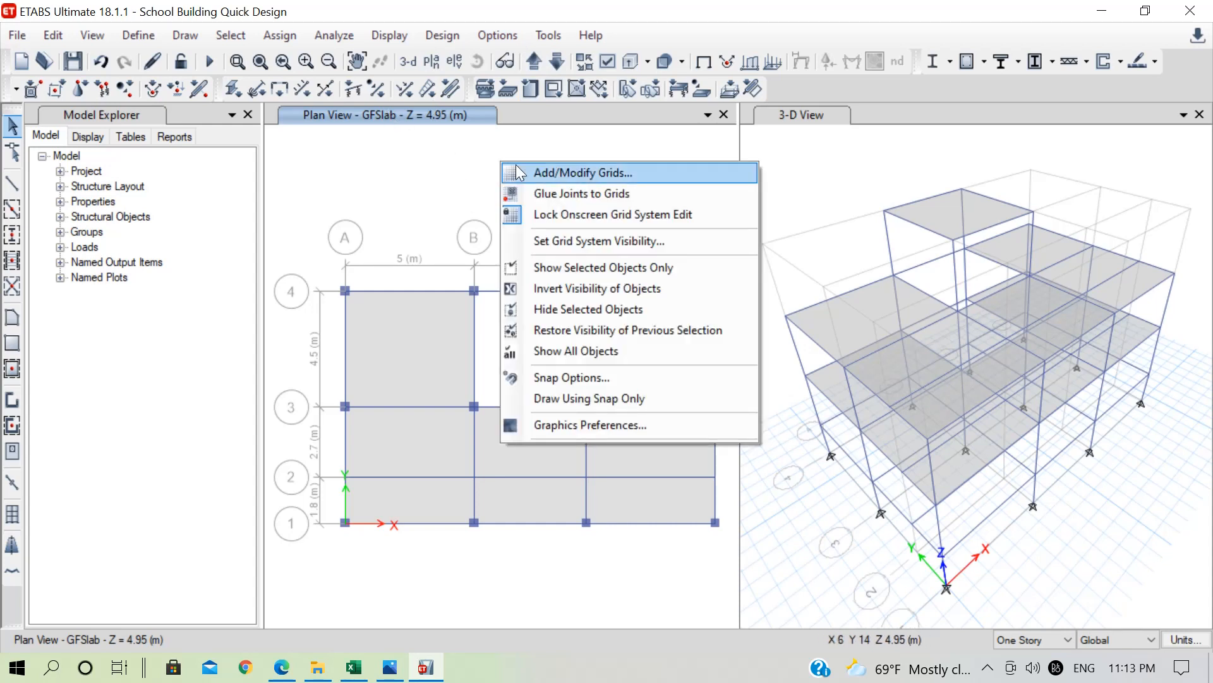
left_click(617, 177)
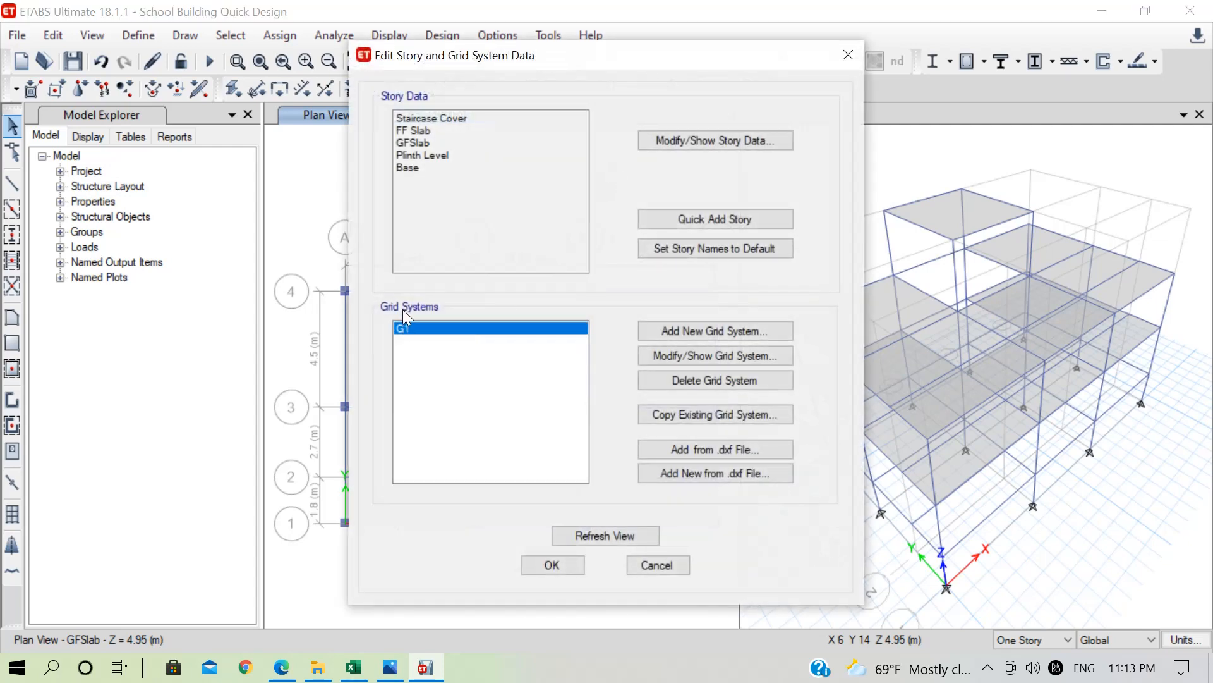
left_click(719, 355)
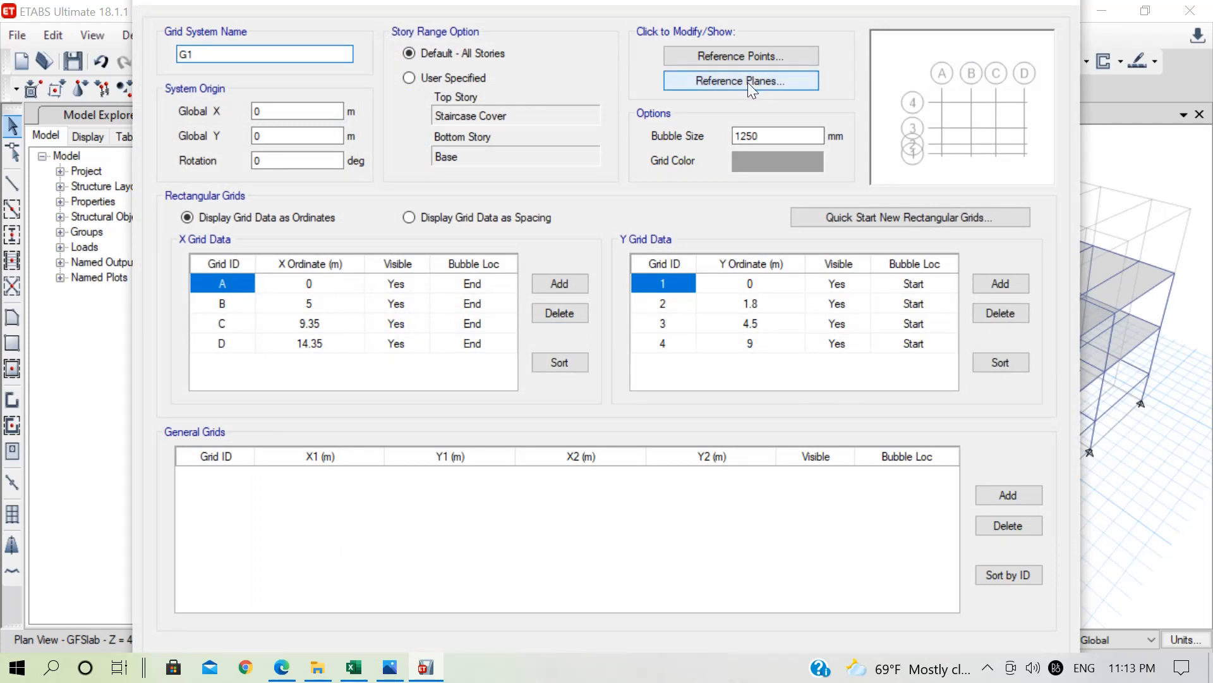
left_click(748, 82)
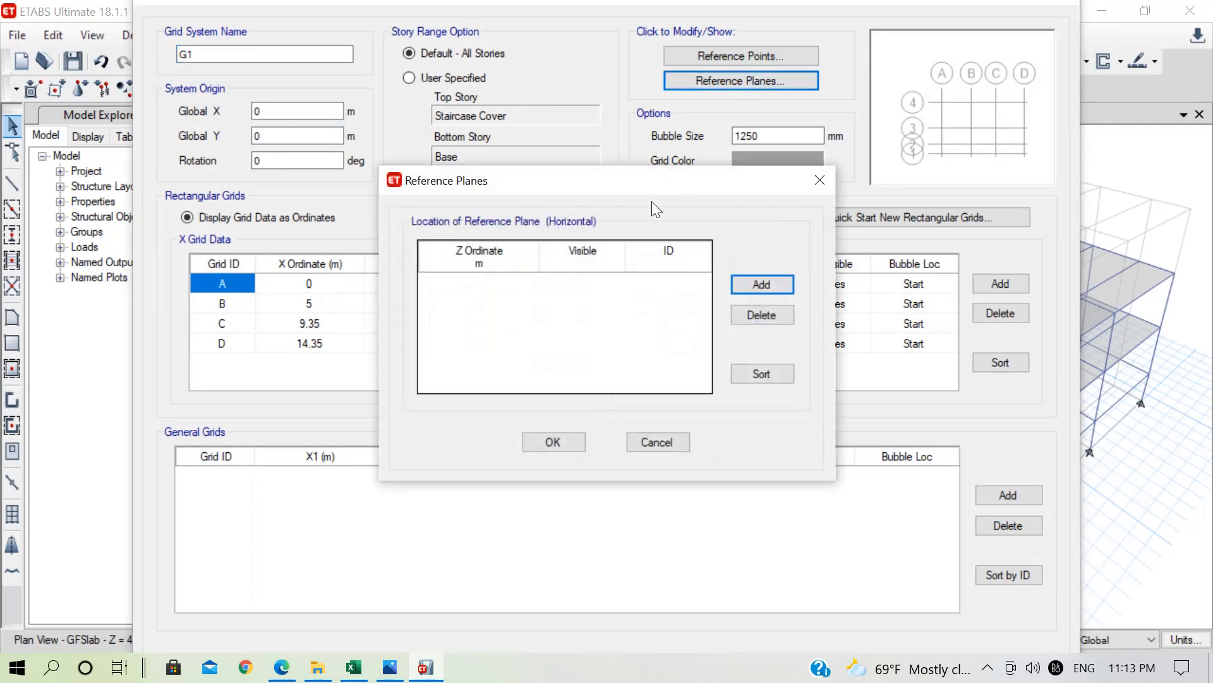
left_click(746, 280)
left_click(511, 286)
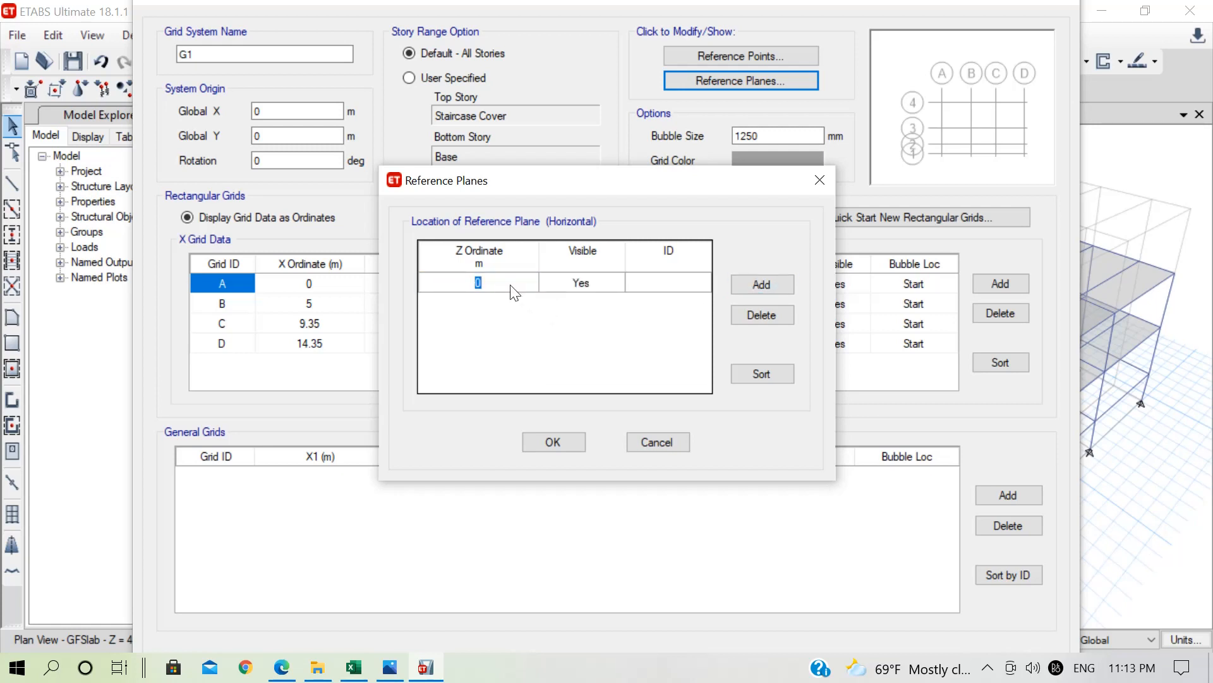
type("1.5")
left_click(553, 441)
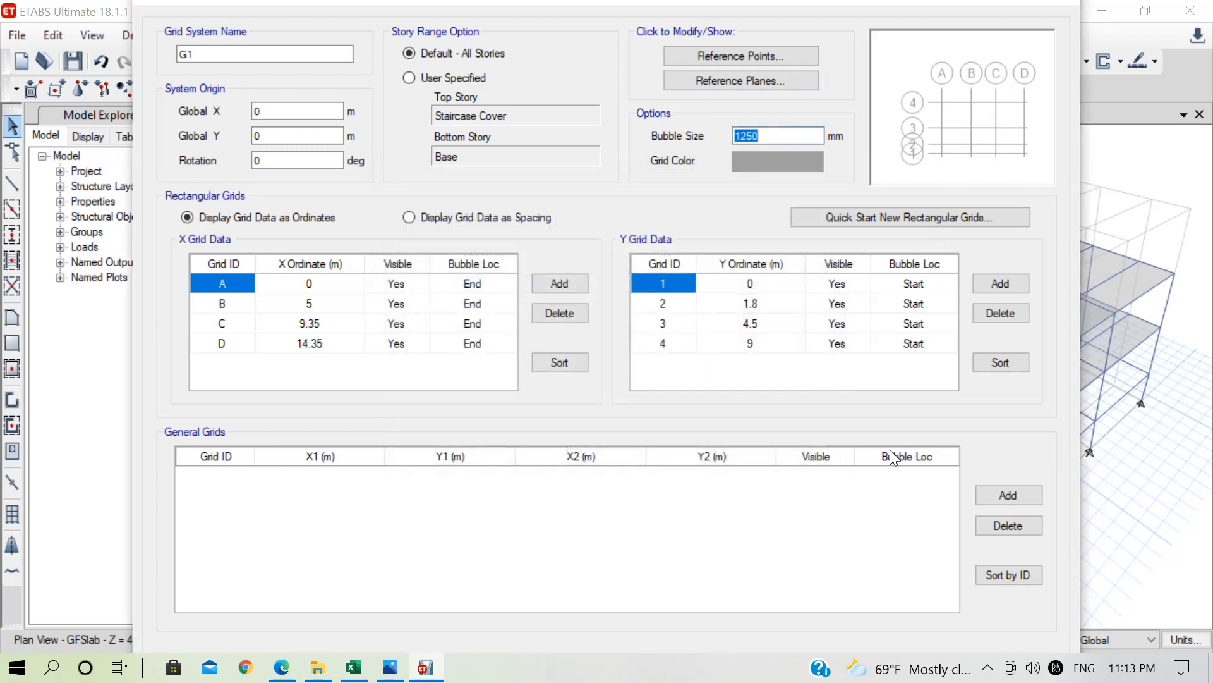
key("Tab")
key("Tab")
key("Tab")
key("Tab")
key("Tab")
key("Tab")
key("Tab")
key("Tab")
key("Tab")
key("Tab")
key("Tab")
key("Tab")
key("Tab")
key("Tab")
key("Tab")
key("Tab")
key("Tab")
key("Tab")
key("Tab")
key("Tab")
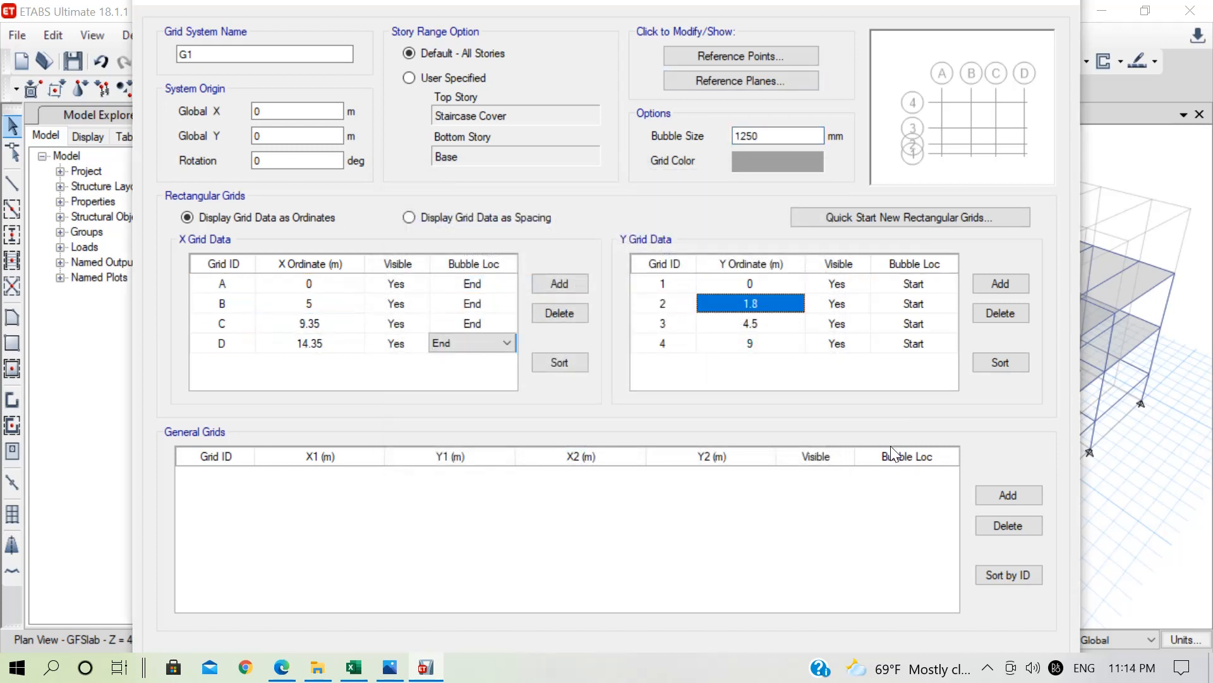
key("Tab")
key("Tab")
key("Tab")
key("Tab")
key("Tab")
key("Tab")
key("Tab")
key("Tab")
key("Tab")
key("Tab")
key("Tab")
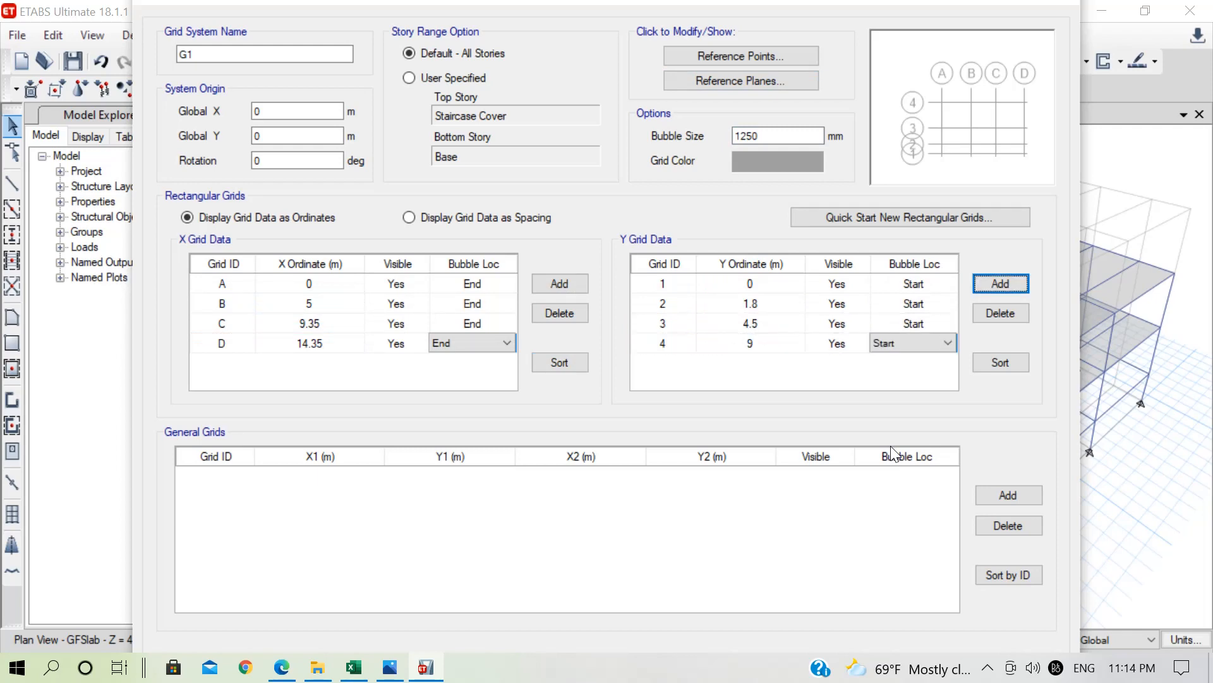
key("Tab")
key("Tab")
key("Tab")
key("Tab")
key("Tab")
key("Tab")
key("Return")
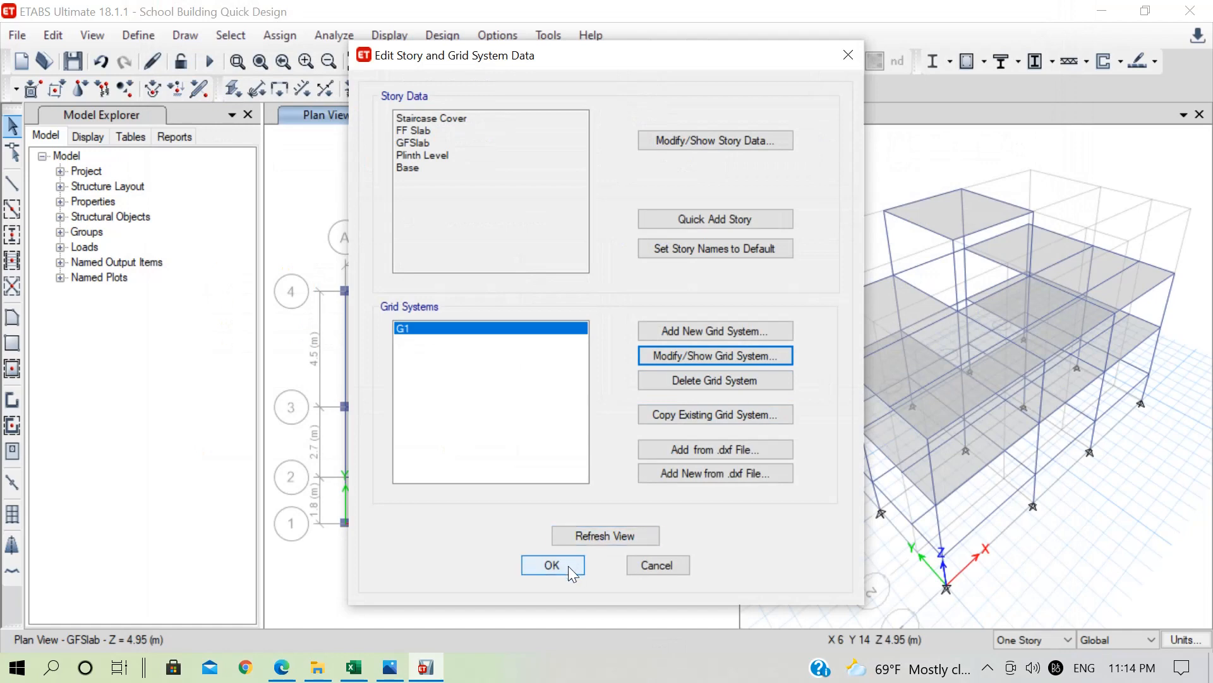
left_click(551, 565)
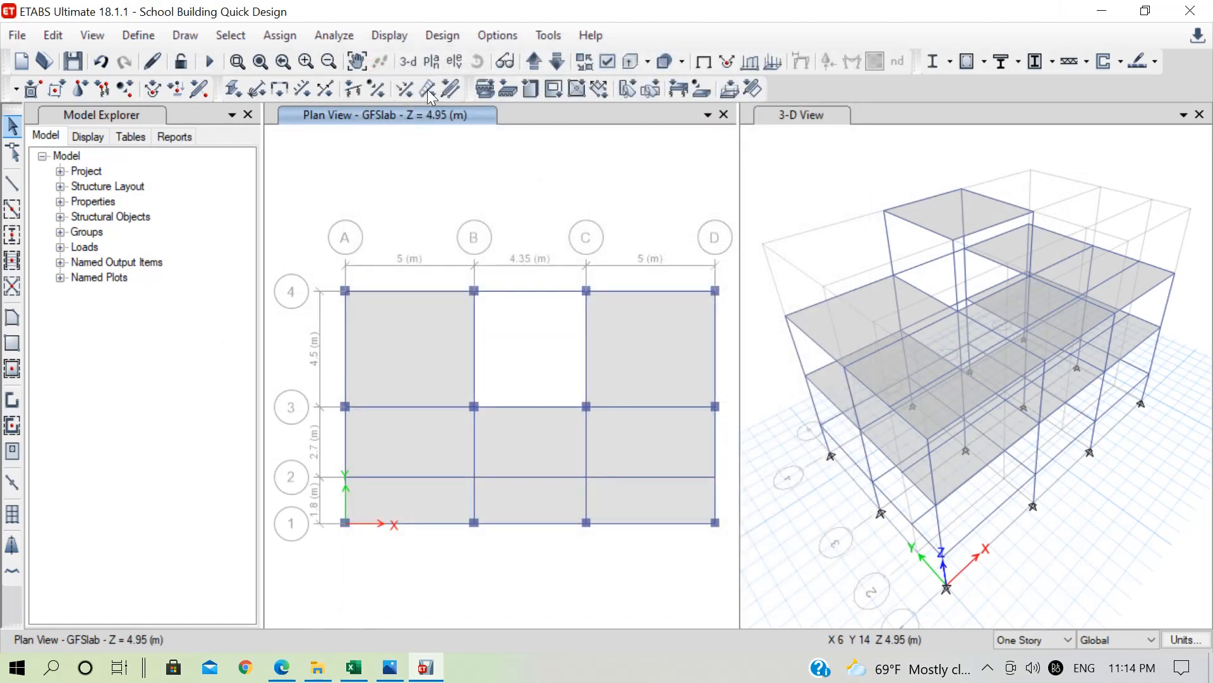
Step: Set the plan view to G1-Reference Plane 1 @ 1.5 m
left_click(433, 61)
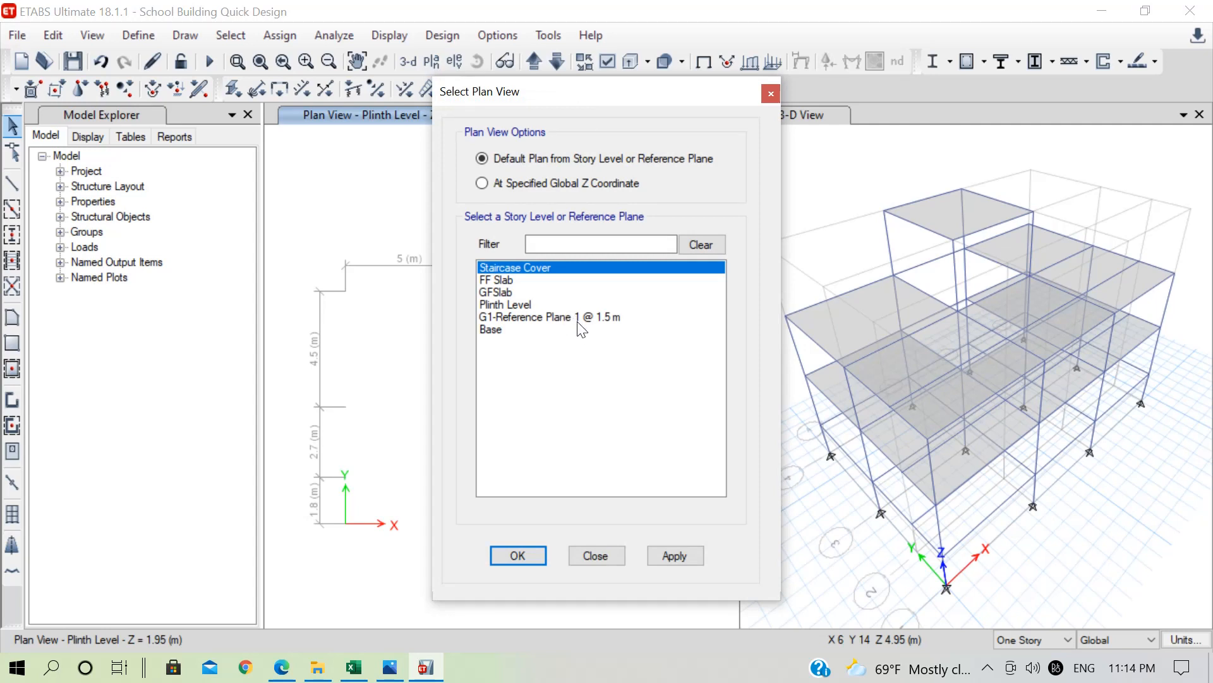
left_click(577, 317)
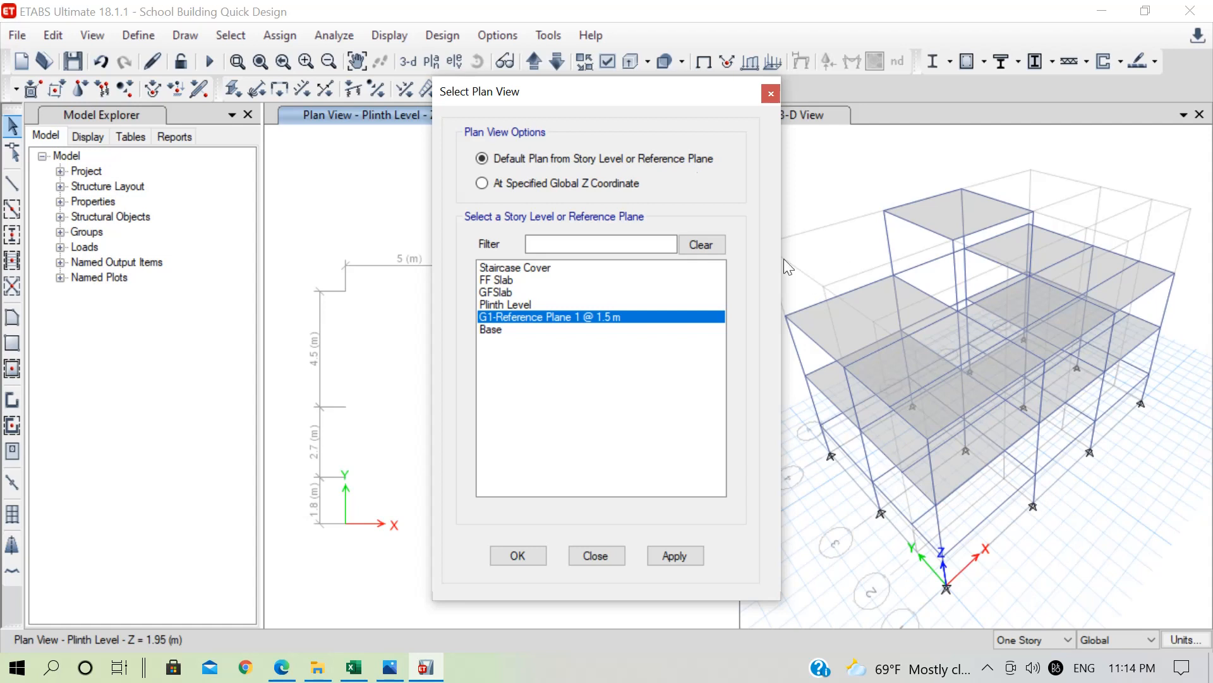
left_click(516, 556)
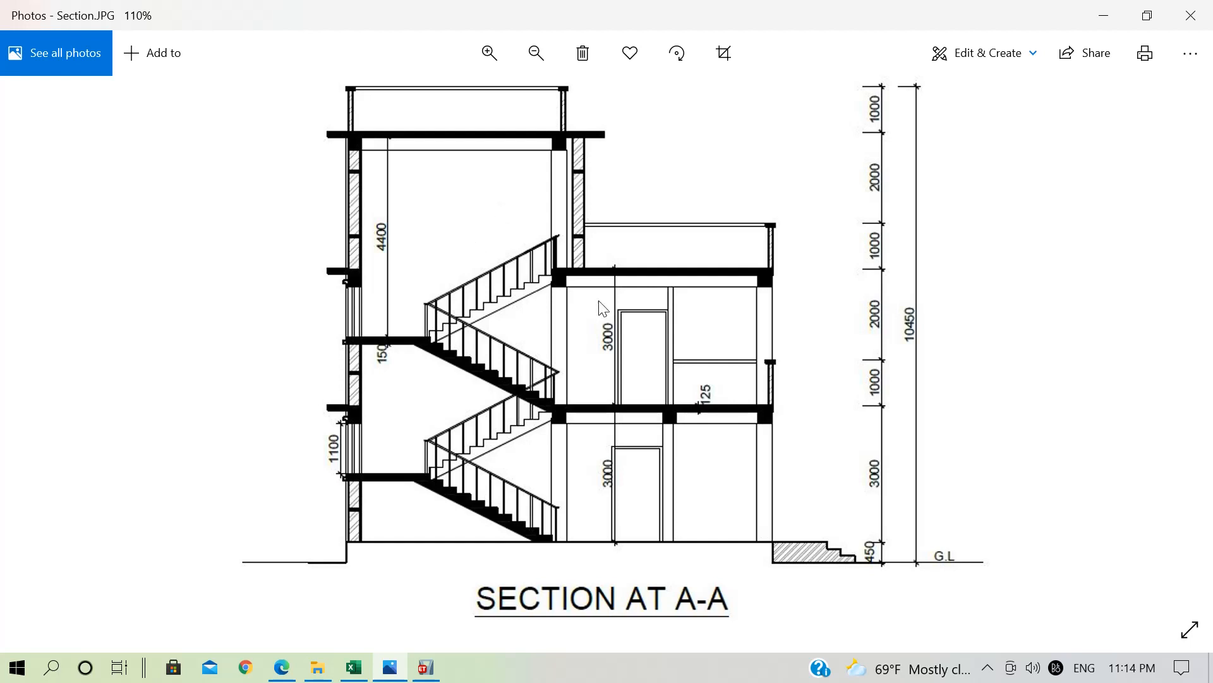
Step: Open Ground Floor Plan.JPG from the YouTube Training - School Building Quick folder, examine the staircase and landing layout, and return to the staircase bay in ETABS
left_click(1190, 15)
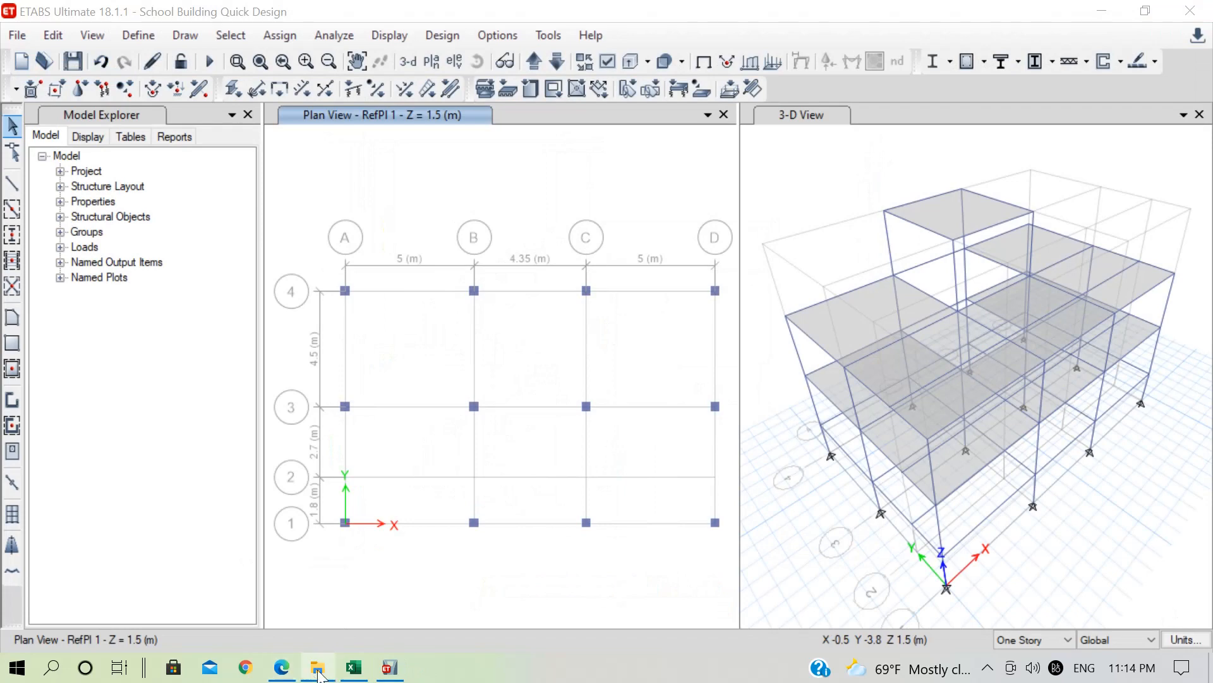
left_click(317, 667)
left_click(344, 63)
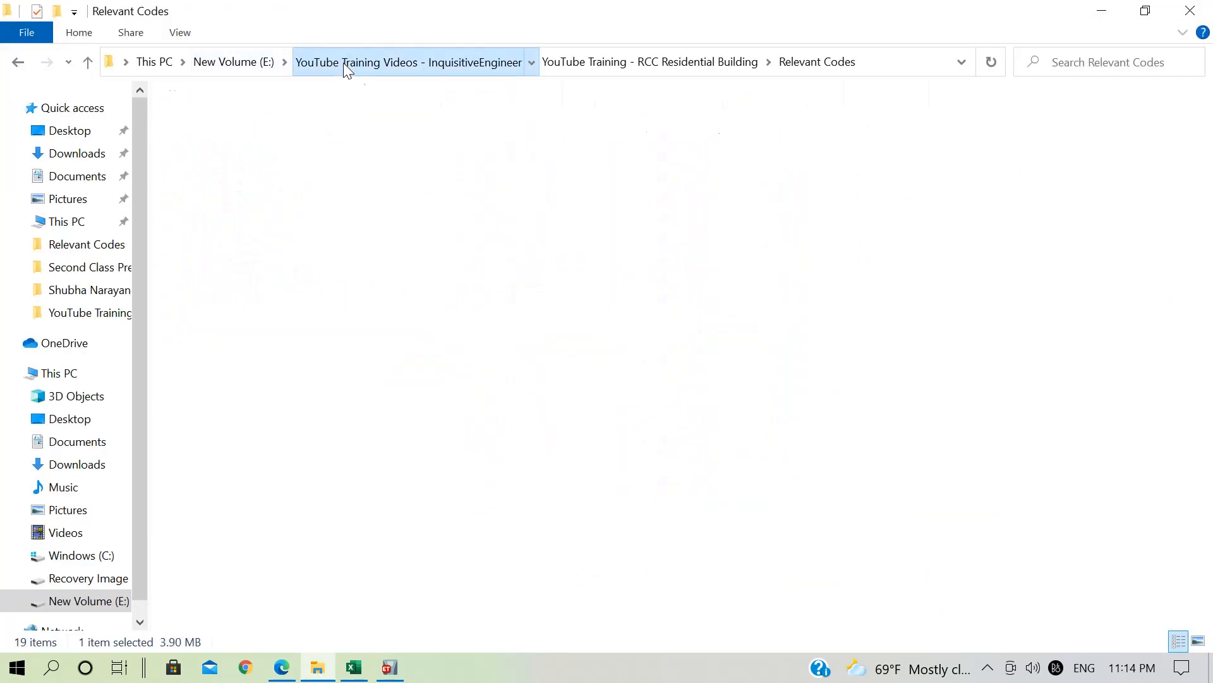
left_click(288, 290)
double_click(288, 289)
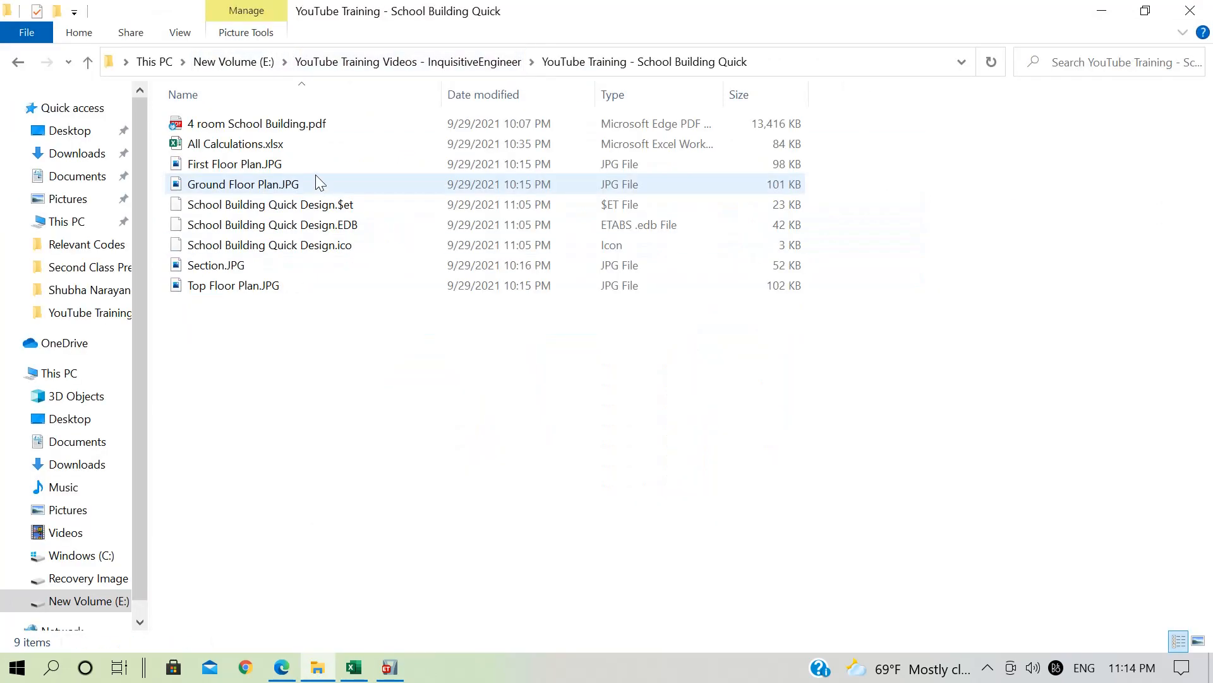
double_click(286, 183)
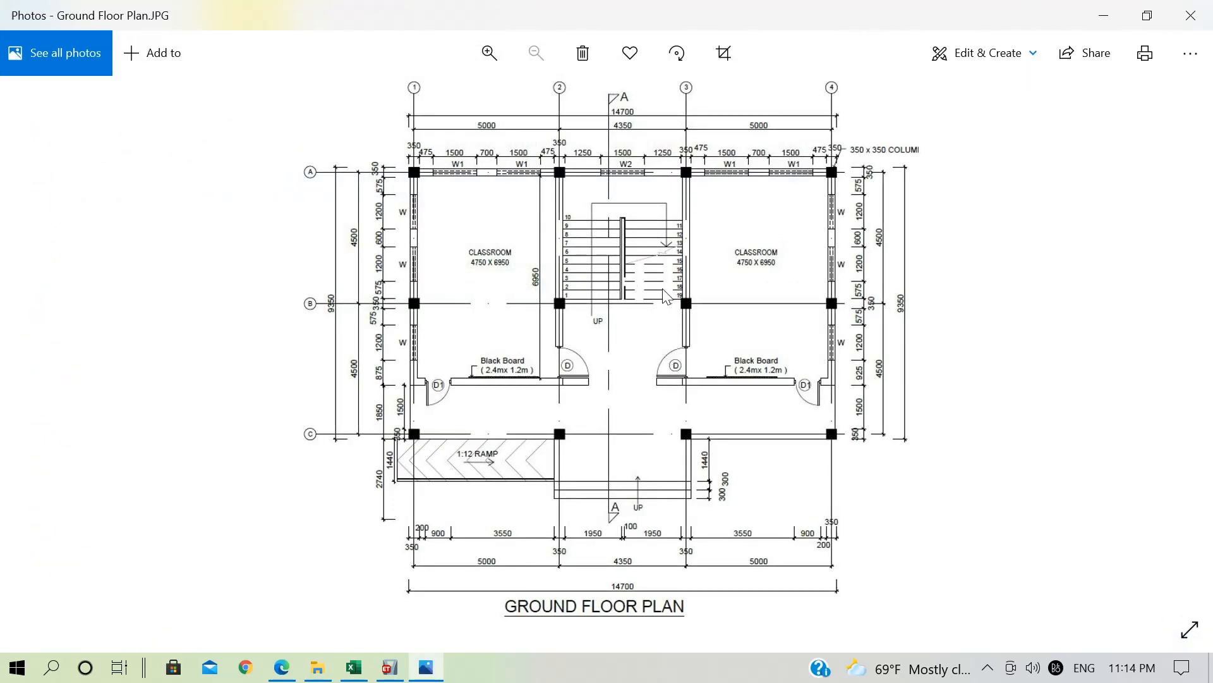
scroll(665, 273, "up", 2)
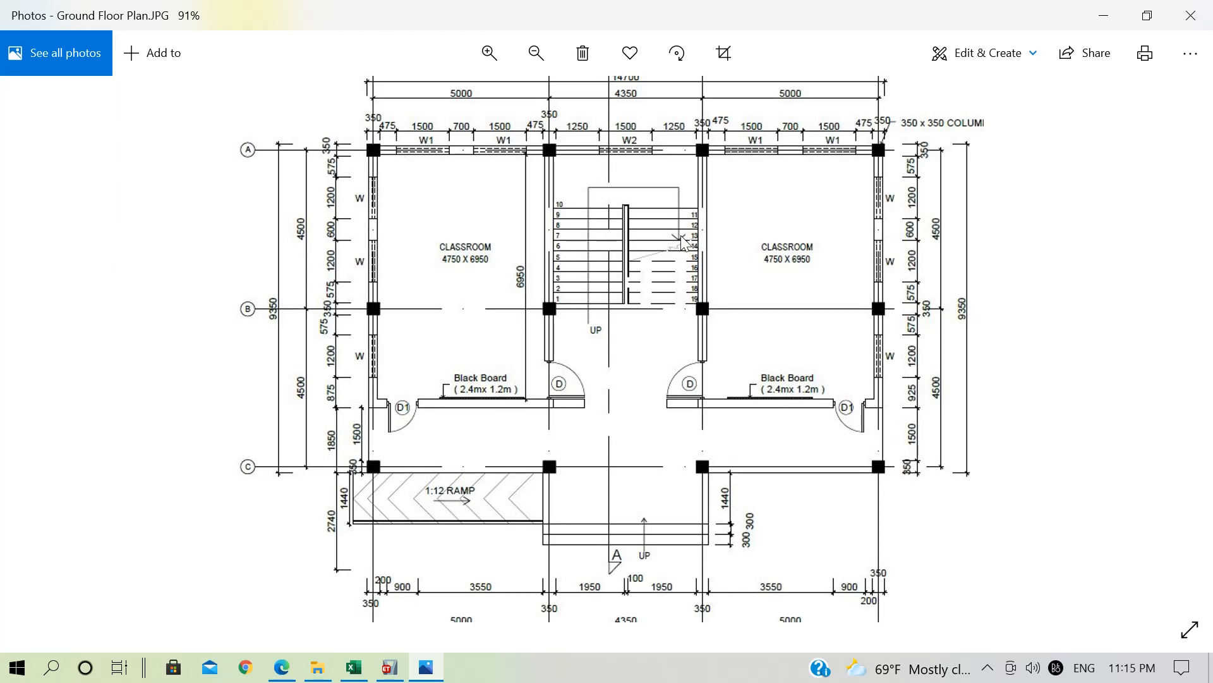
left_click(1113, 13)
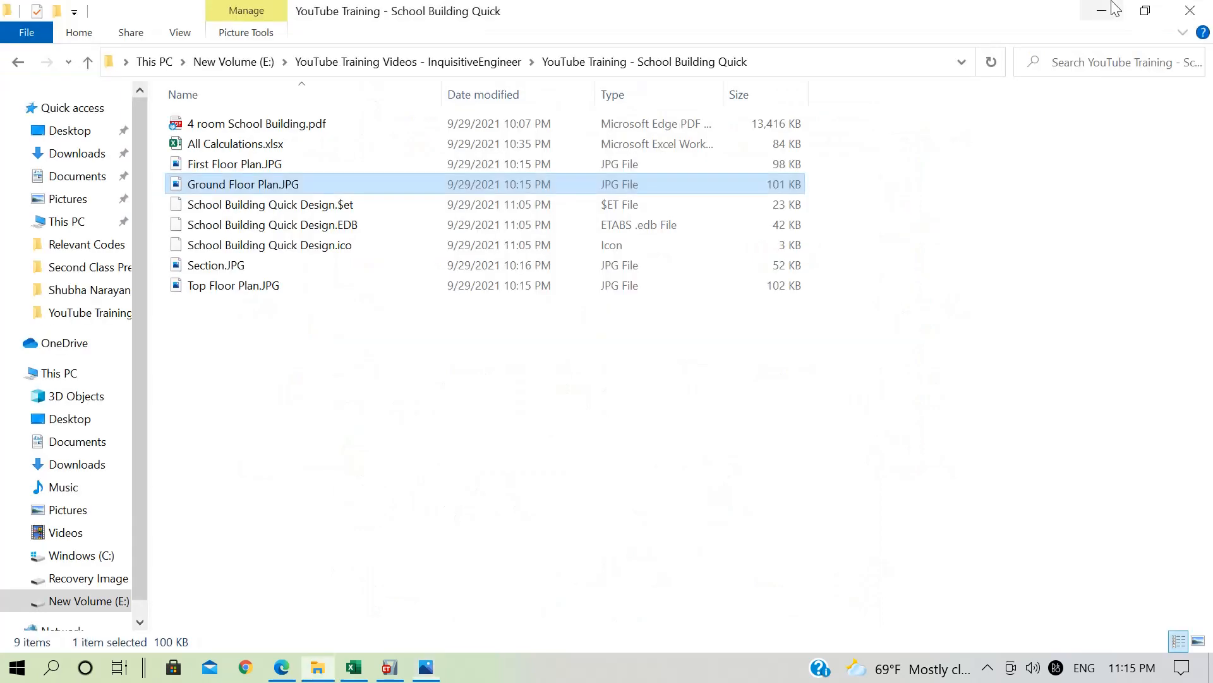
left_click(391, 671)
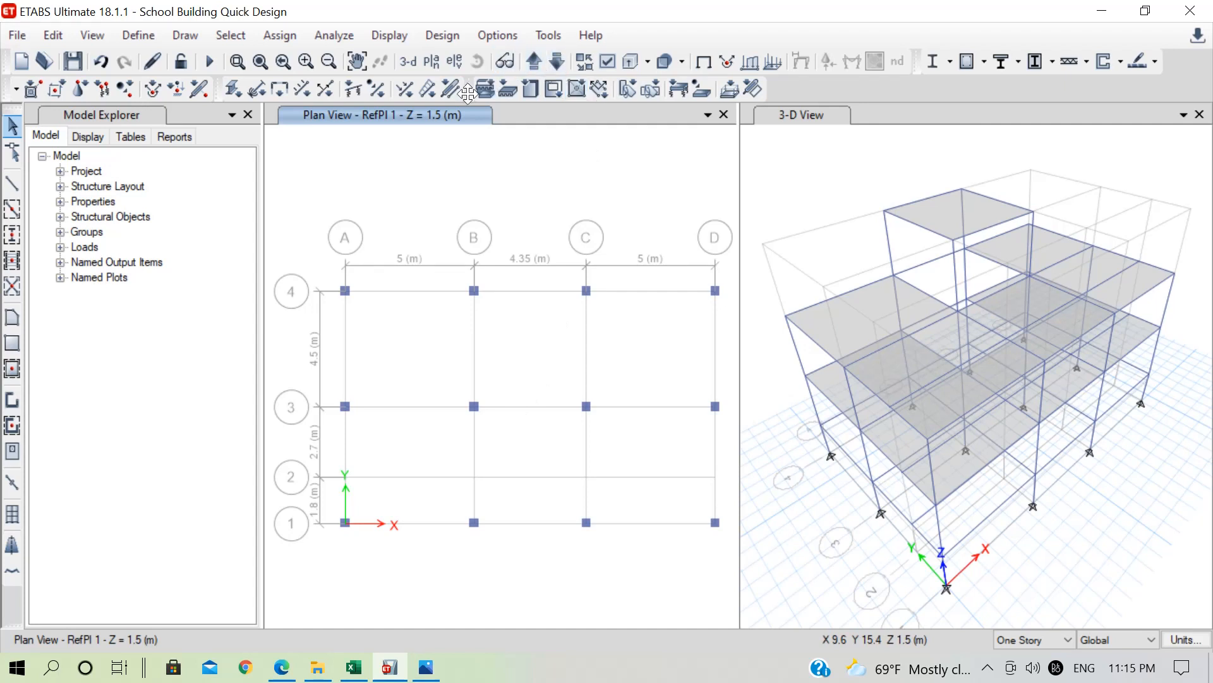
scroll(518, 370, "up", 3)
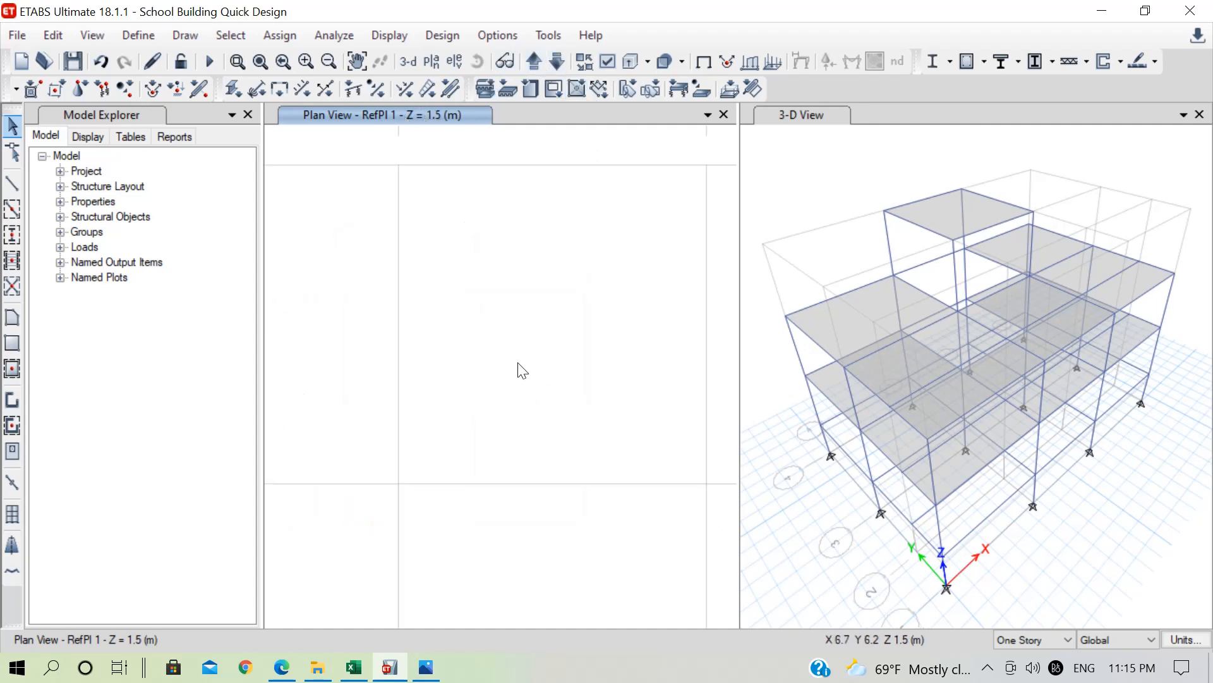
Step: Examine the staircase flights and landing dimensions on the Ground Floor Plan drawing in Photos, and return to the ETABS plan view
scroll(456, 373, "down", 4)
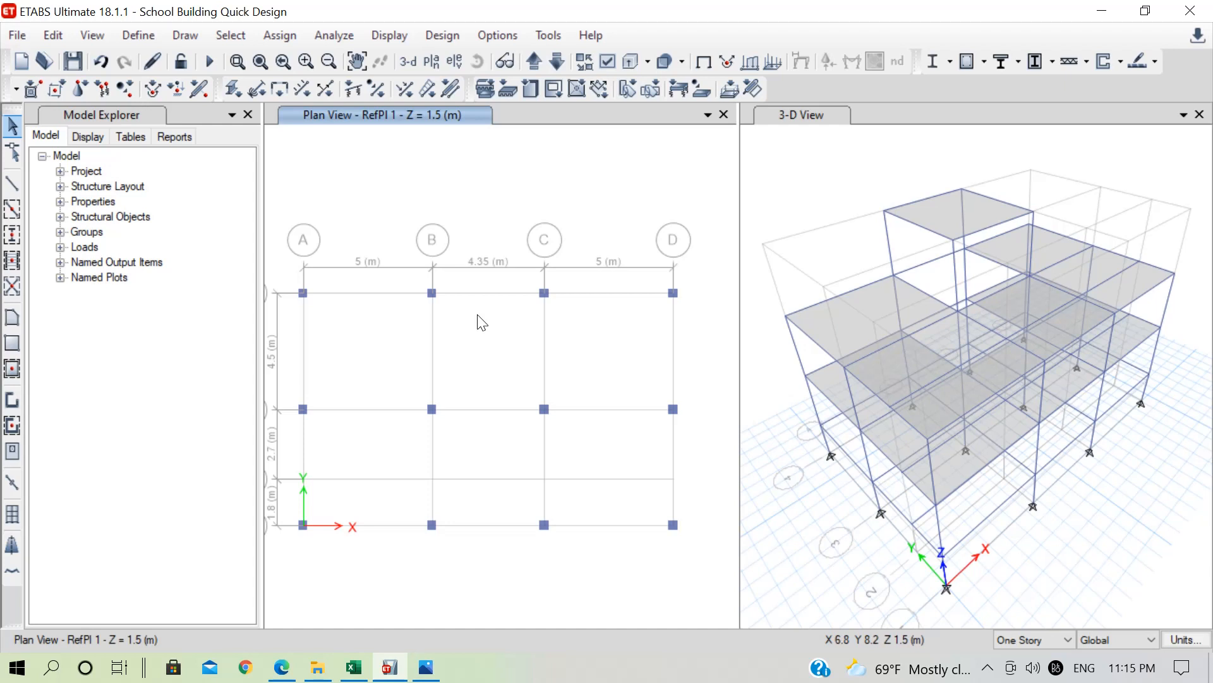
left_click(435, 668)
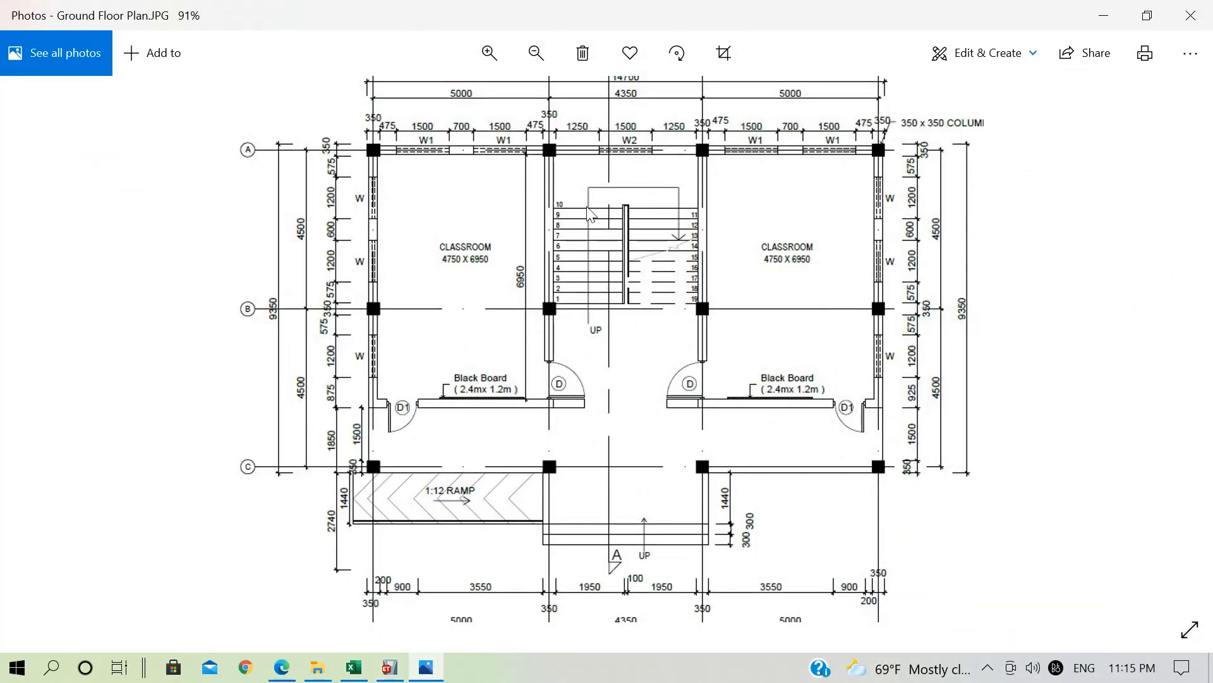
scroll(586, 238, "up", 2)
left_click_drag(569, 275, 574, 331)
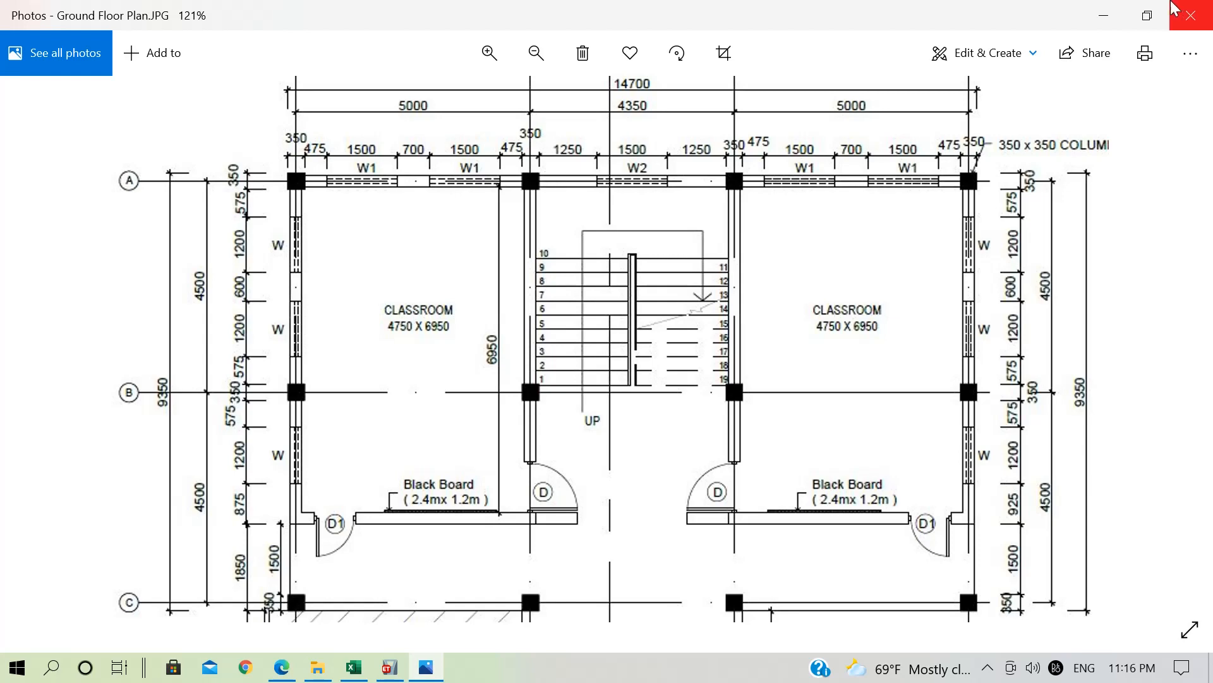
left_click(1104, 15)
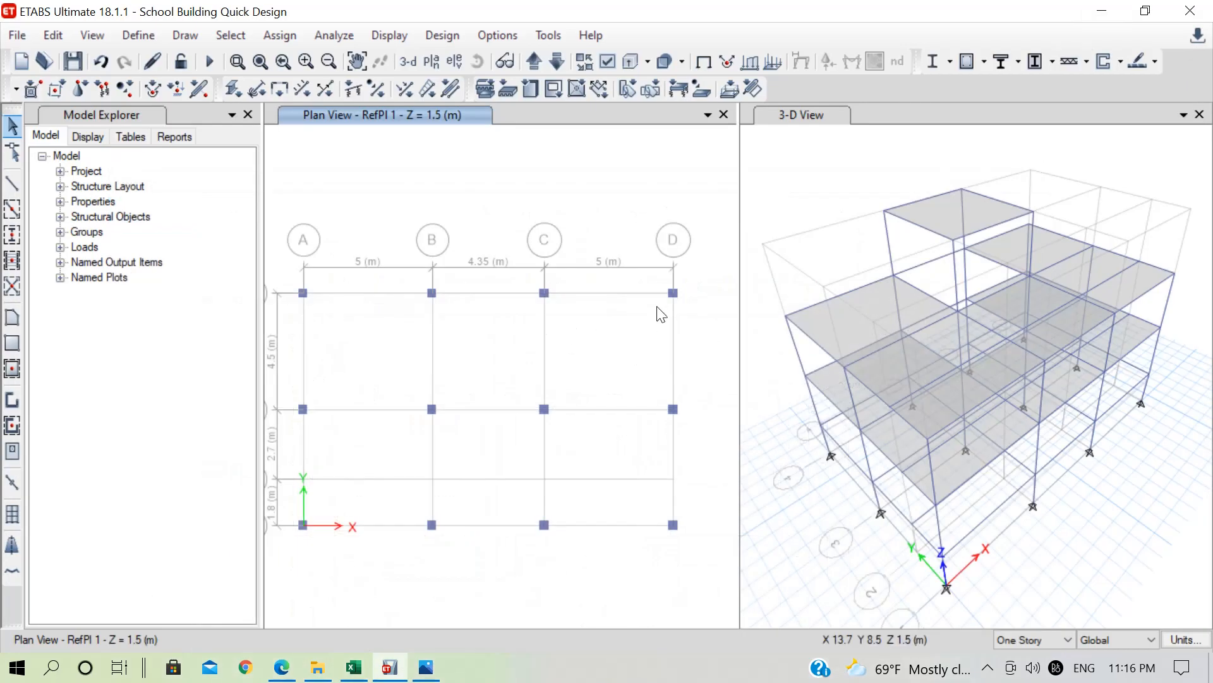
Step: Draw a joint on the Z 1.5 m reference plane at a Plan Offset Y of -1900 mm from the column at B-4
scroll(450, 327, "up", 5)
scroll(431, 325, "down", 5)
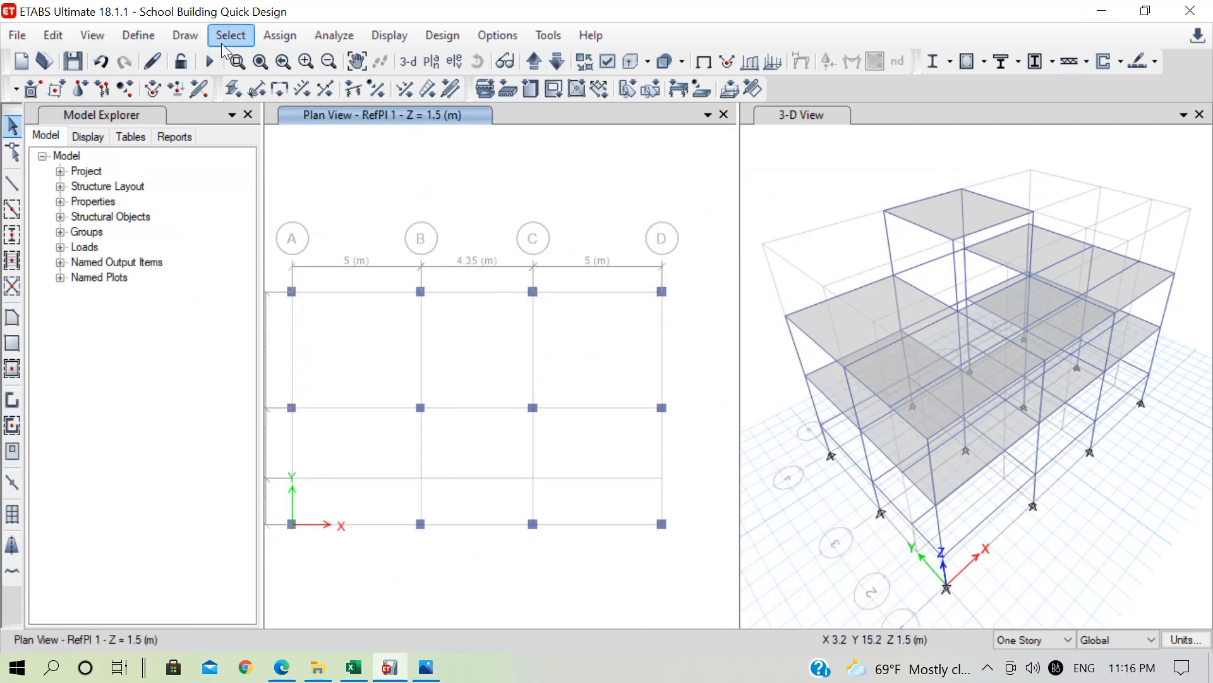
left_click(187, 35)
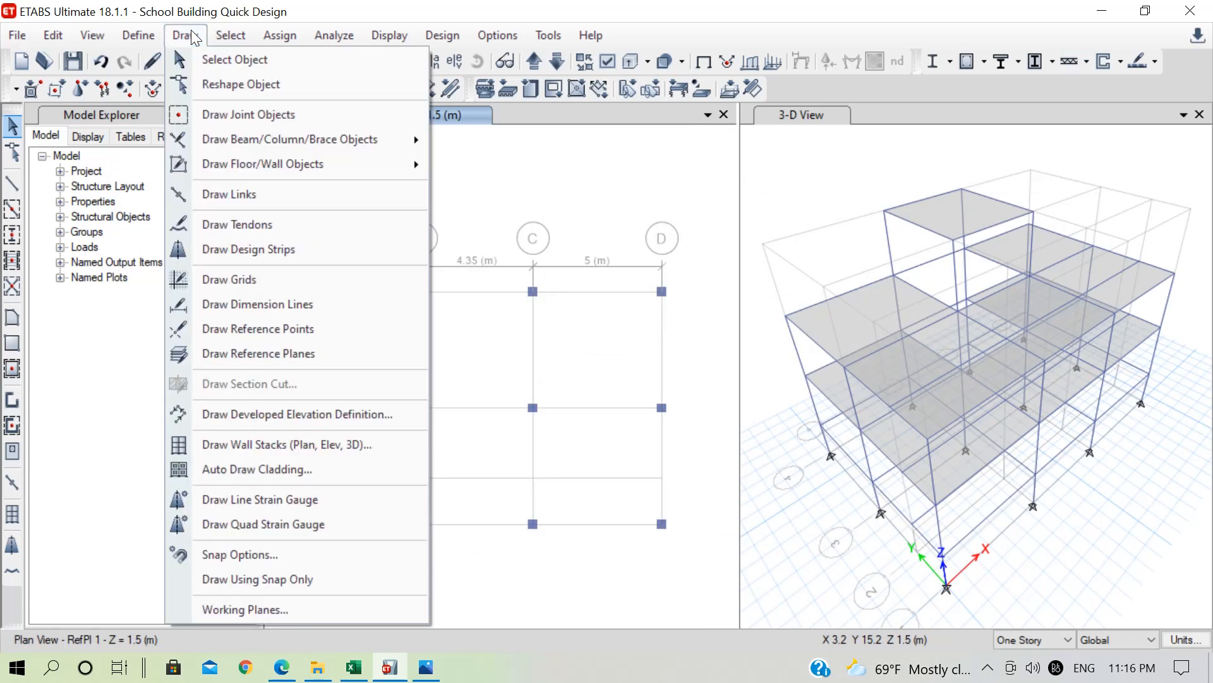
left_click(260, 112)
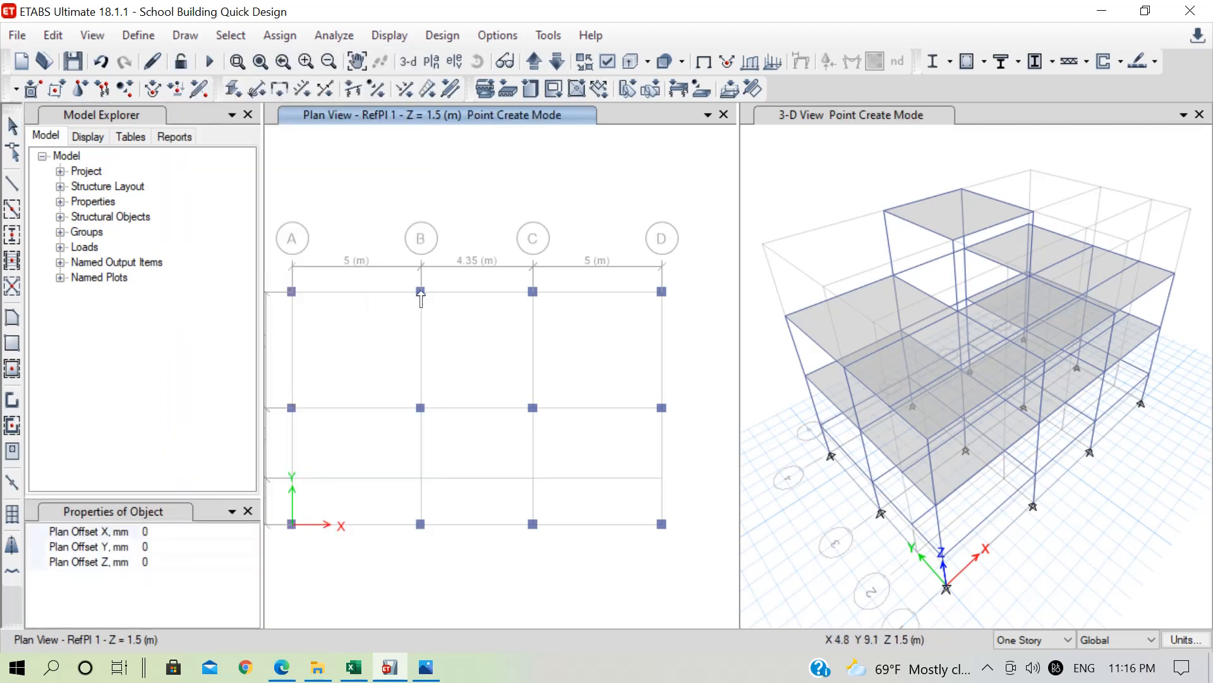
scroll(420, 292, "up", 3)
scroll(427, 300, "down", 3)
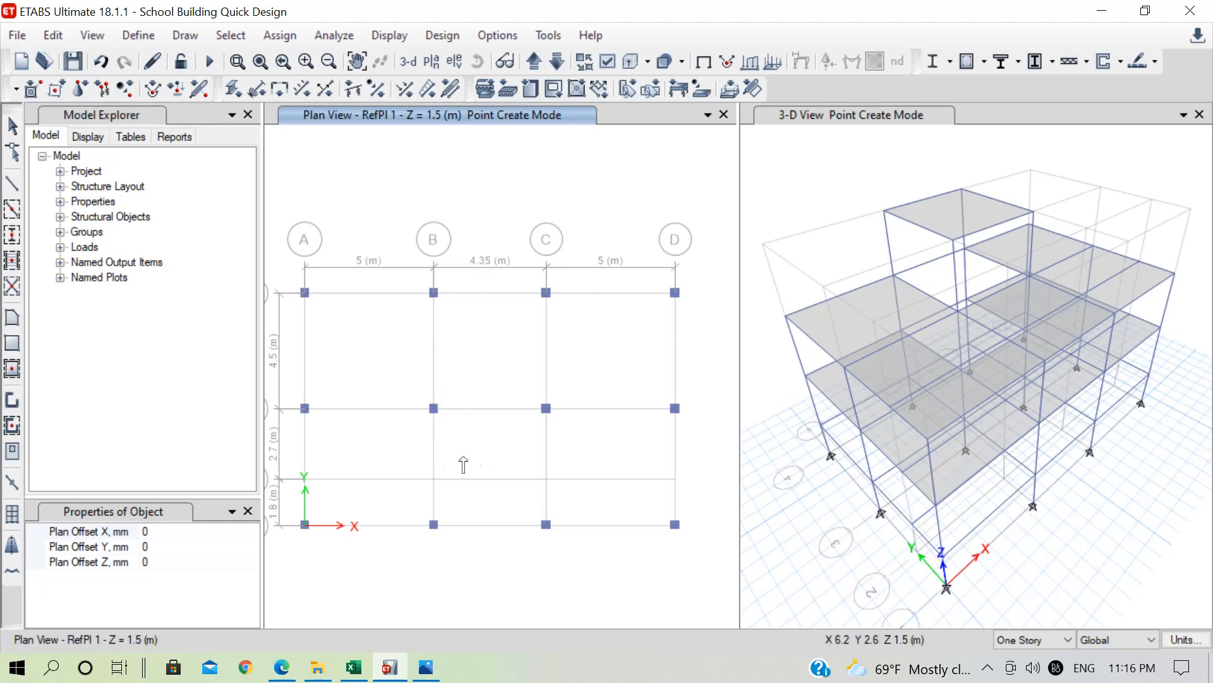
left_click(164, 547)
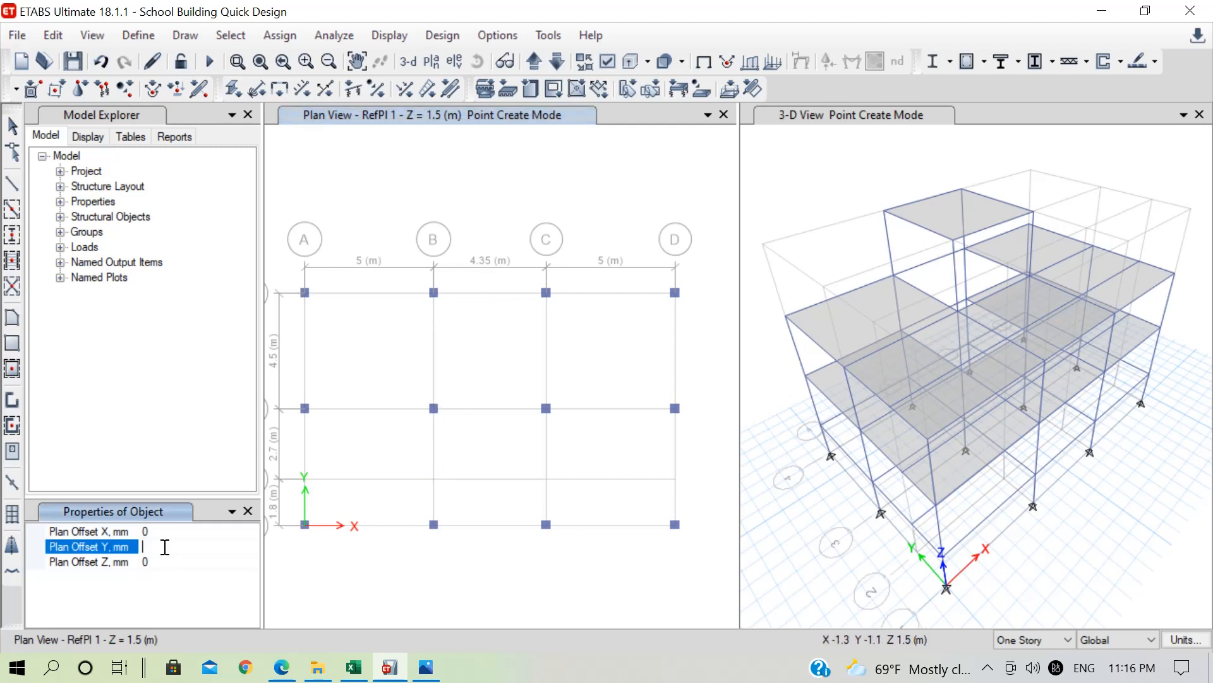
type("-1900")
left_click(433, 292)
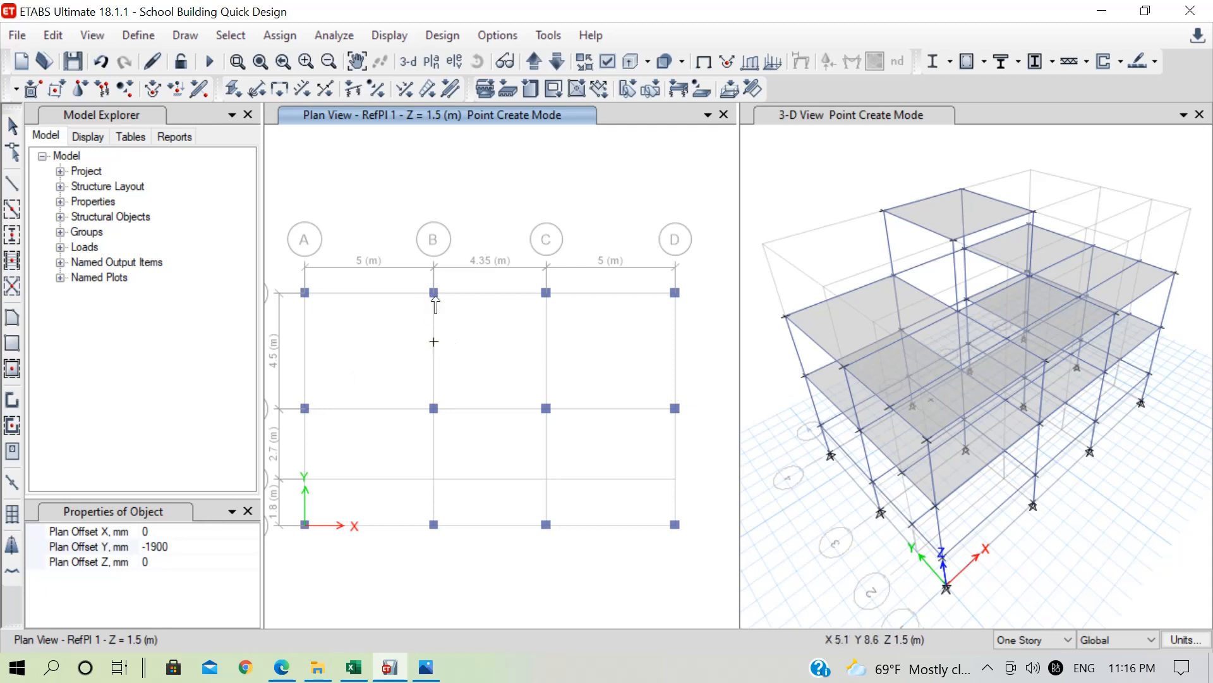
Step: Draw two joints at Plan Offset X 2000 mm and Y 0, from the landing joint on grid B and from column B-4
left_click(184, 546)
left_click_drag(184, 547, 139, 546)
type("0")
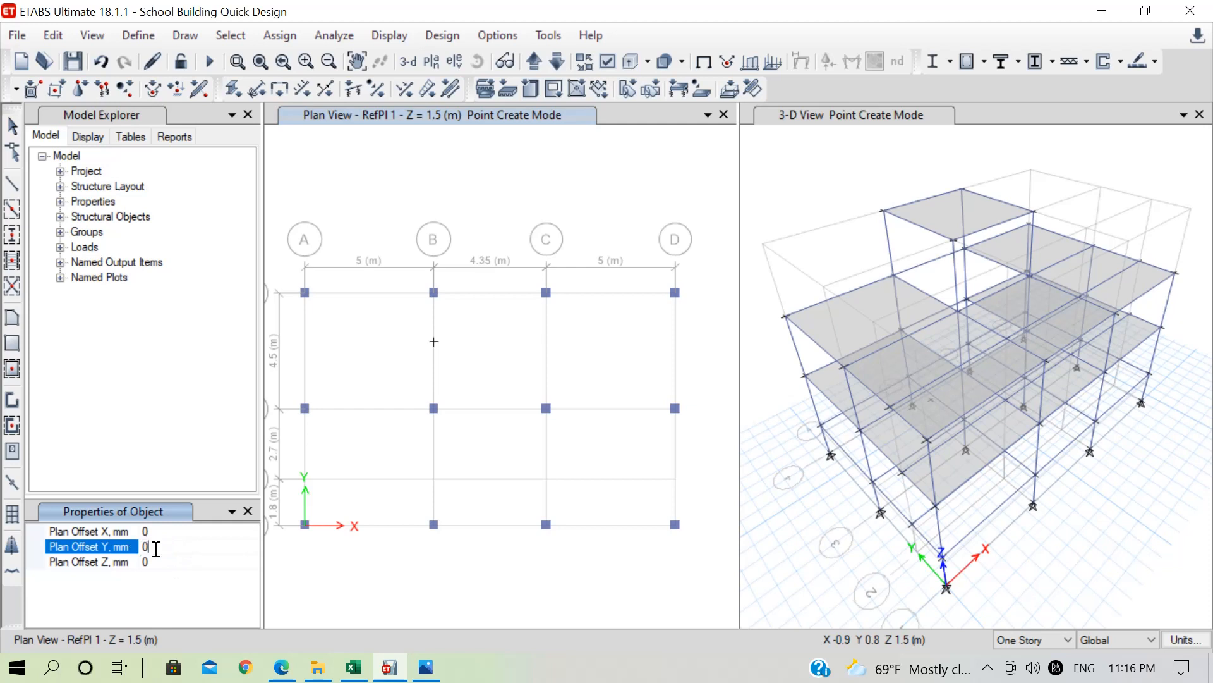
left_click(172, 530)
key("BackSpace")
type("2000")
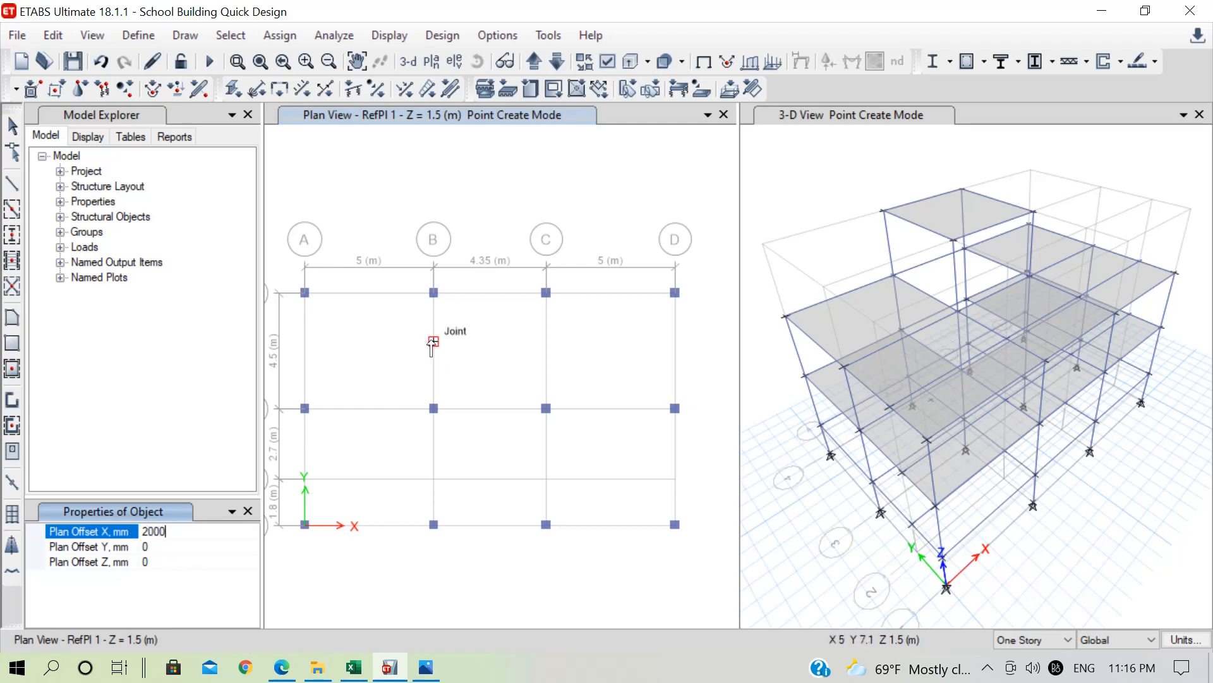
left_click(432, 341)
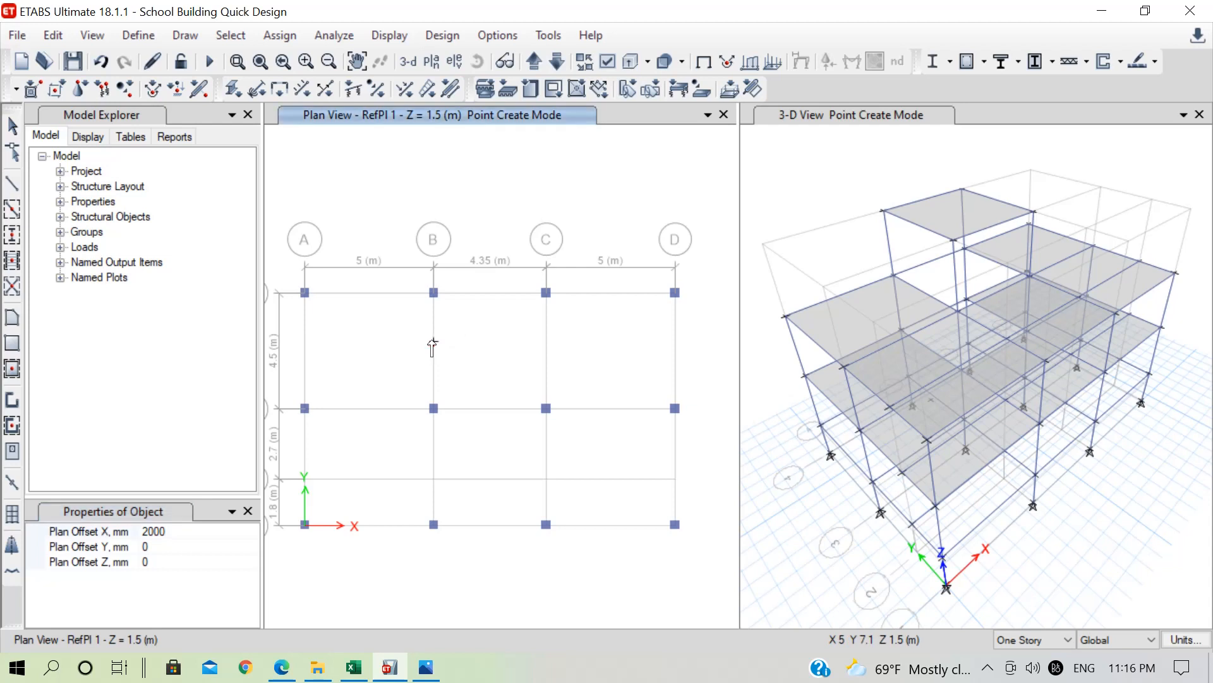
left_click(434, 292)
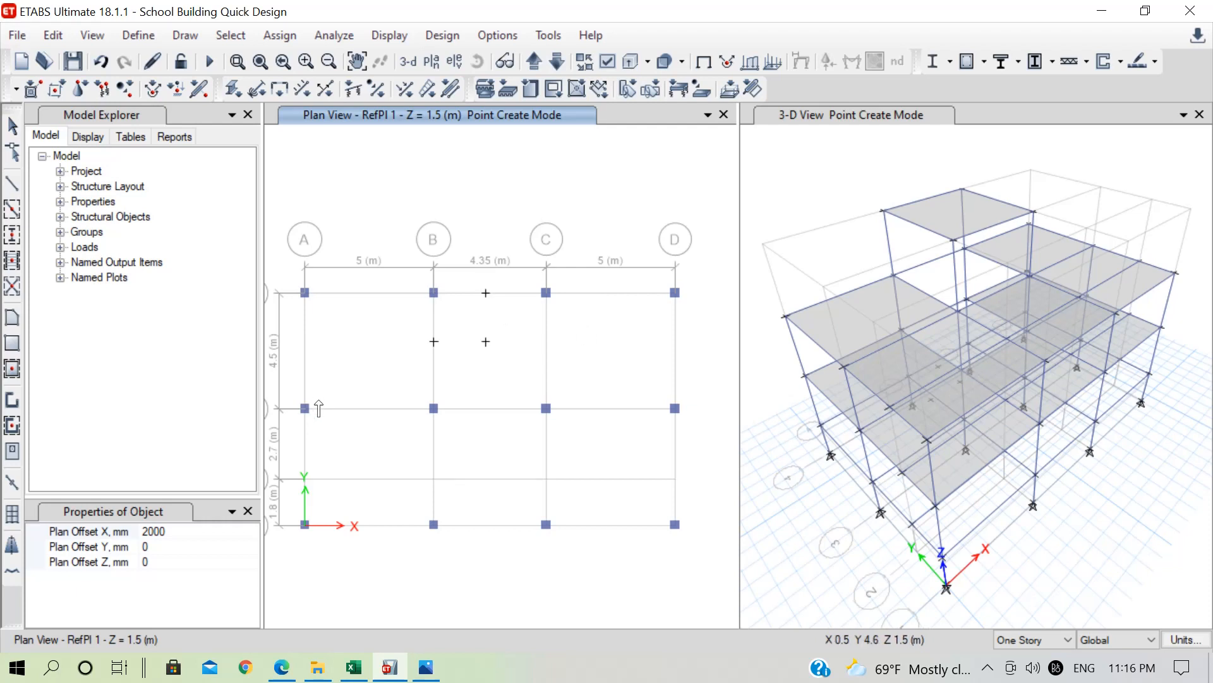
Step: Draw a joint at Plan Offset X 0 and Y -1900 mm from the column at C-4 on the Z 1.5 m plane
left_click(182, 532)
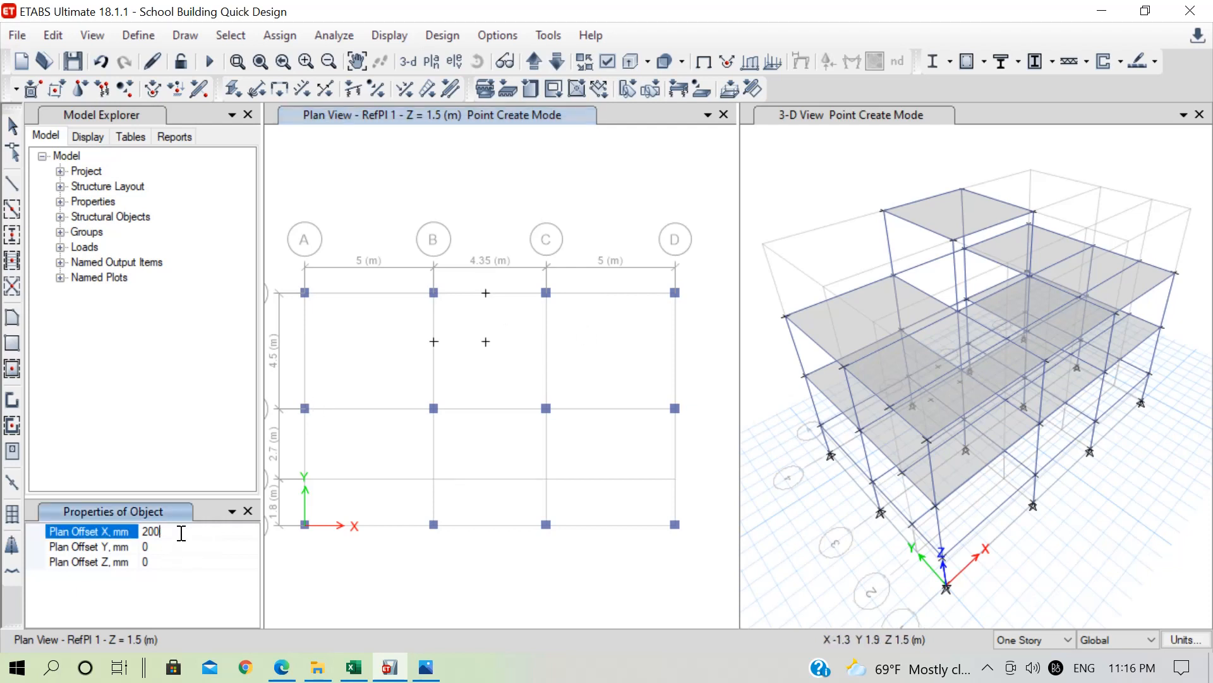
key("BackSpace")
key("BackSpace")
key("BackSpace")
type("0")
left_click(161, 546)
type("-1900")
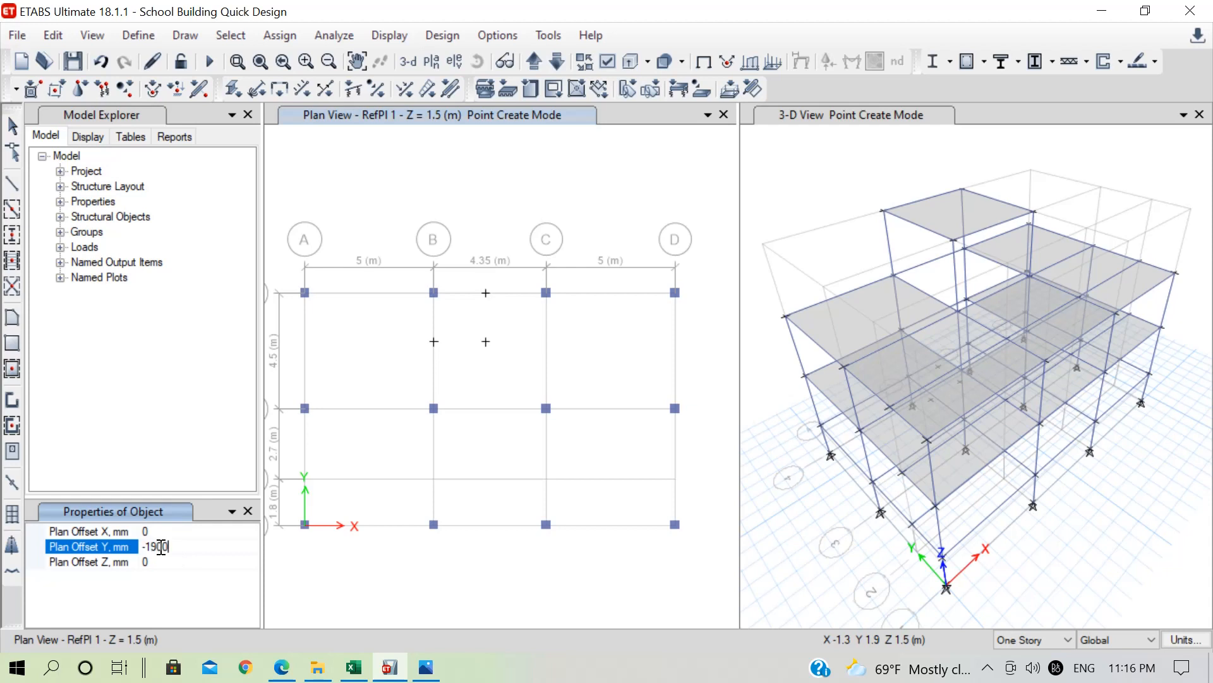
left_click(546, 293)
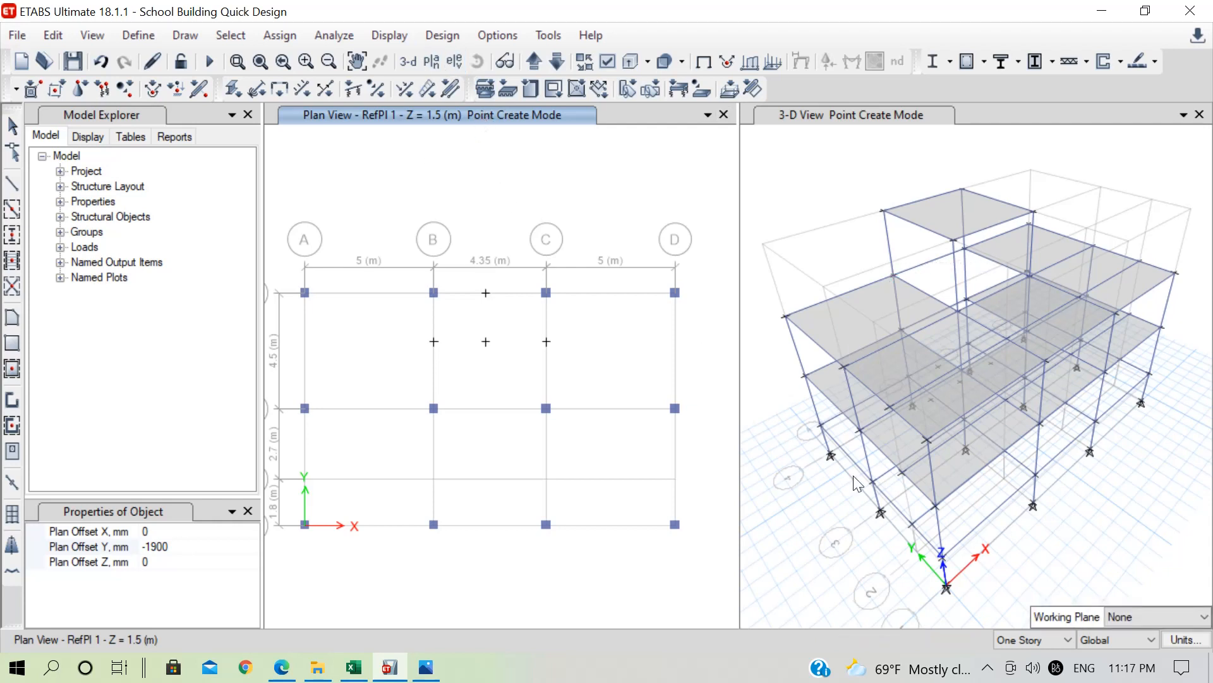
Step: On the Plinth Level plan, draw a joint at Plan Offset X -2000 mm and Y 0 from the column at C-3
left_click(534, 62)
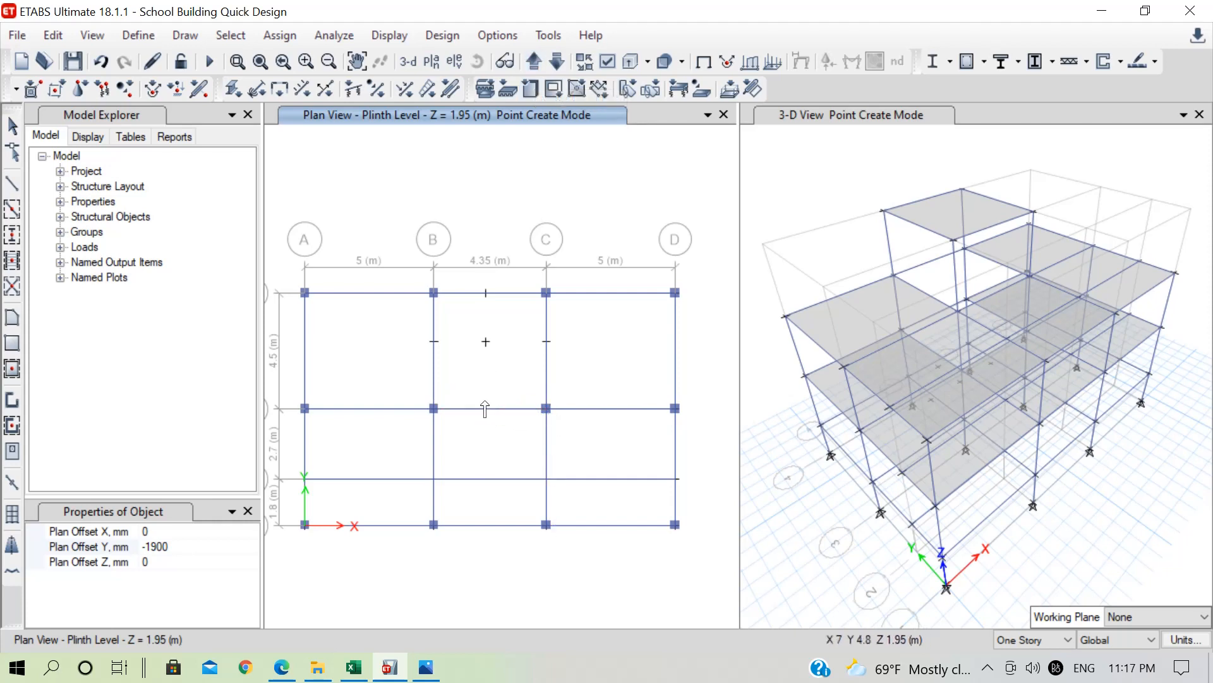
left_click(208, 546)
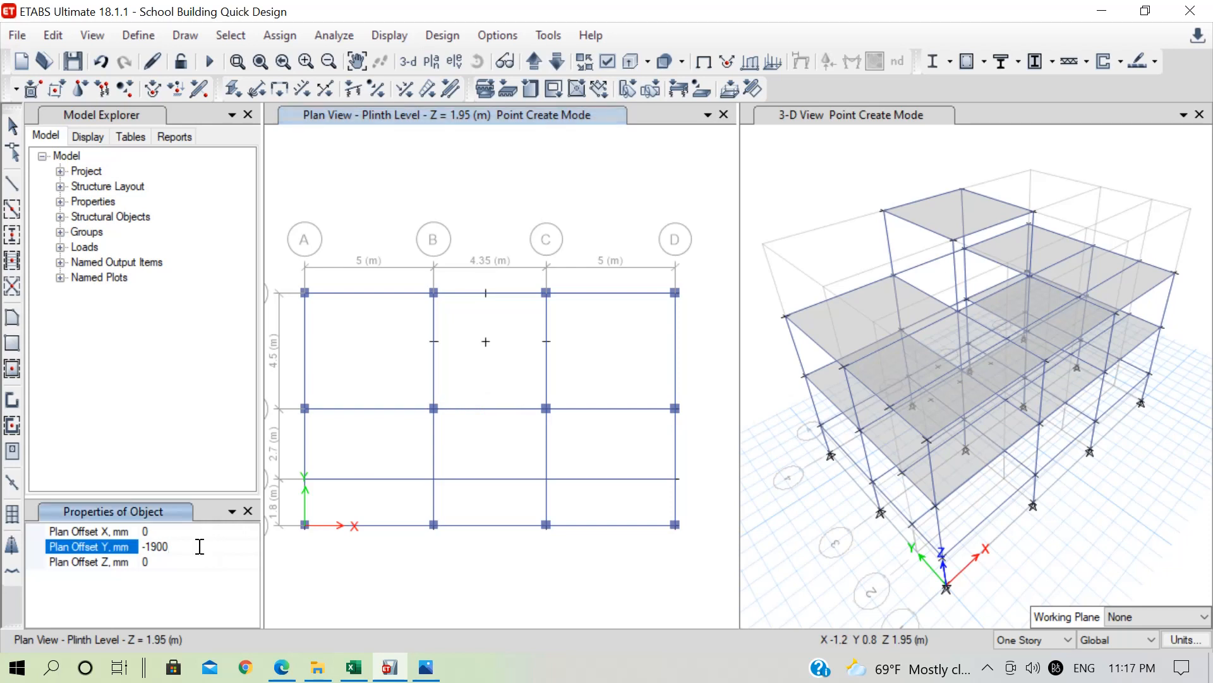
key("BackSpace")
key("BackSpace")
key("BackSpace")
key("BackSpace")
left_click(193, 534)
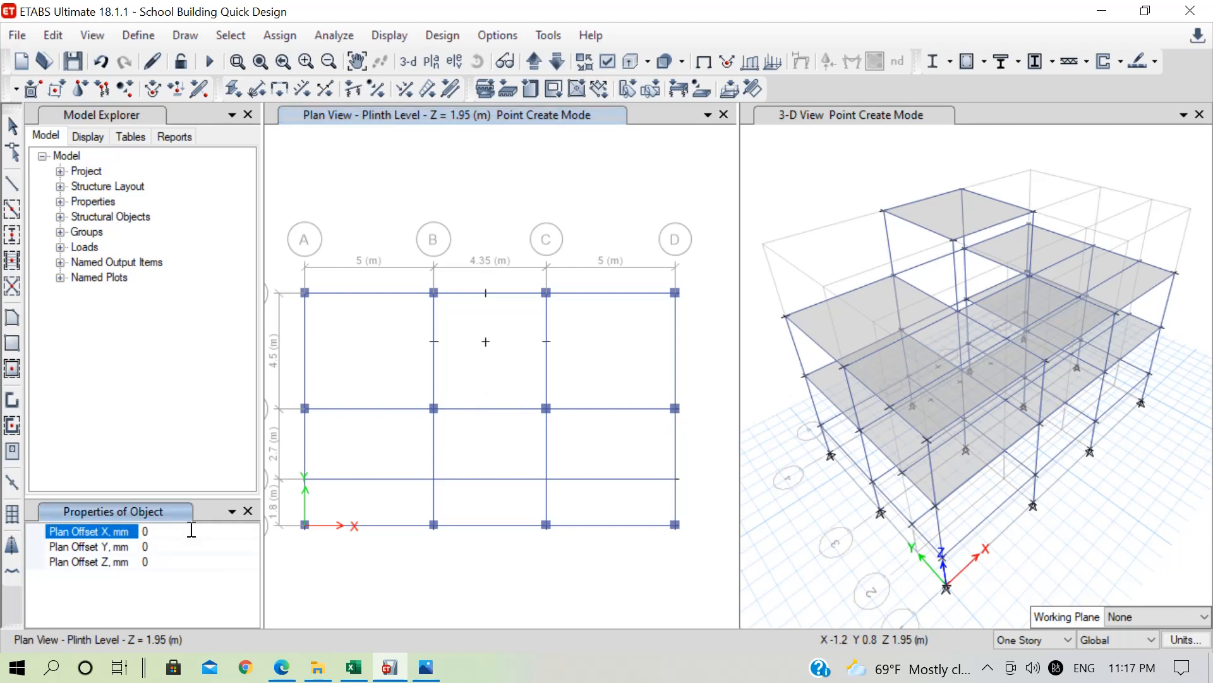
type("-2000")
left_click(546, 409)
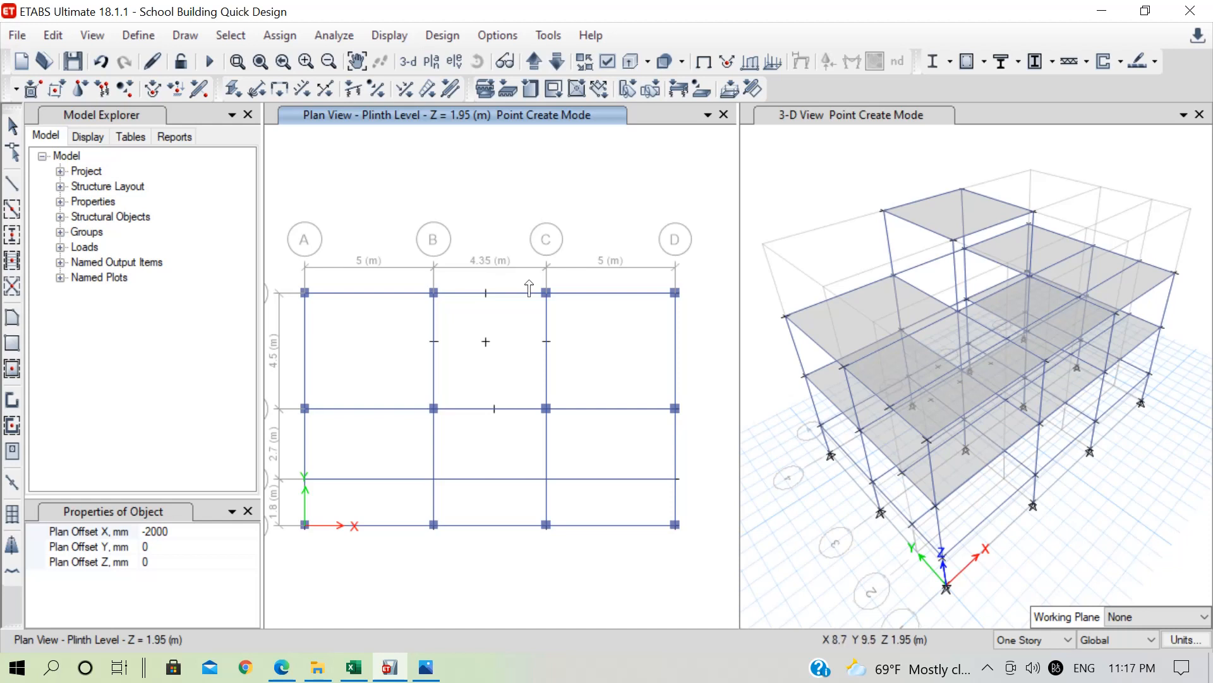
key("Escape")
Step: Delete the two joints between grids B and C on the Z 1.5 m plane and the Plinth Level joint between B-3 and C-3
left_click(557, 61)
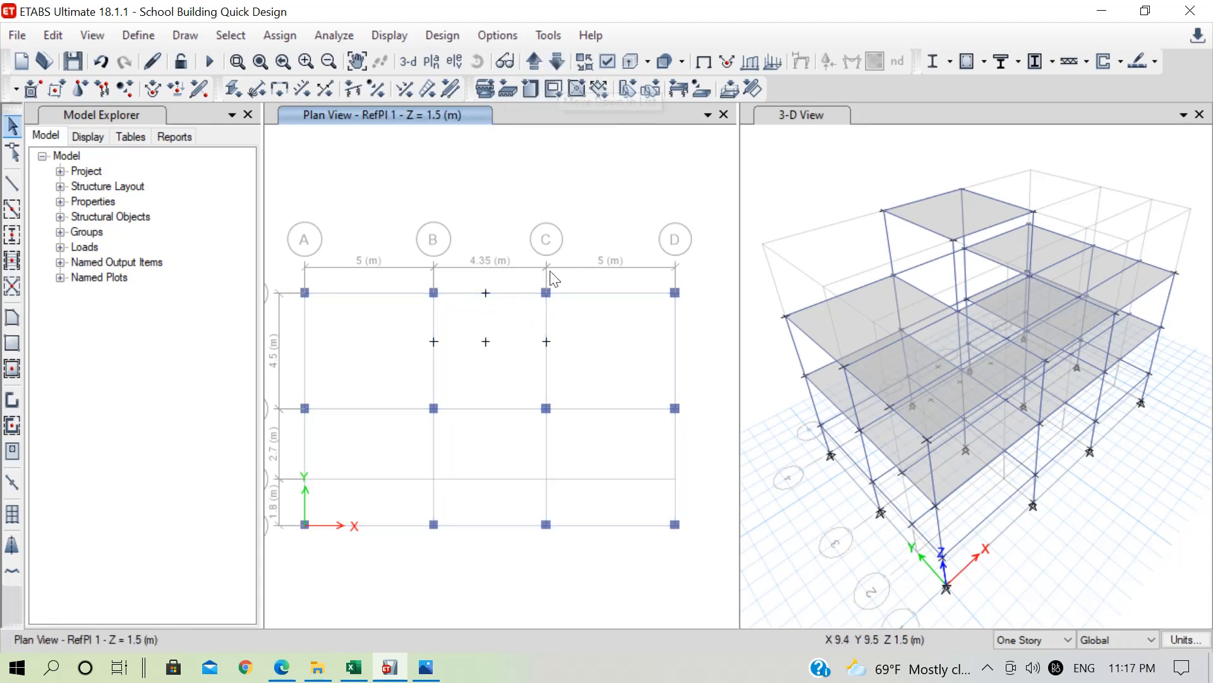
left_click_drag(473, 278, 513, 373)
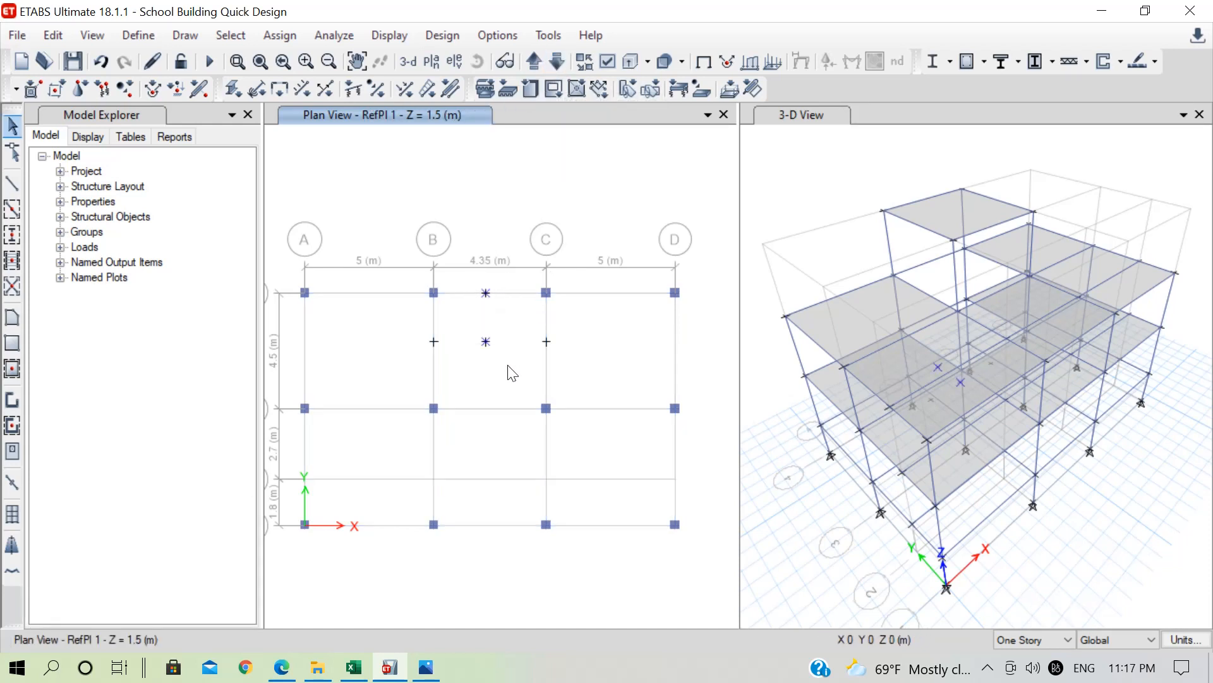
key("Delete")
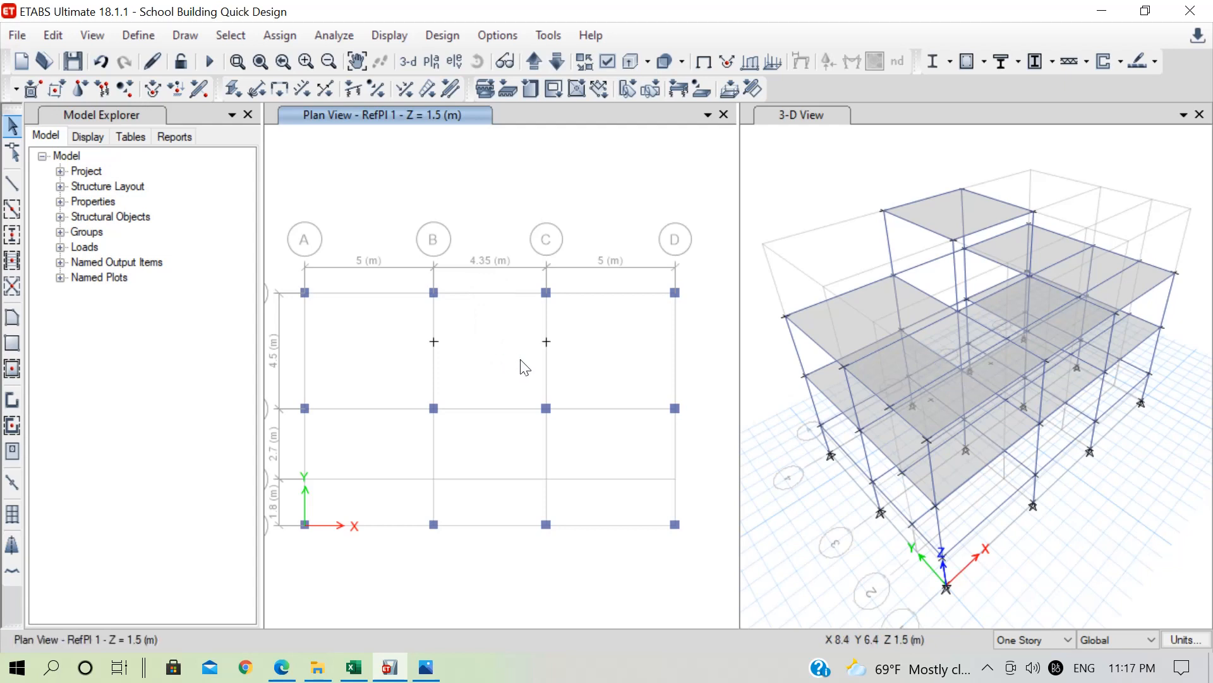
left_click(559, 61)
left_click(543, 62)
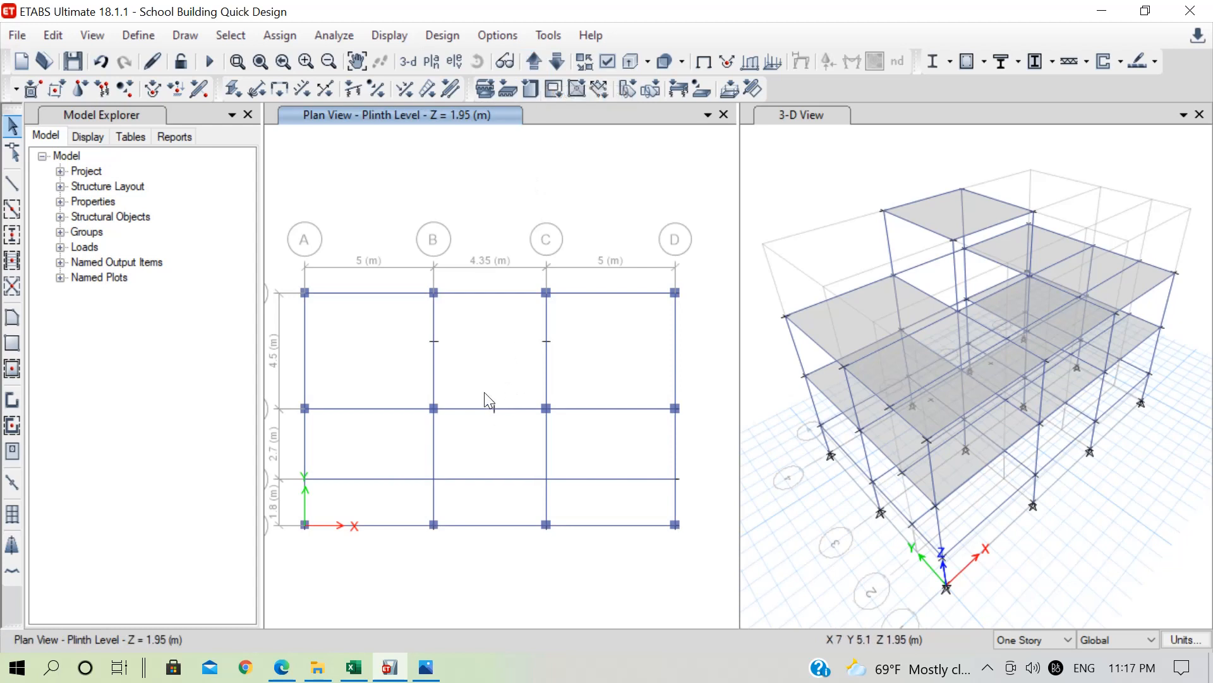
left_click_drag(487, 393, 507, 435)
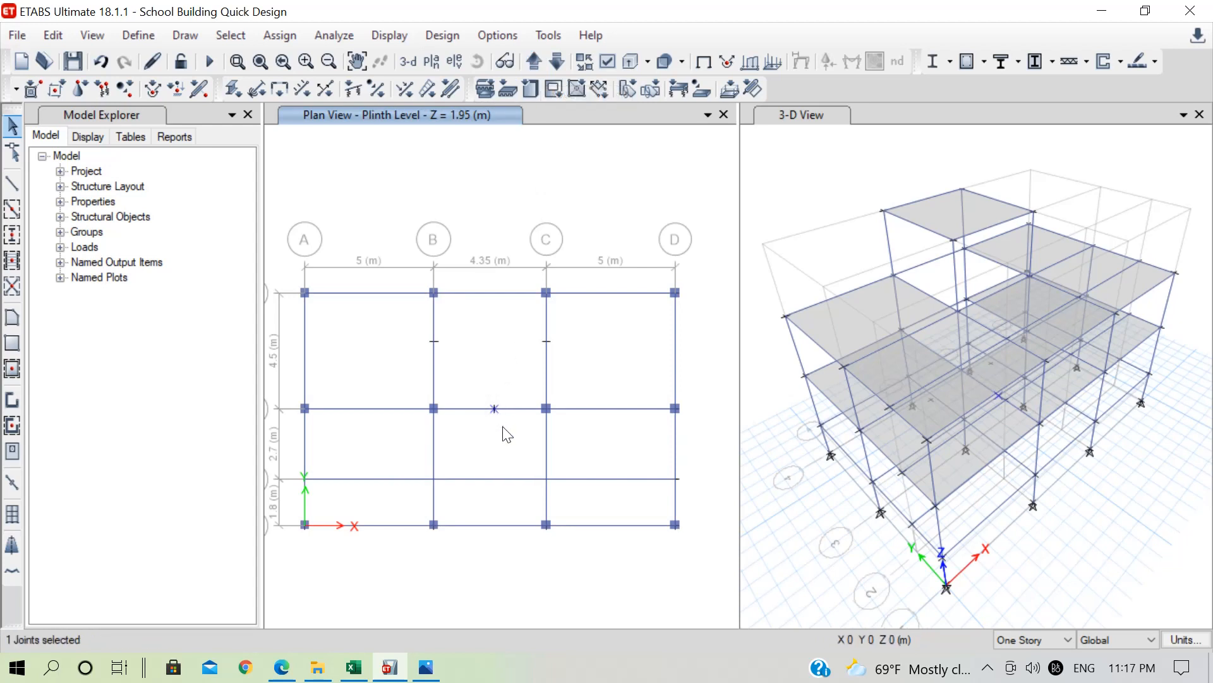
Step: On the Z 1.5 m plane, draw joints at Plan Offset X 2175 mm from the landing joint on grid B and from column B-4
left_click(560, 60)
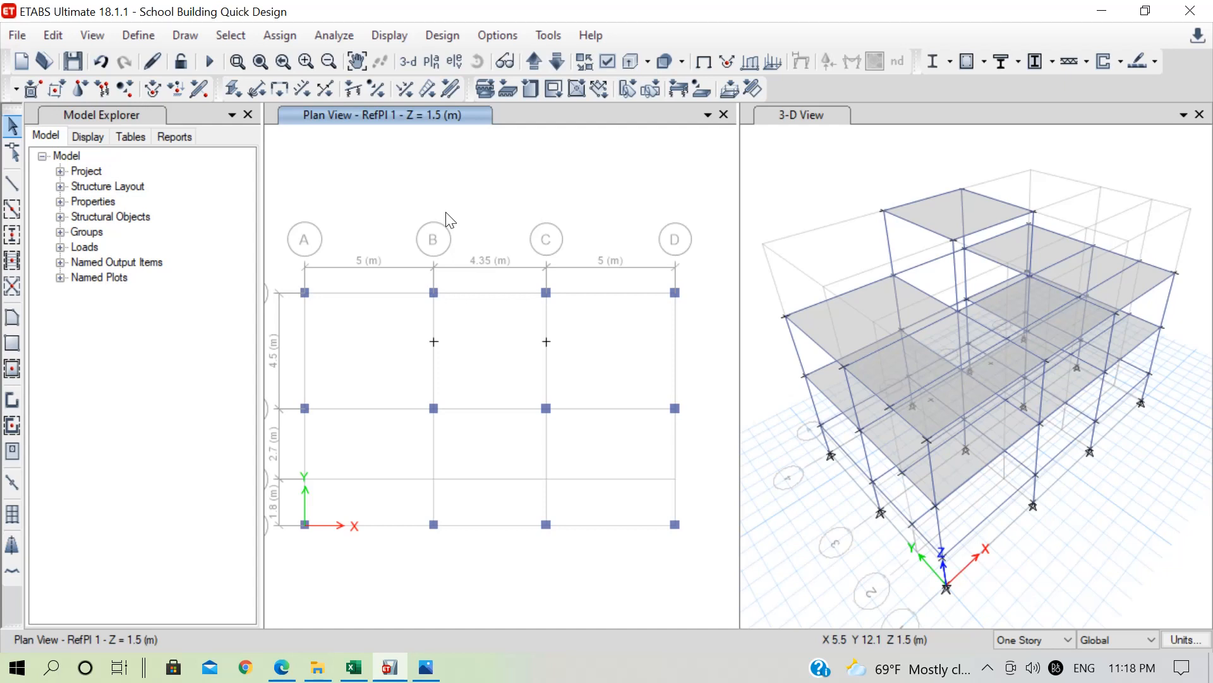
left_click(170, 36)
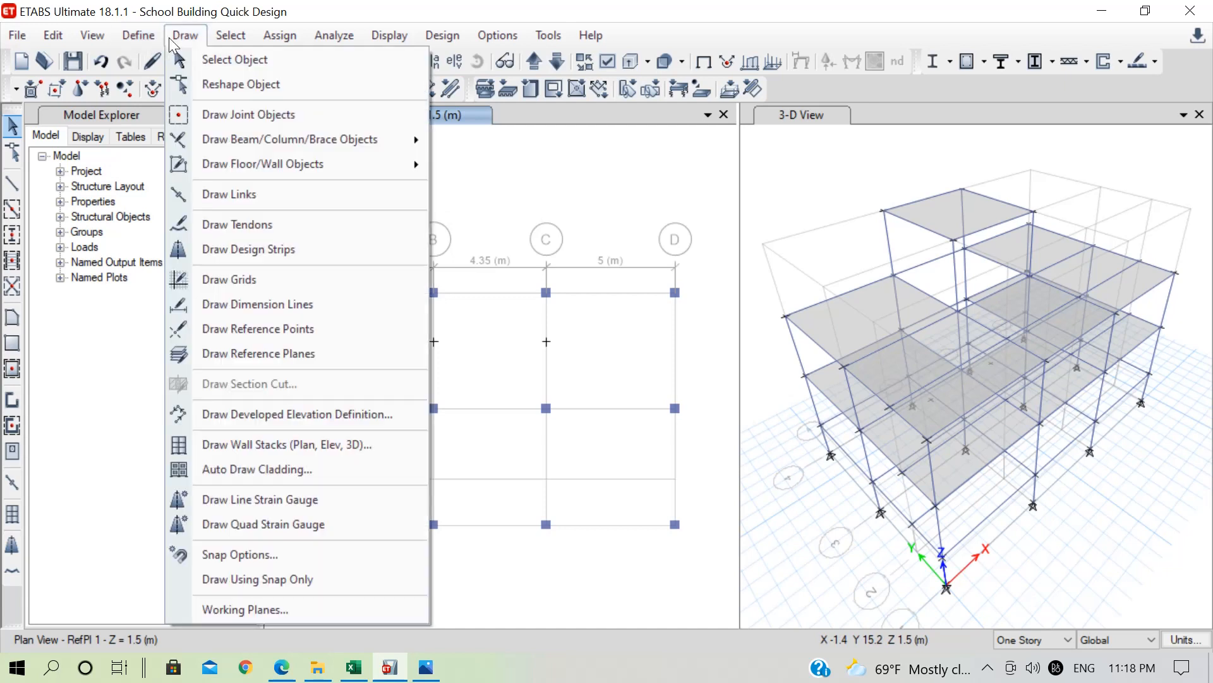
left_click(244, 115)
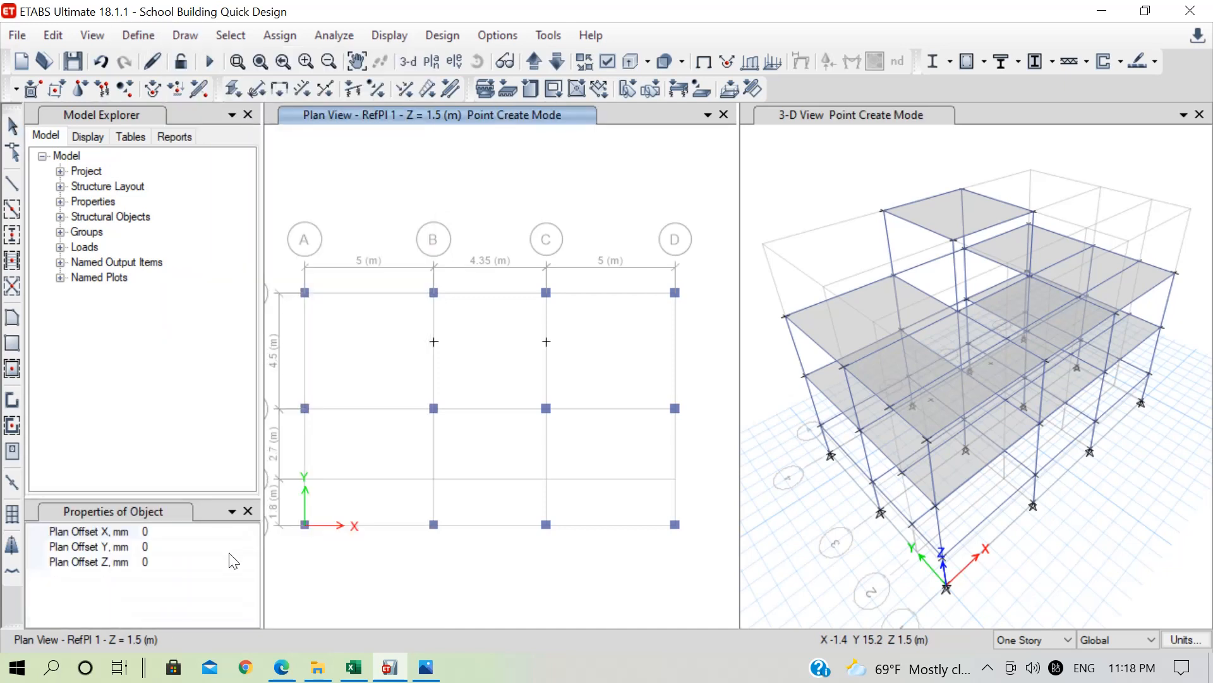
left_click(171, 530)
type("2")
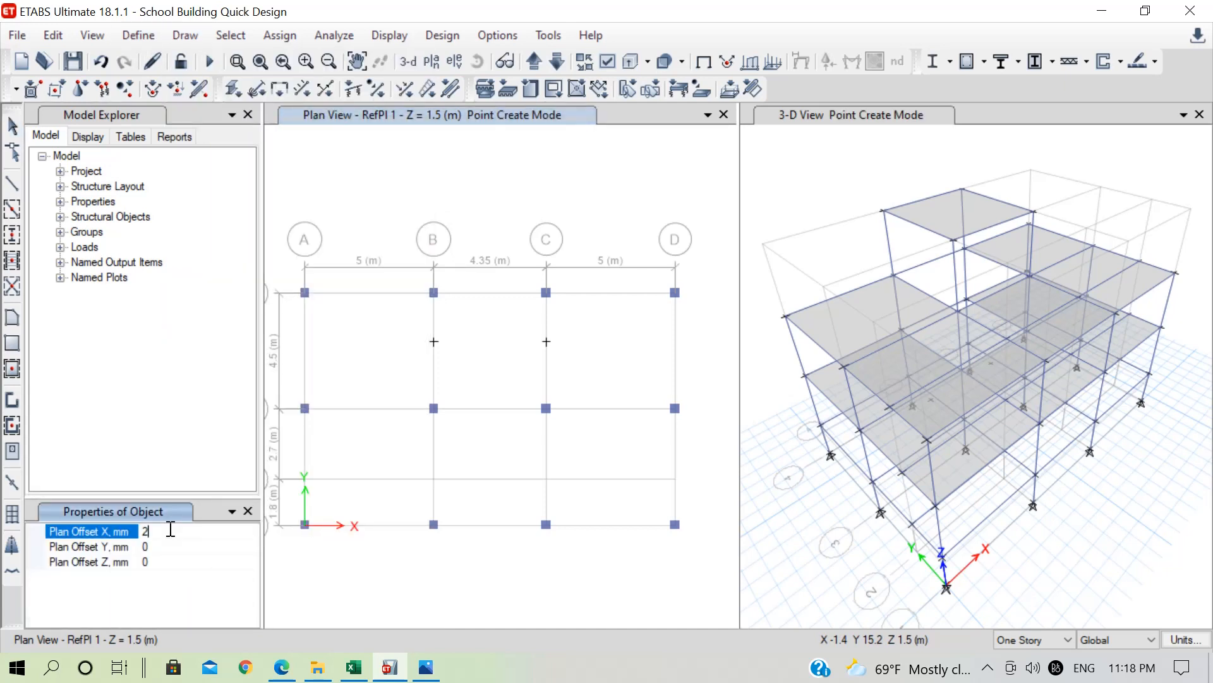
type(".175")
key("BackSpace")
key("BackSpace")
key("BackSpace")
key("BackSpace")
type("175")
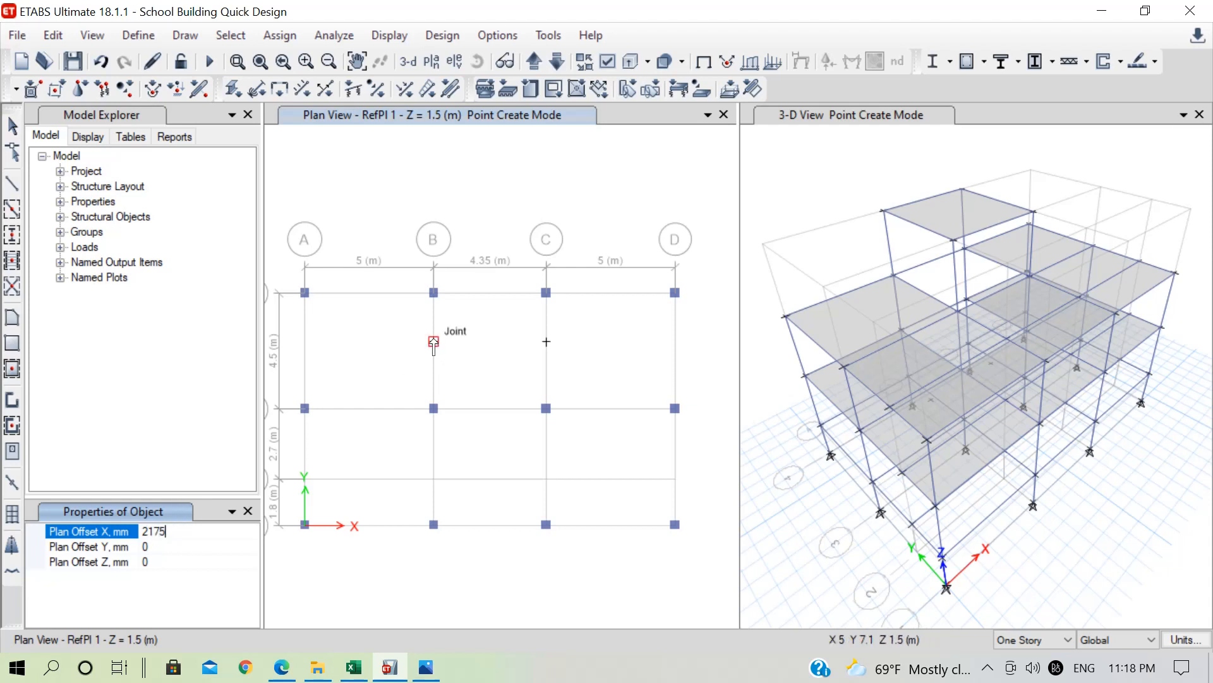
left_click(434, 341)
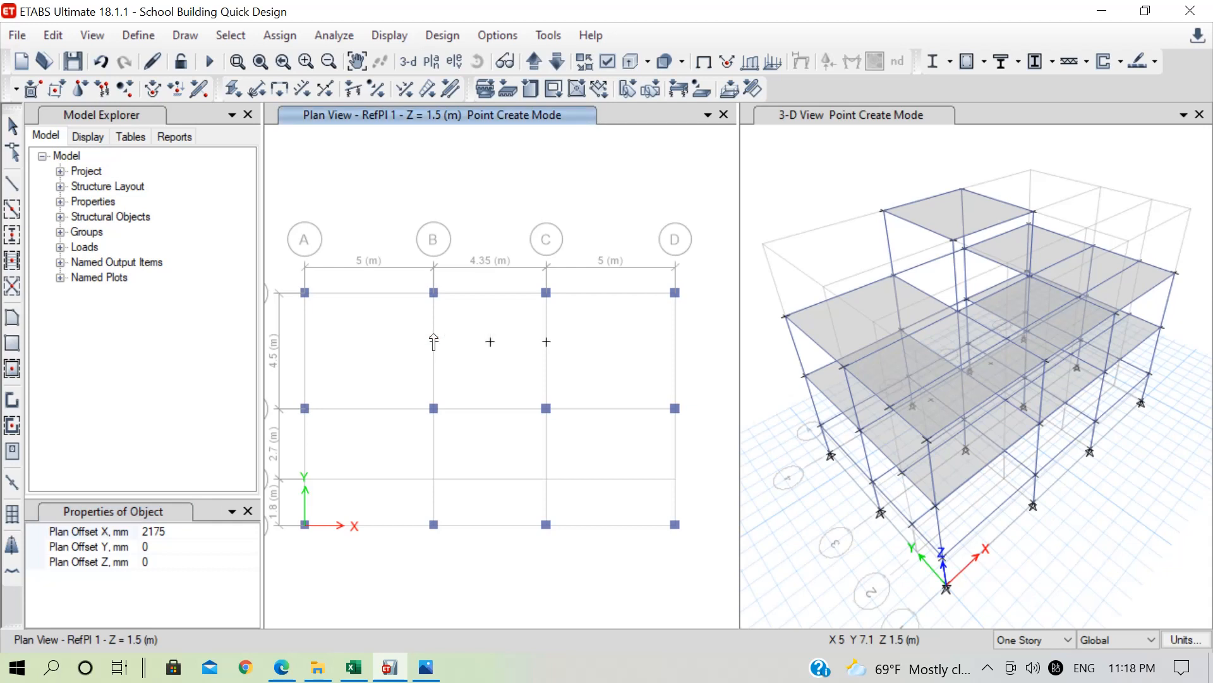
left_click(433, 293)
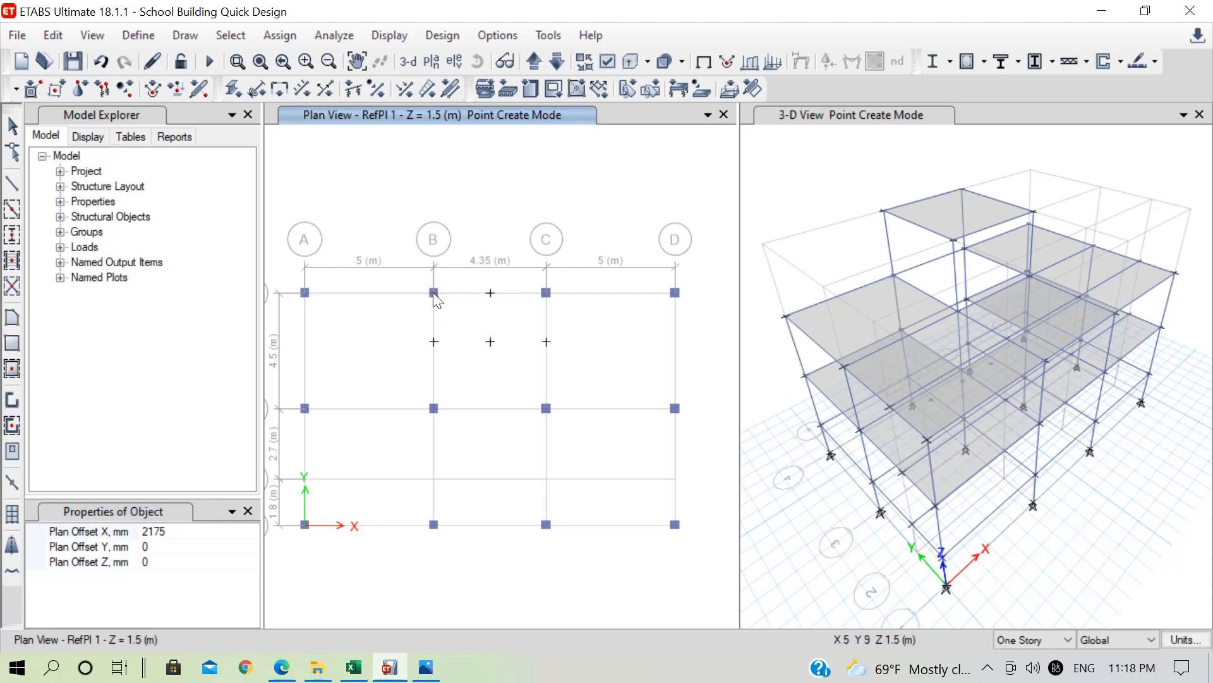
Step: On the GFSlab plan, draw joints at Plan Offset X -2175 mm from the columns at C-3 and C-4
left_click(555, 59)
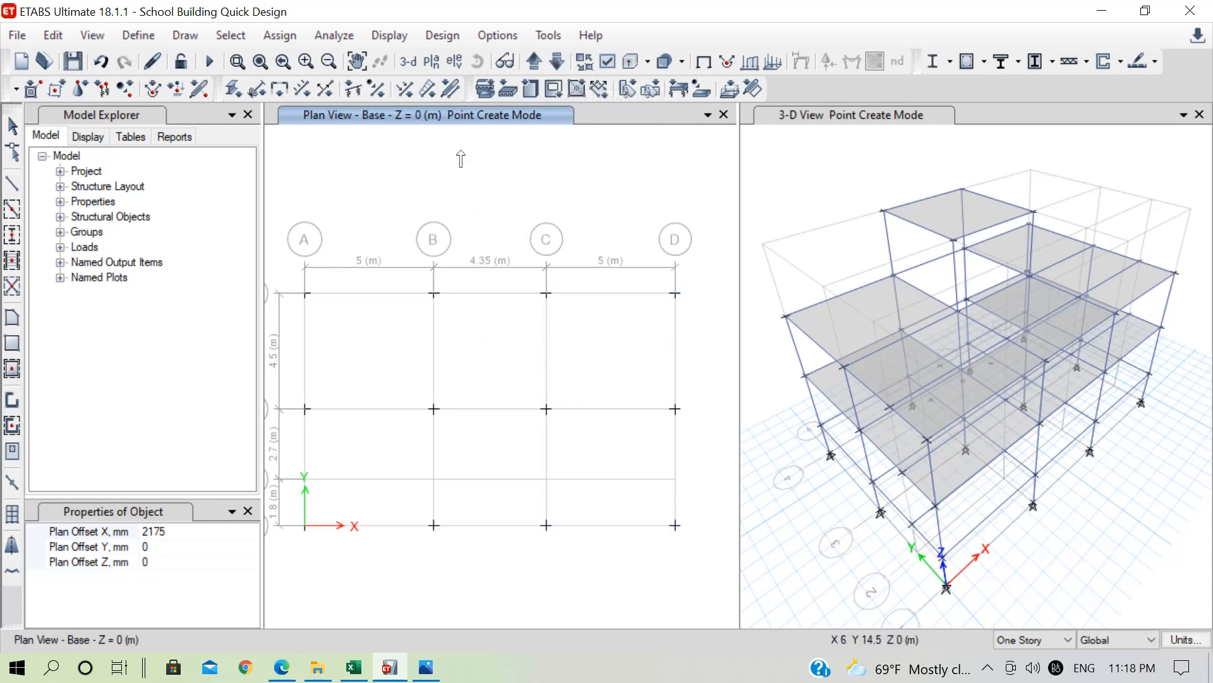
left_click(534, 61)
left_click(534, 62)
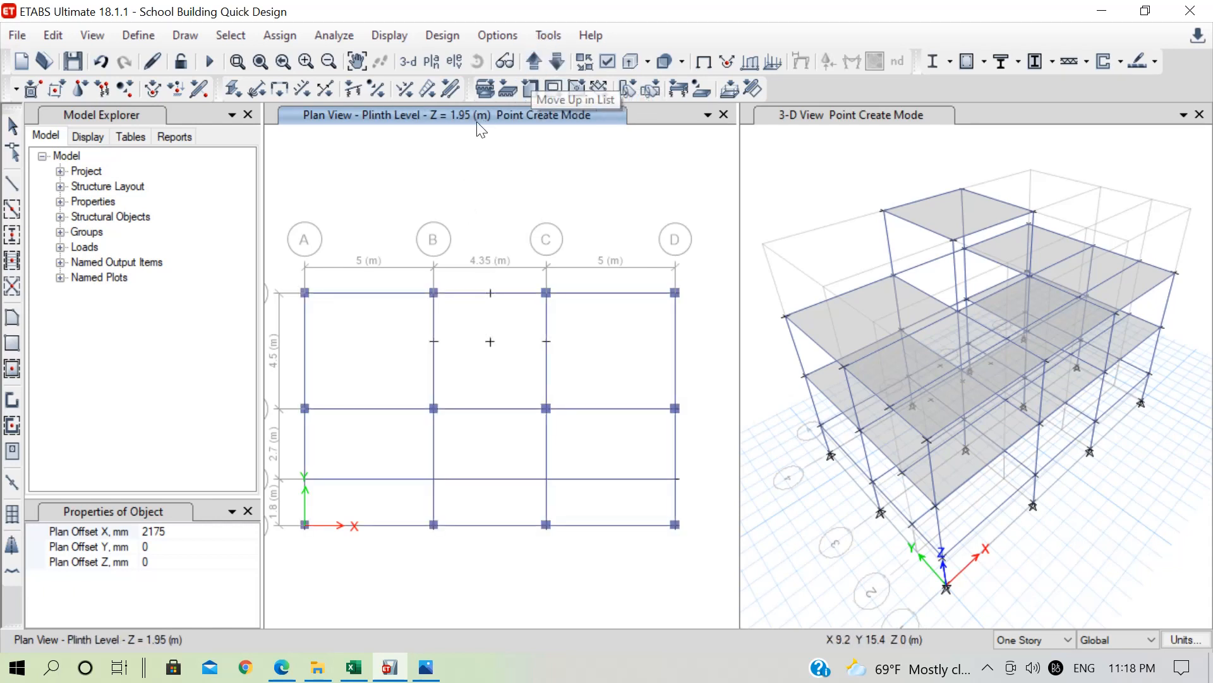
left_click(534, 61)
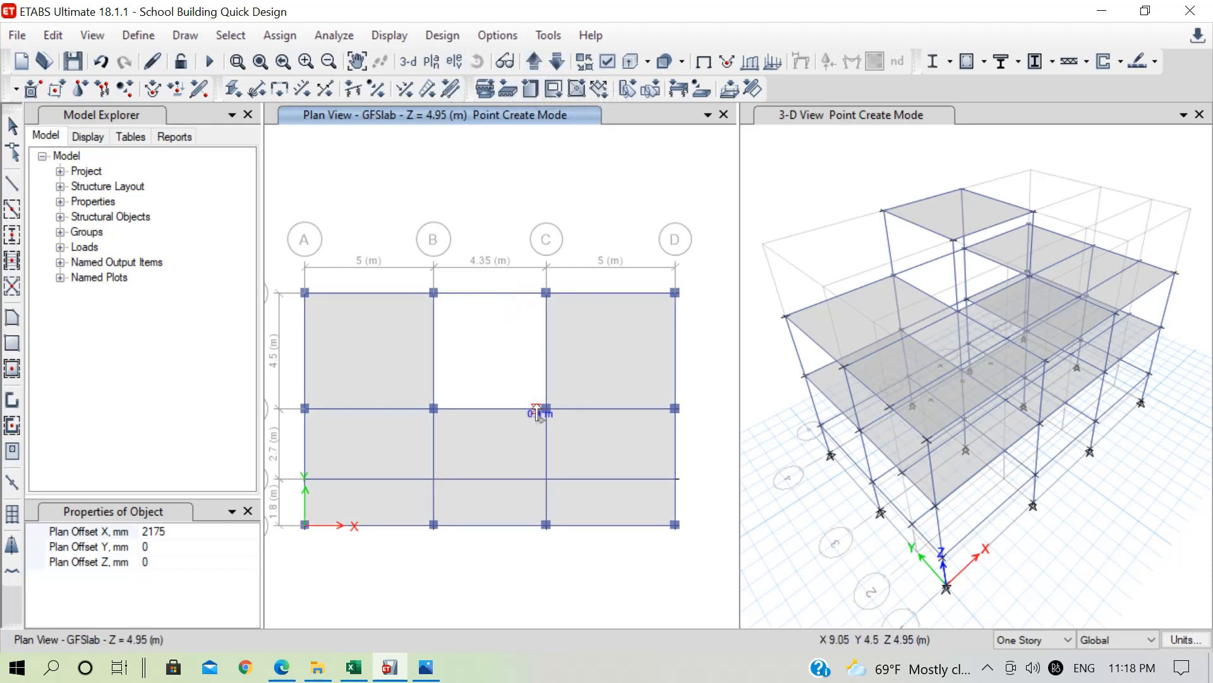
left_click(557, 62)
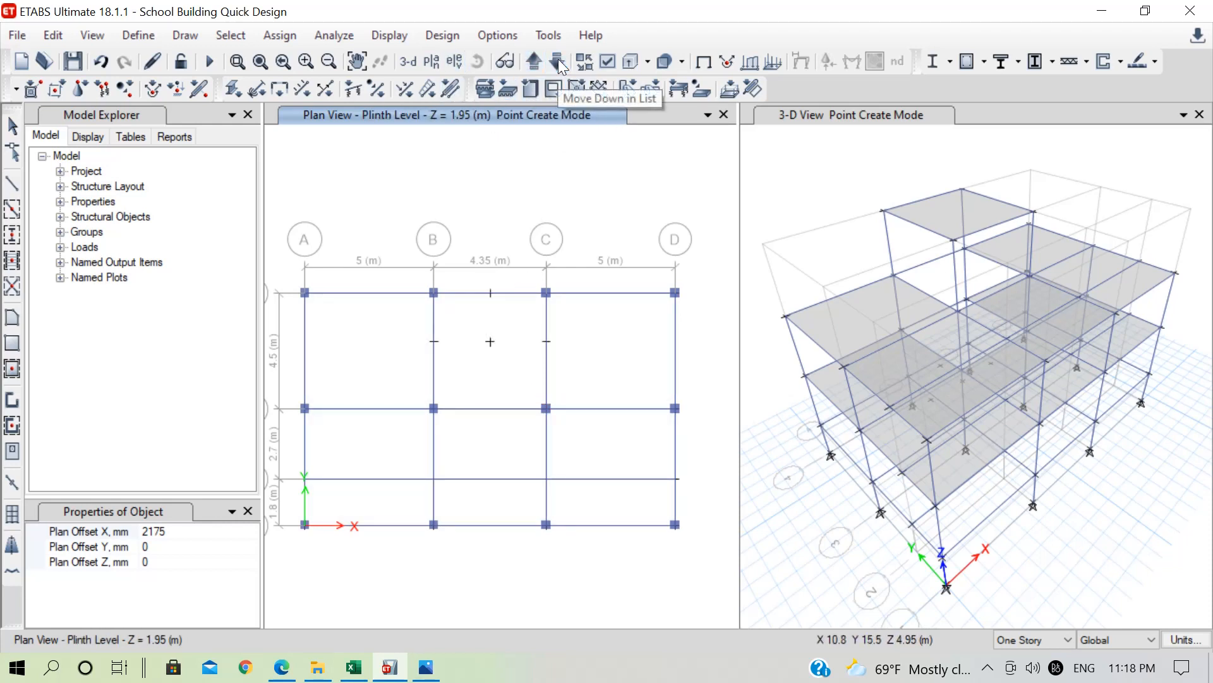
left_click(558, 63)
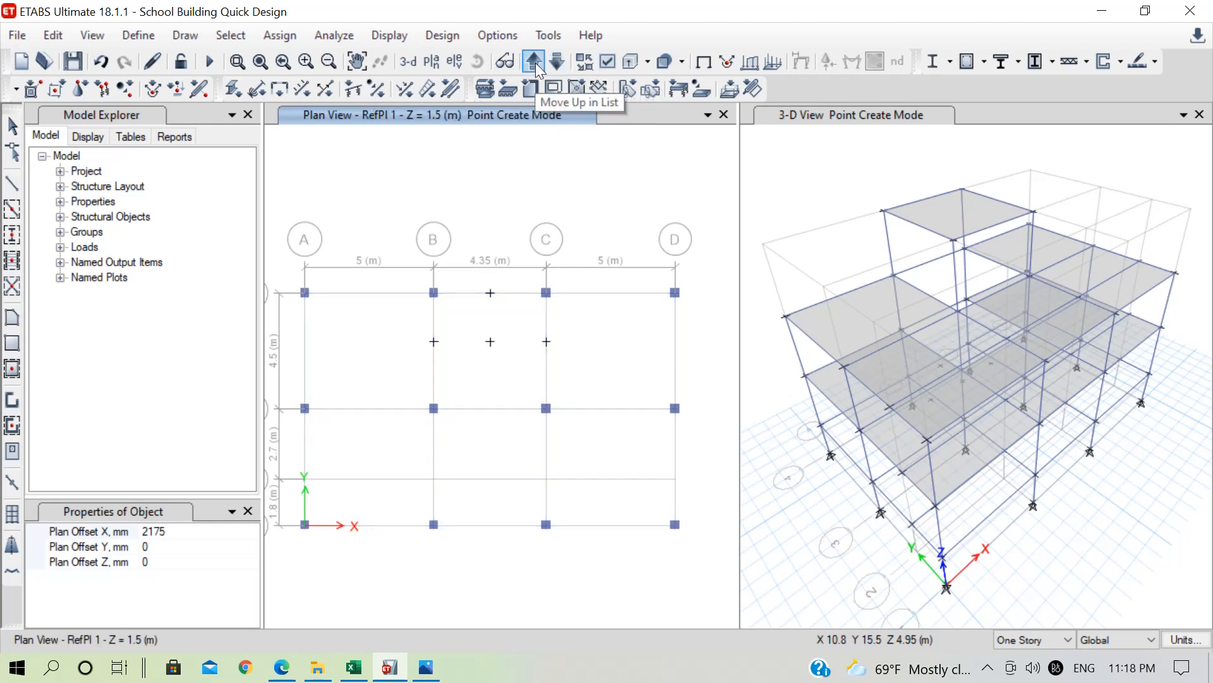
left_click(535, 61)
left_click(534, 61)
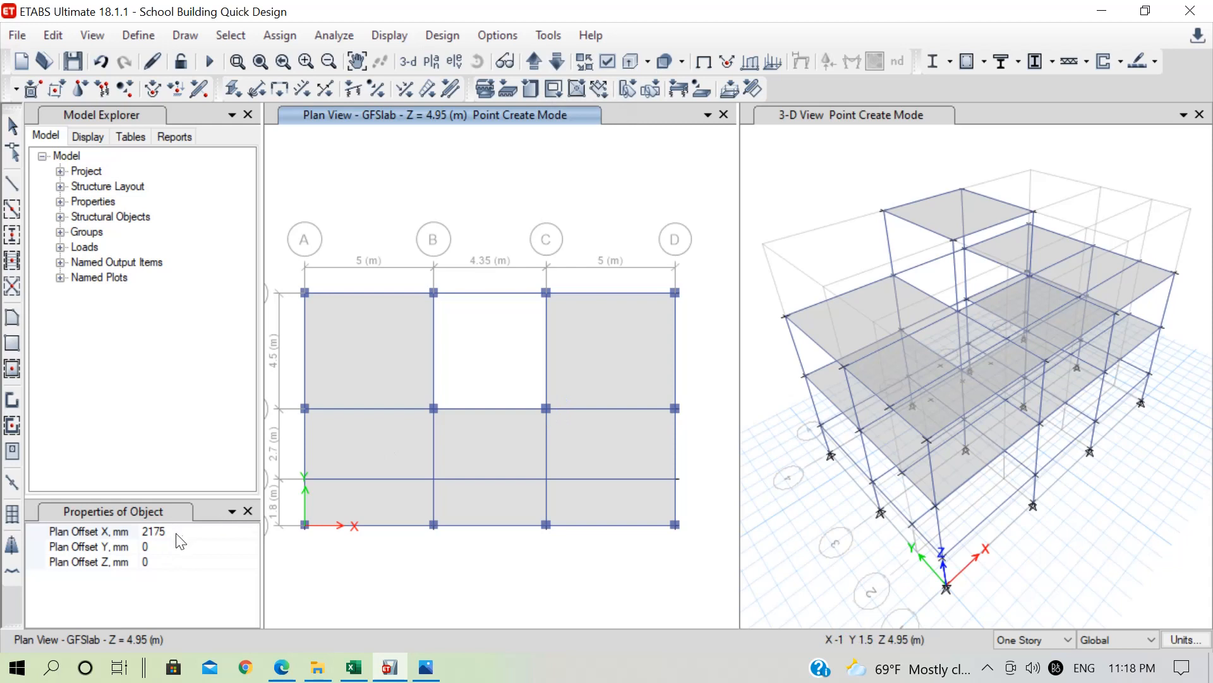
left_click(145, 531)
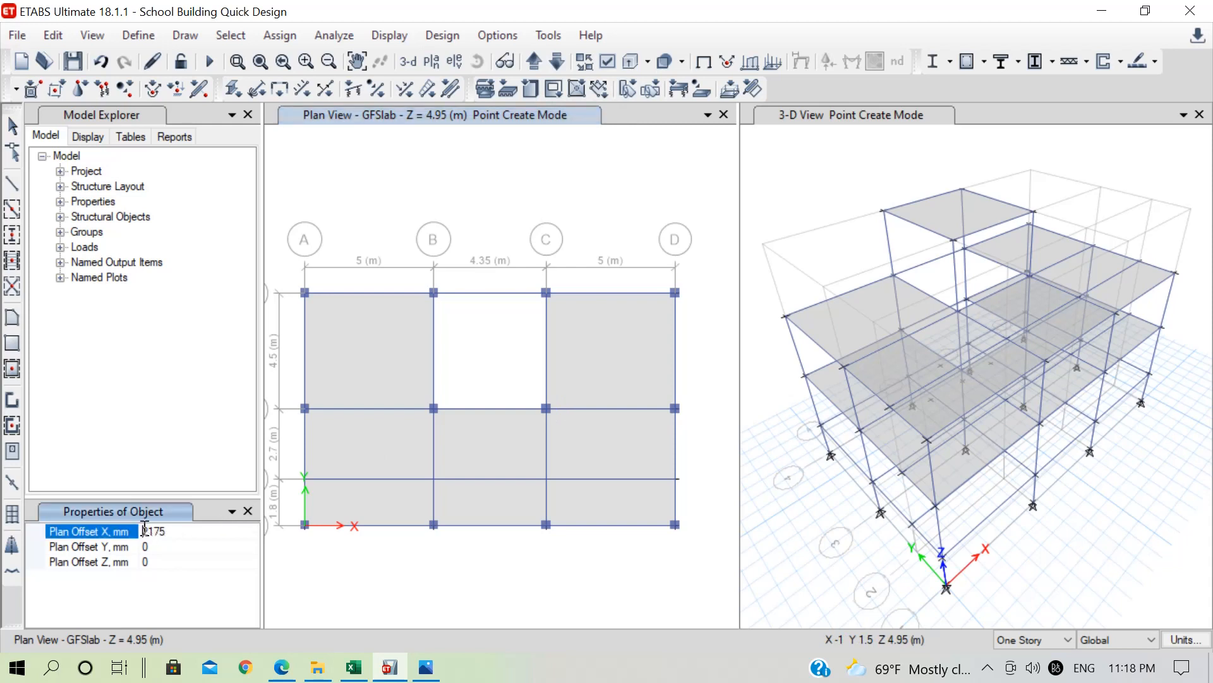
left_click(543, 409)
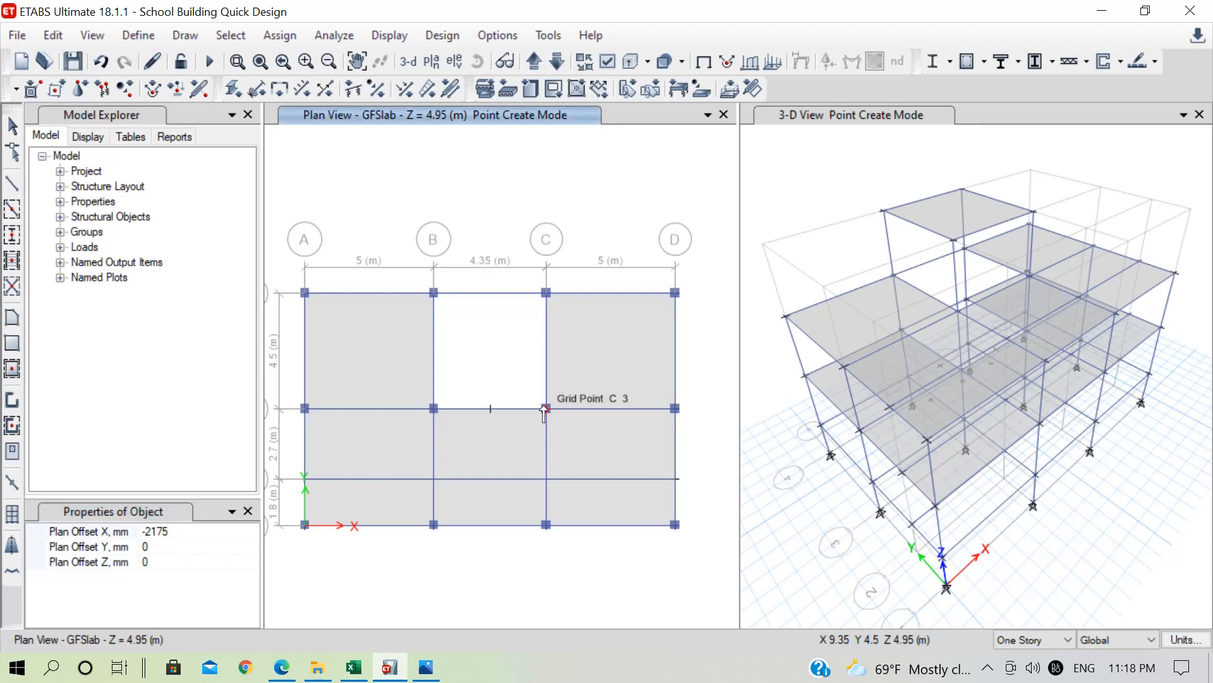
left_click(545, 293)
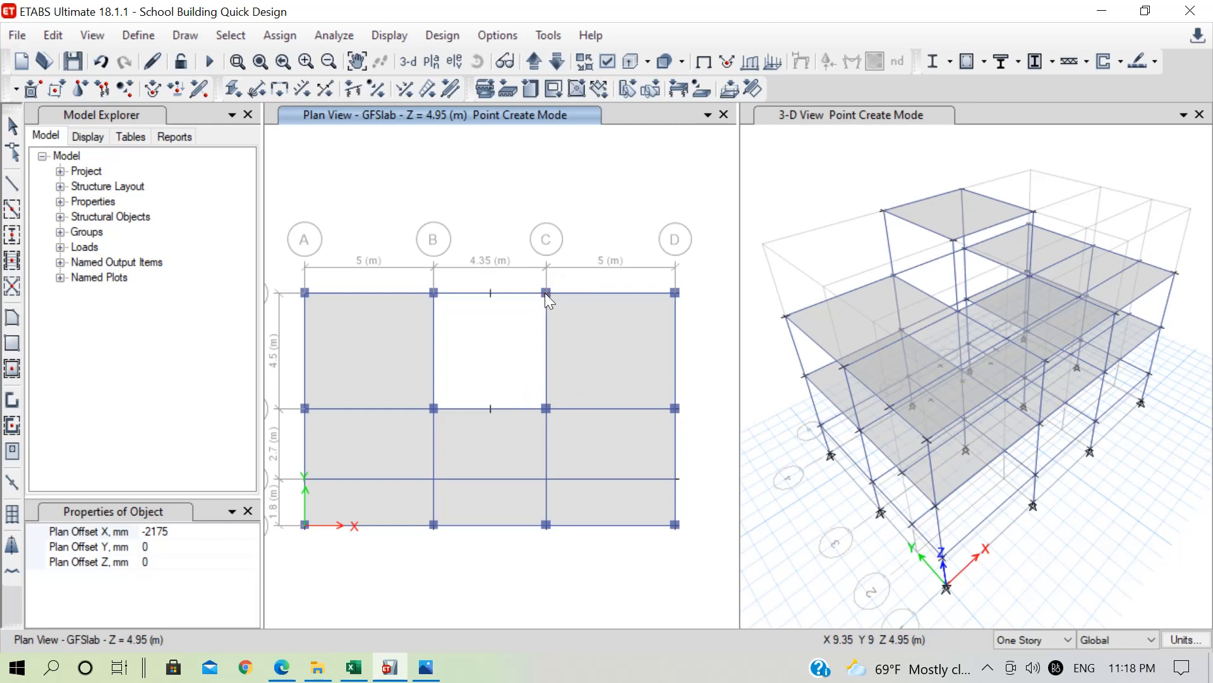
Step: On the GFSlab plan, draw joints at Plan Offset X 0 and Y -1900 mm from column C-4 and the joint midway between B-4 and C-4
left_click(172, 533)
type("-2175")
key("Return")
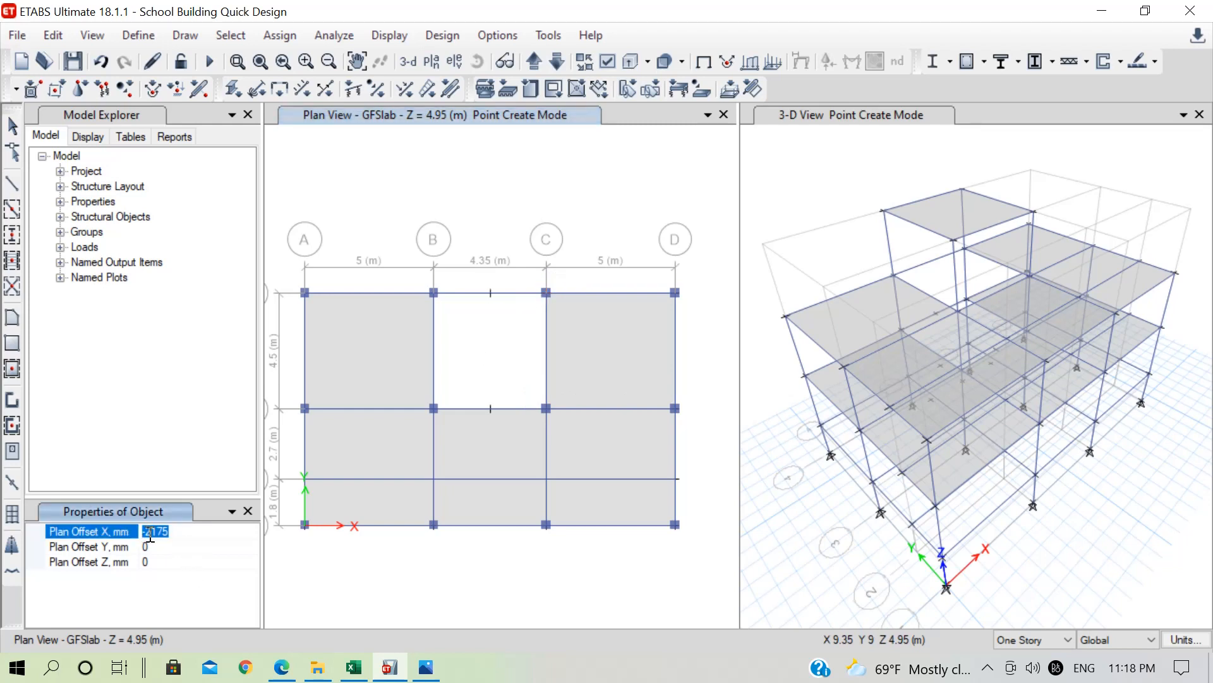
type("0")
left_click(174, 546)
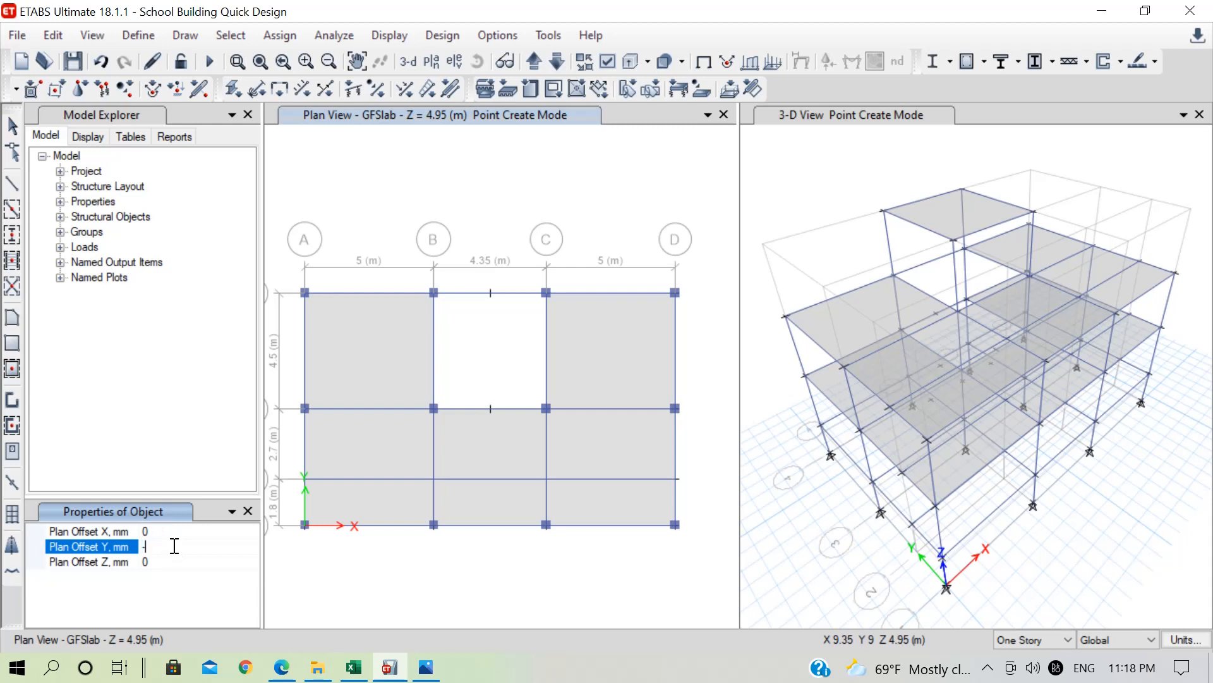
type("-1900")
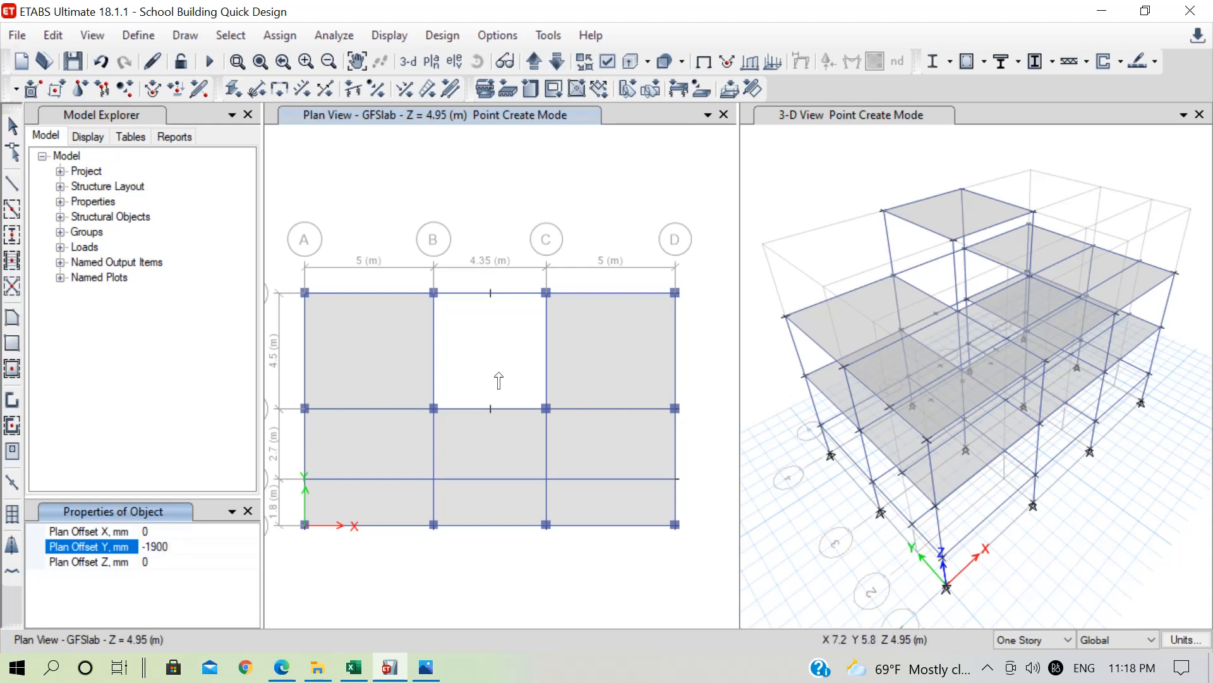
left_click(547, 295)
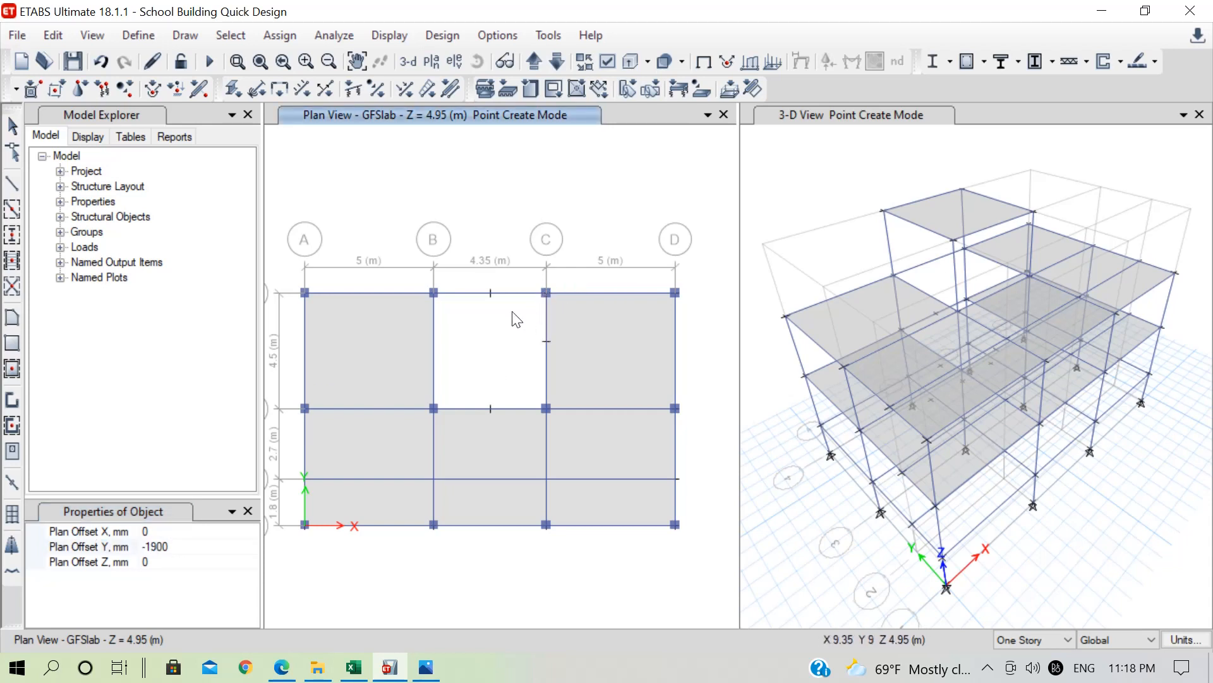
left_click(490, 293)
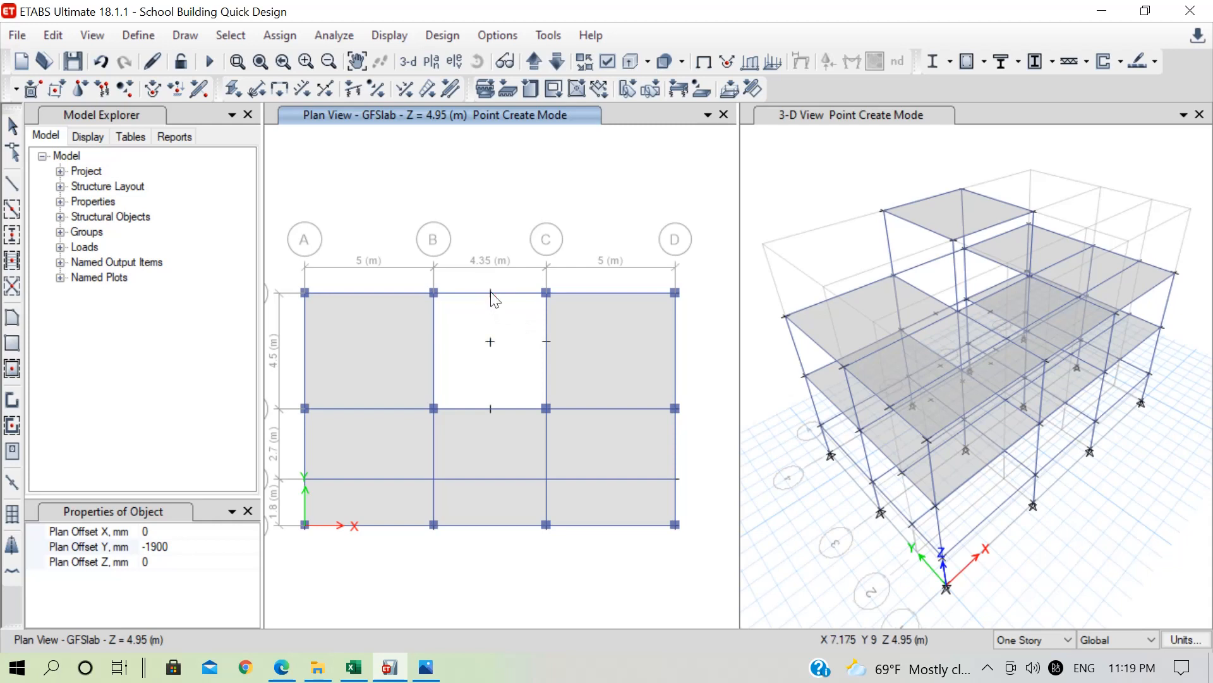
key("Escape")
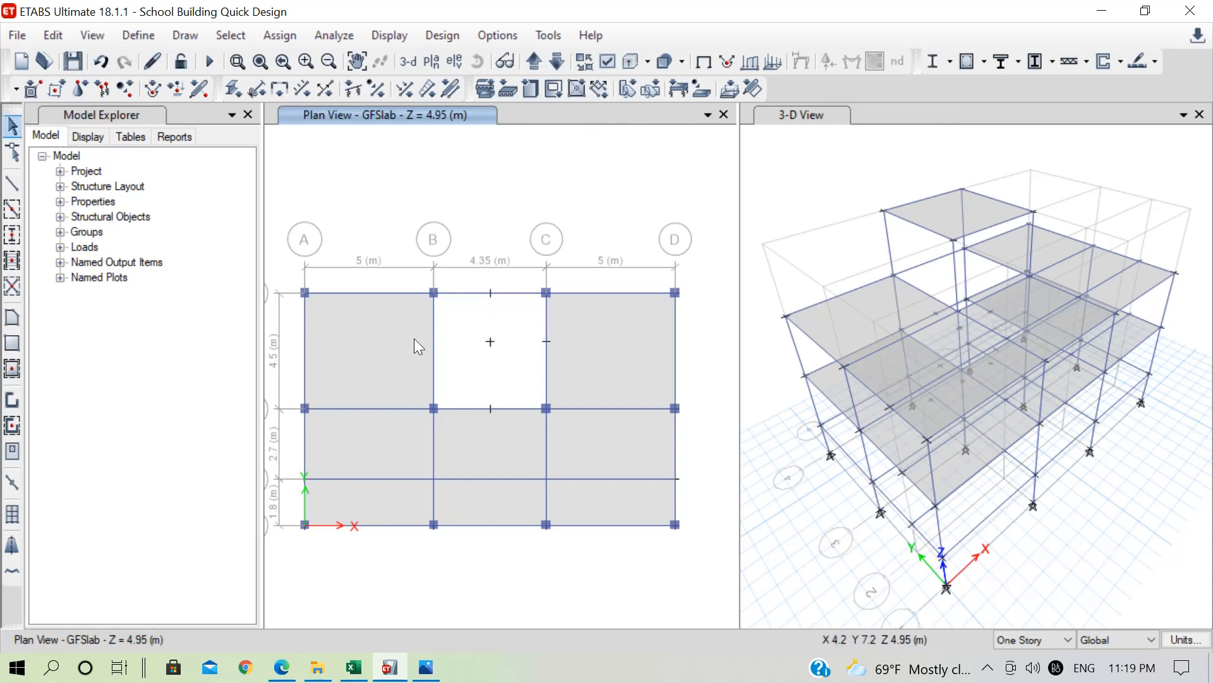
Step: On the Plinth Level plan, draw a joint at Plan Offset X 2175 mm and Y 0 from the column at B-3
left_click(795, 113)
left_click(499, 62)
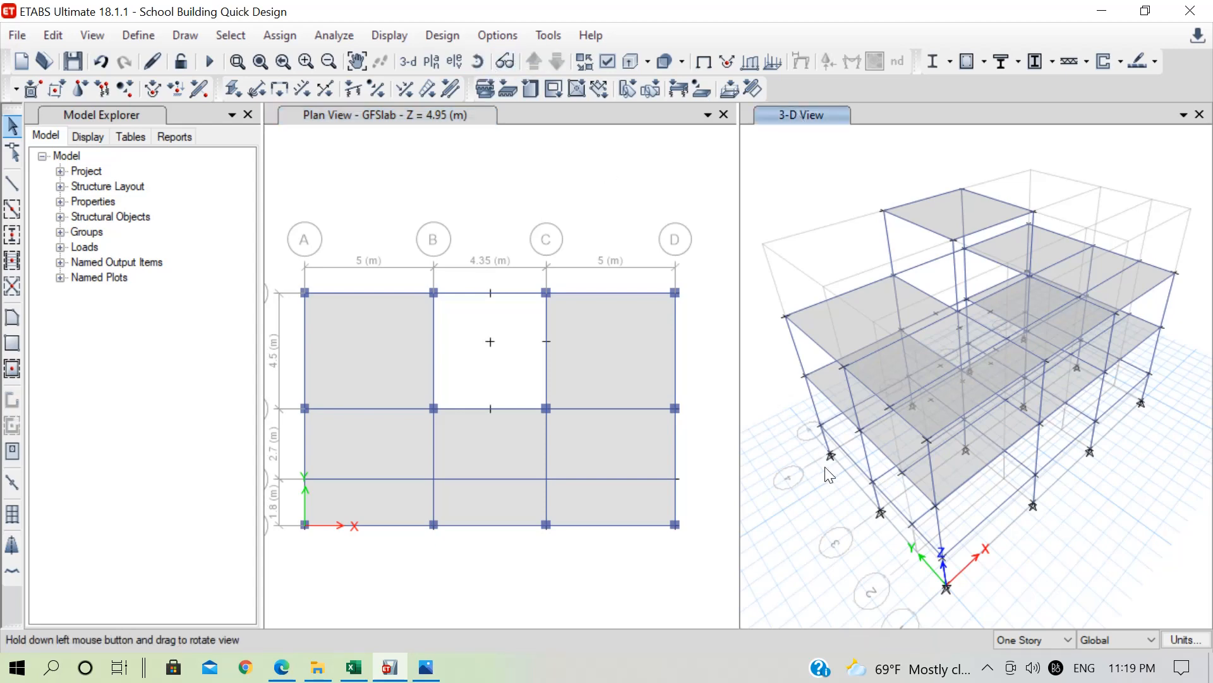
left_click_drag(830, 479, 981, 440)
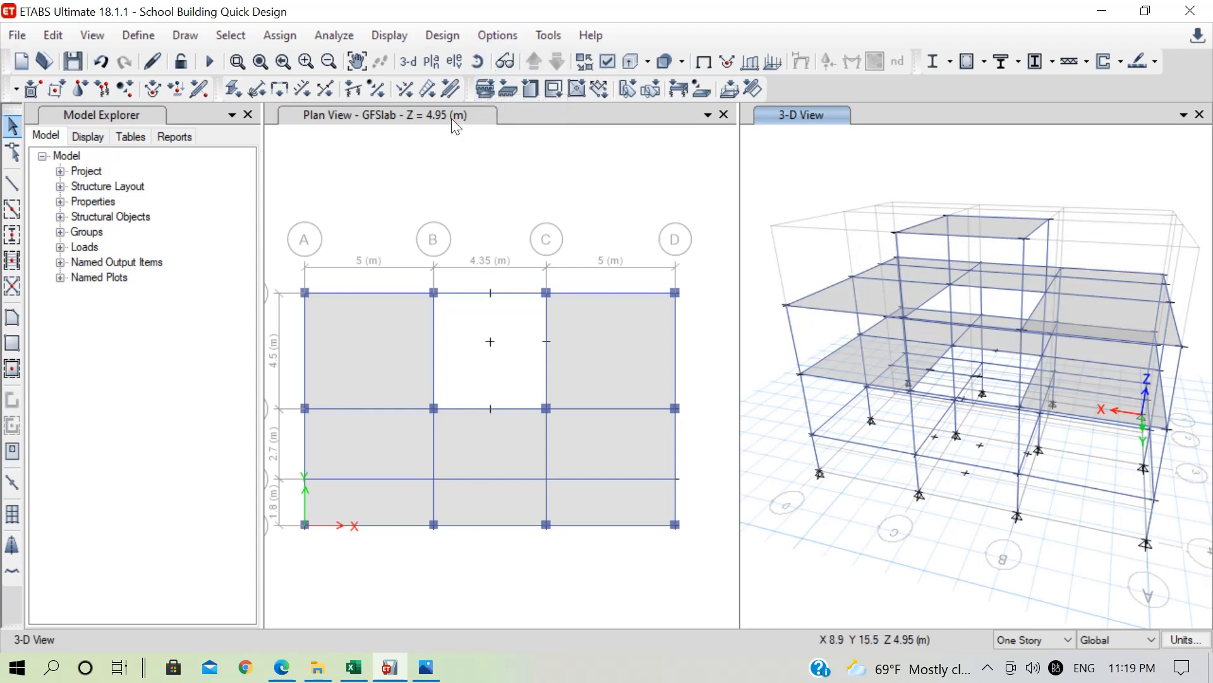
left_click(490, 116)
left_click(554, 63)
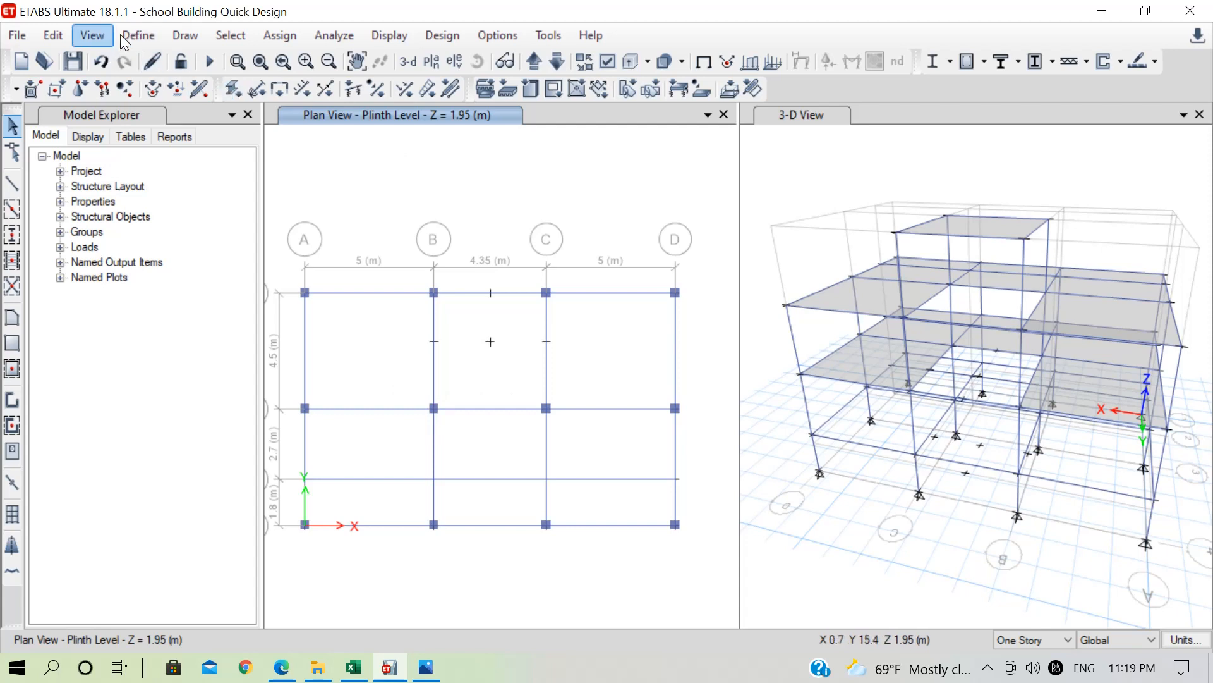
left_click(173, 35)
left_click(285, 115)
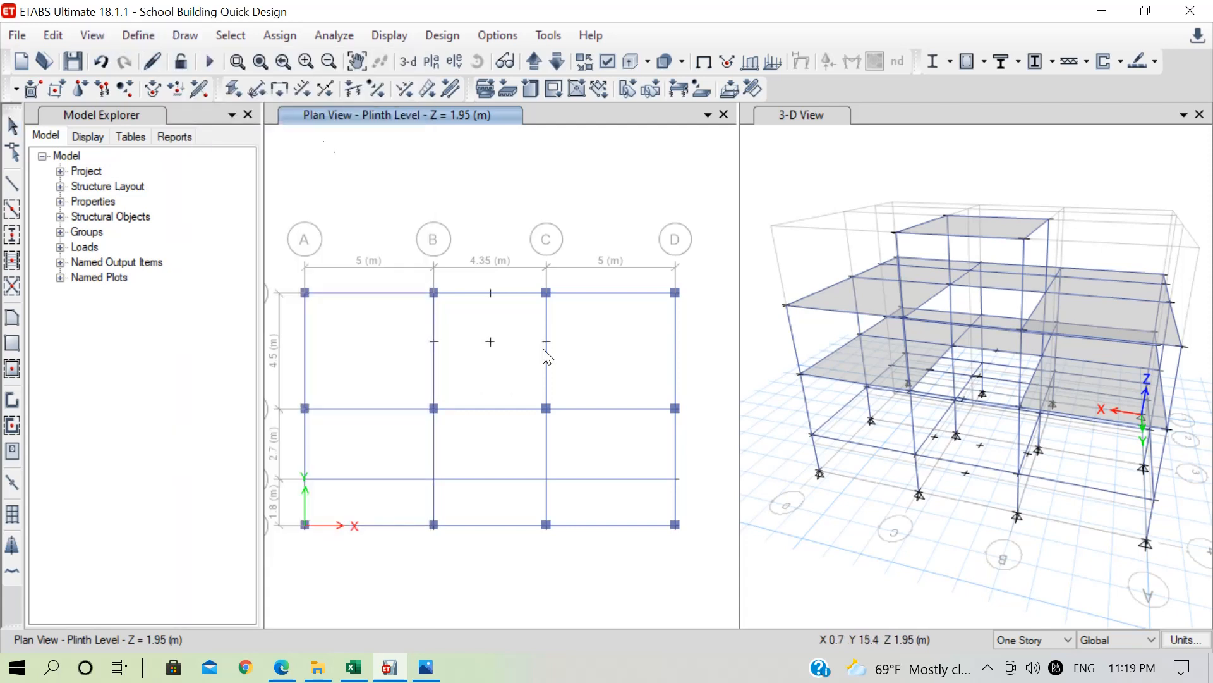
left_click(161, 531)
key("BackSpace")
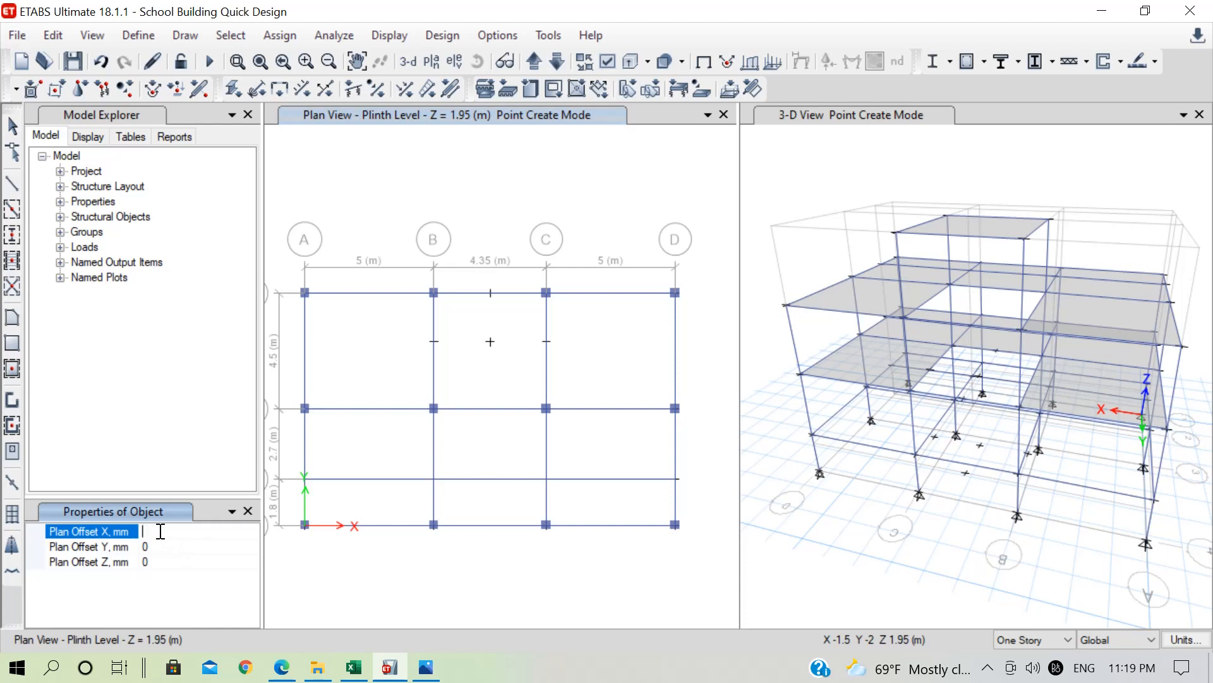
type("2175")
left_click(432, 409)
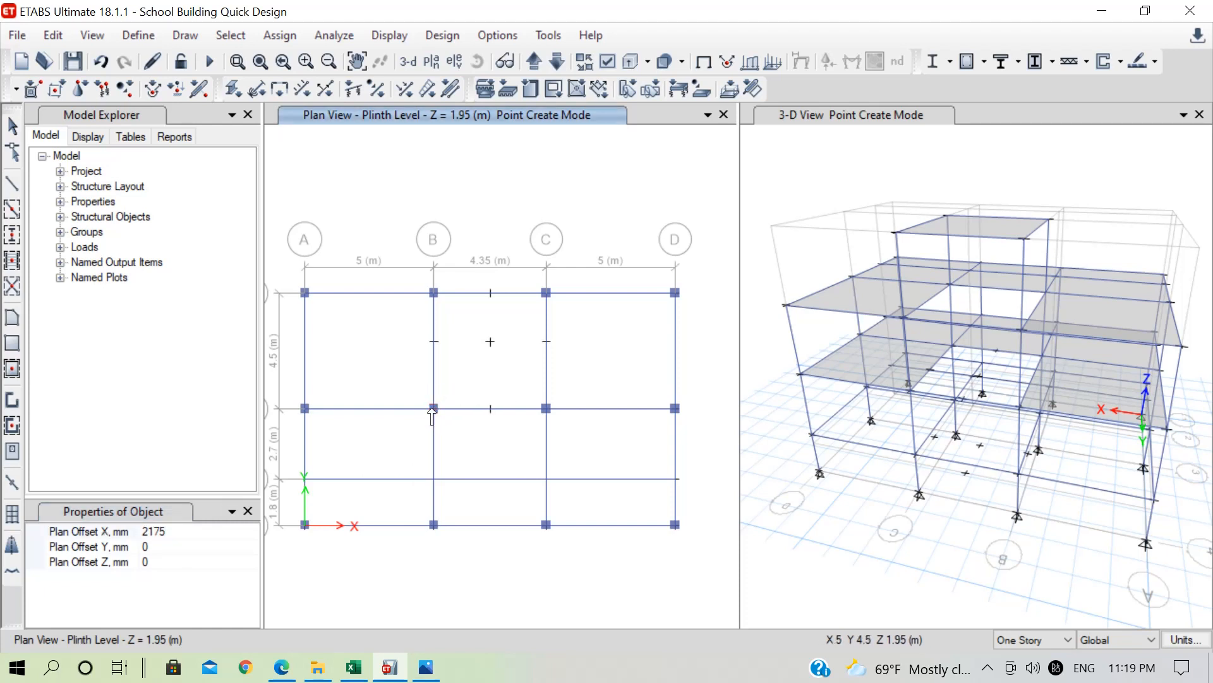
key("Escape")
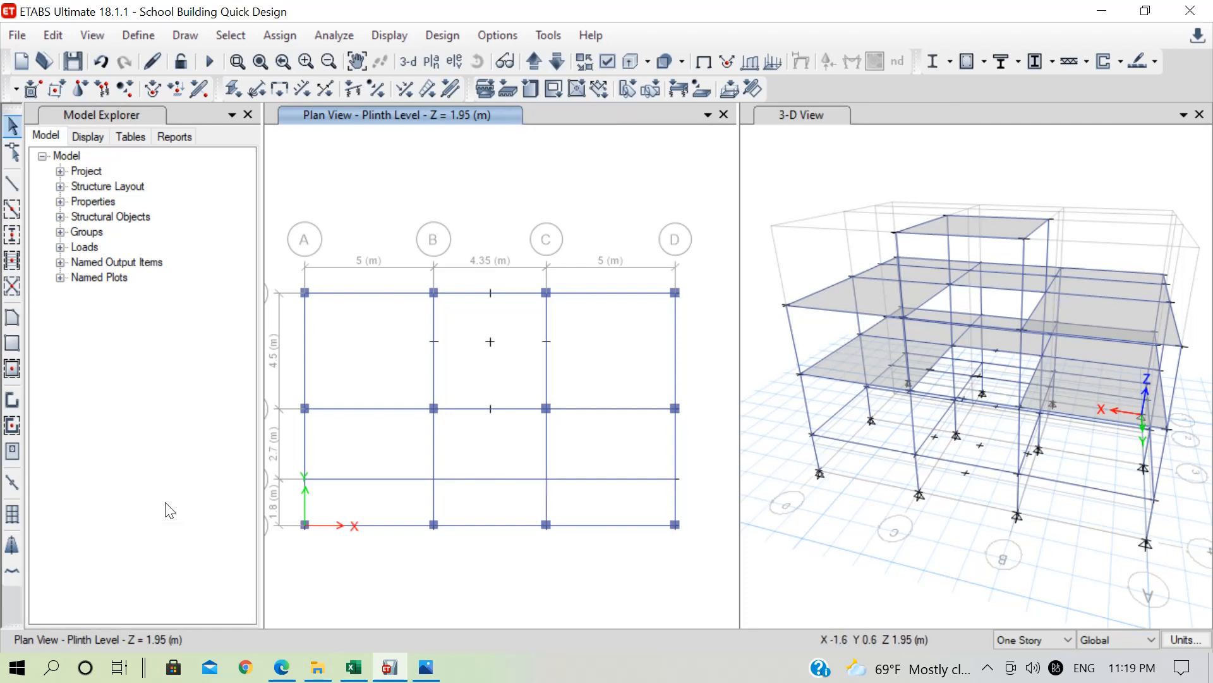
left_click(14, 318)
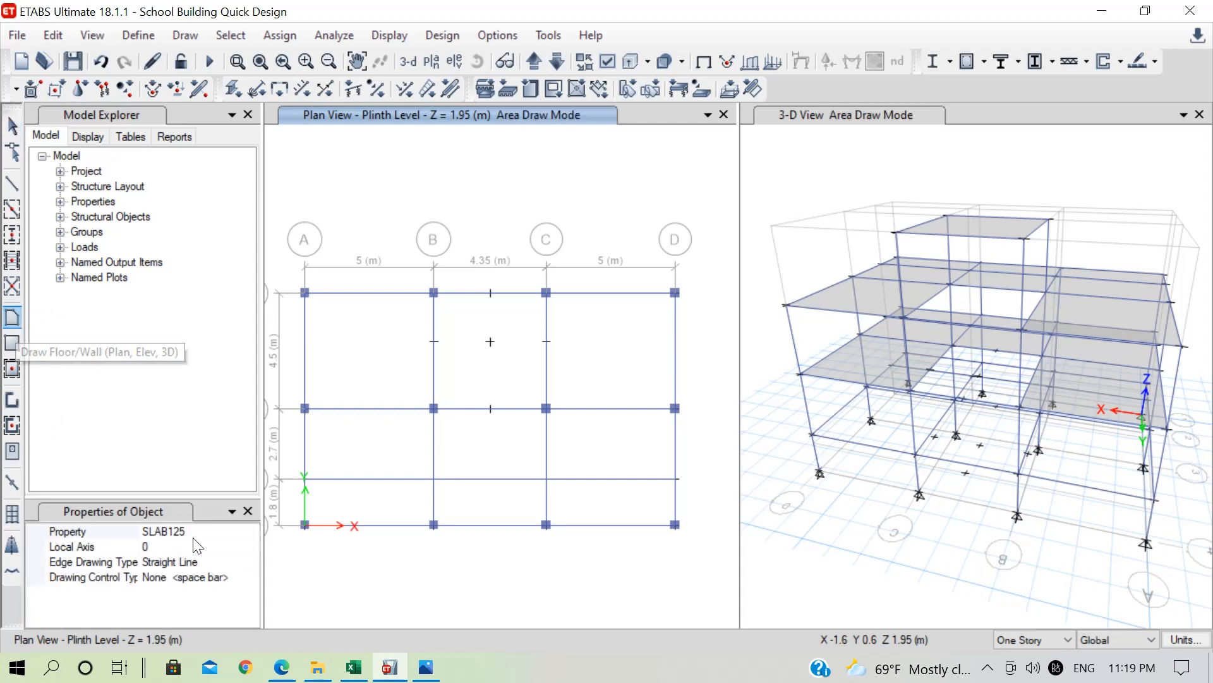
left_click(249, 532)
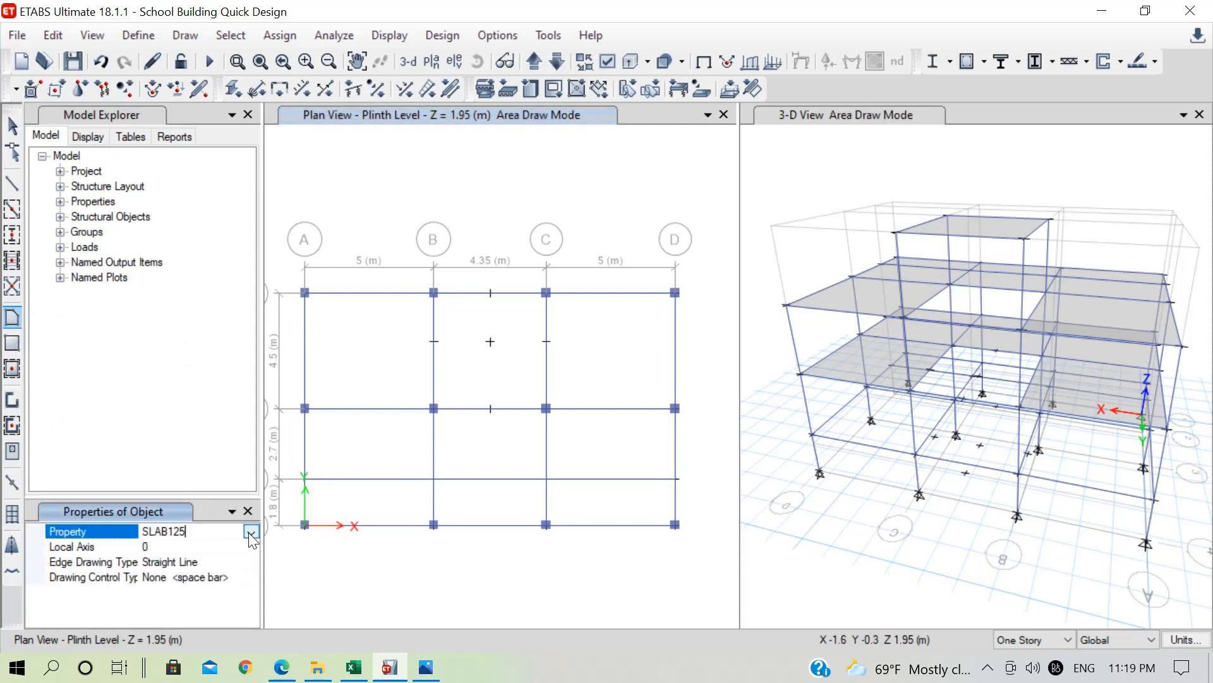
left_click(251, 532)
left_click(162, 608)
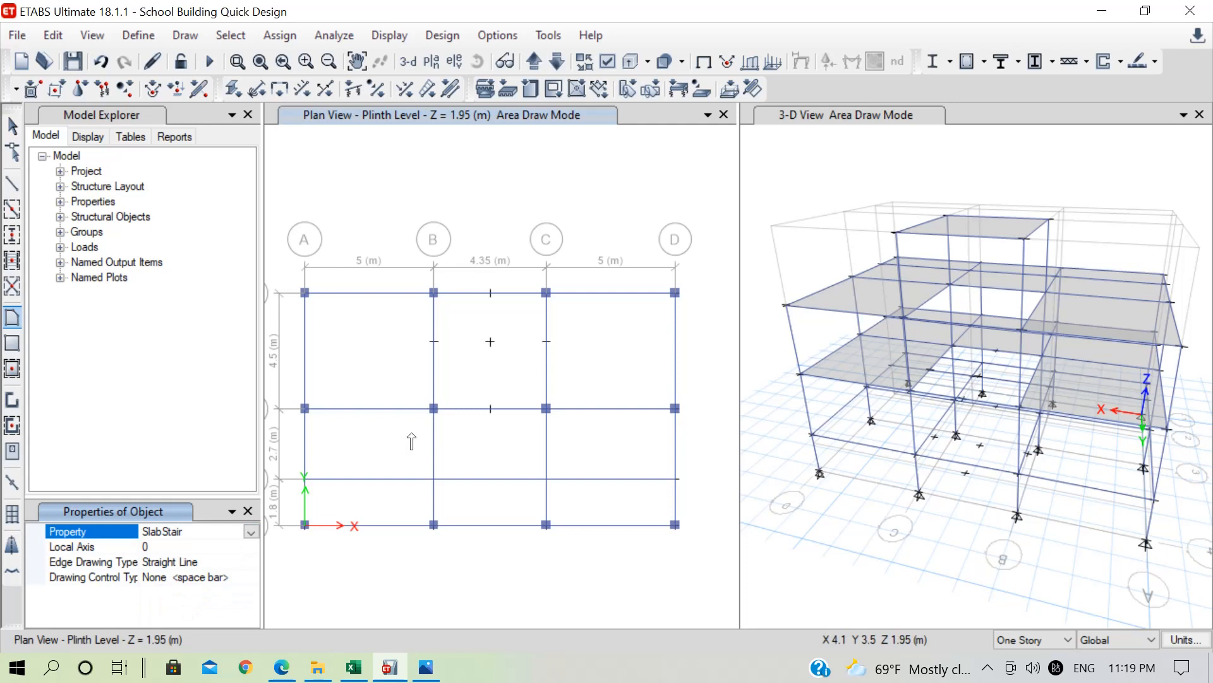
left_click(491, 410)
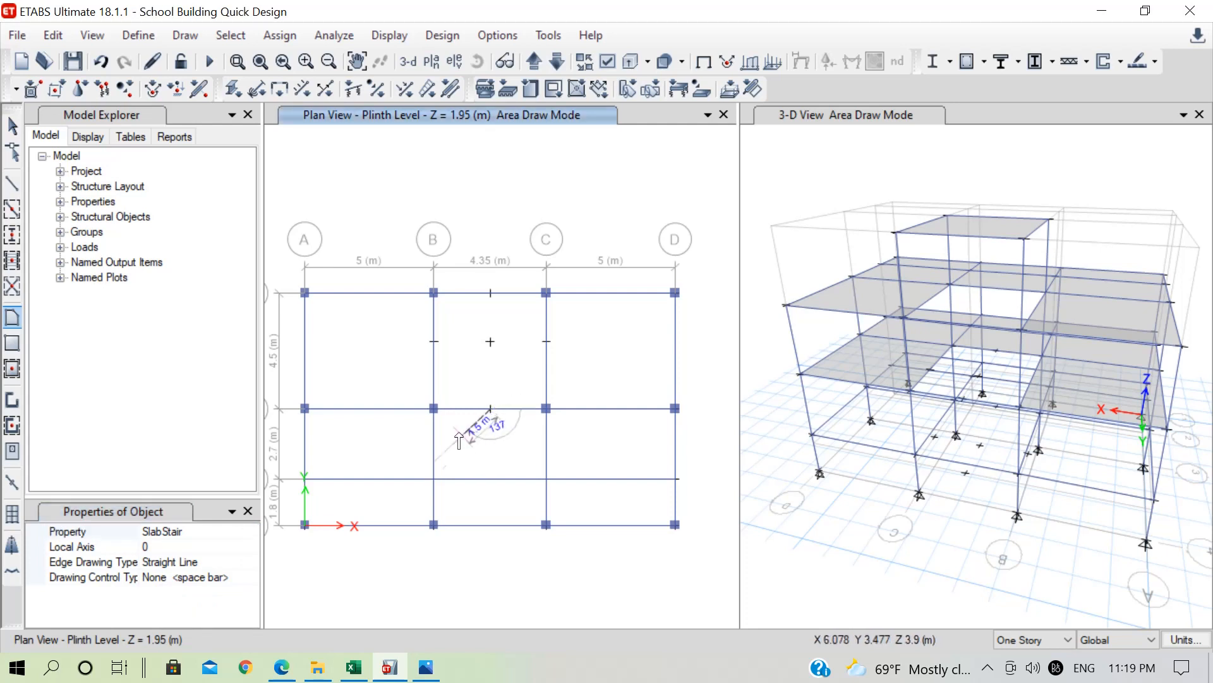
left_click(434, 410)
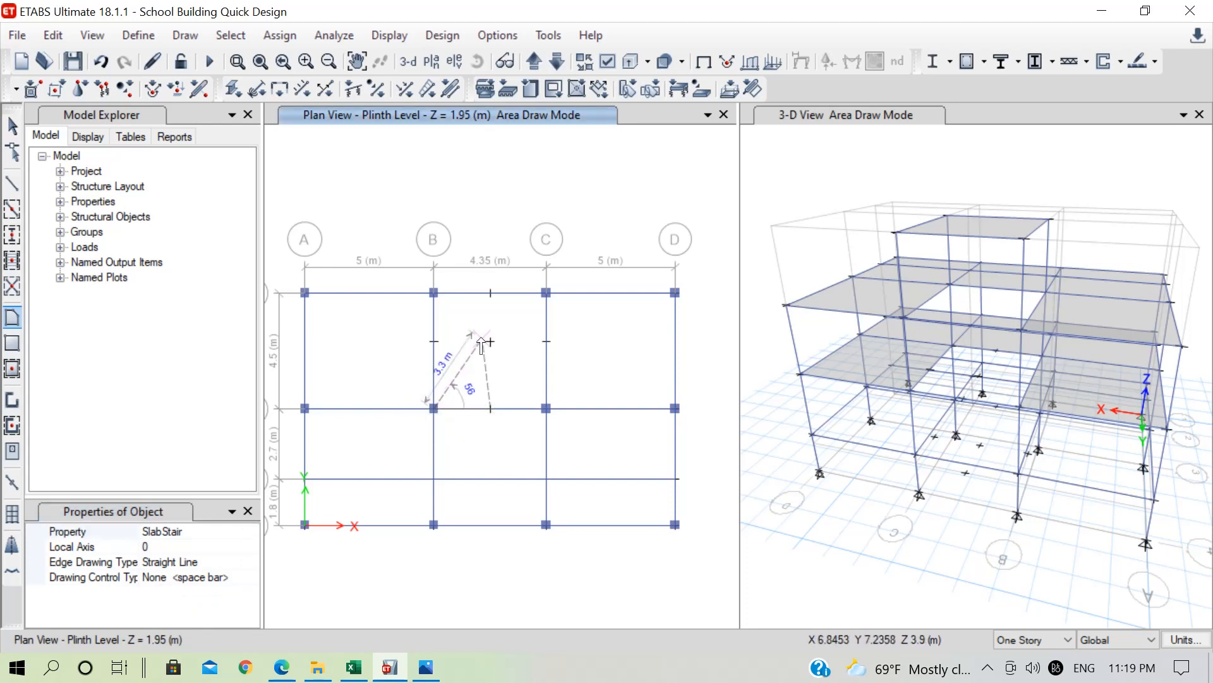
left_click(534, 63)
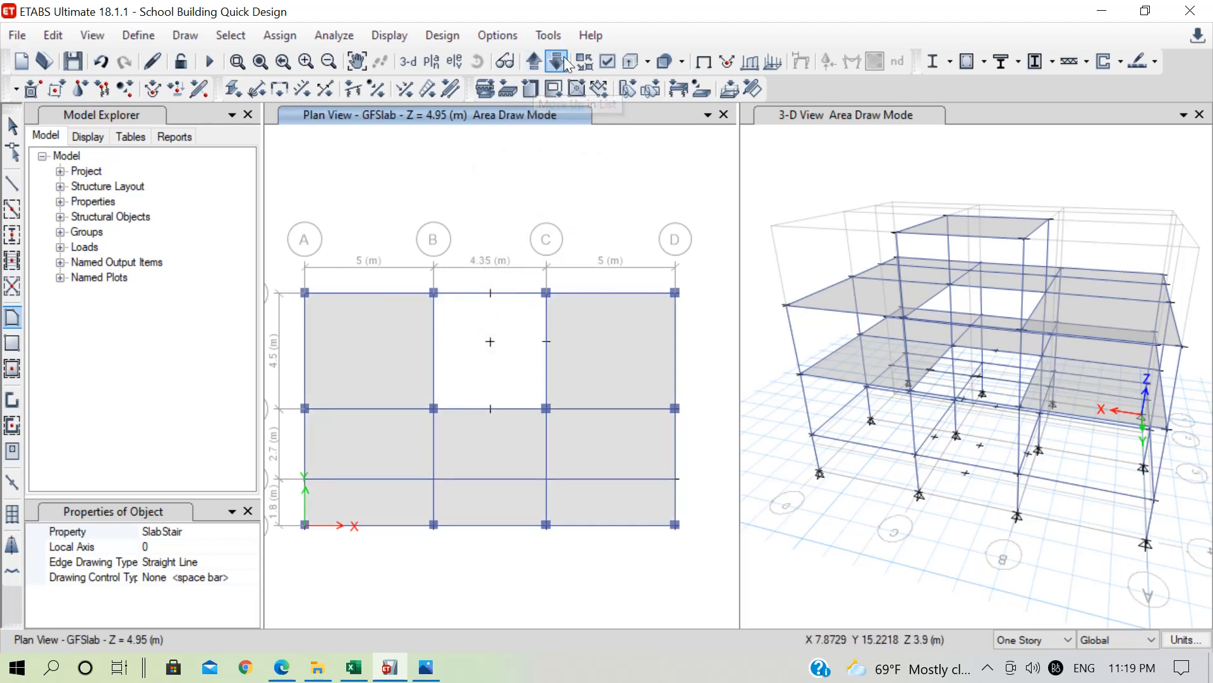
left_click(556, 61)
left_click(562, 58)
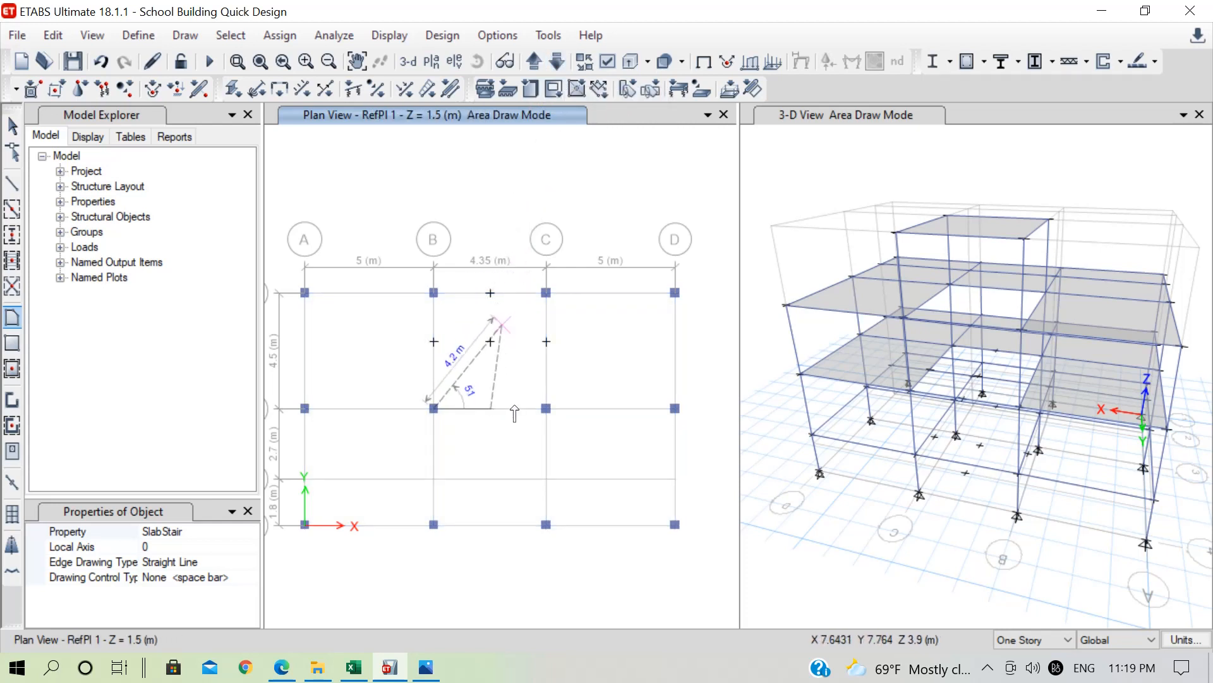
key("Escape")
key("Escape")
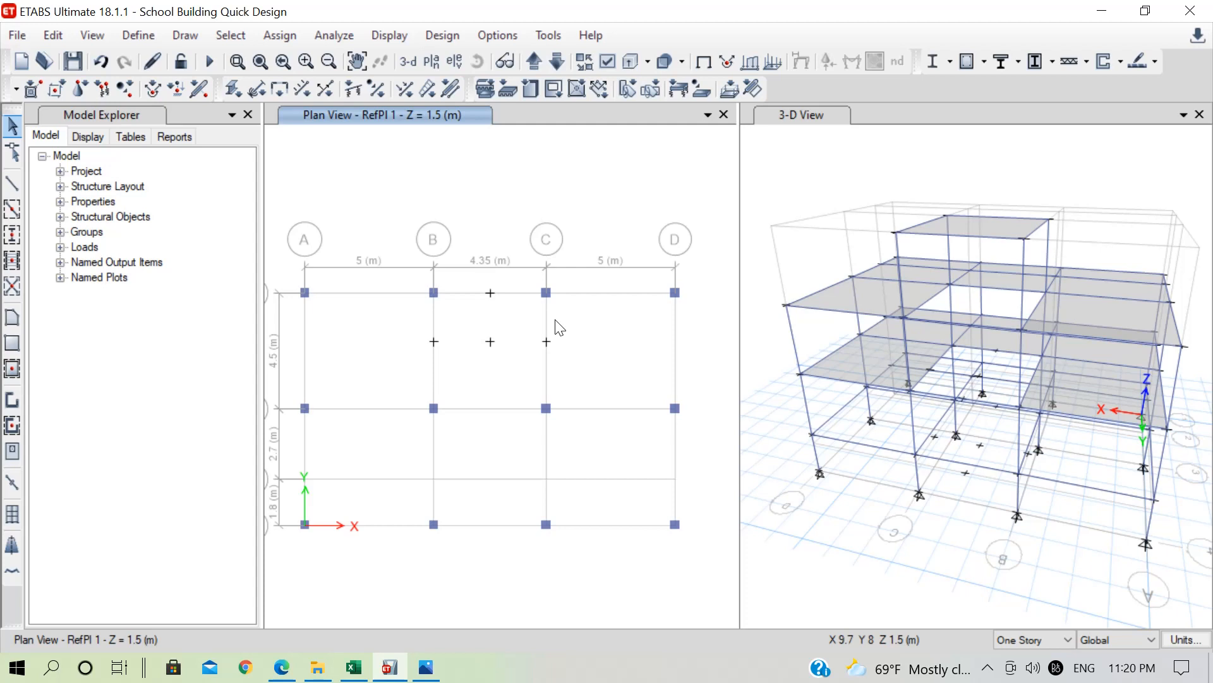
Step: Review the story heights in the building's story data and close it without changes
right_click(598, 191)
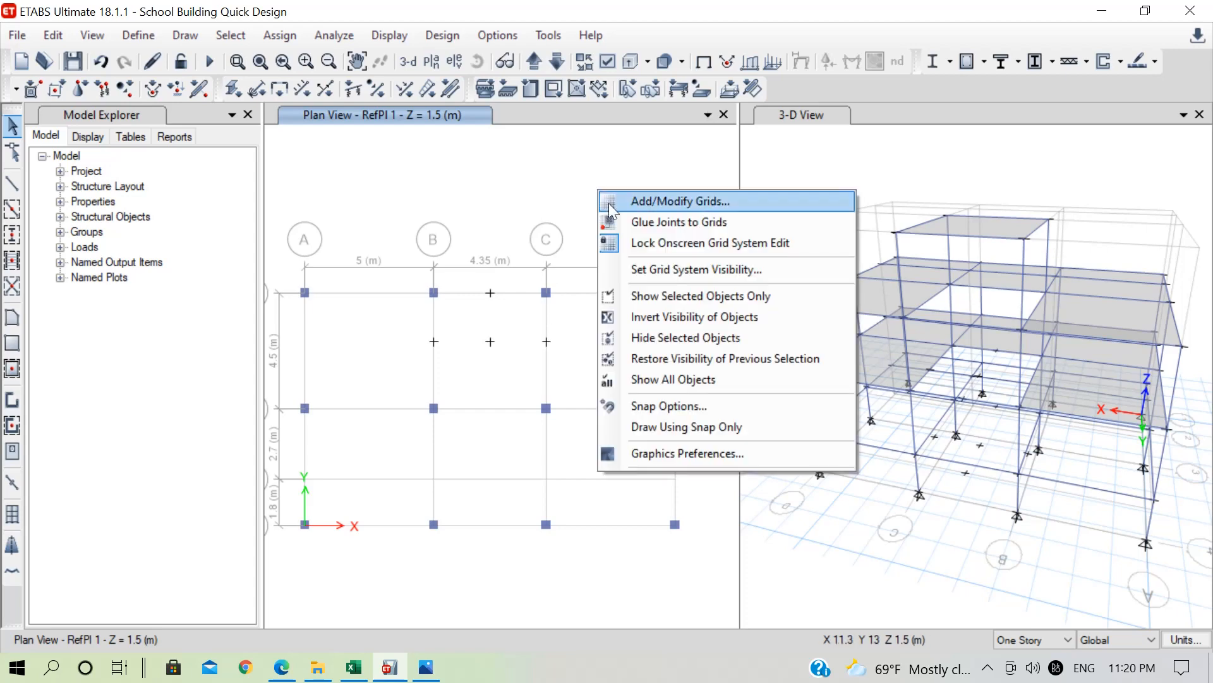
left_click(638, 202)
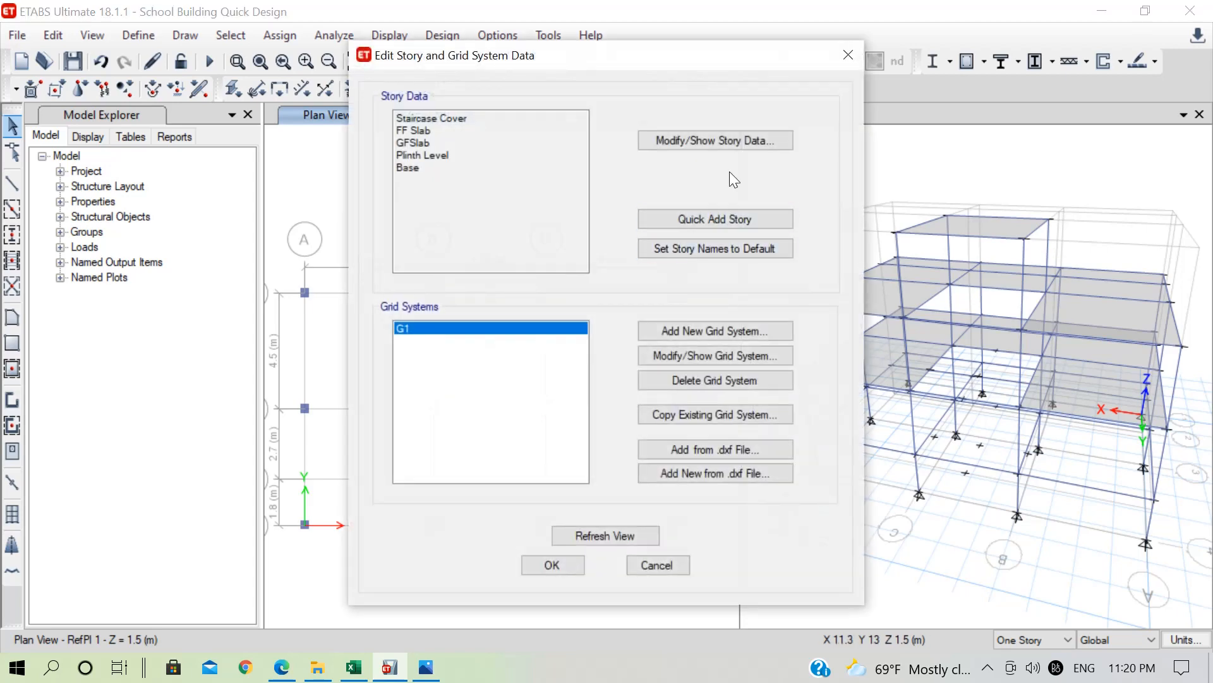
left_click(696, 144)
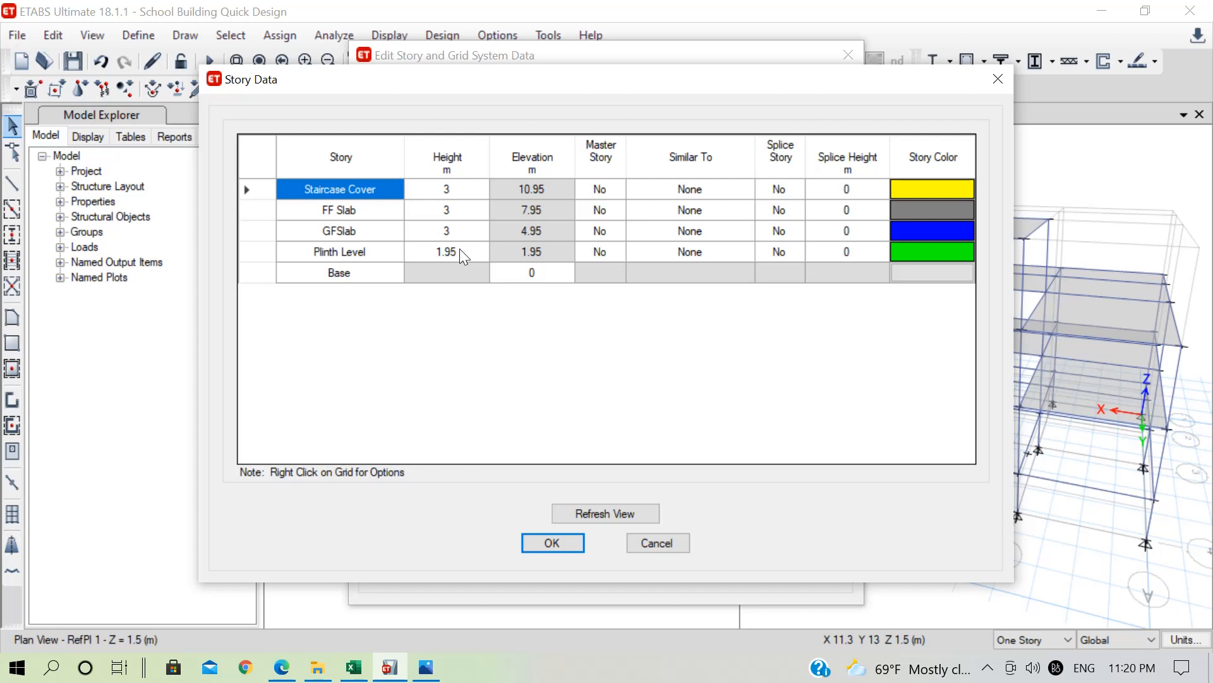
left_click(460, 250)
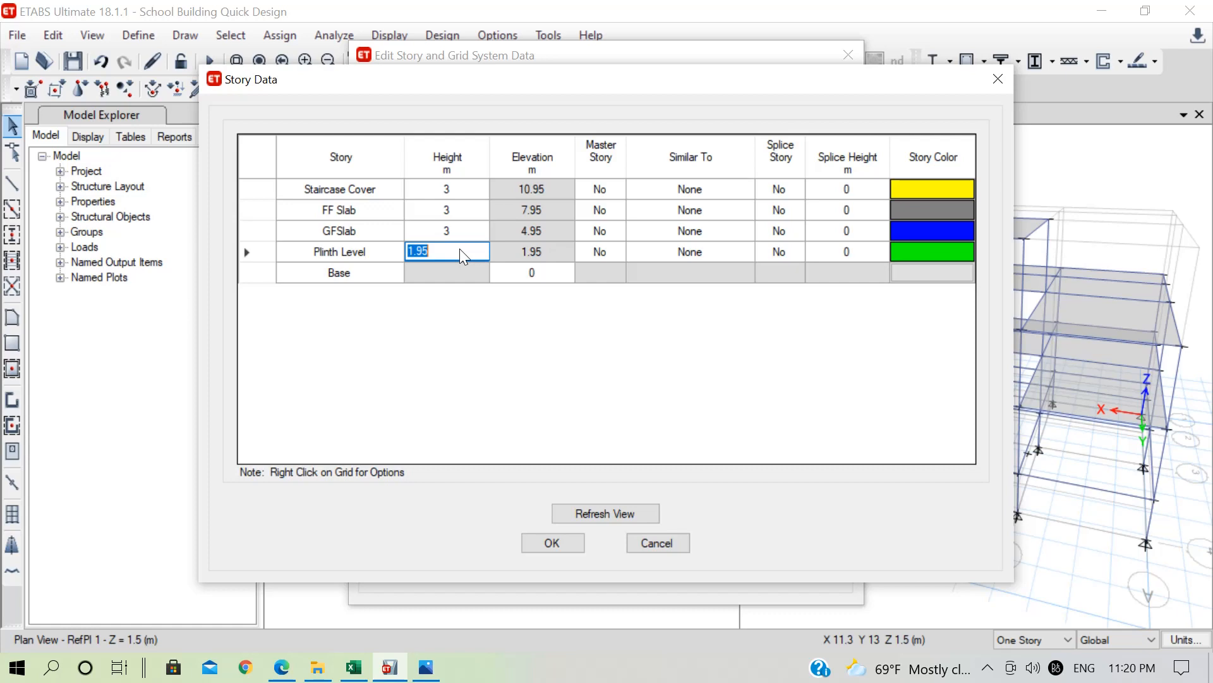
left_click(998, 79)
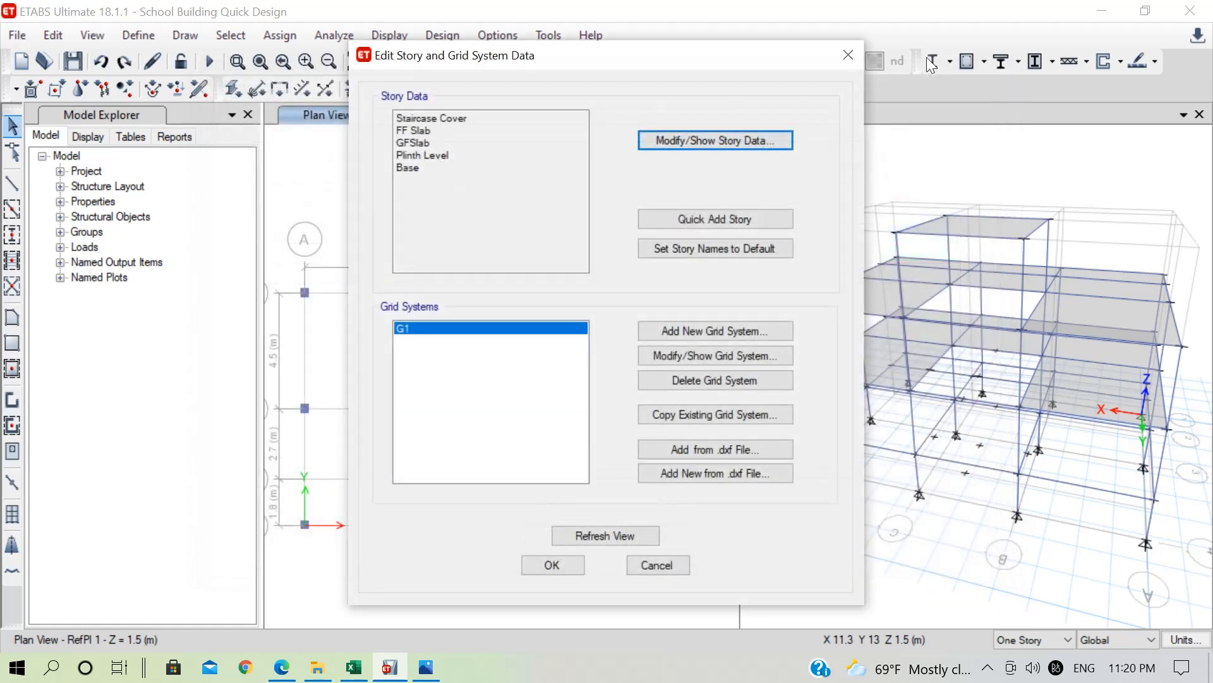
left_click(849, 55)
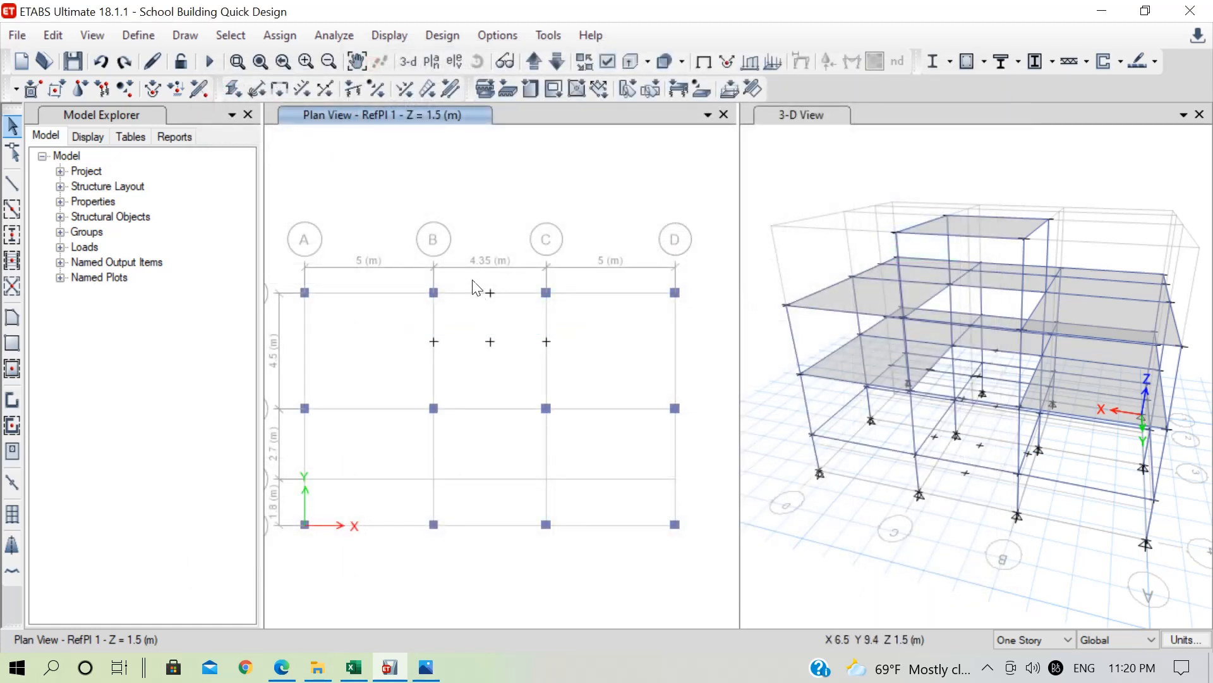
Step: Delete the staircase joints drawn on the Z 1.5 m reference plane
left_click_drag(473, 277, 403, 335)
key("Delete")
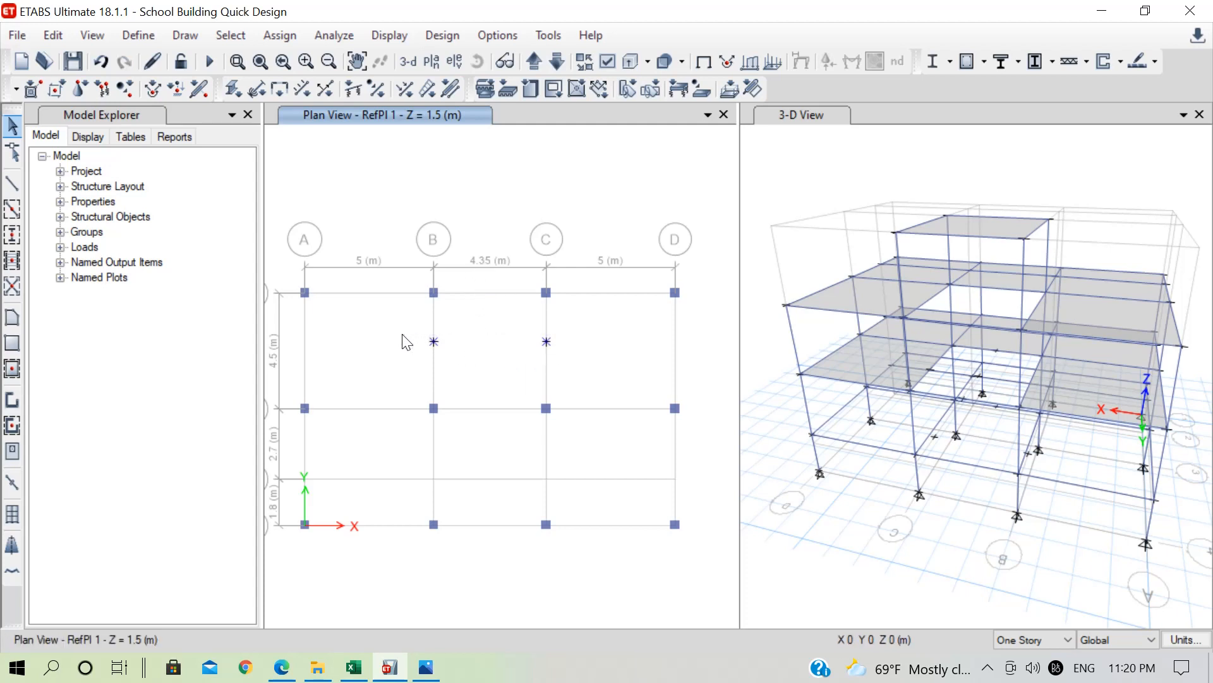
key("Delete")
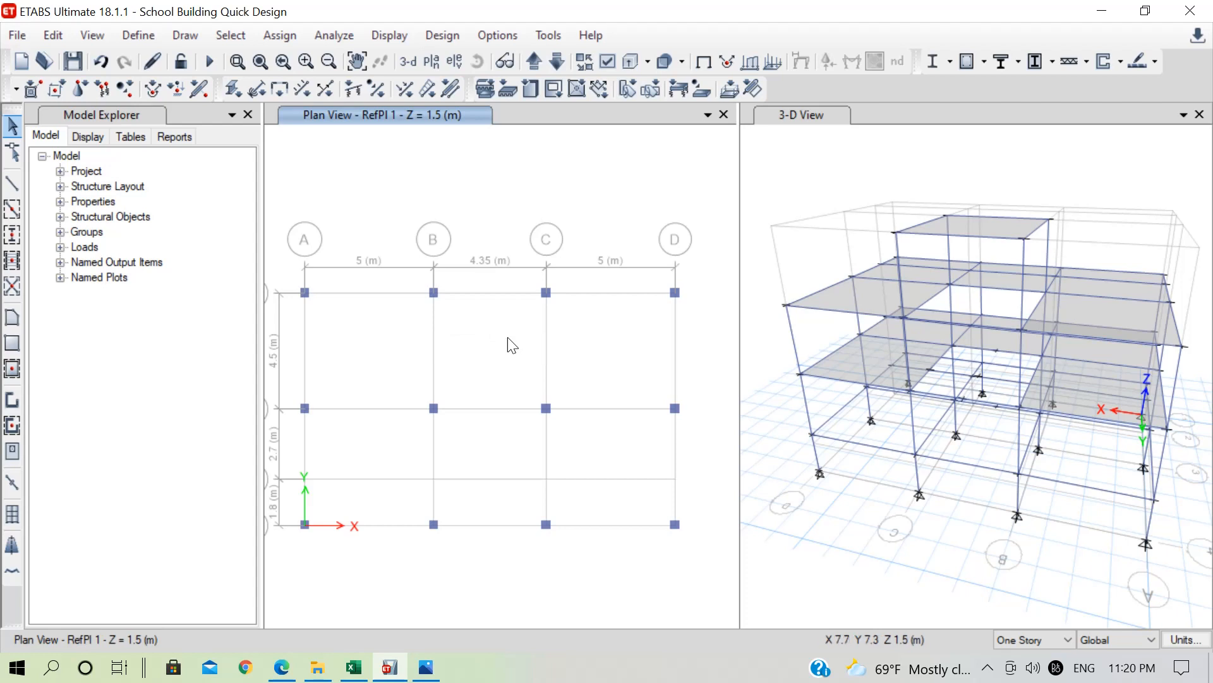
Step: Delete the joint between columns B-3 and C-3 on the Plinth Level plan
left_click(560, 61)
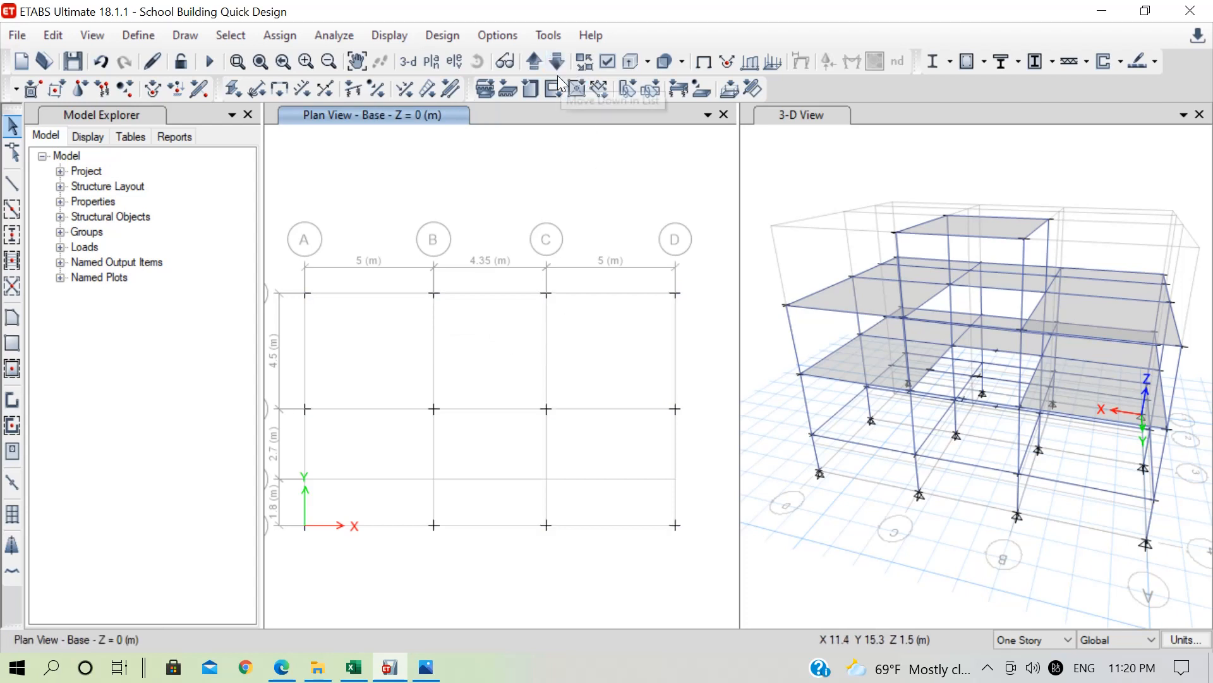
left_click(536, 62)
left_click(536, 62)
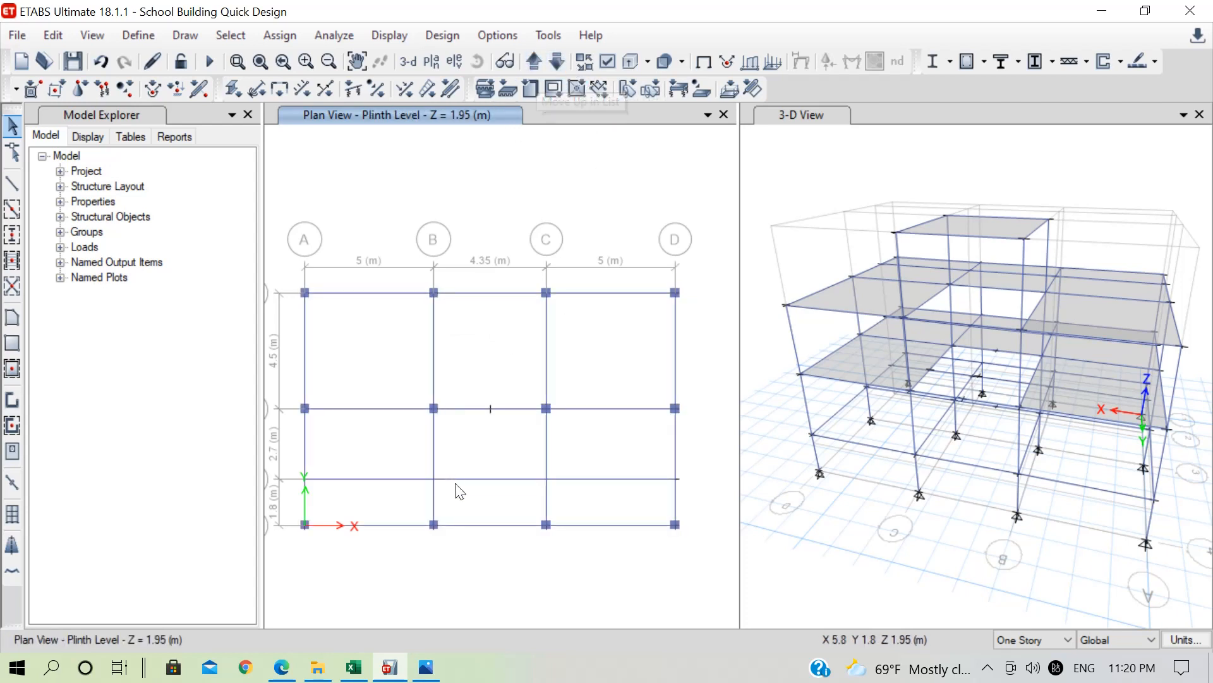
left_click(490, 409)
left_click(518, 424)
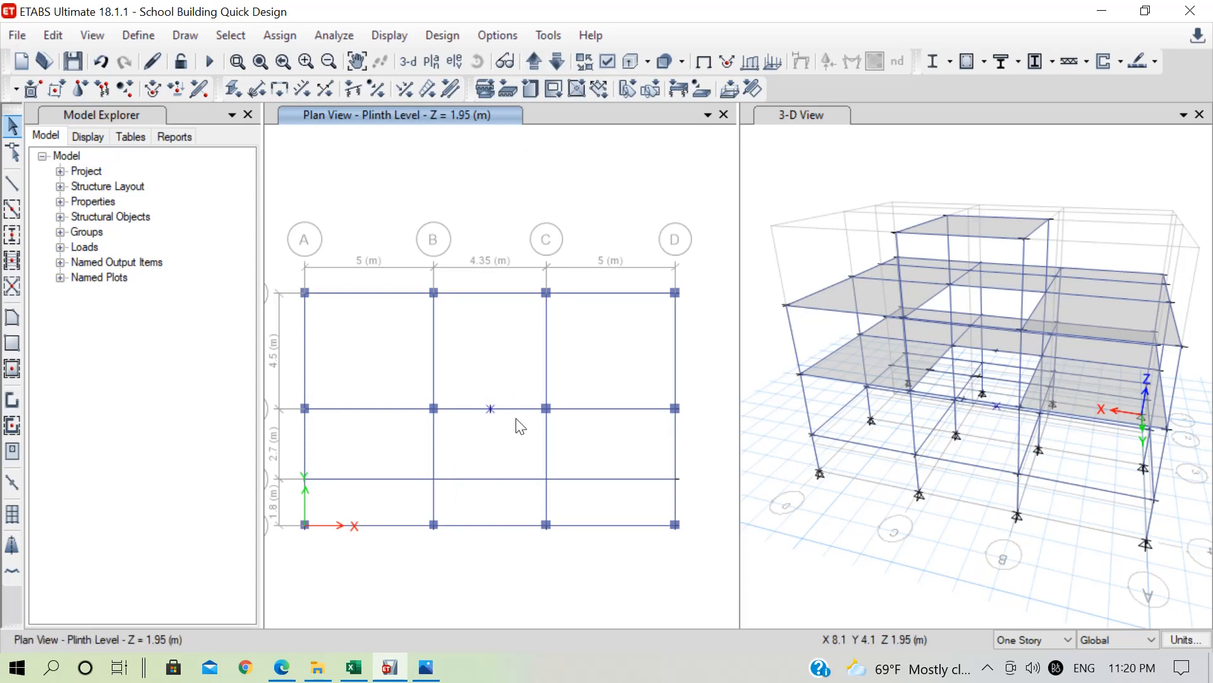
Step: Set the Z ordinate of grid system G1's horizontal reference plane to 3.45 m (1.95+1.5)
right_click(590, 150)
left_click(615, 161)
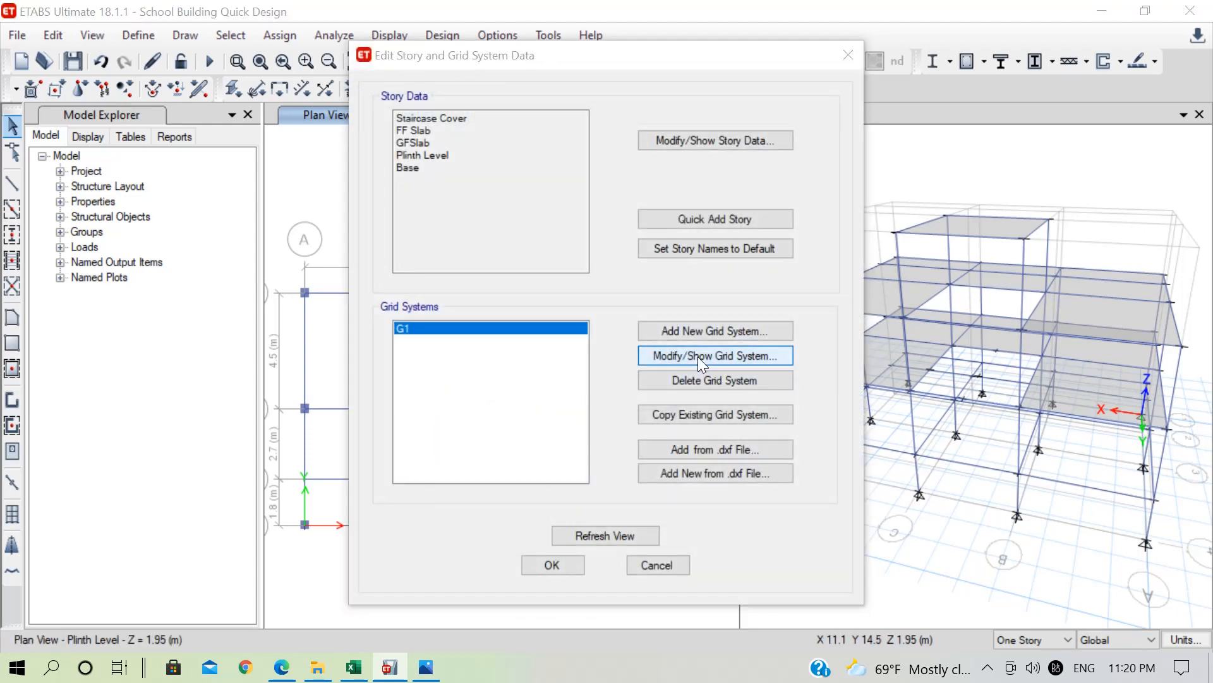
left_click(696, 357)
left_click(759, 79)
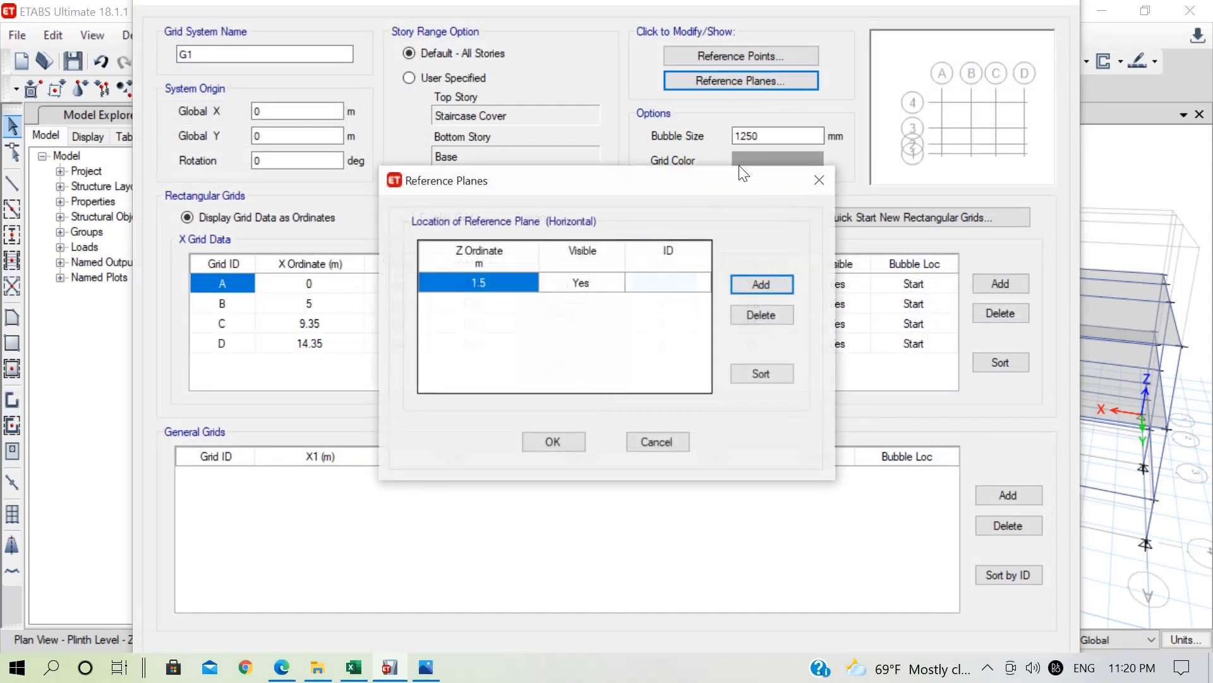
left_click(507, 283)
left_click(507, 285)
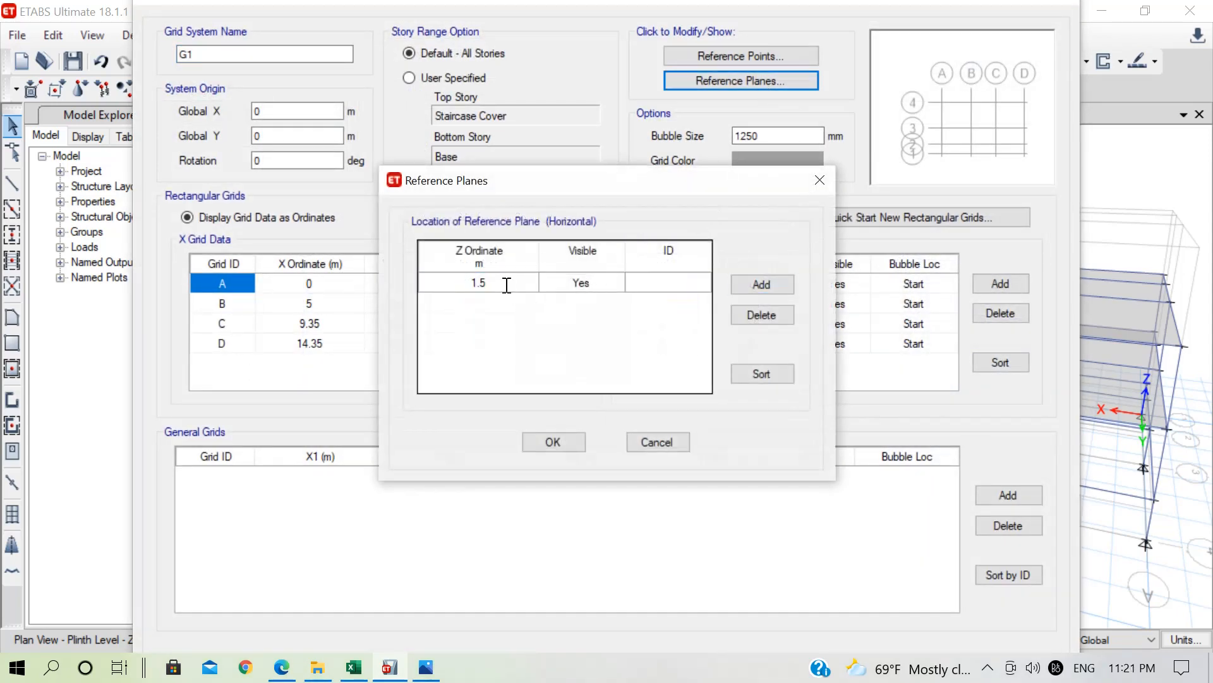
key("BackSpace")
type("95+1.5")
key("Return")
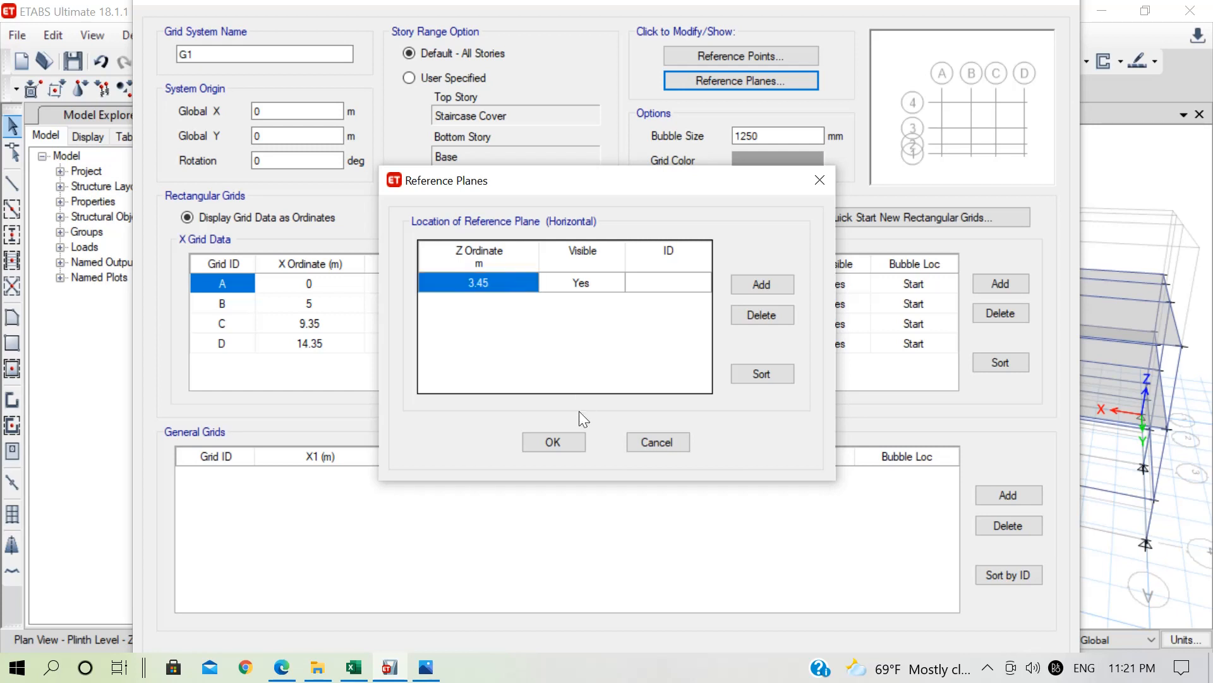
left_click(567, 436)
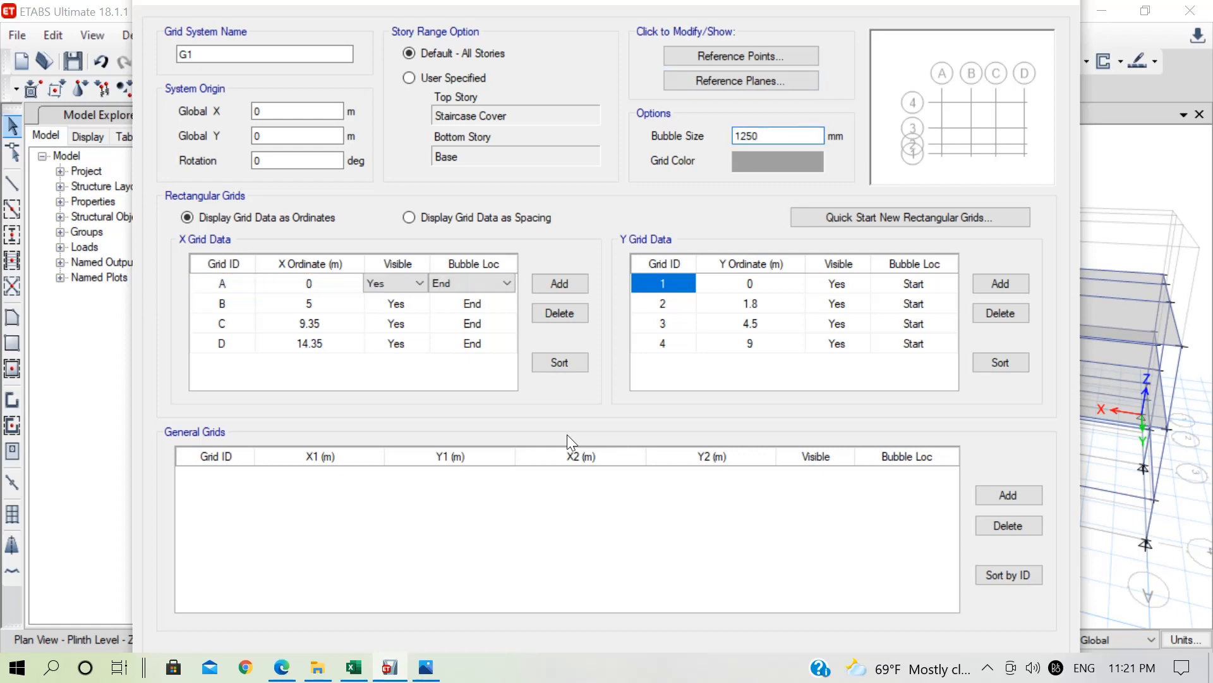
key("Tab")
key("Tab")
key("Tab")
key("Tab")
key("Tab")
key("Tab")
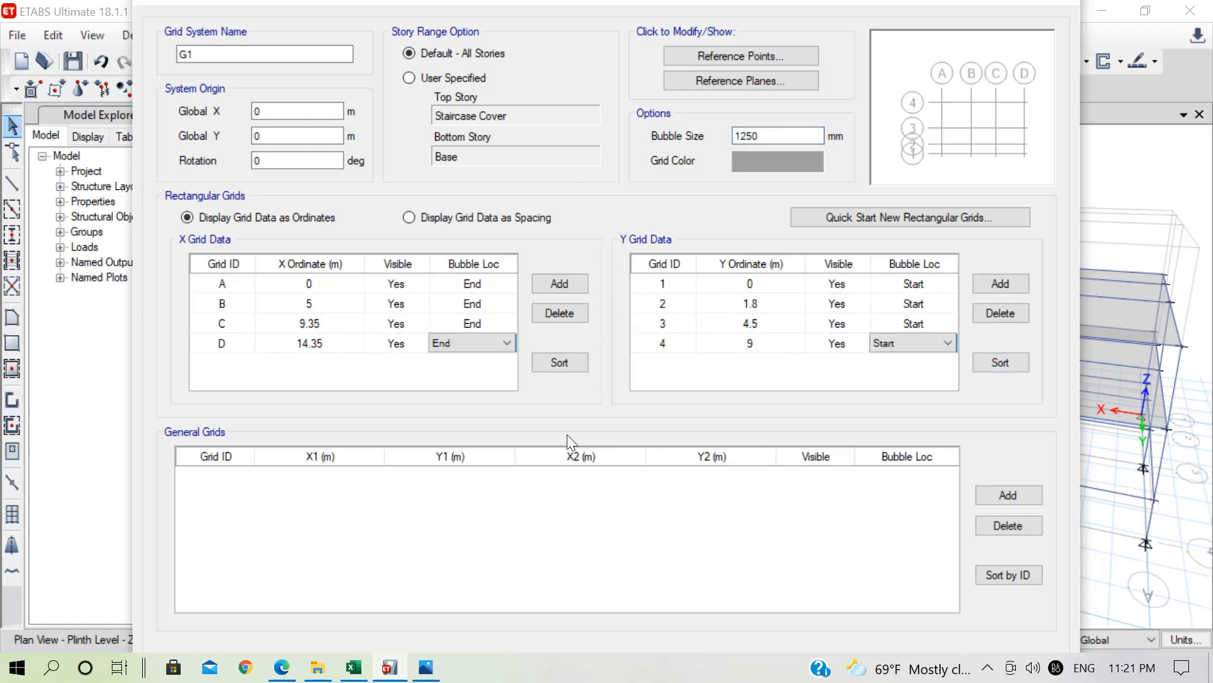
key("Return")
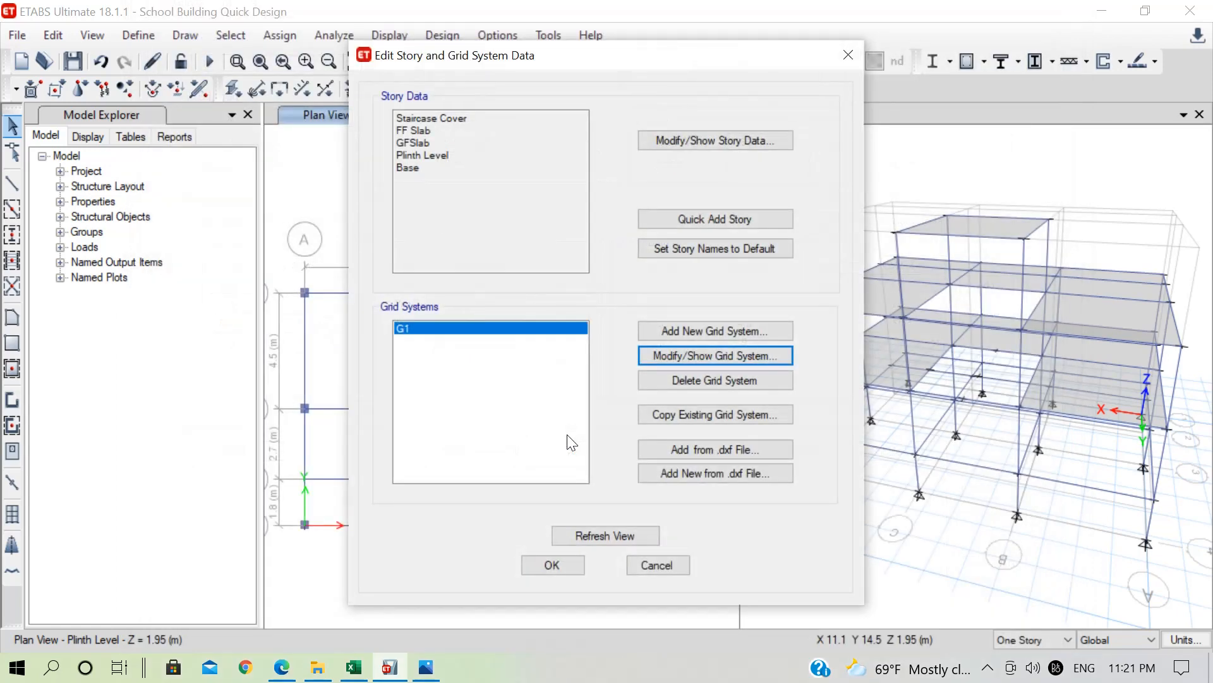
left_click(564, 565)
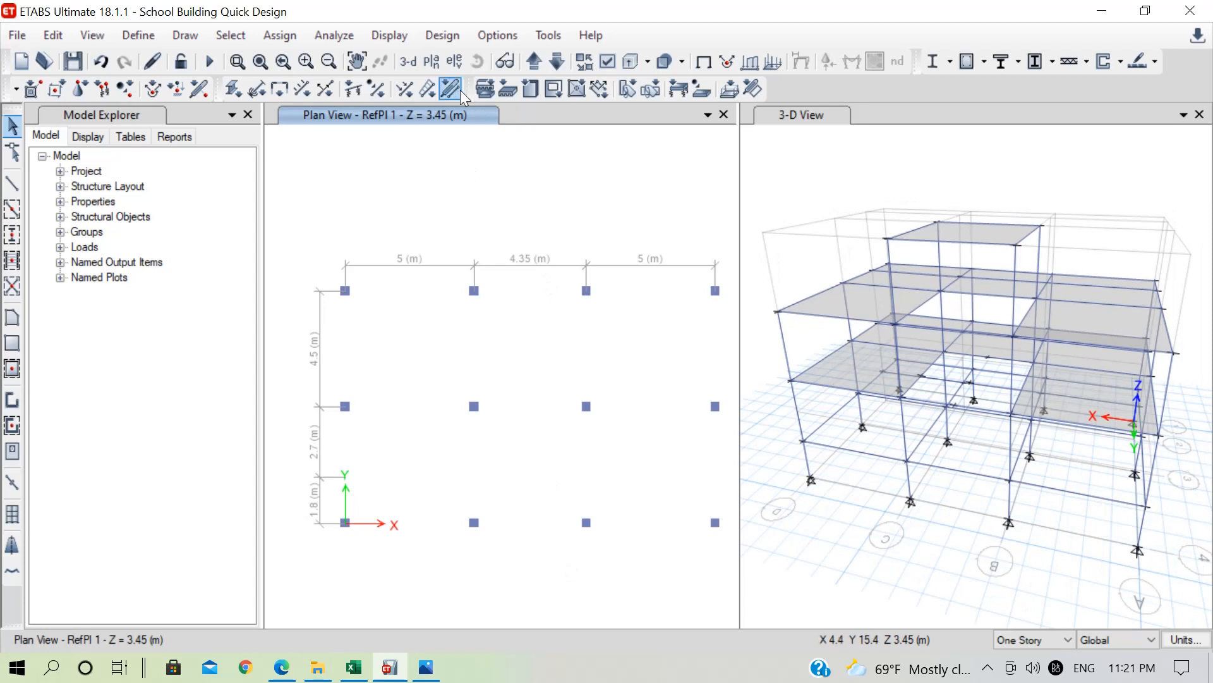
Step: On the Plinth Level plan, draw joints at Plan Offset X 0 and Y -1900 mm from columns B-4 and C-4
left_click(555, 64)
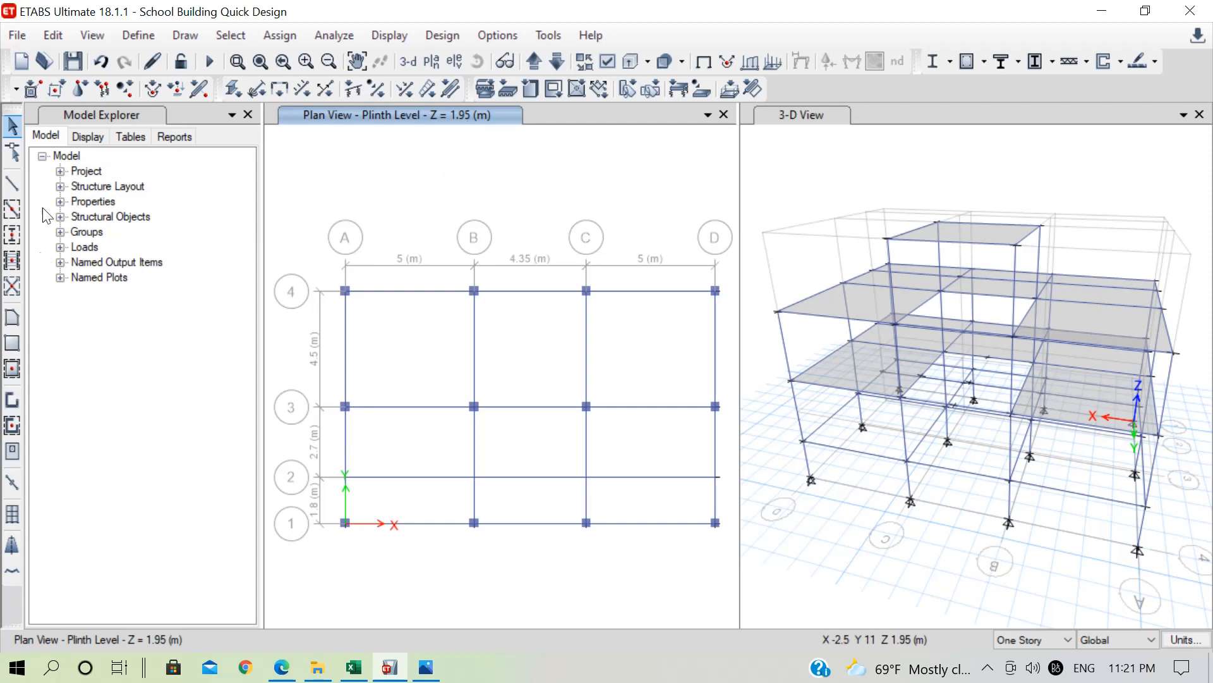
left_click(168, 37)
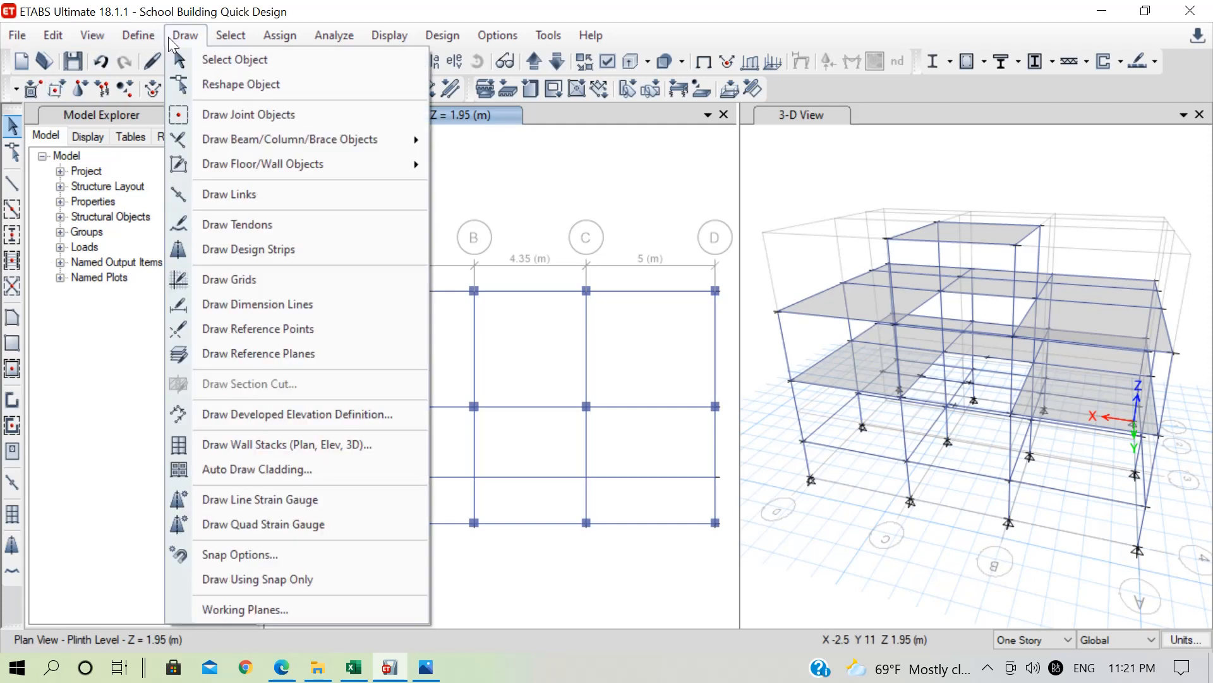
left_click(228, 116)
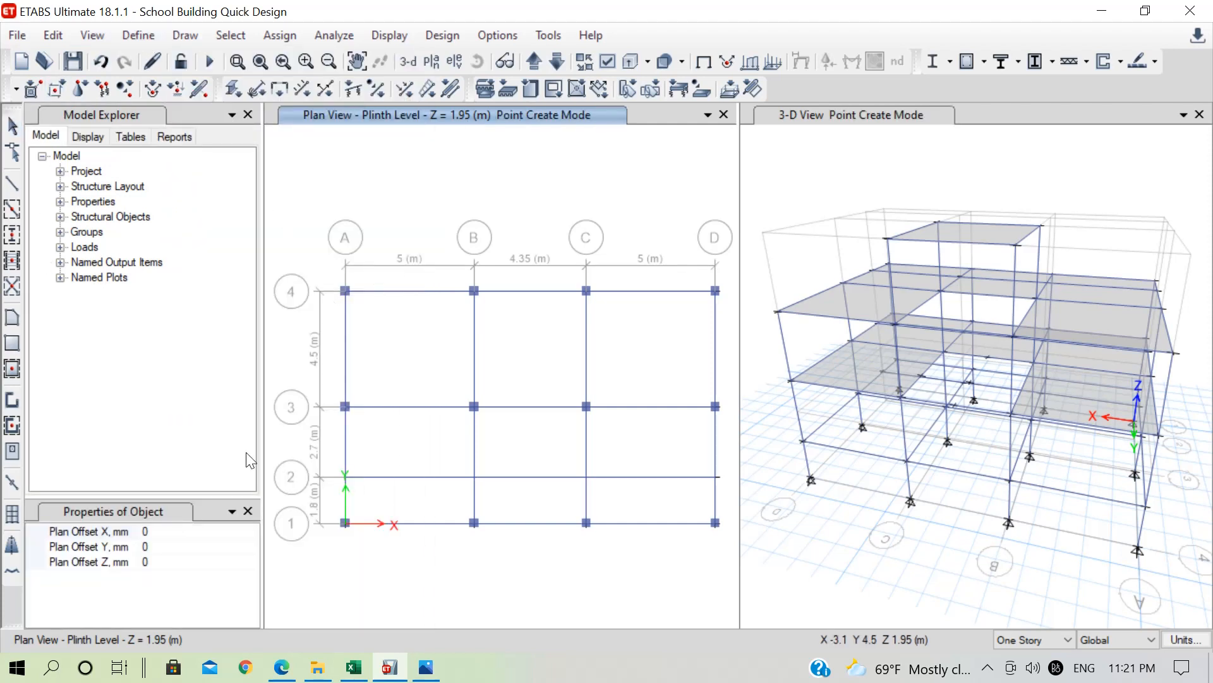
left_click(162, 530)
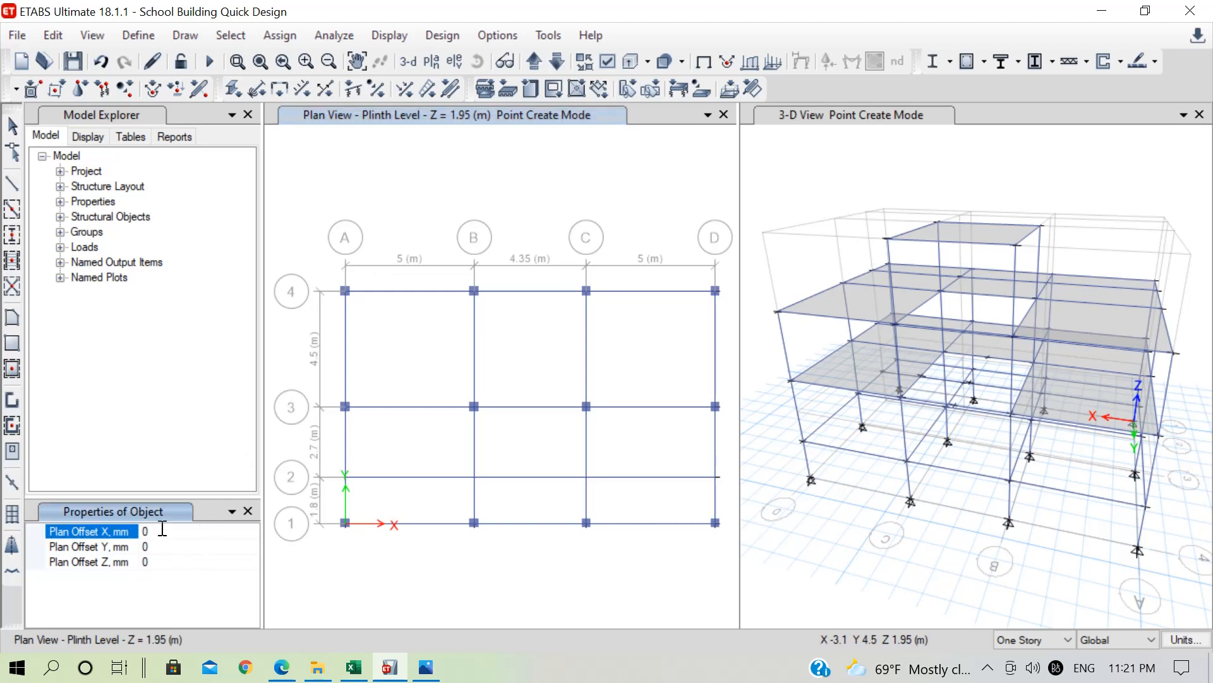
left_click_drag(162, 528, 136, 526)
left_click(157, 547)
key("BackSpace")
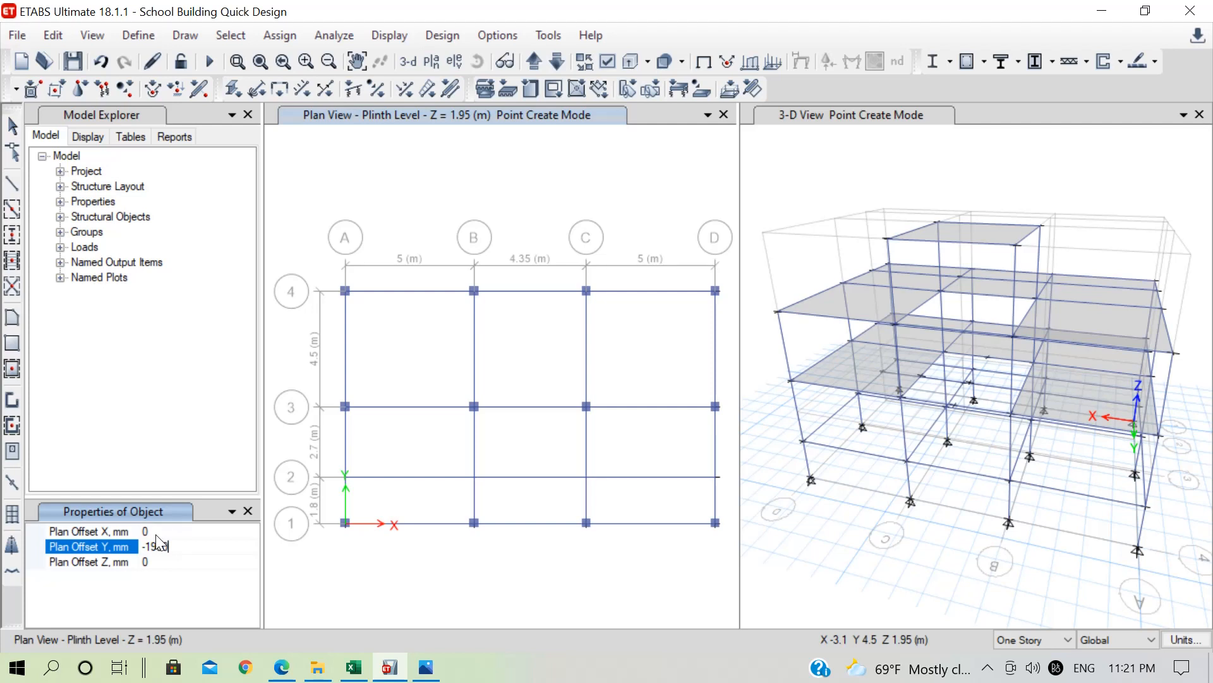
type("-1900")
left_click(474, 291)
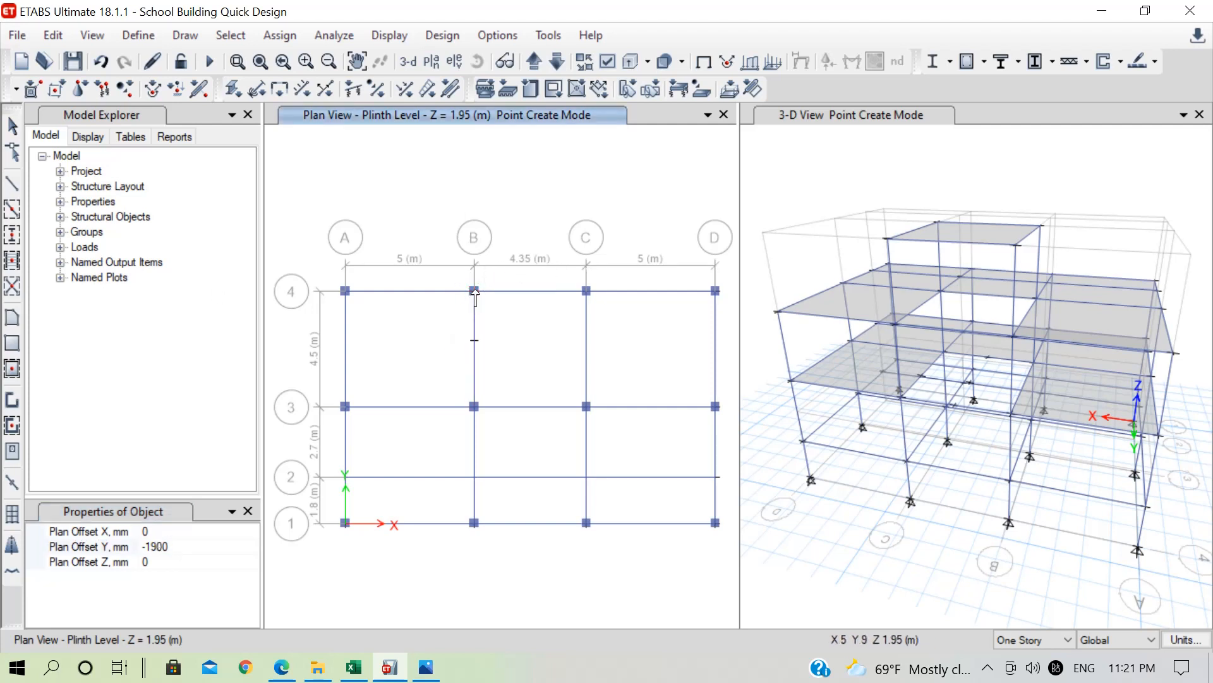
left_click(586, 291)
Step: On the Plinth Level plan, draw joints at Plan Offset X 2000 mm and Y 0 from column B-3 and the new joint on grid B
left_click(185, 548)
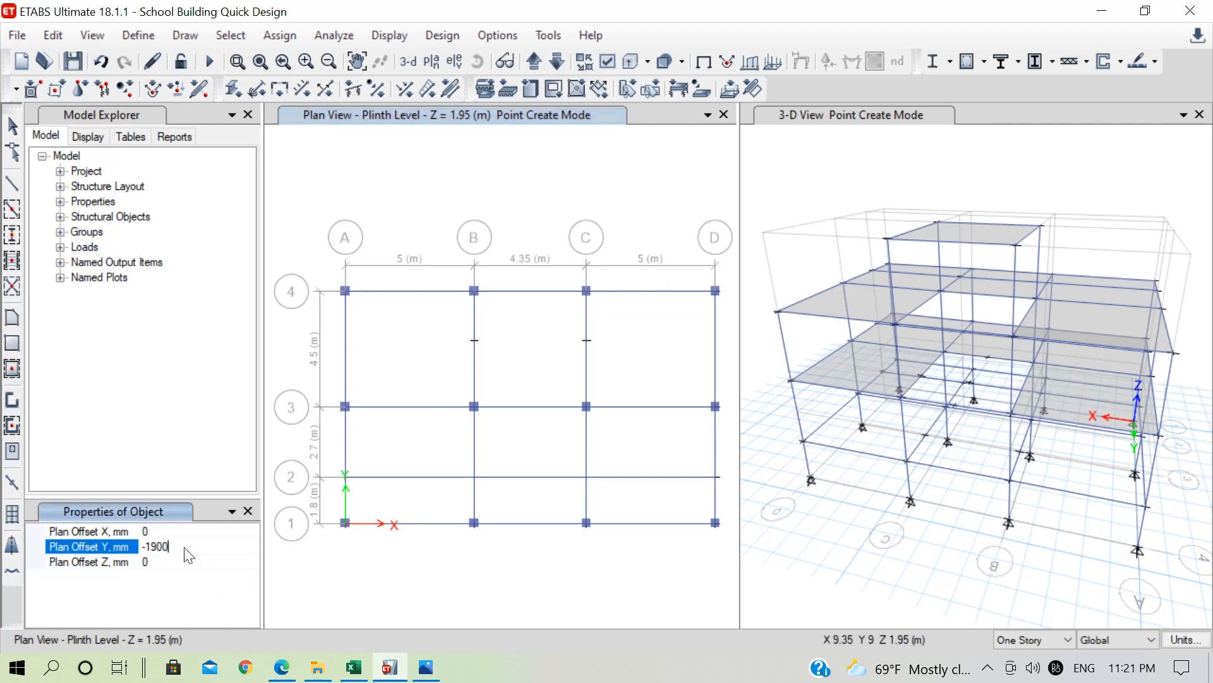
key("BackSpace")
key("BackSpace")
key("BackSpace")
key("BackSpace")
left_click(168, 532)
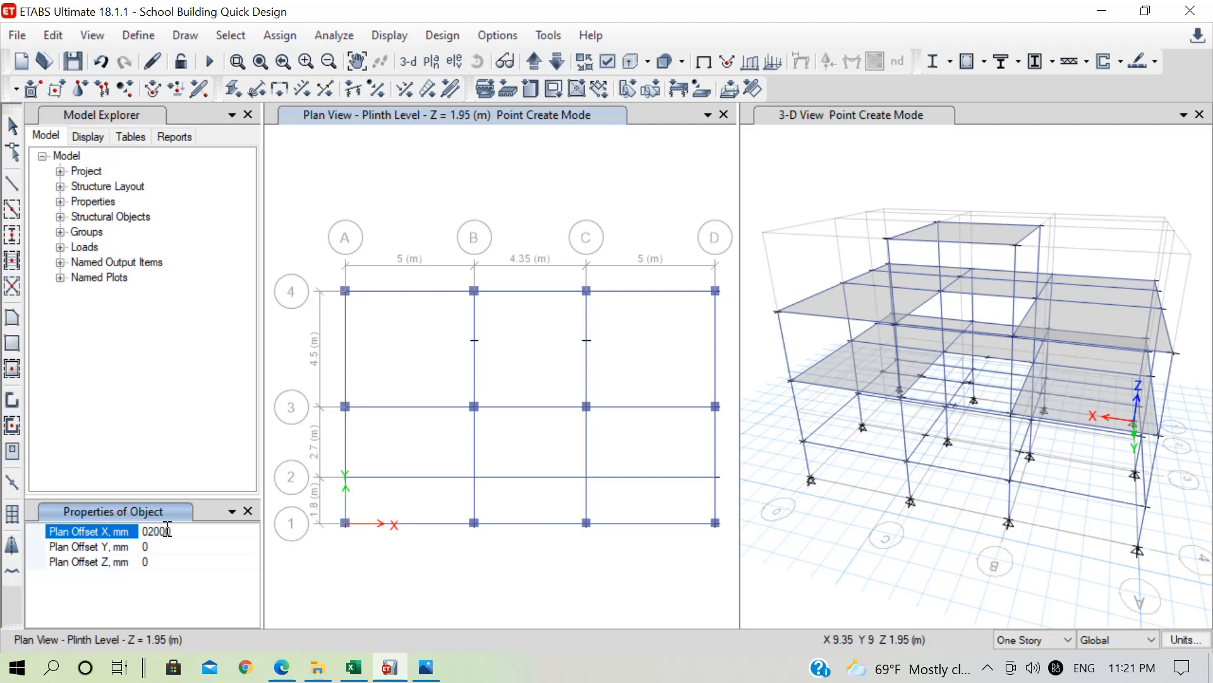
left_click(475, 408)
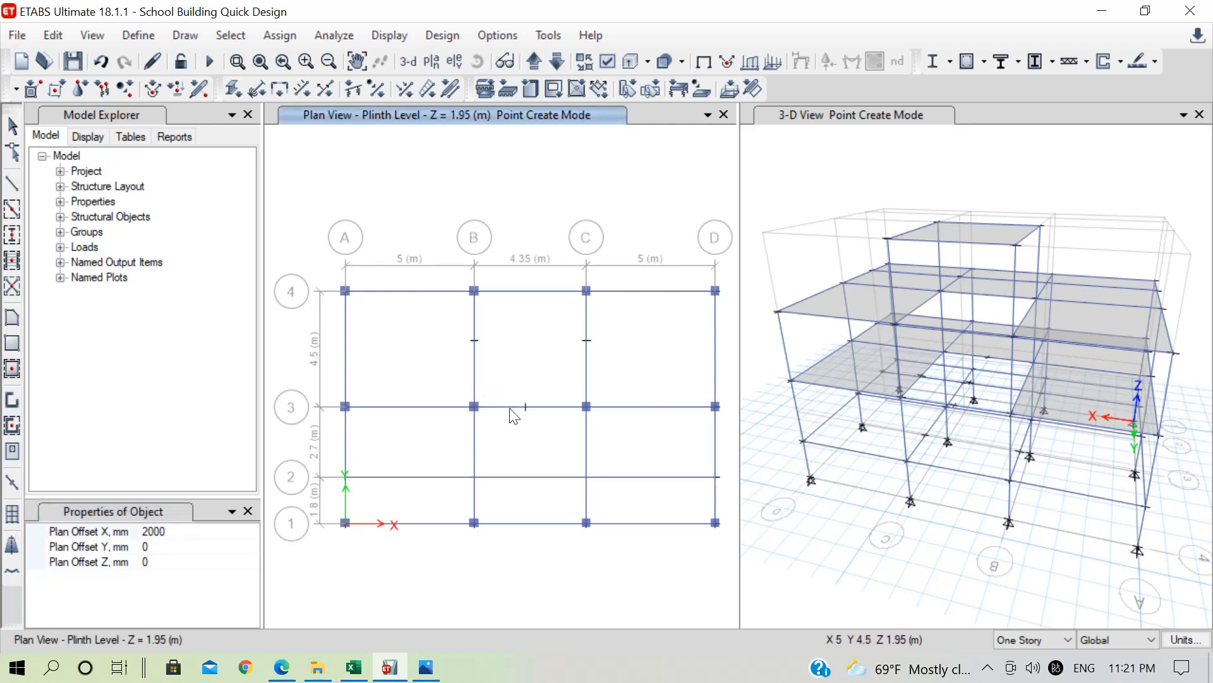
left_click(475, 340)
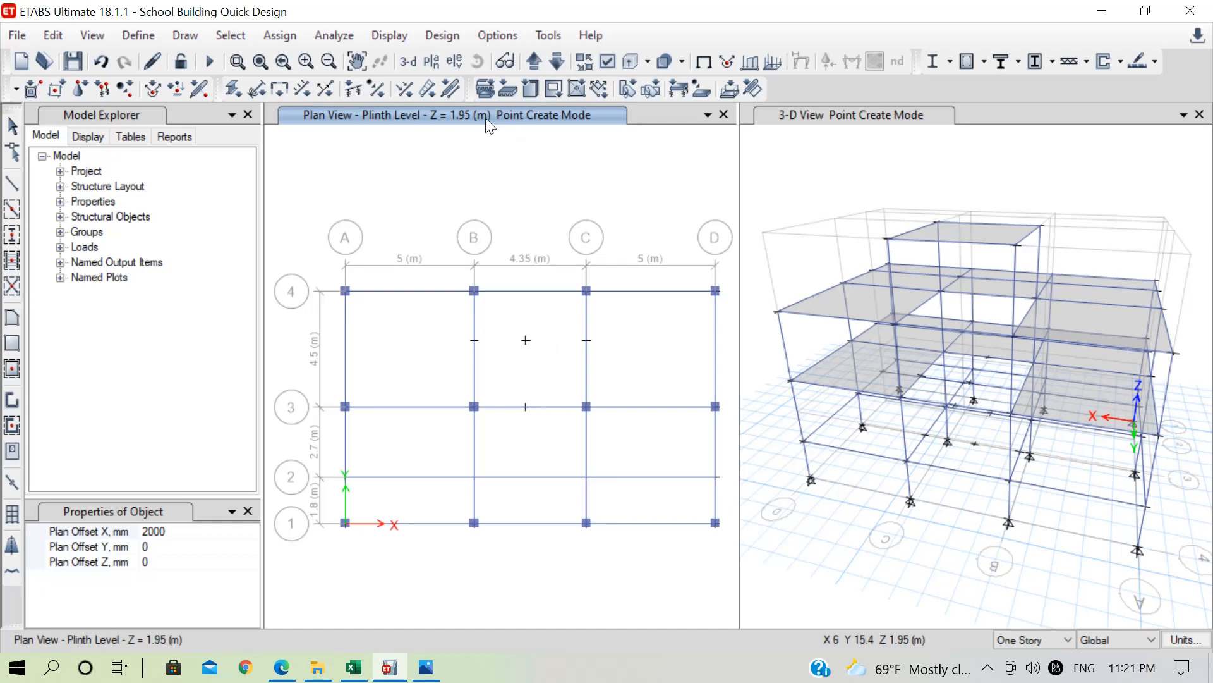
Step: On the Z 3.45 m reference plane, draw joints at Plan Offset X 0 and Y -1900 mm from columns B-4 and C-4
left_click(534, 62)
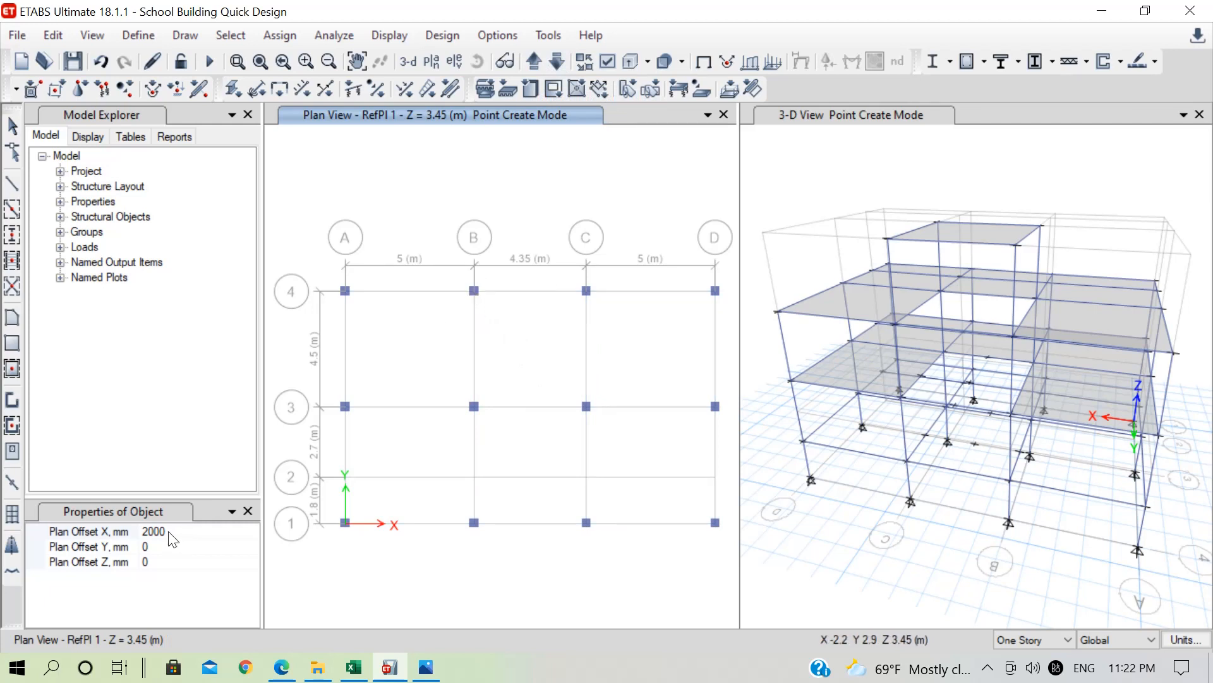
left_click(142, 531)
left_click(185, 546)
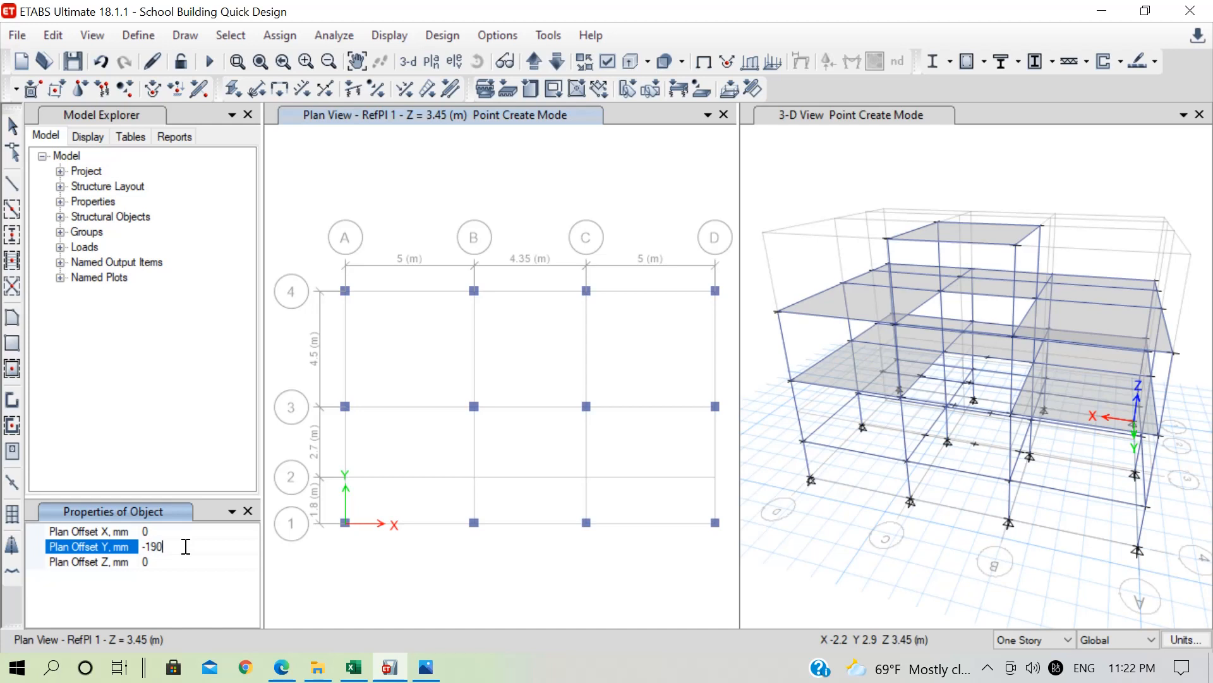
left_click(474, 291)
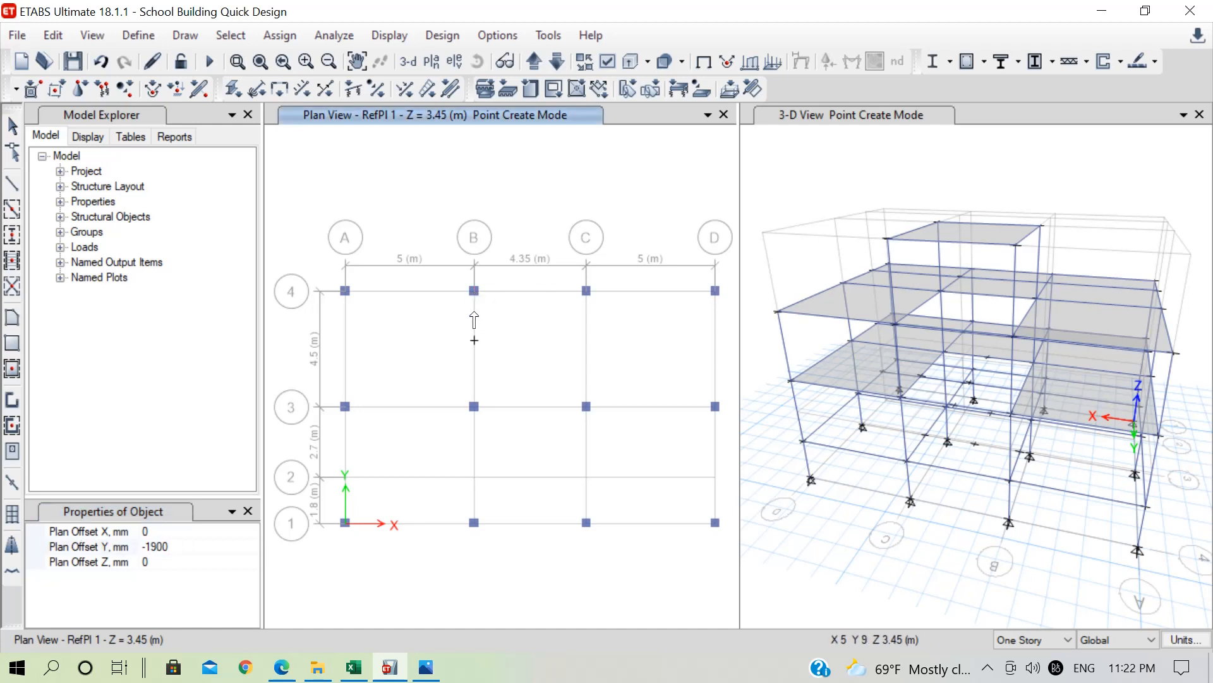
left_click(587, 290)
Step: On the Z 3.45 m reference plane, draw a joint at Plan Offset X 2000 mm and Y 0 from the grid B joint
left_click(195, 546)
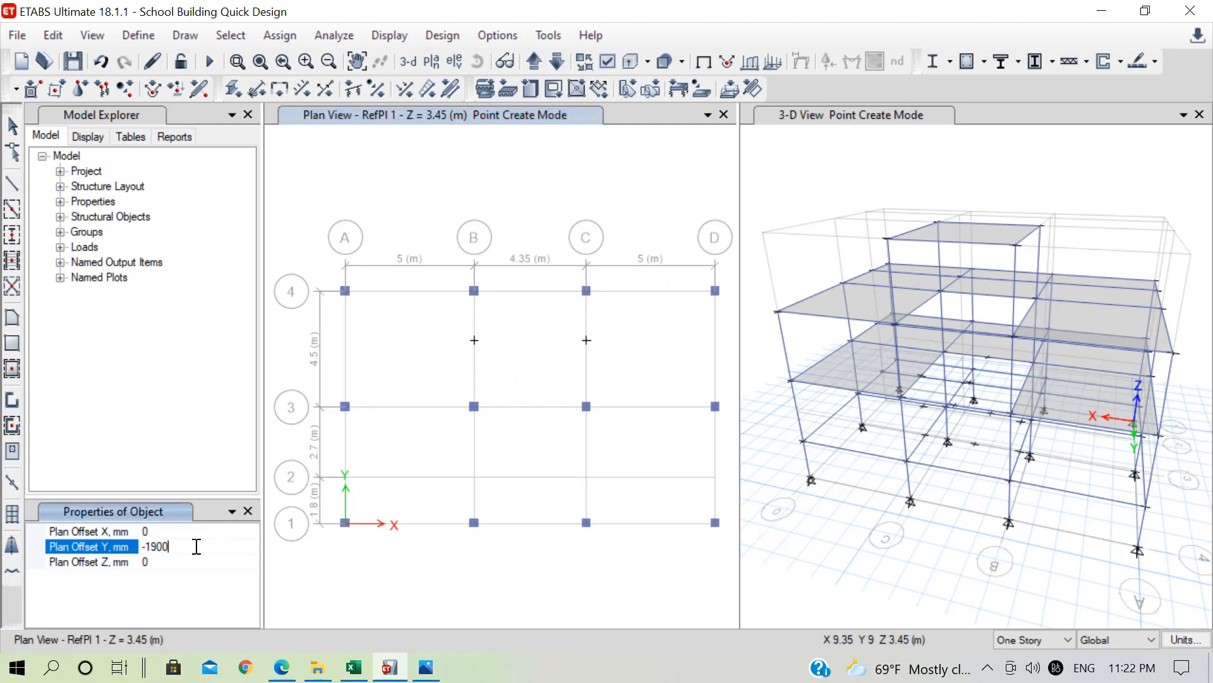
left_click_drag(195, 547, 67, 535)
key("BackSpace")
left_click(155, 529)
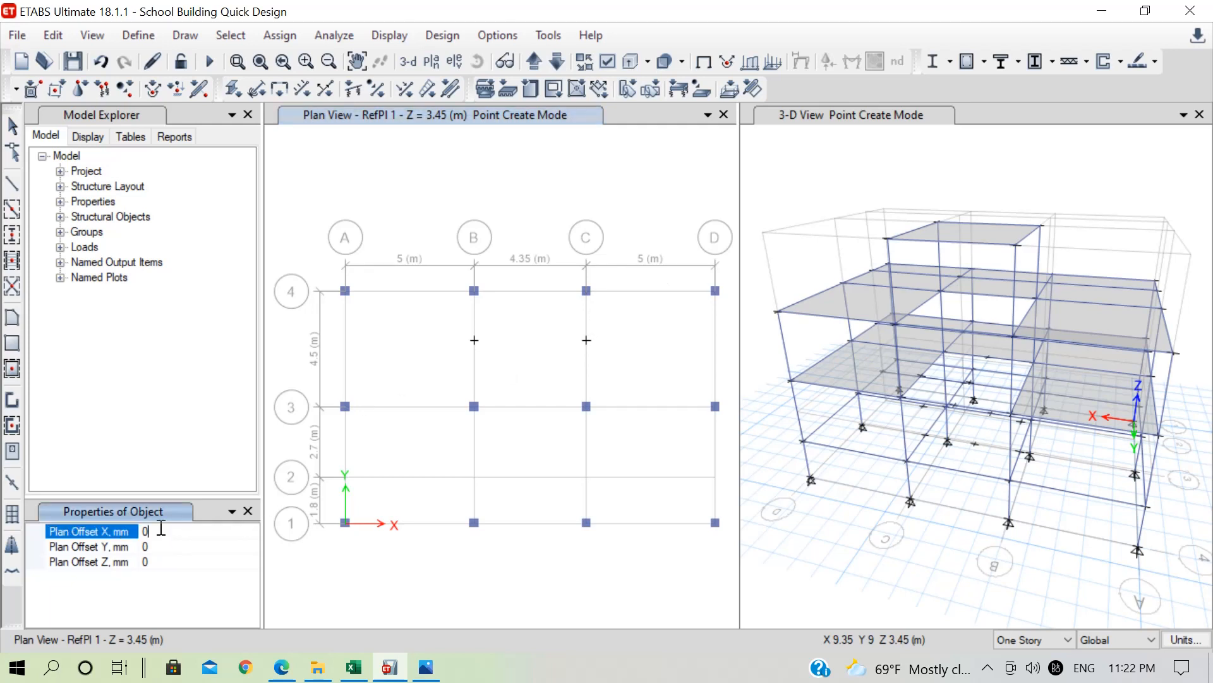
type("2000")
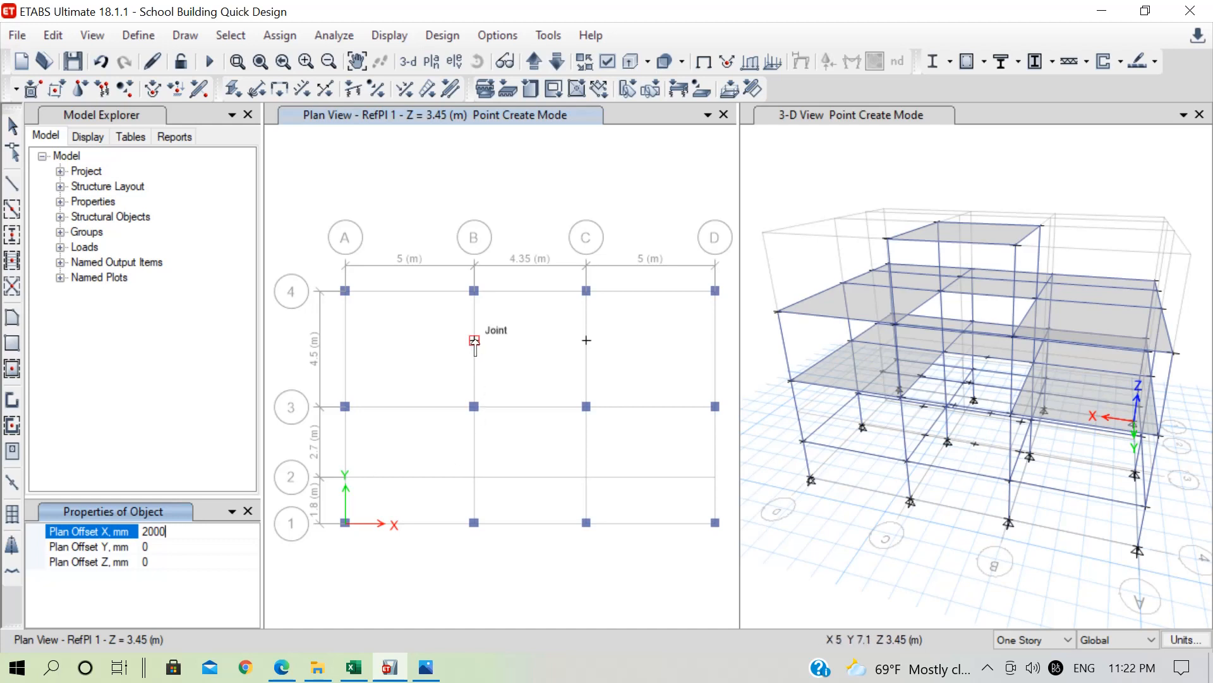
left_click(475, 341)
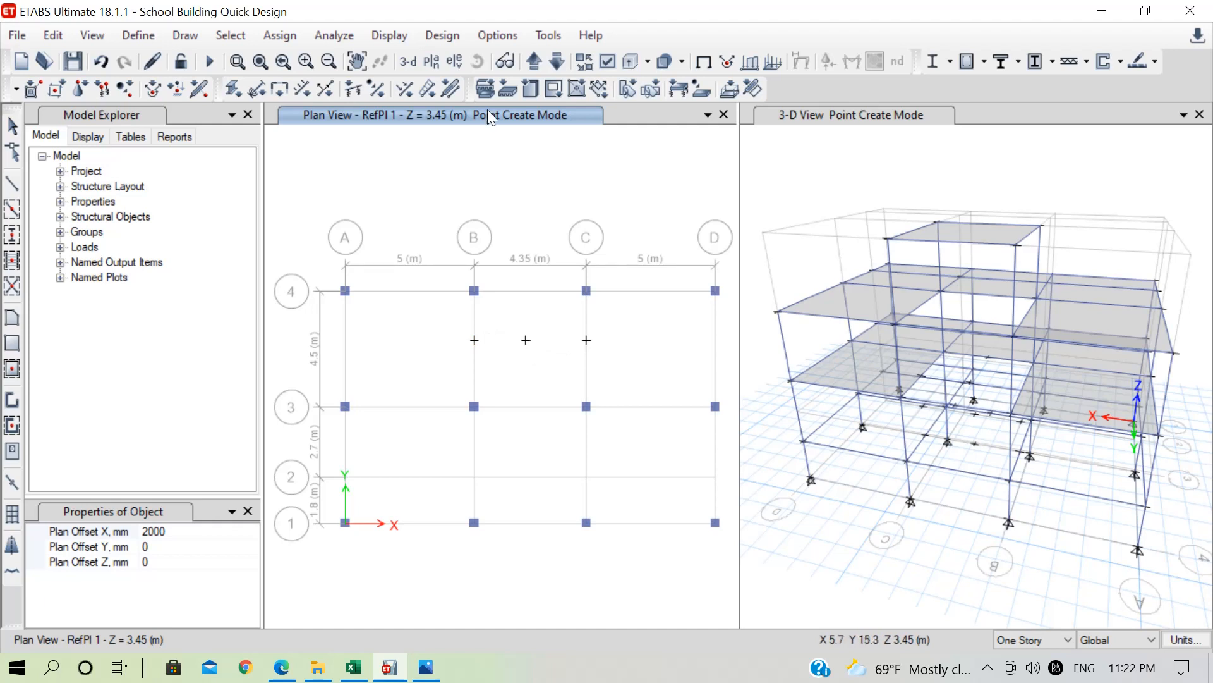
Step: On the GFSlab plan, delete the two closely spaced joints in the middle of the stair opening between grids B and C
left_click(537, 64)
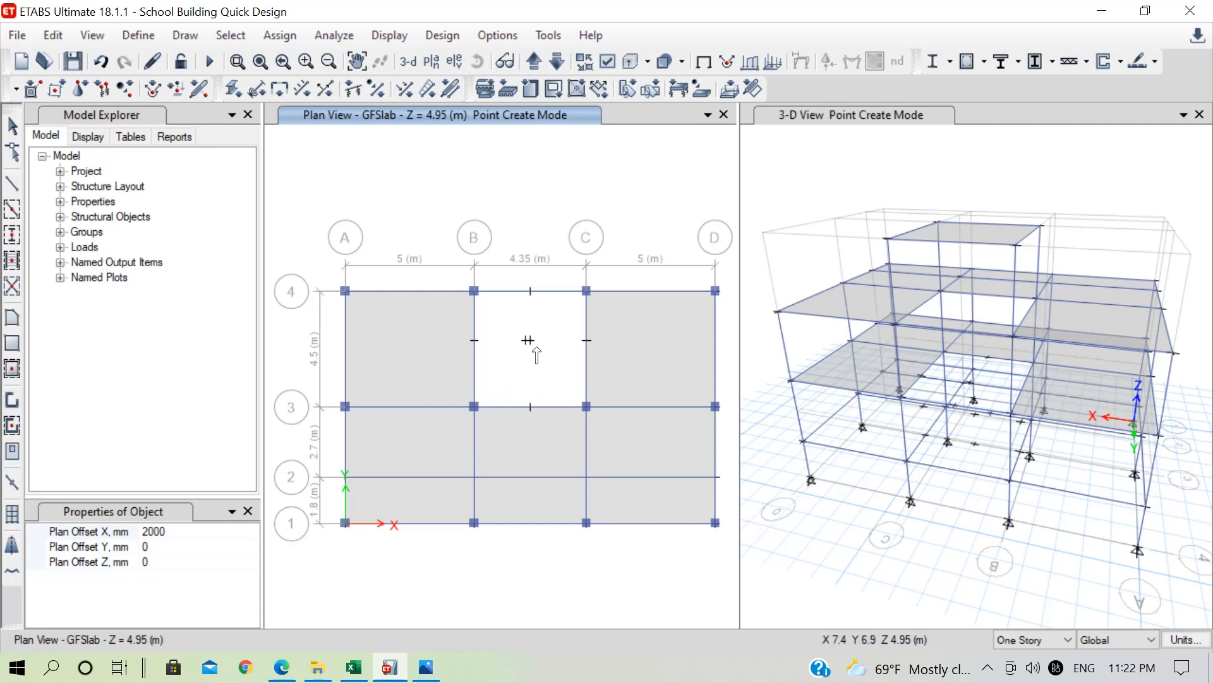
scroll(536, 358, "up", 3)
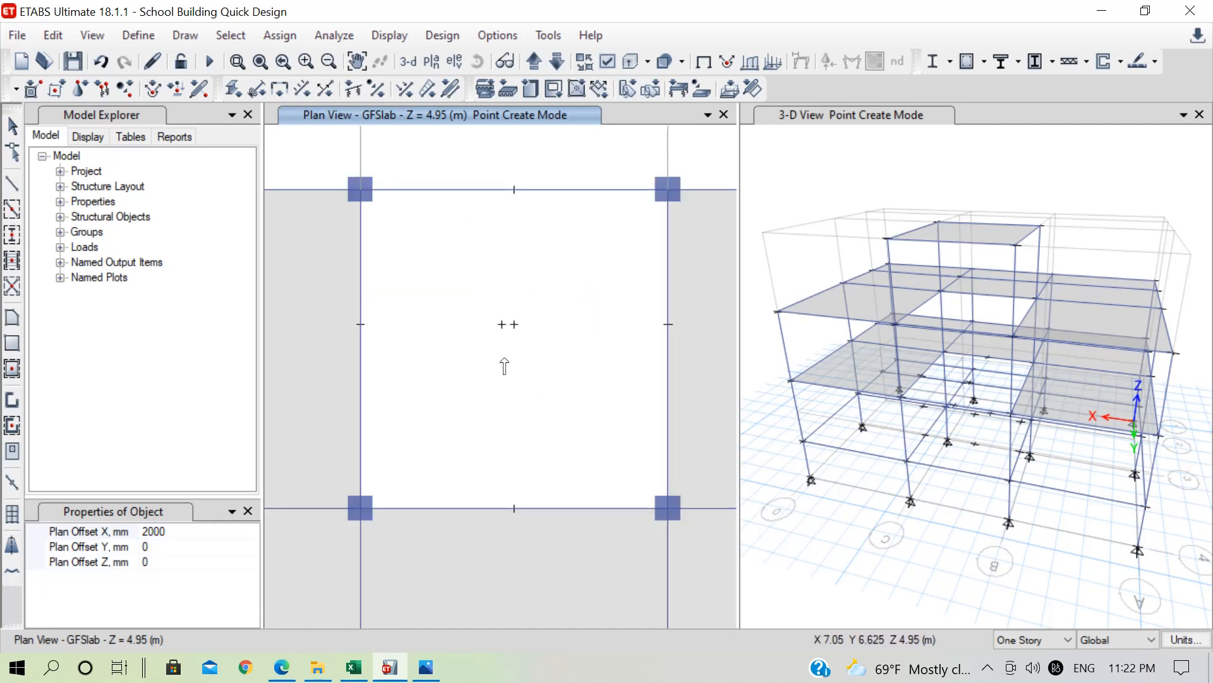
key("Escape")
left_click_drag(541, 340, 480, 309)
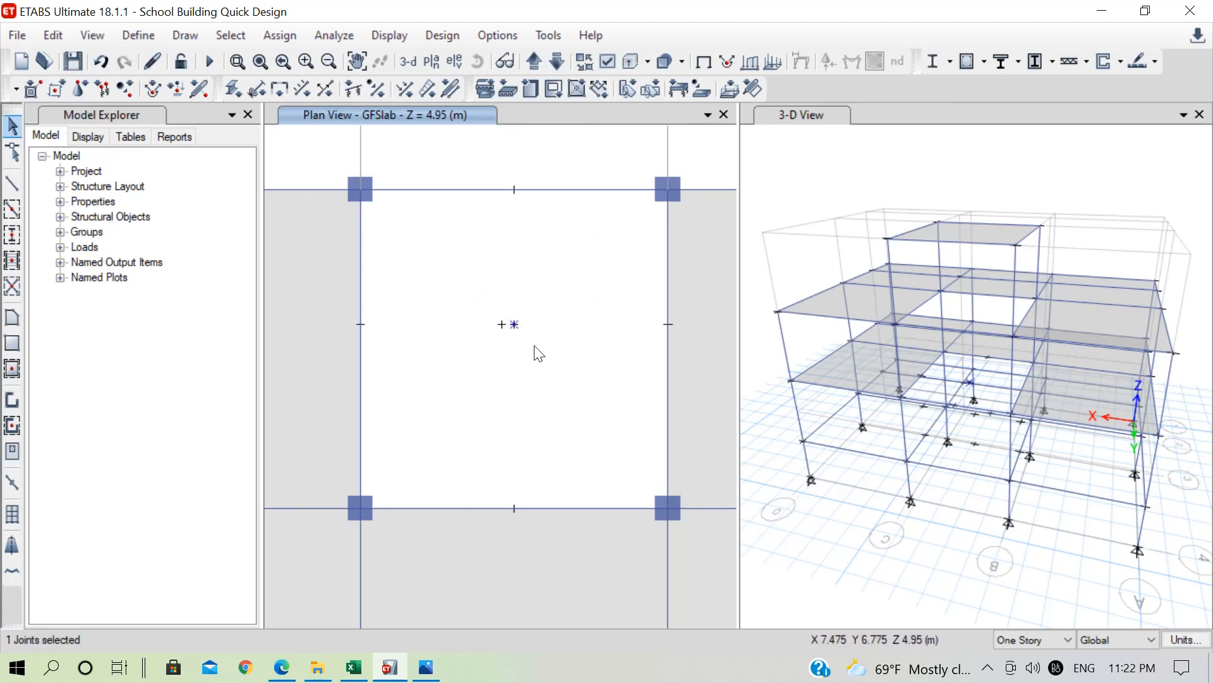
key("Delete")
scroll(552, 347, "down", 3)
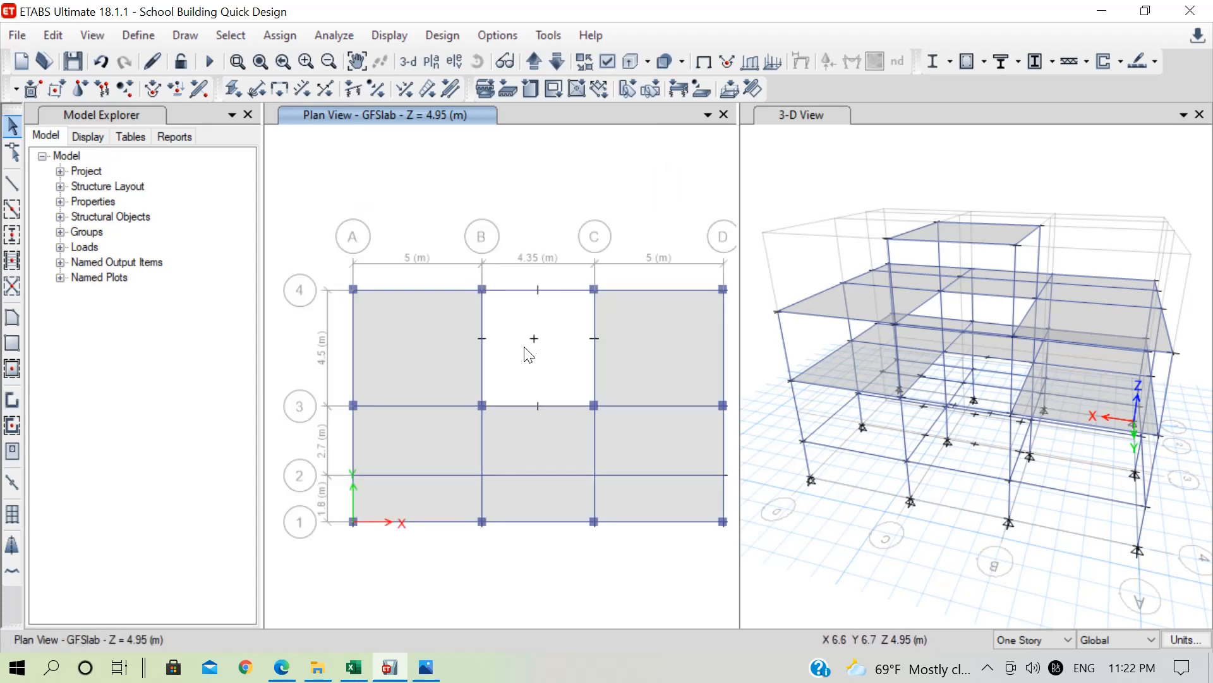
left_click(534, 339)
key("Delete")
left_click(184, 36)
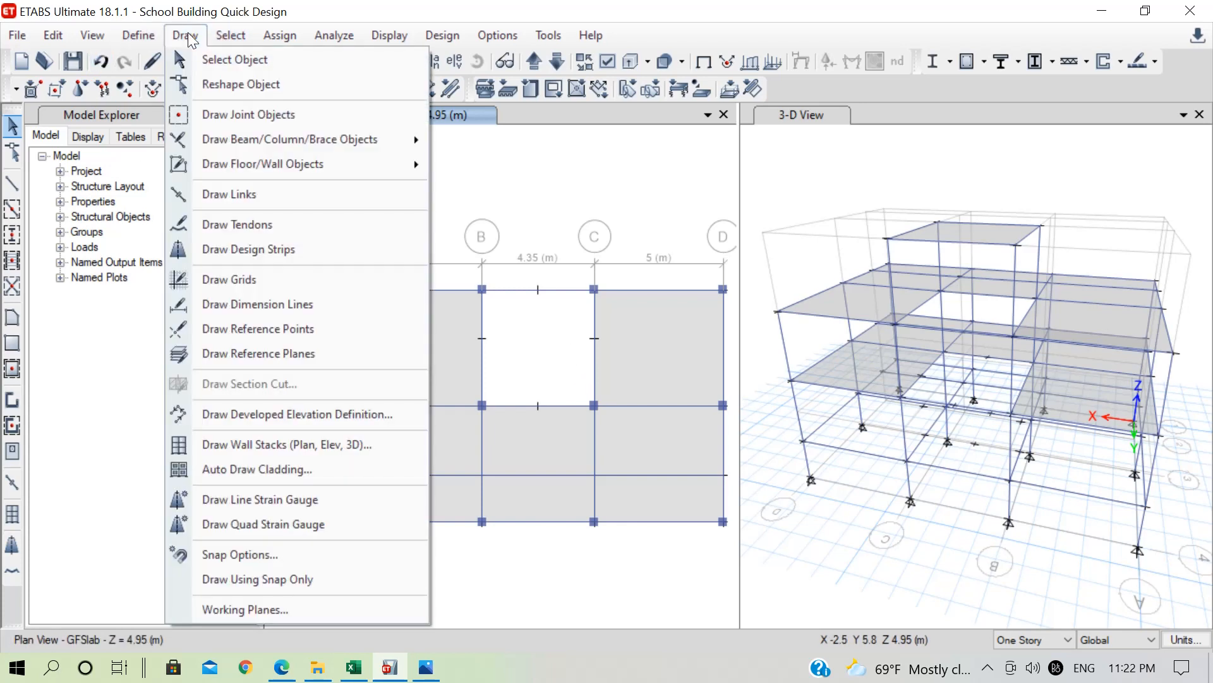
left_click(234, 115)
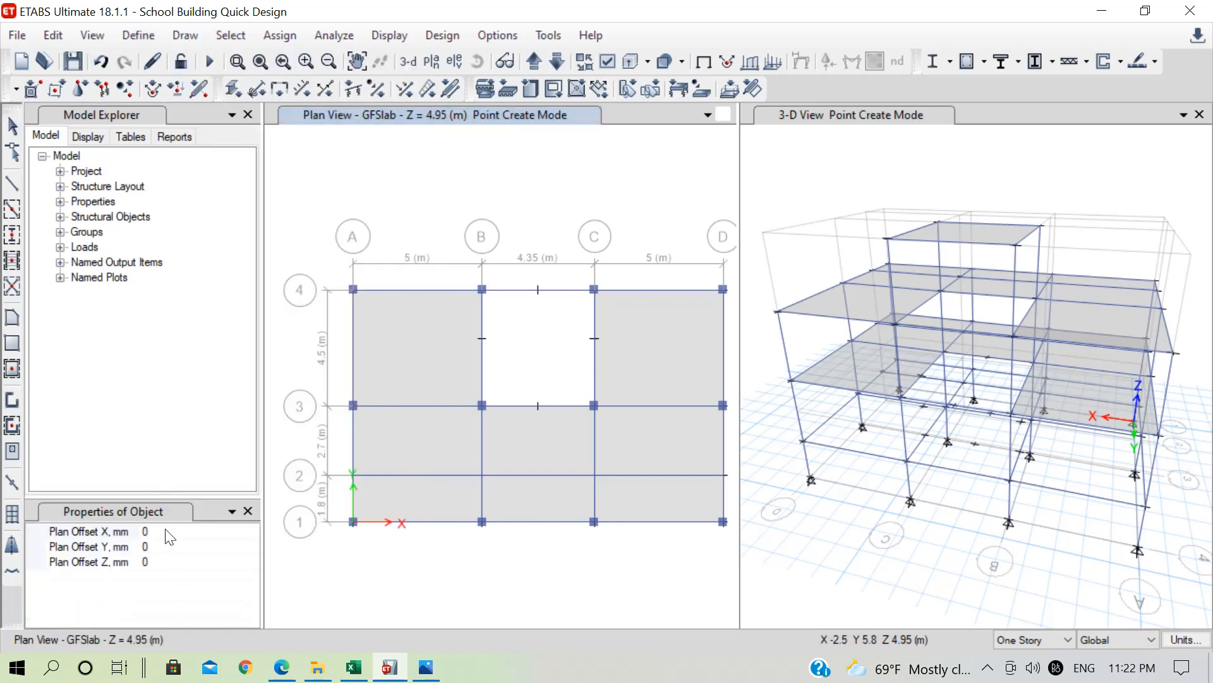
left_click(167, 529)
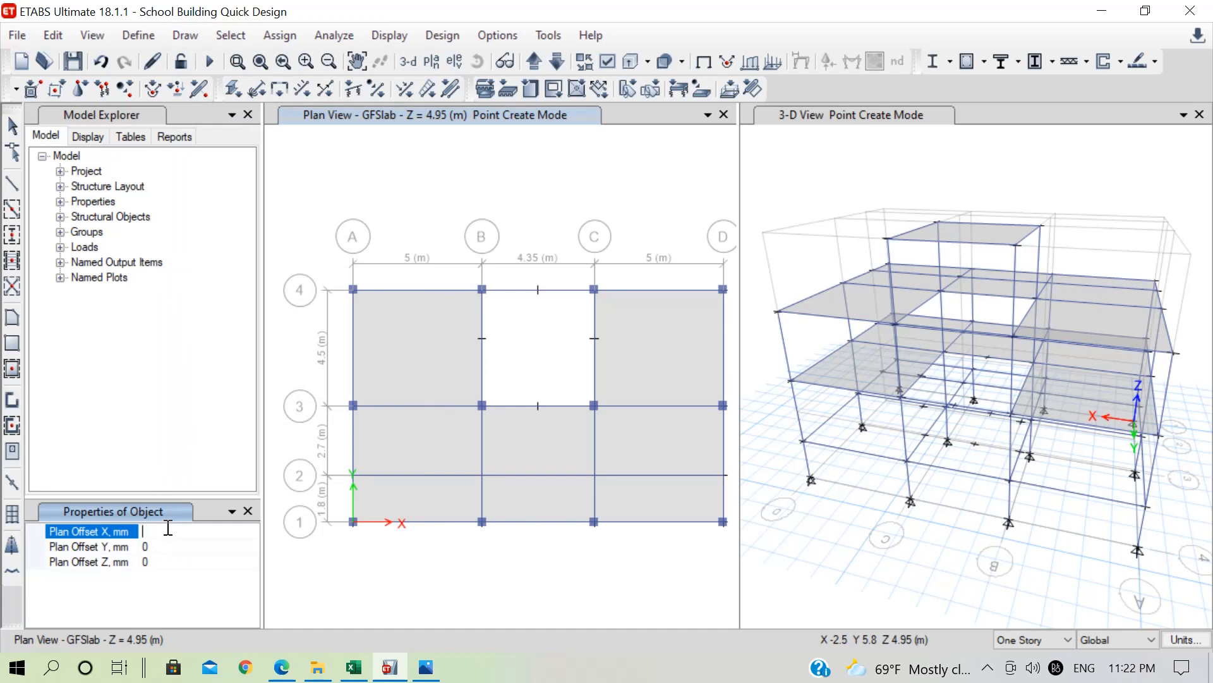
left_click(534, 70)
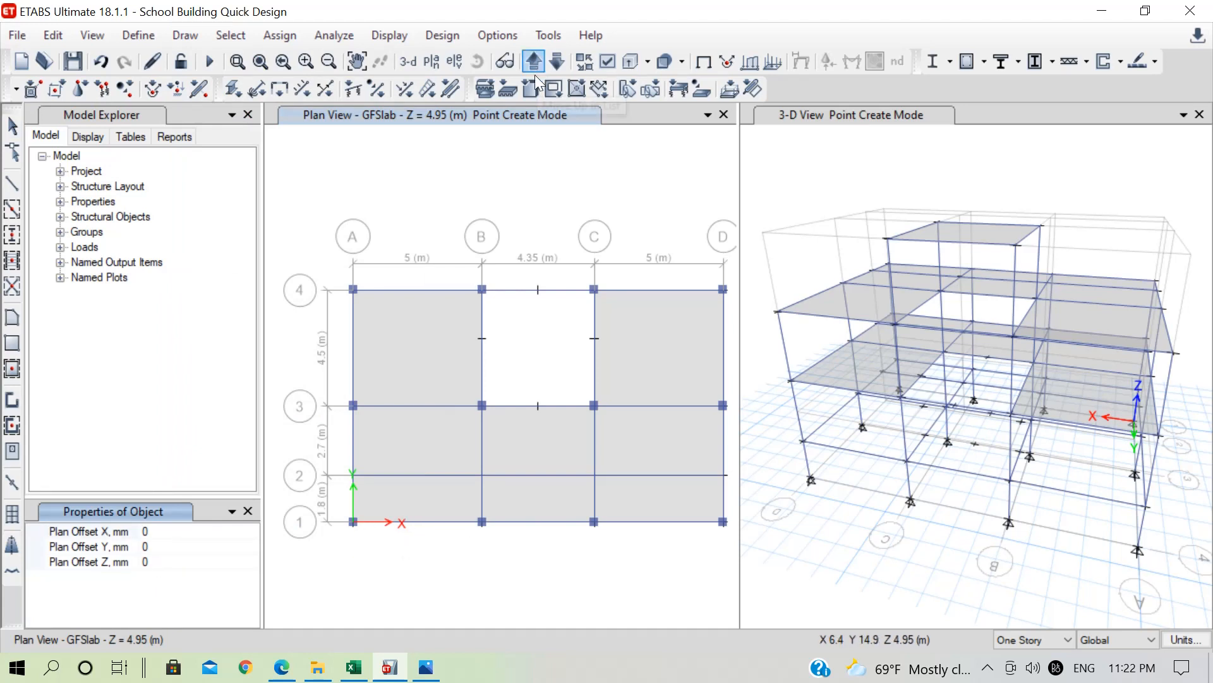
Step: On the Plinth Level plan, delete the intermediate joint inside bay B-C and the one on grid 3 between B and C
left_click(555, 61)
left_click(555, 60)
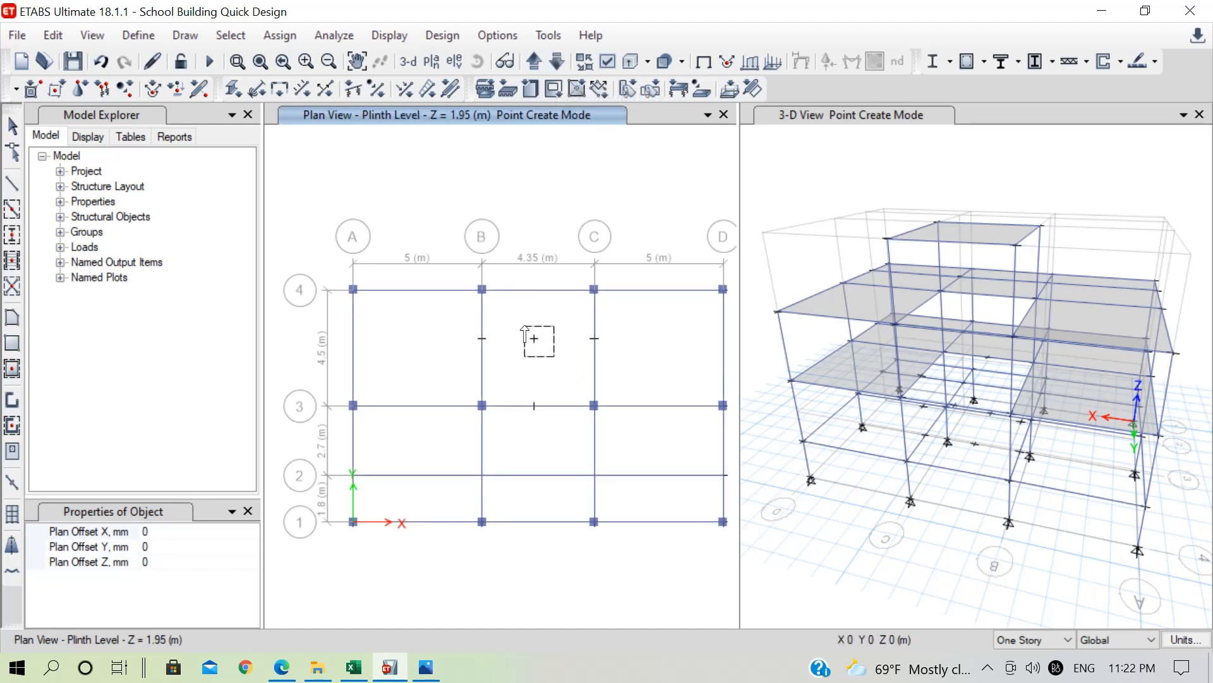
key("Escape")
left_click_drag(548, 362, 514, 308)
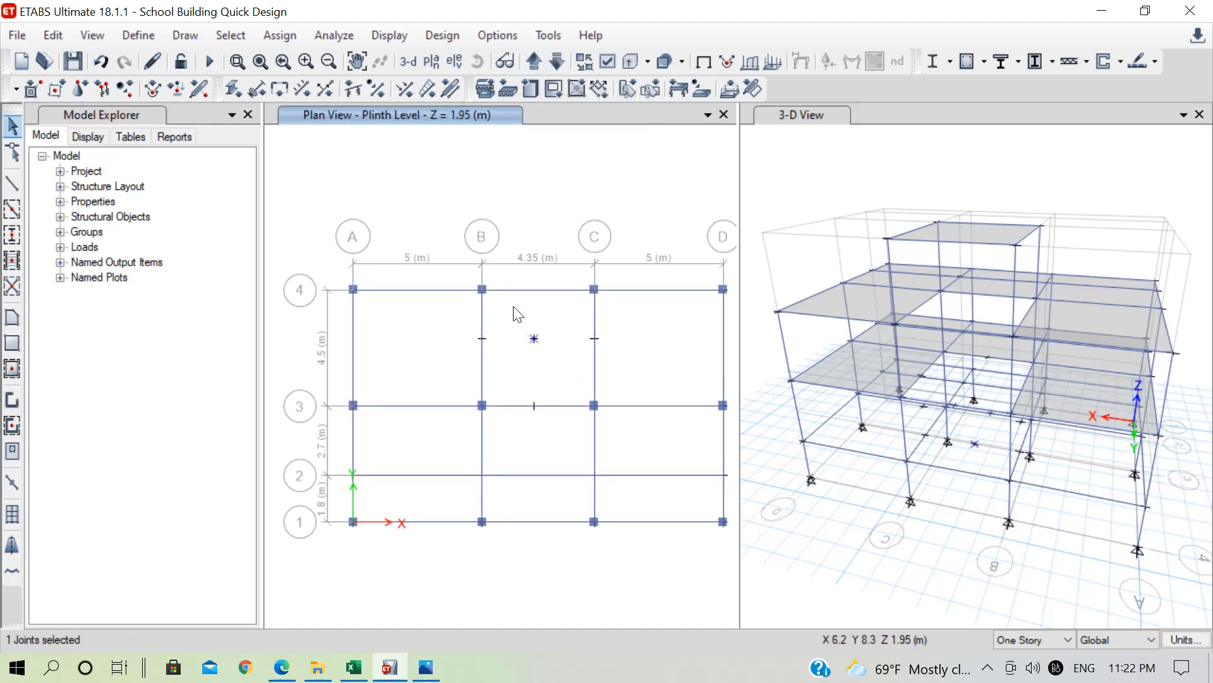
left_click(535, 405)
key("Delete")
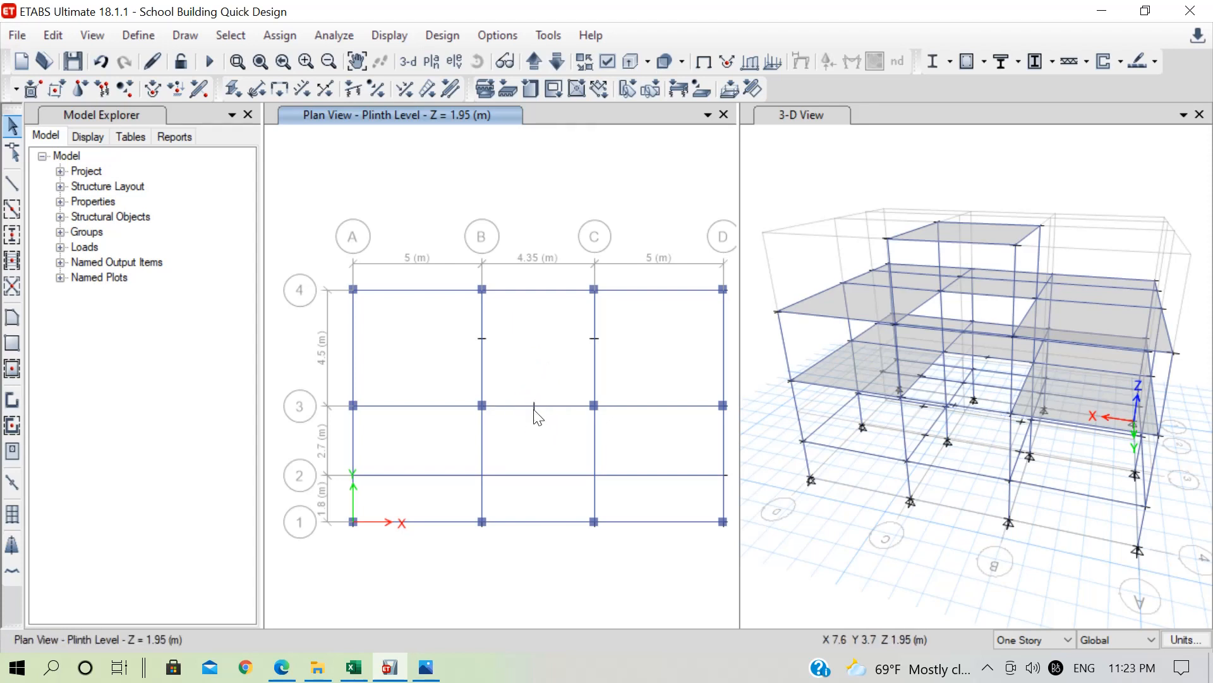
left_click(534, 407)
key("Delete")
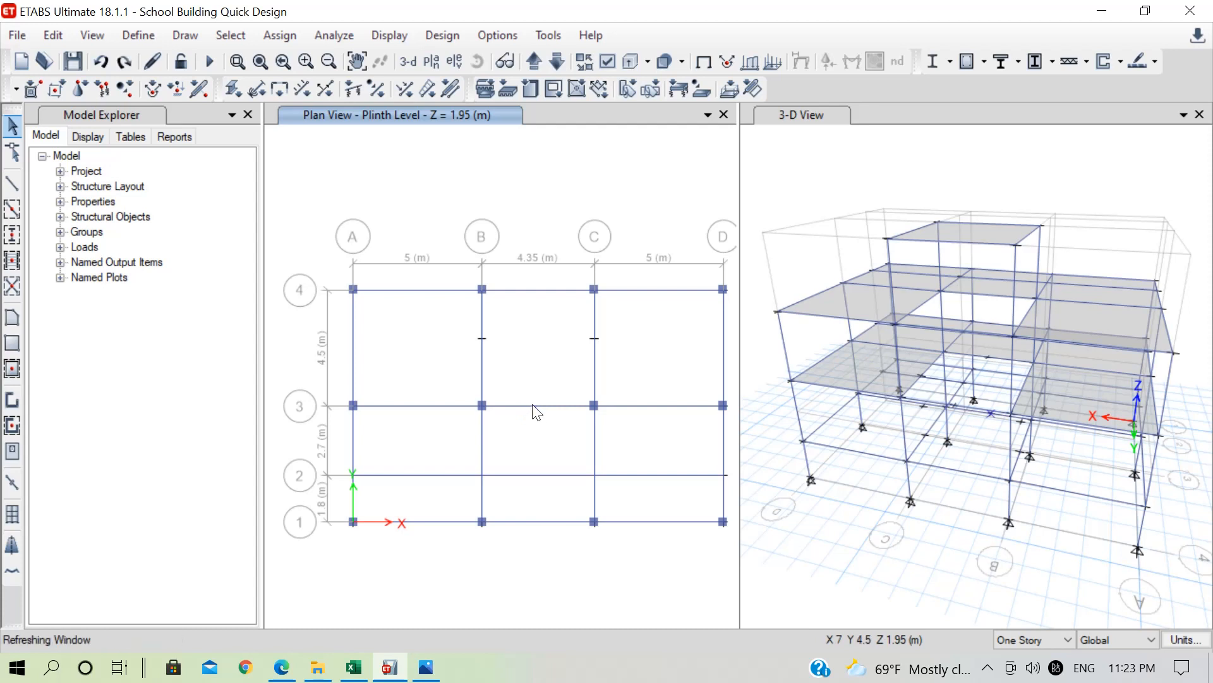
Step: On the Plinth Level plan, draw joints at Plan Offset X 2175 mm and Y 0 from the grid B joint and column B-3
left_click(557, 61)
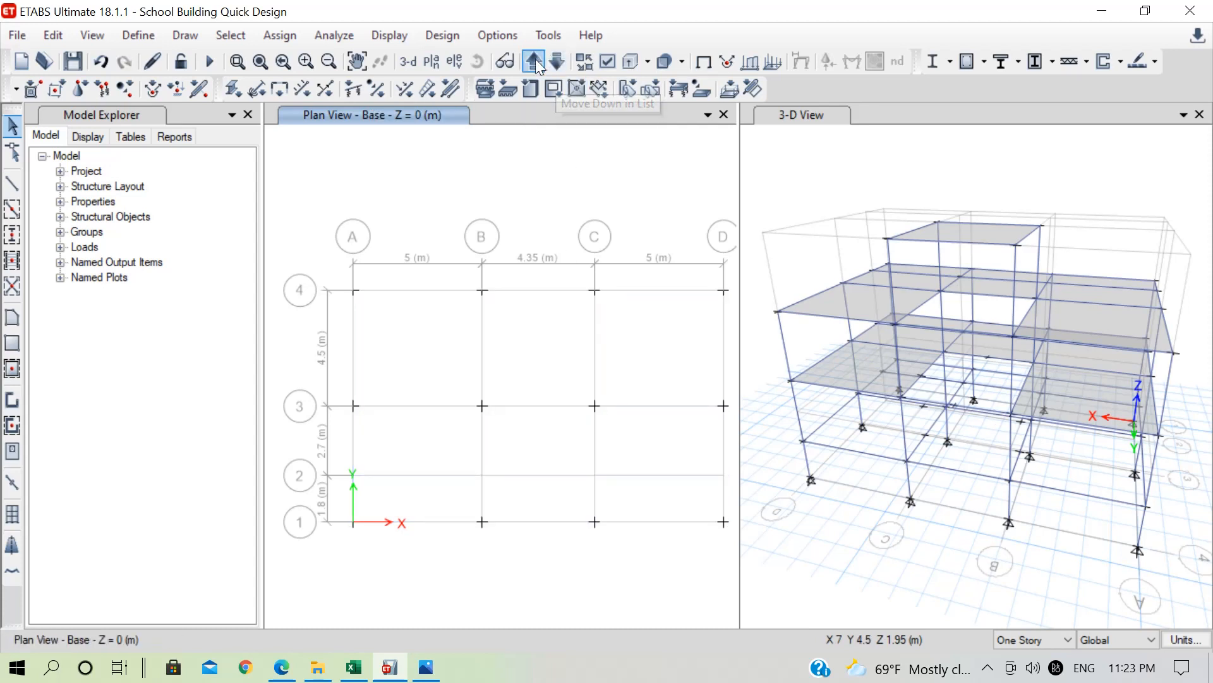
left_click(534, 62)
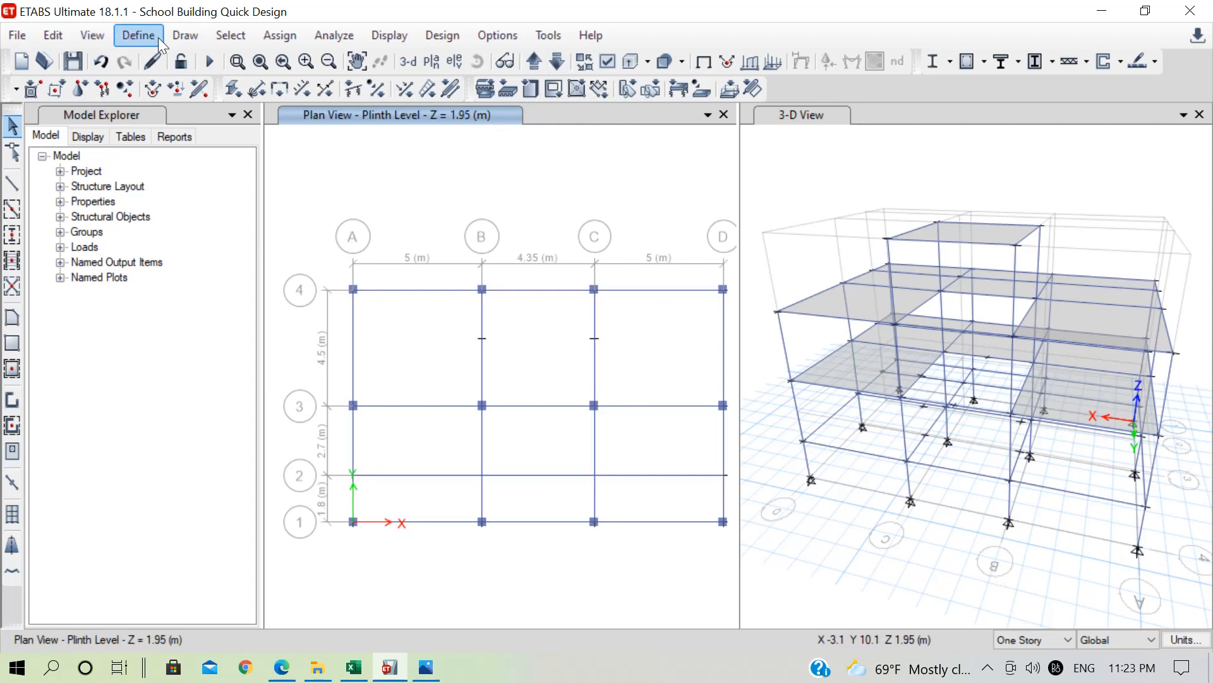
left_click(184, 36)
left_click(259, 114)
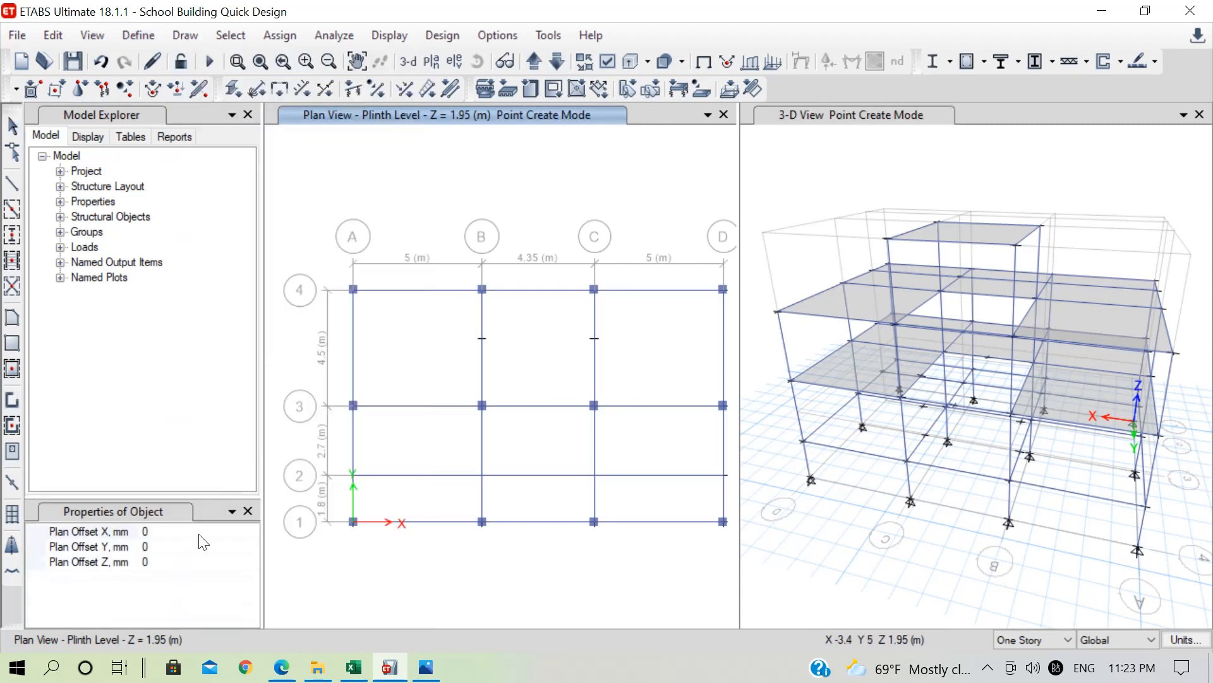
left_click(168, 531)
type("2")
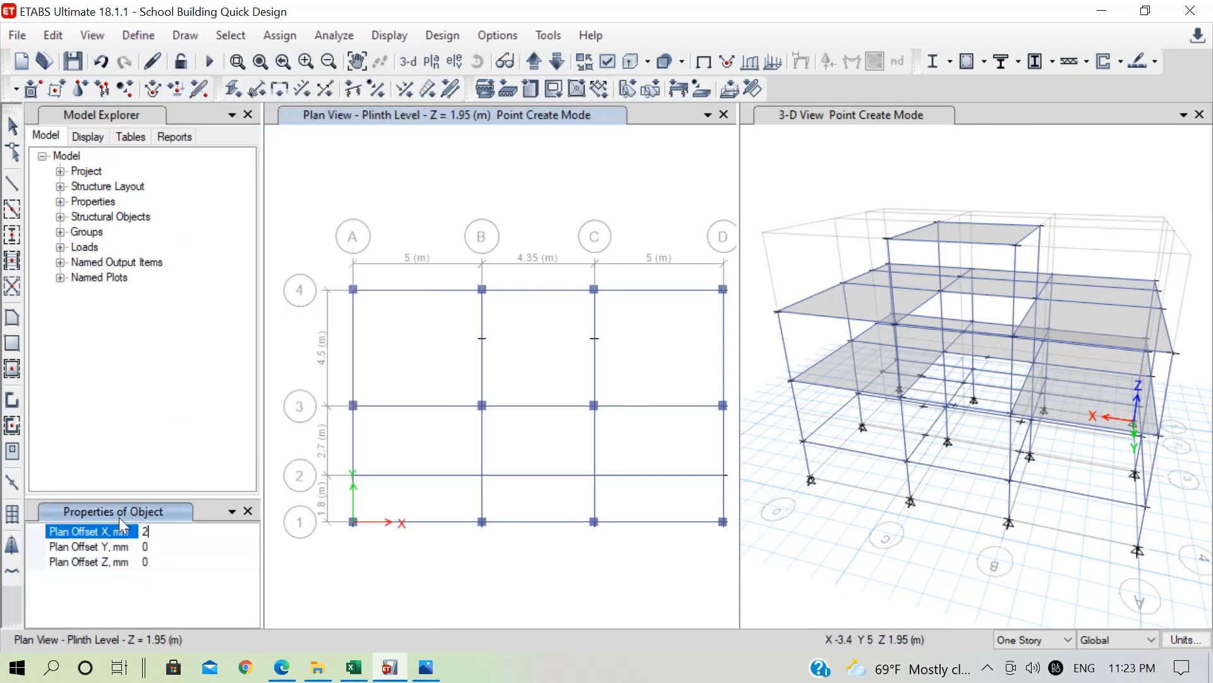
type("175")
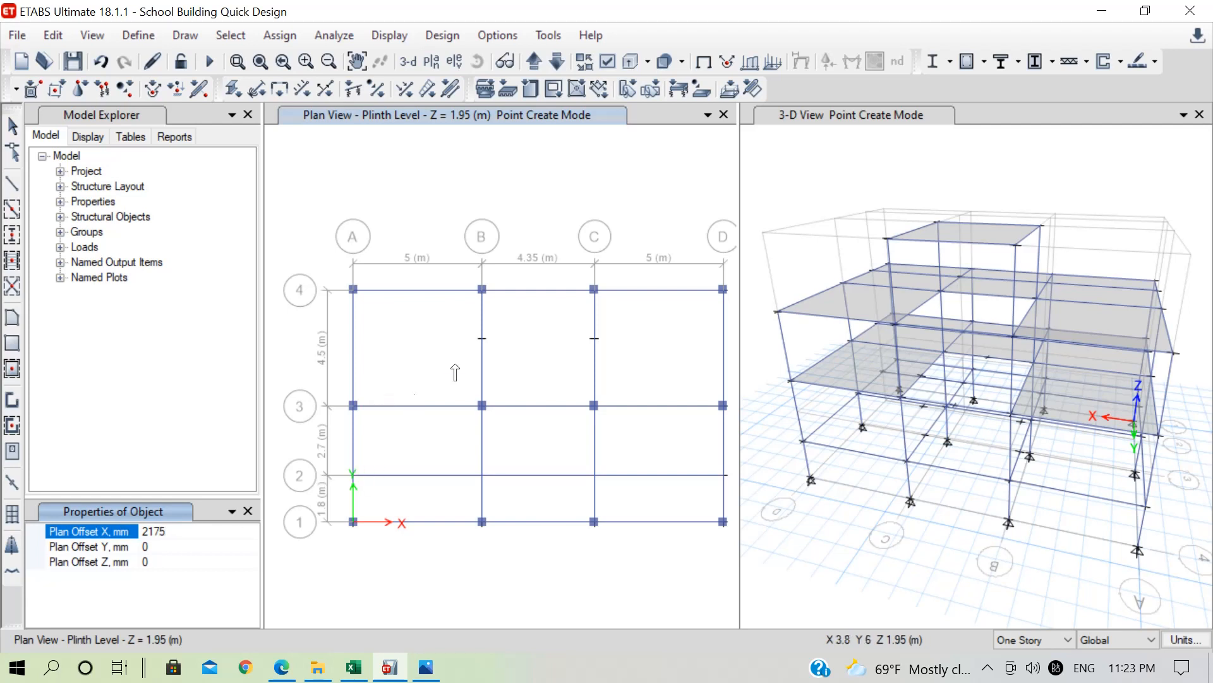
left_click(482, 339)
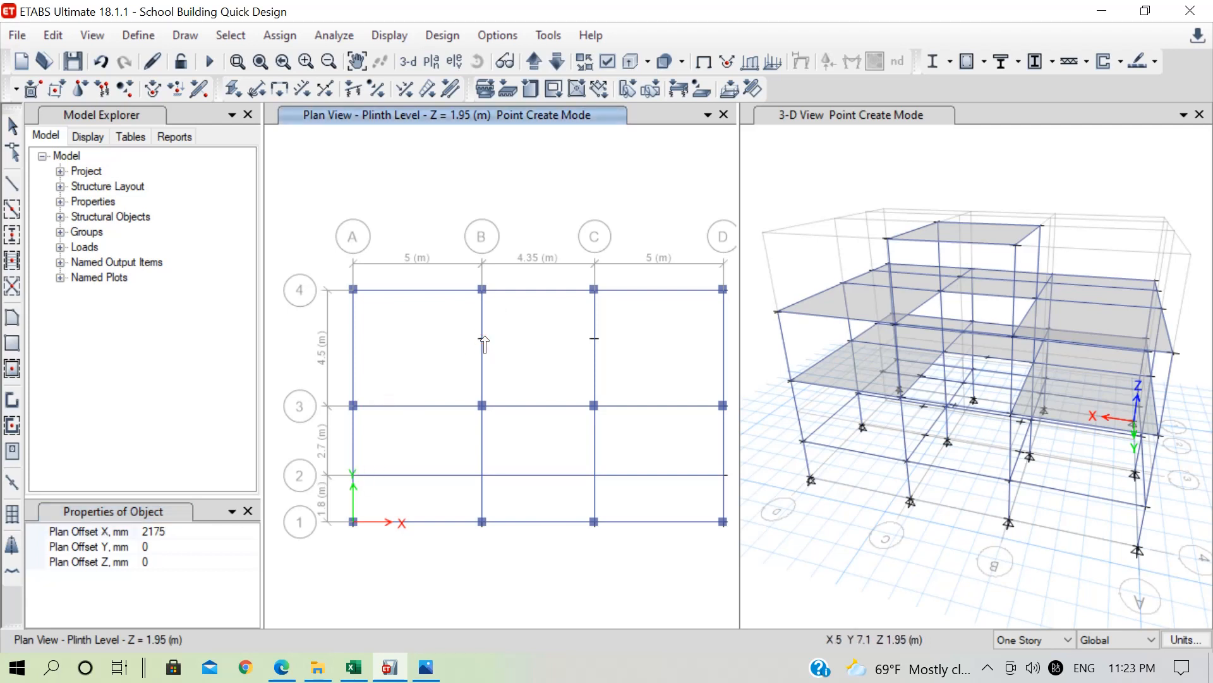
left_click(482, 405)
Step: On the Z 3.45 m reference plane, draw joints at Plan Offset X 2175 mm from the grid B joint and column B-3
left_click(535, 61)
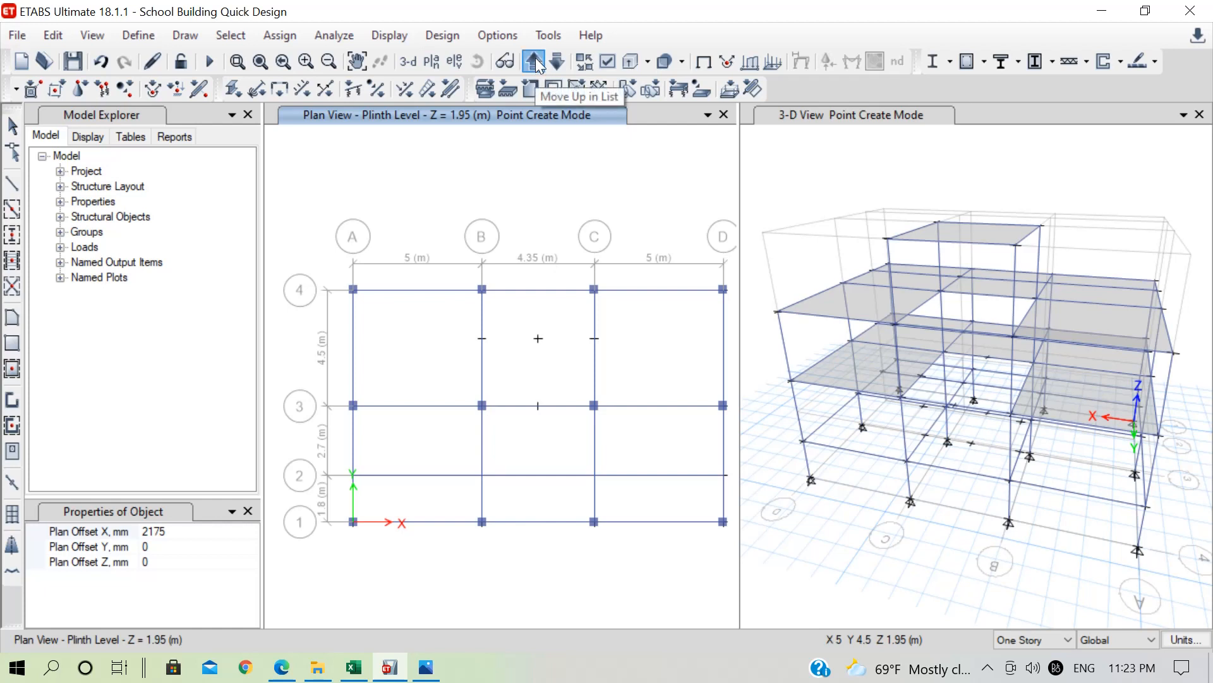
left_click(483, 340)
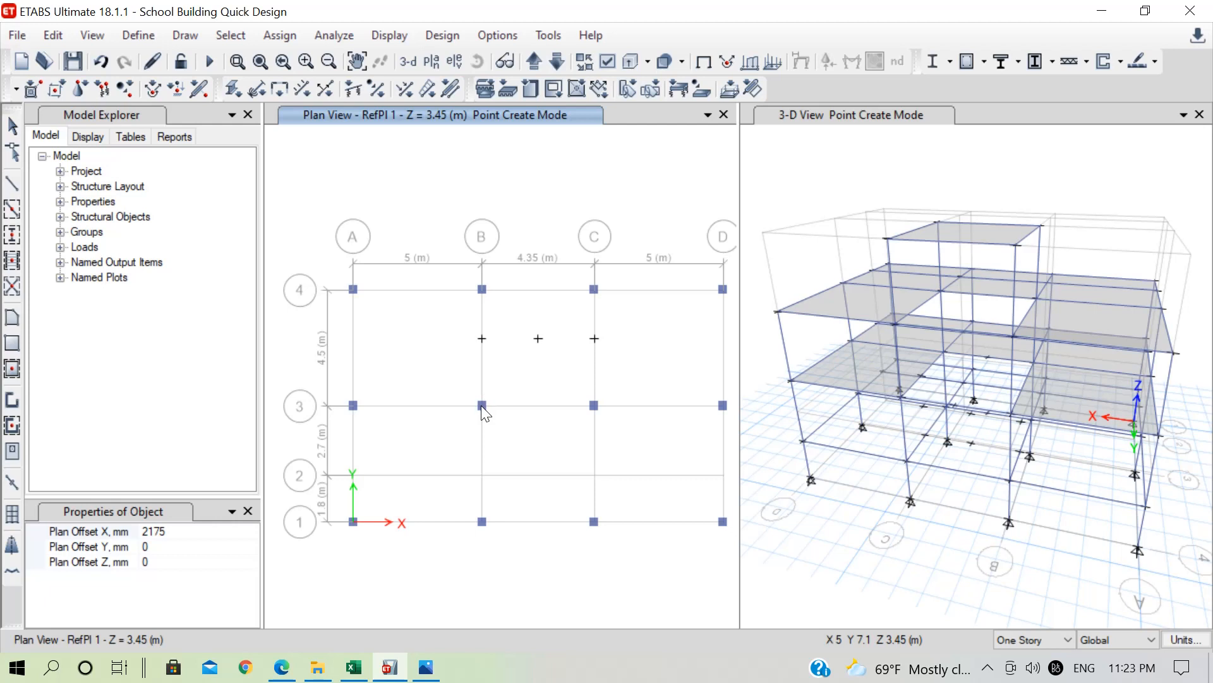
left_click(482, 407)
left_click(529, 62)
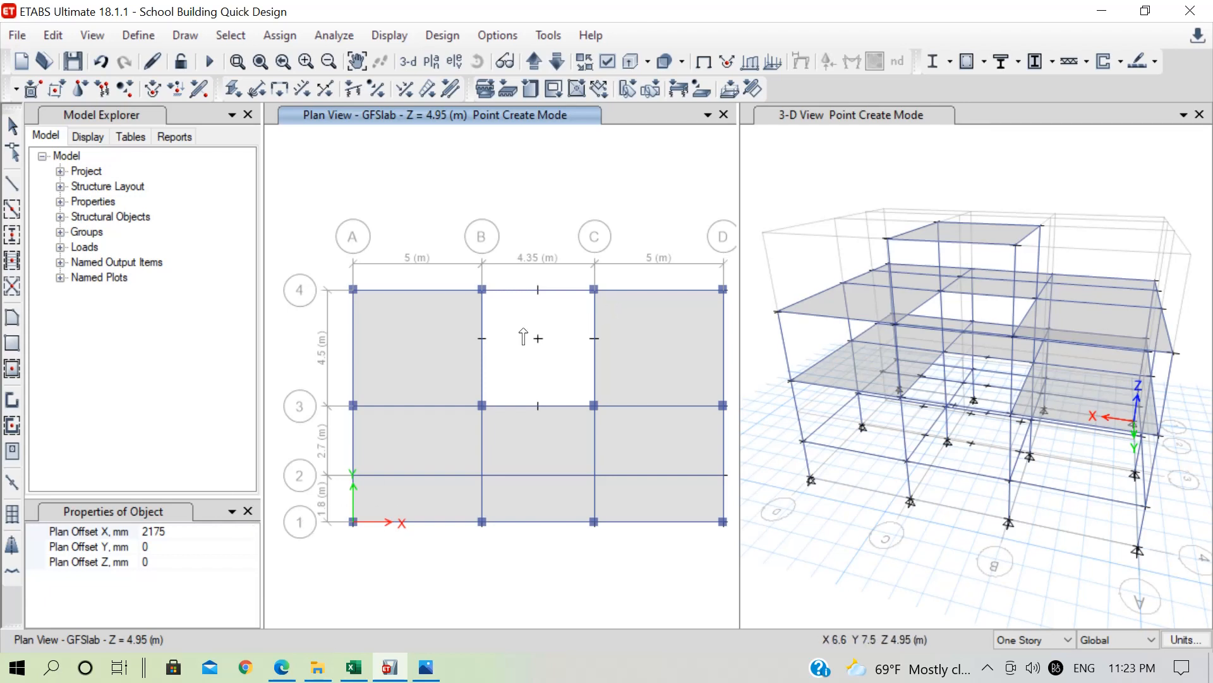
left_click(248, 510)
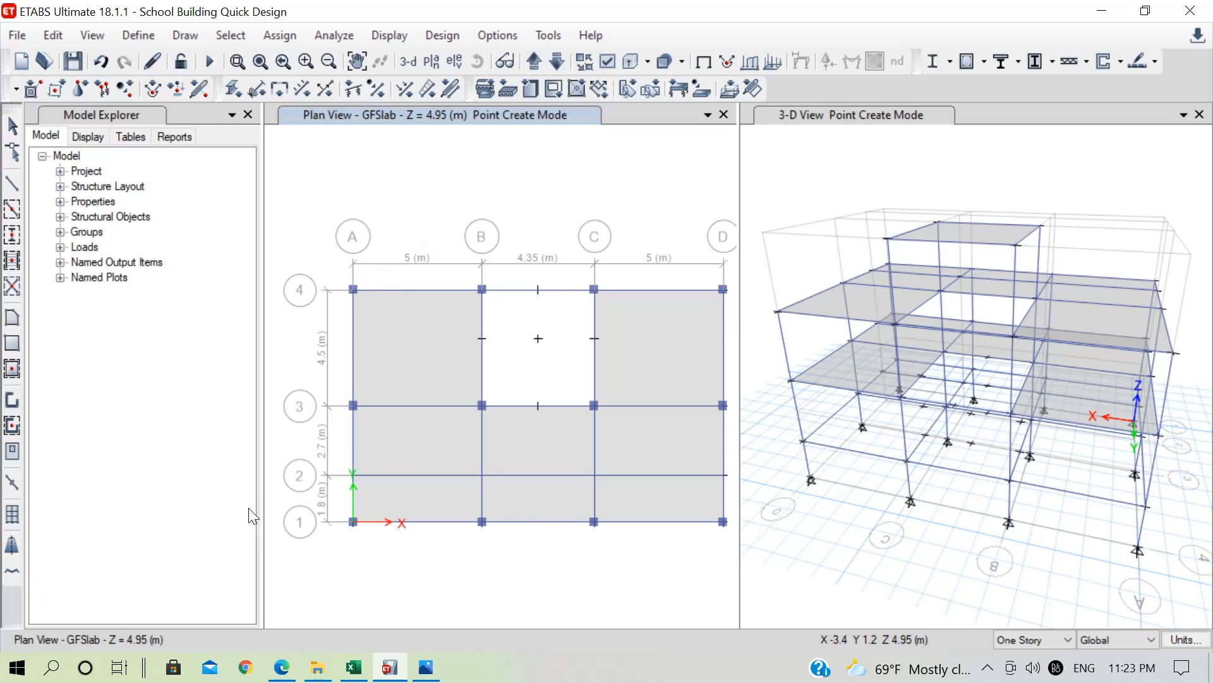
Step: Draw a SlabStair flight from the Plinth Level mid-bay joint and column B-3 up to the grid B and mid-bay landing joints at Z 3.45 m
left_click(554, 64)
left_click(553, 64)
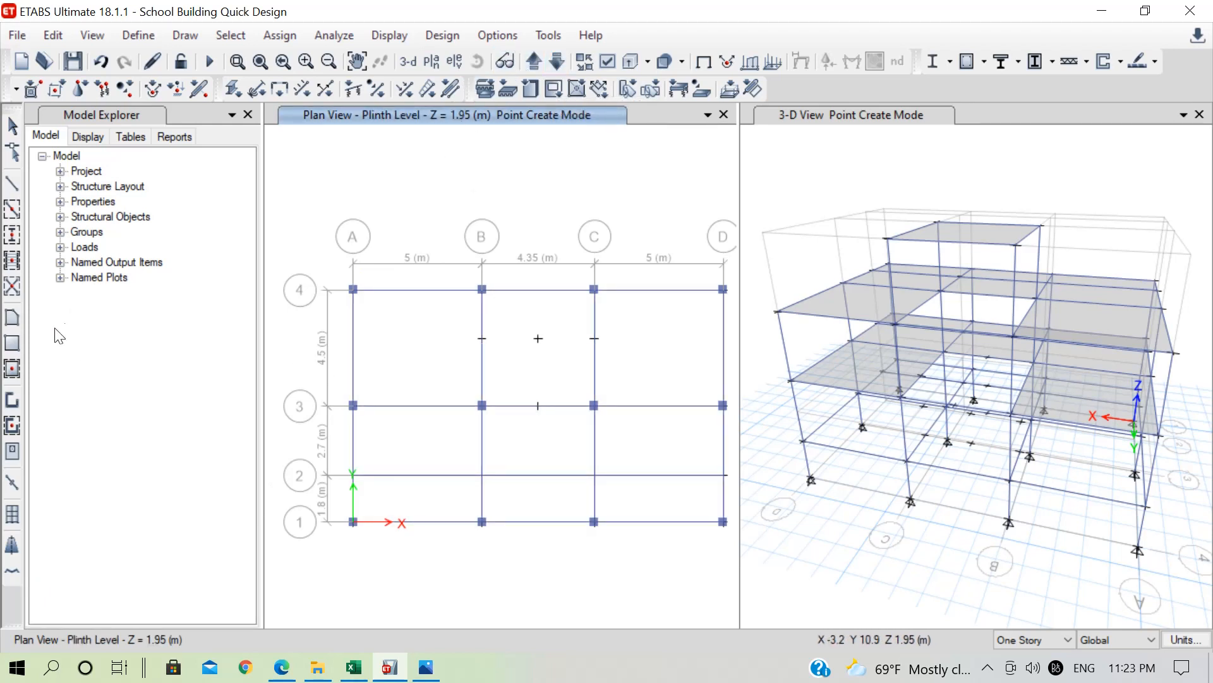
left_click(12, 318)
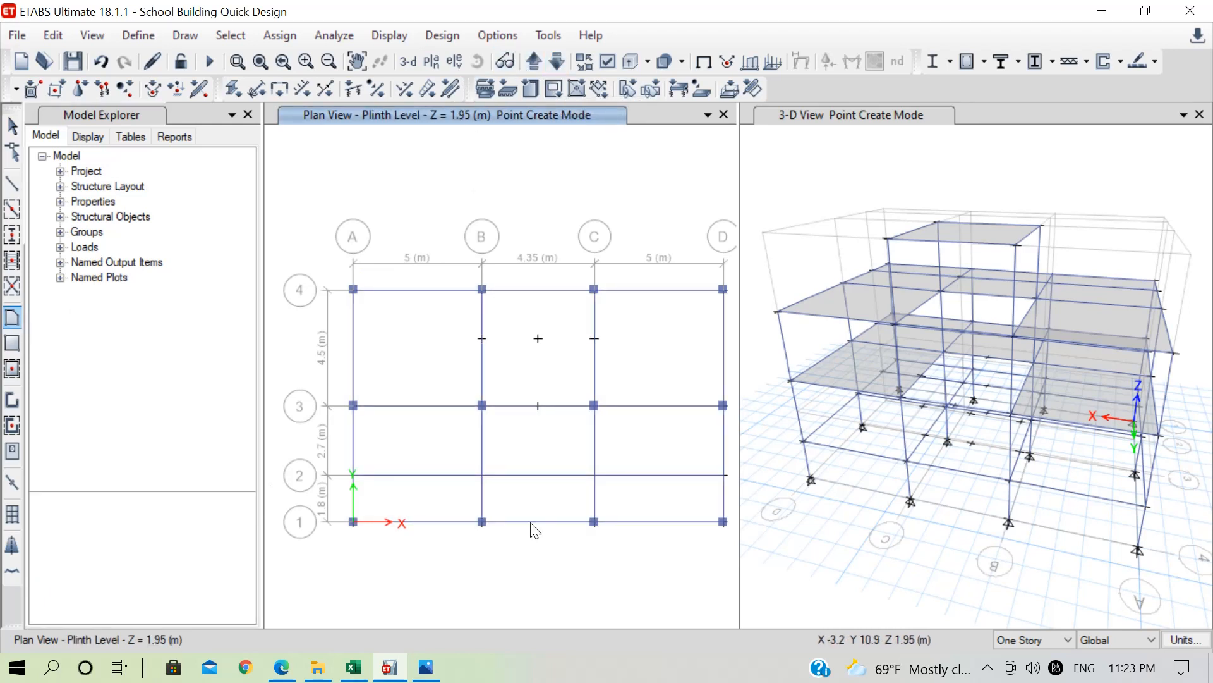
left_click(538, 405)
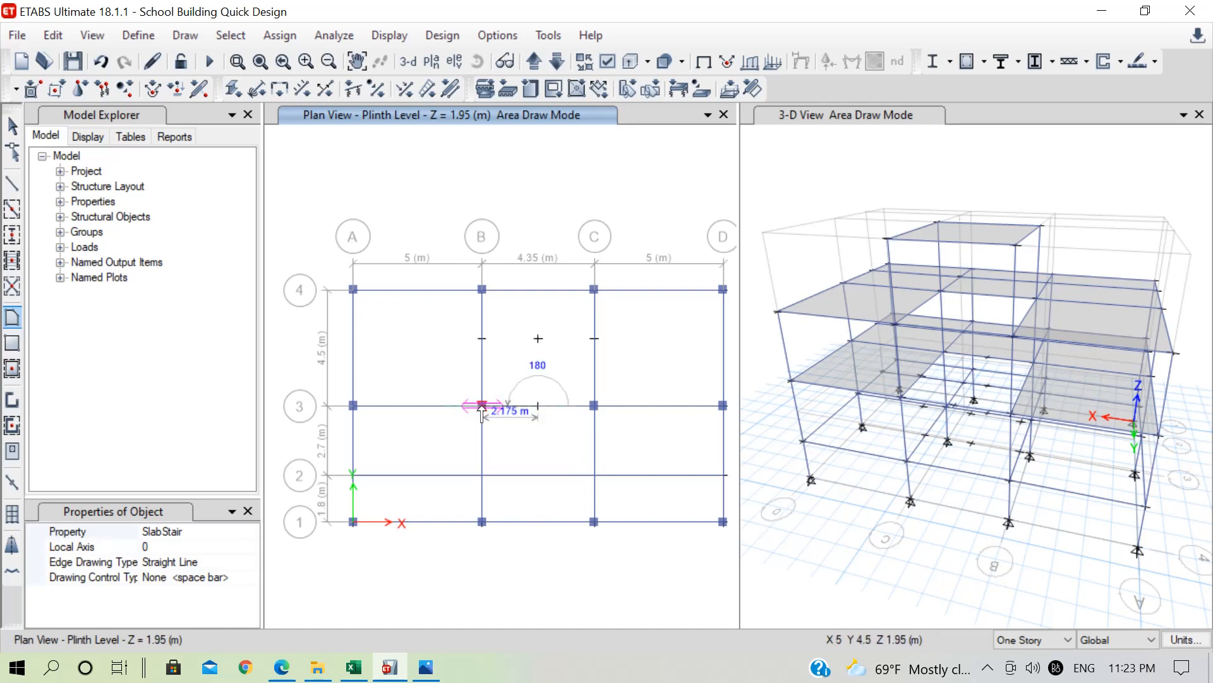
left_click(534, 62)
left_click(482, 405)
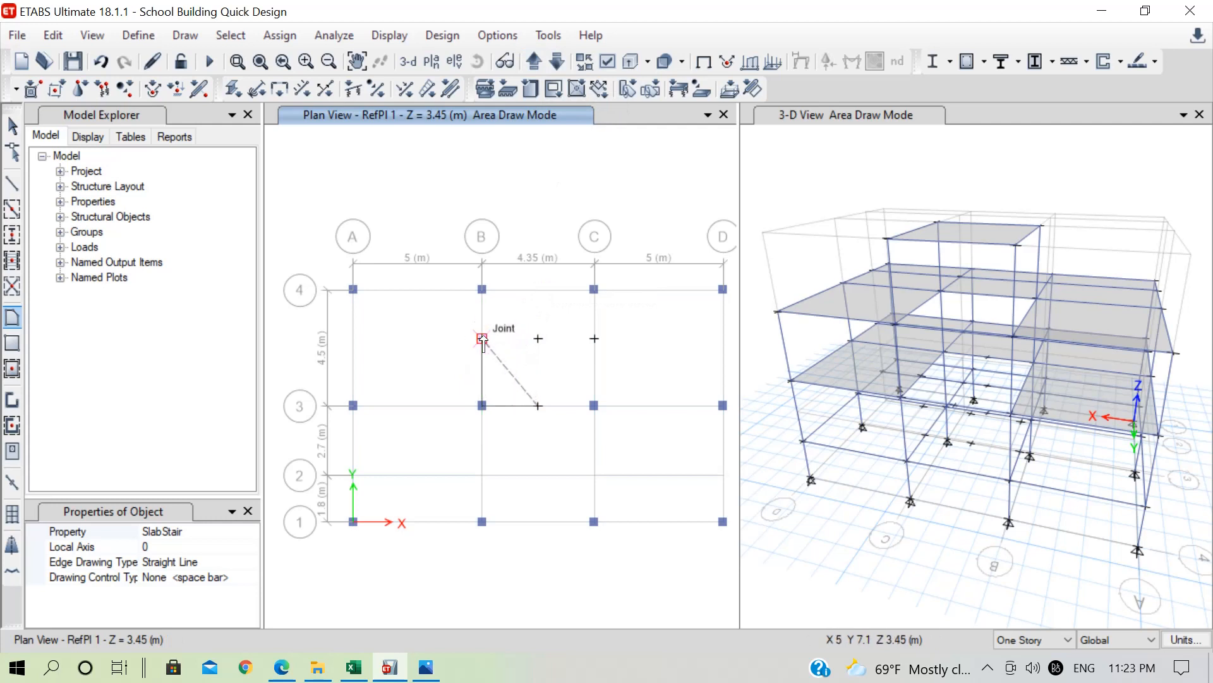
left_click(482, 339)
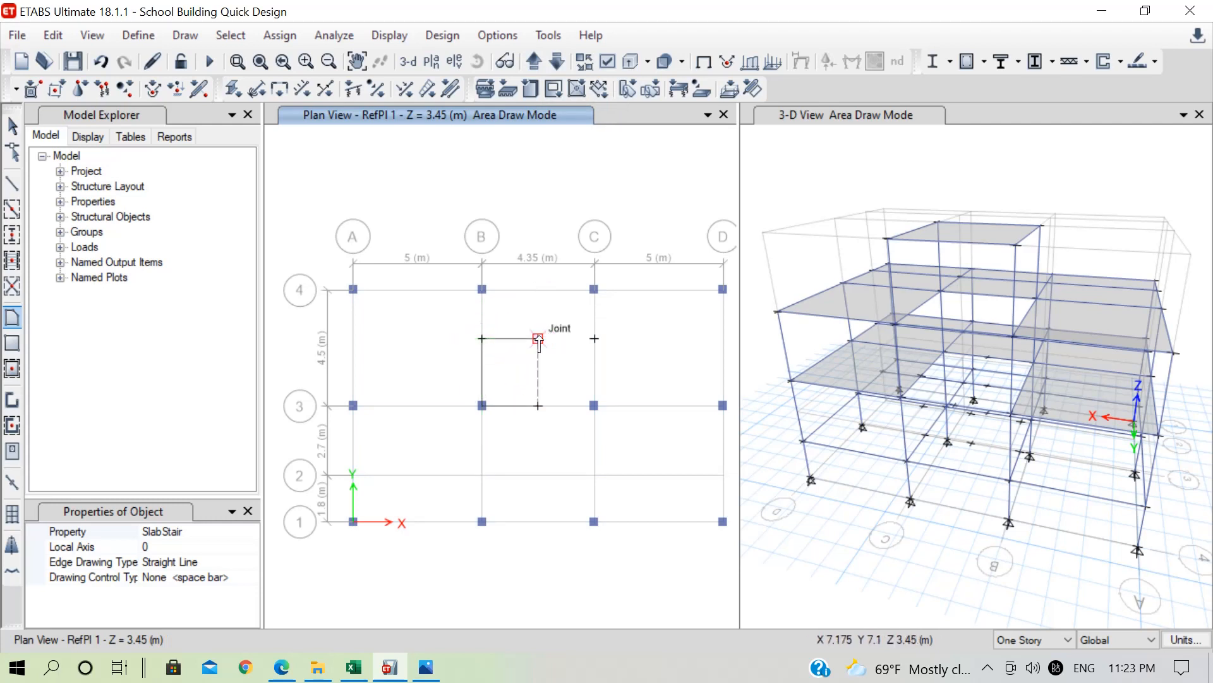
double_click(538, 339)
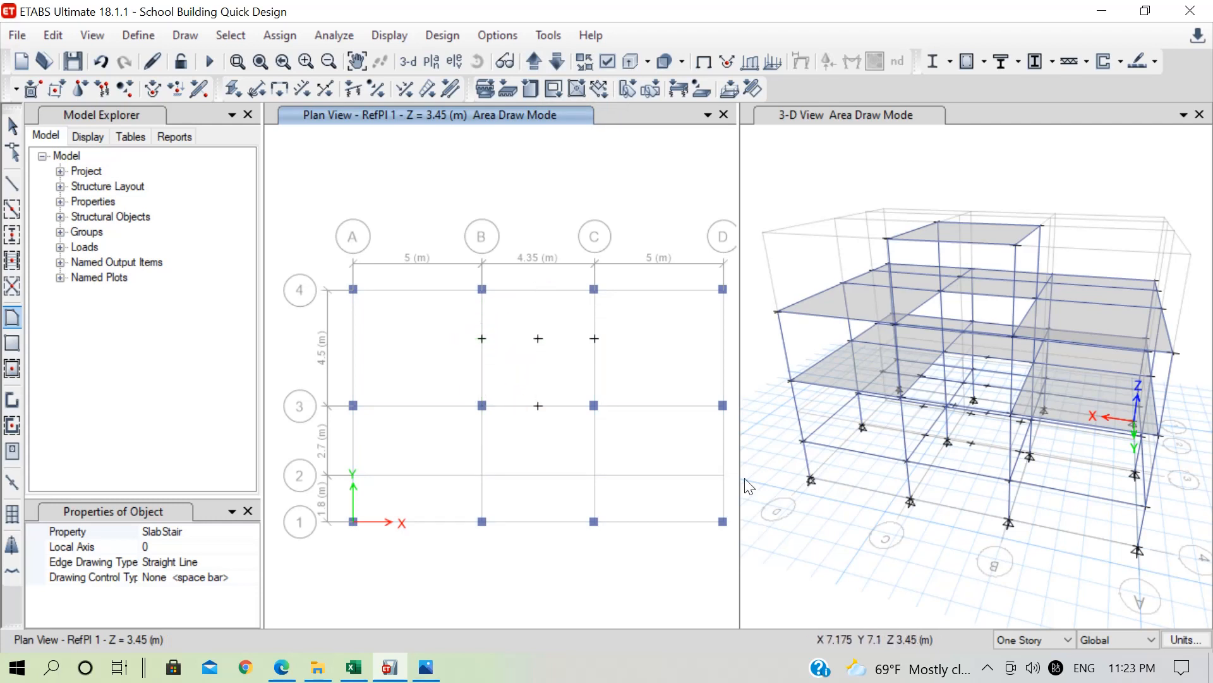
Step: Draw the SlabStair landing at Z 3.45 m between grid points B-4 and C-4 and the grid B and grid C landing joints
left_click(482, 289)
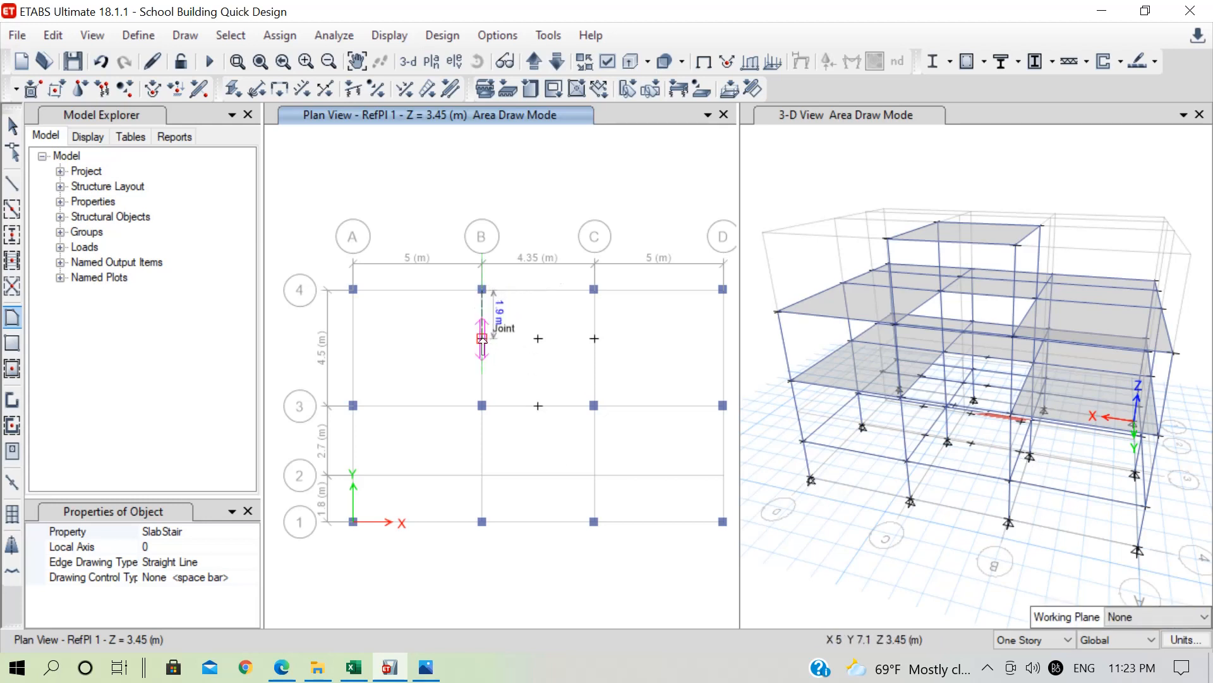
left_click(482, 338)
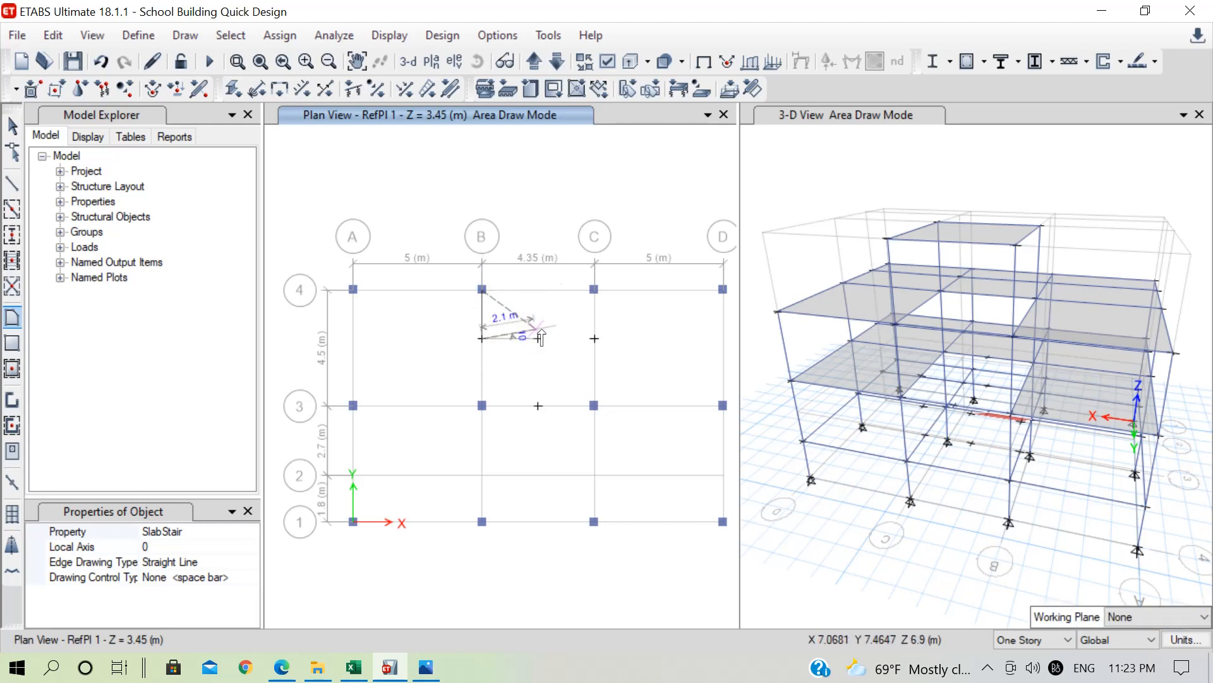
left_click(594, 338)
left_click(595, 290)
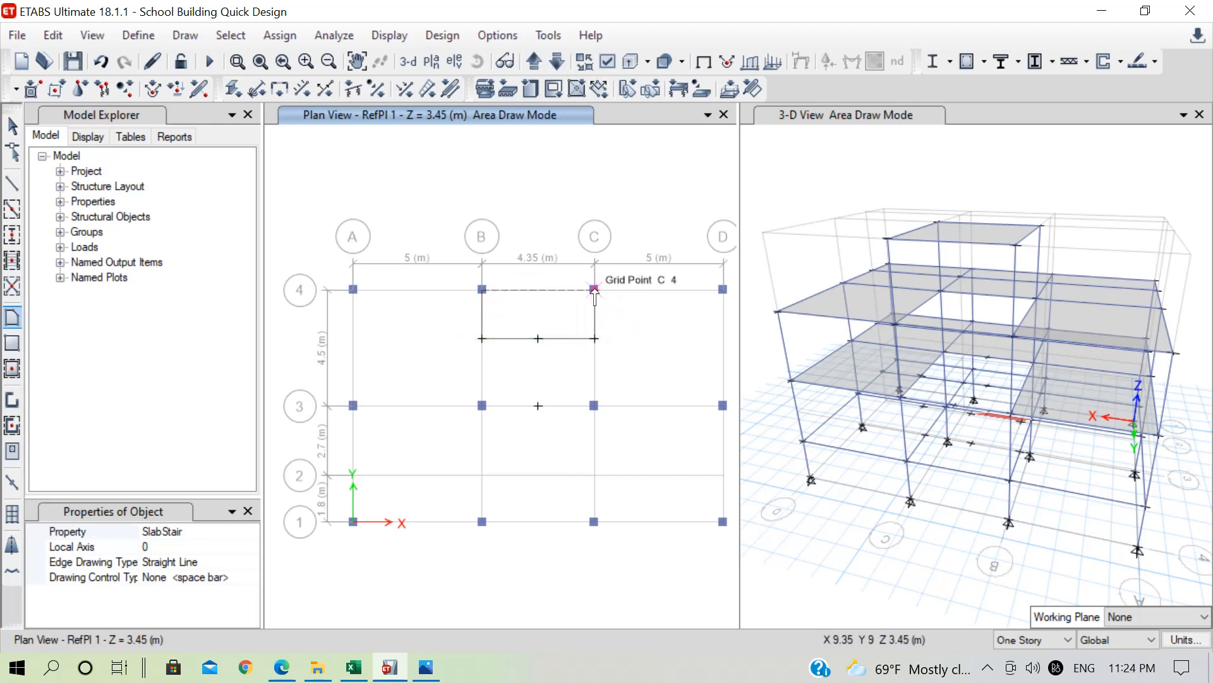
key("Return")
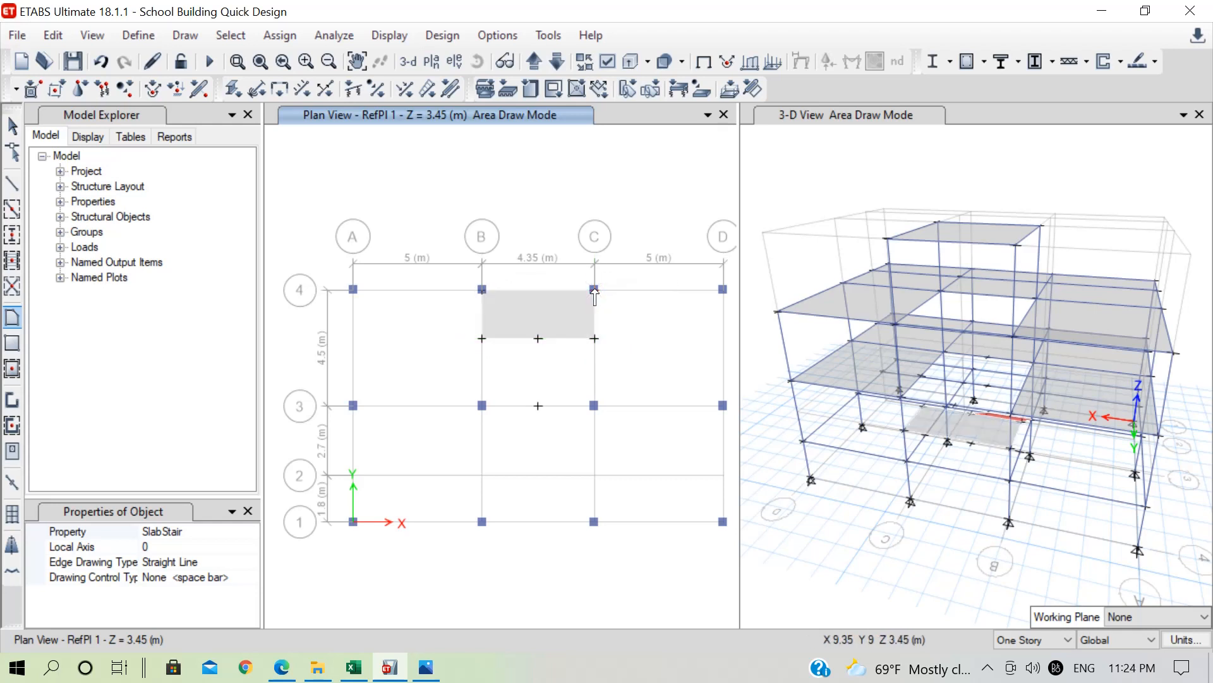
Step: Draw a SlabStair flight from the grid C and mid-bay landing joints at Z 3.45 m up to GFSlab's grid 3 mid-bay joint and C-3
left_click(595, 338)
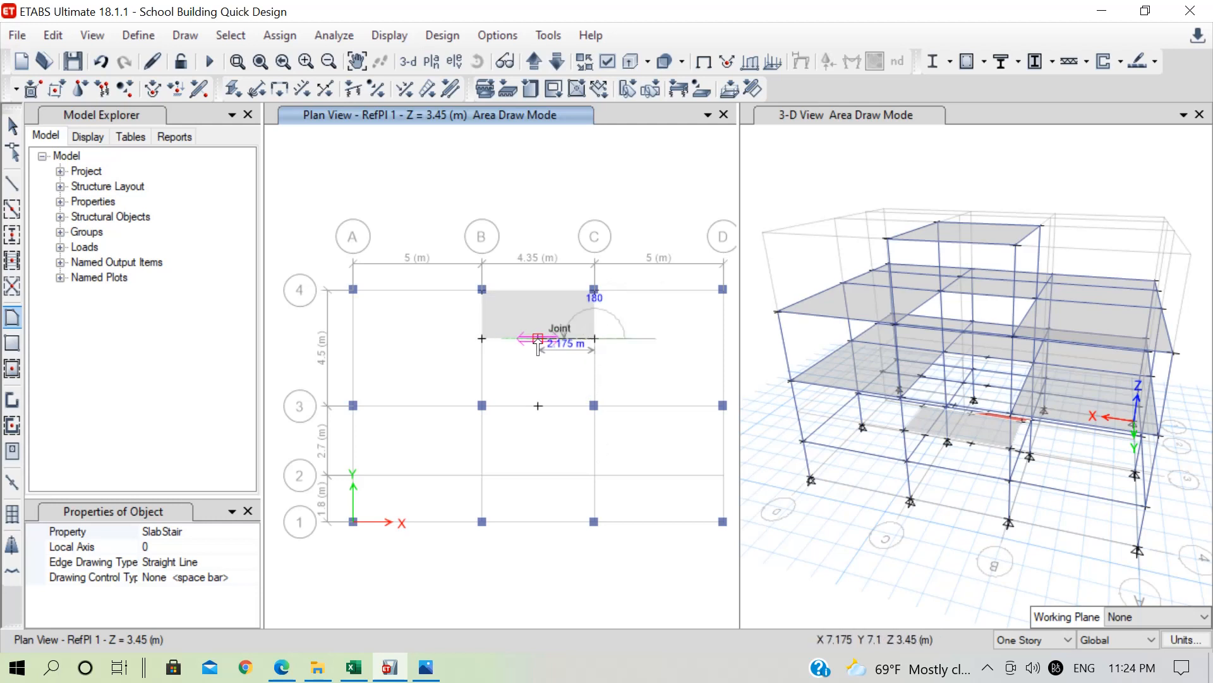
left_click(538, 338)
left_click(530, 61)
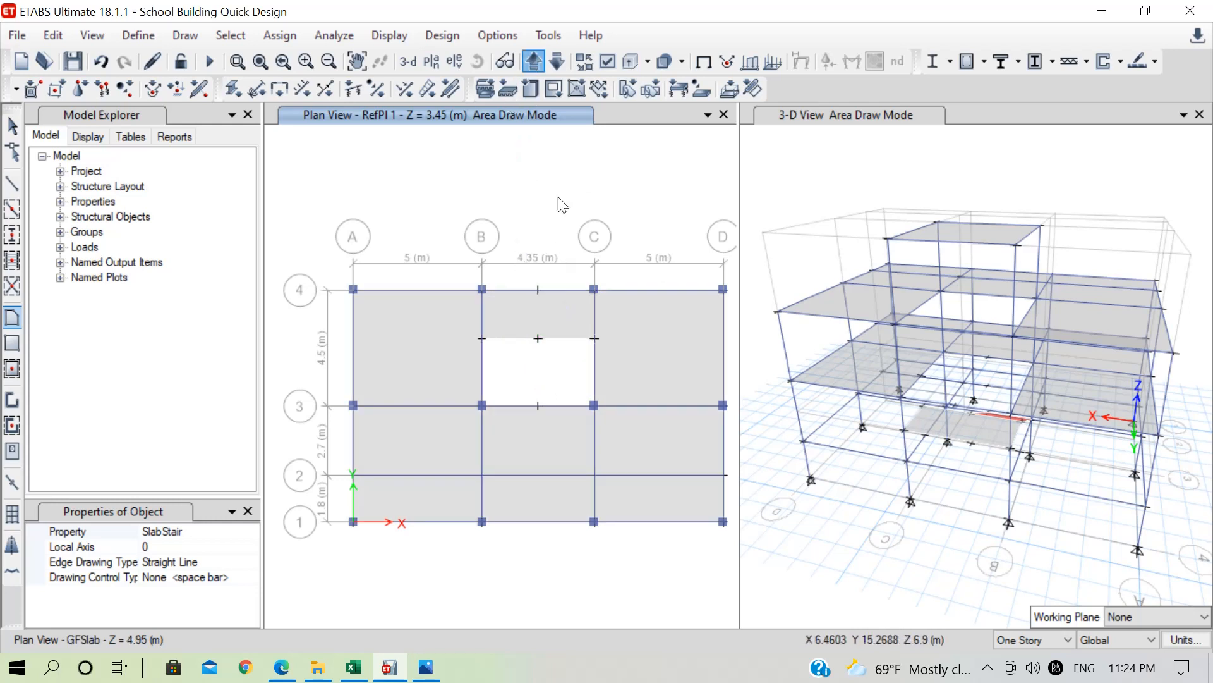
left_click(538, 405)
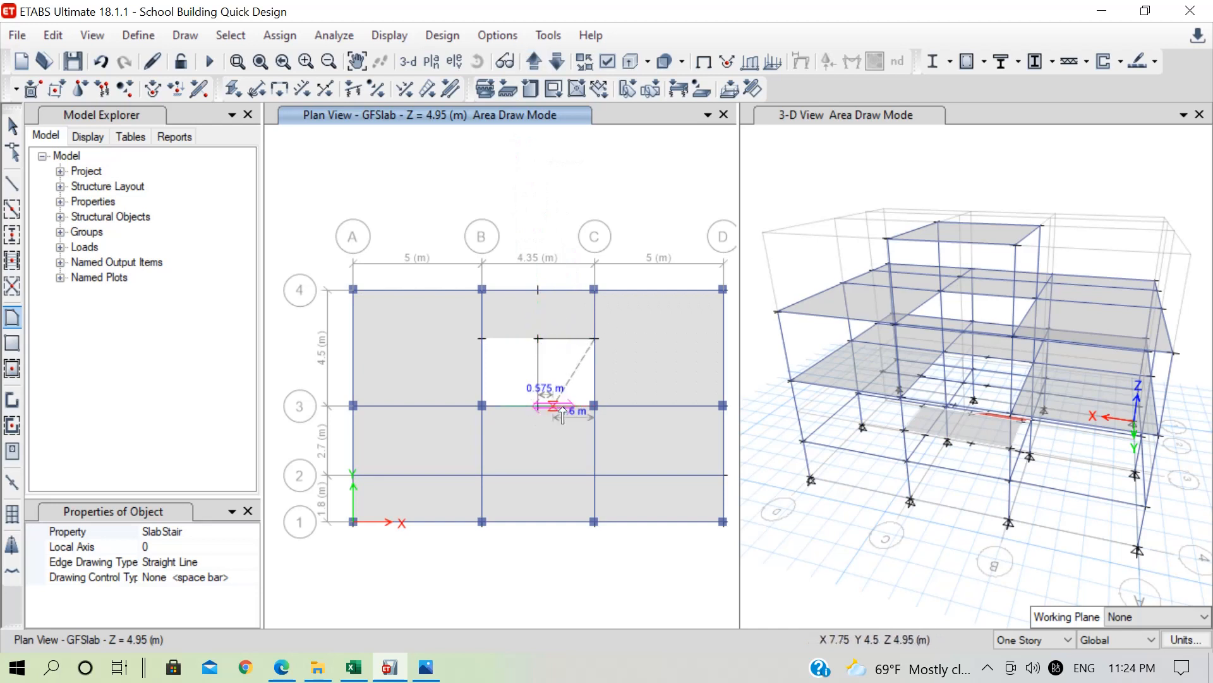
left_click(595, 405)
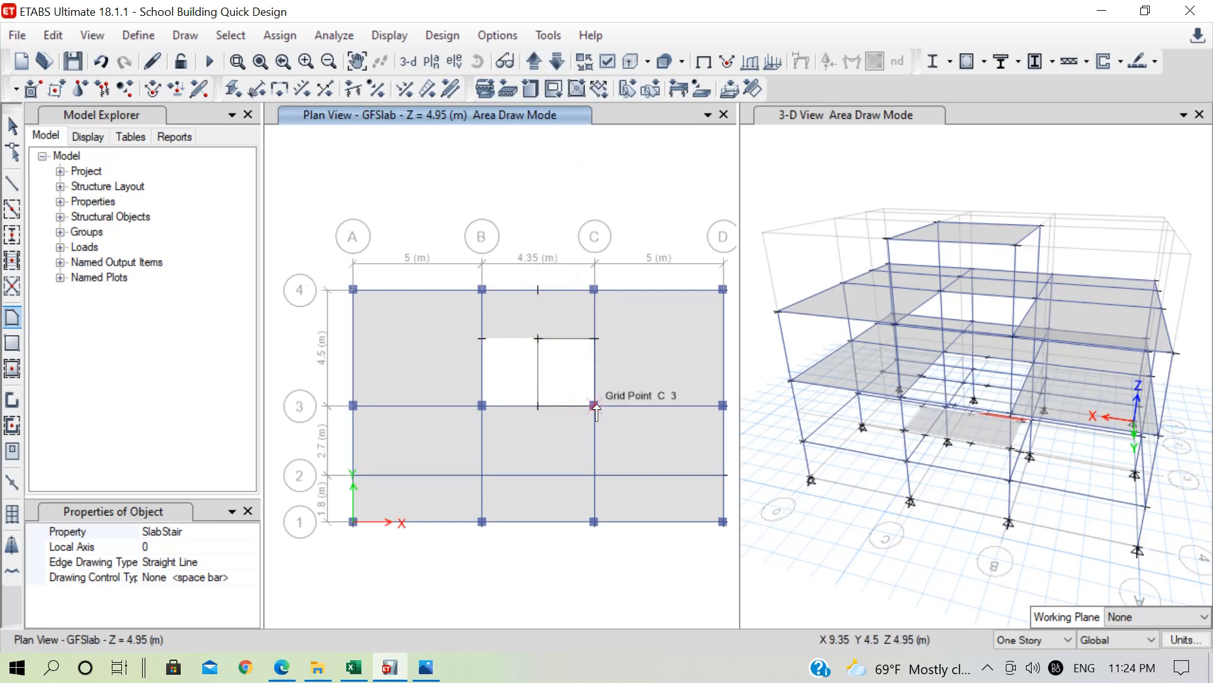
key("Return")
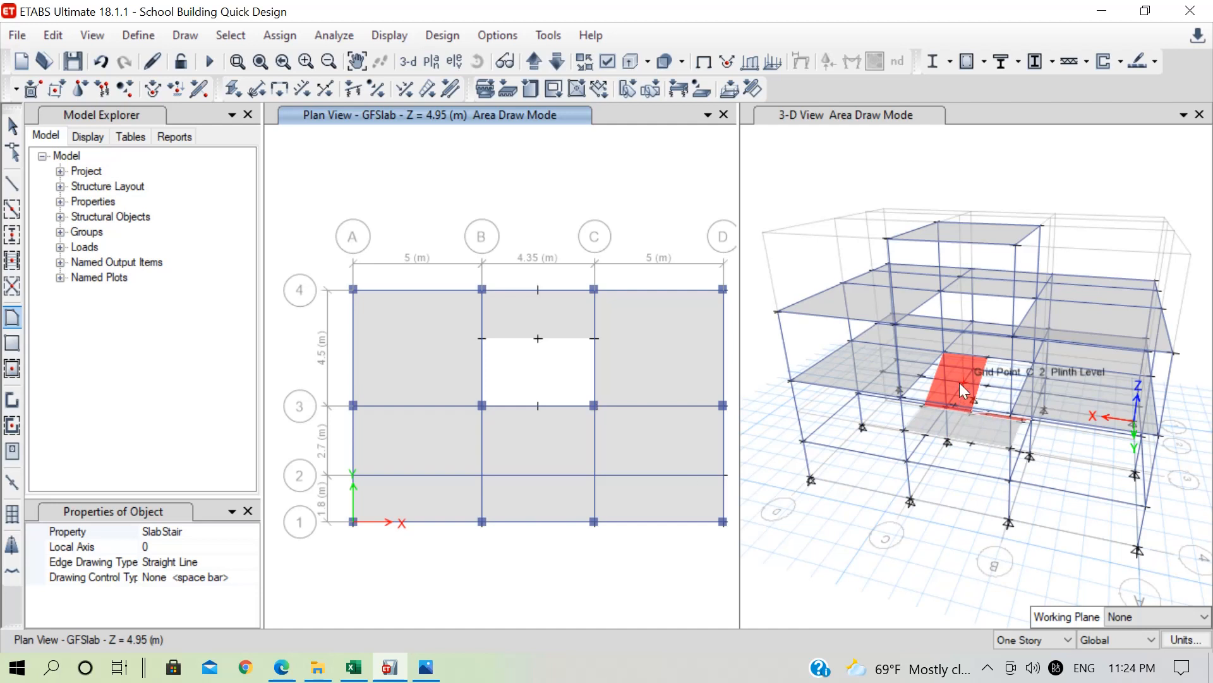
key("Escape")
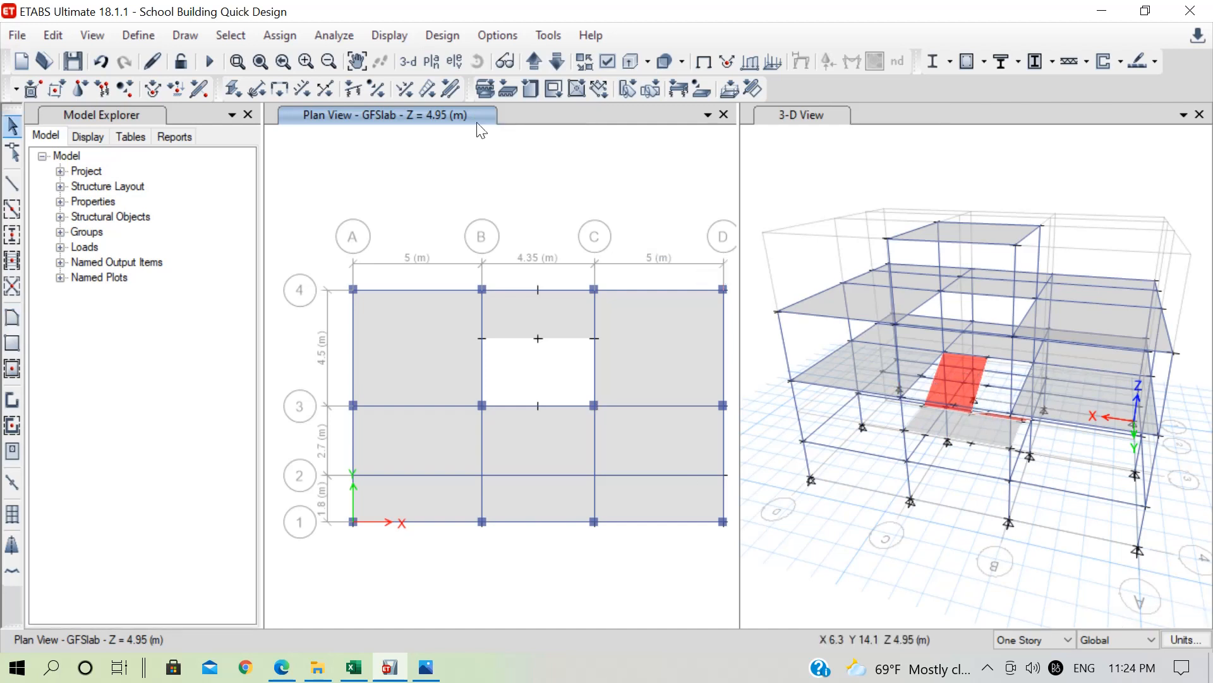
Step: Replicate the two SlabStair flights and the landing between them onto the FF Slab story
left_click(804, 115)
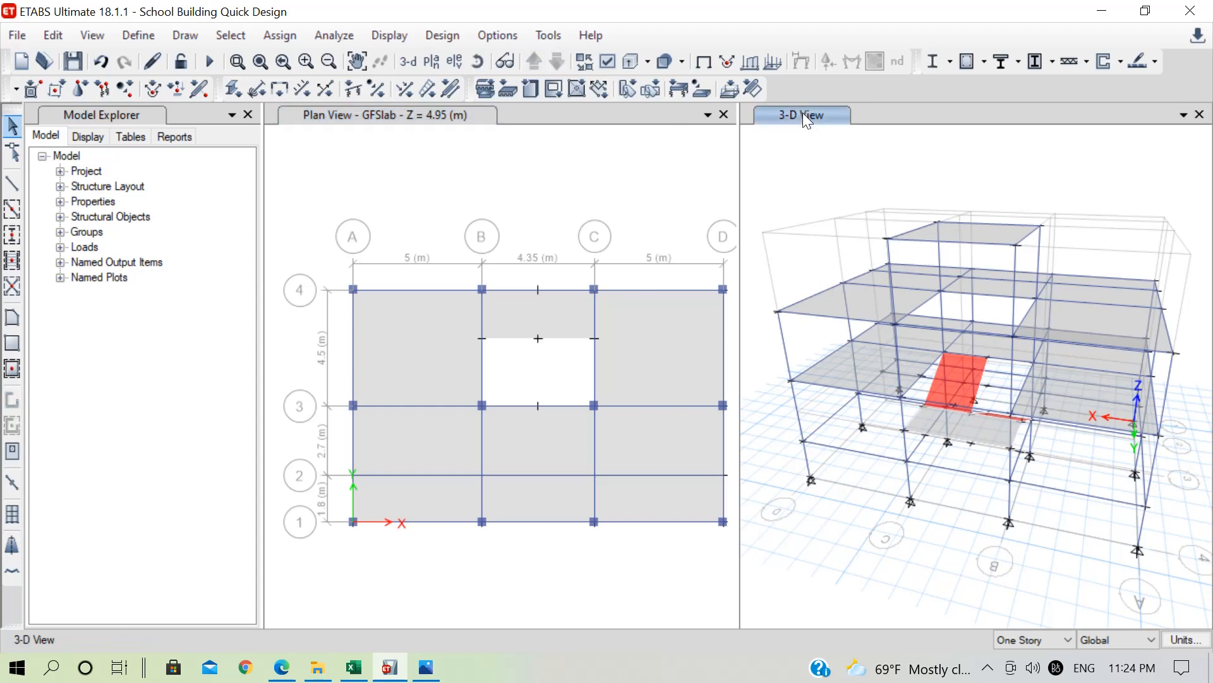
left_click(478, 62)
left_click_drag(875, 442, 967, 487)
scroll(964, 400, "up", 4)
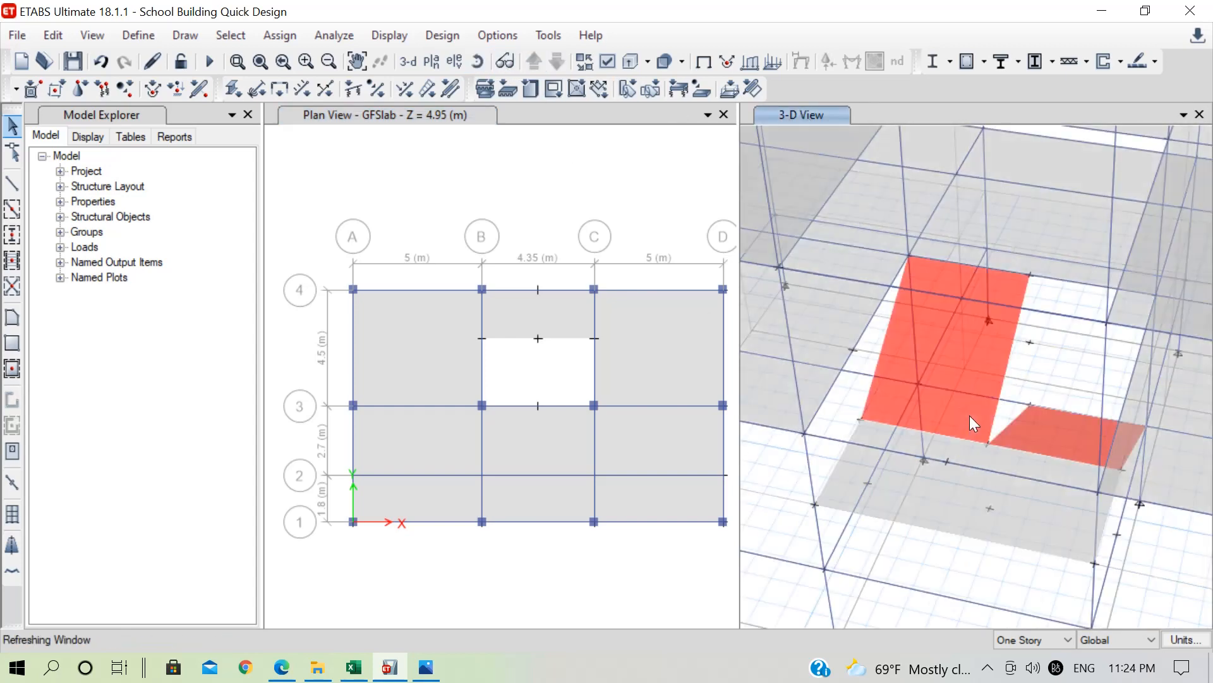
left_click(970, 416)
left_click(1037, 431)
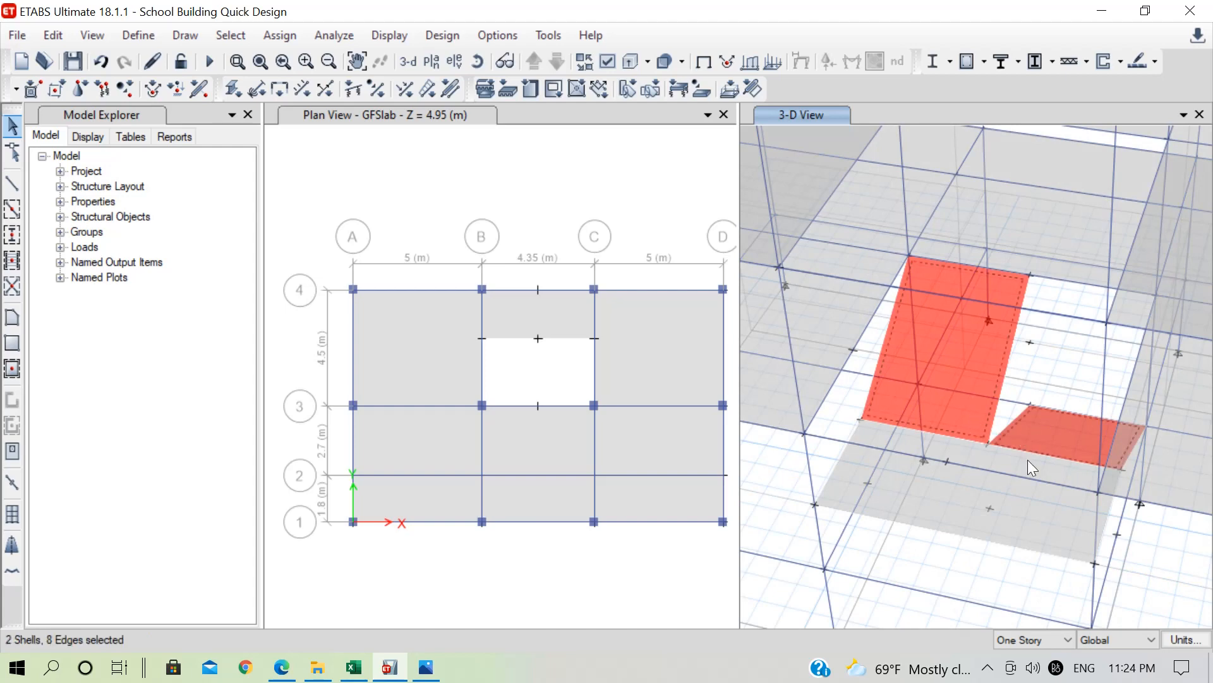
left_click(1006, 513)
scroll(910, 367, "down", 4)
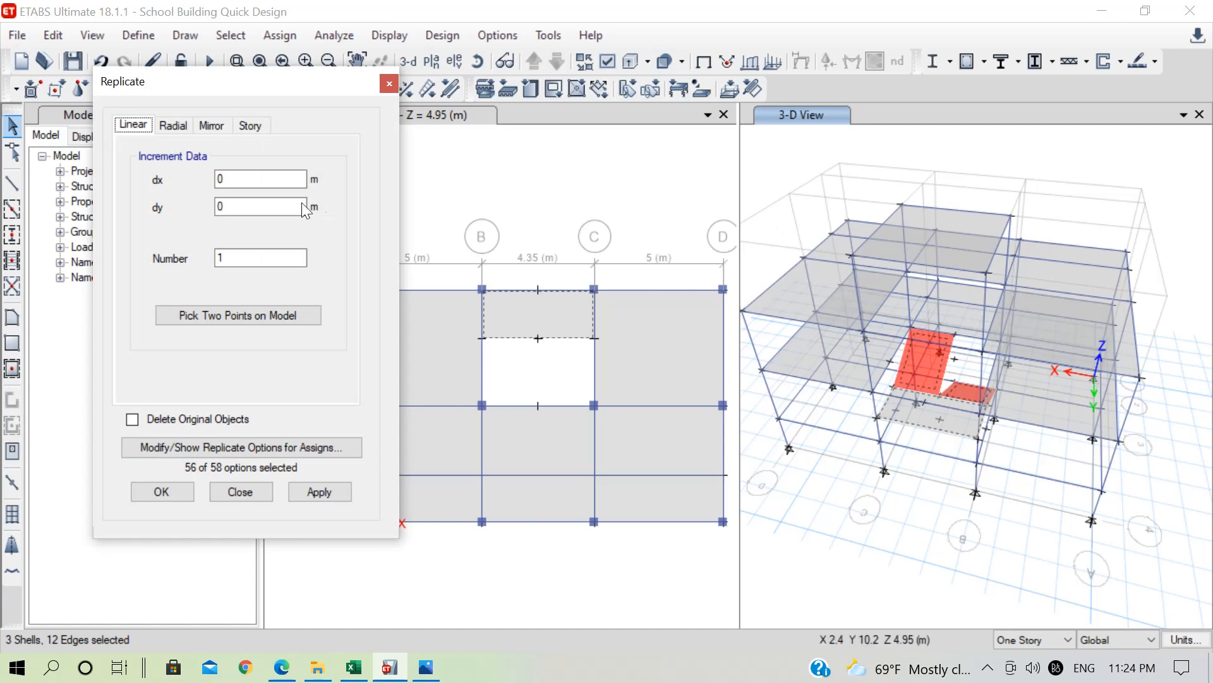
left_click(246, 126)
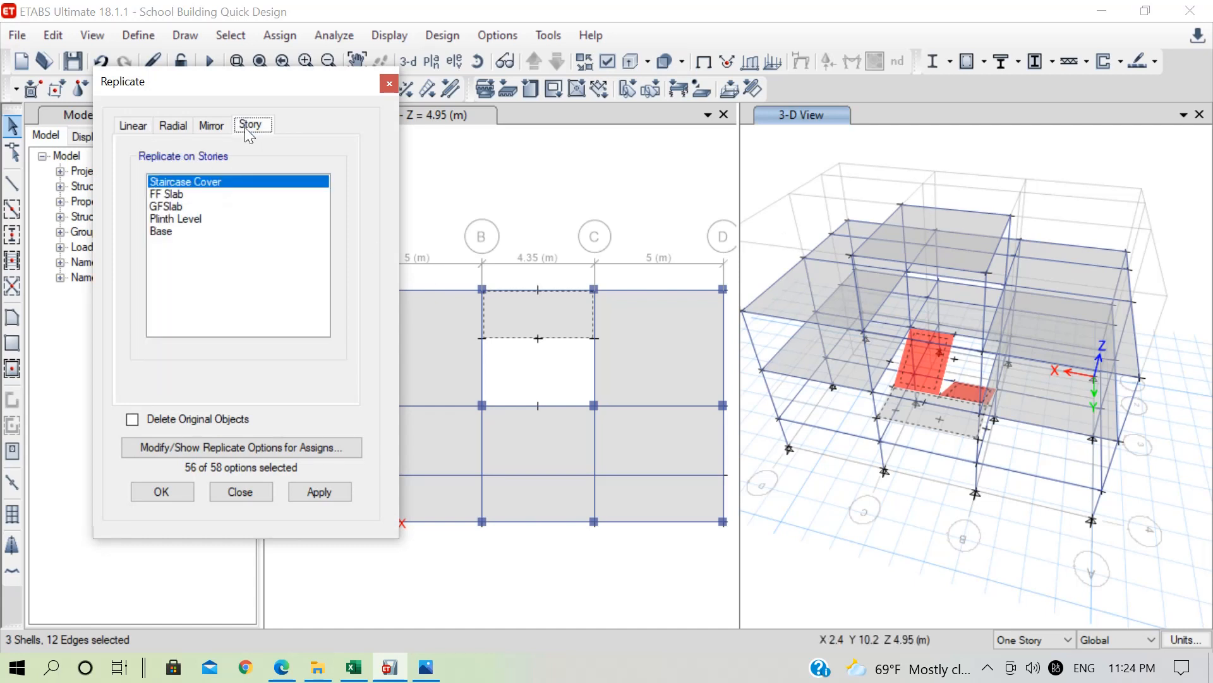
left_click(170, 194)
left_click(325, 486)
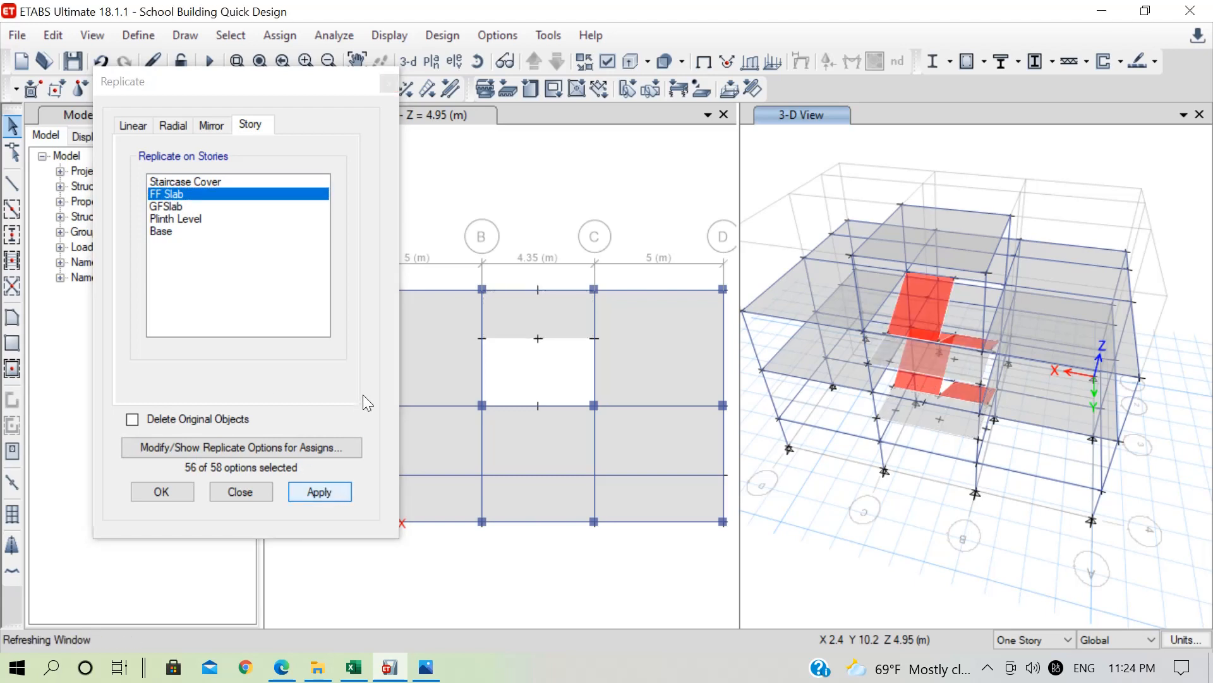
left_click(393, 84)
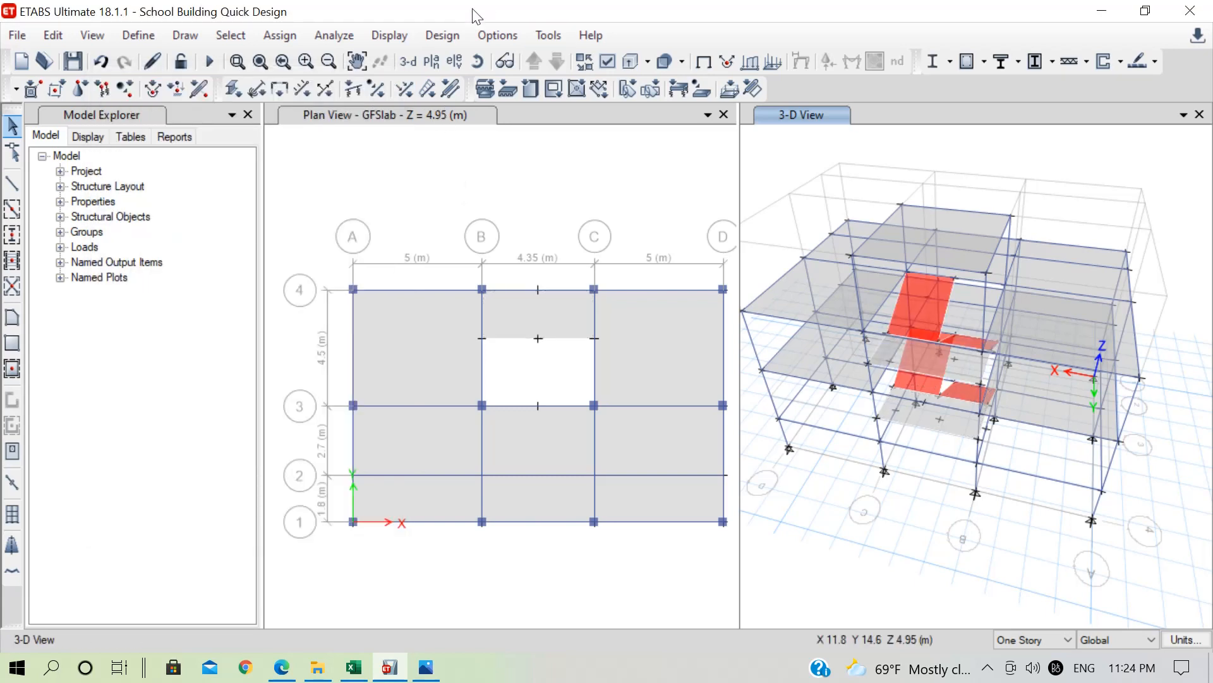
mouse_move(911, 419)
left_mouse_down()
mouse_move(860, 367)
mouse_move(811, 374)
mouse_move(874, 376)
mouse_move(818, 407)
mouse_move(864, 406)
left_mouse_up()
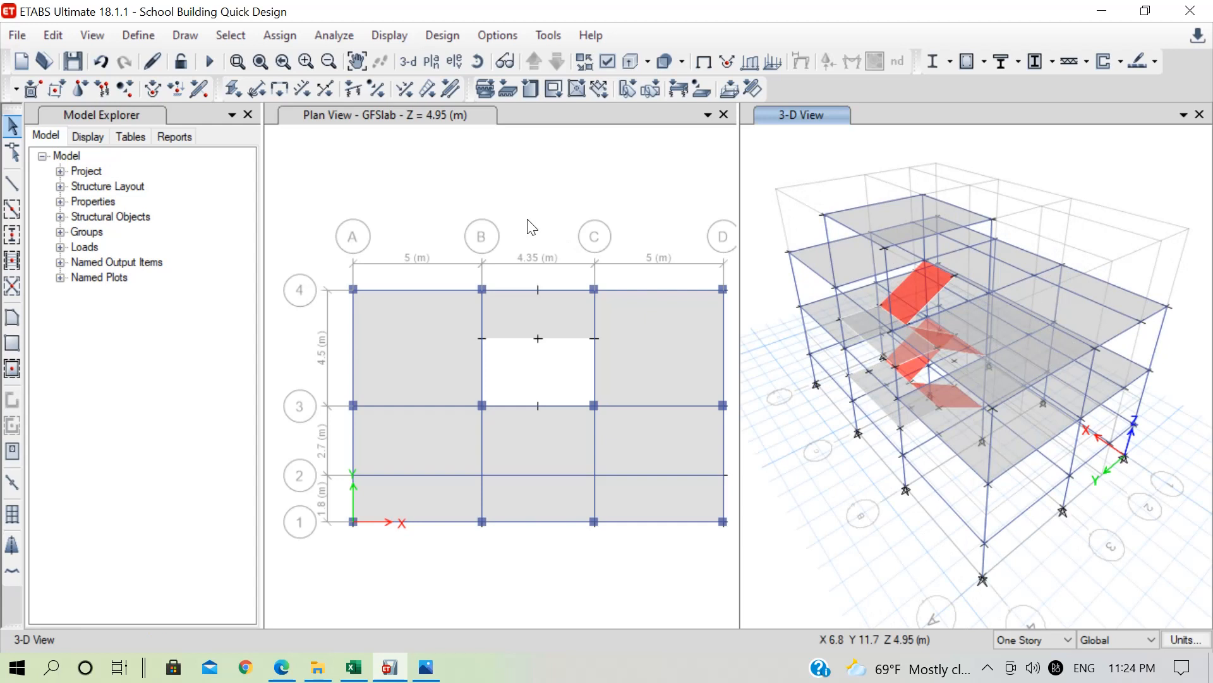
Step: Show the Plinth Level floor in the plan view
left_click(588, 142)
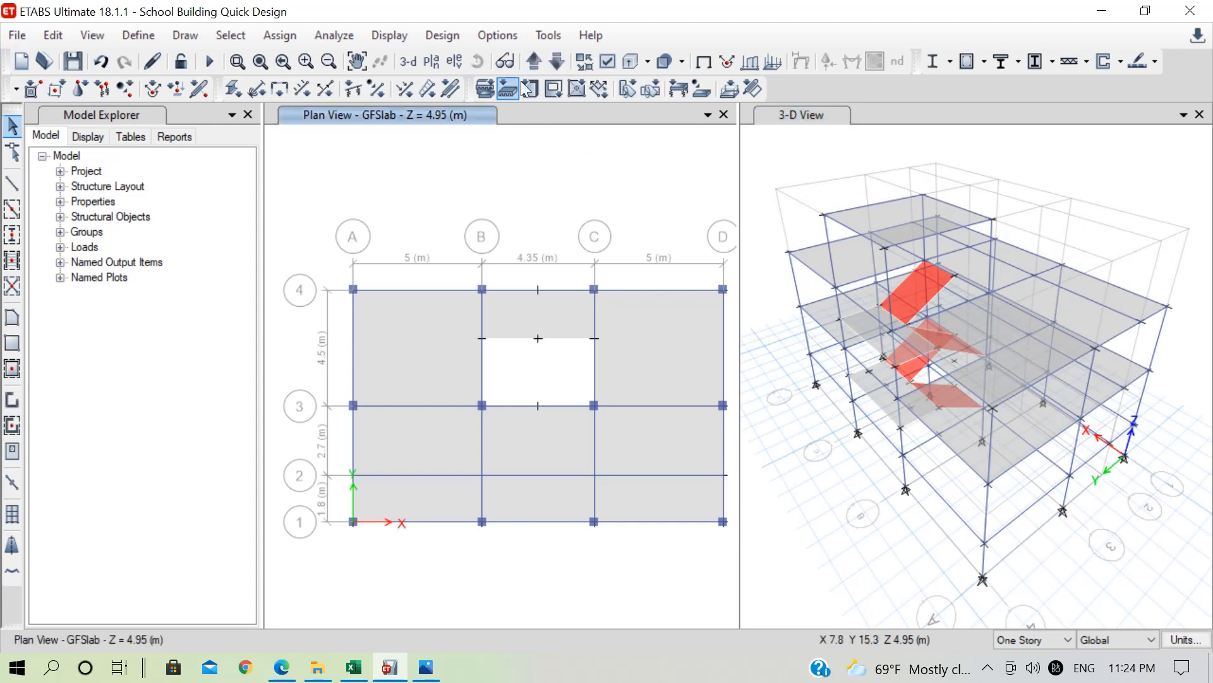
left_click(556, 61)
left_click(557, 61)
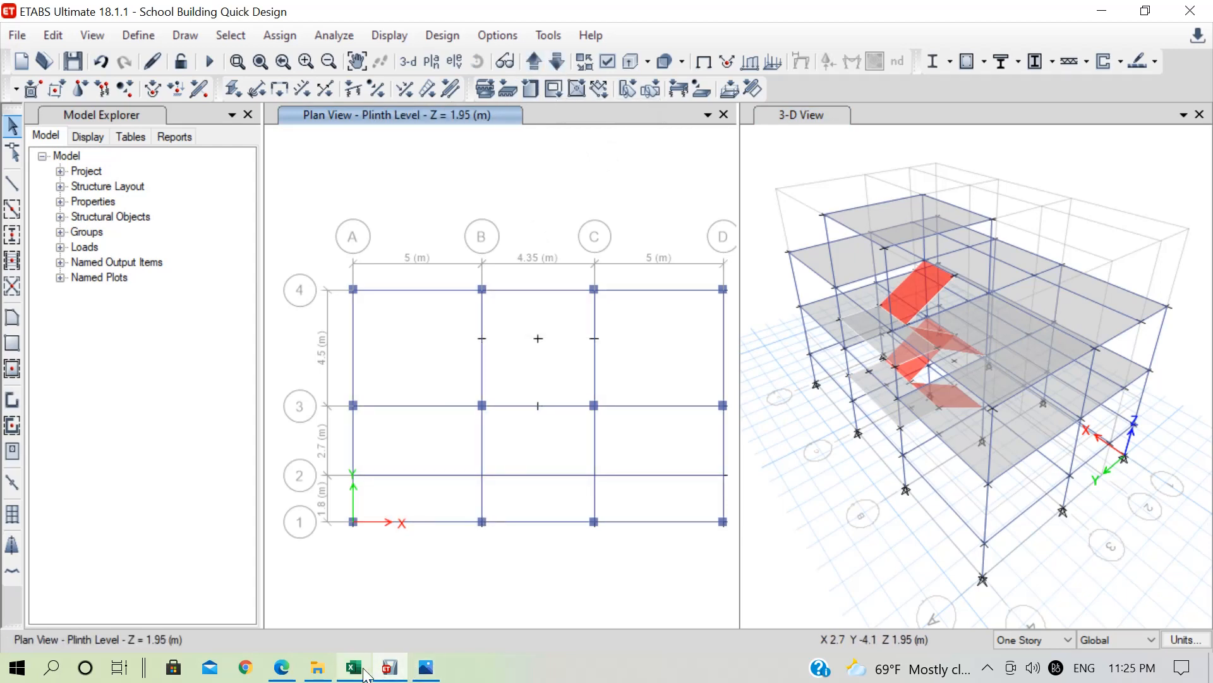
Step: Switch to the Ground Floor Plan image in Photos and examine where the masonry walls run
left_click(426, 668)
scroll(623, 468, "down", 3)
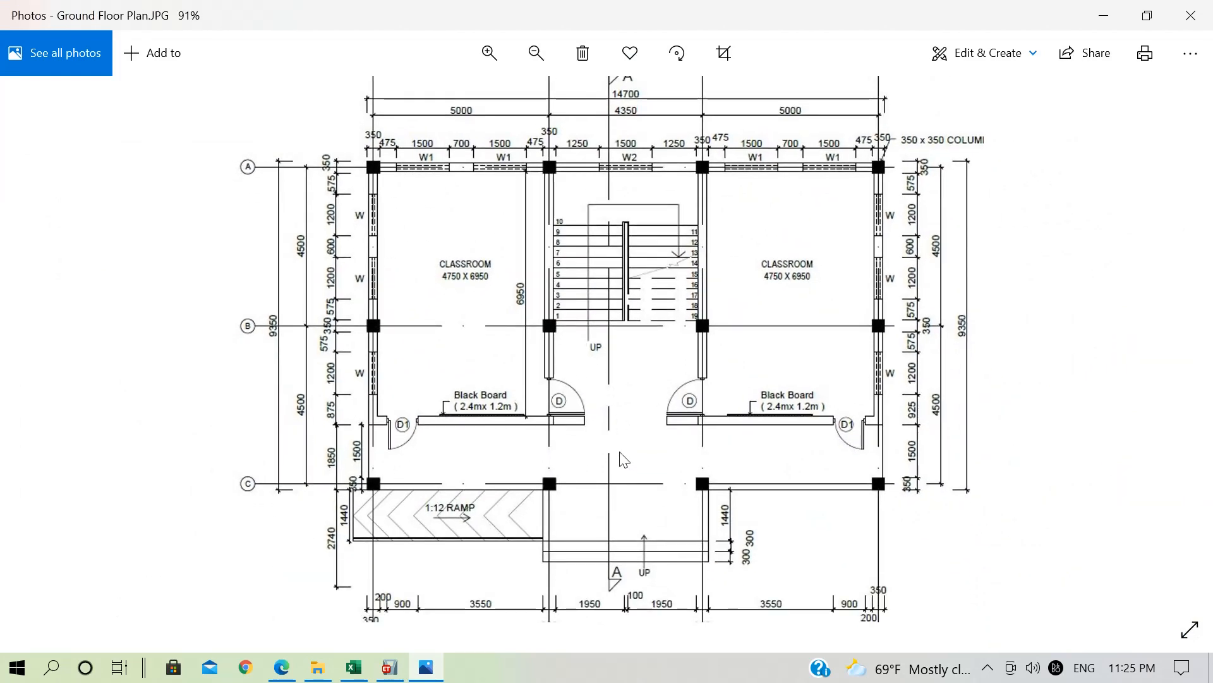
scroll(548, 446, "down", 2)
scroll(631, 424, "up", 1)
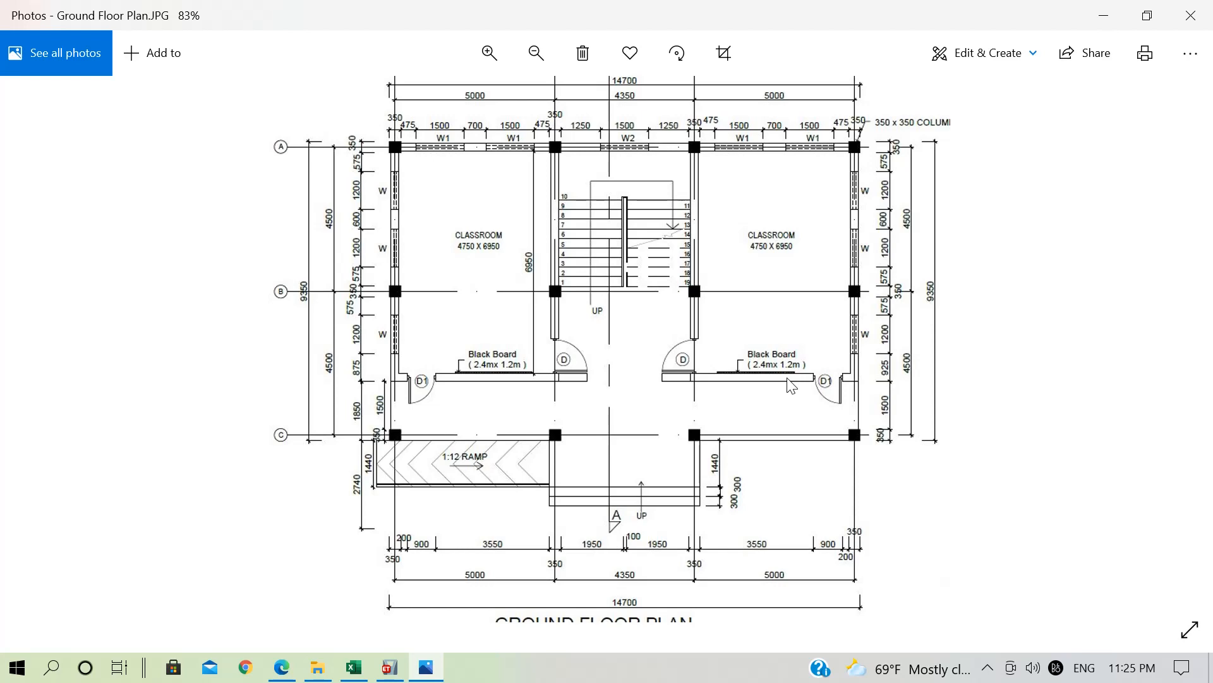
Step: In the All Calculations workbook in Excel, change cell I8 for the 250 mm masonry wall with 20% opening to =19.6*0.25*(3-0.35)
left_click(353, 667)
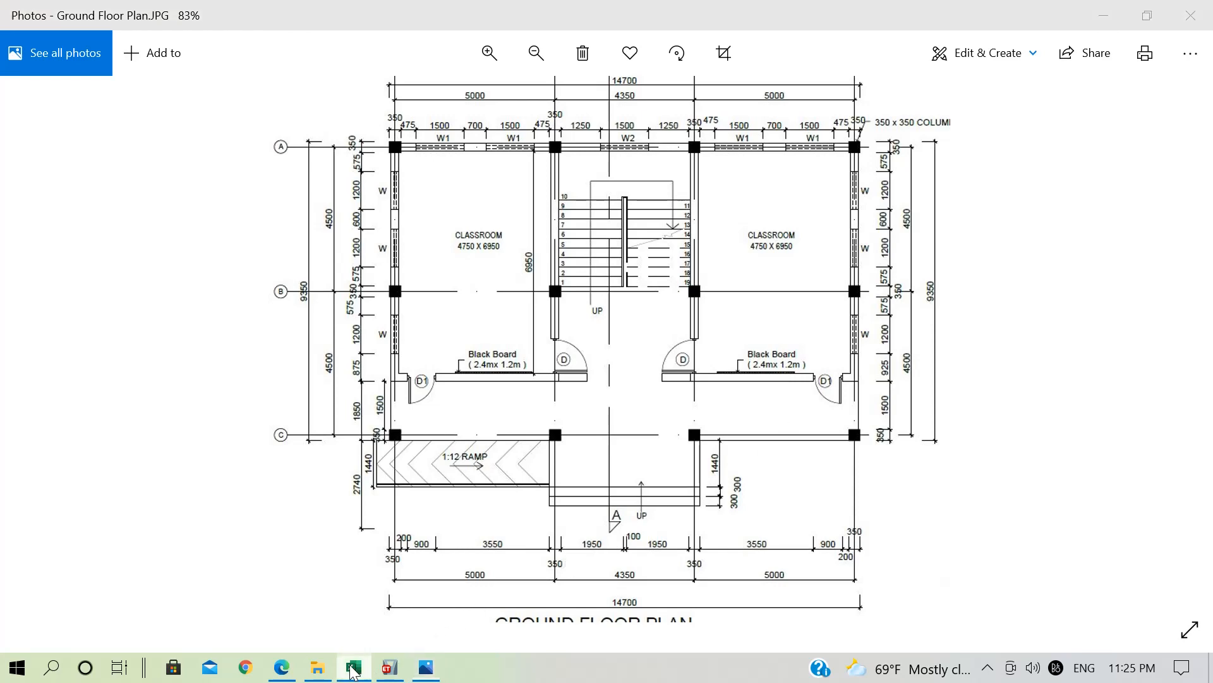
left_click(105, 621)
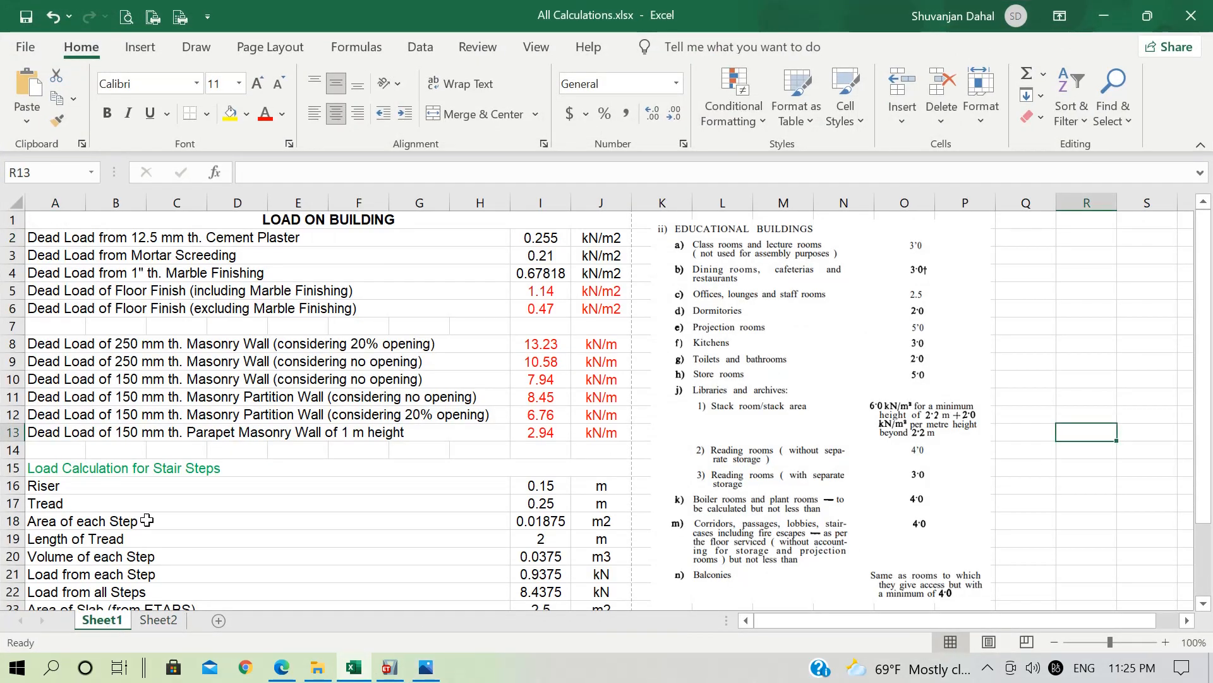
left_click(176, 348)
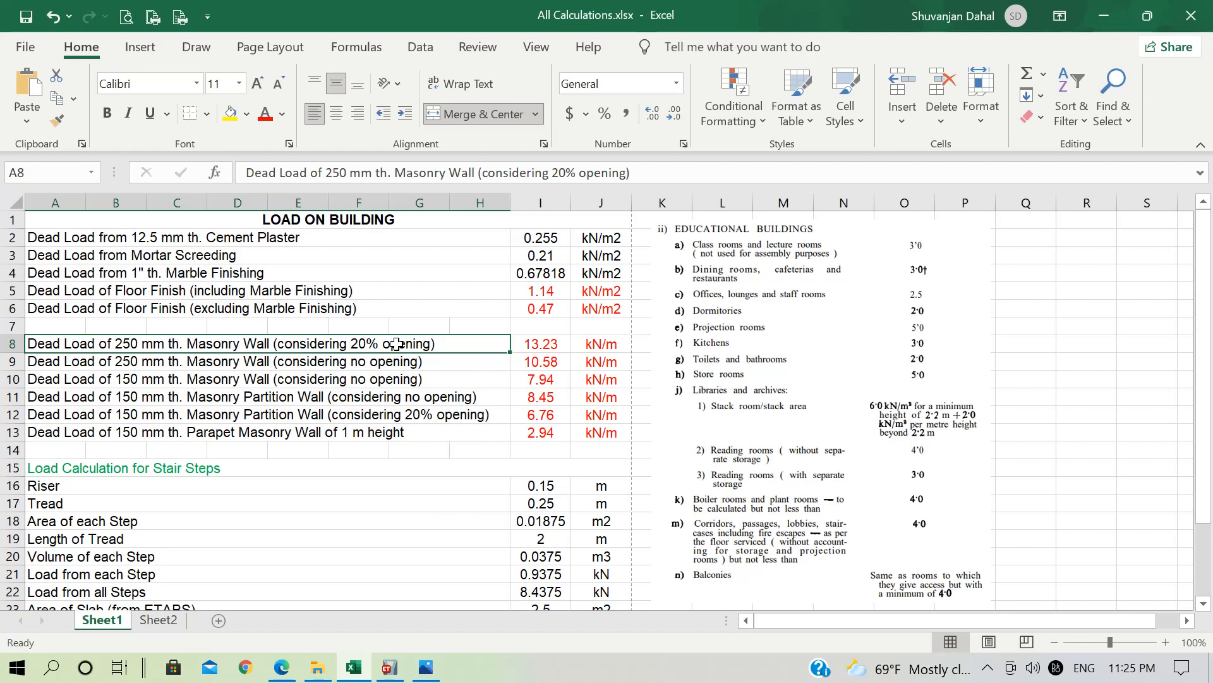
left_click(539, 345)
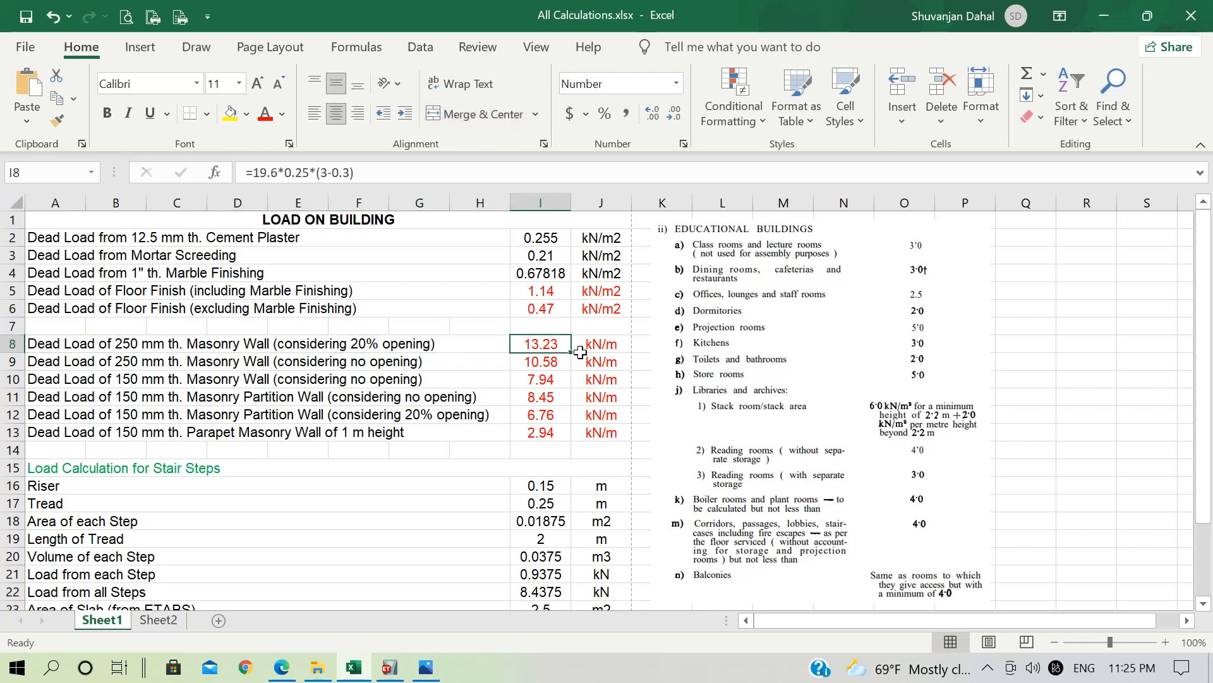
mouse_move(278, 172)
left_mouse_down()
mouse_move(253, 172)
mouse_move(306, 174)
mouse_move(285, 173)
left_mouse_up()
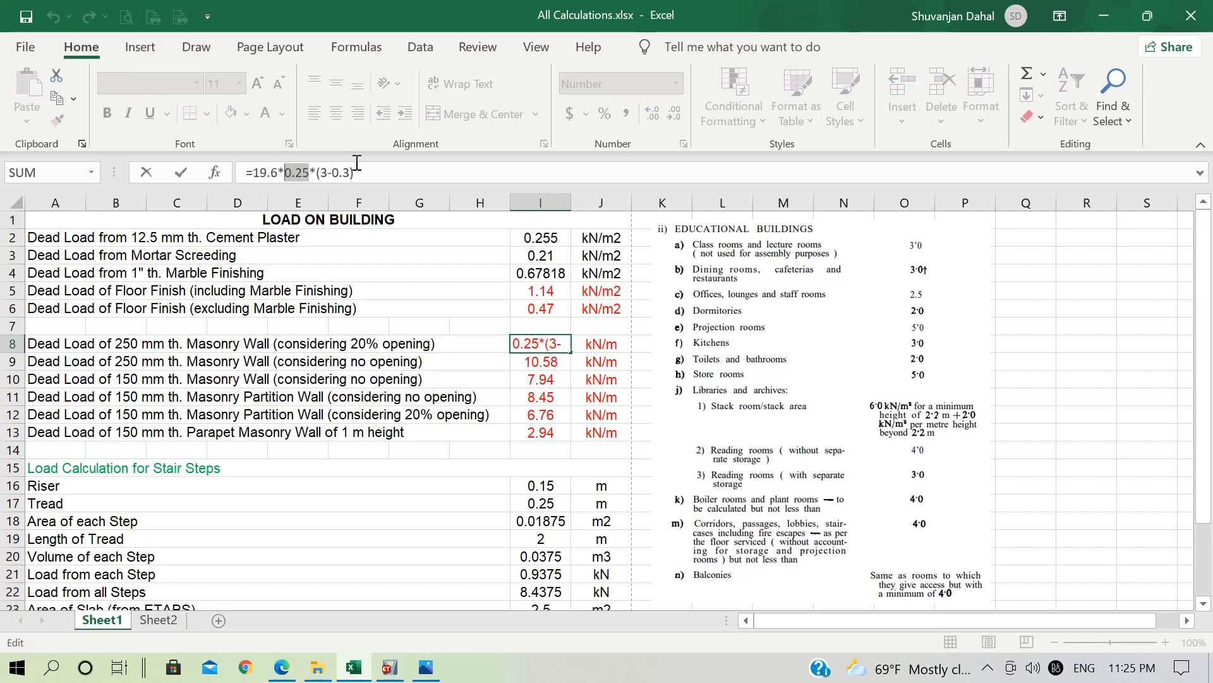
left_click(327, 179)
left_click_drag(327, 178, 327, 171)
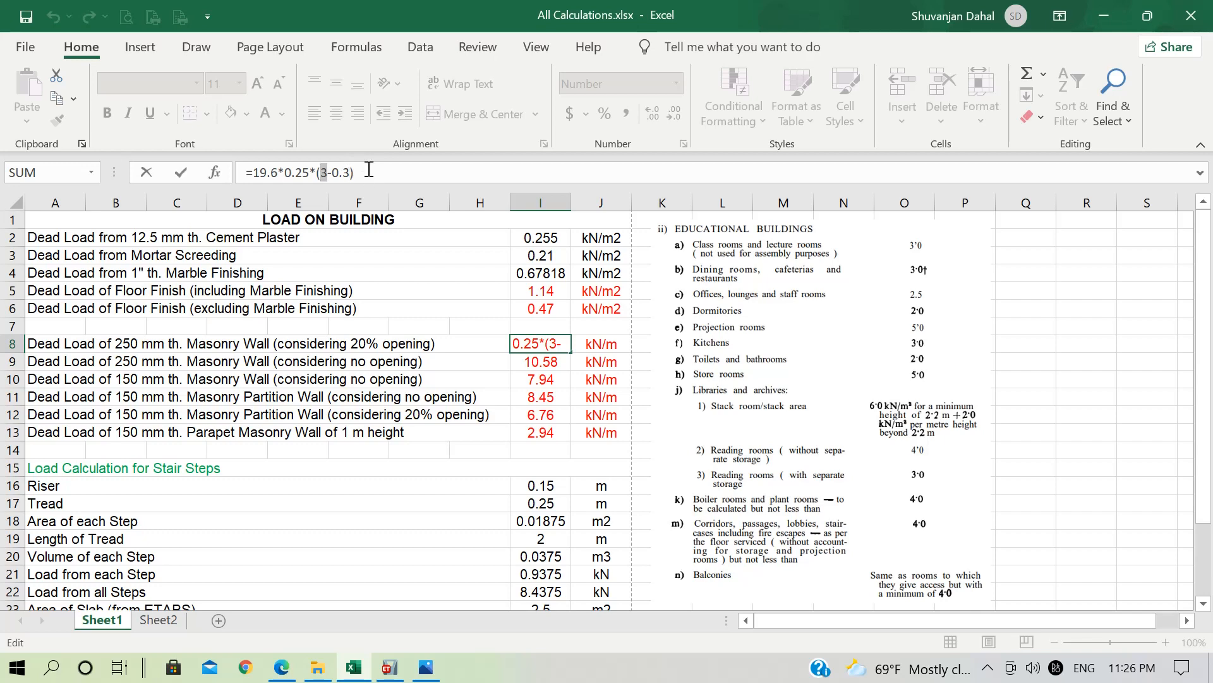
left_click(350, 175)
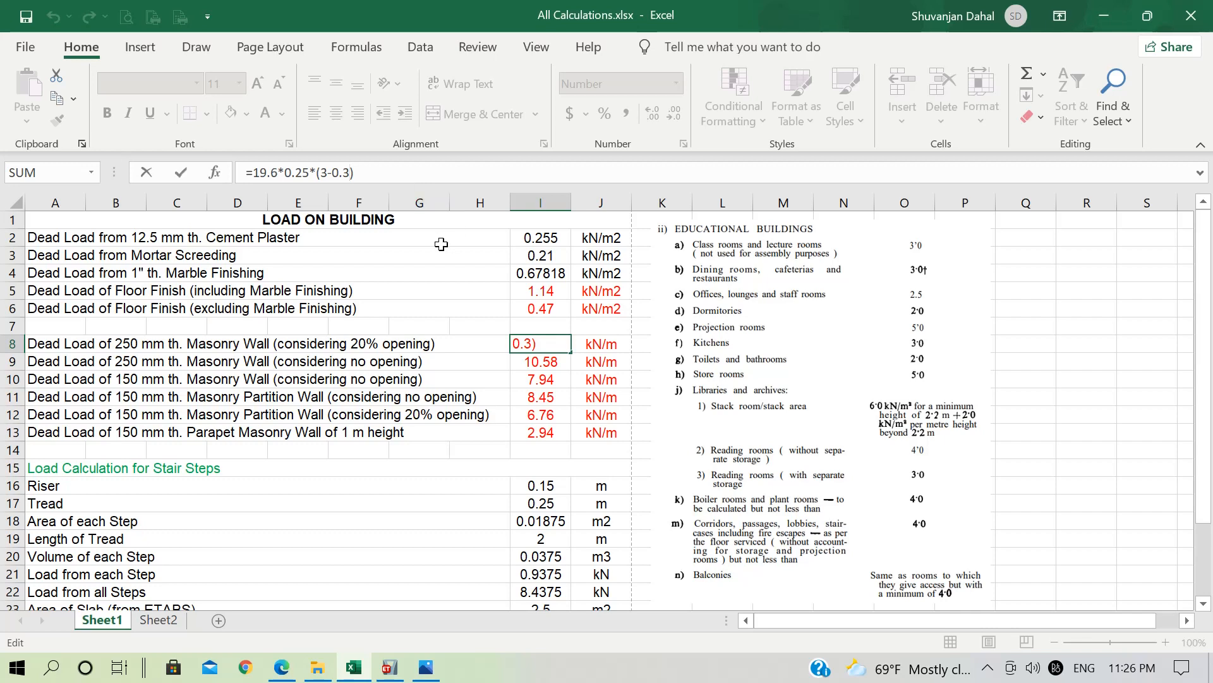
type("5")
key("Return")
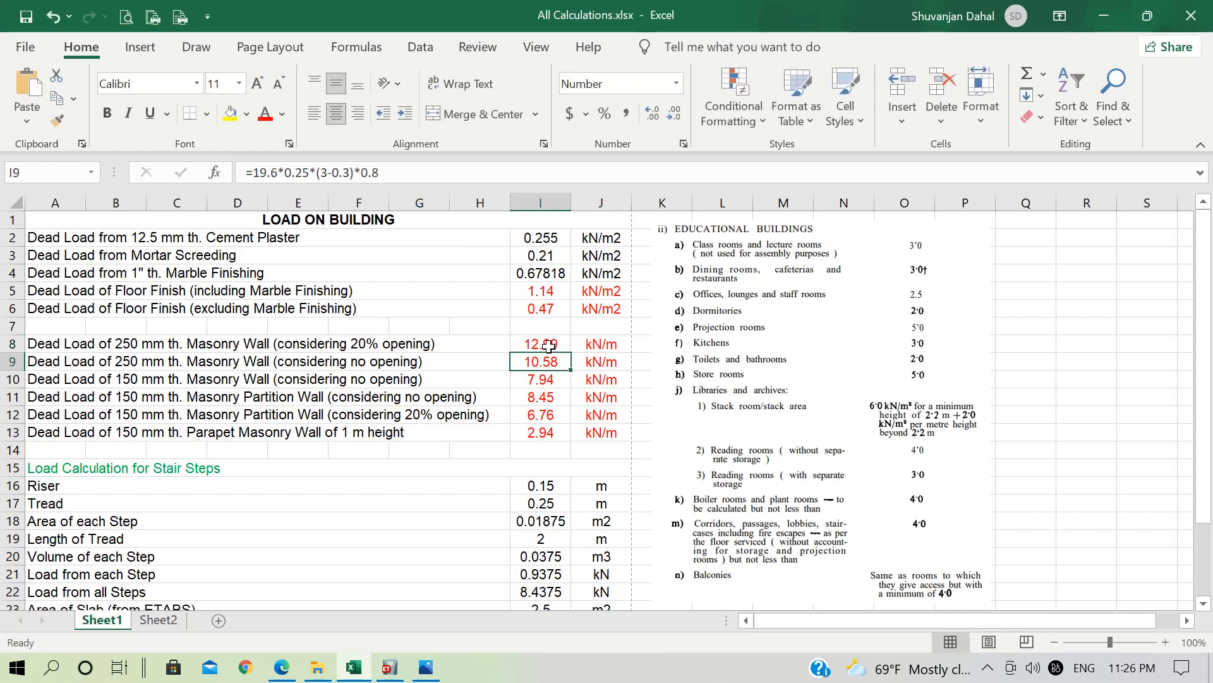
left_click(1114, 10)
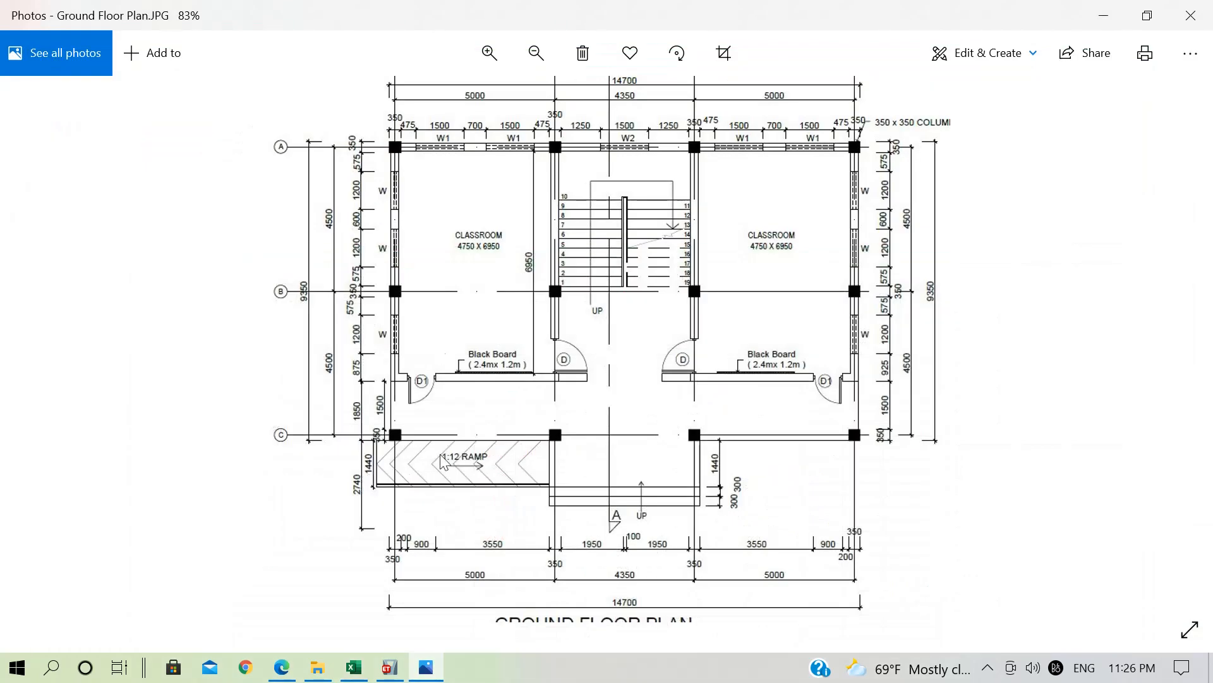
Step: Switch to ETABS and select all Plinth Level beams along grid lines A, D, 2 and 4
left_click(392, 665)
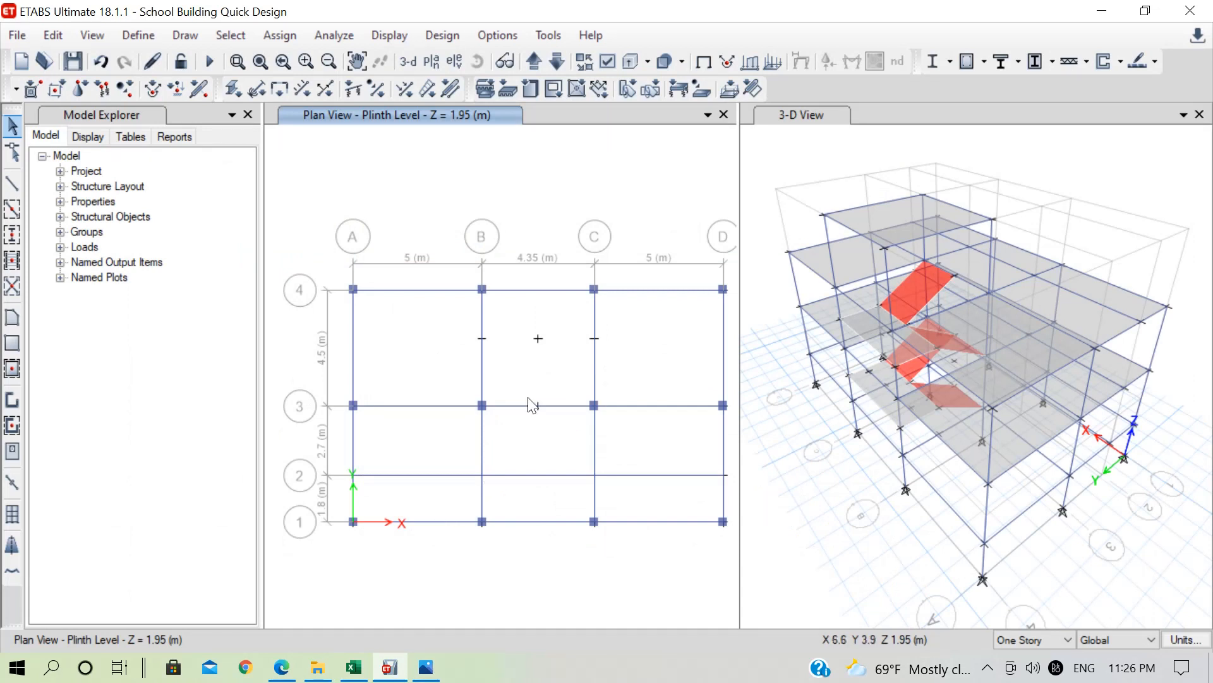
left_click(430, 291)
left_click(353, 383)
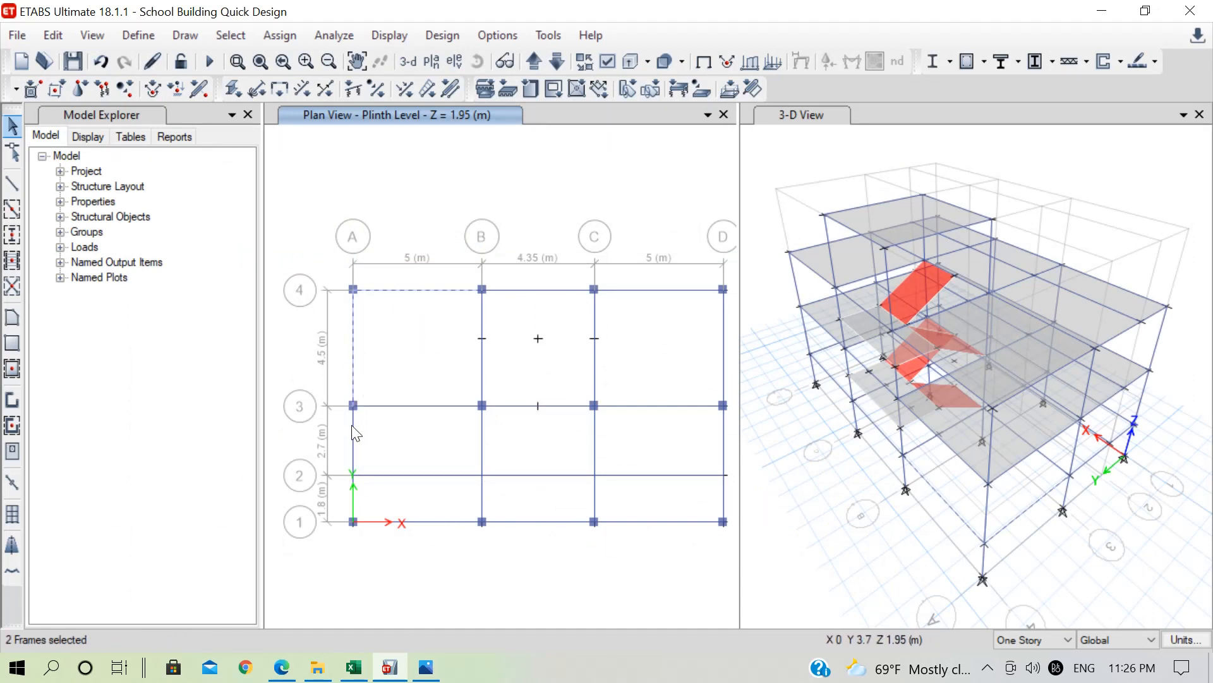
left_click(405, 475)
left_click(496, 476)
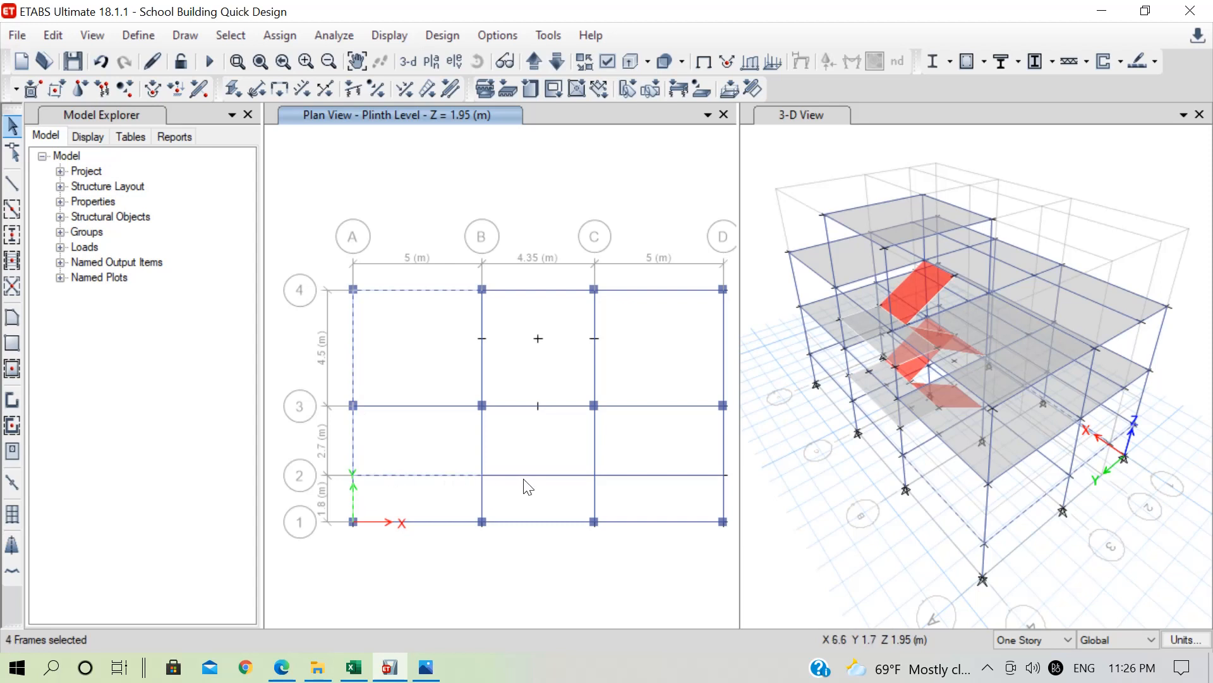
left_click(661, 475)
left_click(724, 450)
left_click(725, 358)
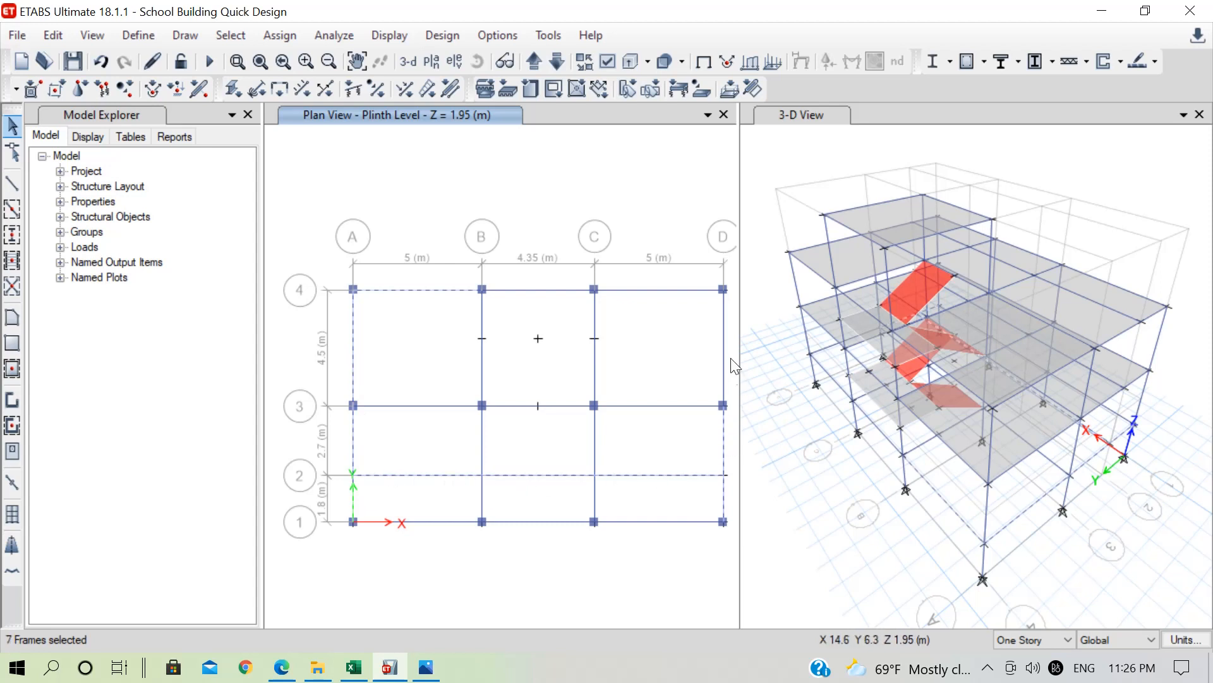
left_click(683, 289)
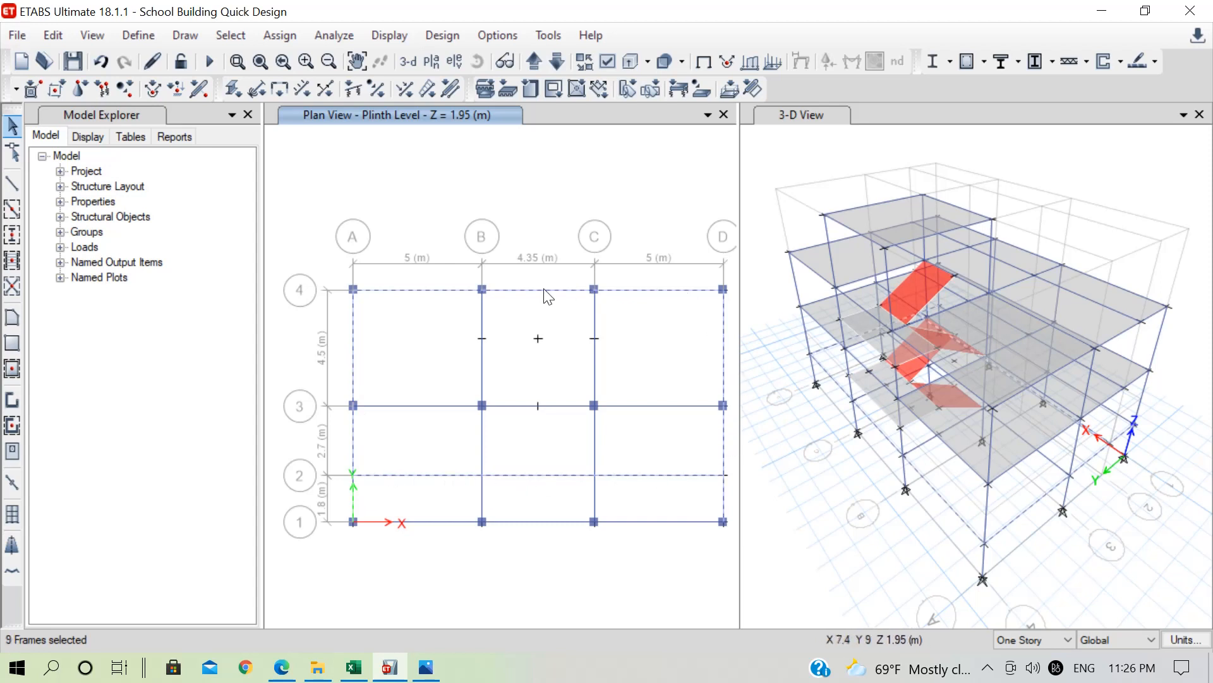
left_click(544, 290)
Step: Check the ground floor plan and add the Plinth Level beams on grids B and C between grids 1 and 3 to the selection
left_click(423, 670)
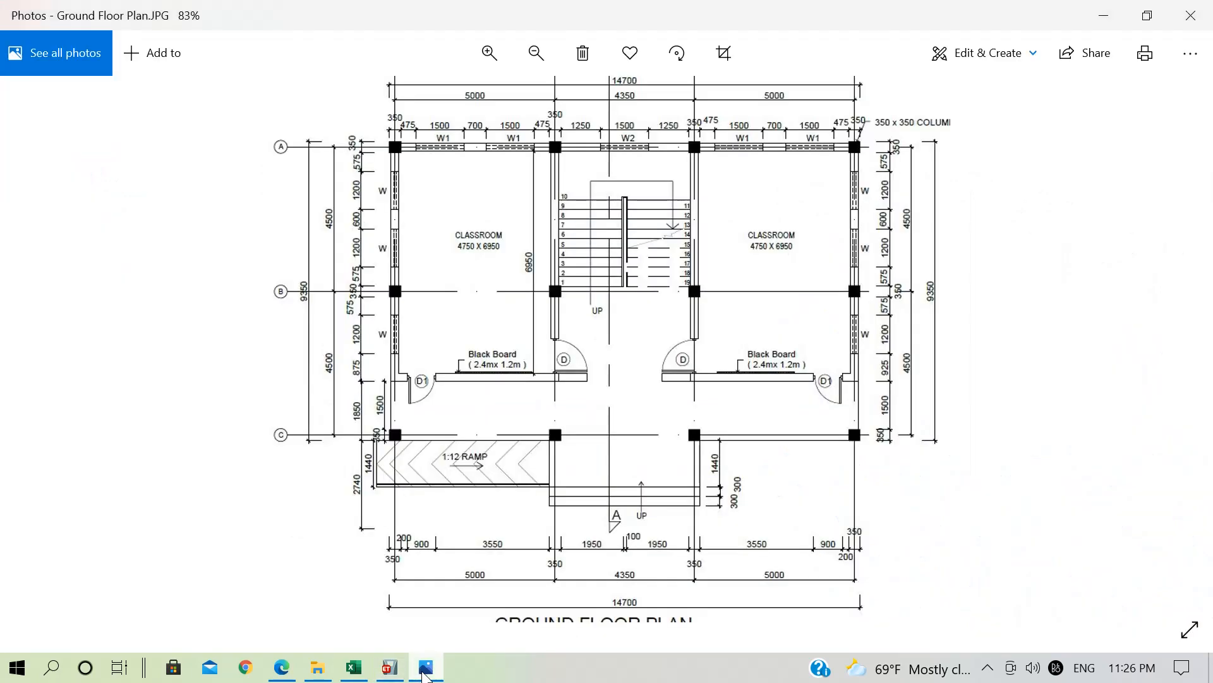
left_click(423, 669)
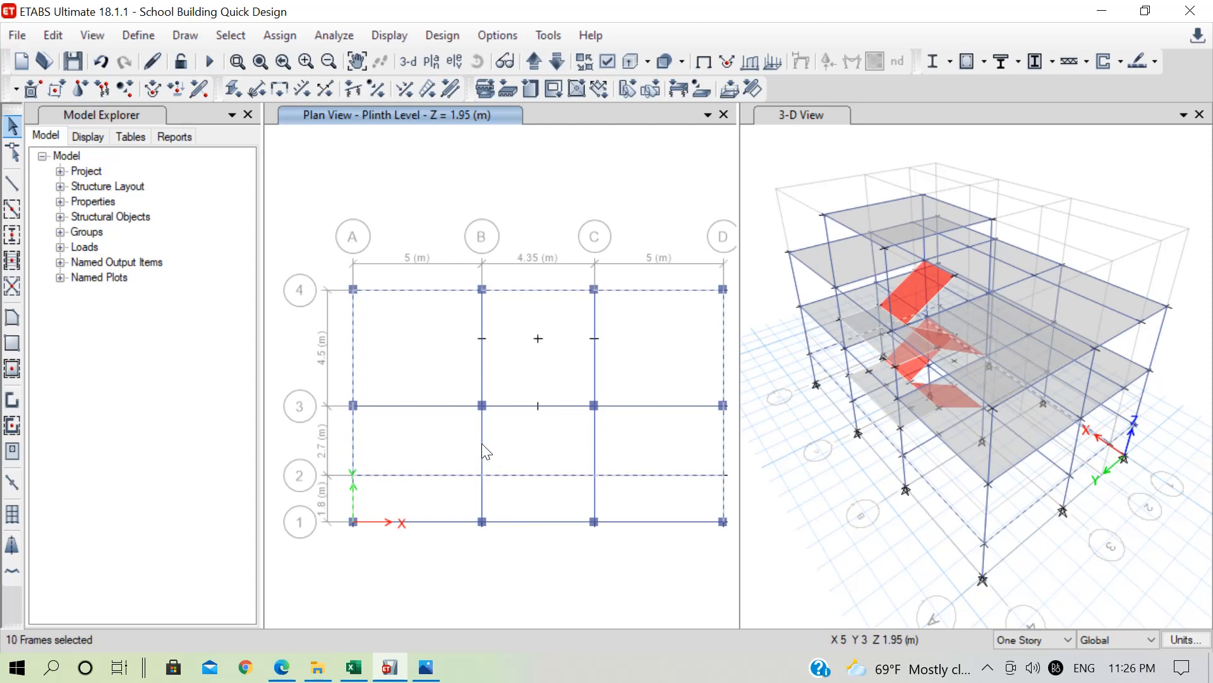
left_click(482, 446)
left_click(594, 460)
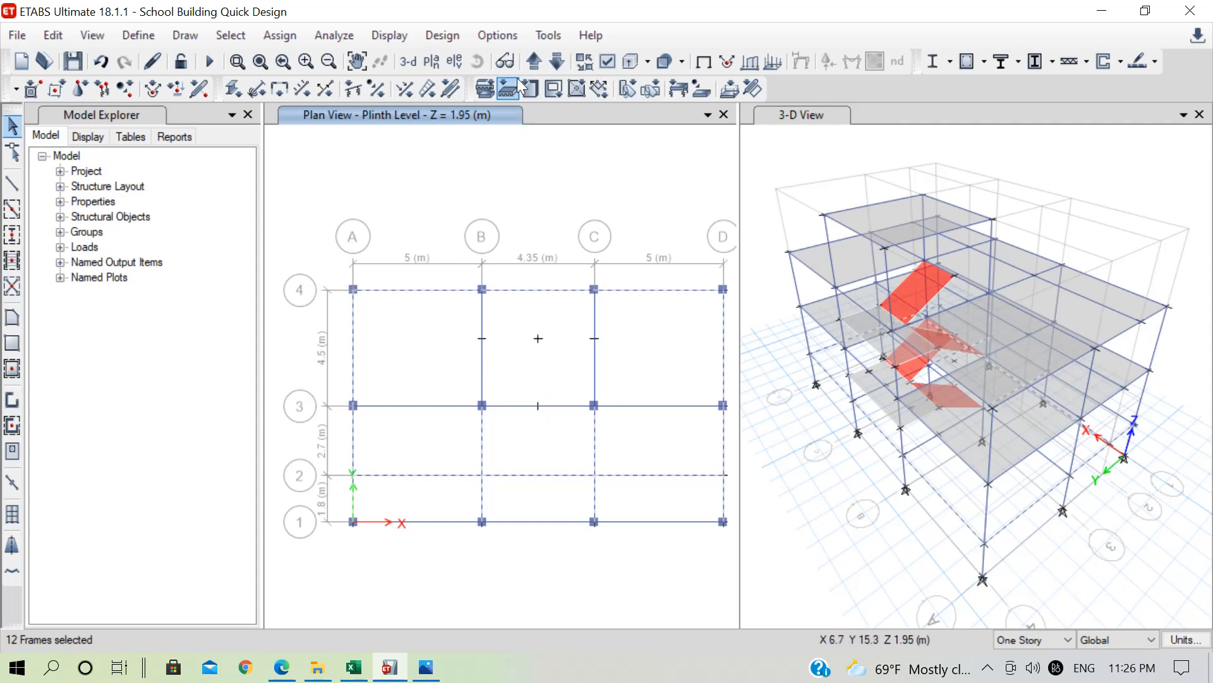
Step: Add all GFSlab beams along grid lines A, D, 2 and 4 to the selection
left_click(535, 63)
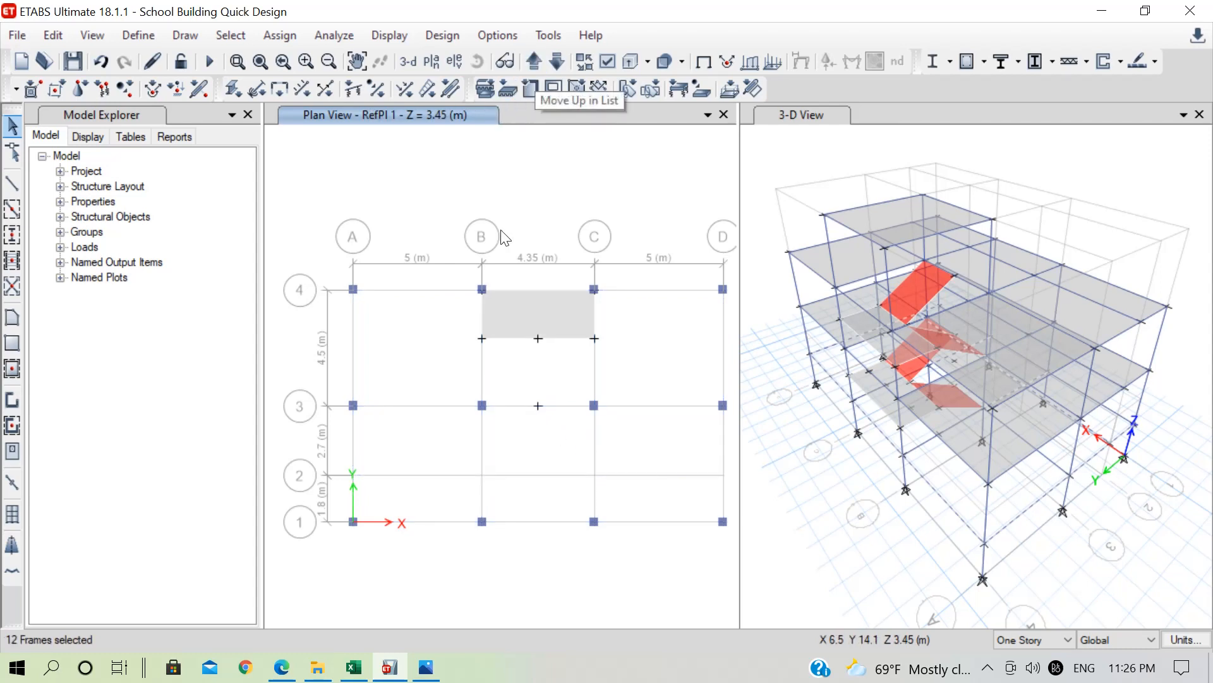
left_click(535, 61)
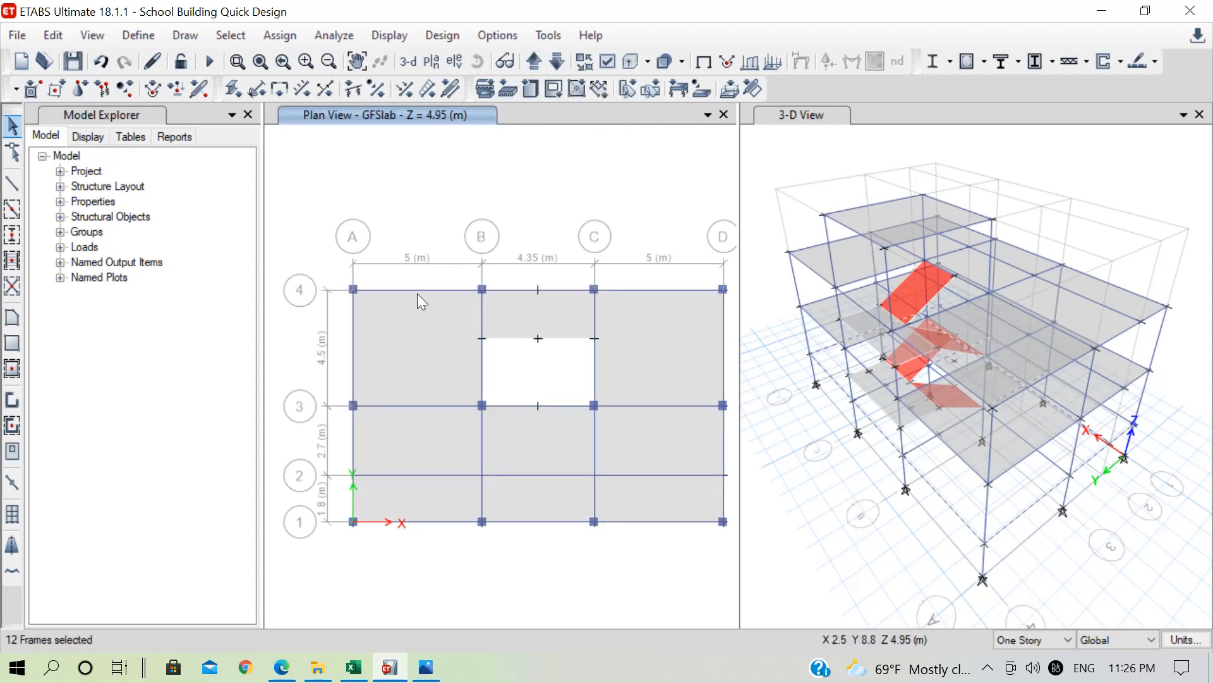
left_click(353, 347)
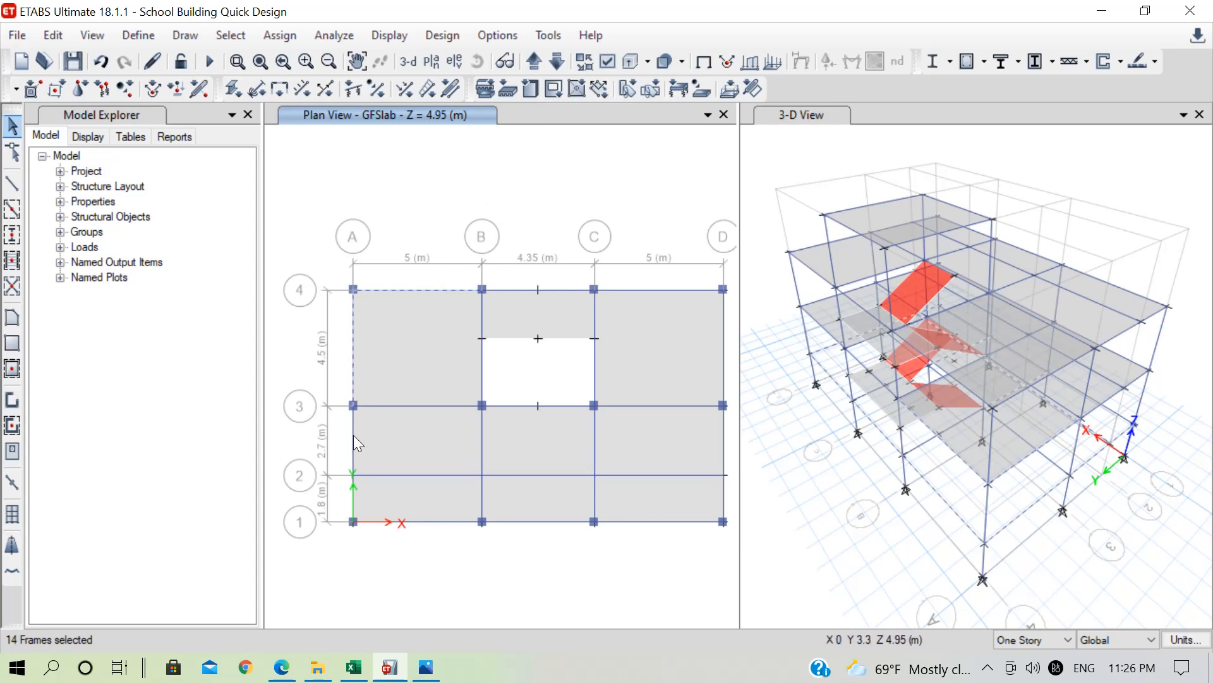
left_click(354, 435)
left_click(405, 472)
left_click(529, 471)
left_click(635, 471)
left_click(724, 432)
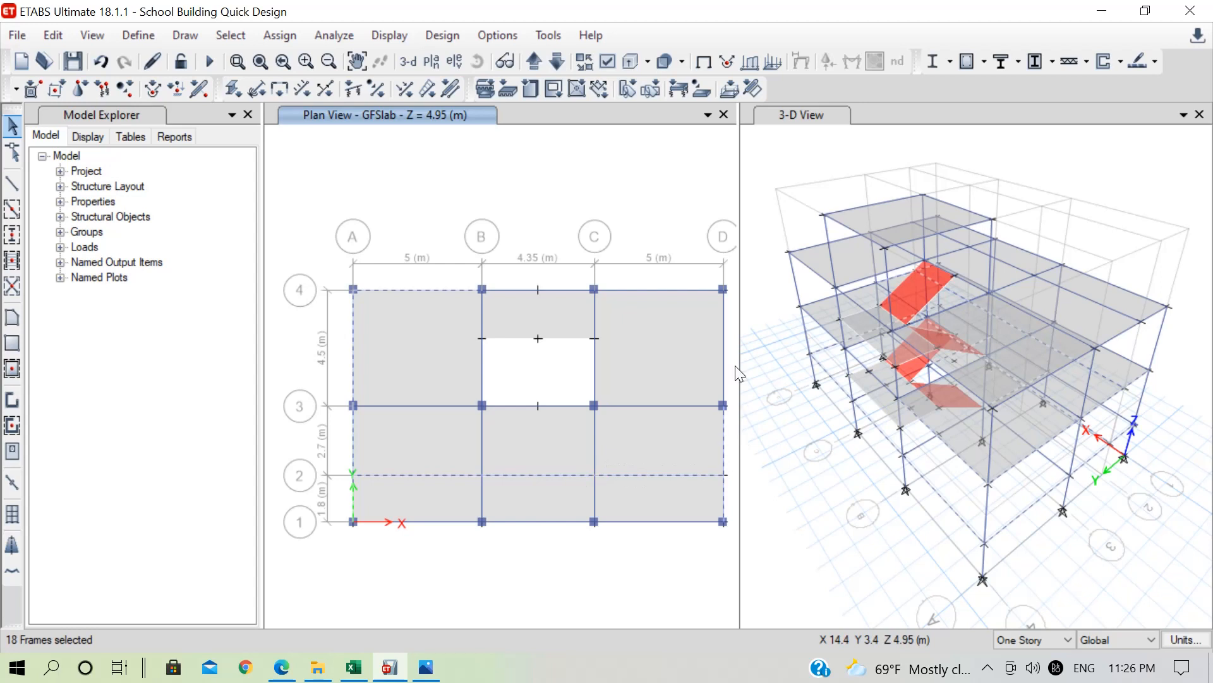
left_click(727, 342)
left_click(676, 290)
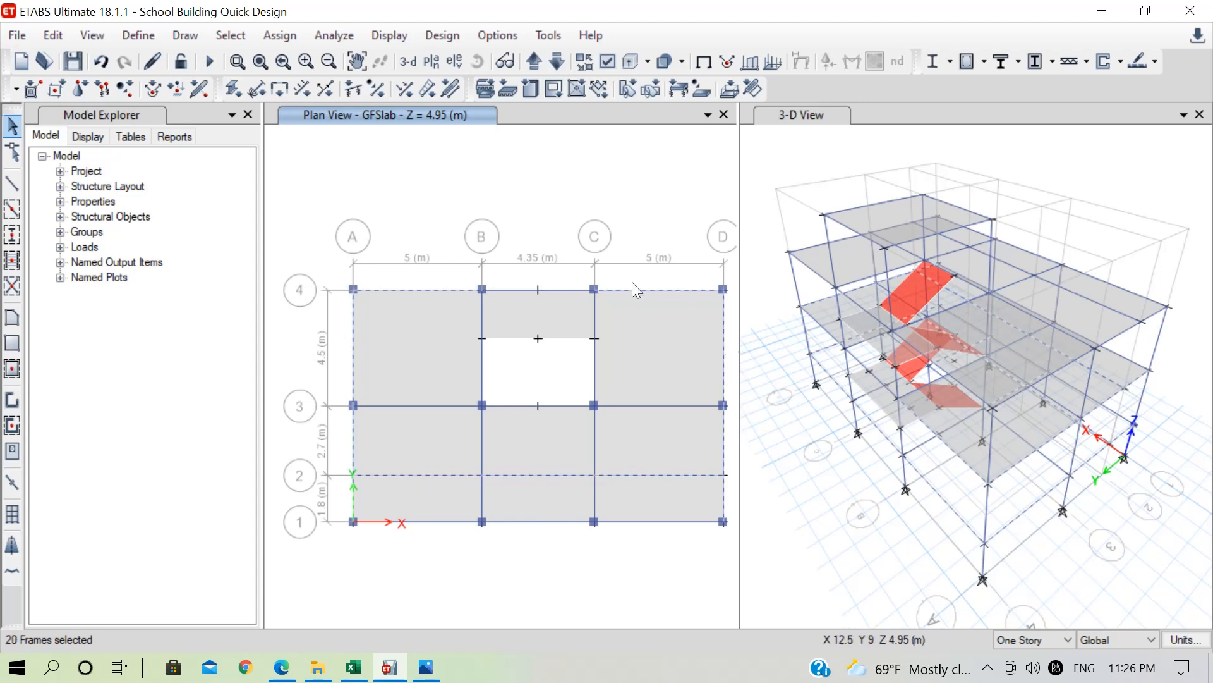
left_click(555, 289)
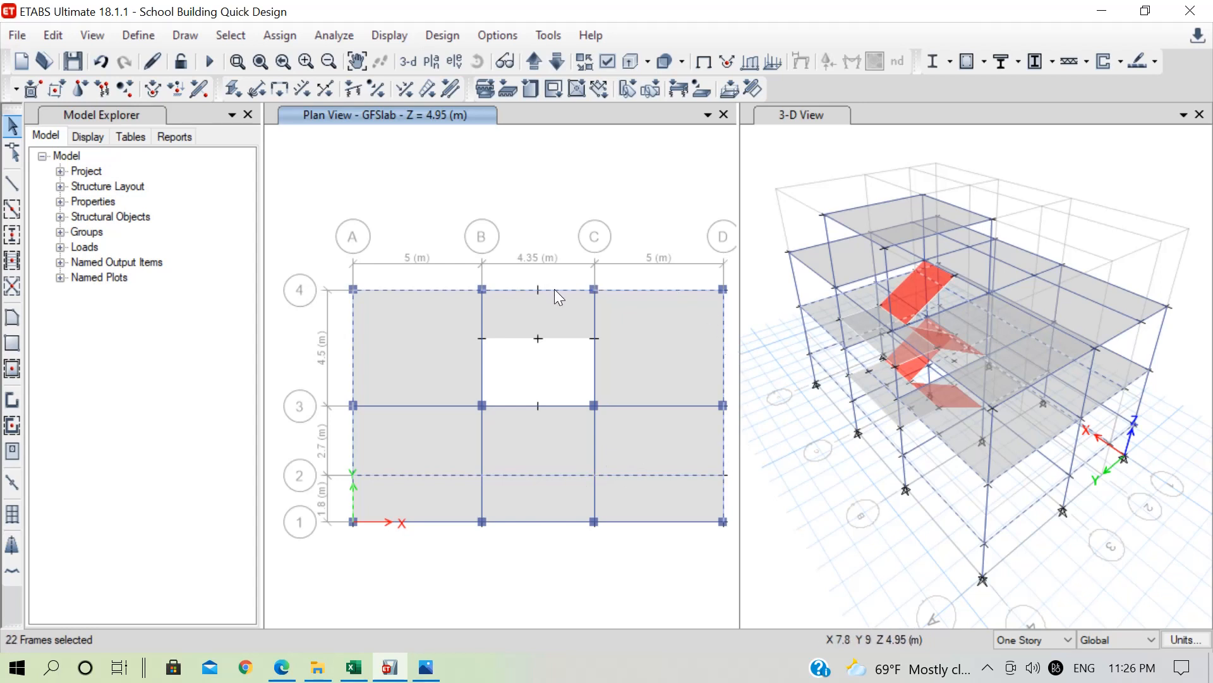
Step: Assign a uniform distributed gravity load of 13 kN/m to the selected beams under the Masonry load pattern
left_click(282, 33)
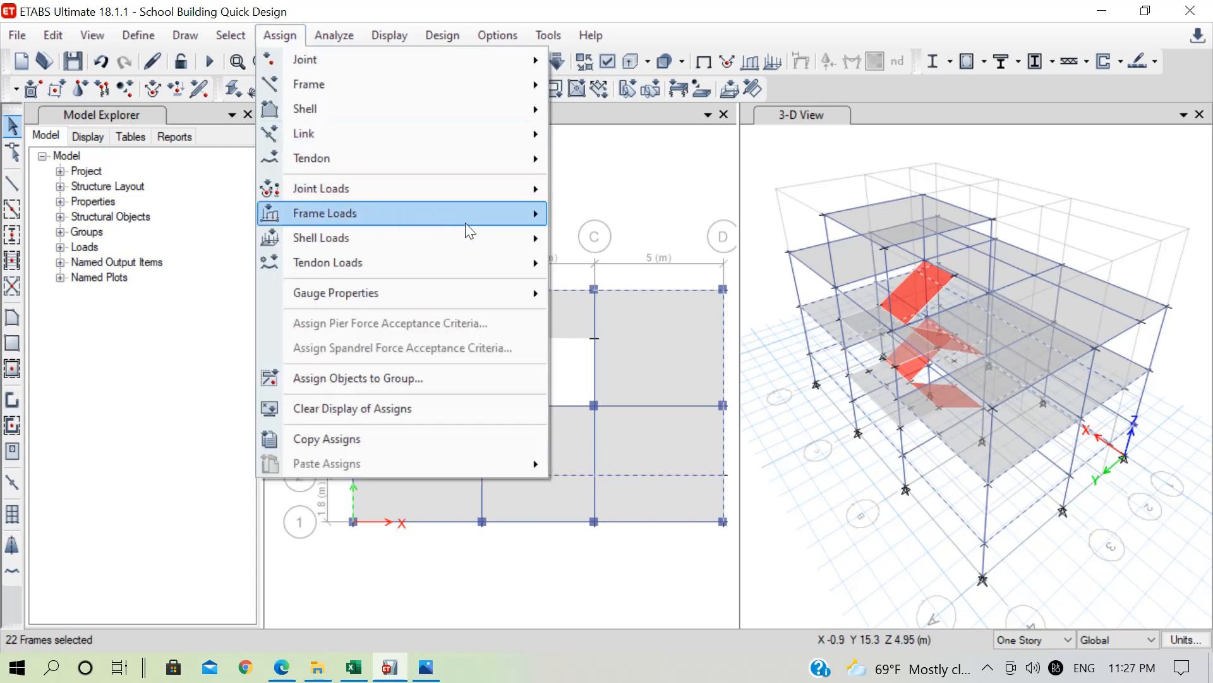
mouse_move(482, 214)
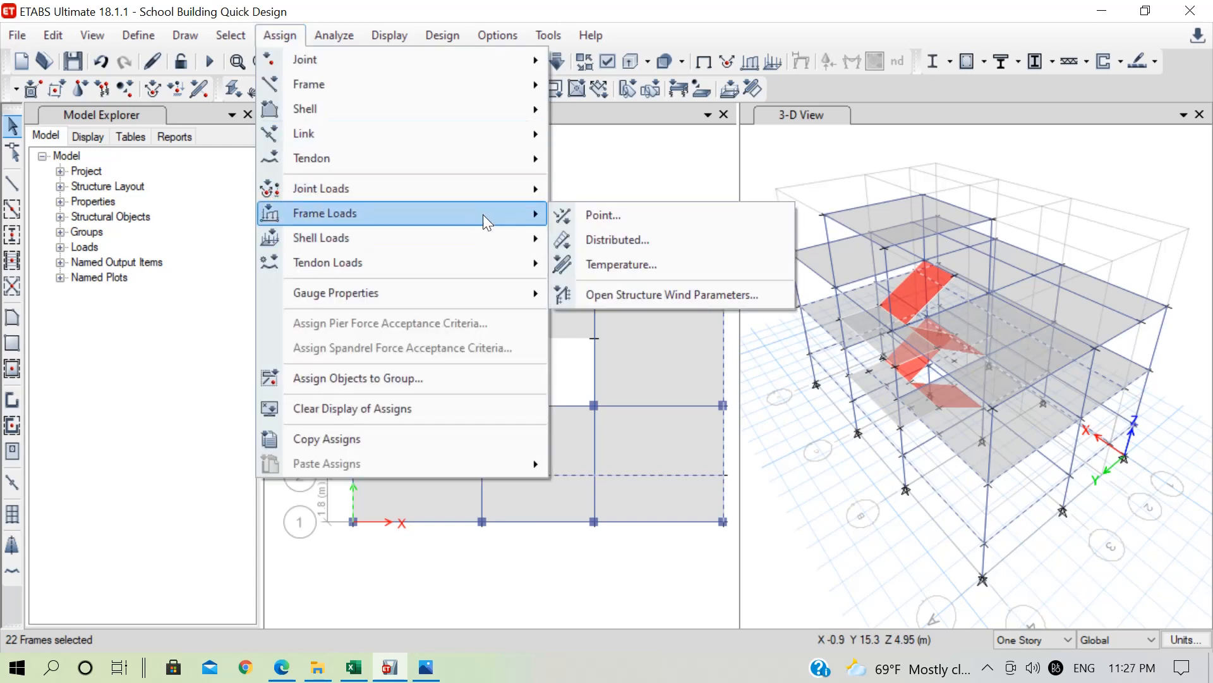
left_click(597, 238)
left_click(655, 215)
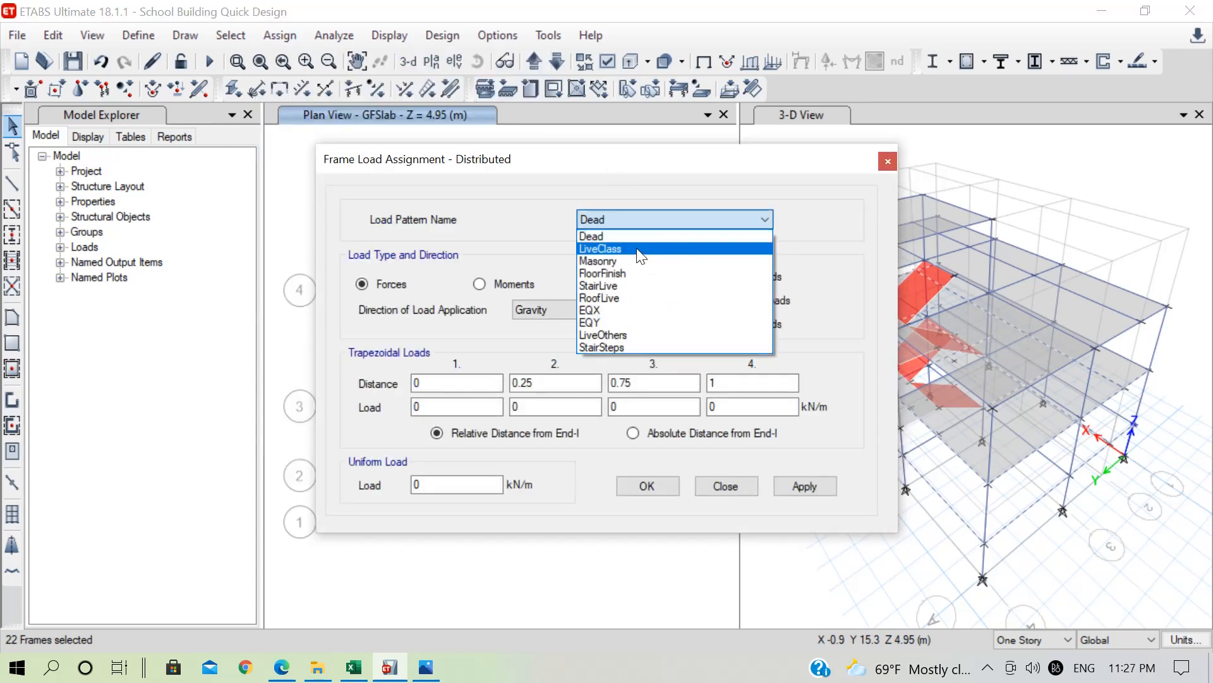
left_click(623, 260)
double_click(421, 484)
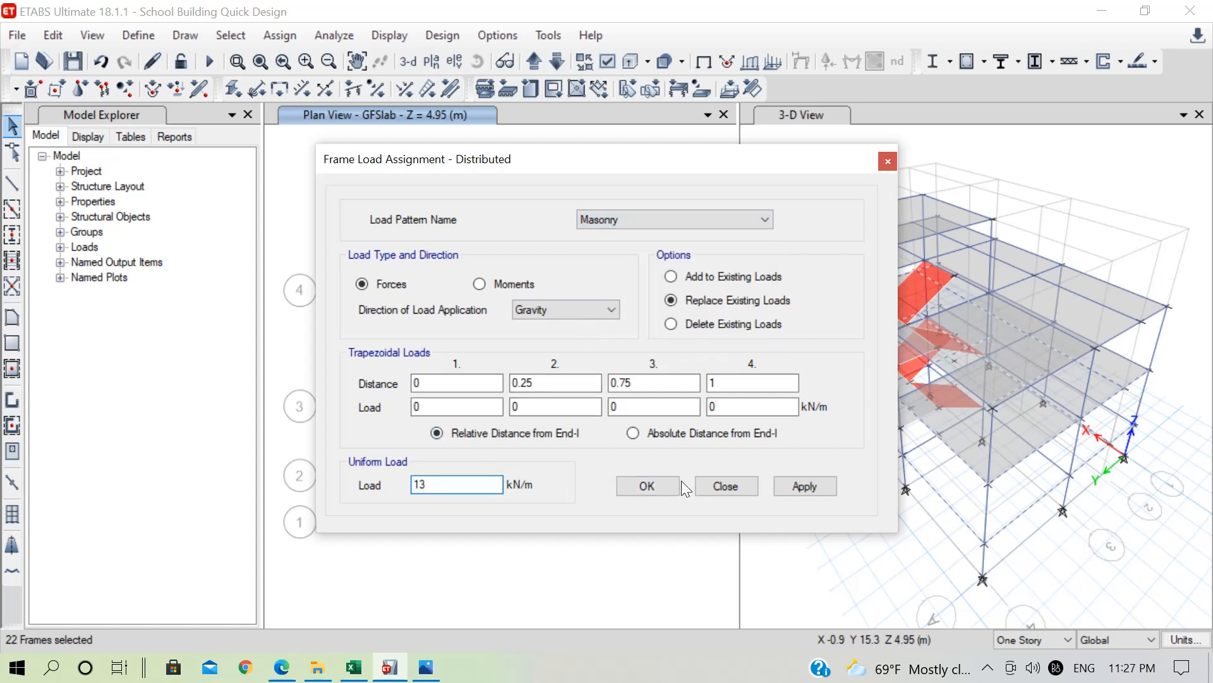
left_click(660, 487)
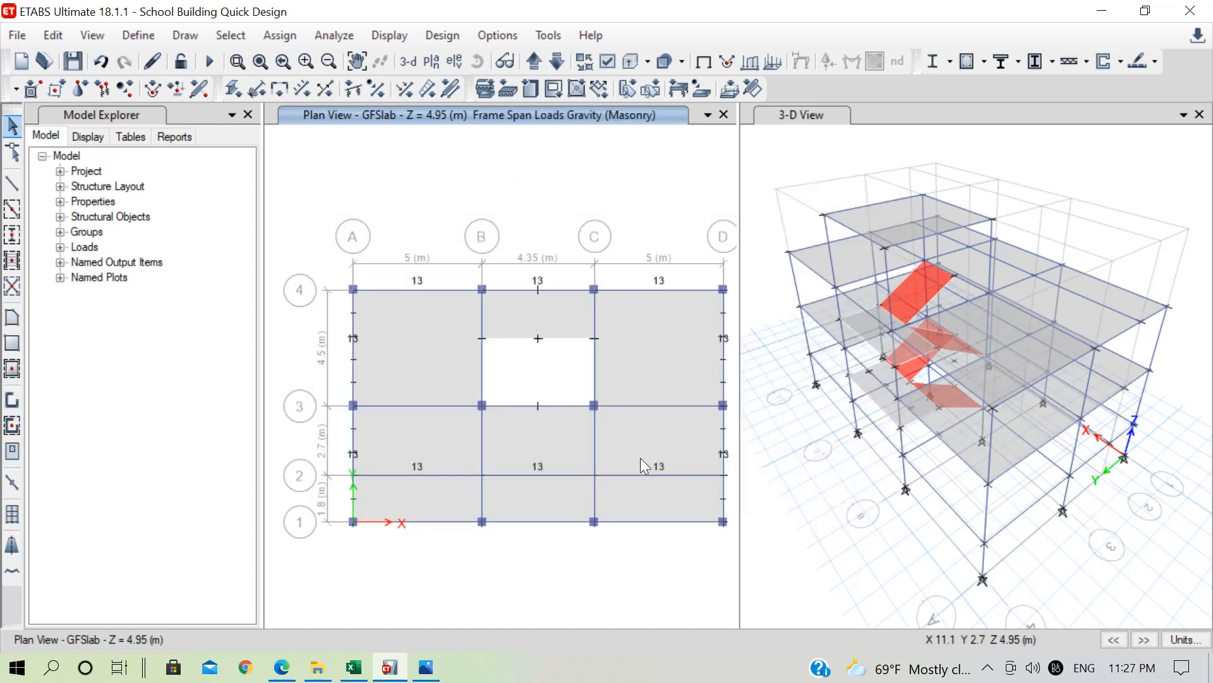
left_click(481, 316)
left_click(595, 314)
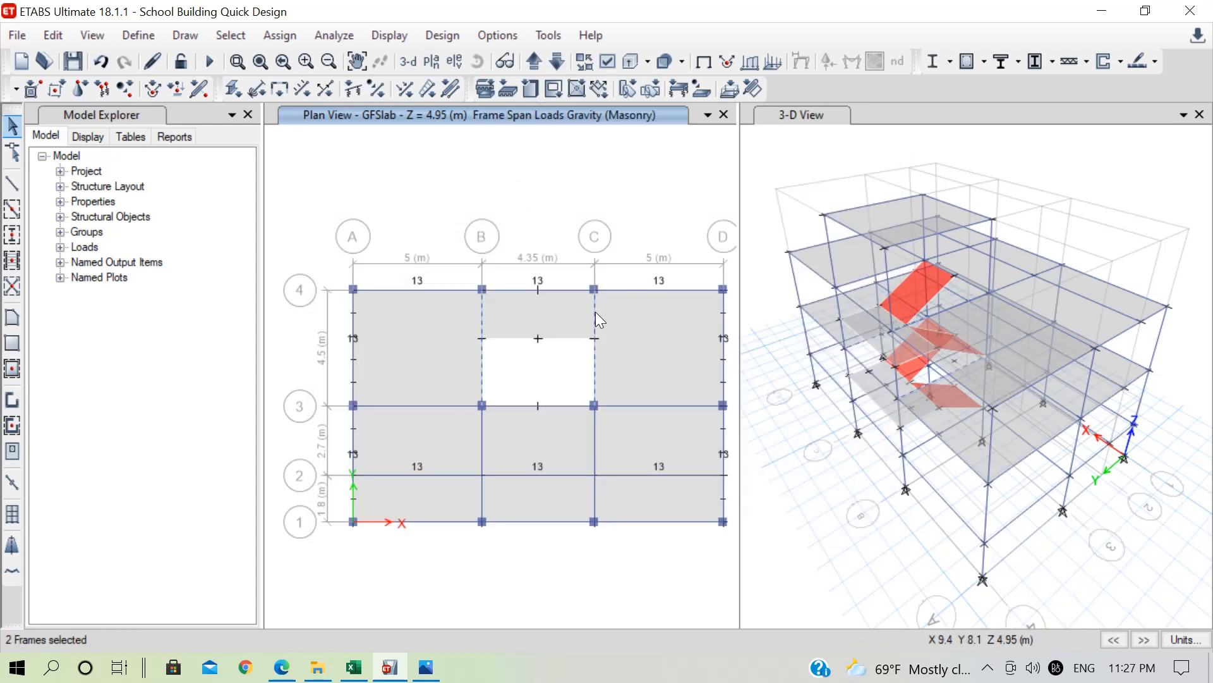
left_click(554, 63)
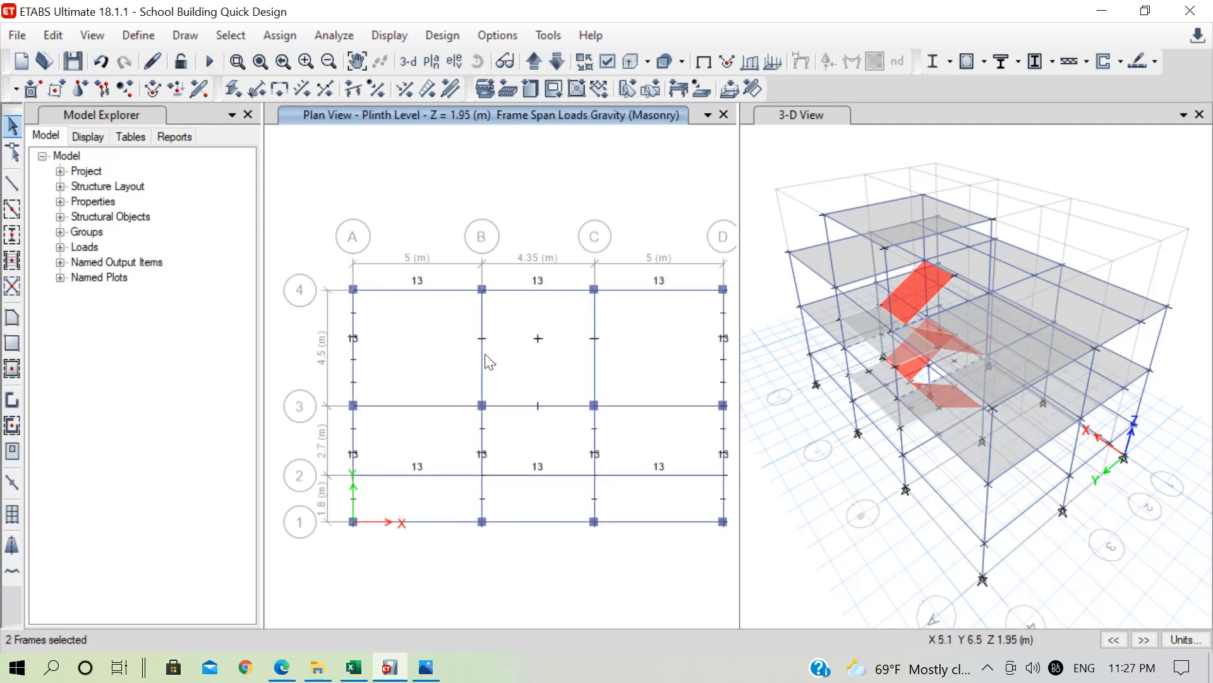
left_click(484, 353)
left_click(596, 367)
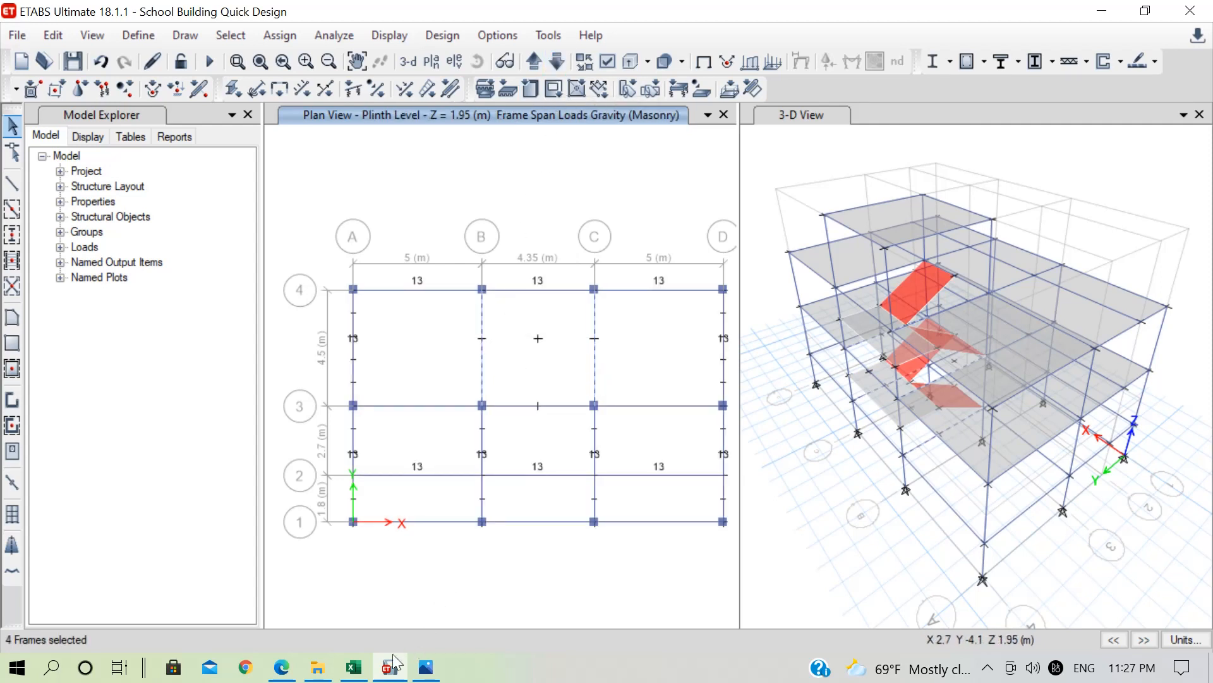
Step: Switch to Excel and set the no-opening 250 mm masonry wall load formula in I9 to =19.6*0.25*(3-0.35)
left_click(353, 667)
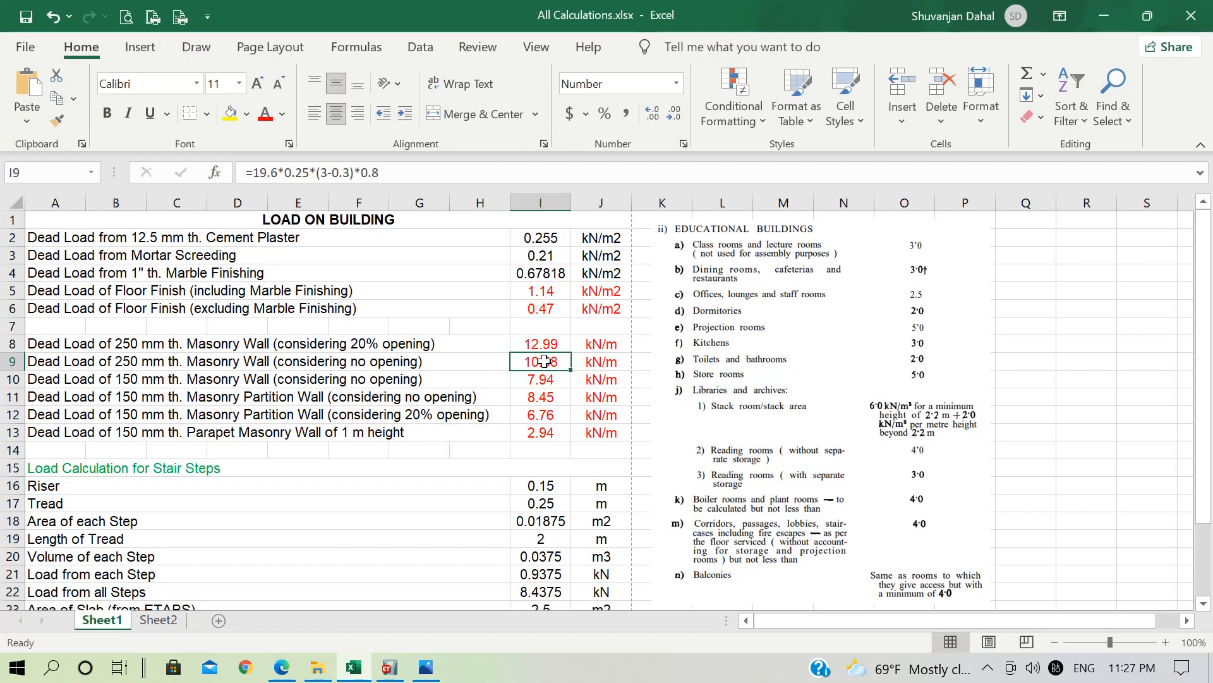
left_click(429, 169)
key("BackSpace")
key("BackSpace")
key("BackSpace")
key("BackSpace")
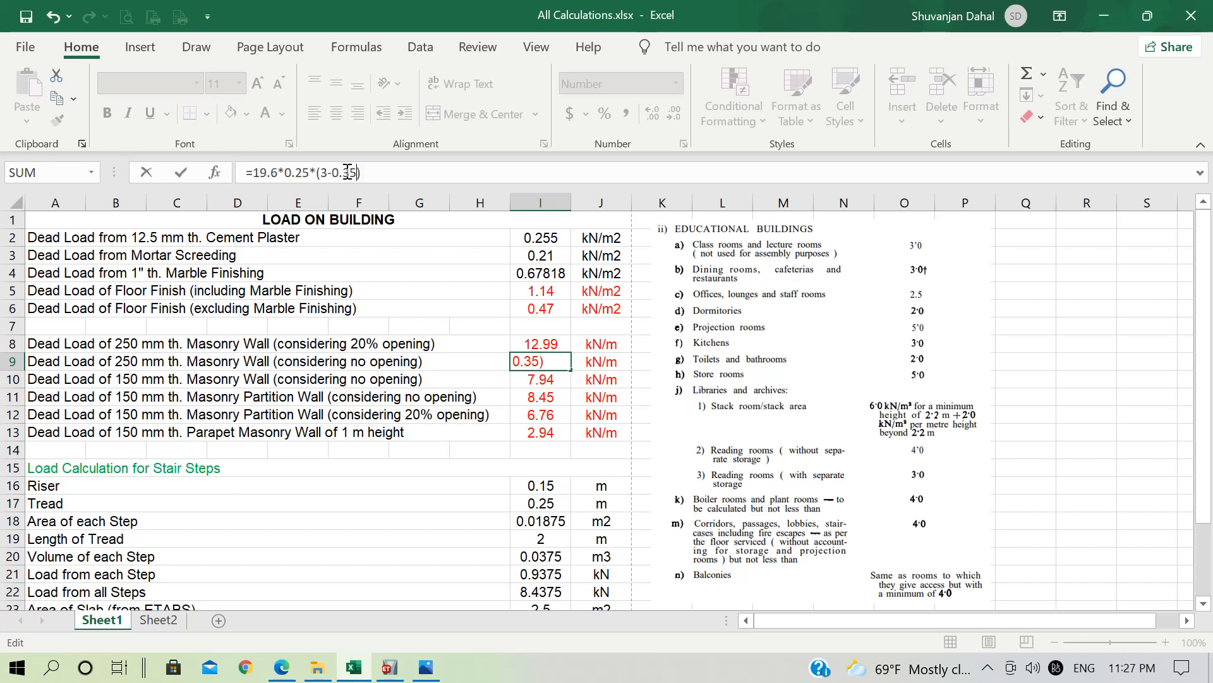
key("Return")
left_click(552, 362)
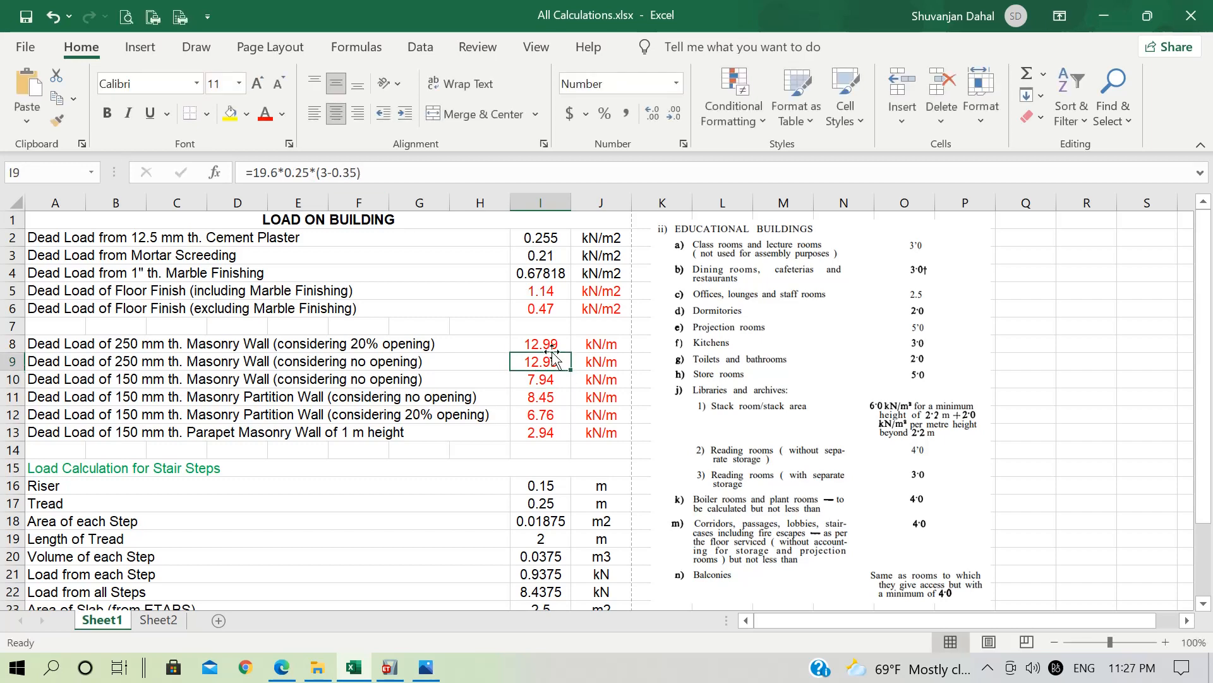
Step: Set the 20% opening 250 mm masonry wall load formula in I8 to =19.6*0.25*(3-0.35)*0.8
left_click(553, 347)
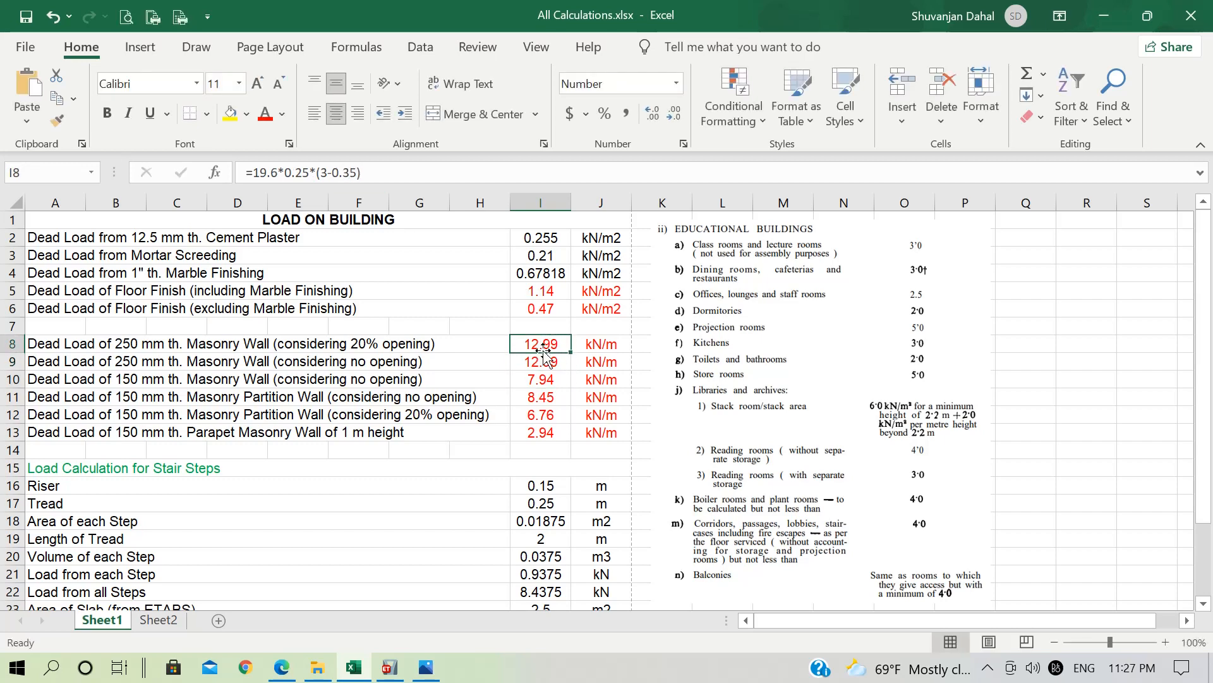
left_click(466, 169)
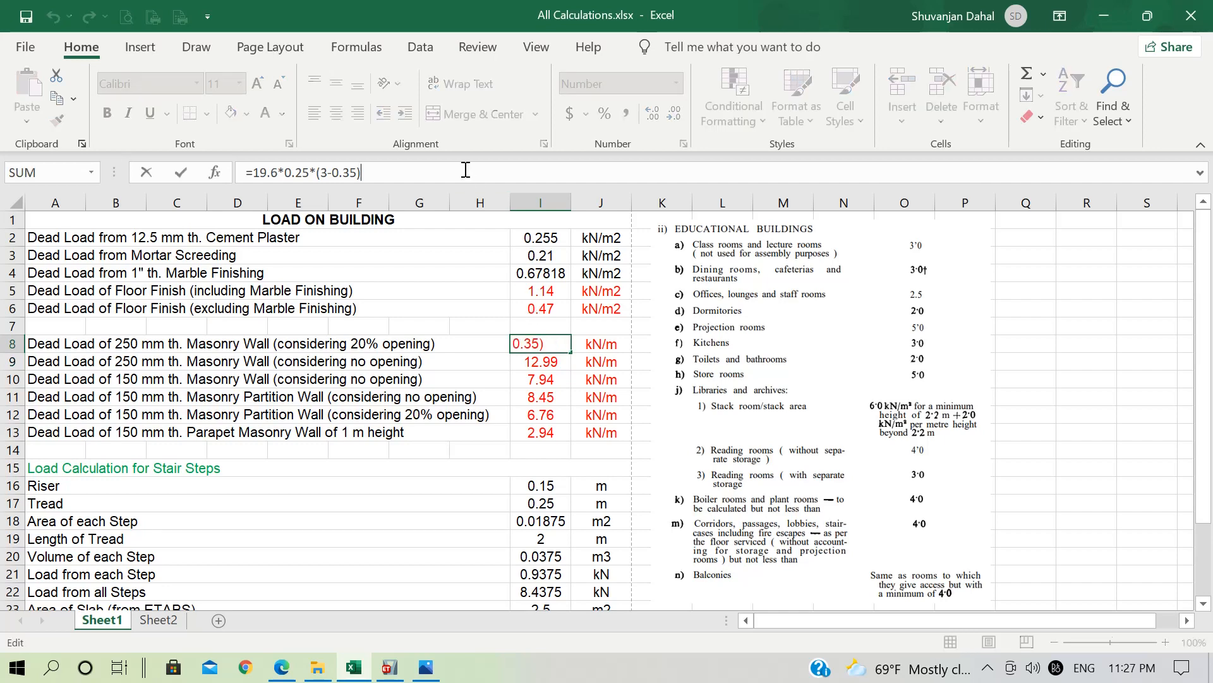
type("*0.8")
key("Return")
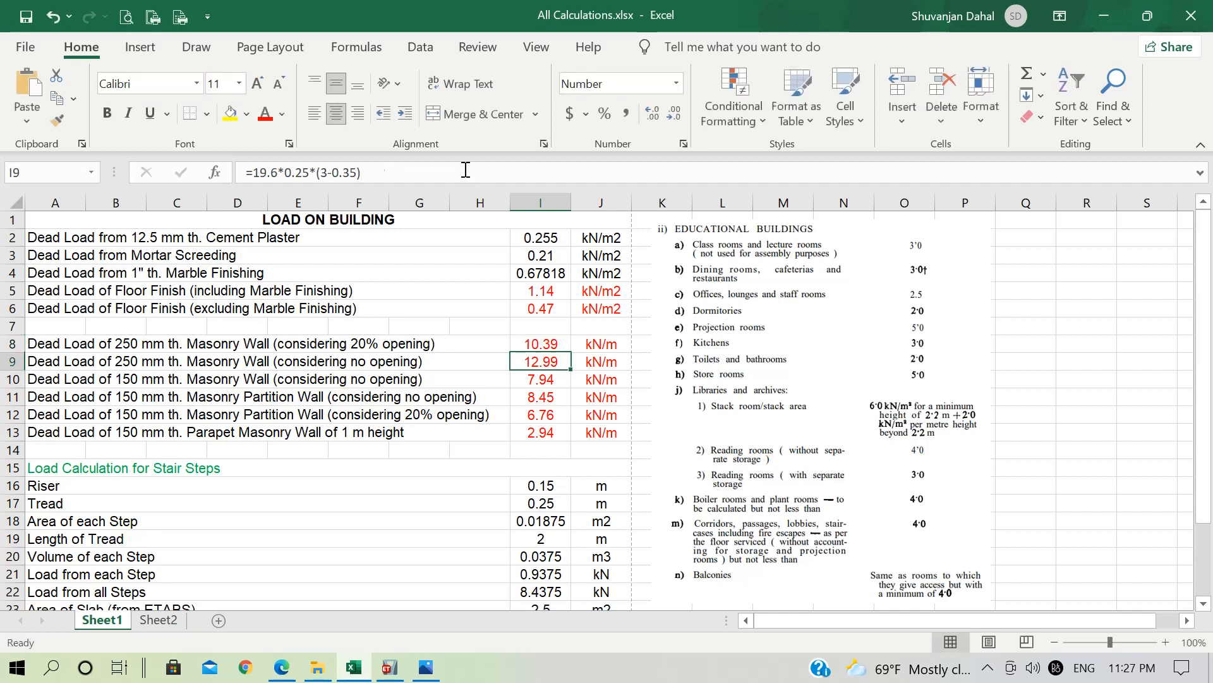
Step: Switch to ETABS and select the Plinth Level beams along grids A, D, 2 and 4, plus grids B and C between 1 and 3
left_click(403, 672)
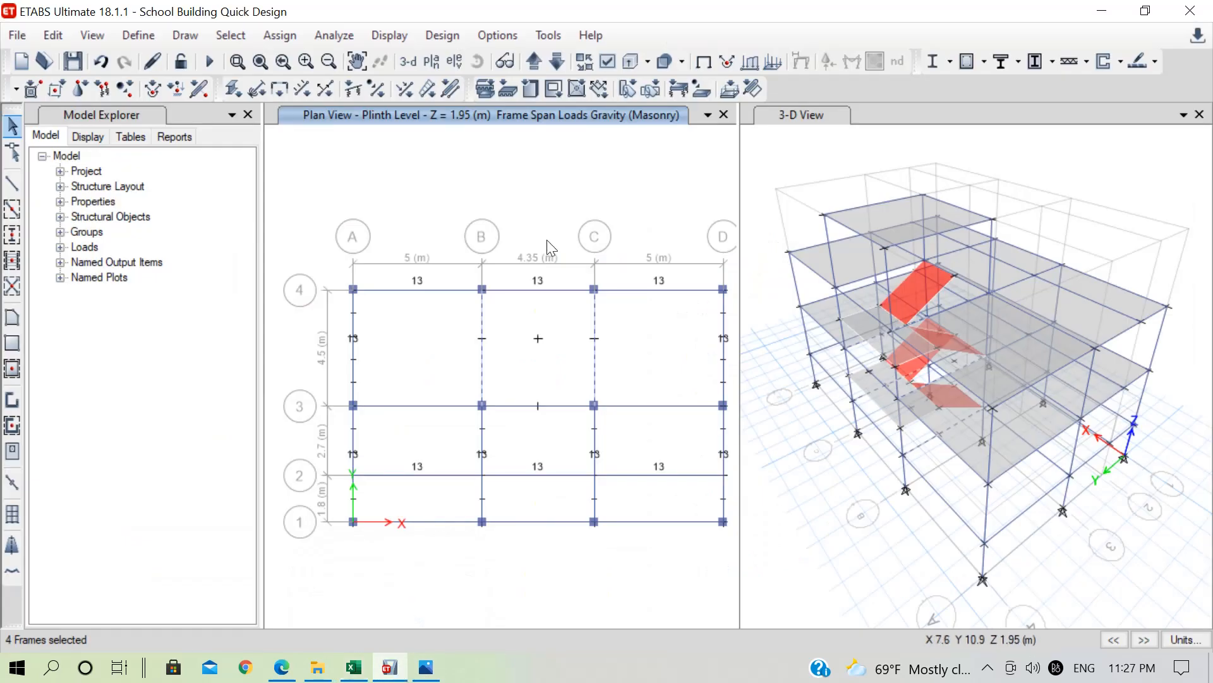
left_click(442, 301)
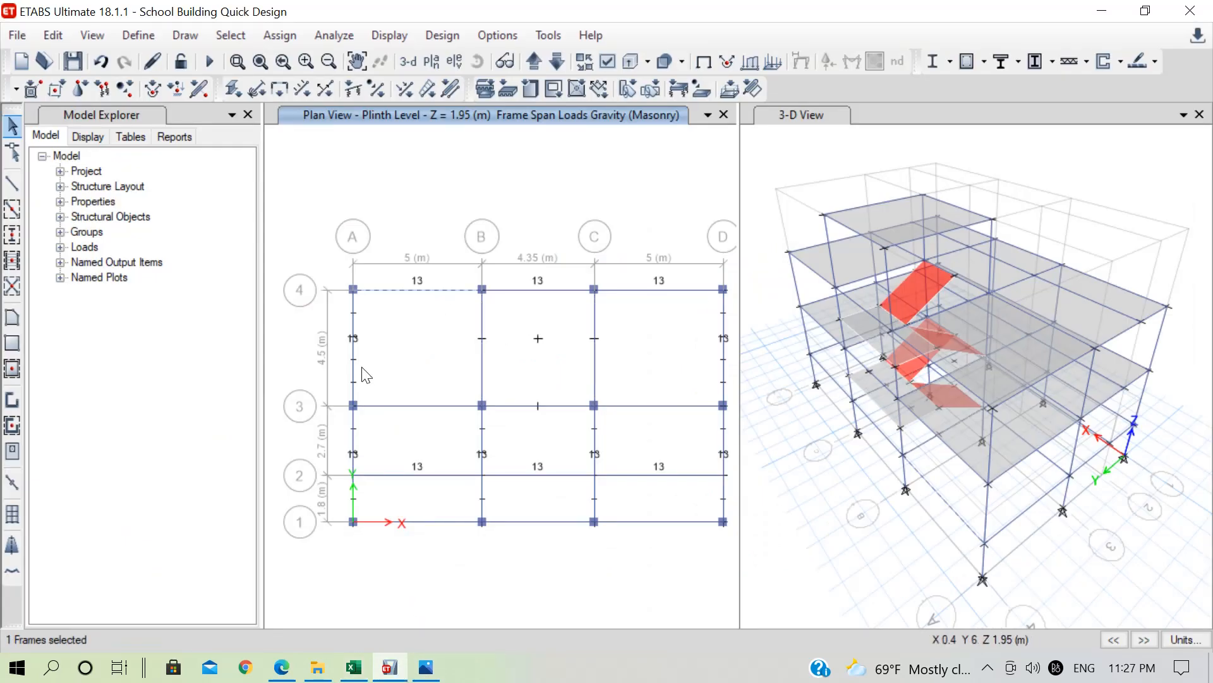
left_click(354, 382)
left_click(356, 439)
left_click(392, 475)
left_click(568, 476)
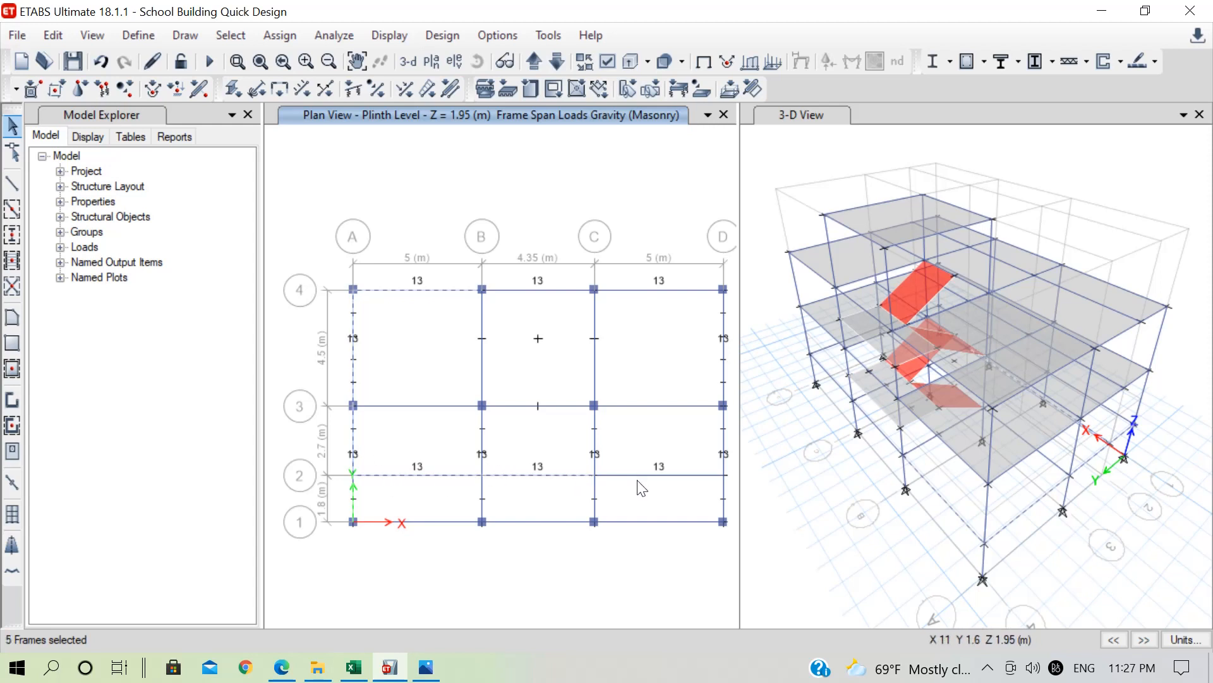
left_click(725, 435)
left_click(696, 475)
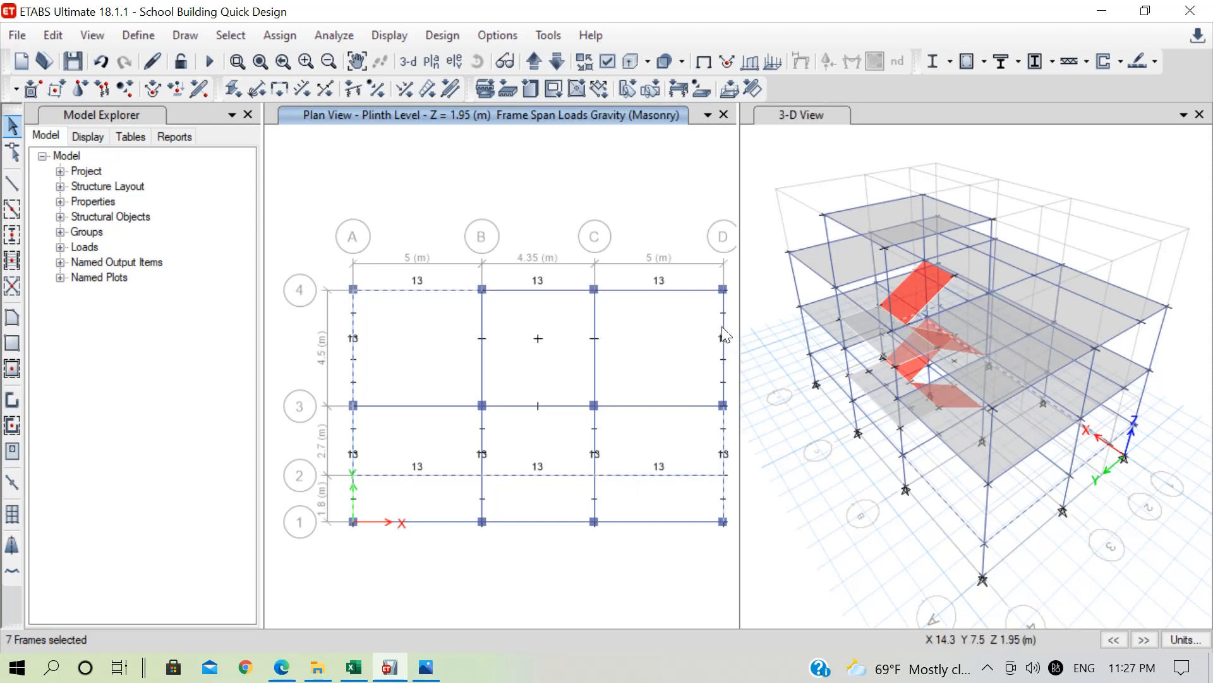
left_click(657, 289)
left_click(542, 338)
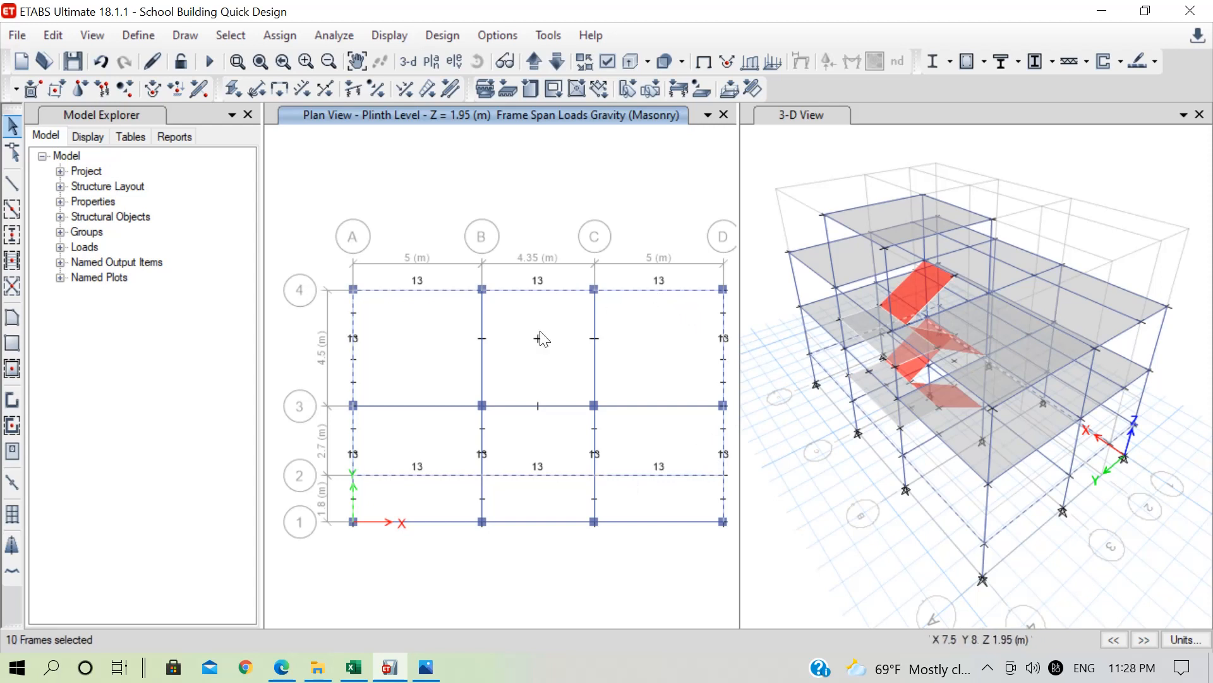
left_click(482, 446)
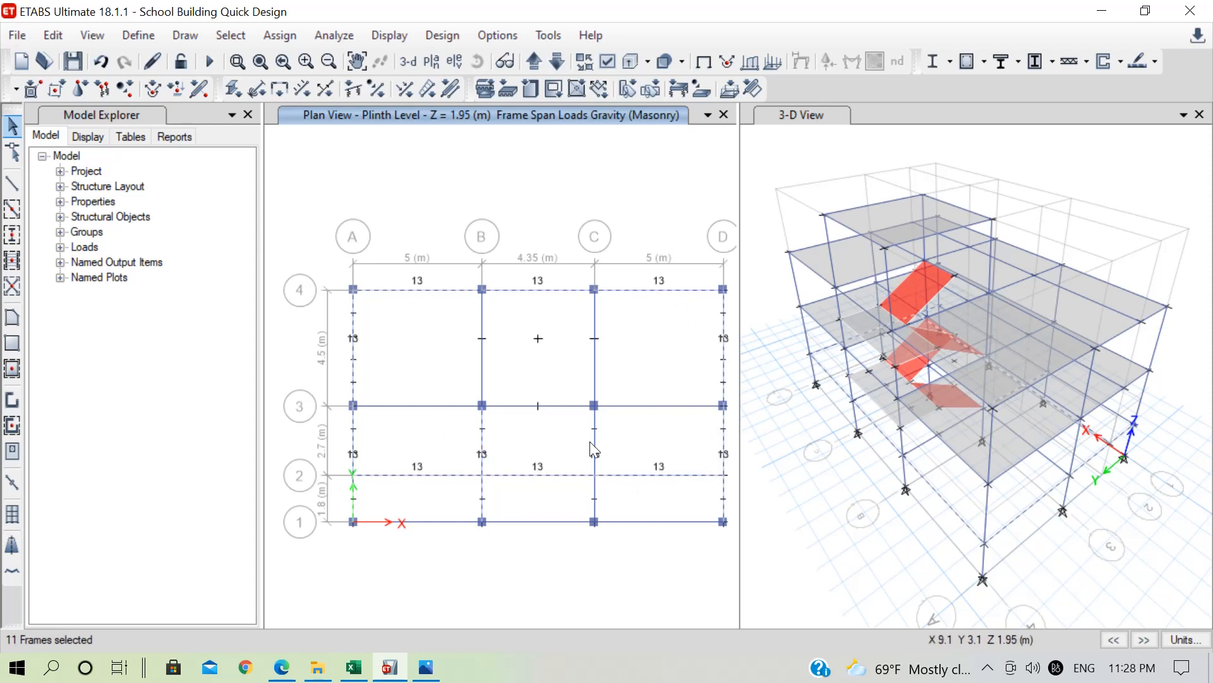
left_click(594, 442)
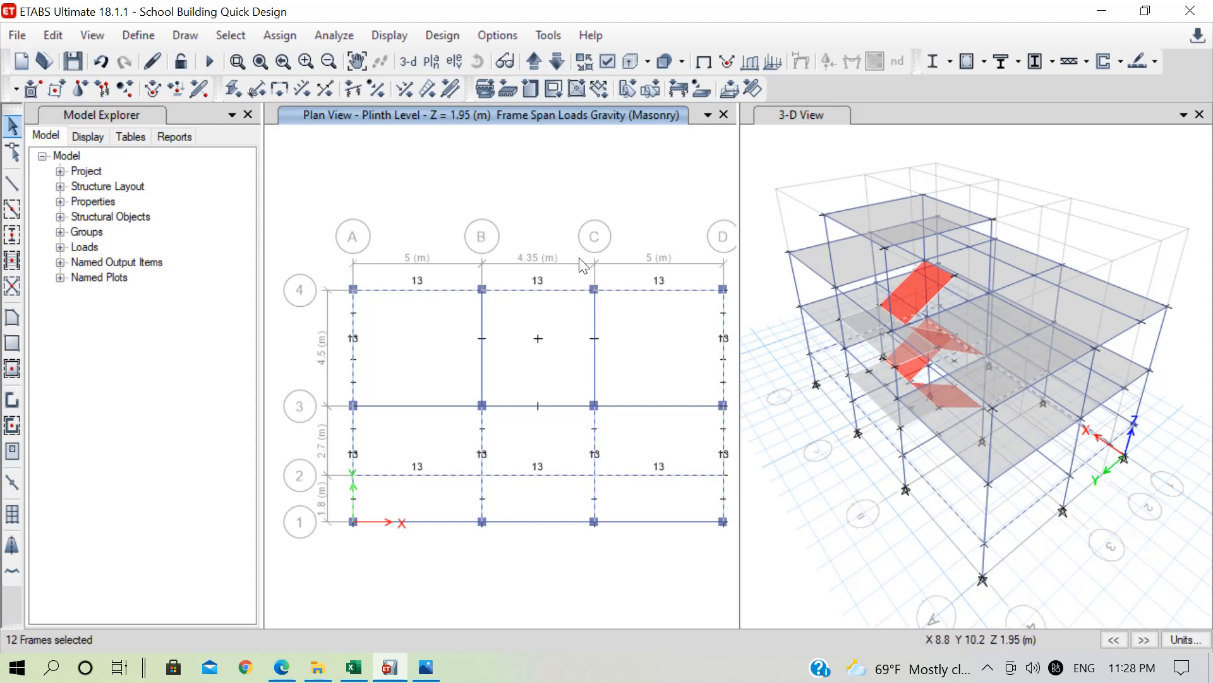
Step: Add the GFSlab perimeter beams along grid lines A, D, 2 and 4 to the current selection
left_click(534, 61)
left_click(535, 61)
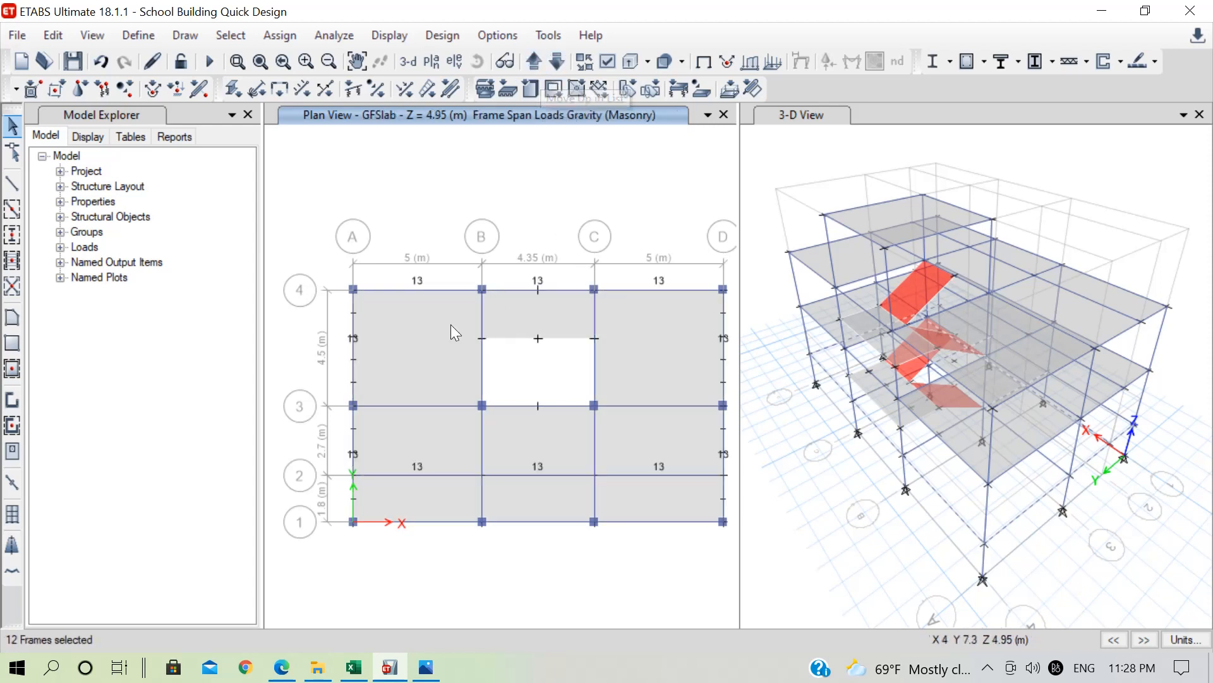
left_click(353, 379)
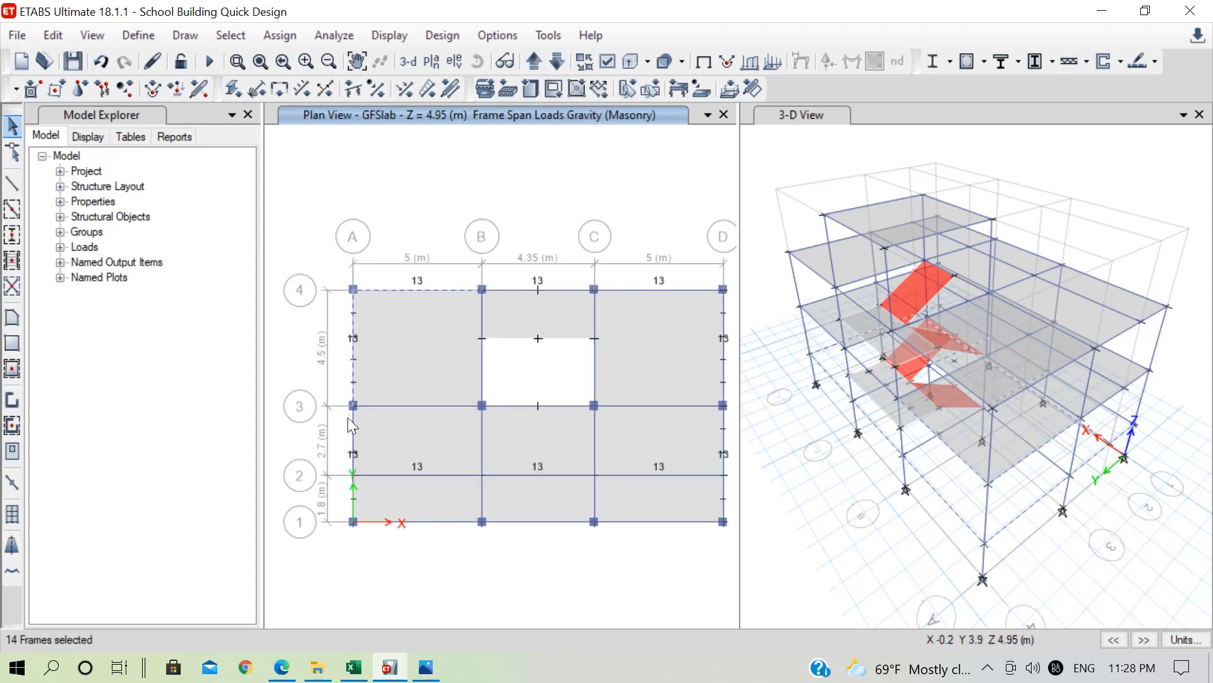
left_click(353, 430)
left_click(430, 476)
left_click(642, 474)
left_click(723, 435)
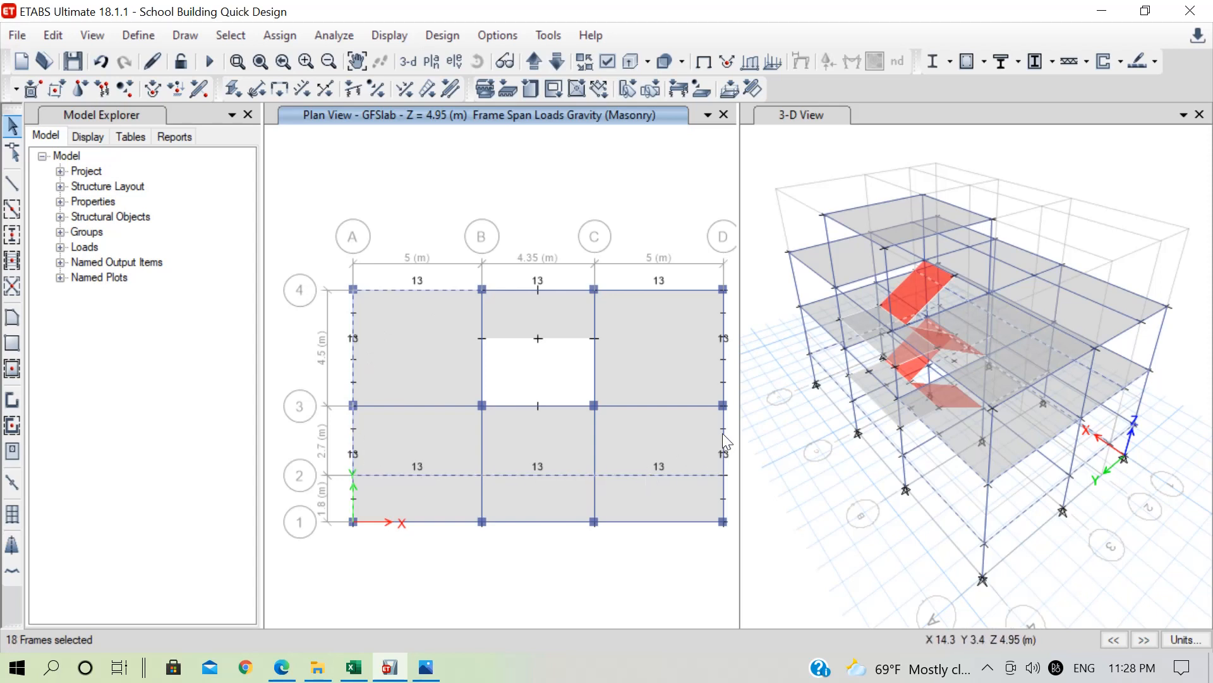
left_click(715, 329)
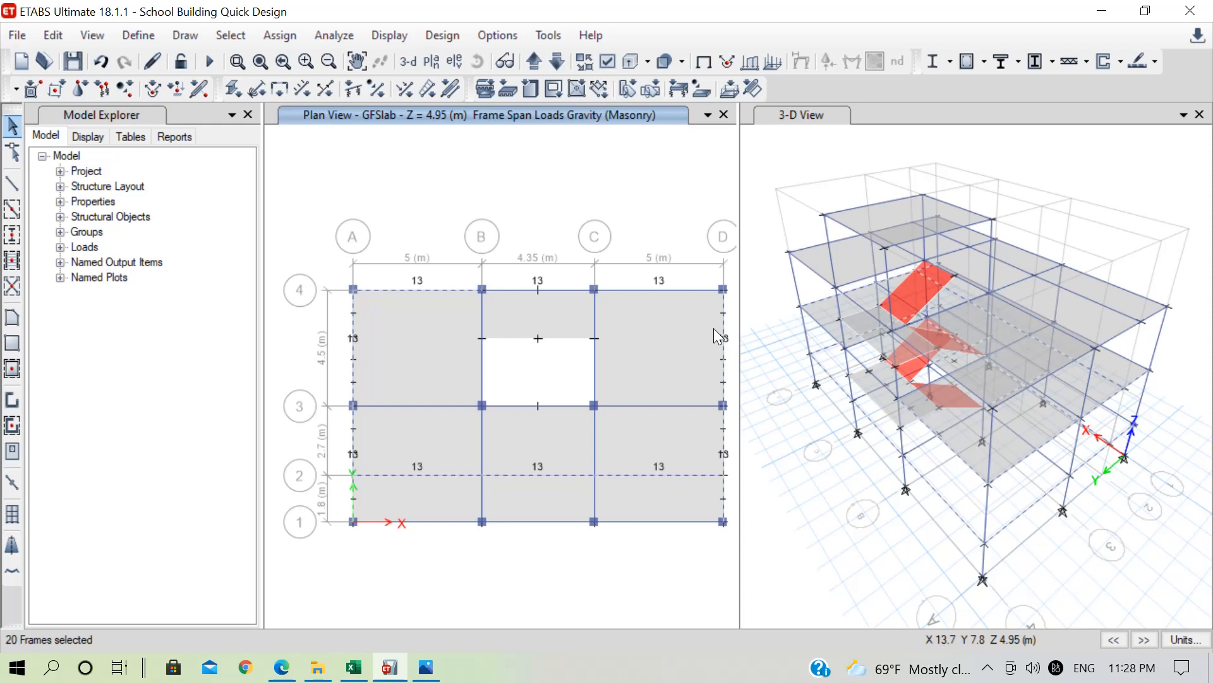
left_click(684, 288)
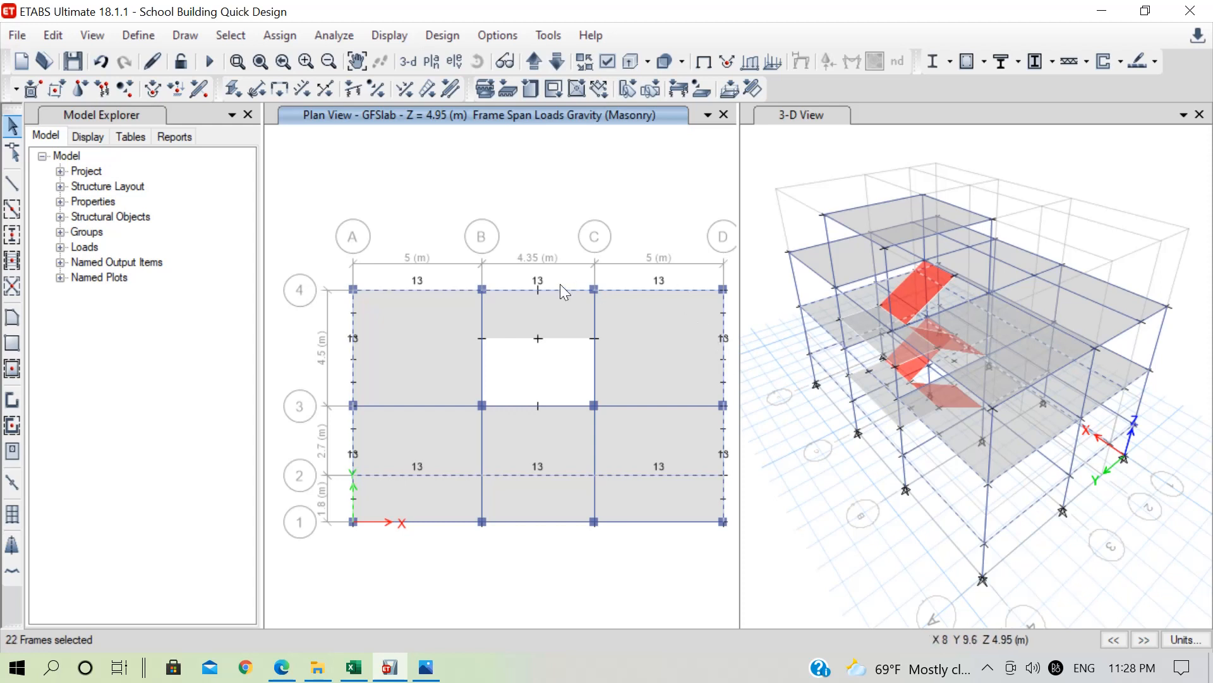
Step: Replace the selected beams' existing Masonry load with a uniform distributed gravity load of 10.39 kN/m
left_click(291, 36)
mouse_move(517, 224)
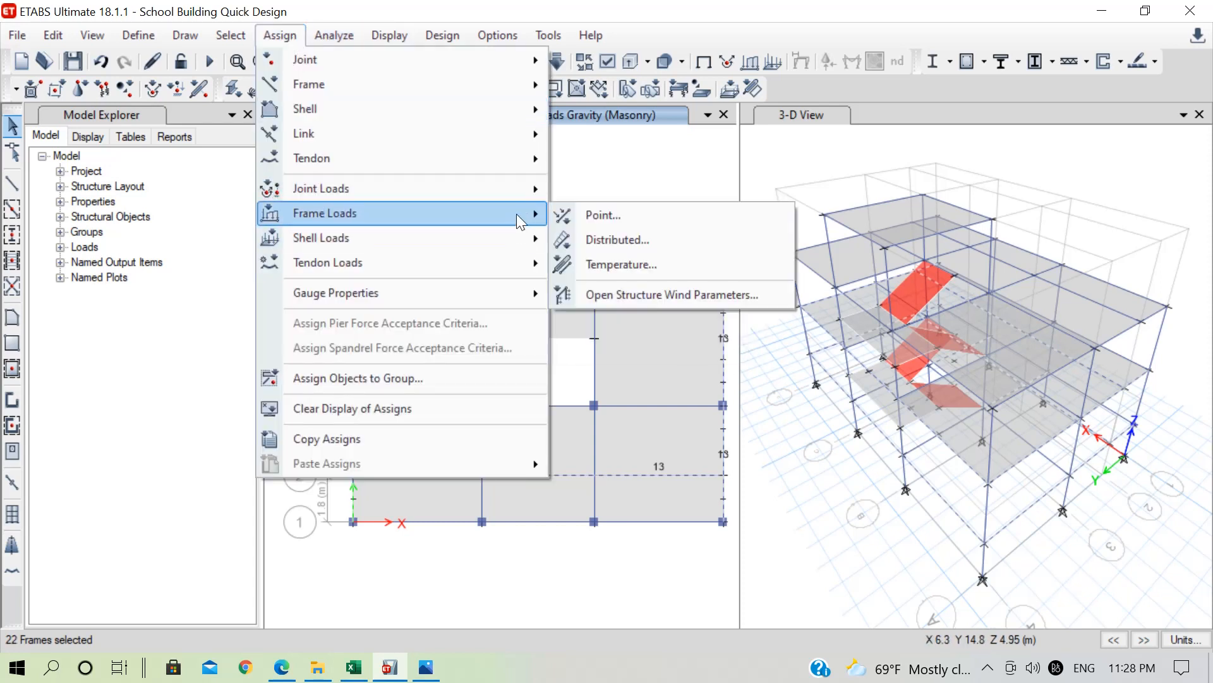
left_click(613, 242)
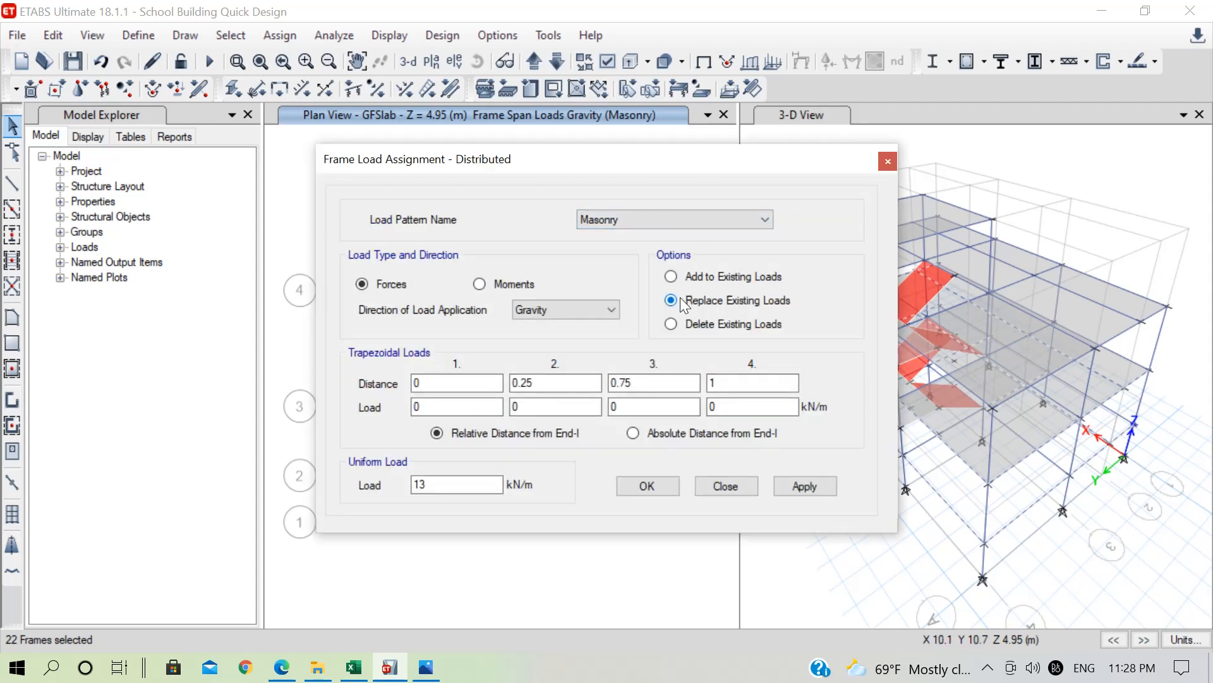
left_click_drag(442, 485, 375, 481)
type("1")
left_click(669, 487)
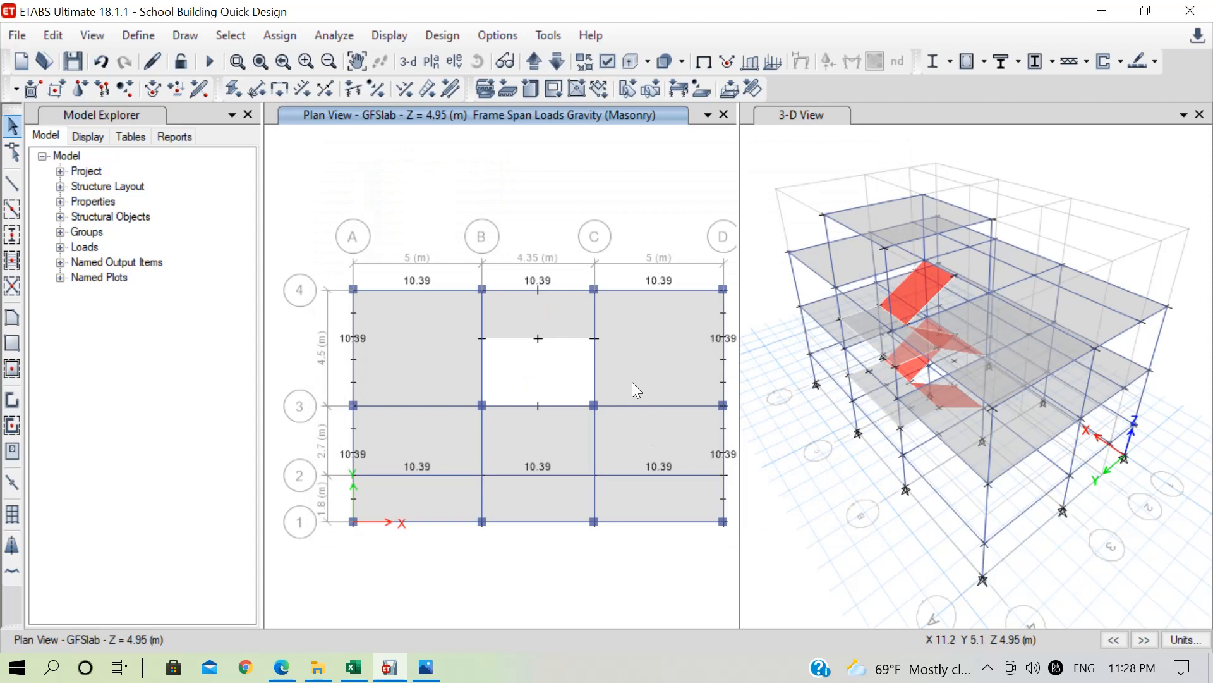
Step: Select the staircase side beams on grids B and C between grids 3 and 4 at GFSlab and FF Slab
left_click(482, 370)
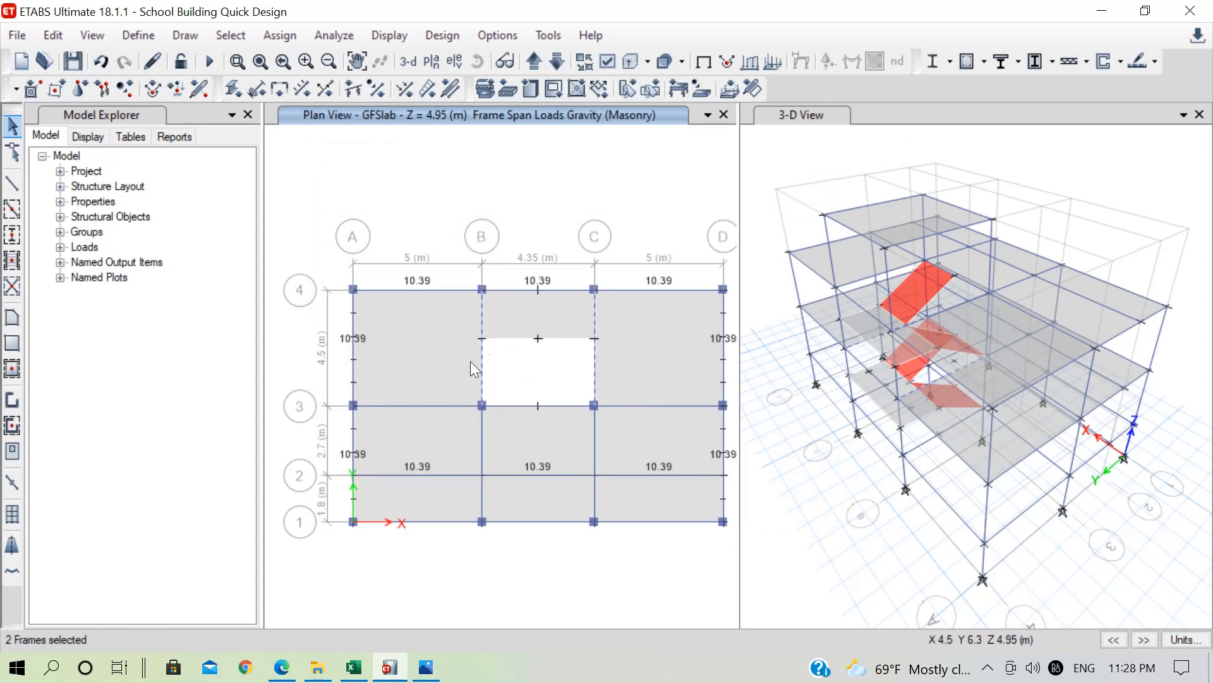
left_click(536, 61)
left_click(542, 62)
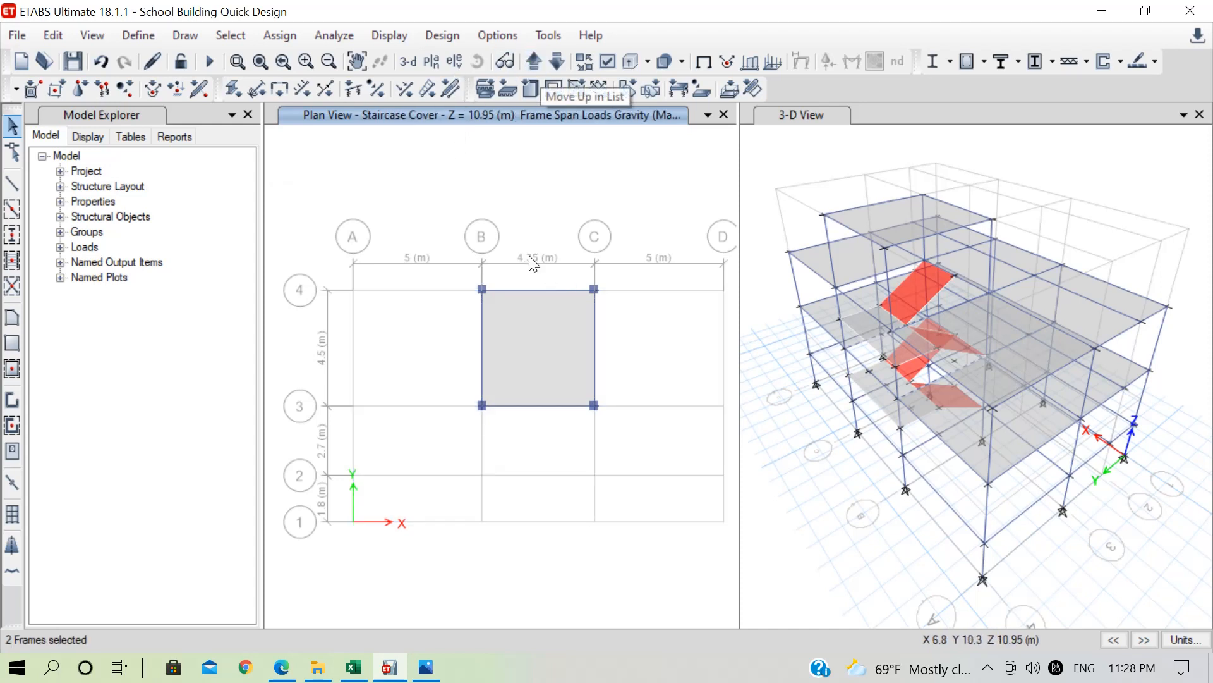
left_click(559, 63)
left_click(482, 359)
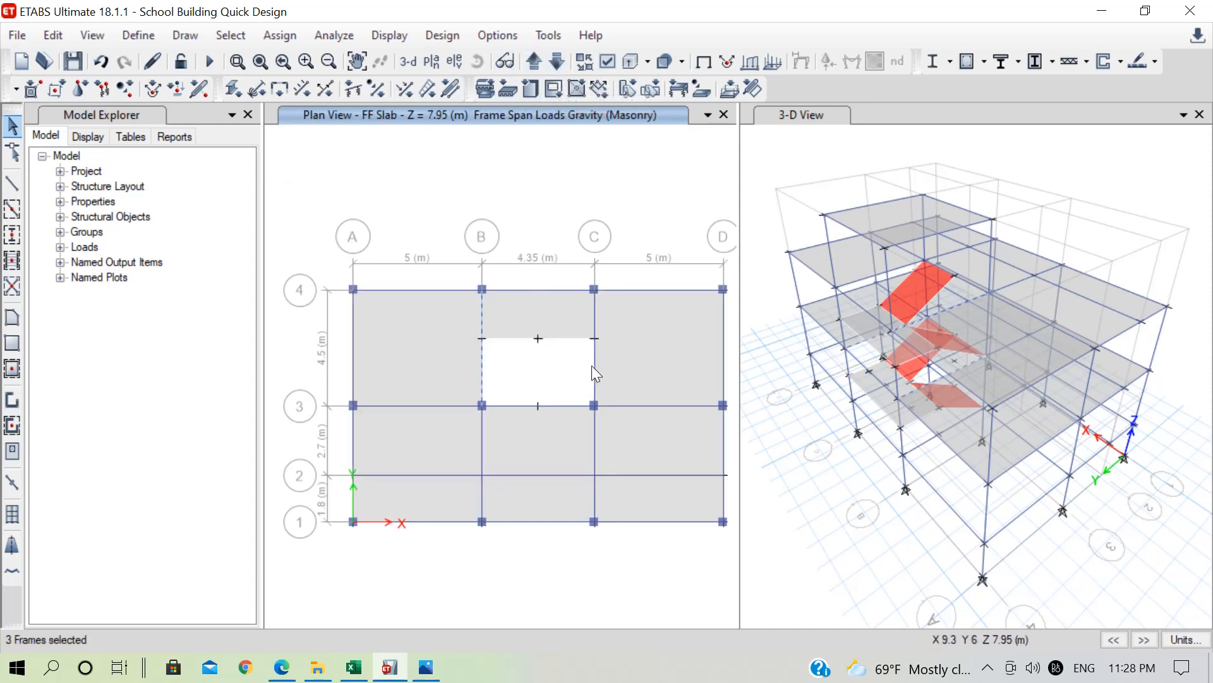
left_click(593, 365)
left_click(559, 63)
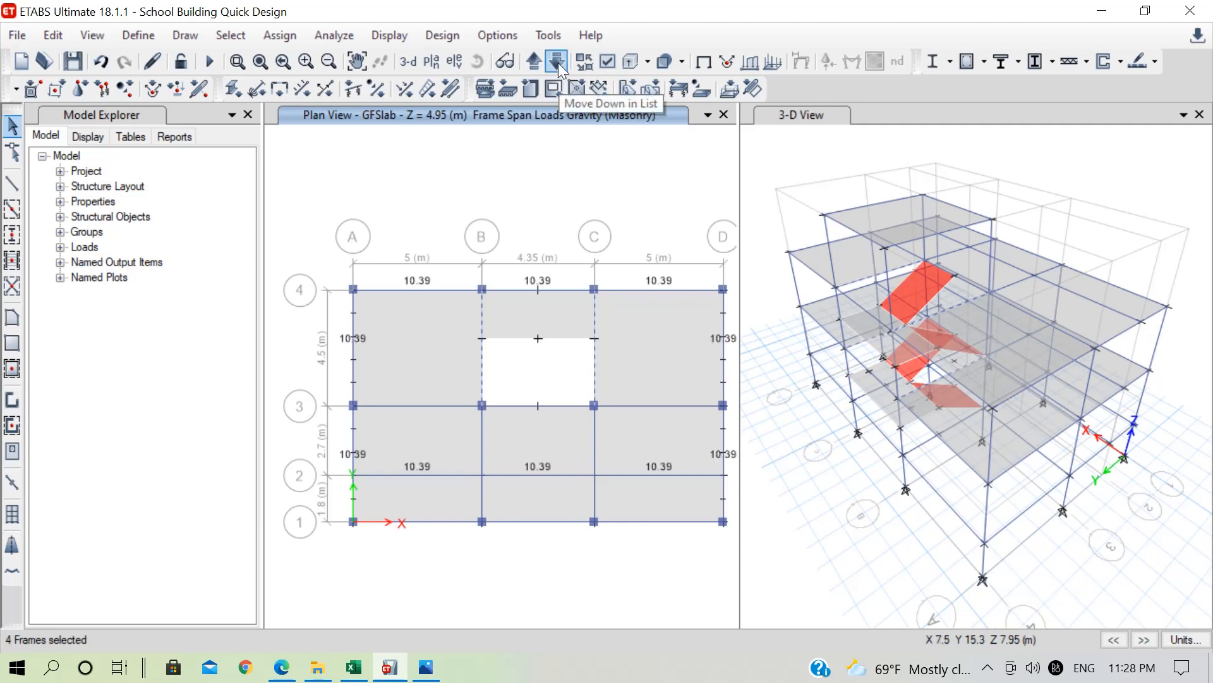
left_click(559, 62)
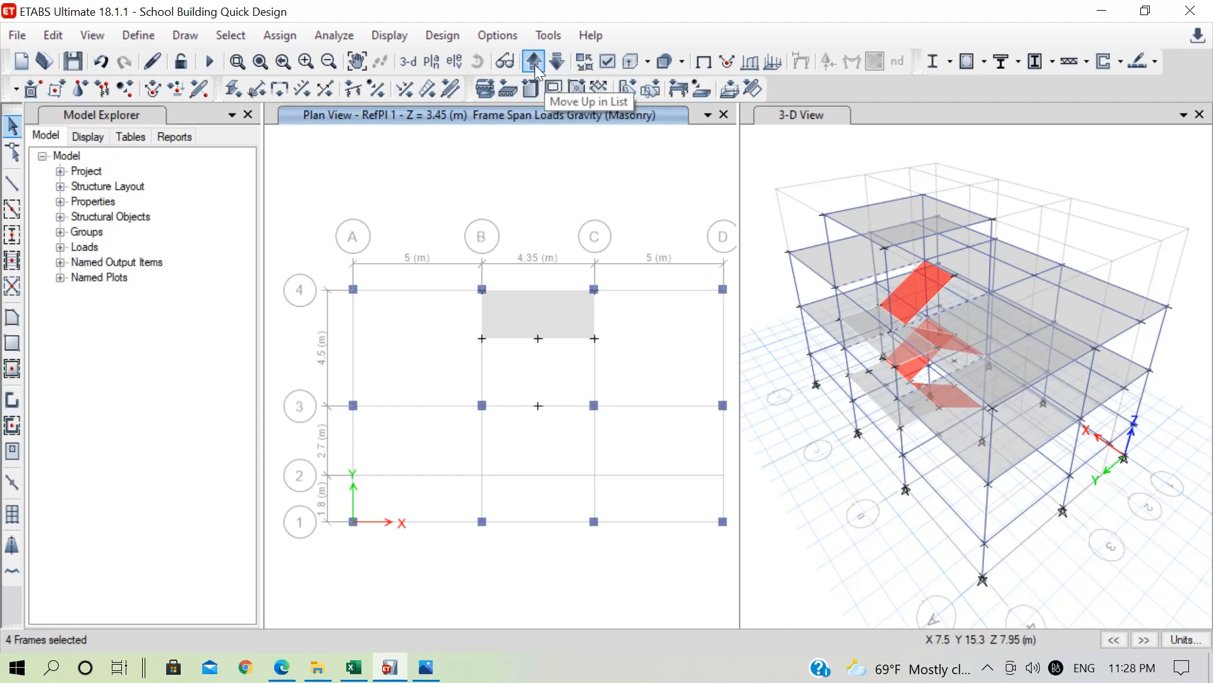
Step: Switch to Photos and examine the walls around the staircase in the ground floor and top floor plans
left_click(426, 666)
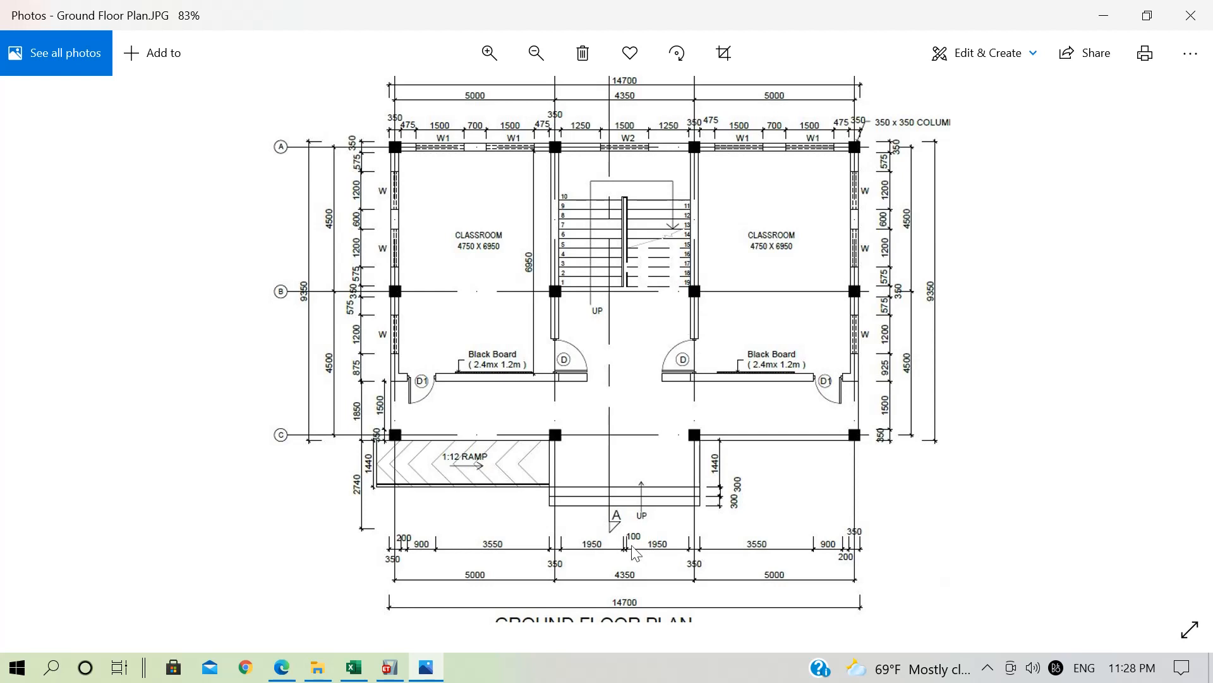
scroll(609, 455, "down", 1)
key("Right")
key("Right")
key("Right")
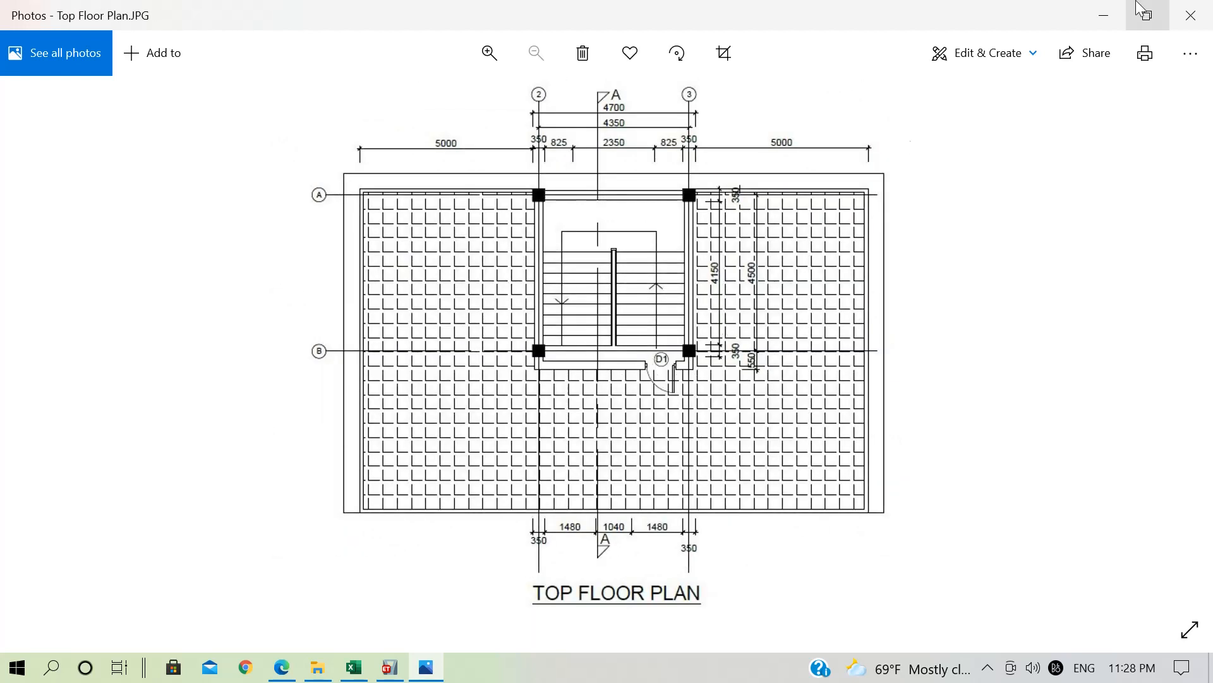
left_click(1105, 16)
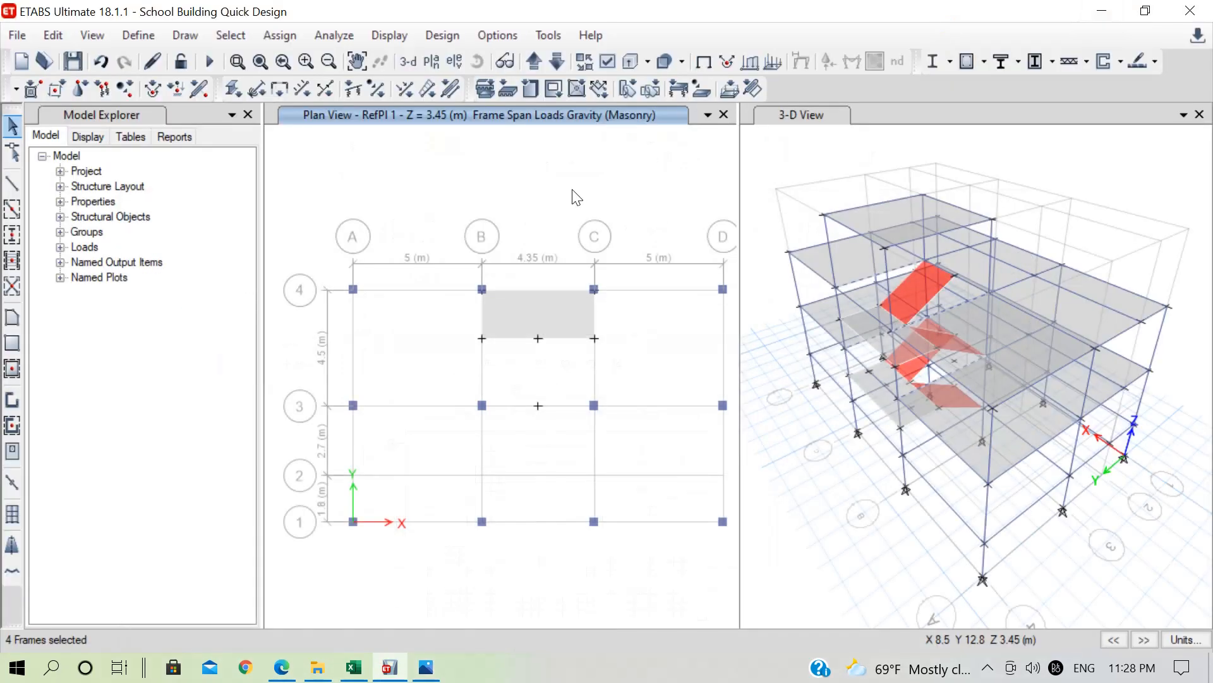
left_click(557, 63)
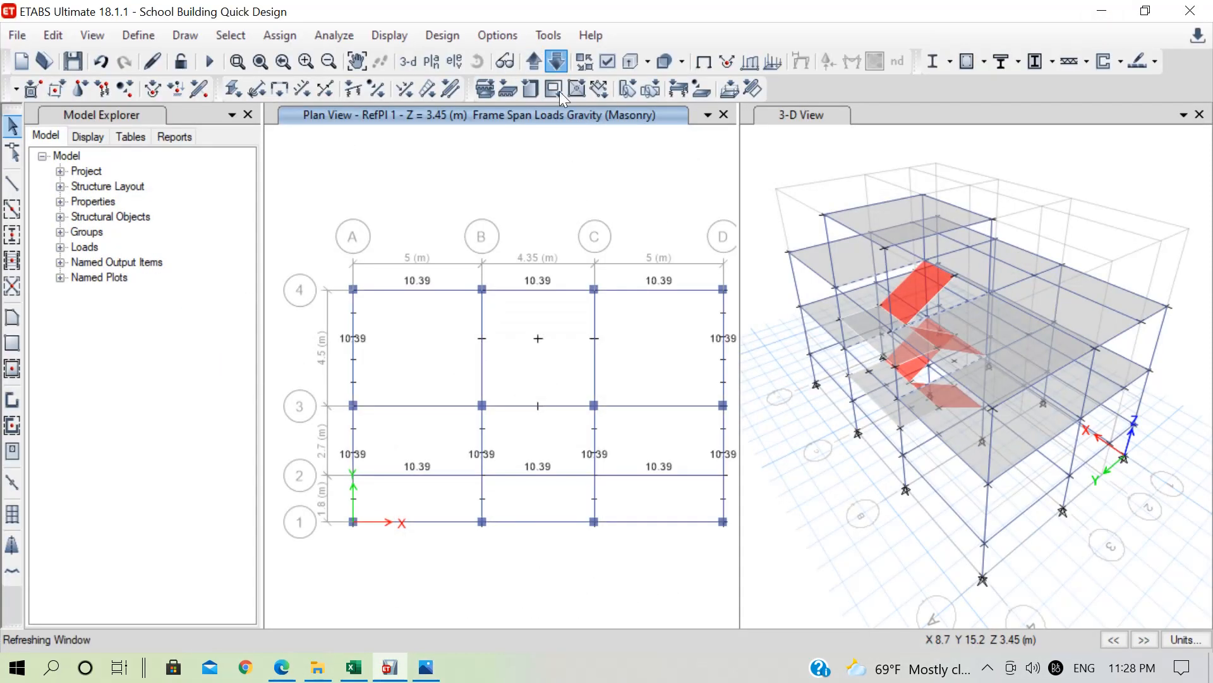
left_click(537, 290)
left_click(508, 405)
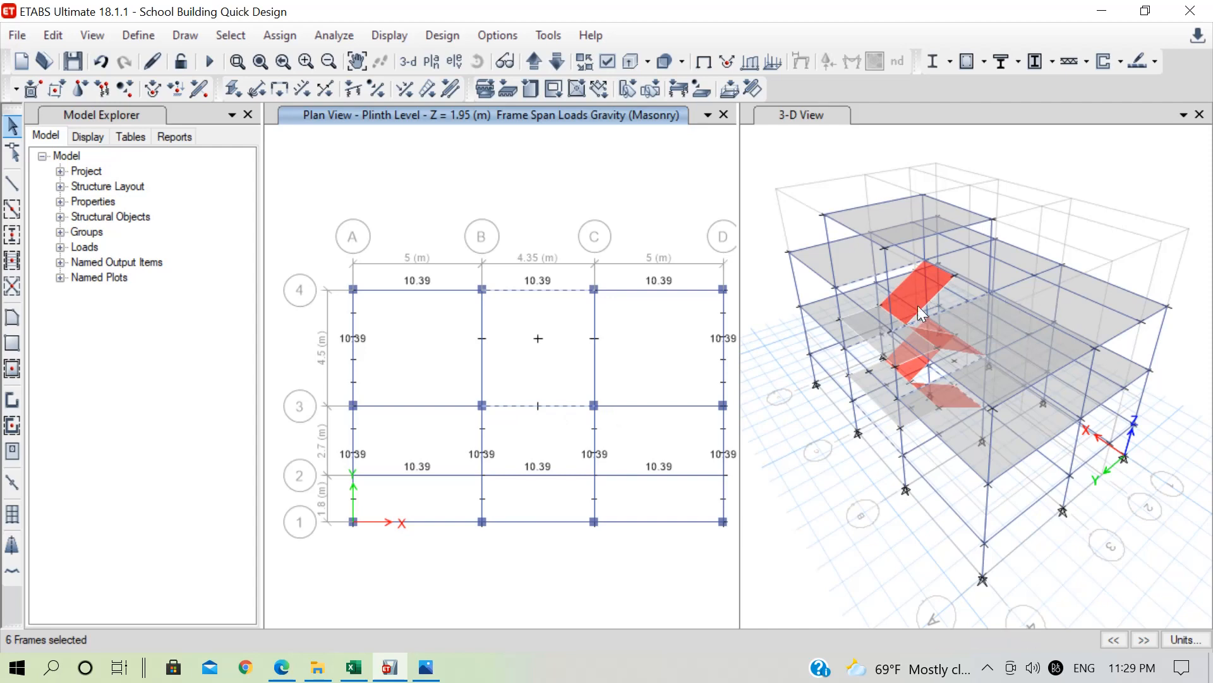
scroll(906, 291, "up", 3)
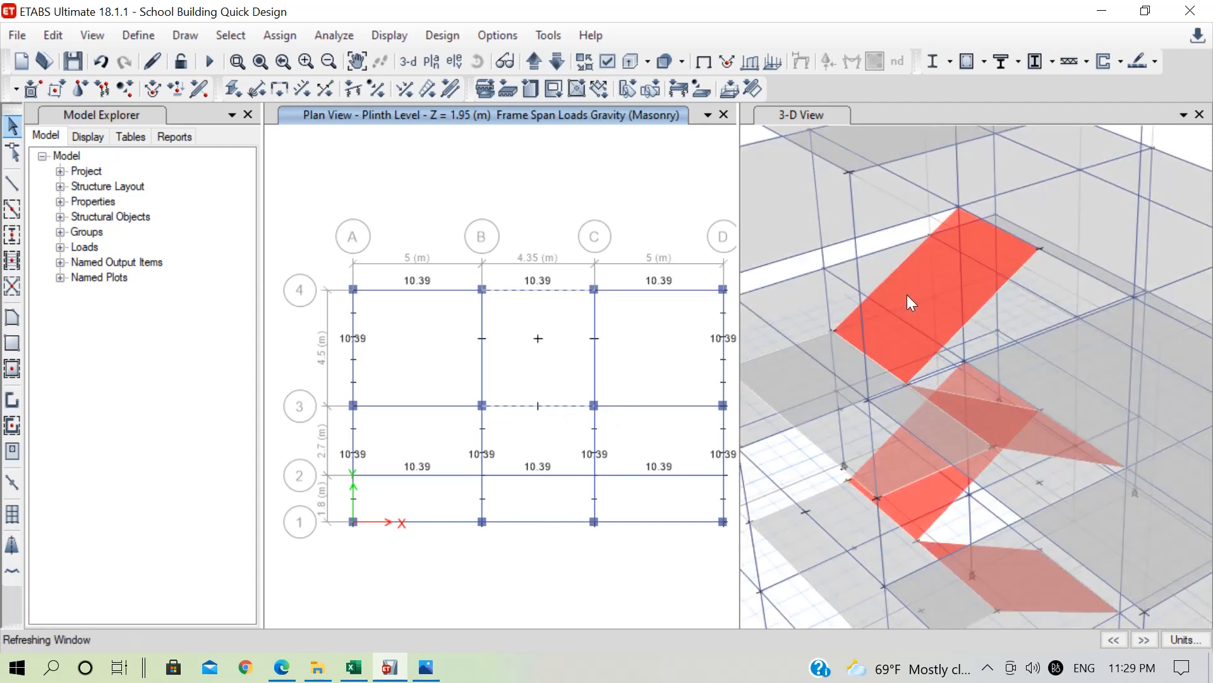
scroll(923, 294, "down", 3)
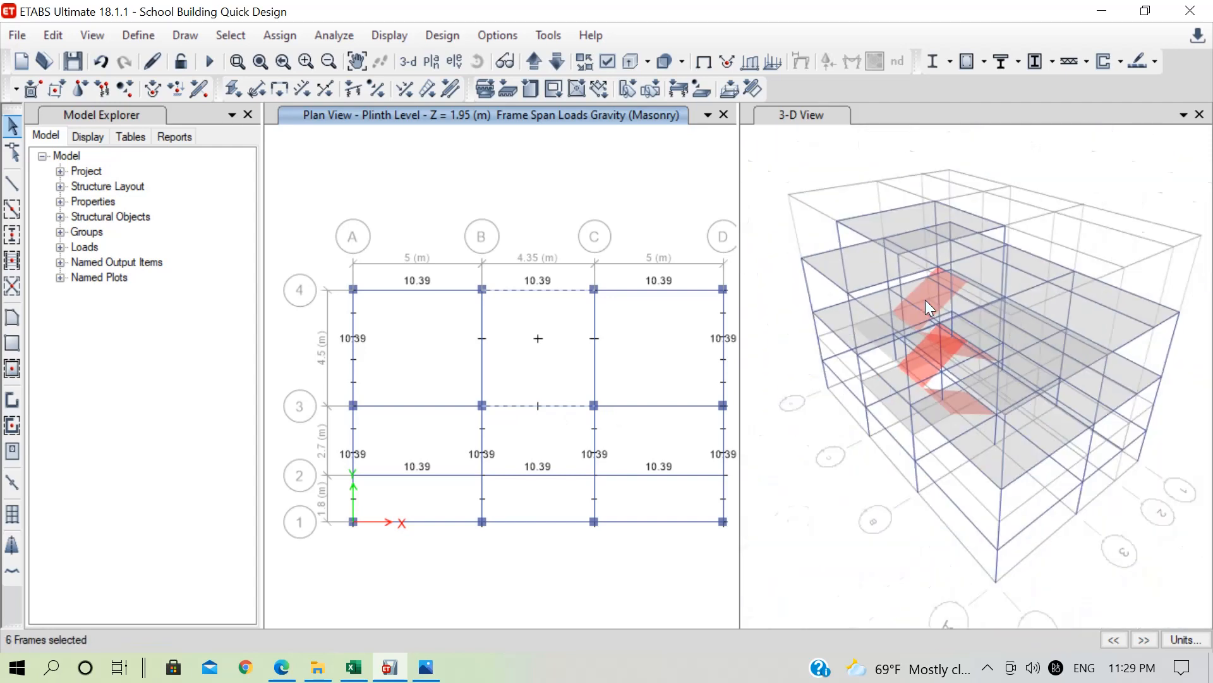
left_click(536, 290)
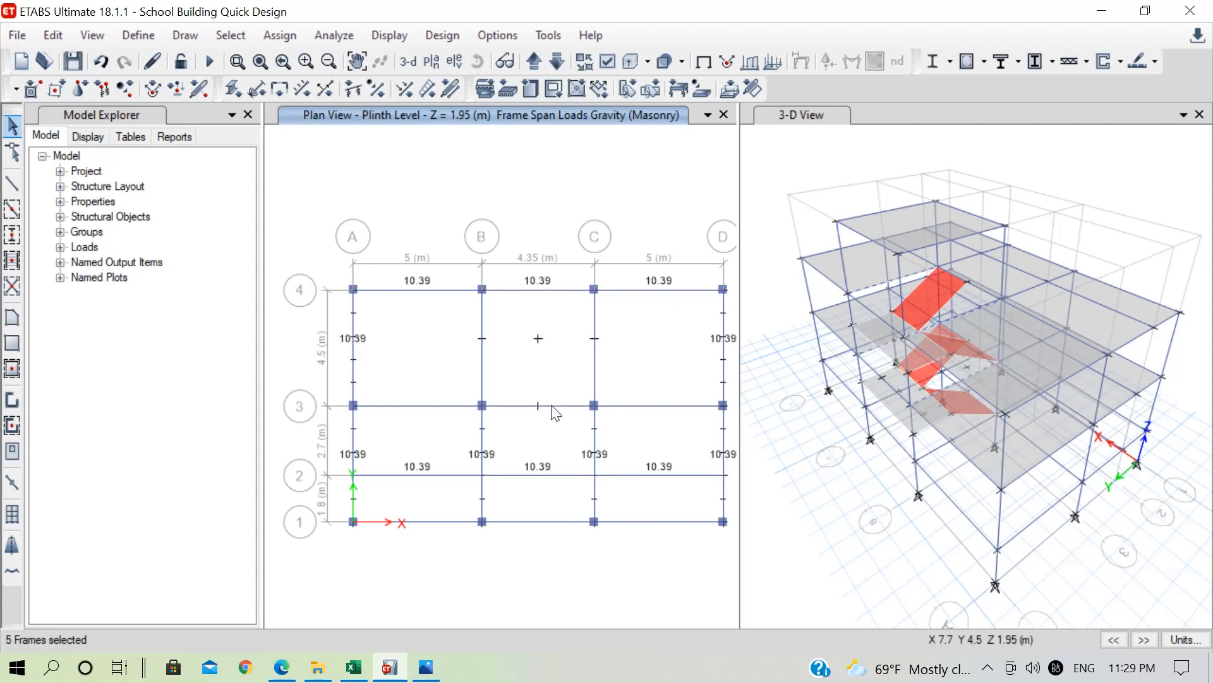
Step: Add the FF Slab beams on grids 3 and 4 between grids B and C to the current selection
left_click(534, 61)
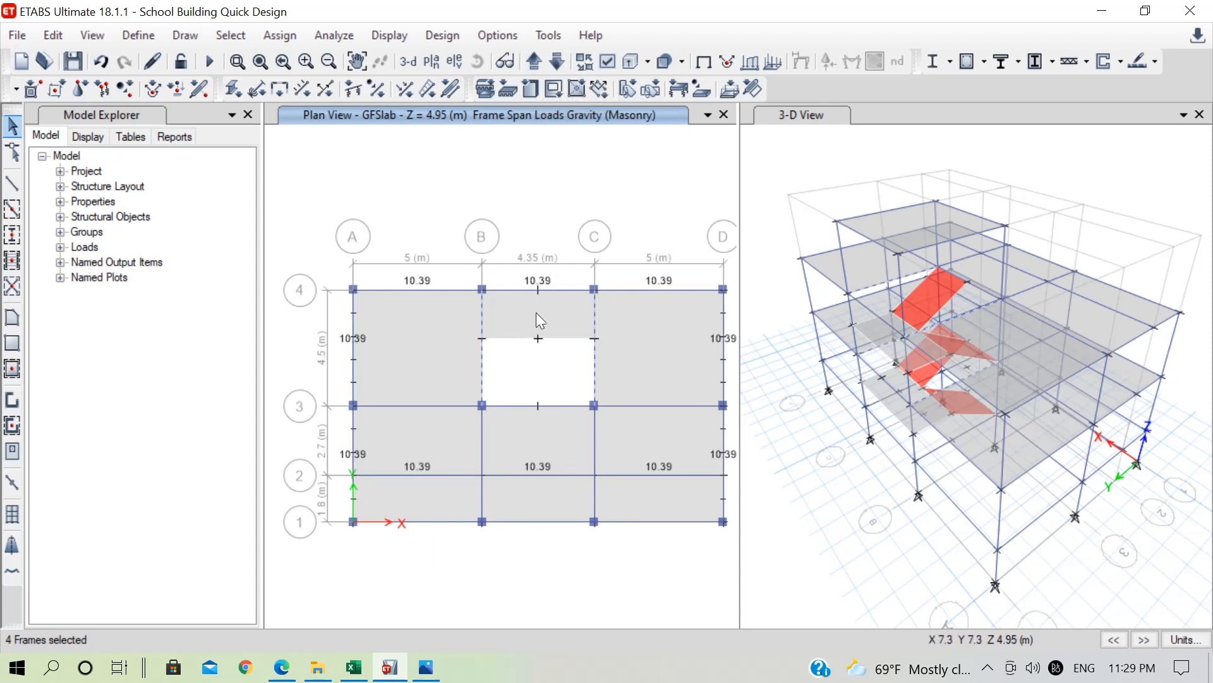
left_click(534, 62)
left_click(534, 62)
left_click(557, 61)
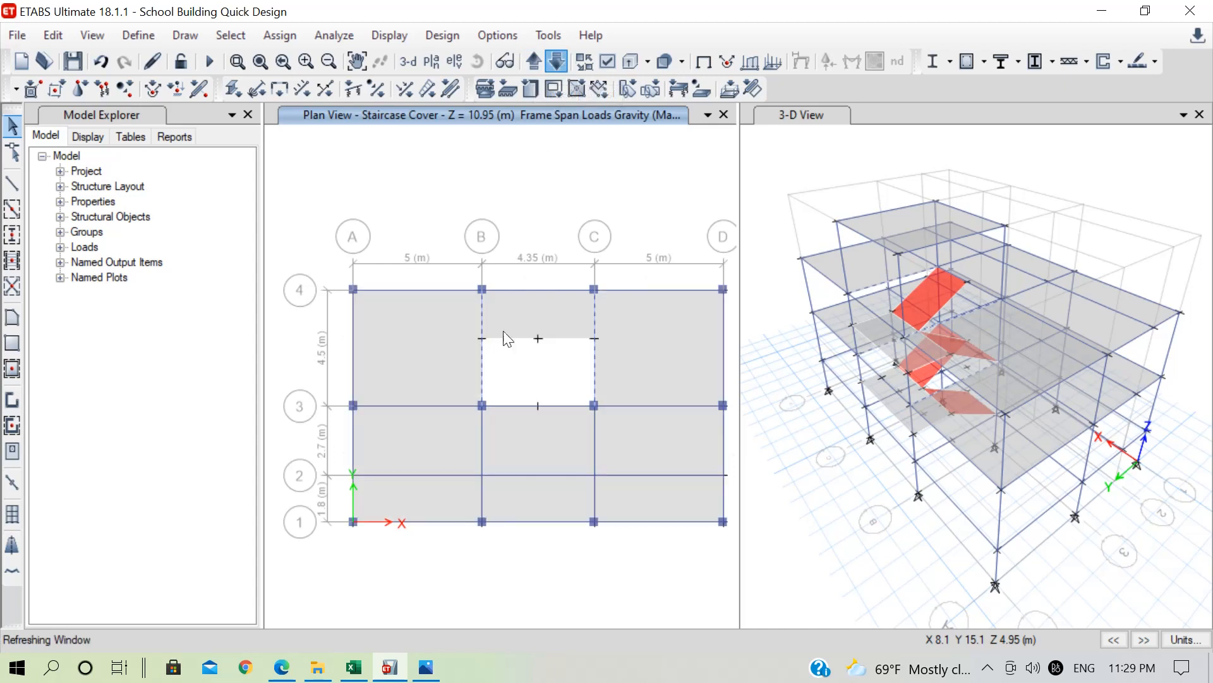
left_click(525, 405)
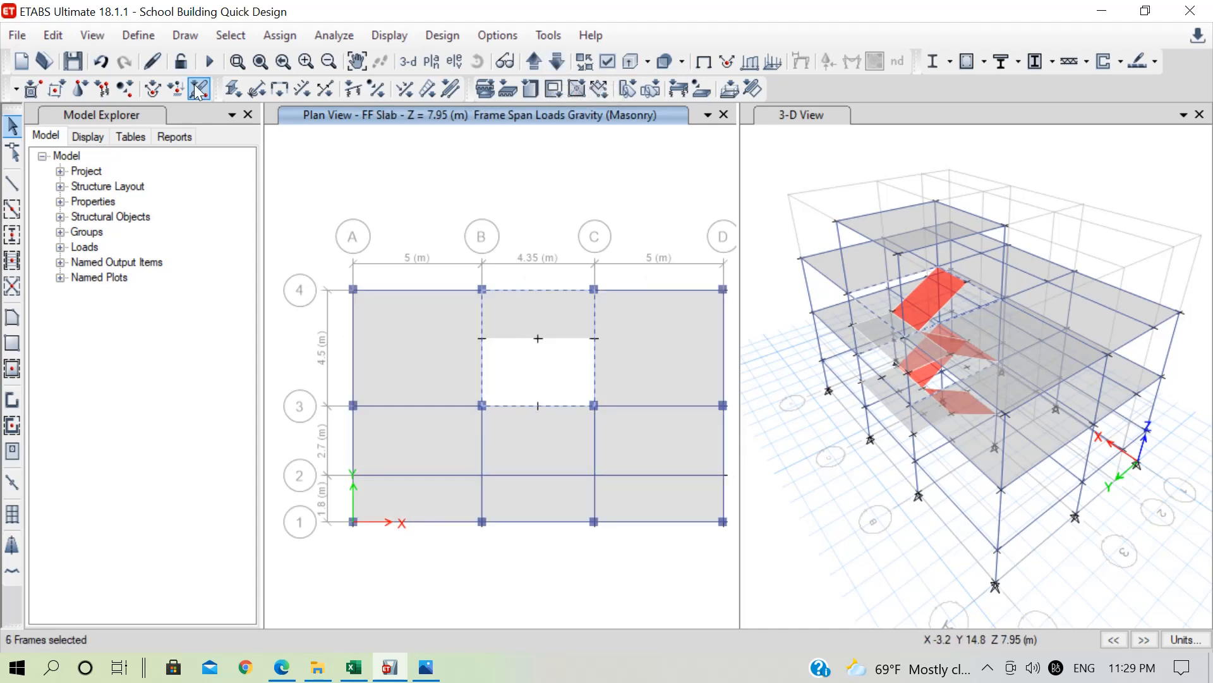
Step: Replace the selected staircase beams' Masonry load with the spreadsheet's 250 mm no-opening wall value, a uniform distributed gravity load of 12.99 kN/m
left_click(272, 36)
mouse_move(513, 217)
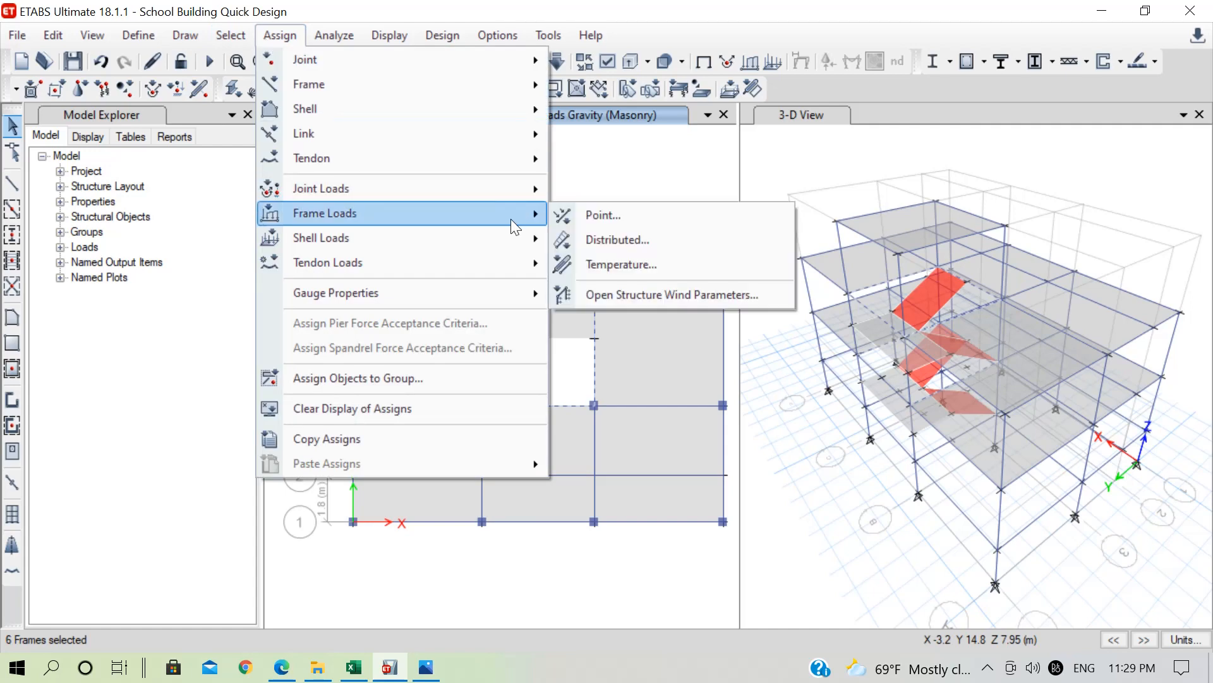
left_click(617, 235)
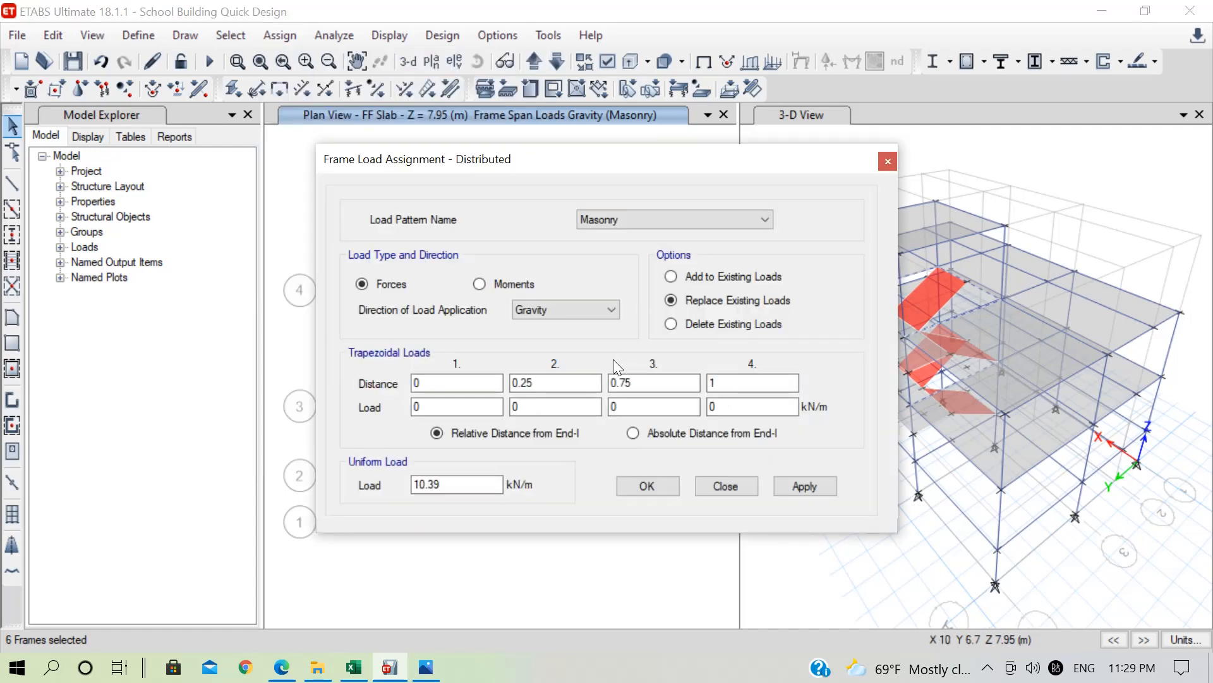
double_click(436, 484)
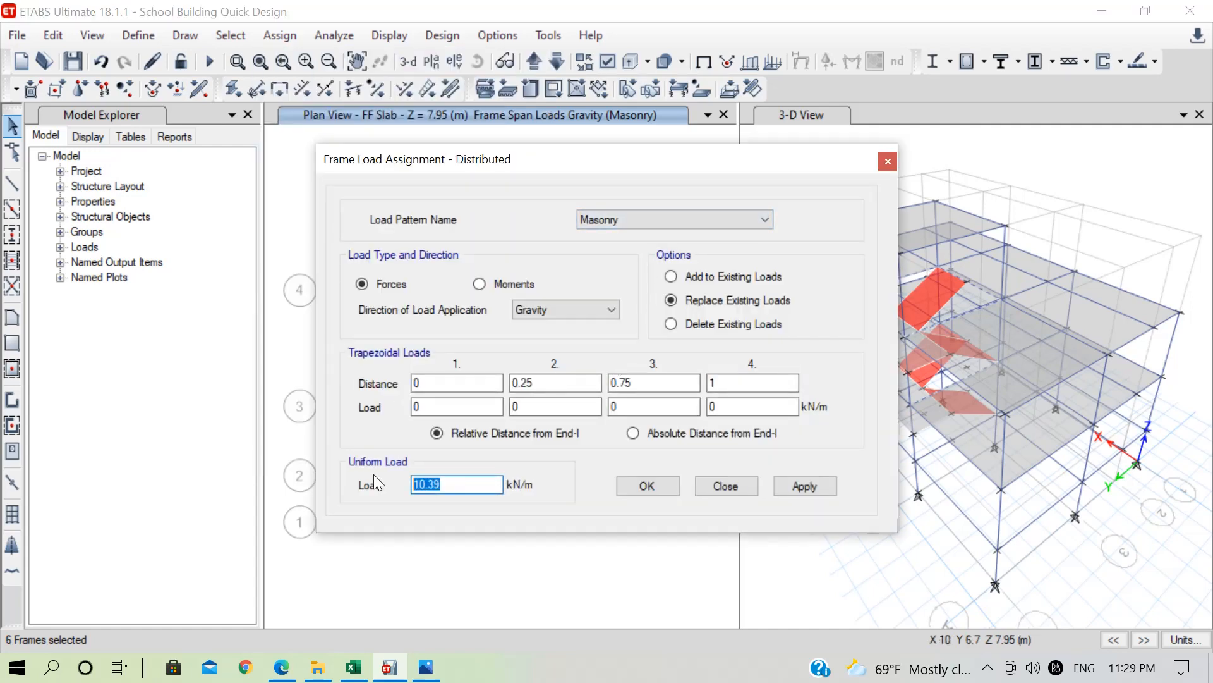
left_click(352, 670)
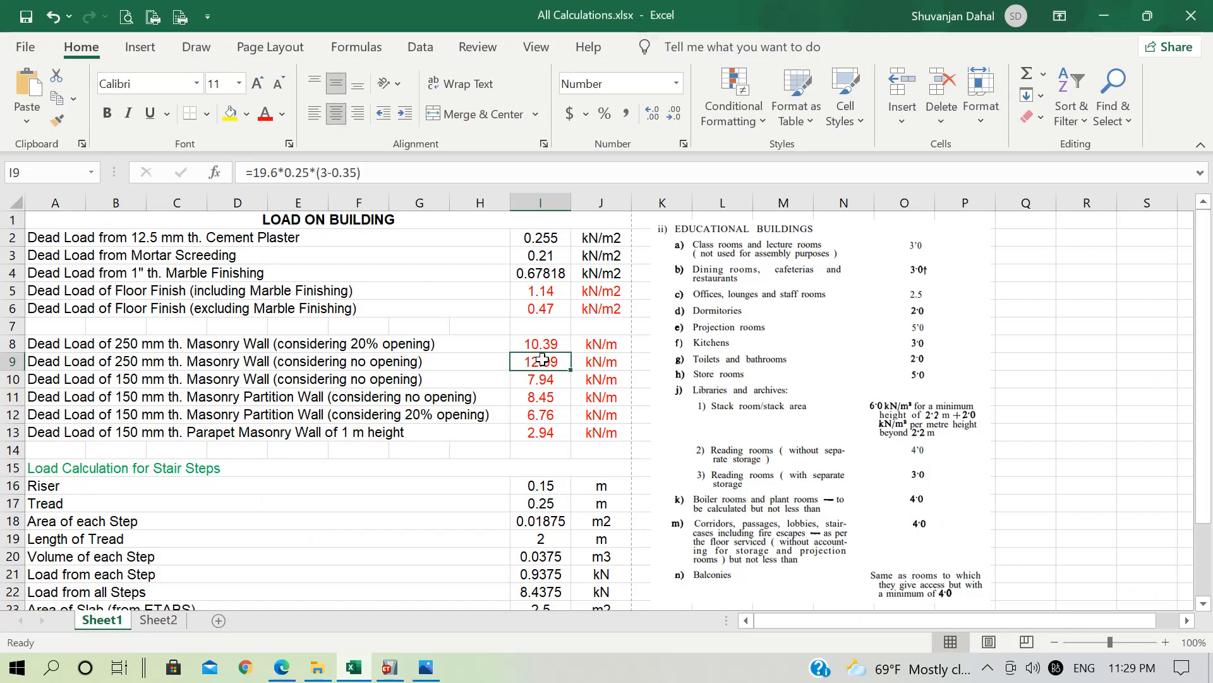
left_click(1104, 16)
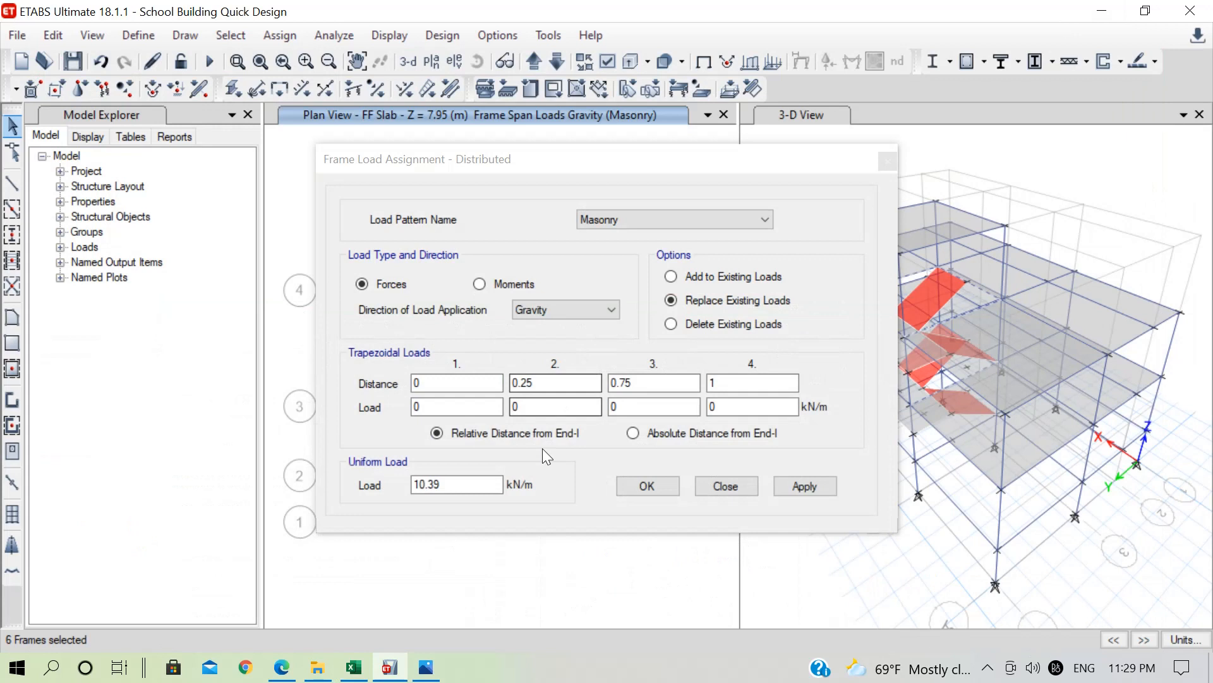
left_click(488, 485)
type("1")
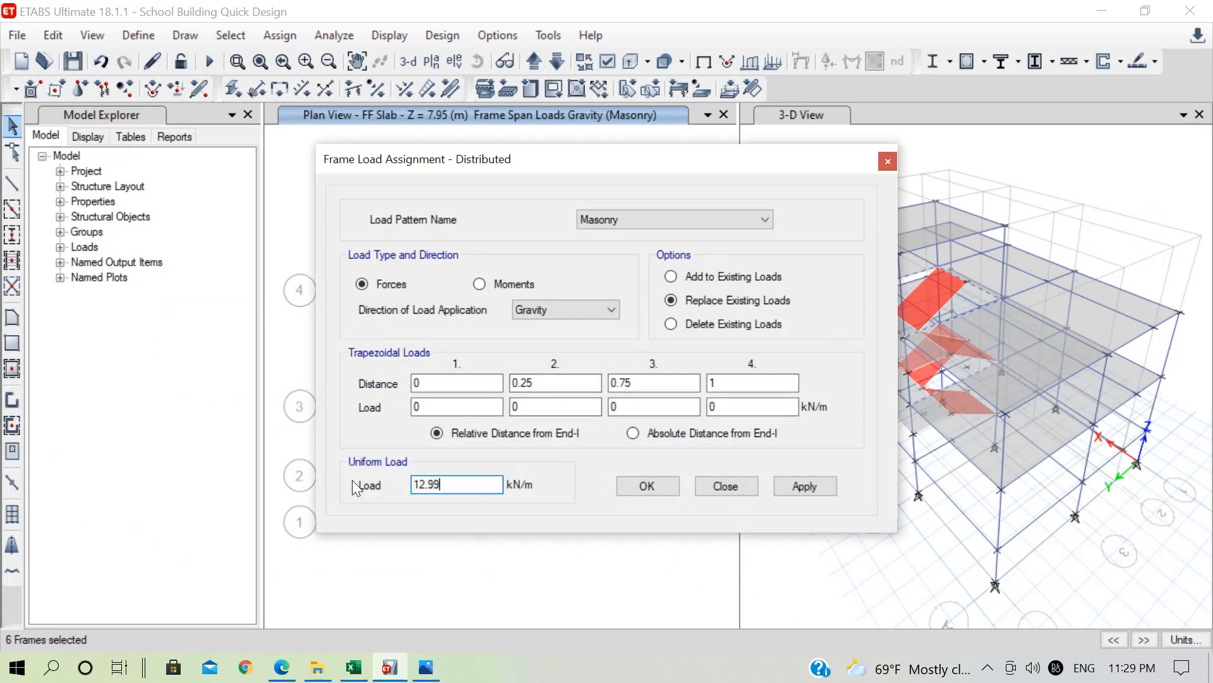
type("2.99")
left_click(662, 484)
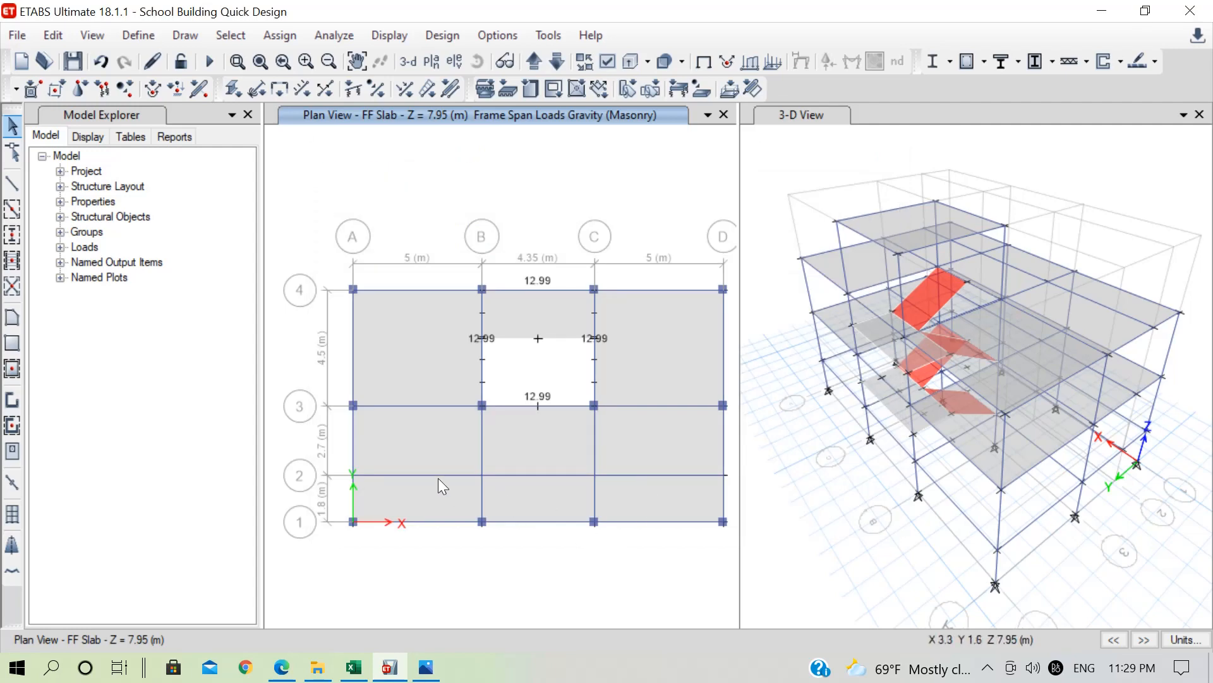
Step: Switch to Photos and check the top floor plan and the section drawing
left_click(426, 667)
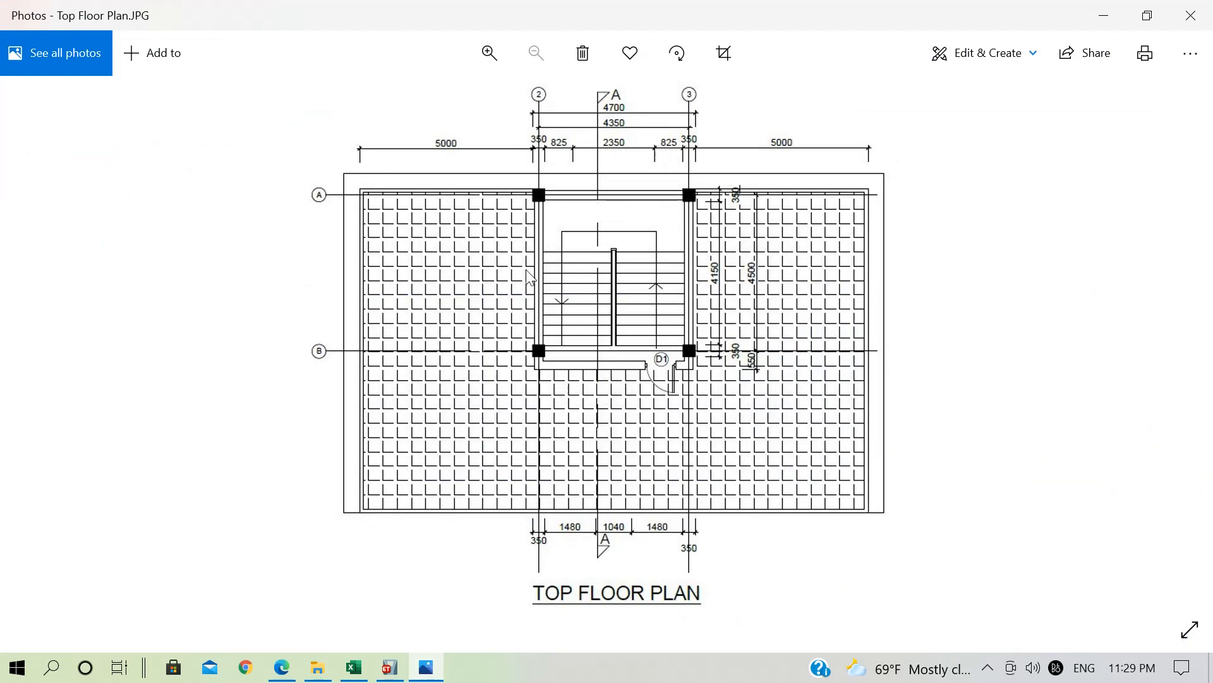
key("Right")
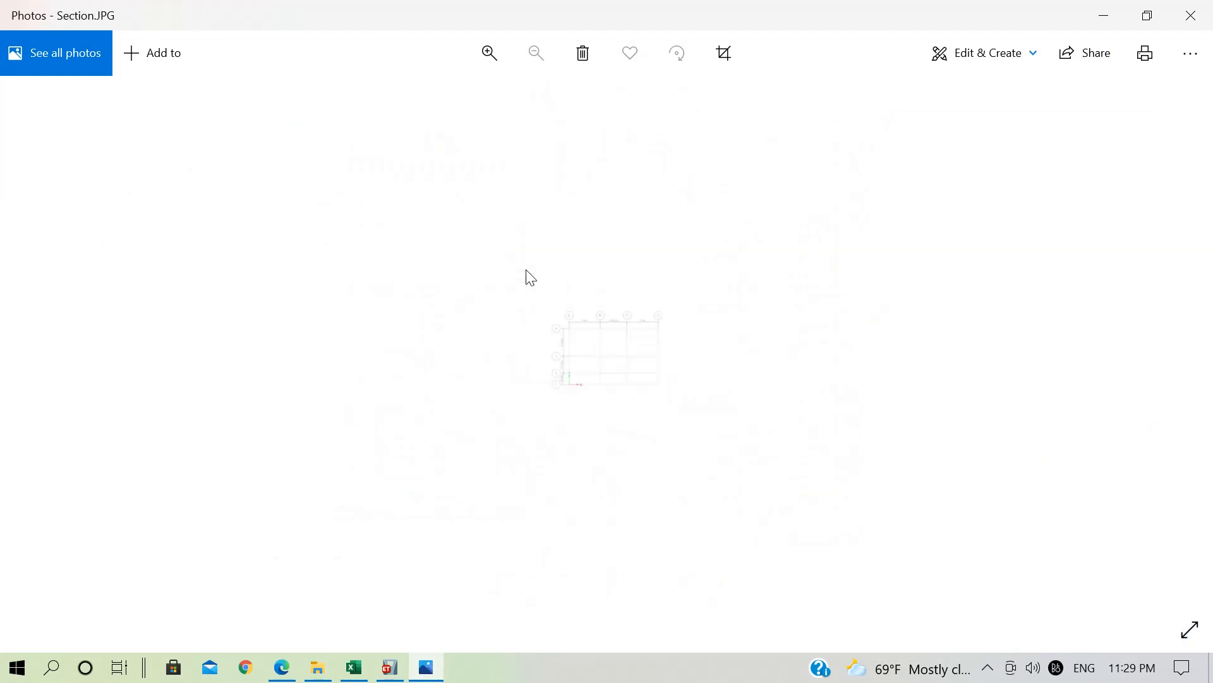
left_click(1104, 15)
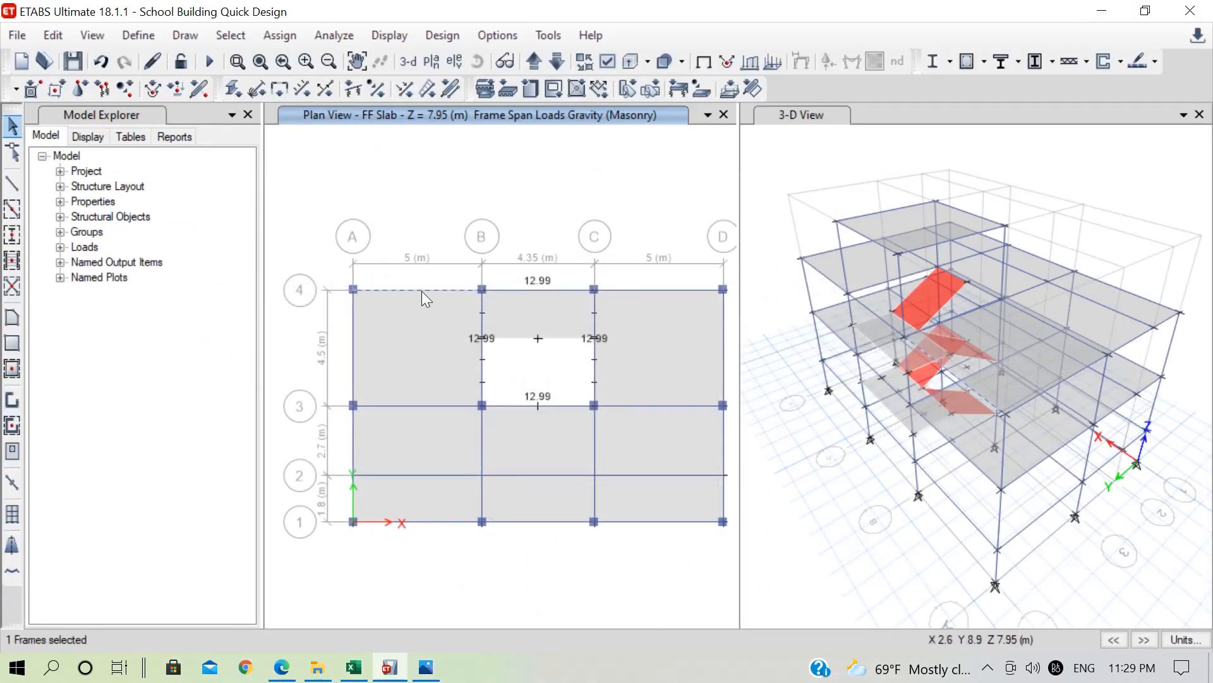
Step: Select the FF Slab perimeter beams on grids A, D, 1 and 4 outside the staircase bay, plus the four Staircase Cover edge beams
left_click(352, 363)
left_click(354, 428)
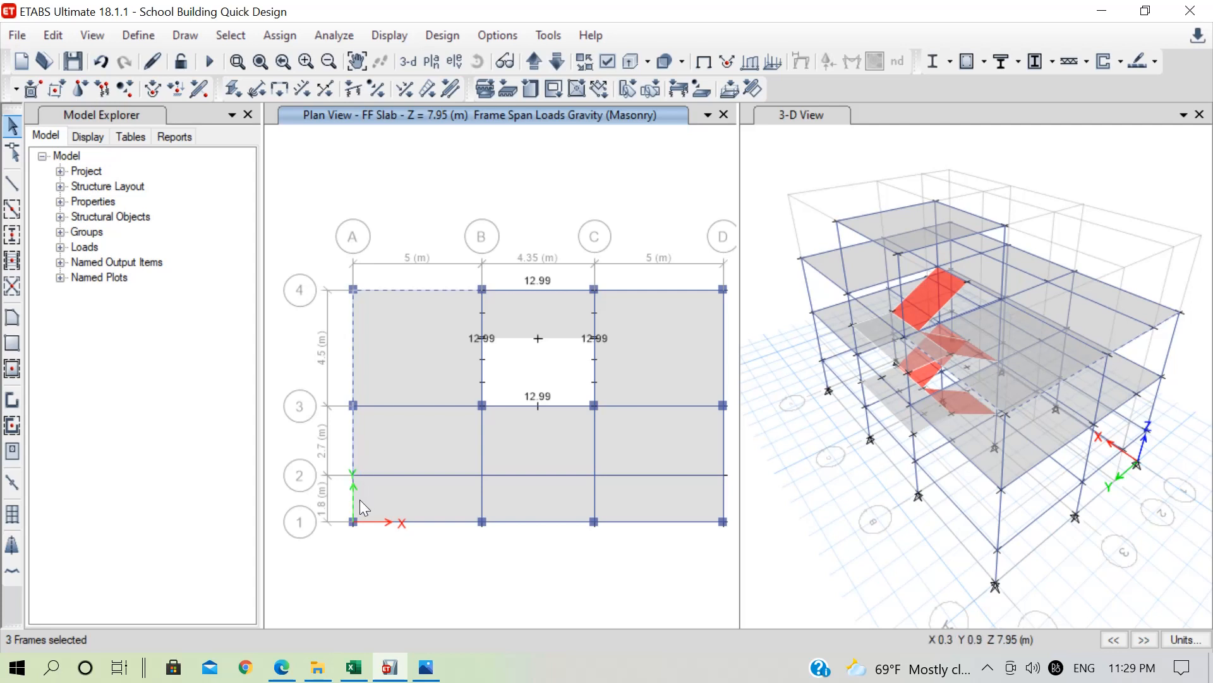
left_click(385, 521)
left_click(542, 519)
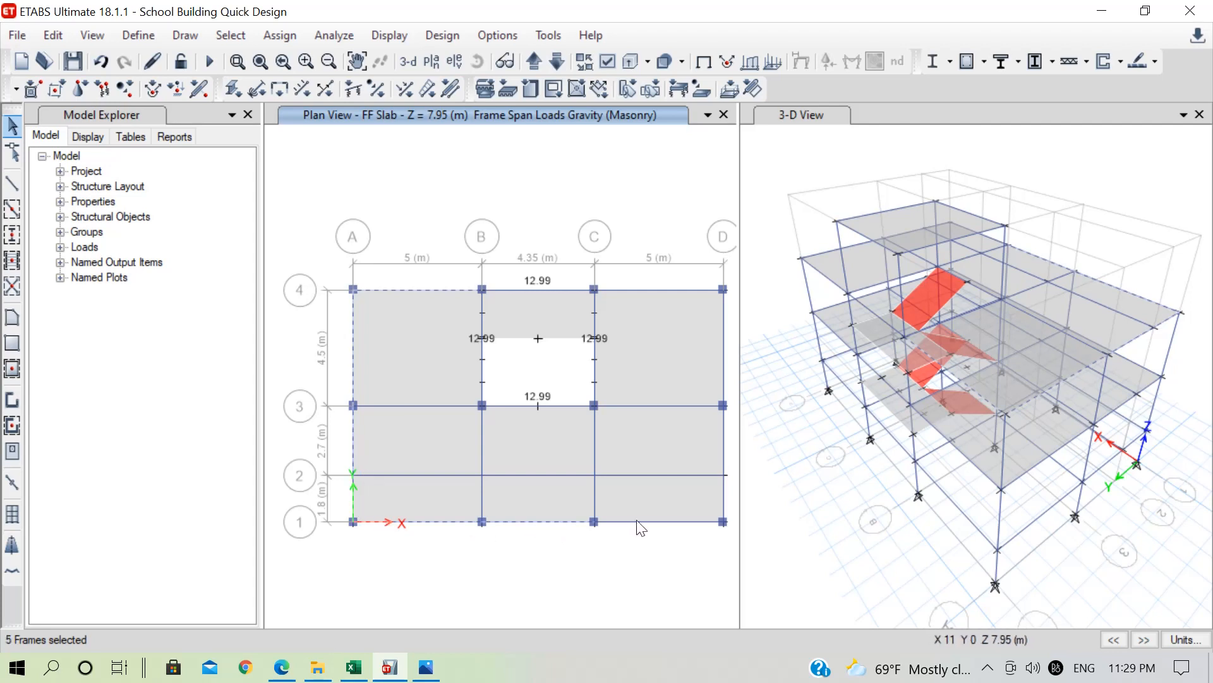
left_click(636, 521)
left_click(723, 449)
left_click(726, 352)
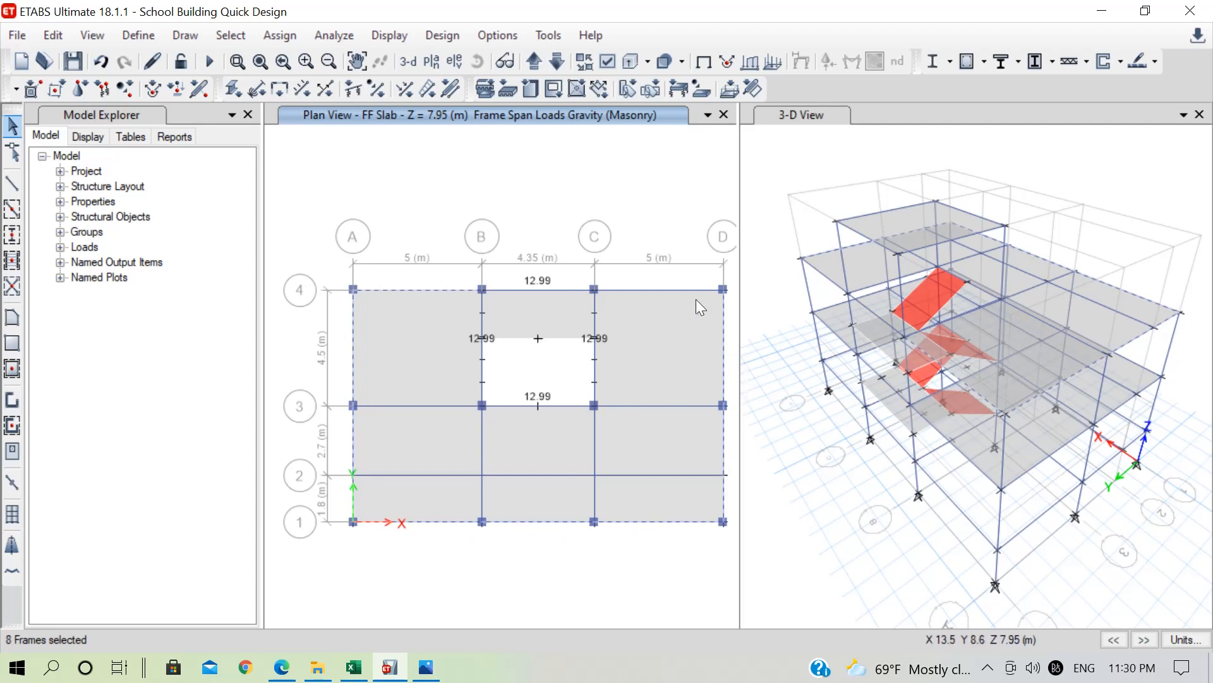
left_click(680, 288)
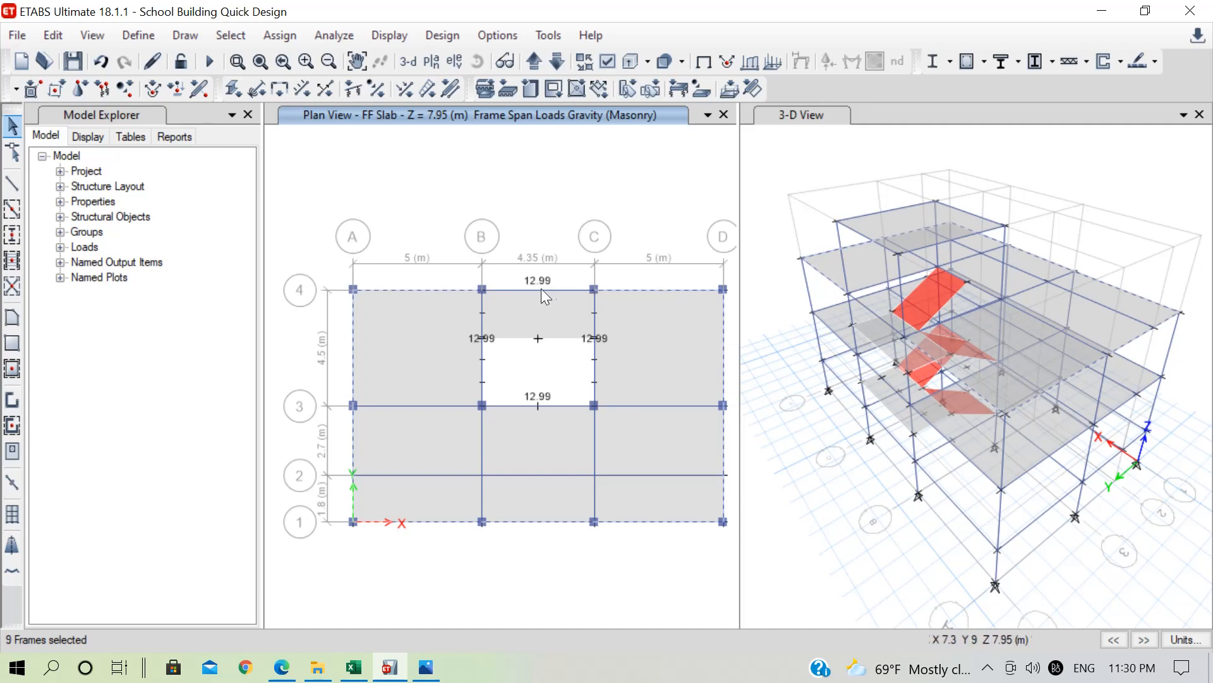
left_click(534, 61)
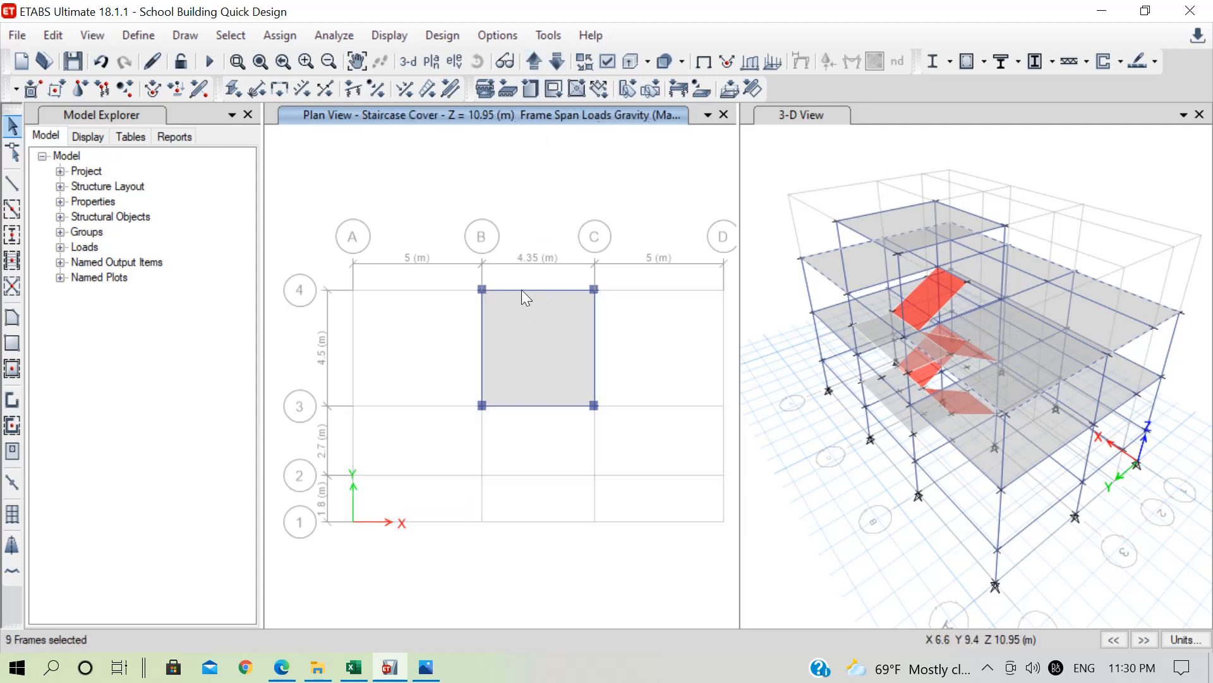
left_click(517, 290)
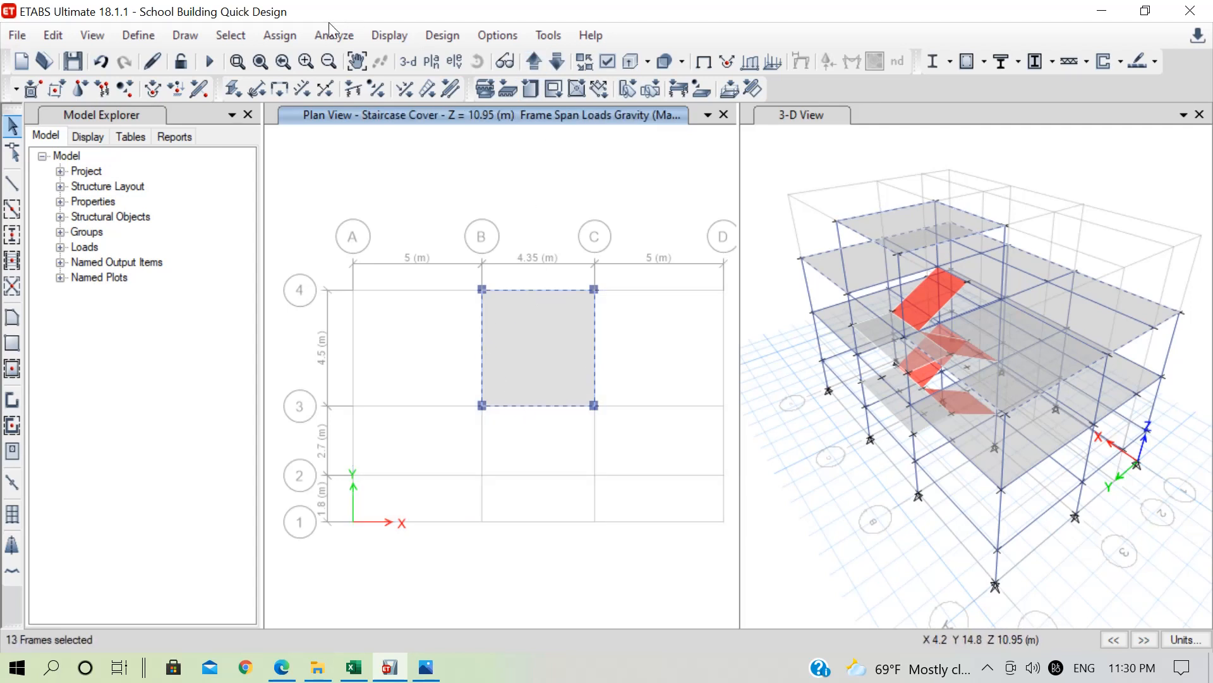
Step: Replace the selected beams' Masonry load with the spreadsheet's 1 m parapet wall value, a uniform distributed gravity load of 2.94 kN/m
left_click(280, 35)
mouse_move(536, 217)
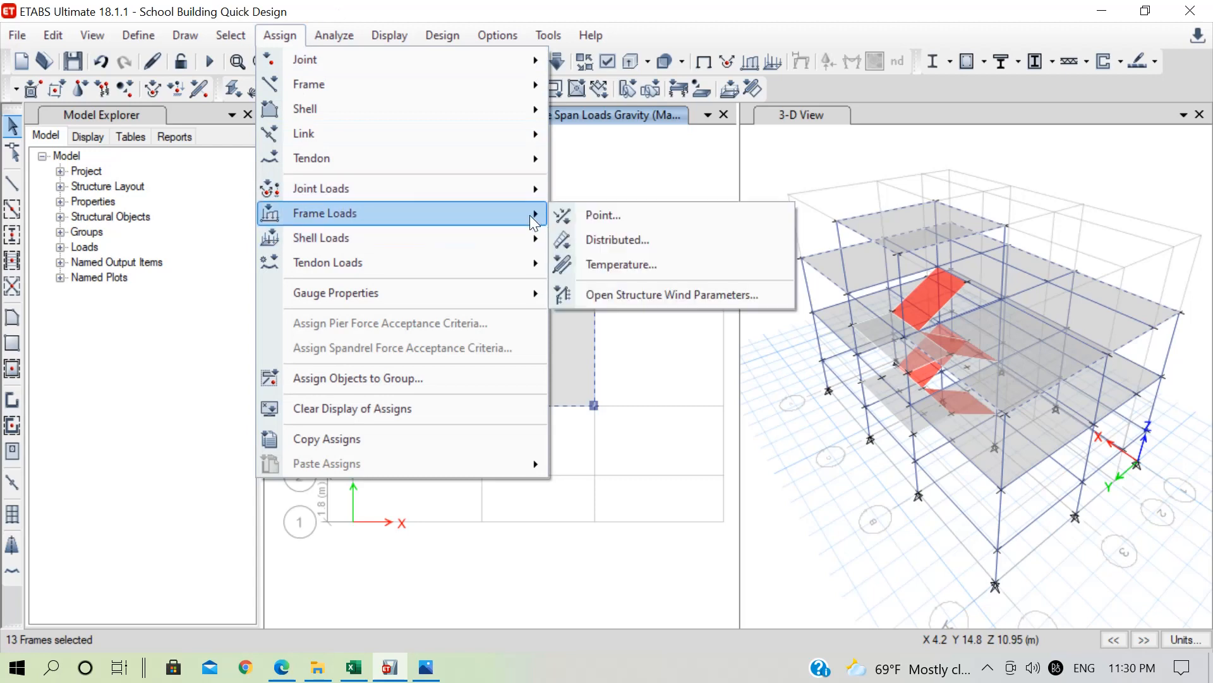
left_click(591, 239)
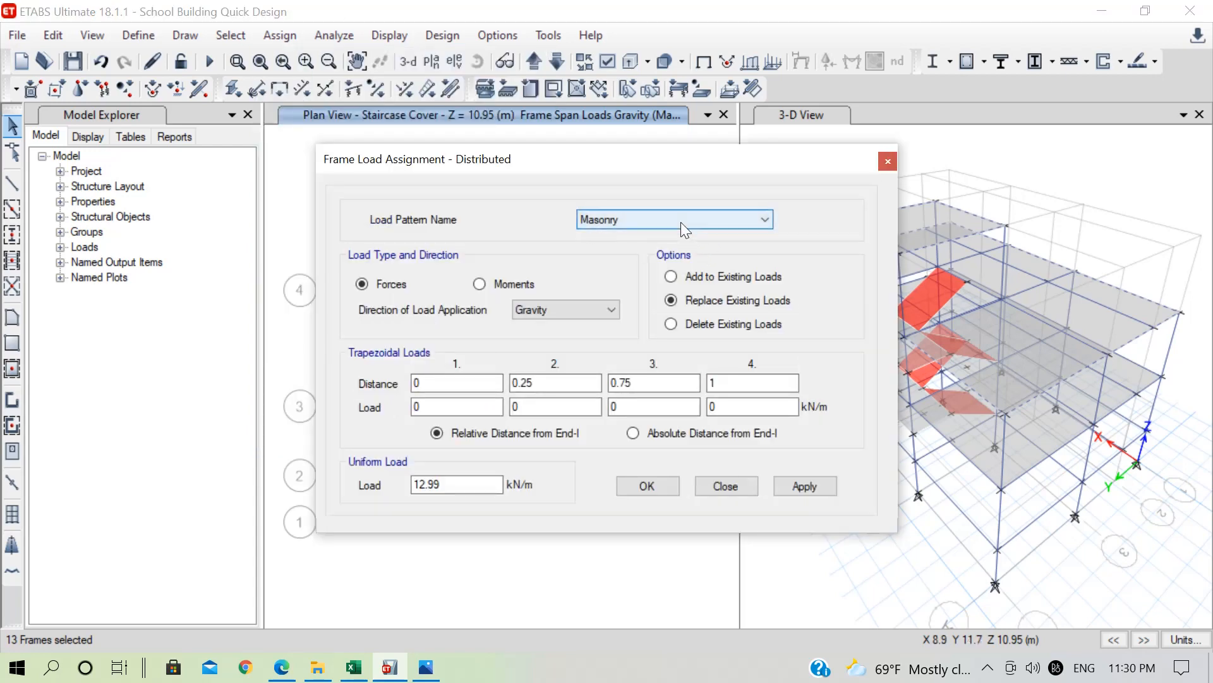
left_click(353, 667)
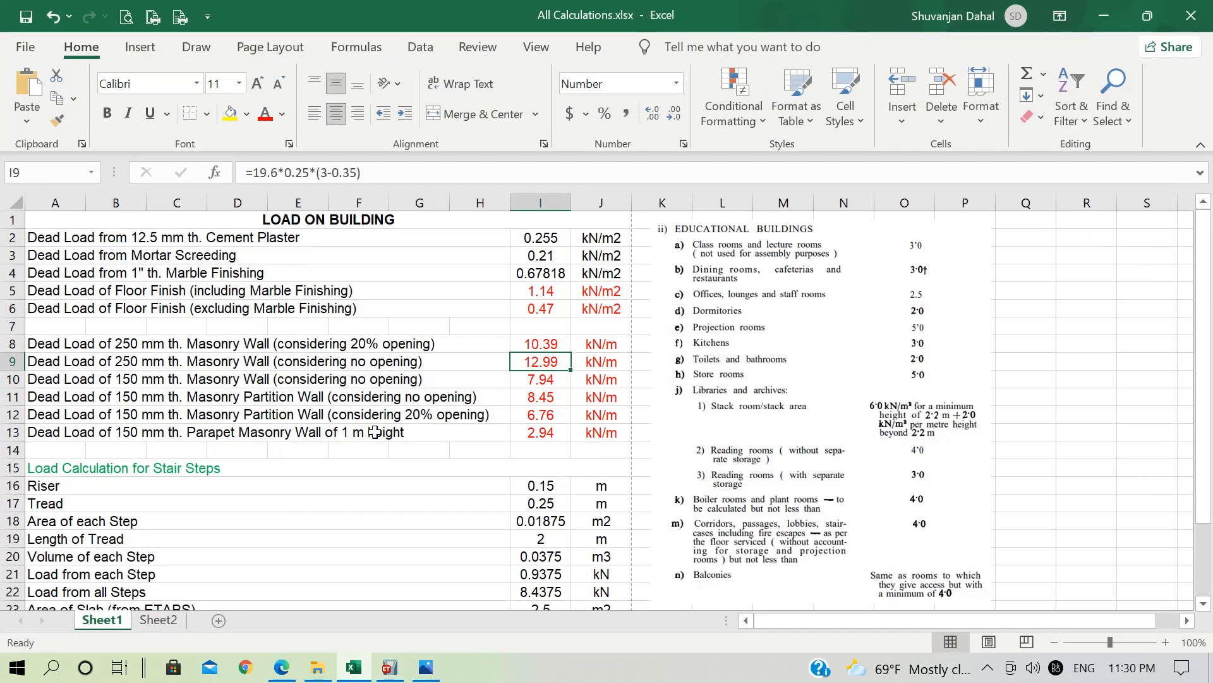
left_click(541, 435)
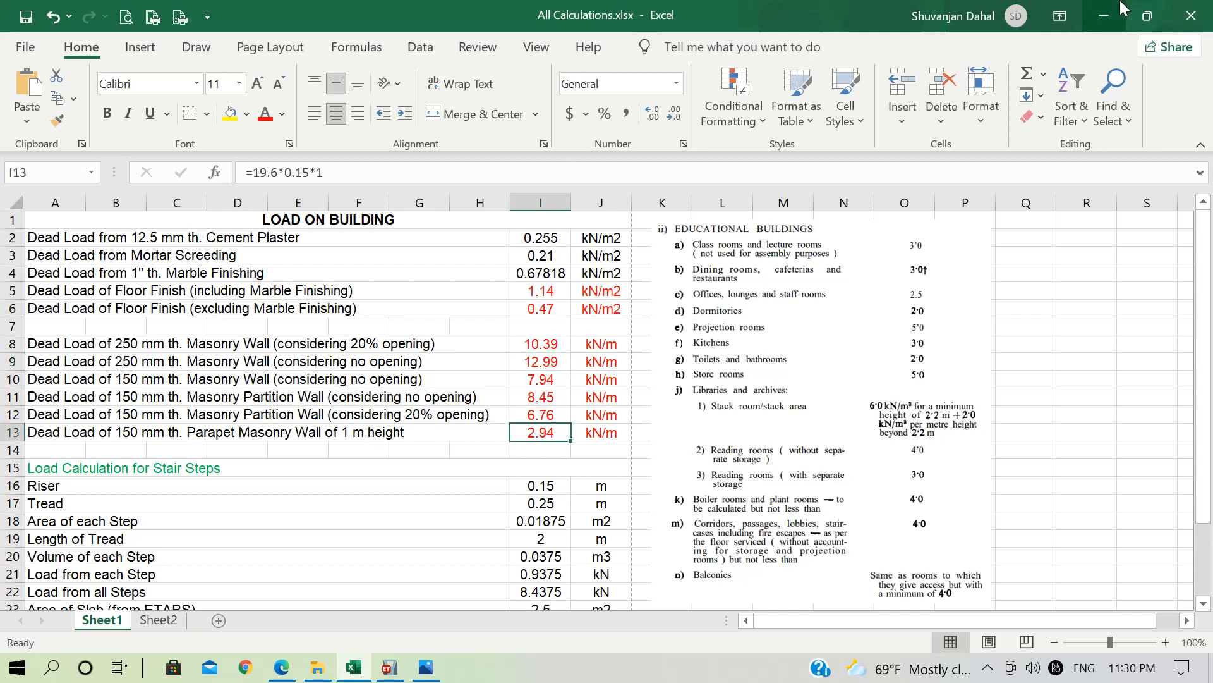
left_click(1104, 16)
left_click_drag(486, 484, 368, 483)
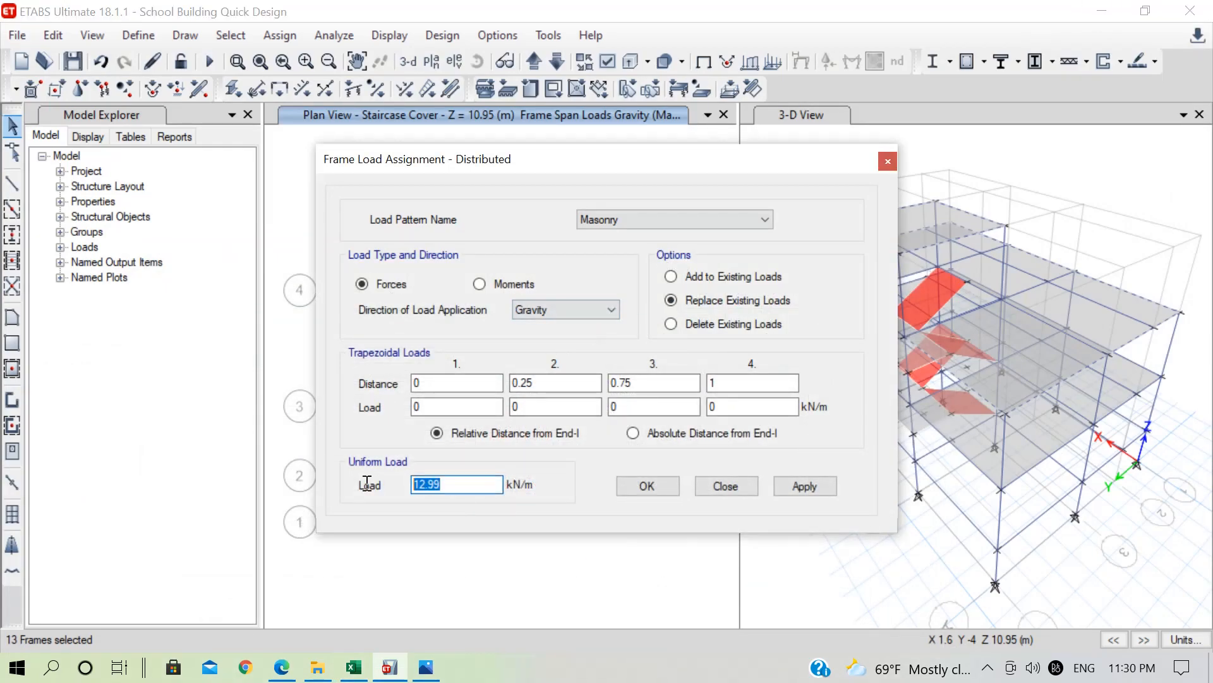
type("2.")
left_click(801, 481)
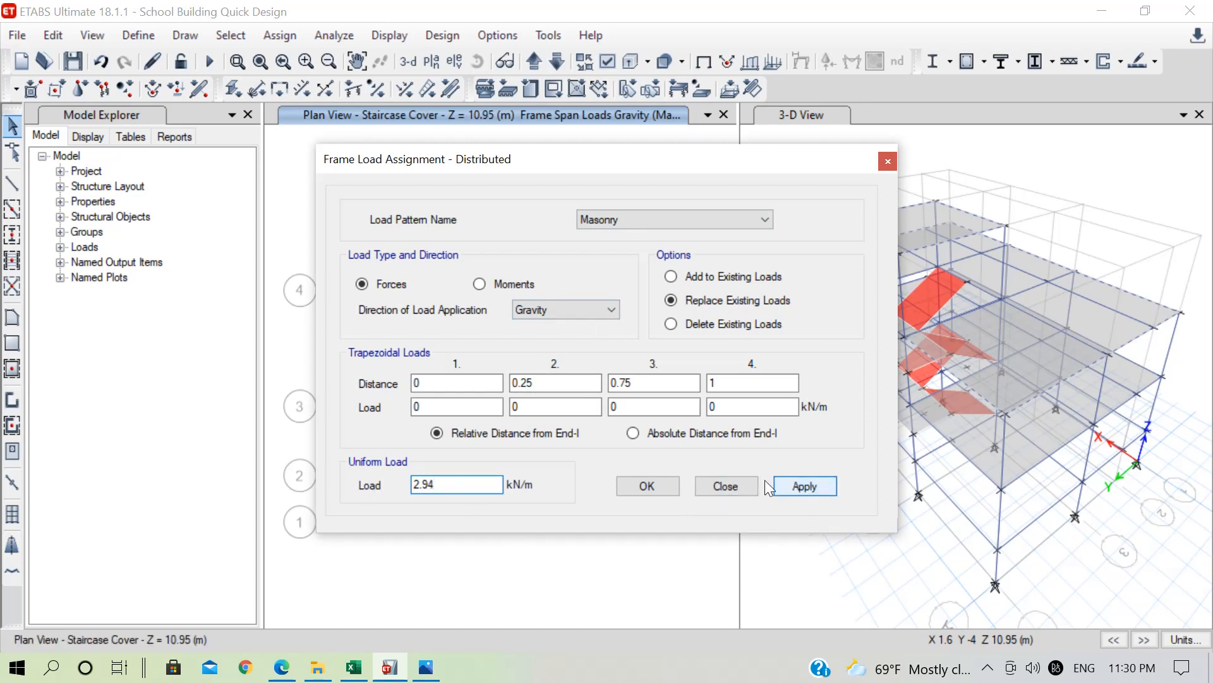
left_click(662, 485)
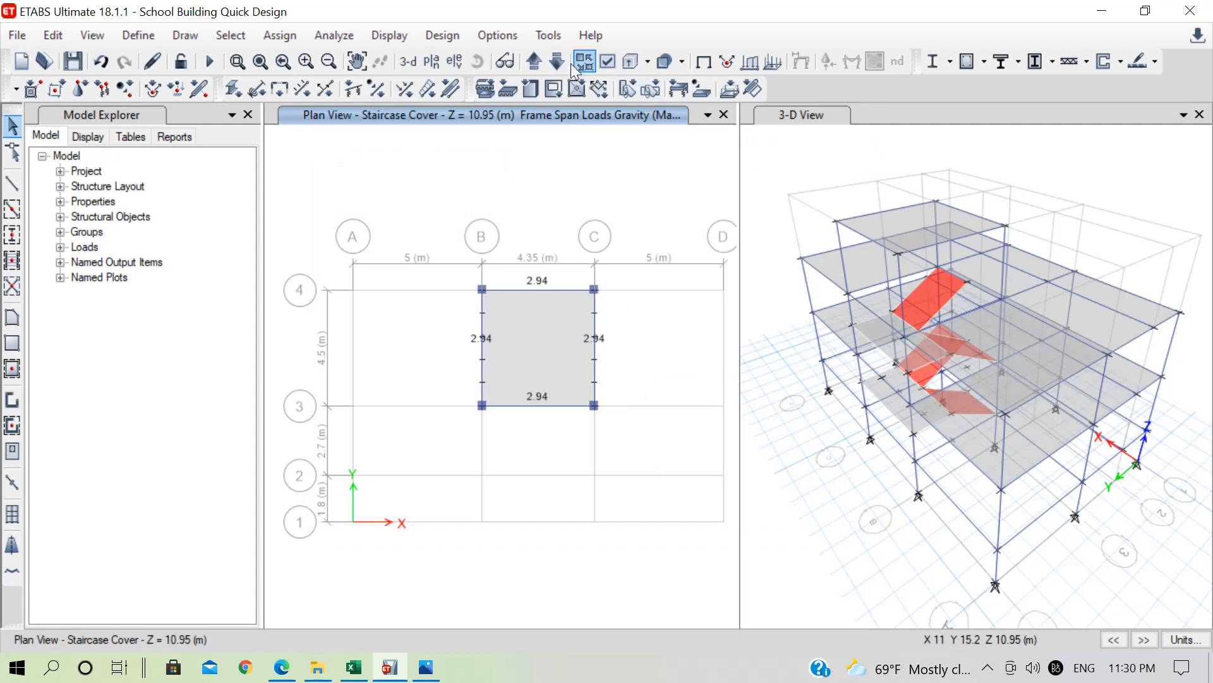
Step: Replace the Staircase Cover slab's FloorFinish load with the spreadsheet's floor finish value excluding marble, a uniform gravity shell load of 0.47 kN/m²
left_click(523, 337)
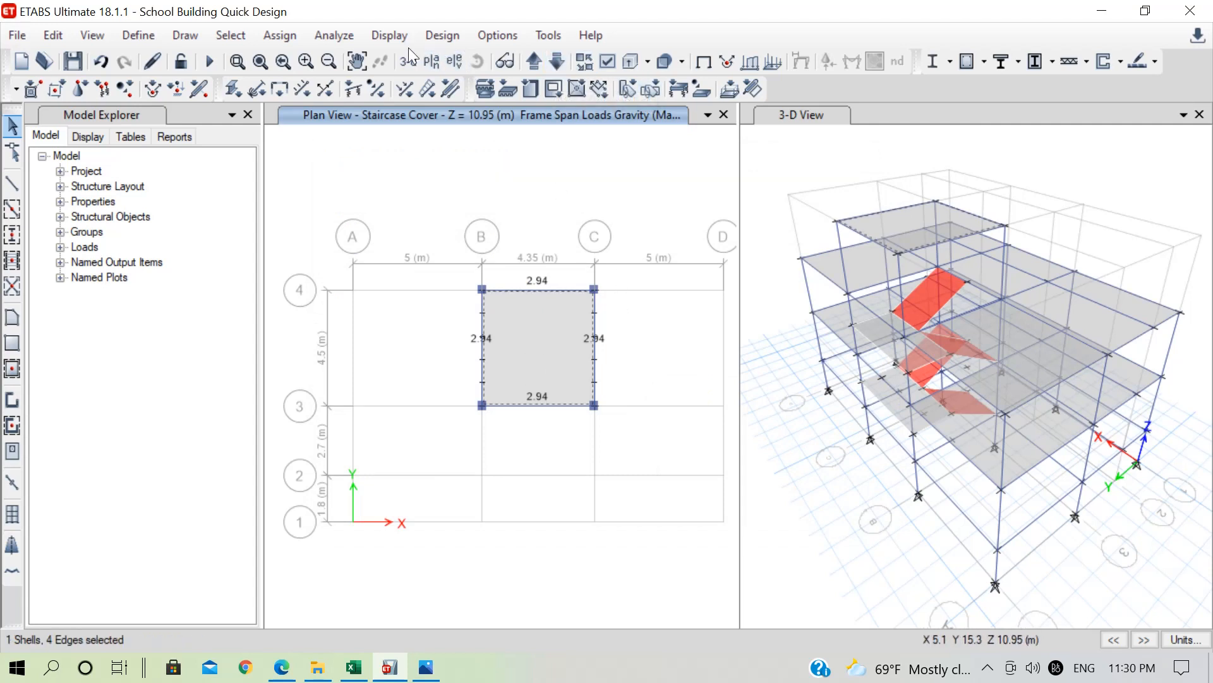
left_click(280, 35)
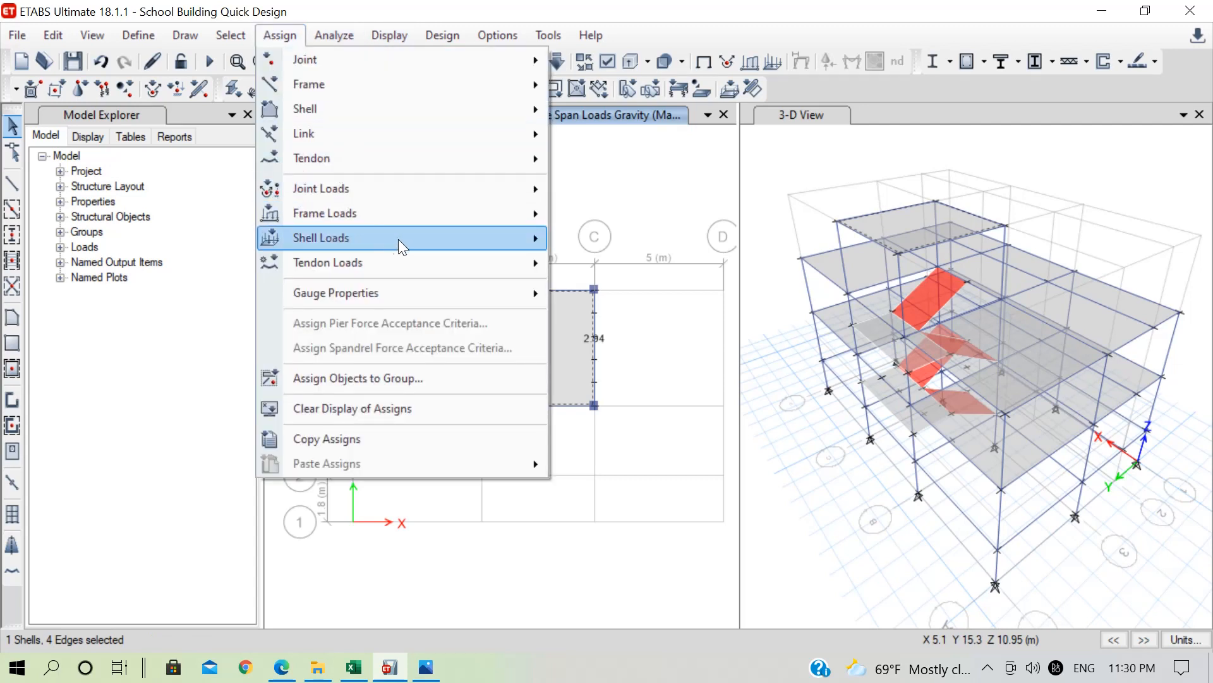
mouse_move(398, 239)
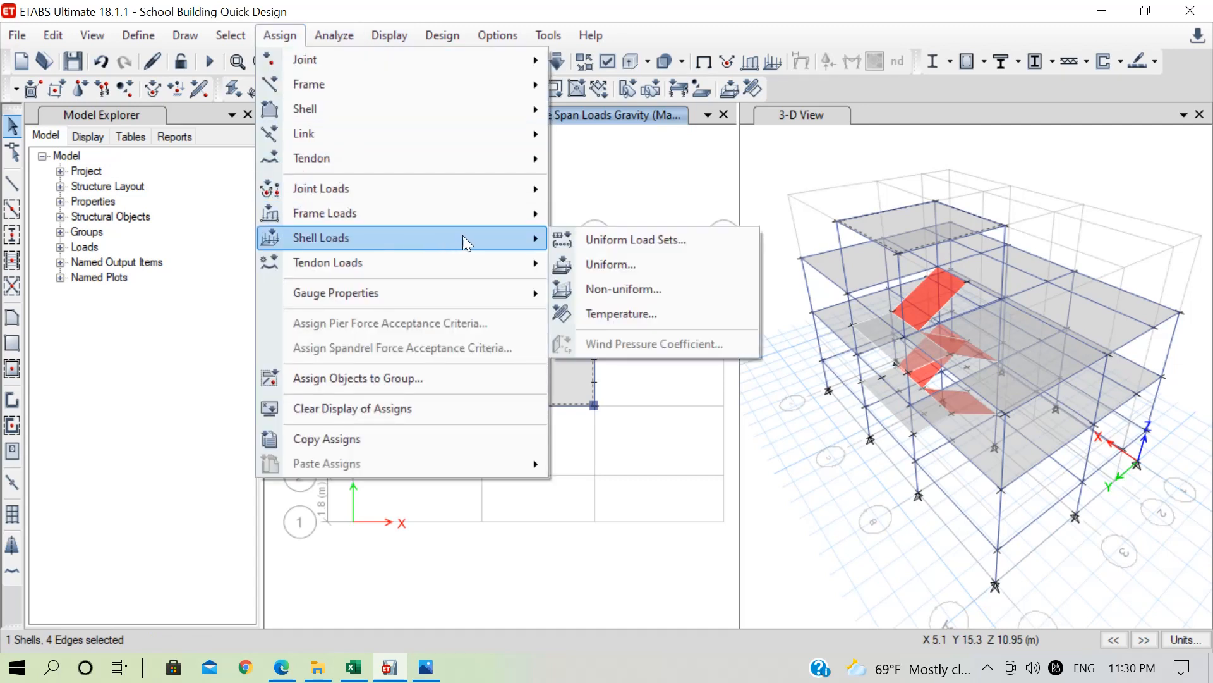
left_click(628, 264)
left_click_drag(877, 219, 958, 112)
left_click(966, 172)
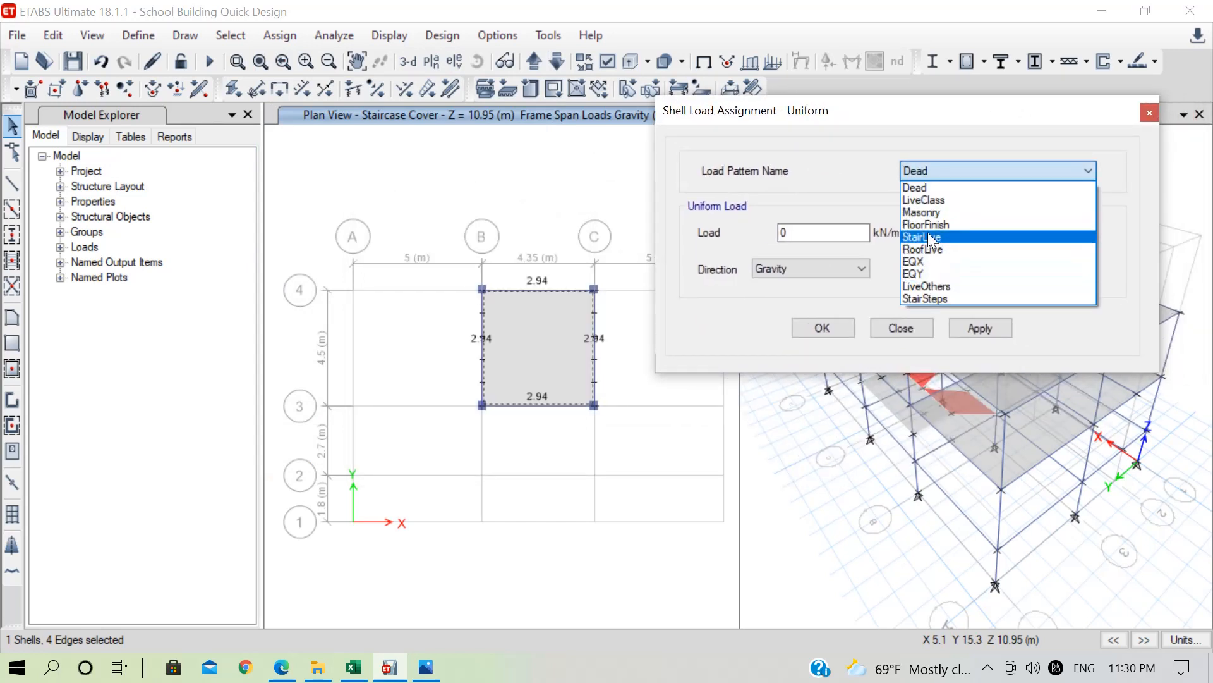
left_click(929, 225)
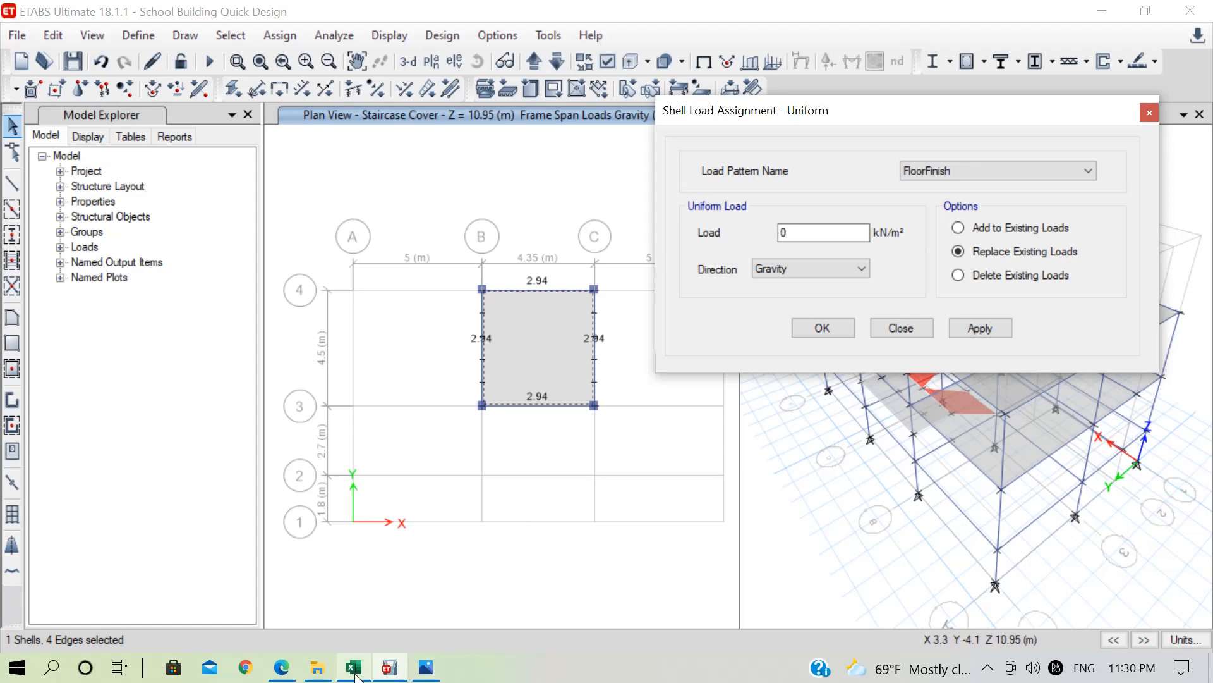
left_click(353, 666)
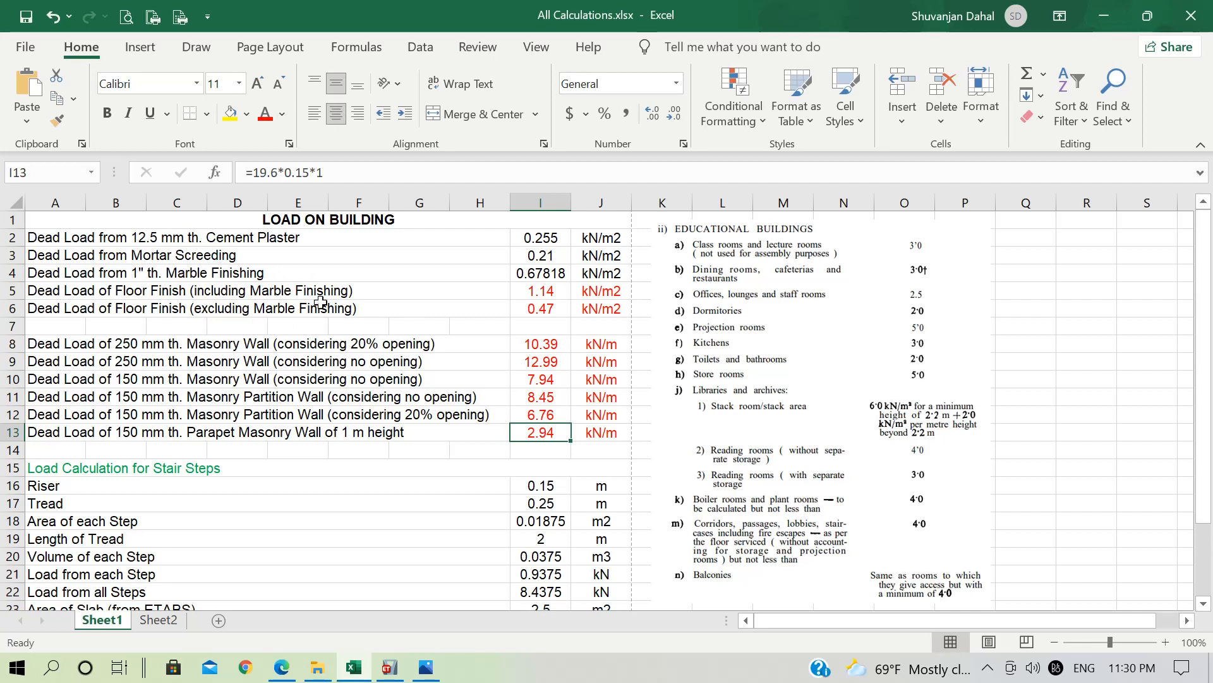
left_click(554, 310)
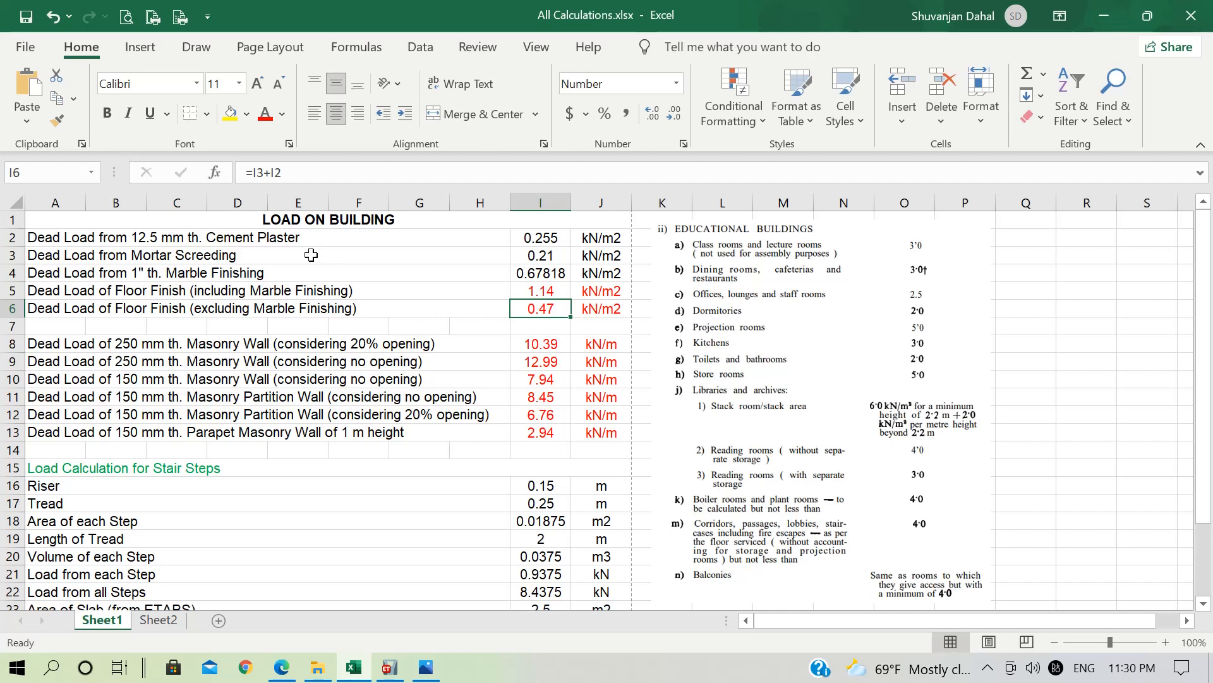
left_click(1104, 16)
left_click(761, 237)
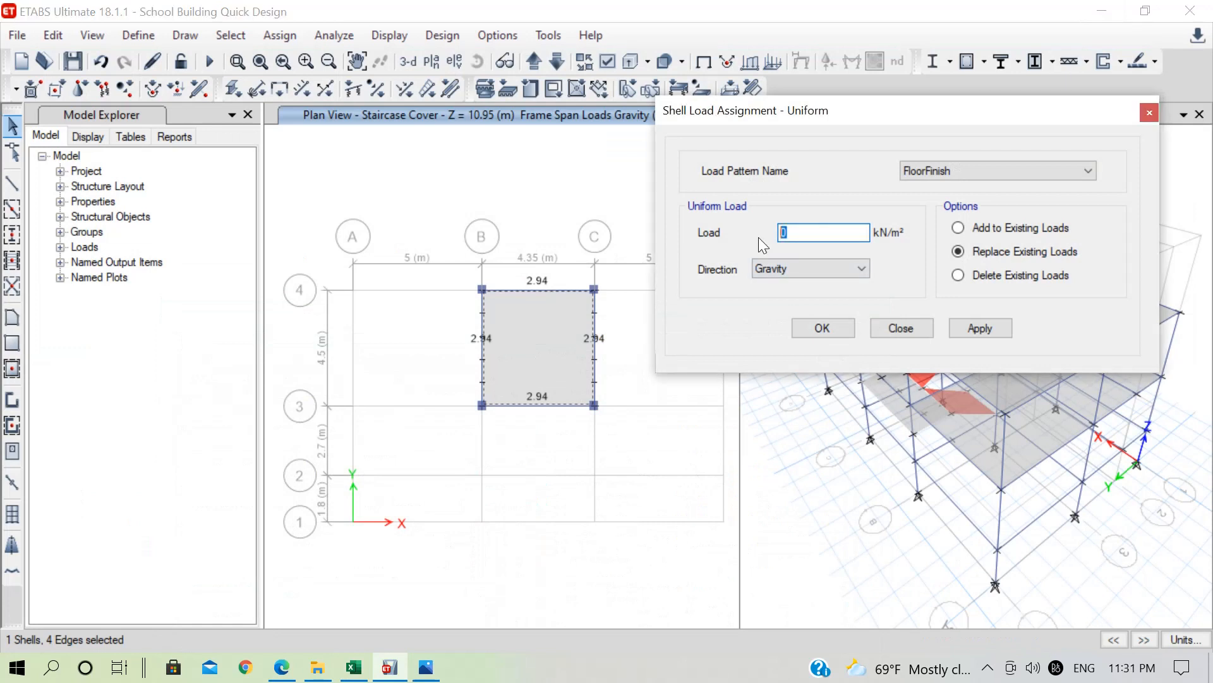
type("0.47")
left_click(980, 328)
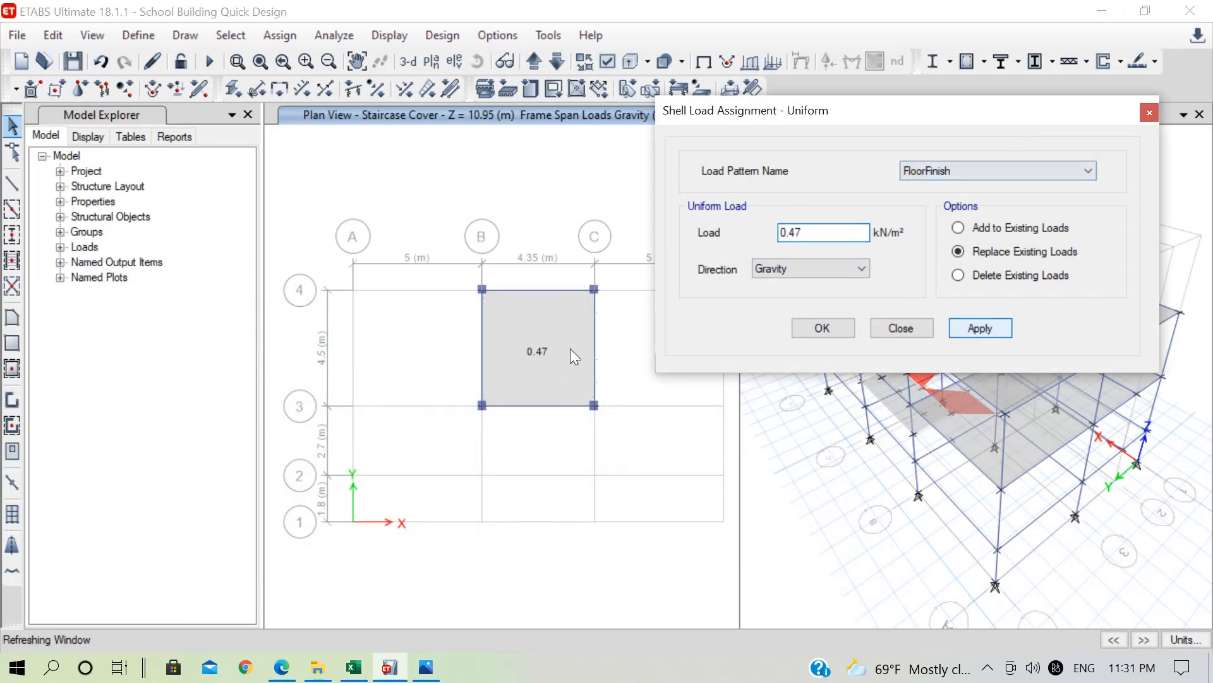
Step: Replace the Staircase Cover slab's RoofLive load with a uniform gravity shell load of 1.5 kN/m²
left_click(551, 341)
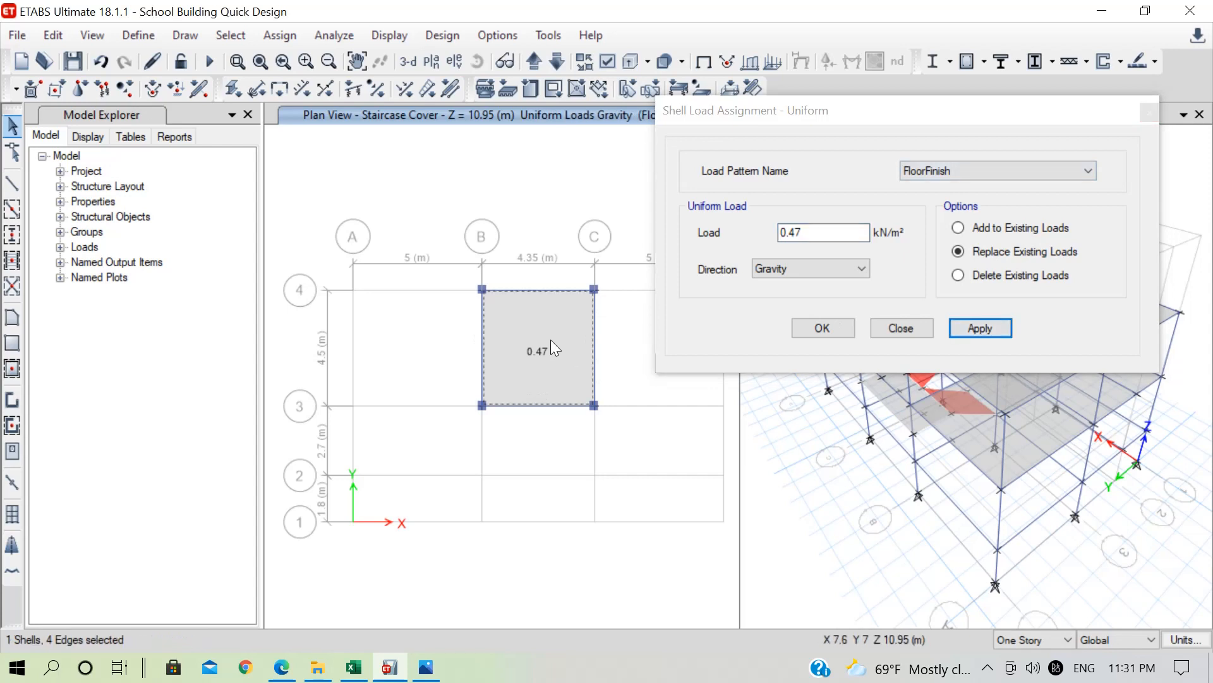
left_click(961, 168)
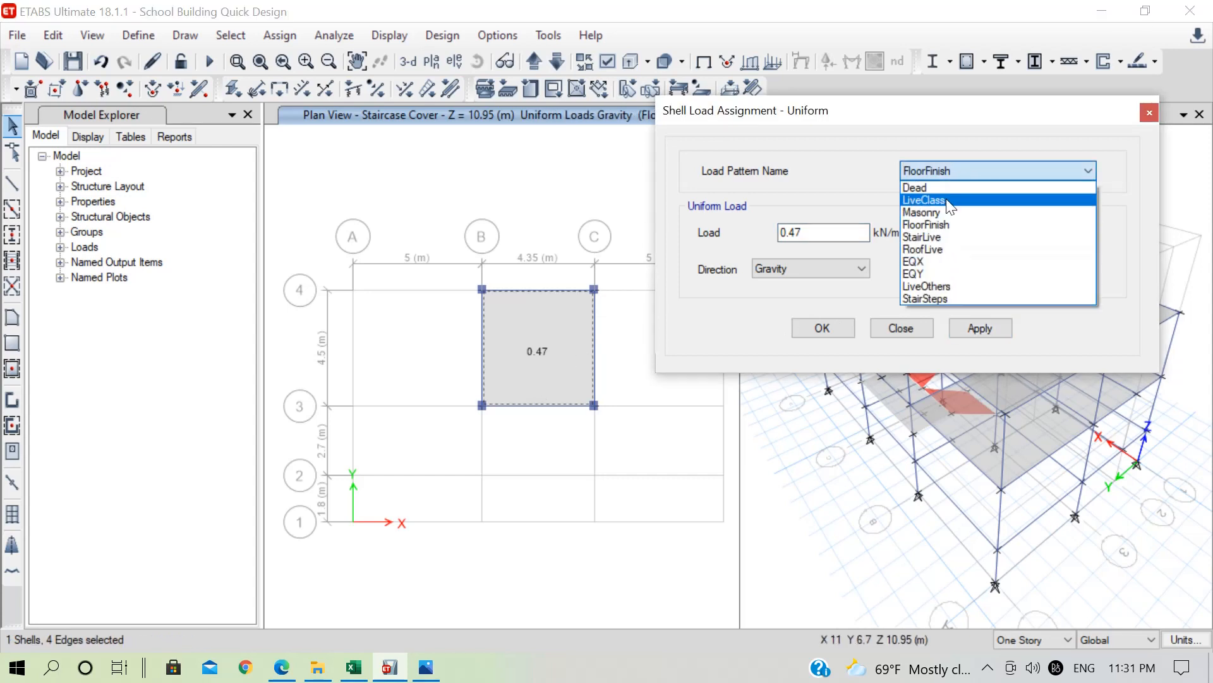
left_click_drag(815, 233, 753, 232)
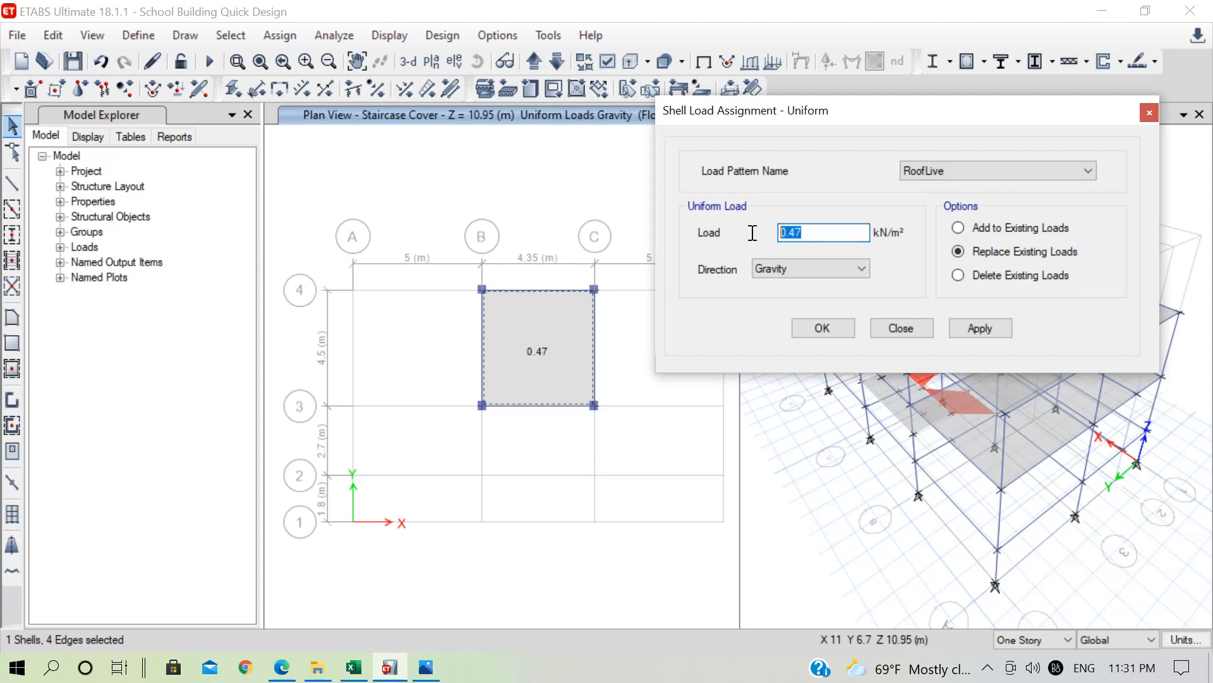
type("1.5")
left_click(964, 330)
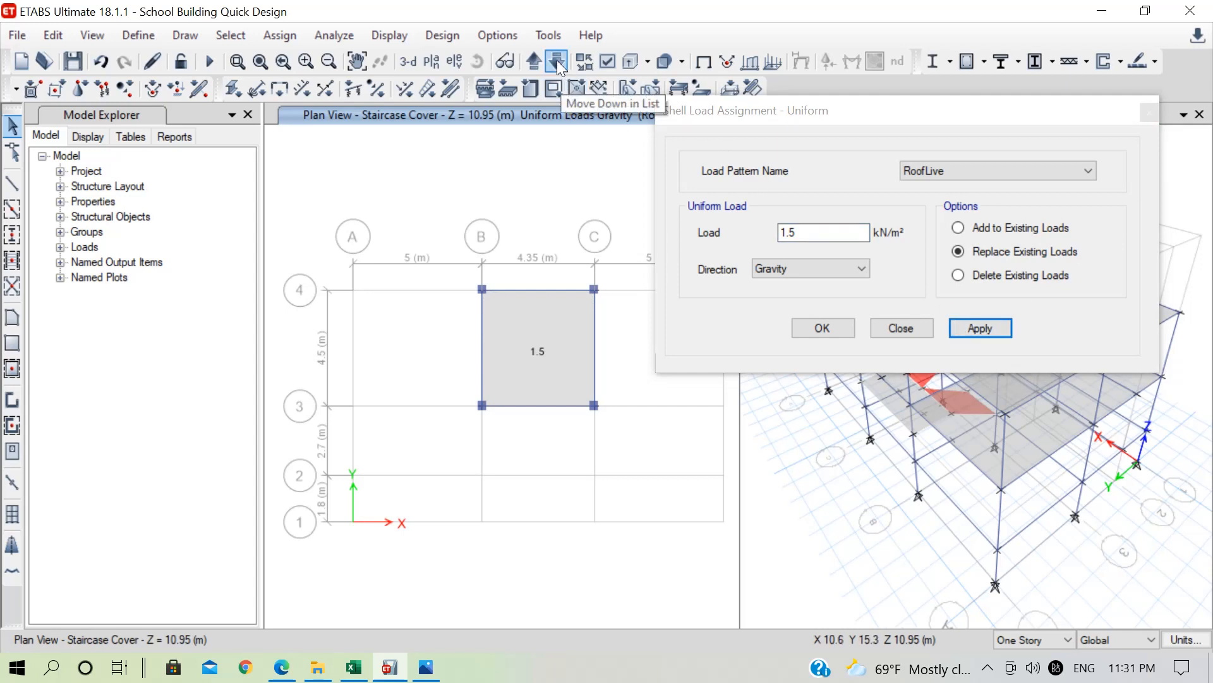
Step: Select all nine slab panels on the FF Slab story, including the partial panel in the staircase bay
left_click(557, 59)
left_click(555, 456)
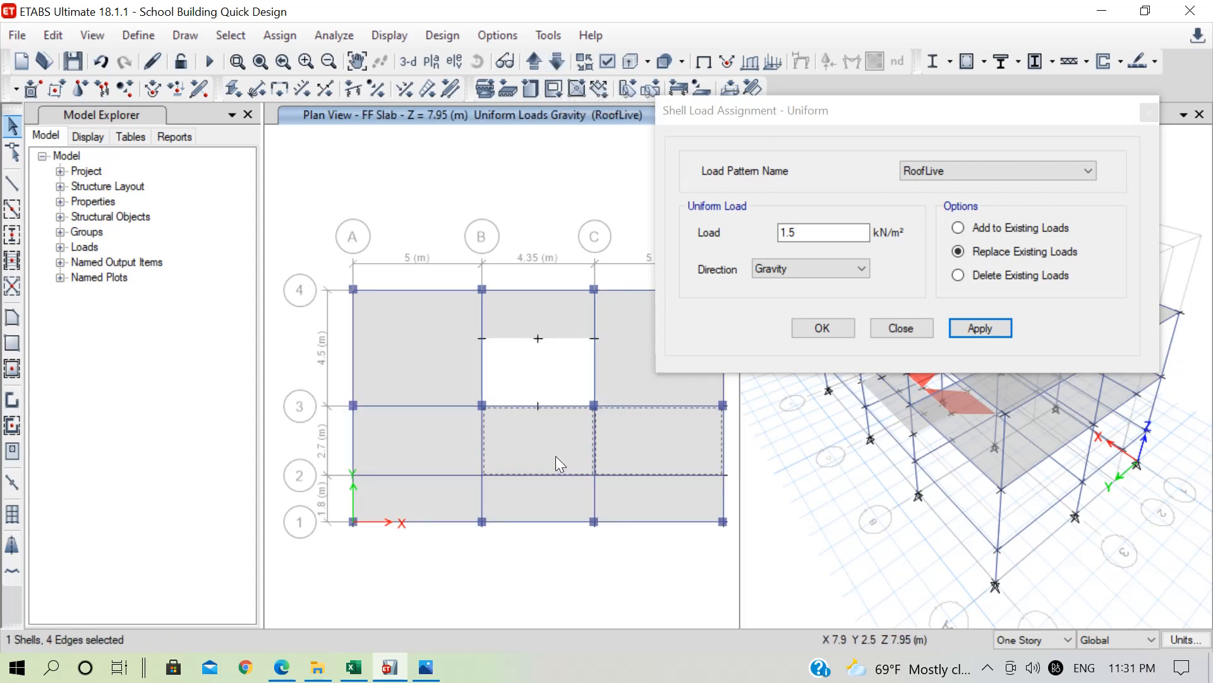
left_click(452, 454)
left_click(454, 490)
left_click(522, 490)
left_click(616, 490)
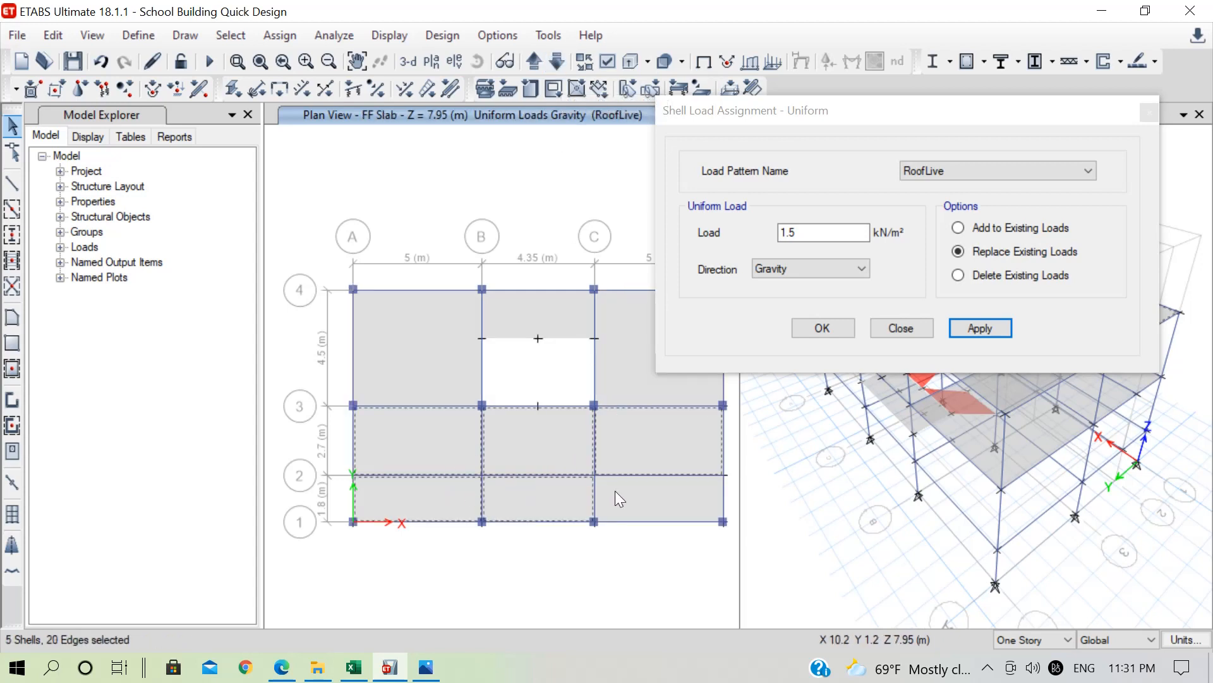
left_click(615, 490)
left_click(613, 322)
left_click(528, 313)
left_click(427, 320)
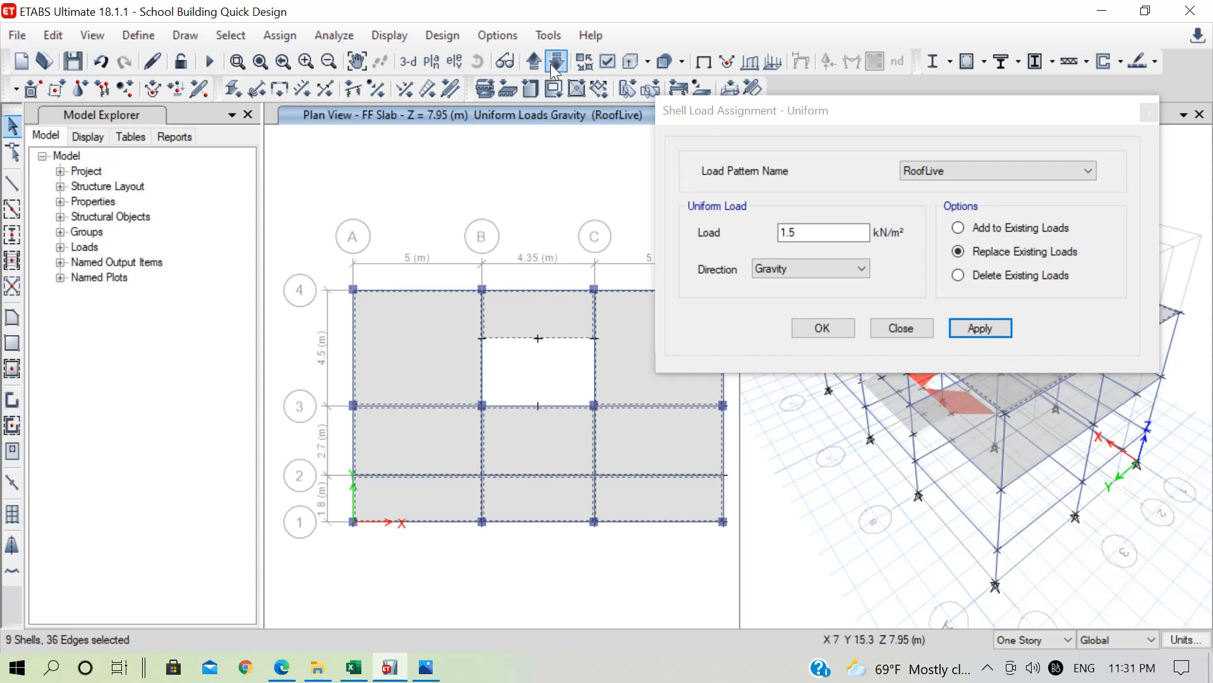
Step: Add all nine slab panels on the GFSlab story, including the partial panel in the staircase bay, to the selection
left_click(555, 61)
left_click(455, 325)
left_click(433, 446)
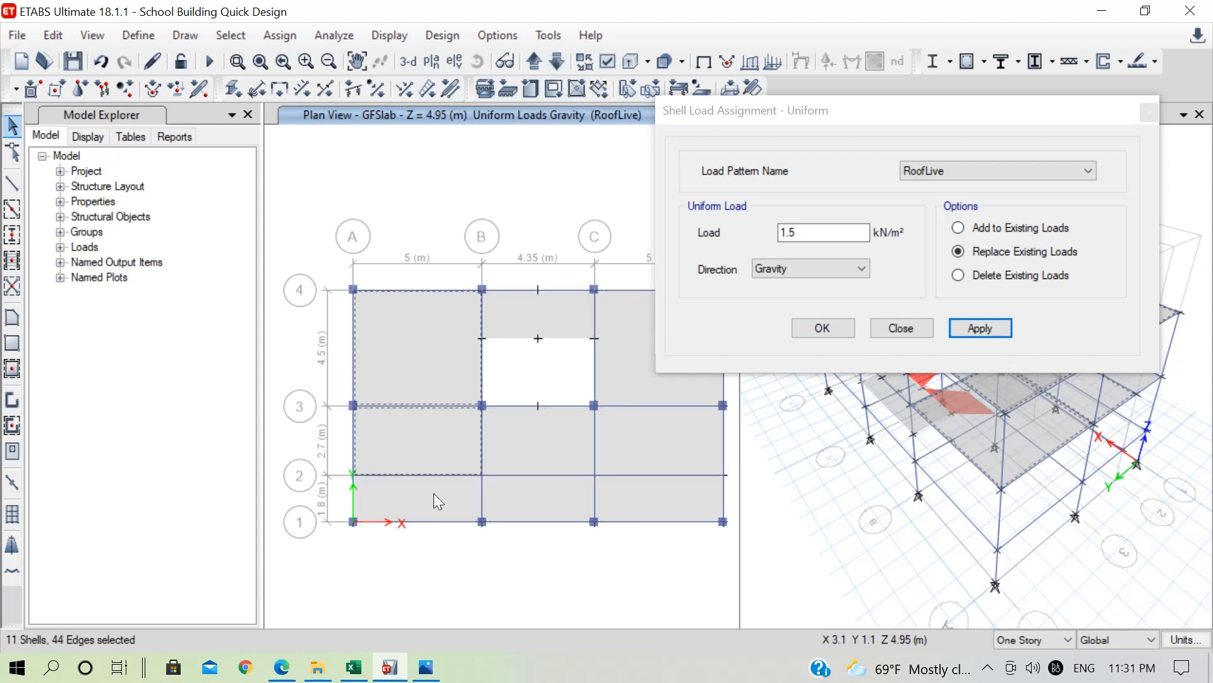
left_click(434, 493)
left_click(532, 498)
left_click(539, 449)
left_click(623, 490)
left_click(627, 435)
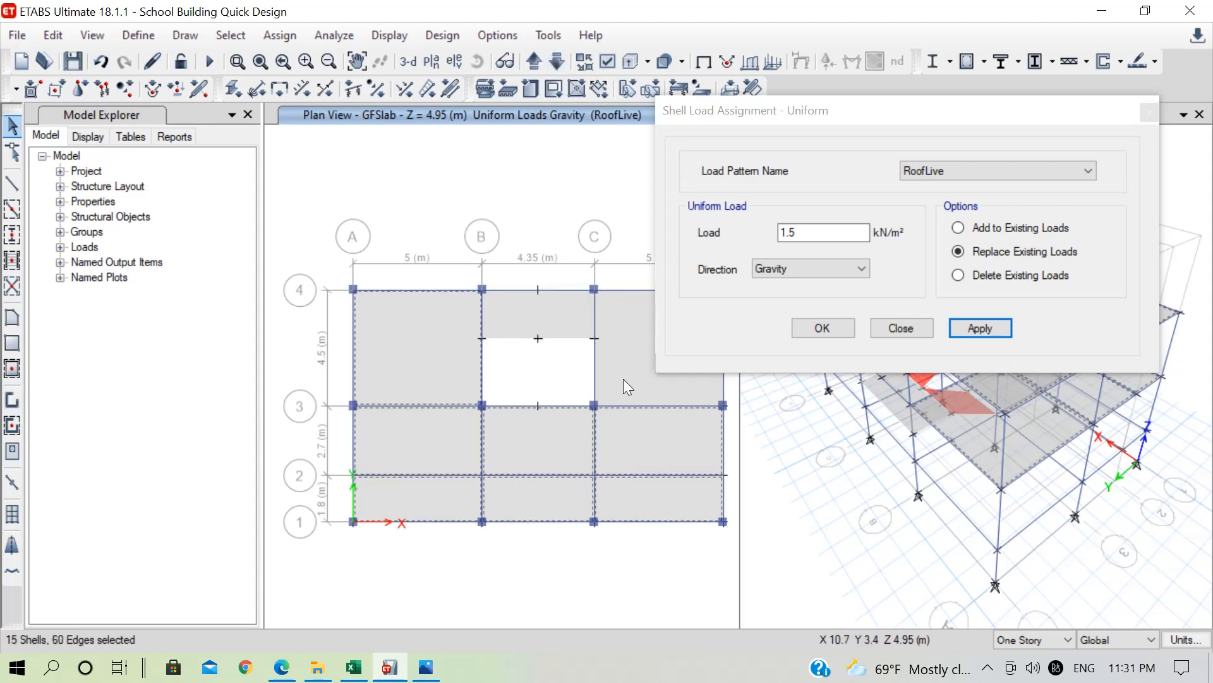
left_click(623, 378)
left_click(532, 311)
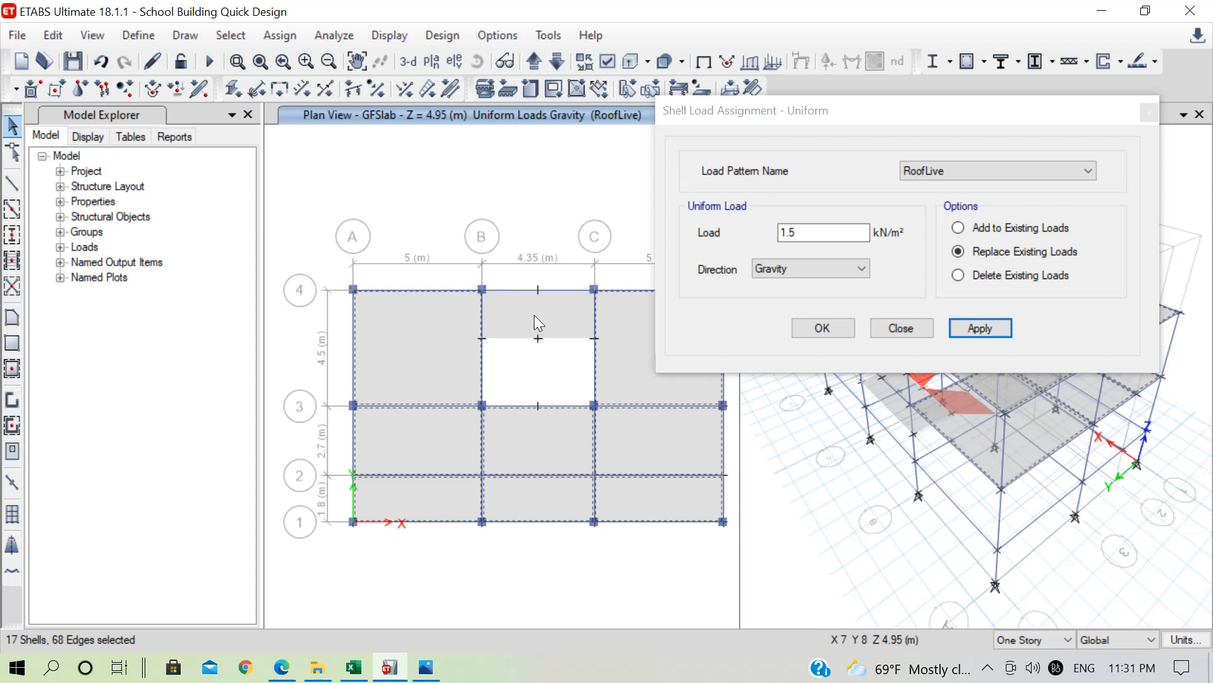
Step: Replace the selected floor slabs' FloorFinish load with the spreadsheet's value including marble, a uniform gravity shell load of 1.14 kN/m²
left_click(535, 61)
left_click(556, 61)
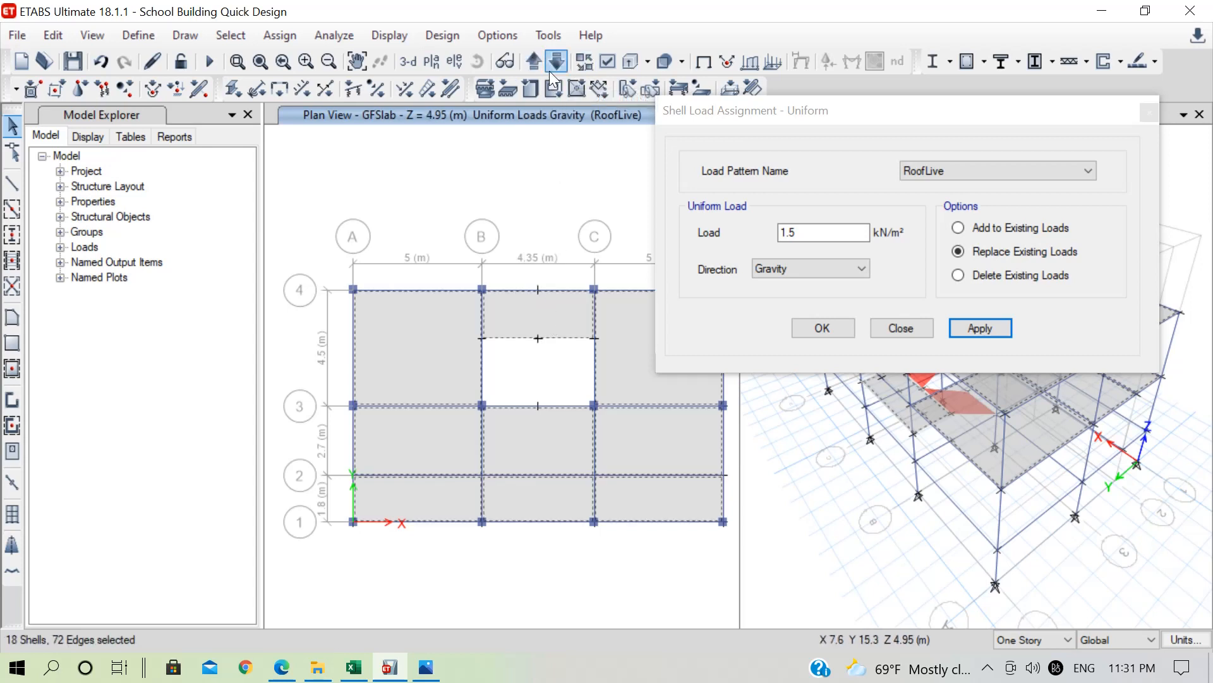
left_click(557, 63)
left_click(556, 63)
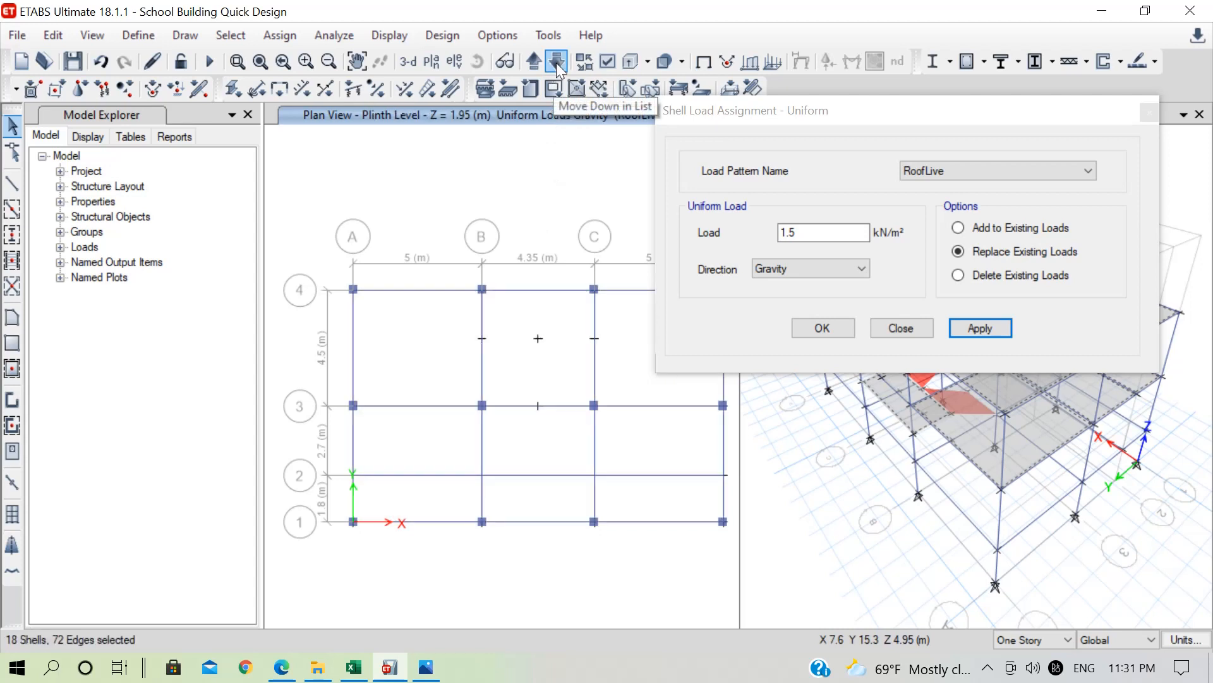
left_click(933, 171)
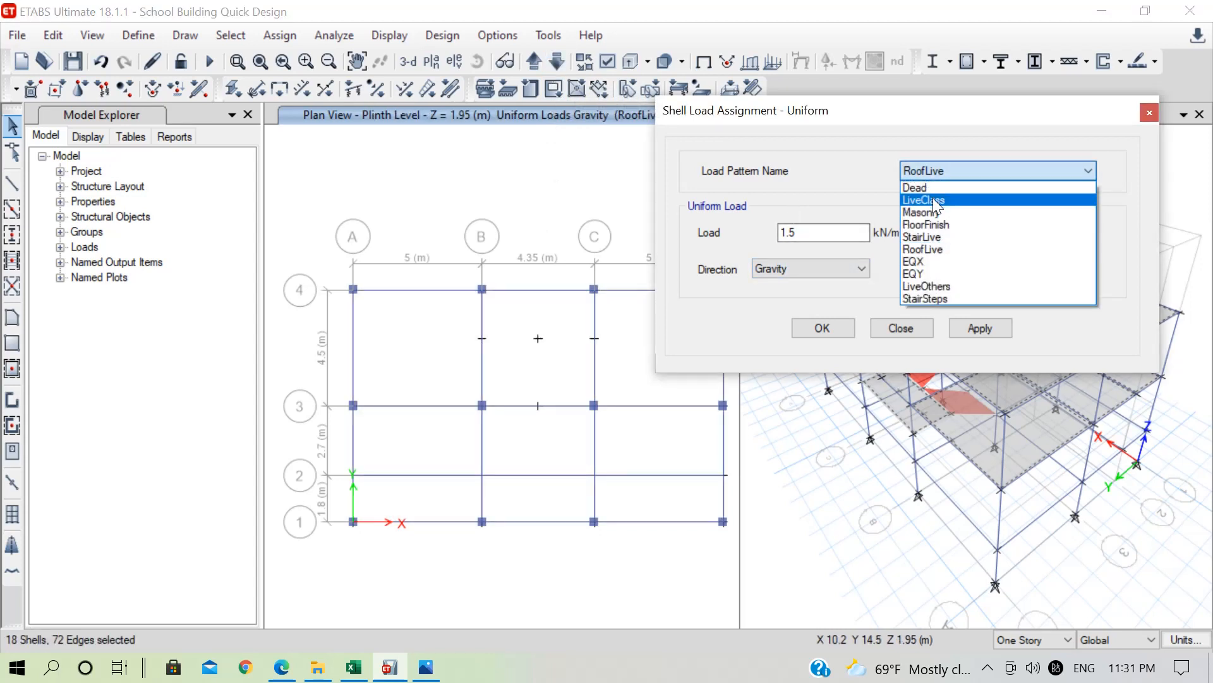
left_click(940, 227)
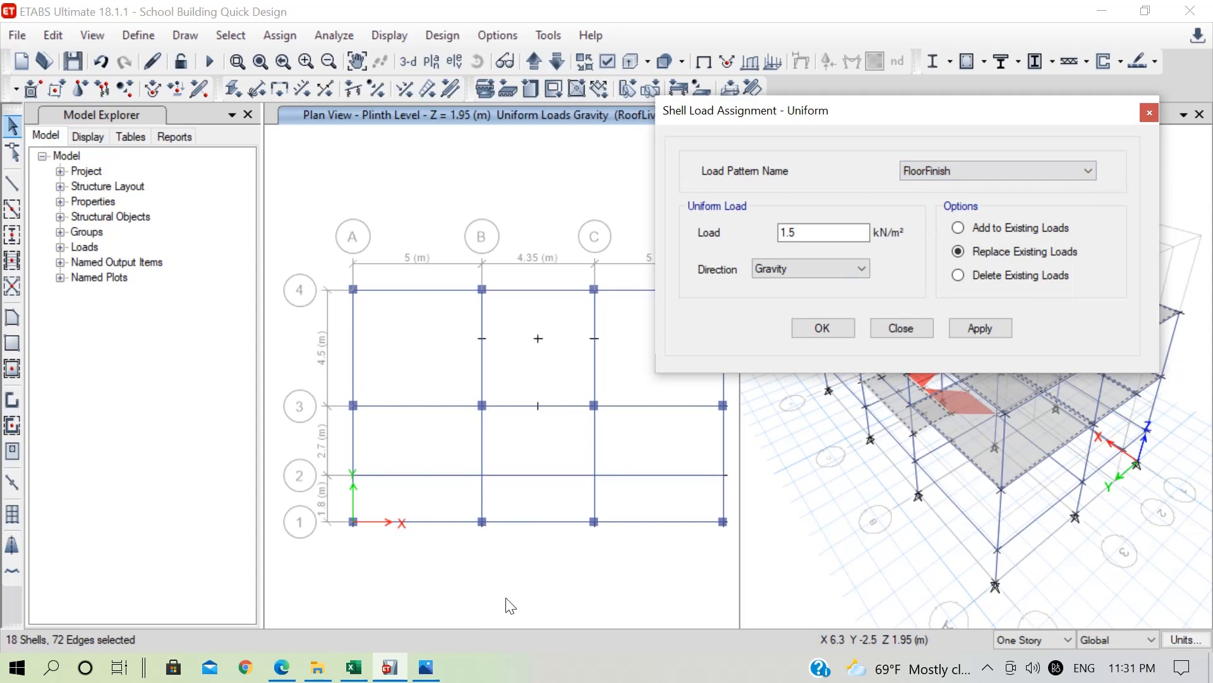
left_click(354, 667)
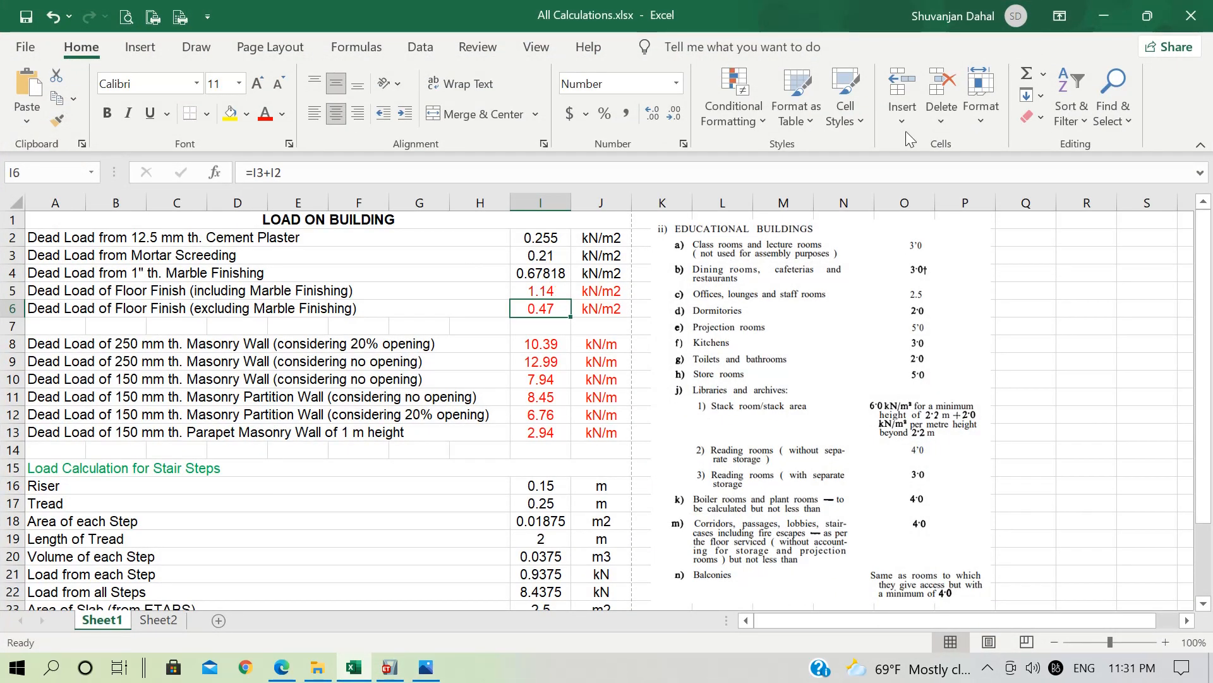
left_click(1104, 16)
left_click_drag(862, 233, 757, 233)
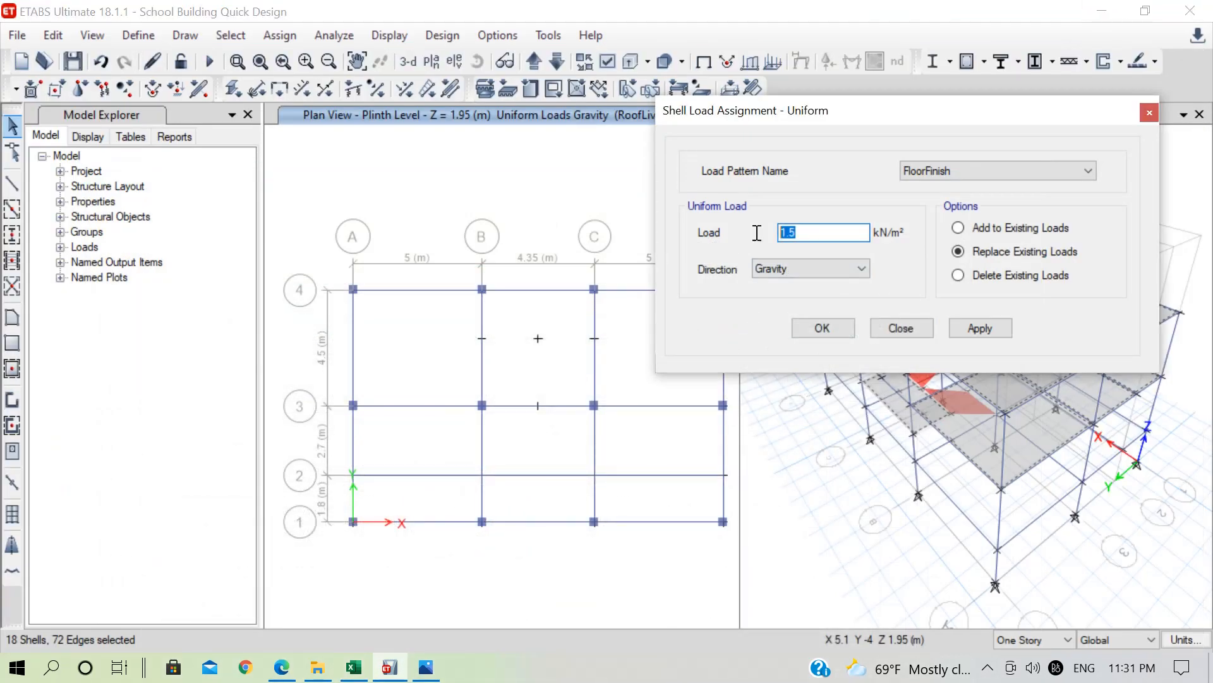
type("1.14")
left_click(980, 328)
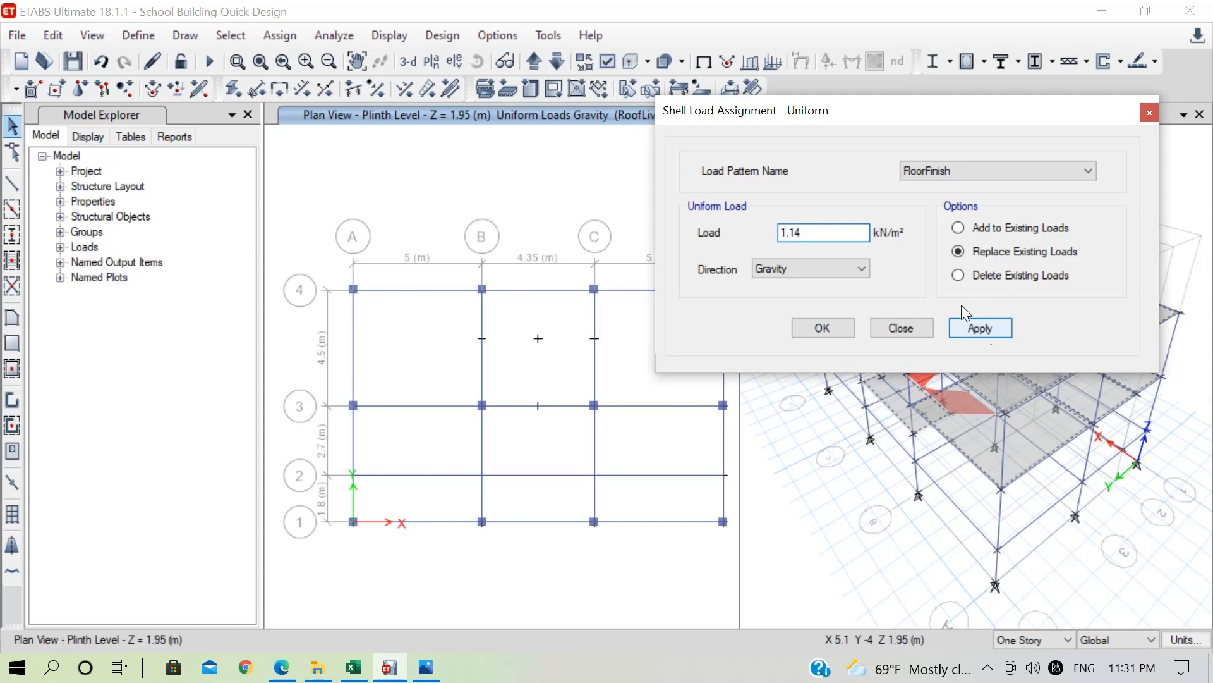
Step: Select the four red staircase flight slabs between the floors in the 3-D view
left_click_drag(807, 129, 517, 116)
scroll(995, 387, "up", 5)
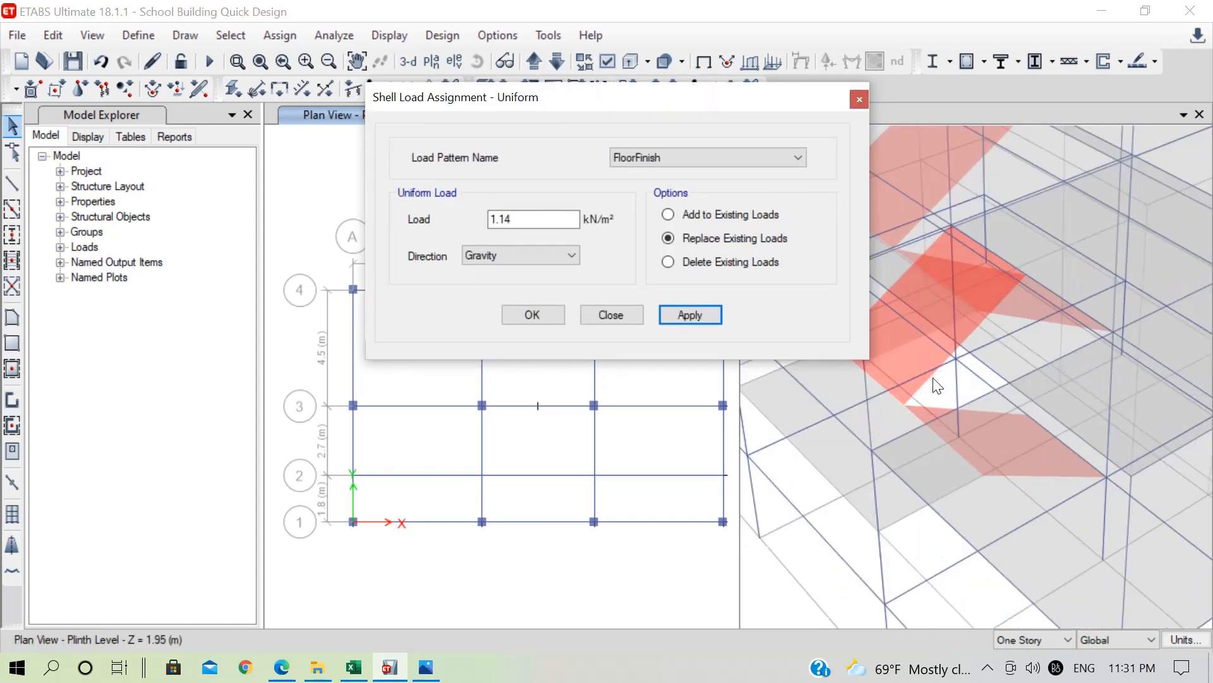
left_click(931, 418)
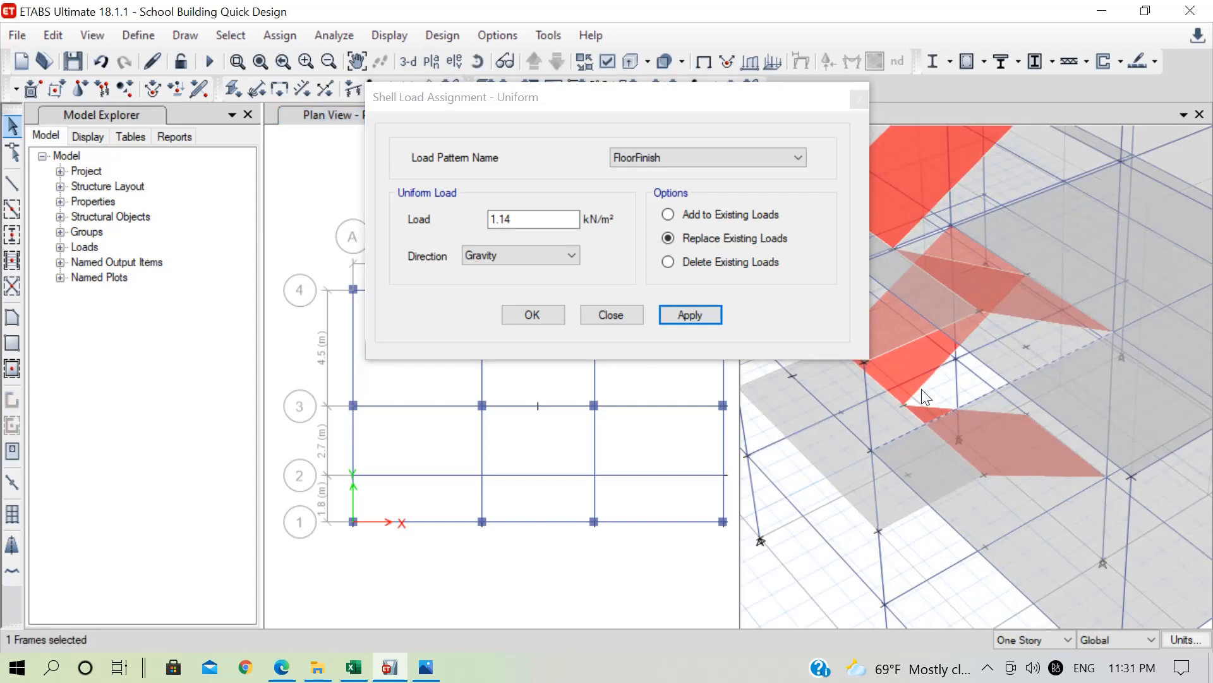
left_click(928, 411)
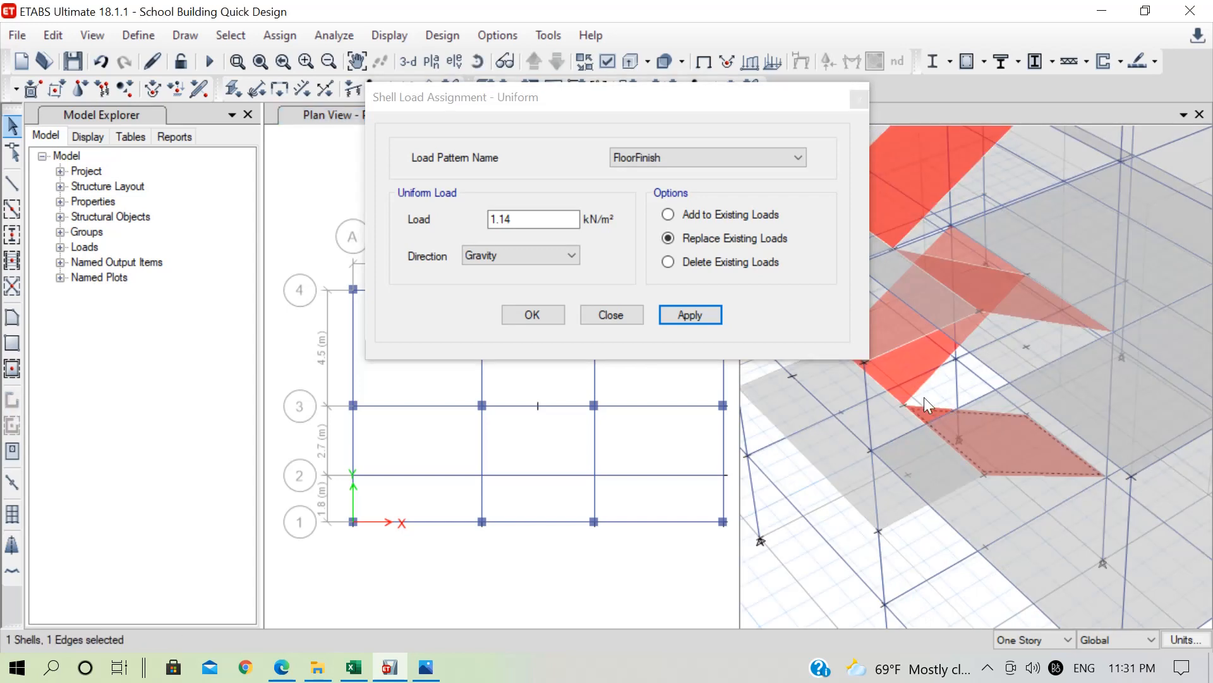
left_click(975, 290)
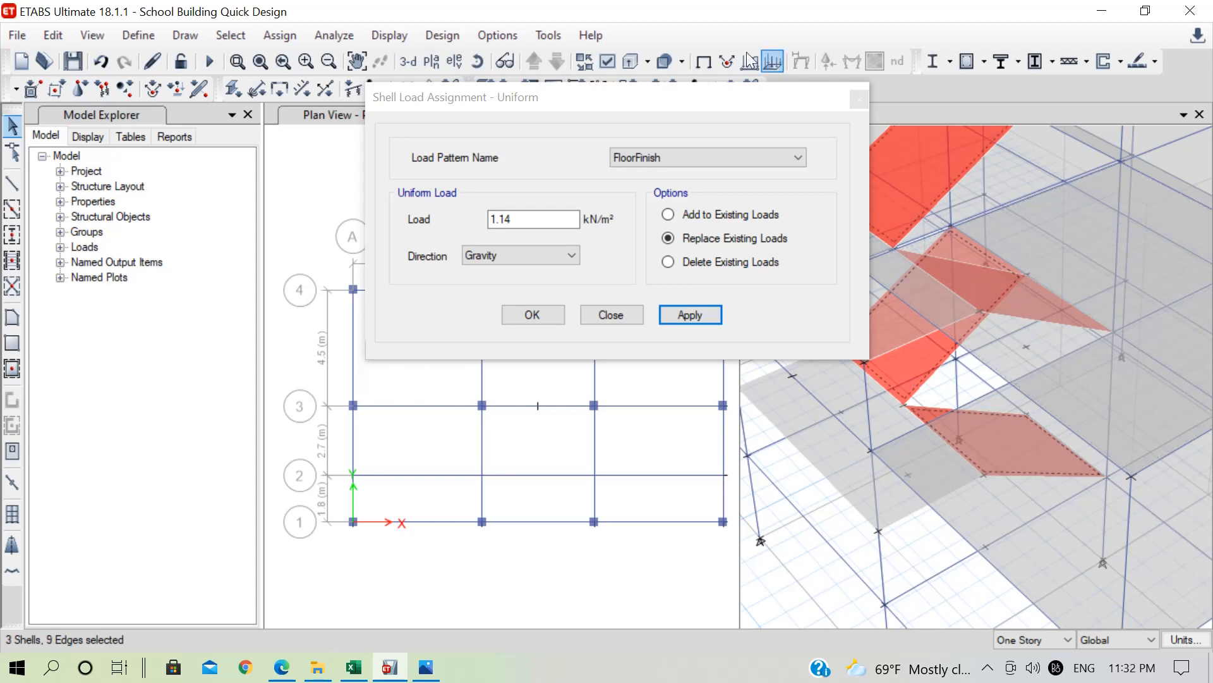
left_click(505, 60)
left_click_drag(1029, 293, 1045, 156)
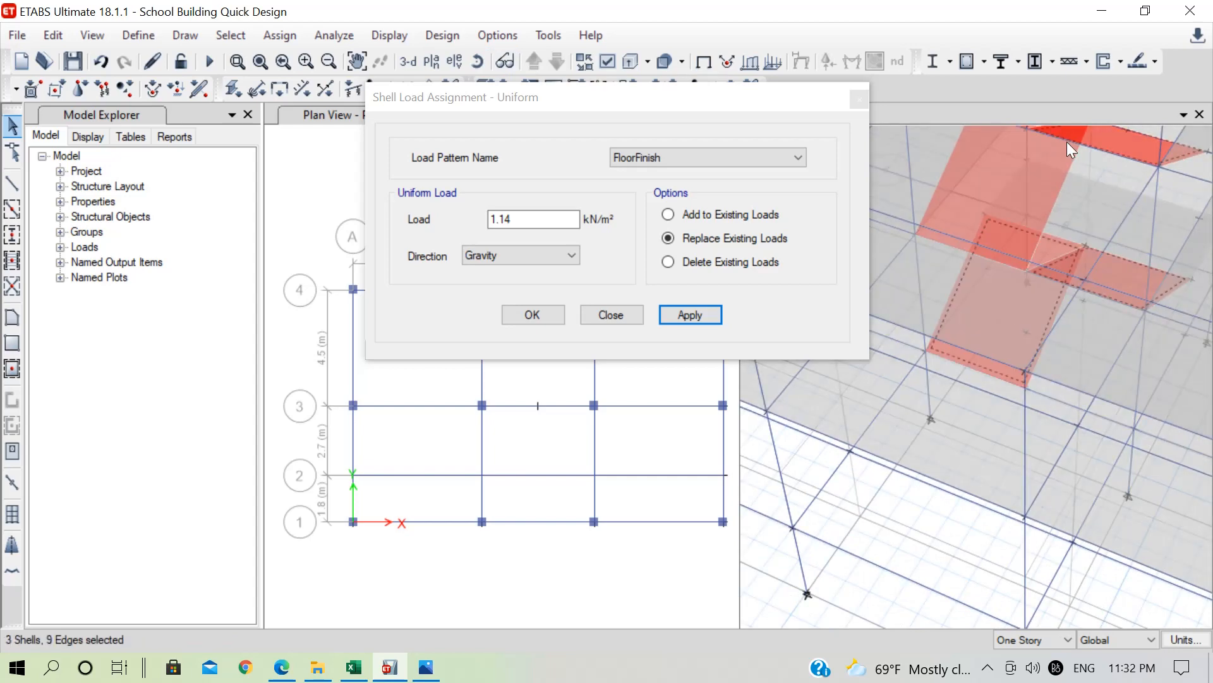
scroll(1058, 253, "down", 7)
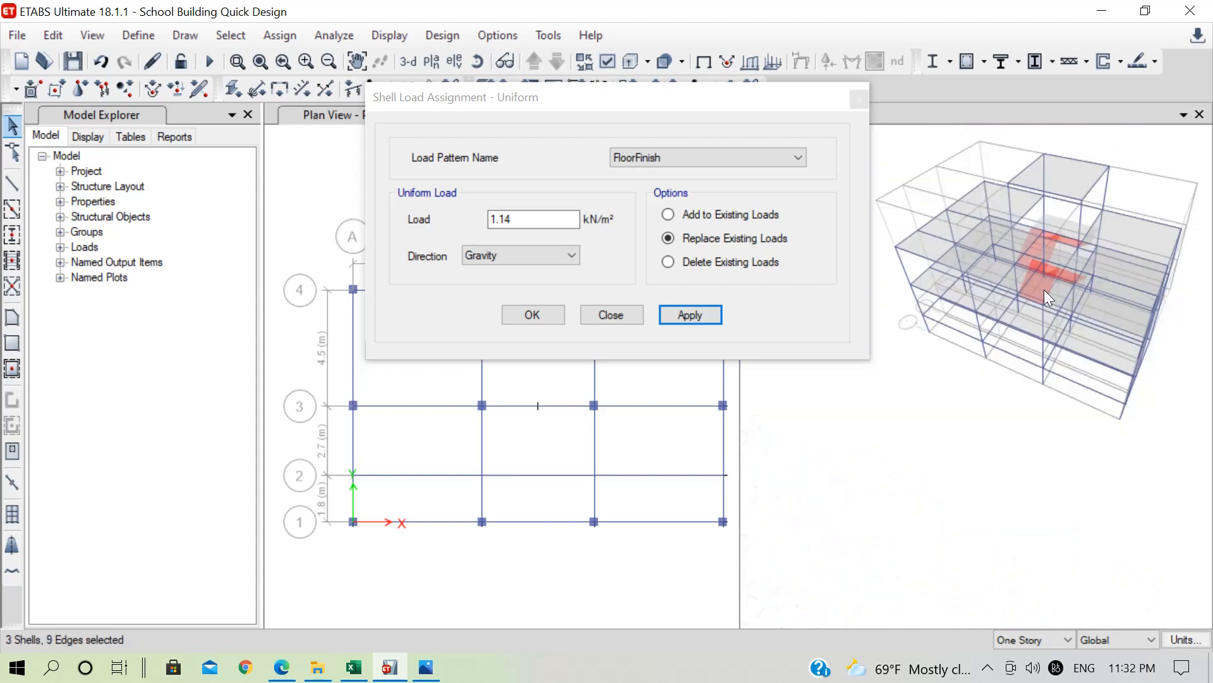
scroll(1057, 252, "up", 7)
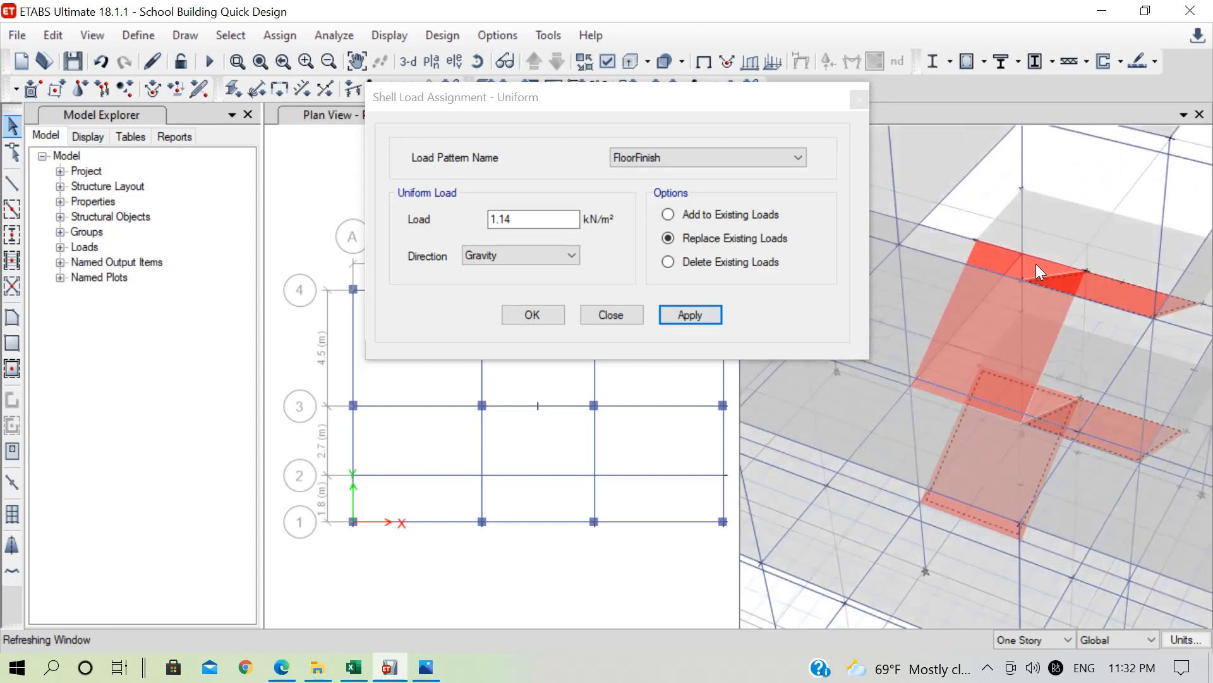
left_click(1041, 263)
left_click(1041, 263)
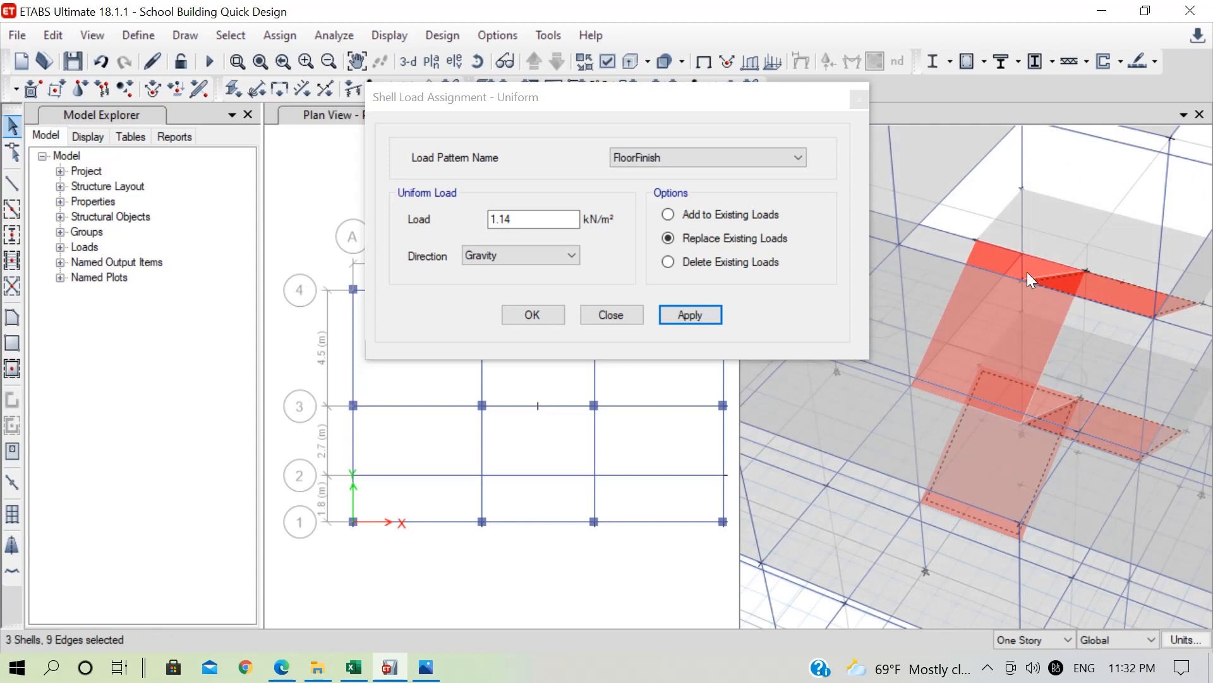
left_click(1026, 272)
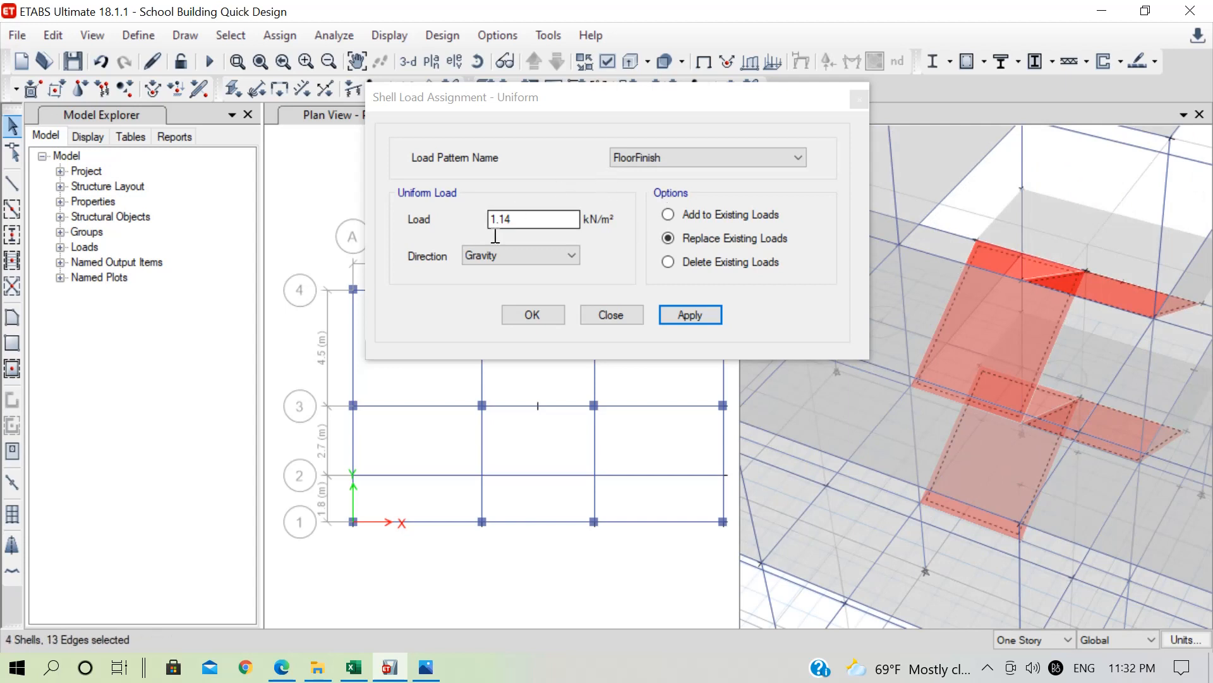
Step: Replace the selected stair flight slabs' FloorFinish load with a uniform gravity shell load of 1.14 kN/m²
left_click(684, 315)
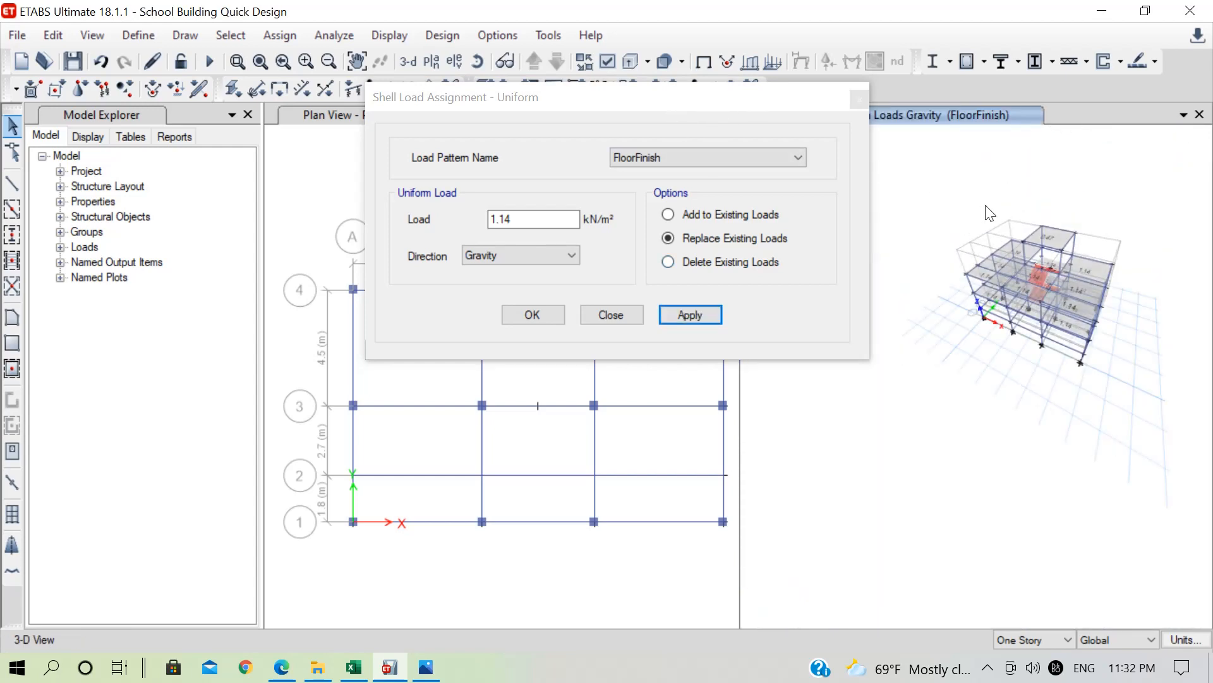
left_click_drag(709, 111, 1027, 180)
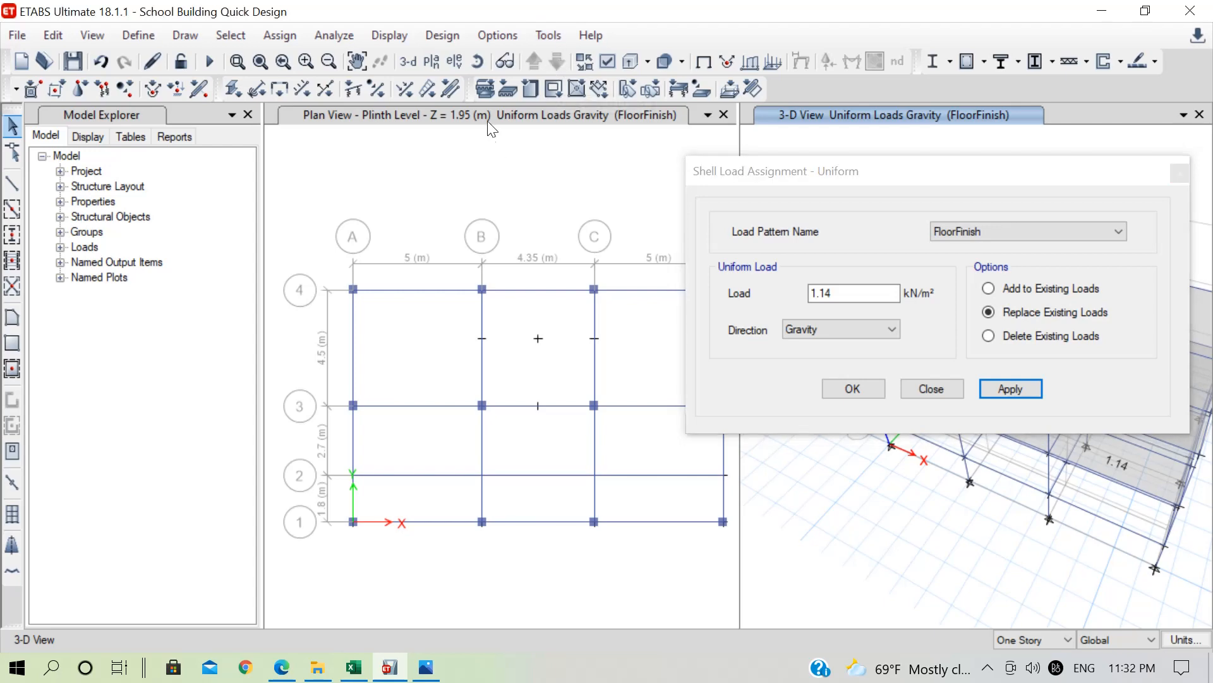
Step: Close the uniform shell load assignment and the displaced Plinth Level plan view, leaving only the 3-D view open
left_click_drag(487, 120, 543, 95)
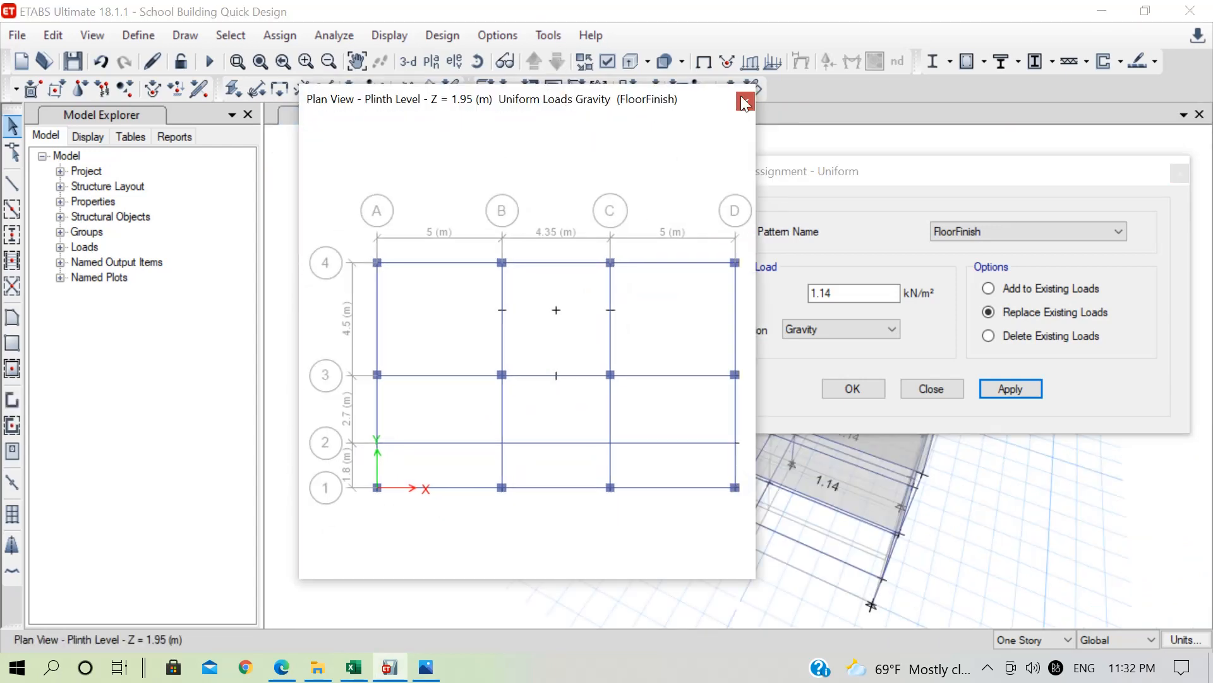
left_click_drag(653, 103, 618, 121)
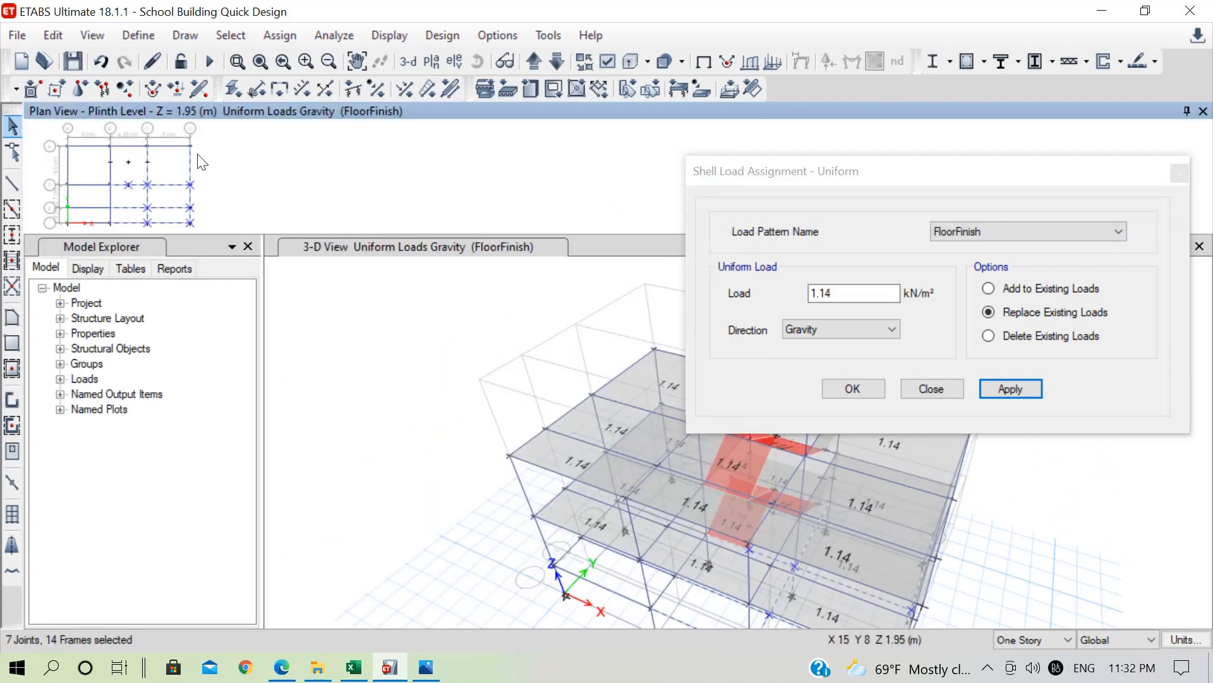
left_click(1178, 174)
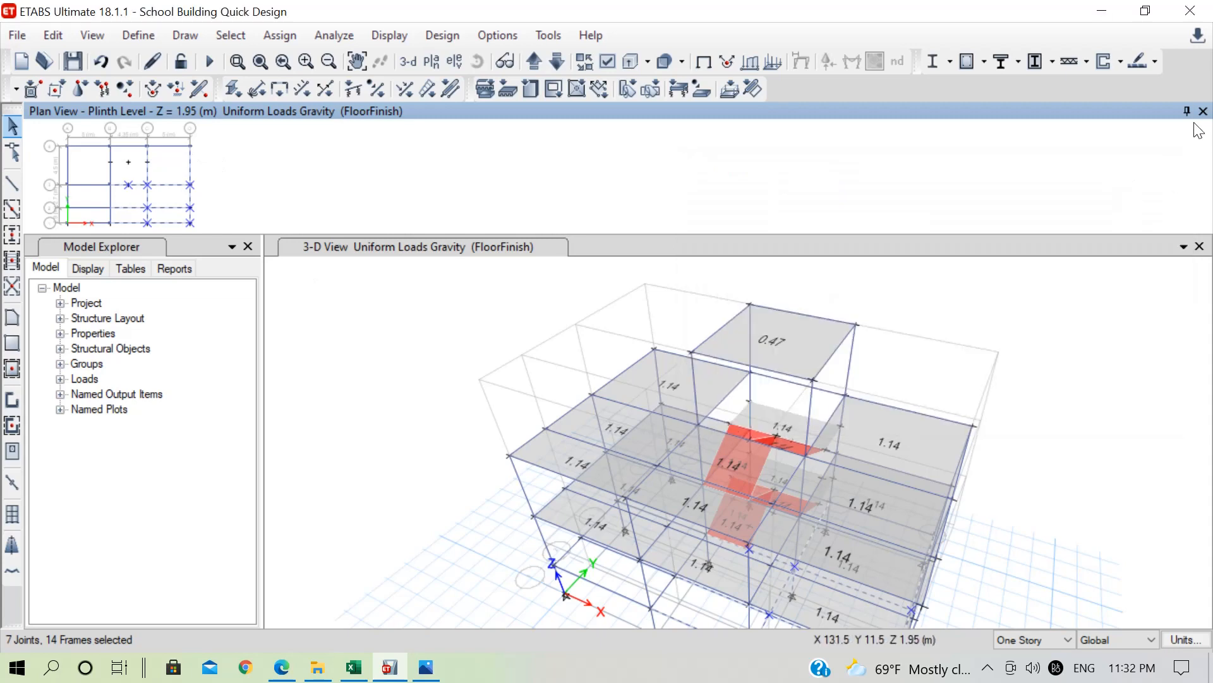
left_click(1203, 111)
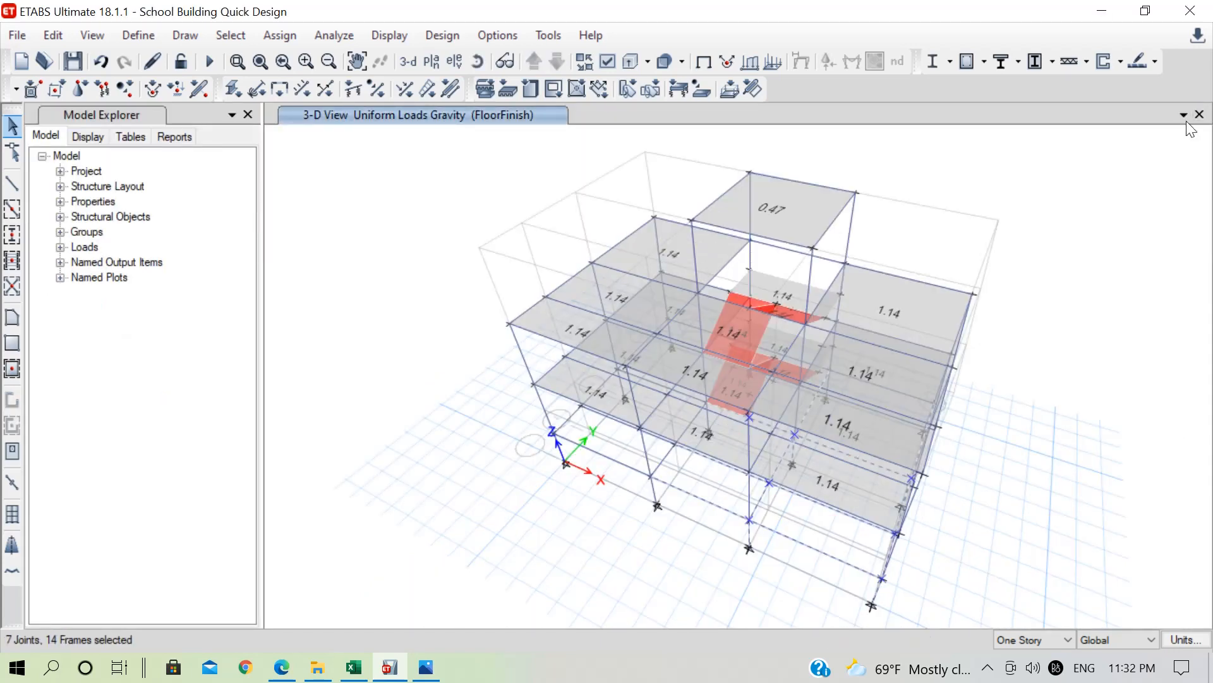
Step: Add a second view window beside the 3-D view and set it to the GFSlab plan
left_click(1183, 115)
left_click(1005, 158)
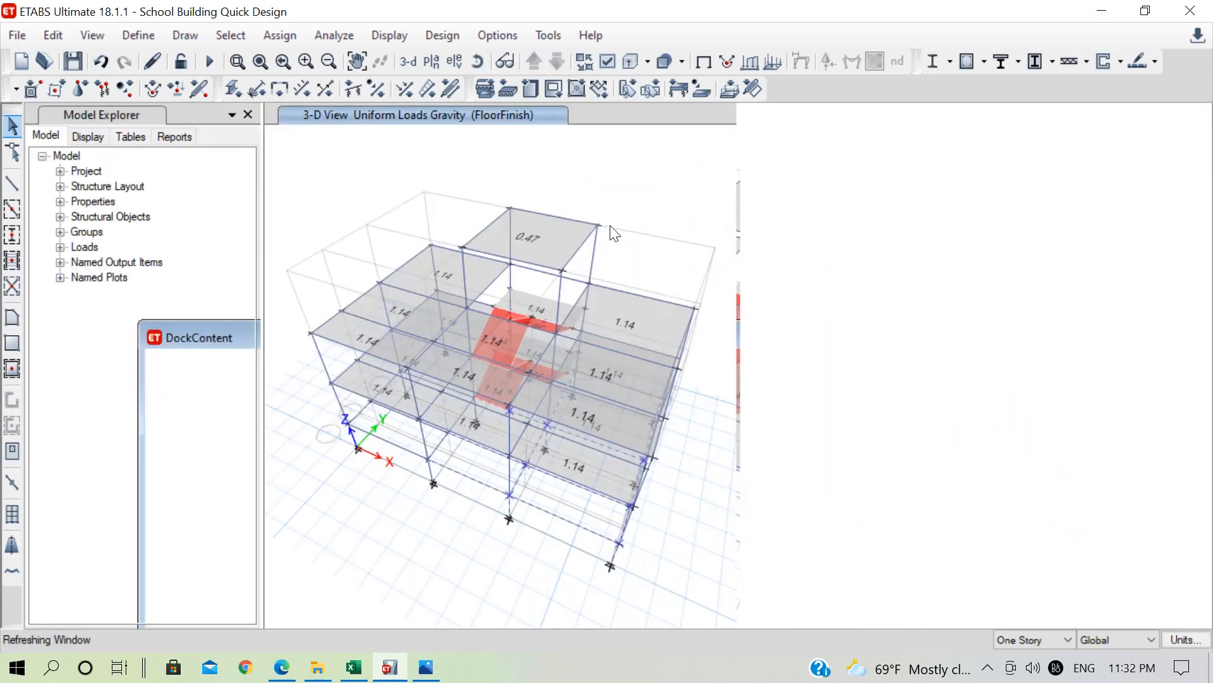
left_click(432, 61)
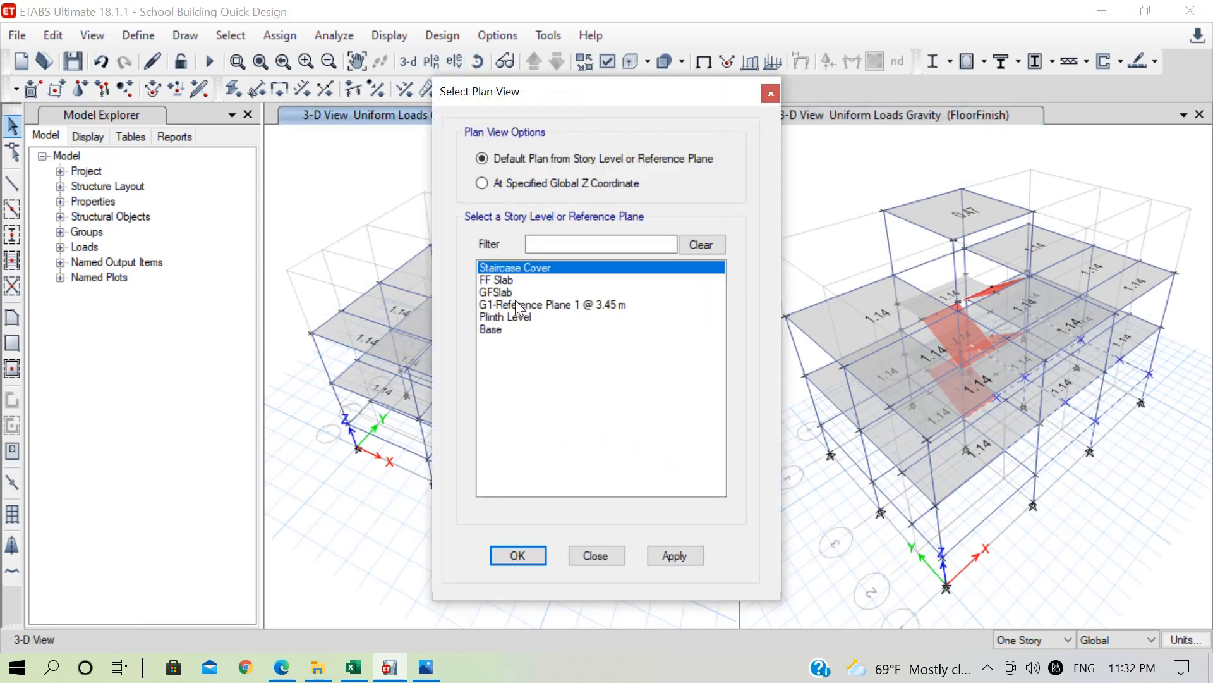
left_click(496, 292)
left_click(520, 554)
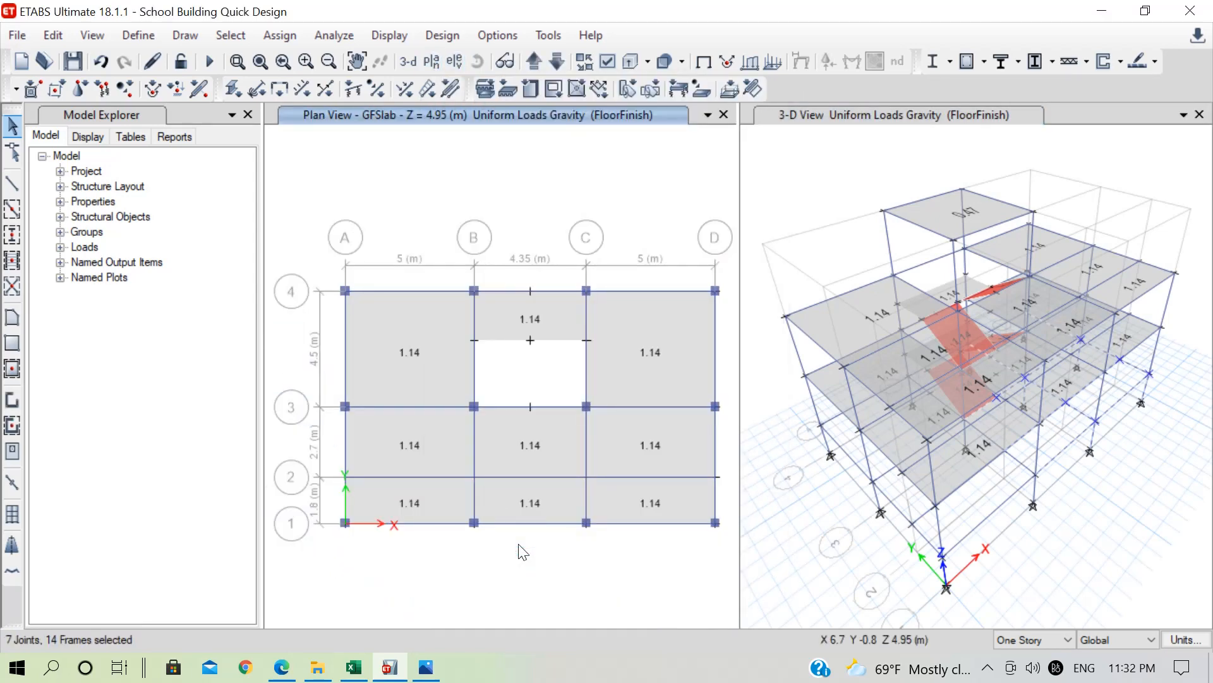
Step: Select the four GFSlab classroom panels in bays A-B and C-D between grids 2 and 4
left_click(428, 369)
left_click(427, 457)
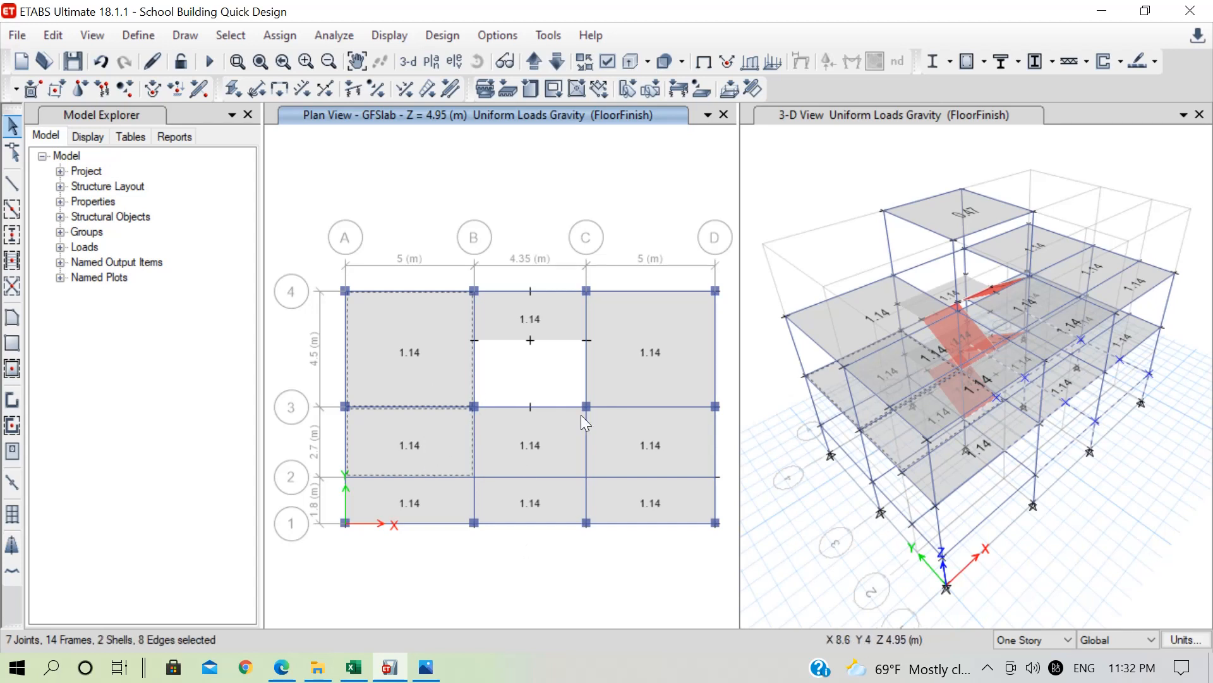
left_click(663, 379)
left_click(662, 429)
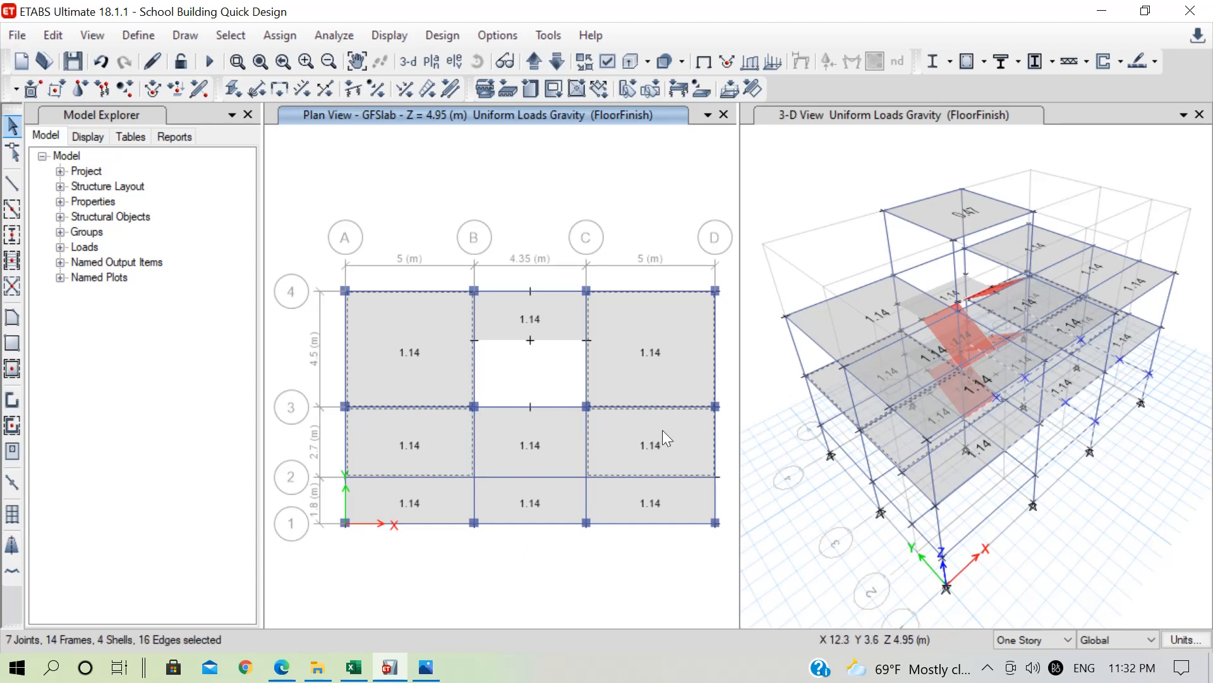
Step: Add the four FF Slab classroom panels in bays A-B and C-D between grids 2 and 4 to the selection
left_click(544, 63)
left_click(434, 358)
left_click(449, 445)
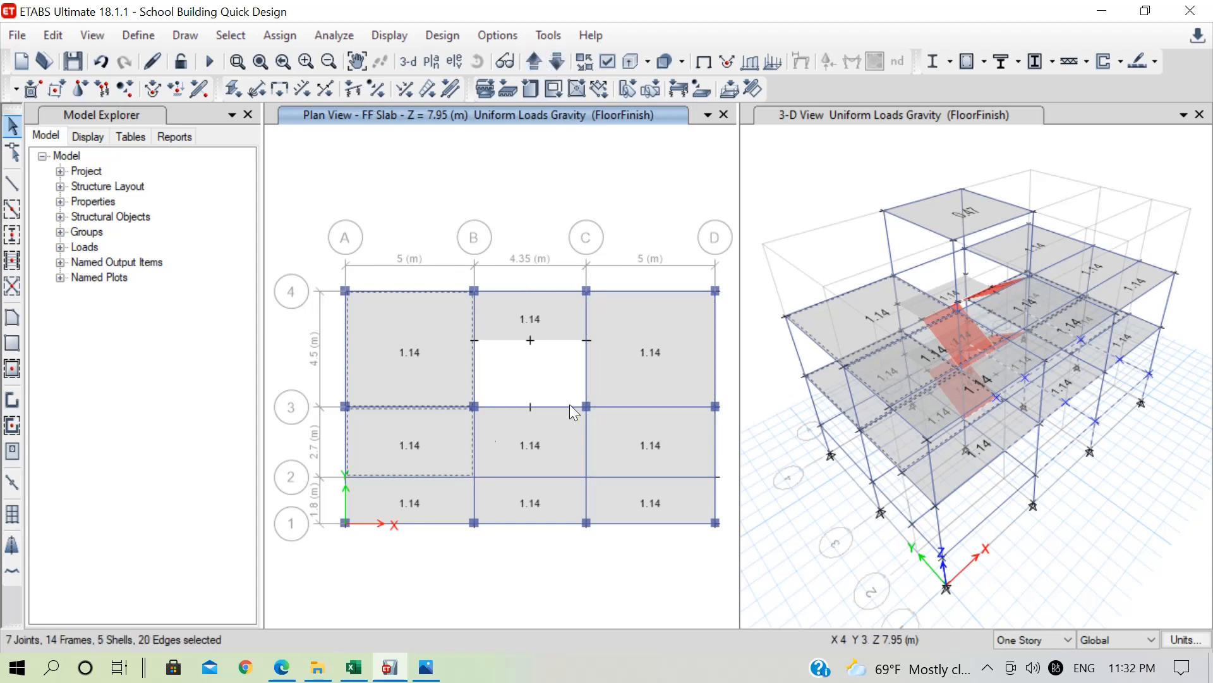
left_click(630, 374)
left_click(620, 434)
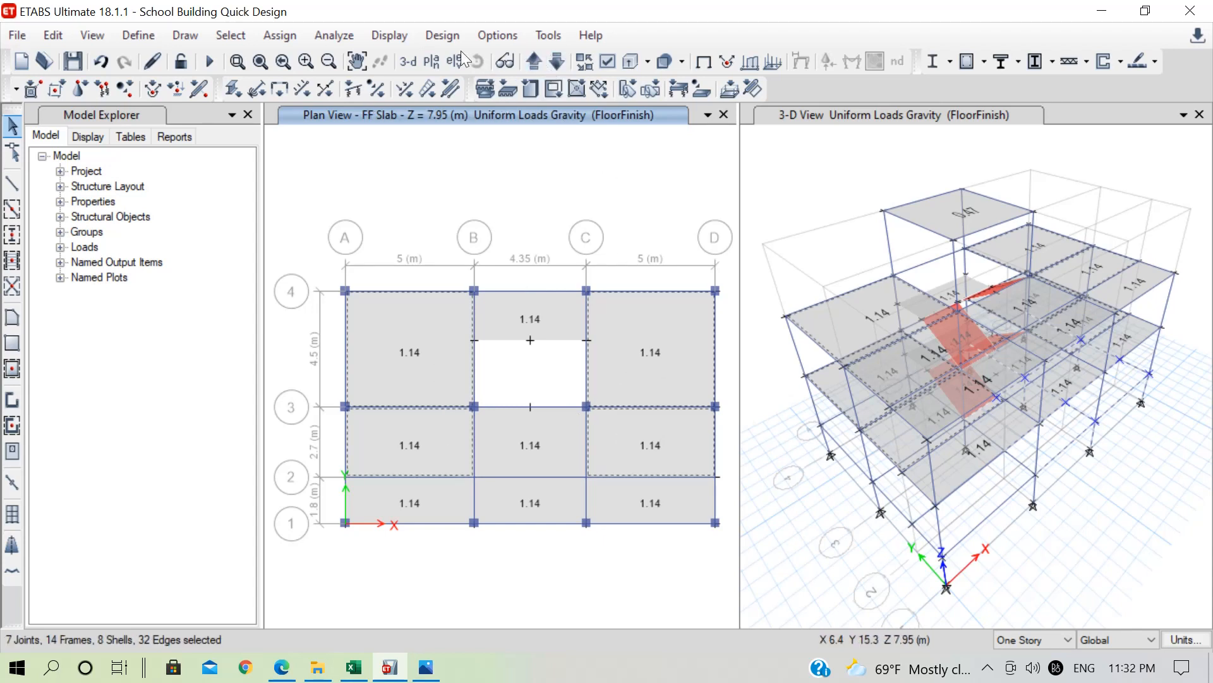
Step: Assign a uniform gravity LiveClass shell load of 3 kN/m² to the selected classroom panels, replacing existing loads
left_click(279, 35)
mouse_move(533, 243)
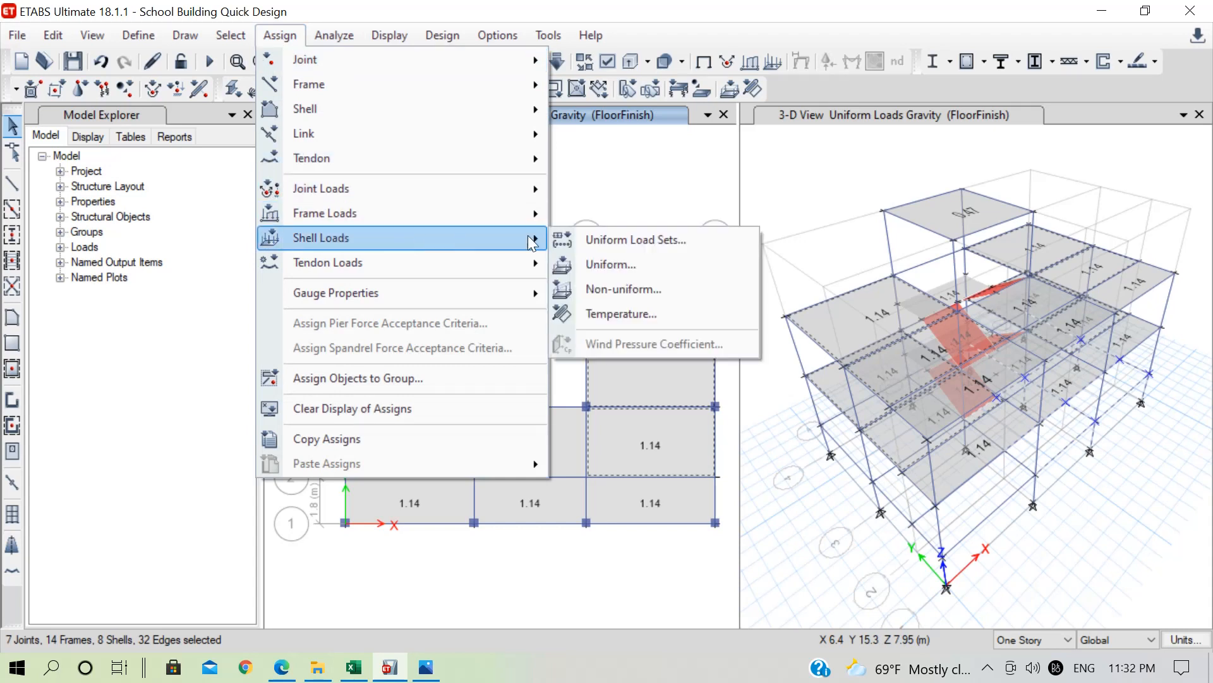
left_click(658, 261)
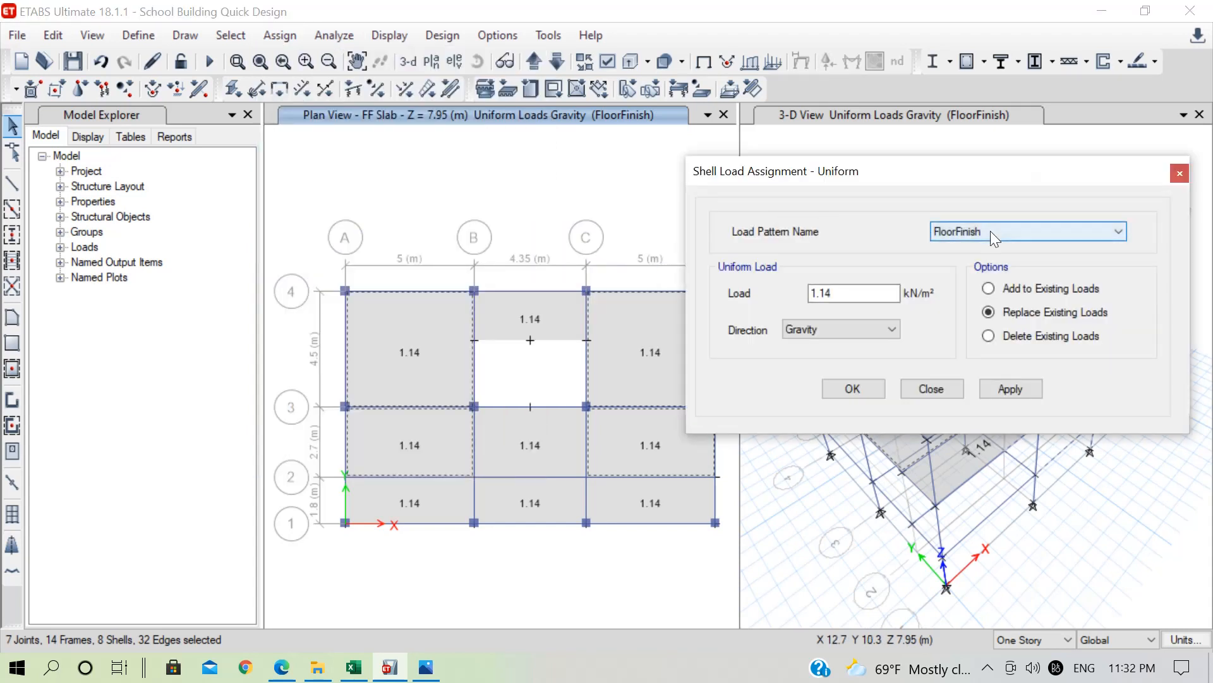
left_click(991, 231)
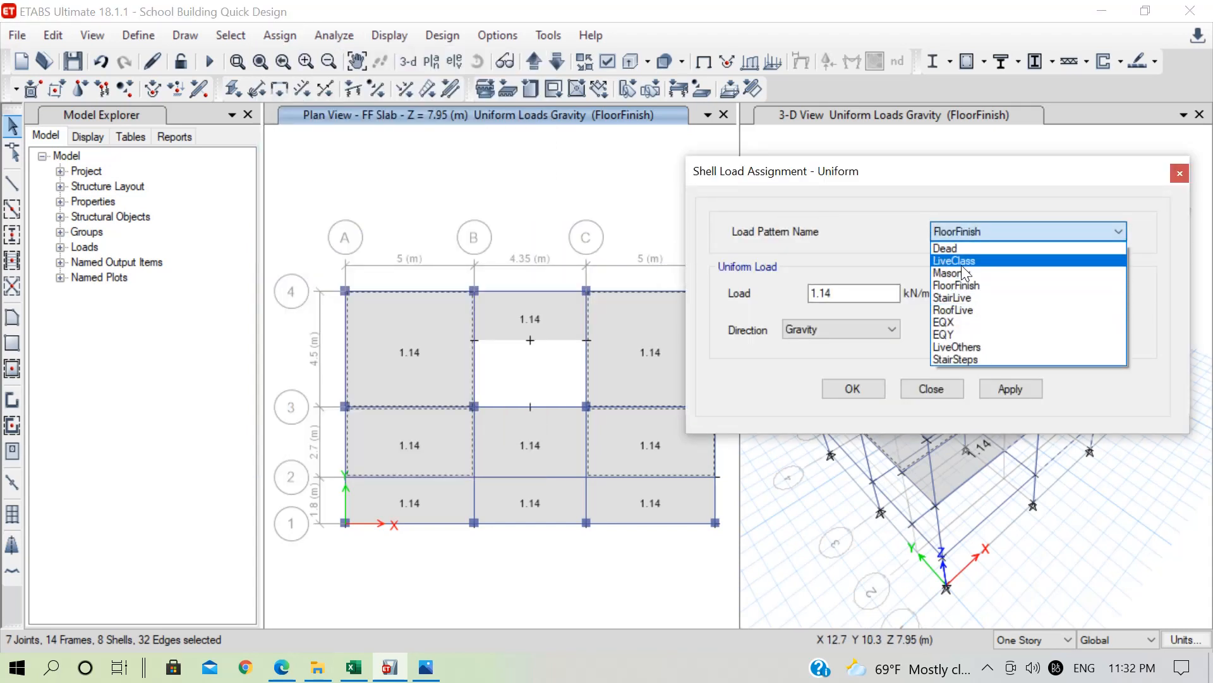
left_click(962, 261)
key("Tab")
type("3")
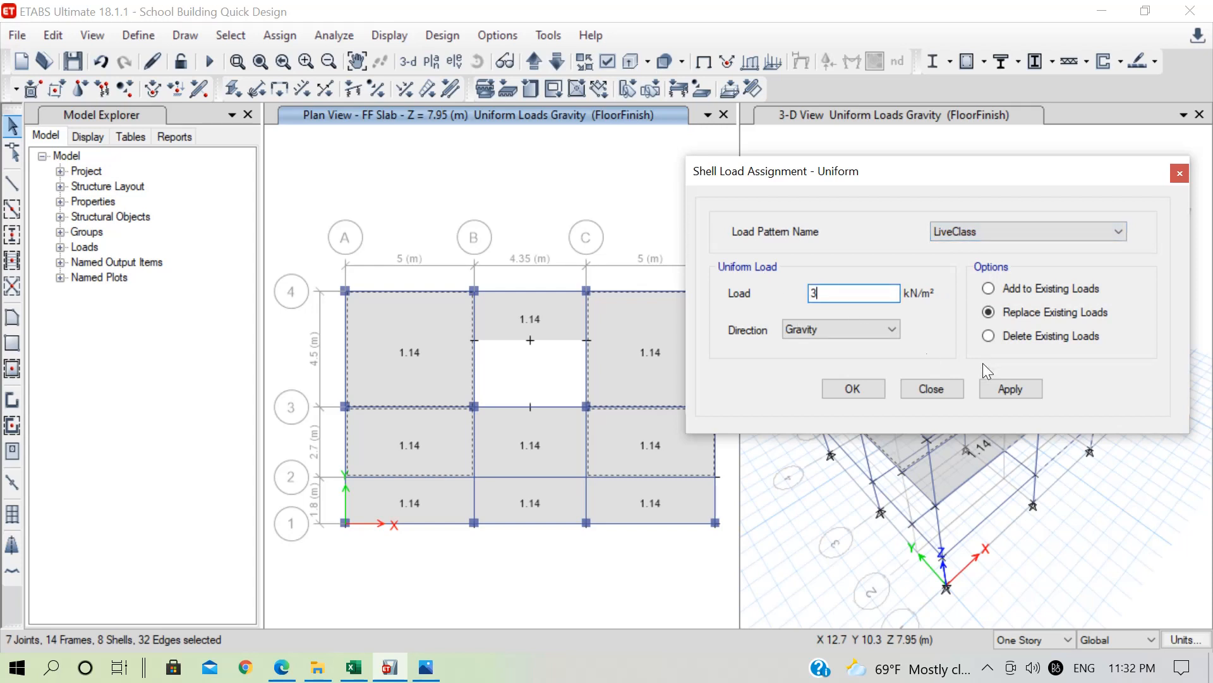
left_click(1010, 387)
Step: Select the five remaining FF Slab panels: the three between grids 1 and 2 and the two in bay B-C
left_click_drag(943, 177, 1004, 442)
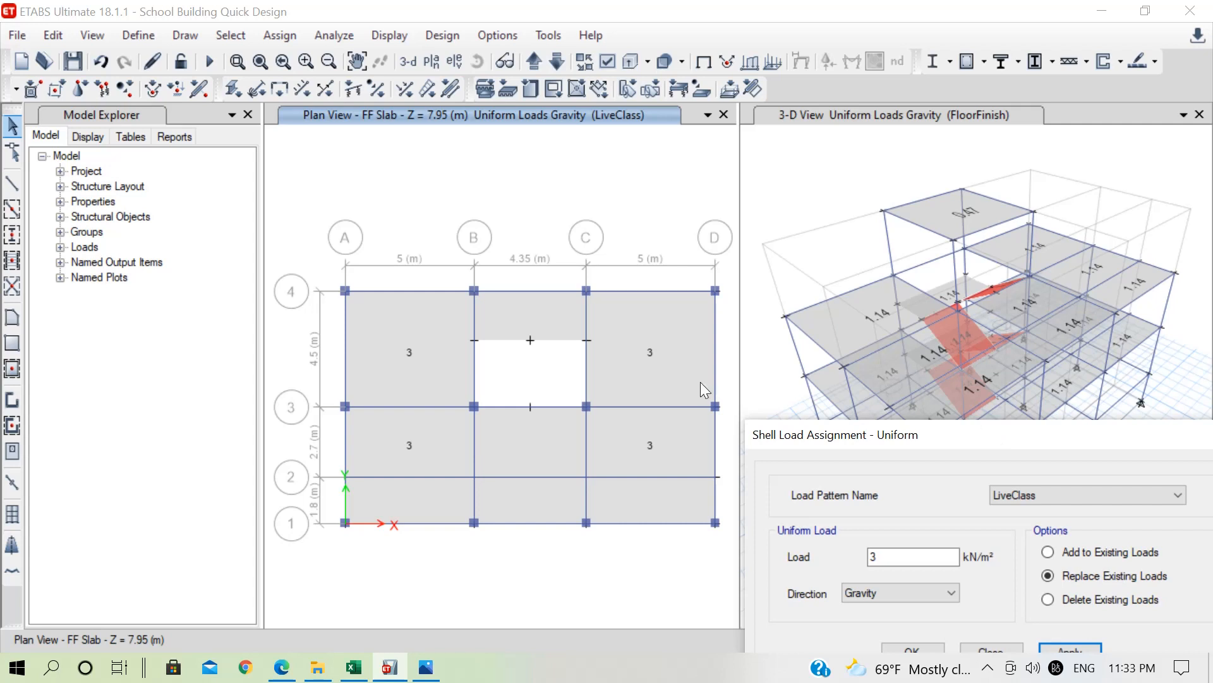
left_click(434, 512)
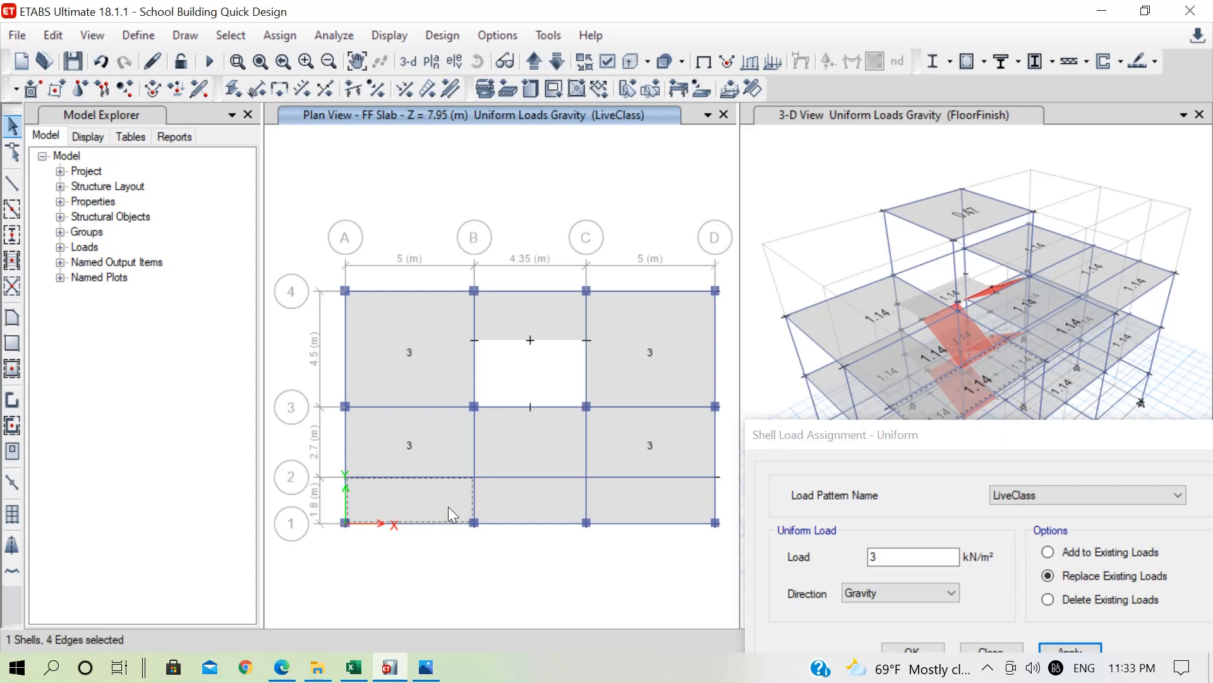
left_click(657, 495)
left_click(537, 426)
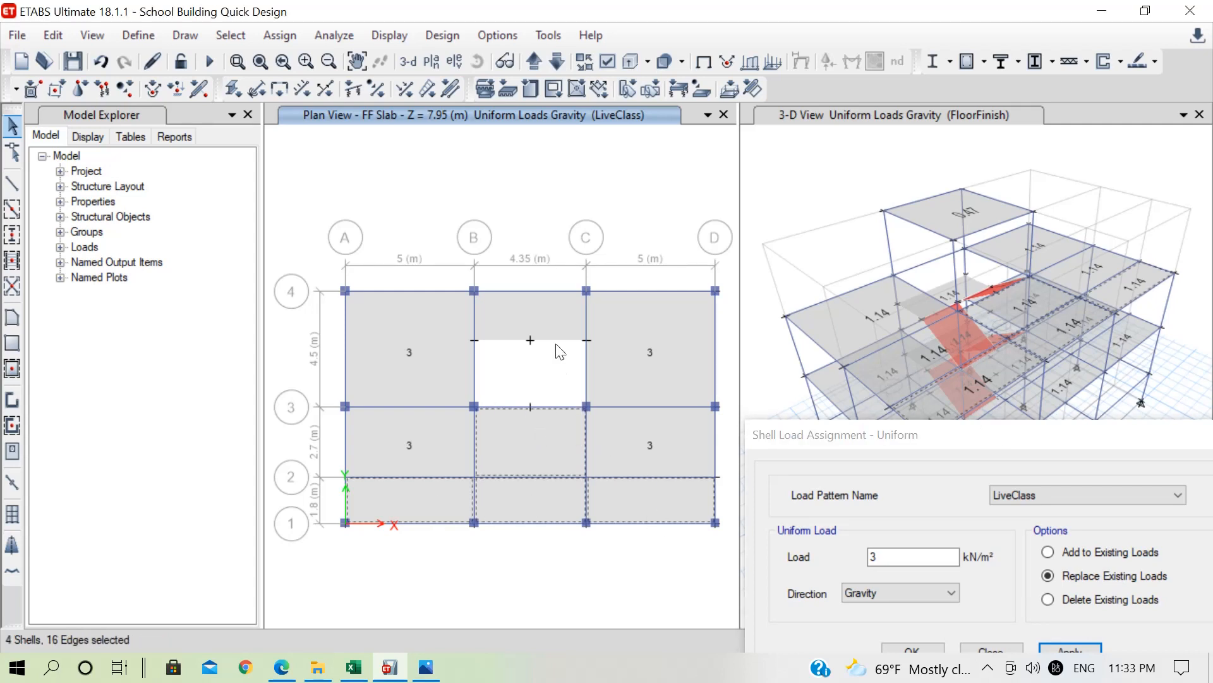
left_click(553, 305)
Step: Add the matching five GFSlab panels between grids 1 and 2 and in bay B-C to the selection
left_click(557, 61)
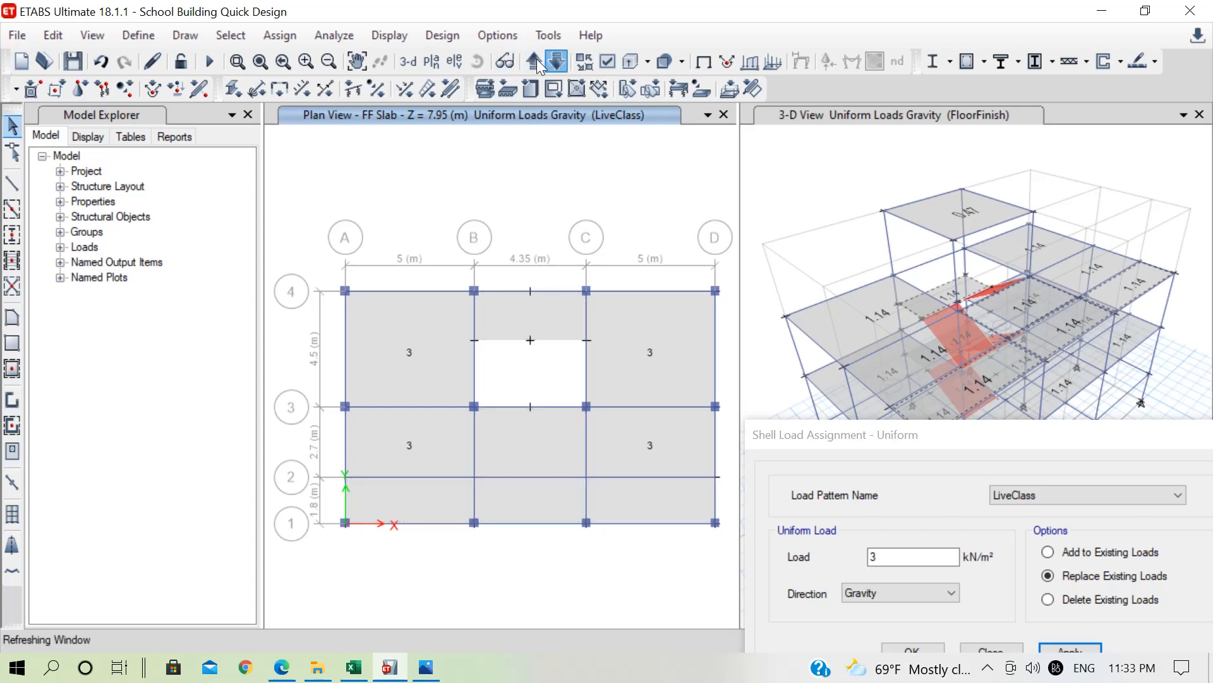
left_click(522, 325)
left_click(525, 431)
left_click(419, 491)
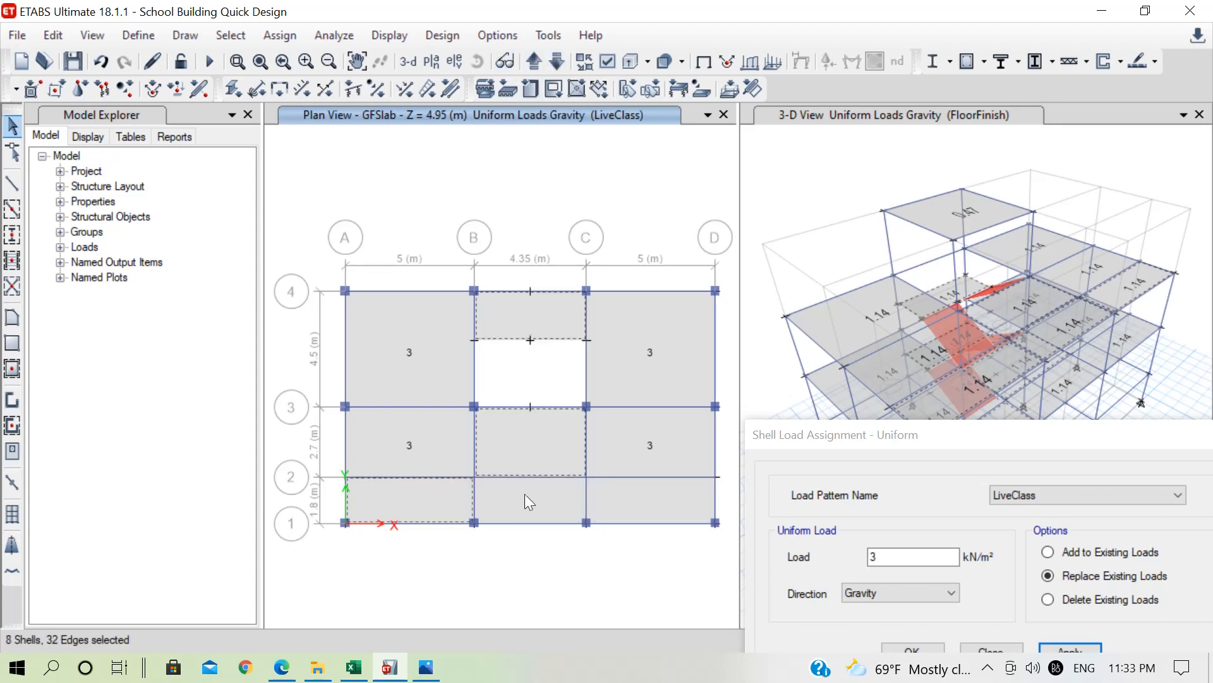
left_click(524, 494)
left_click(629, 495)
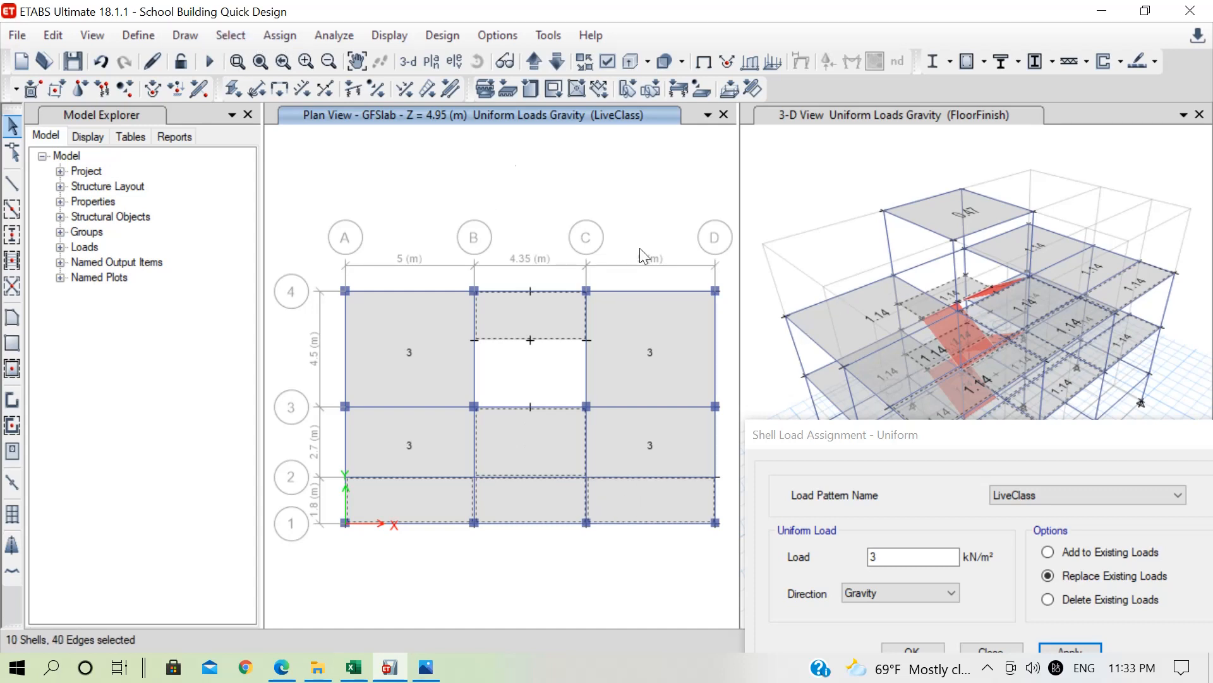
Step: Assign a uniform gravity LiveOthers shell load of 4 kN/m² to the selected non-classroom panels, replacing existing loads
left_click(804, 420)
left_click_drag(804, 420, 623, 160)
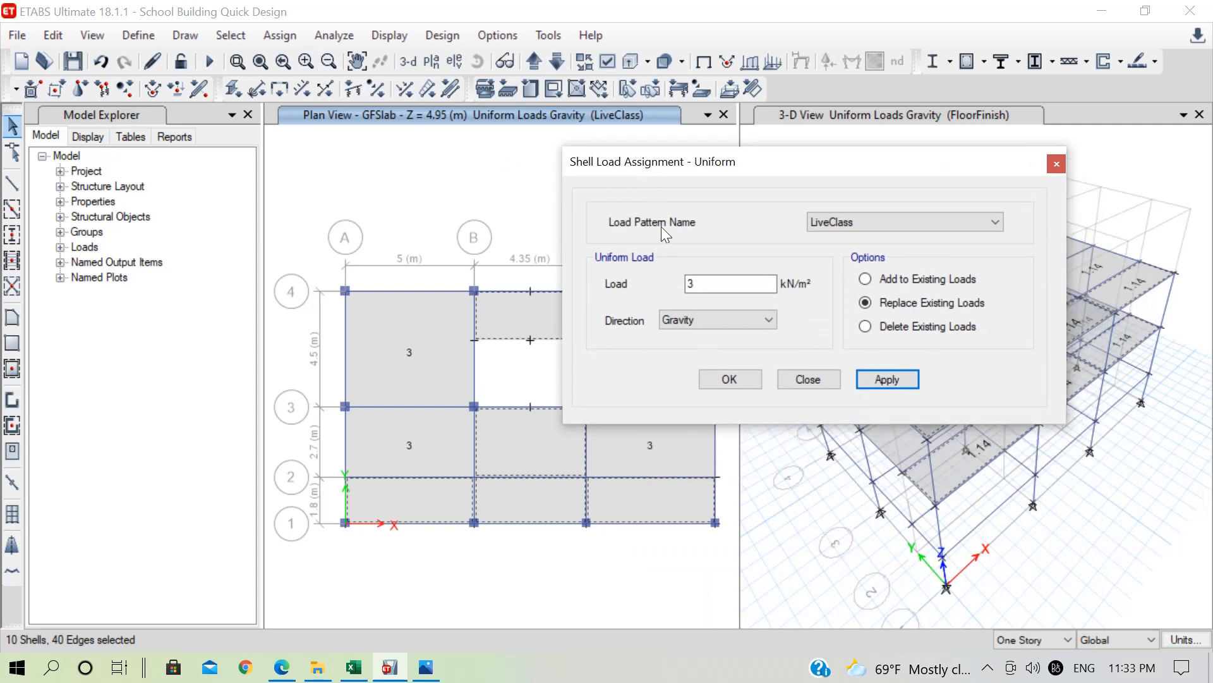
left_click(848, 232)
left_click(837, 335)
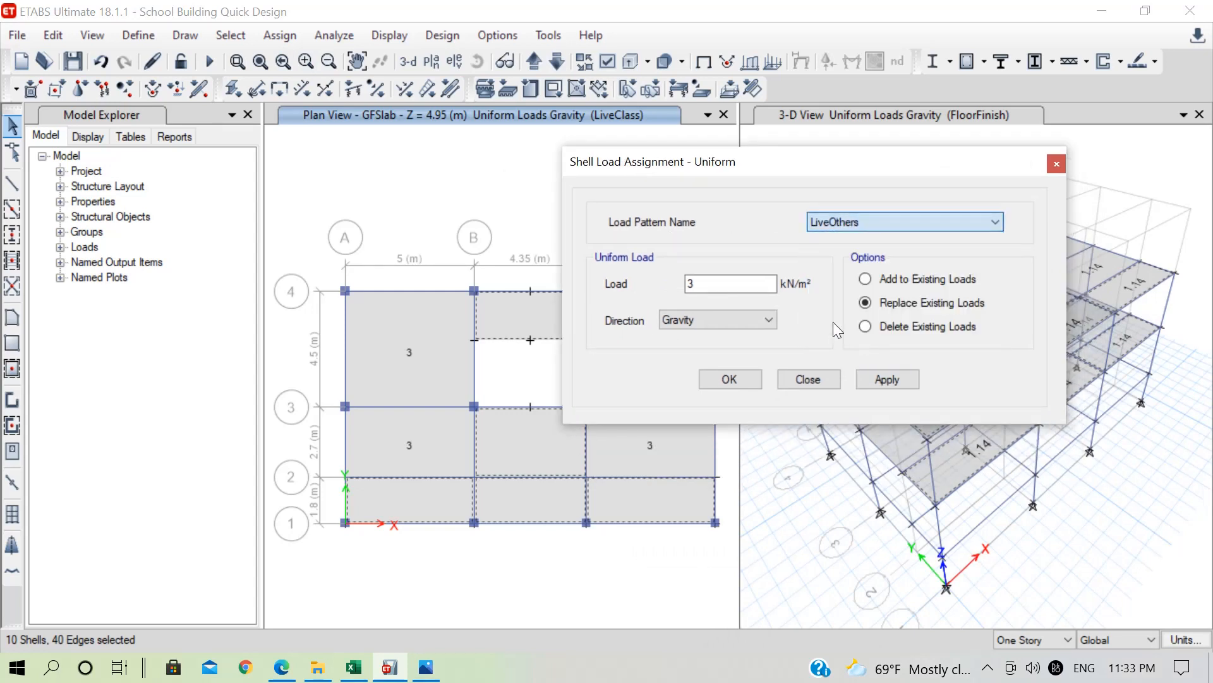
left_click(711, 280)
key("BackSpace")
type("4")
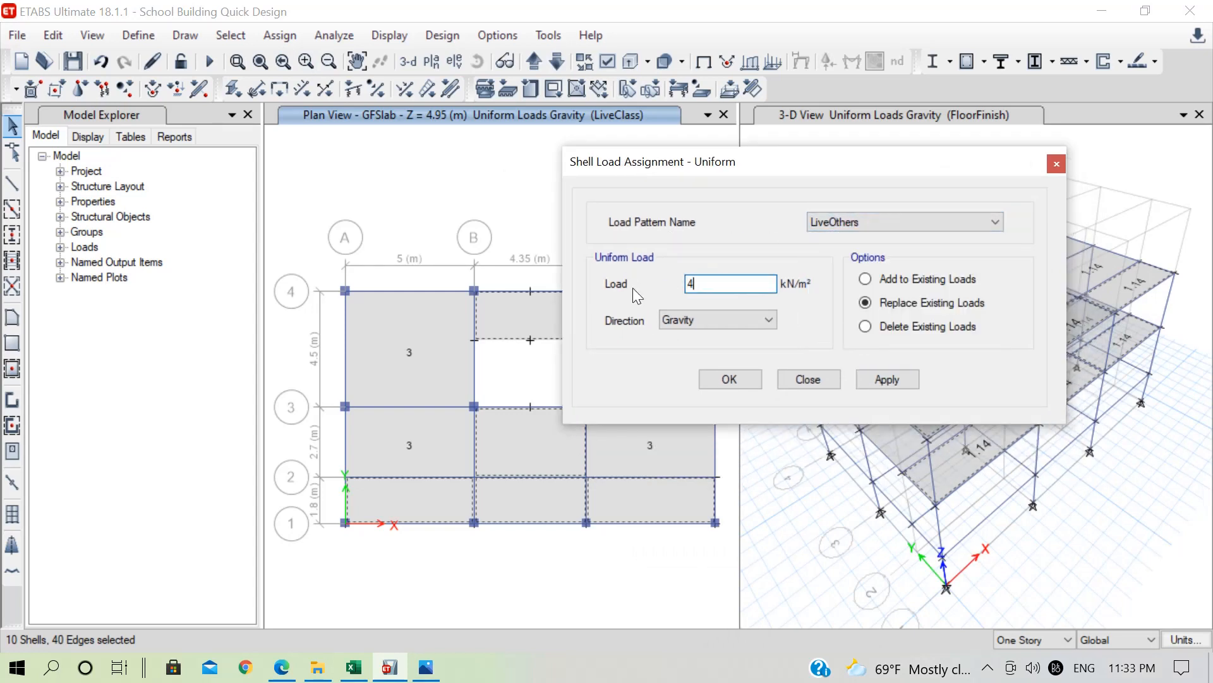
left_click(894, 379)
Step: Select all slabs that use the SlabStair section property
left_click(231, 35)
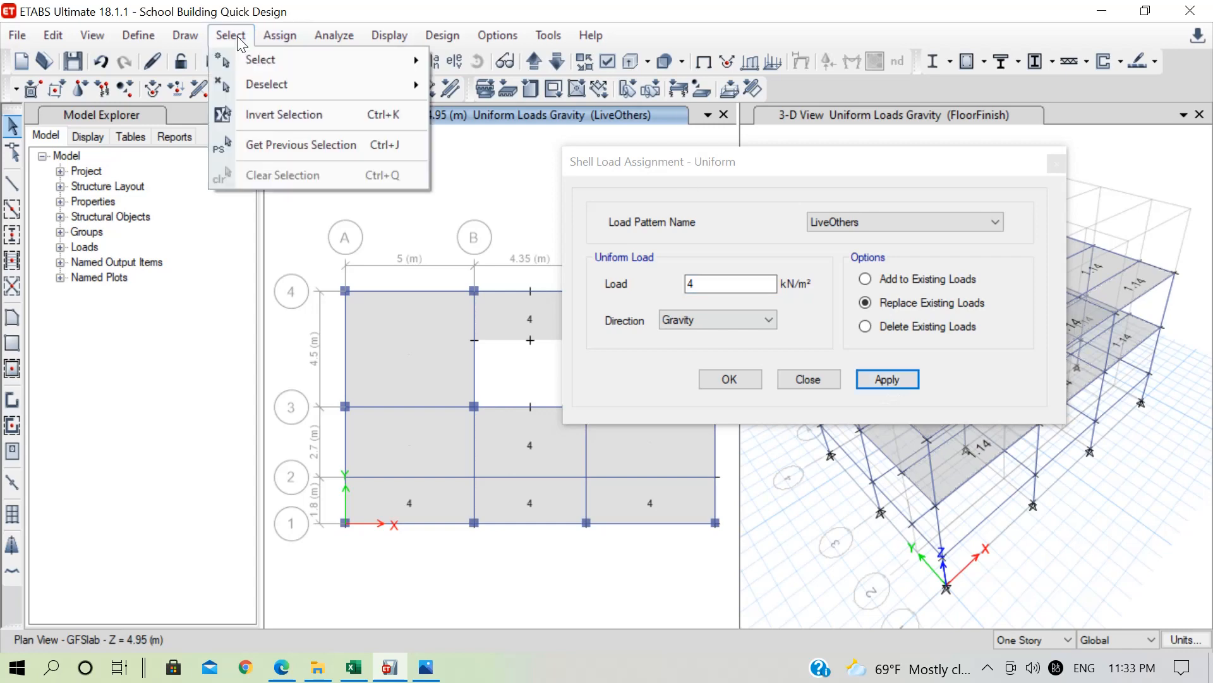
mouse_move(251, 59)
mouse_move(612, 227)
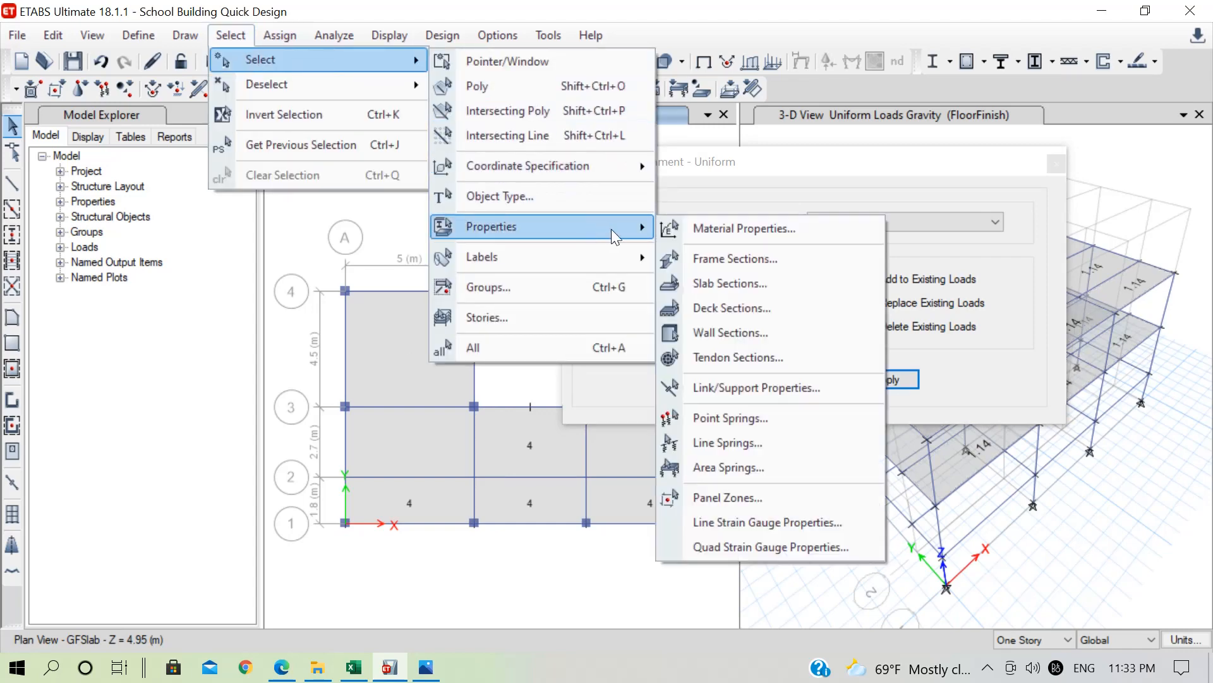
left_click(730, 289)
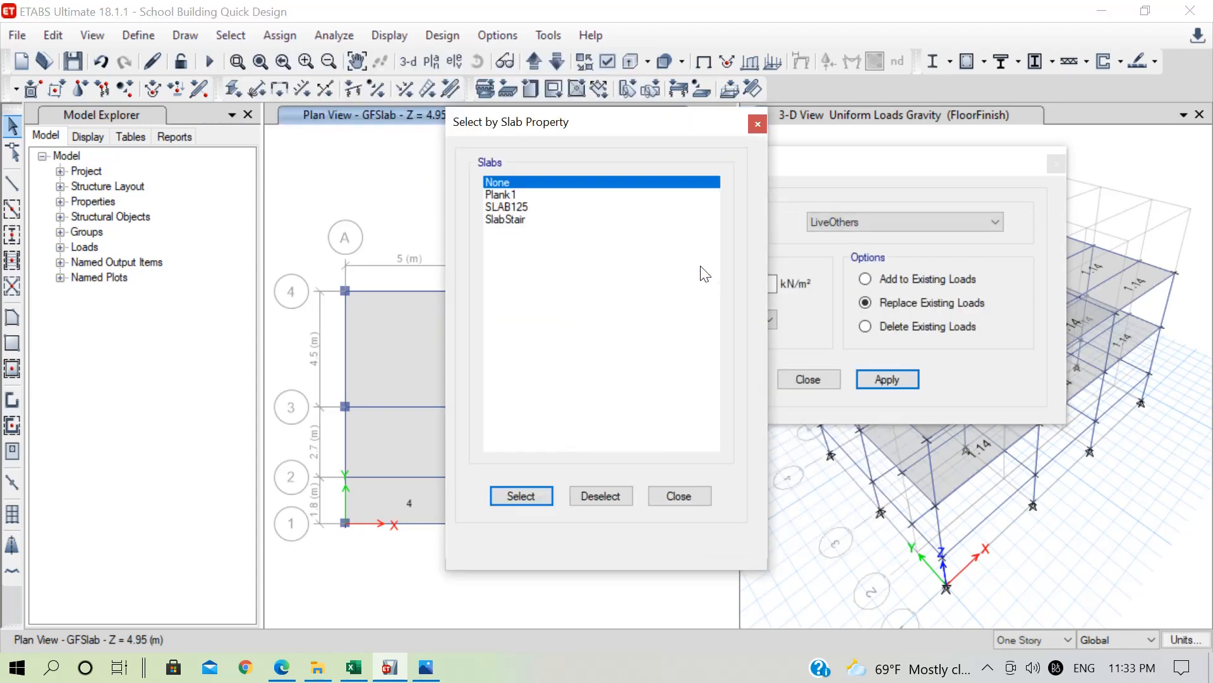
left_click(517, 220)
left_click(525, 495)
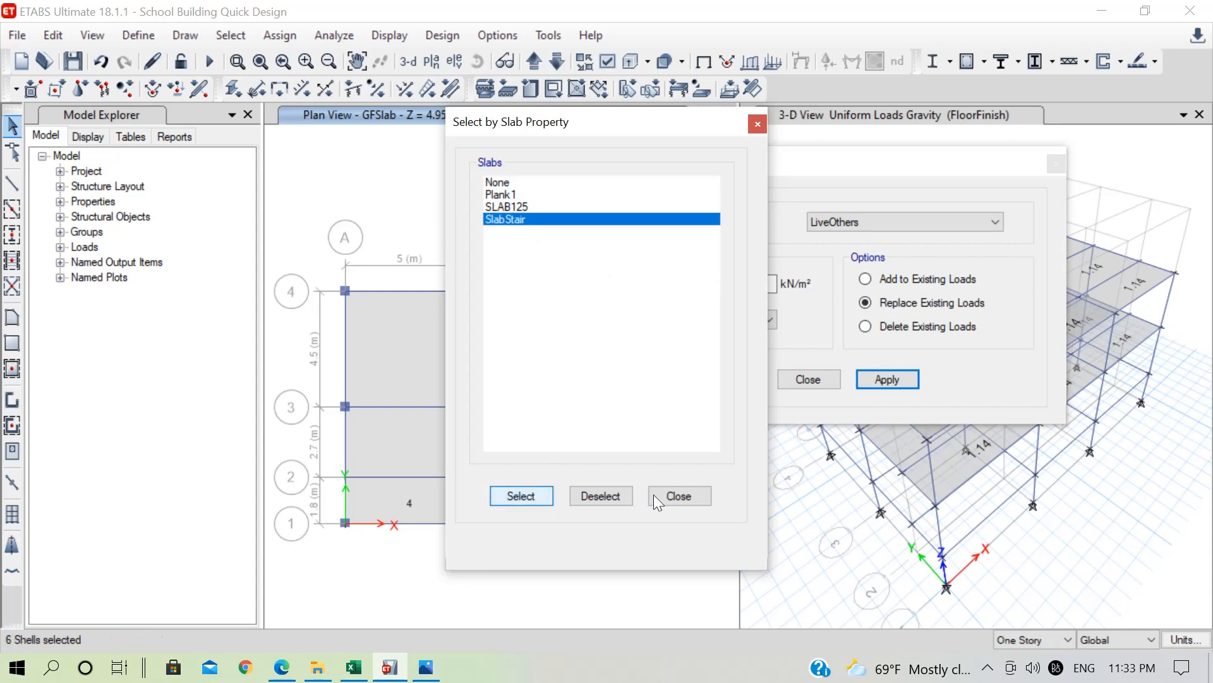
left_click(670, 496)
Step: Assign a uniform gravity StairLive shell load of 4 kN/m² to the selected stair slabs, replacing existing loads
left_click_drag(837, 163, 489, 126)
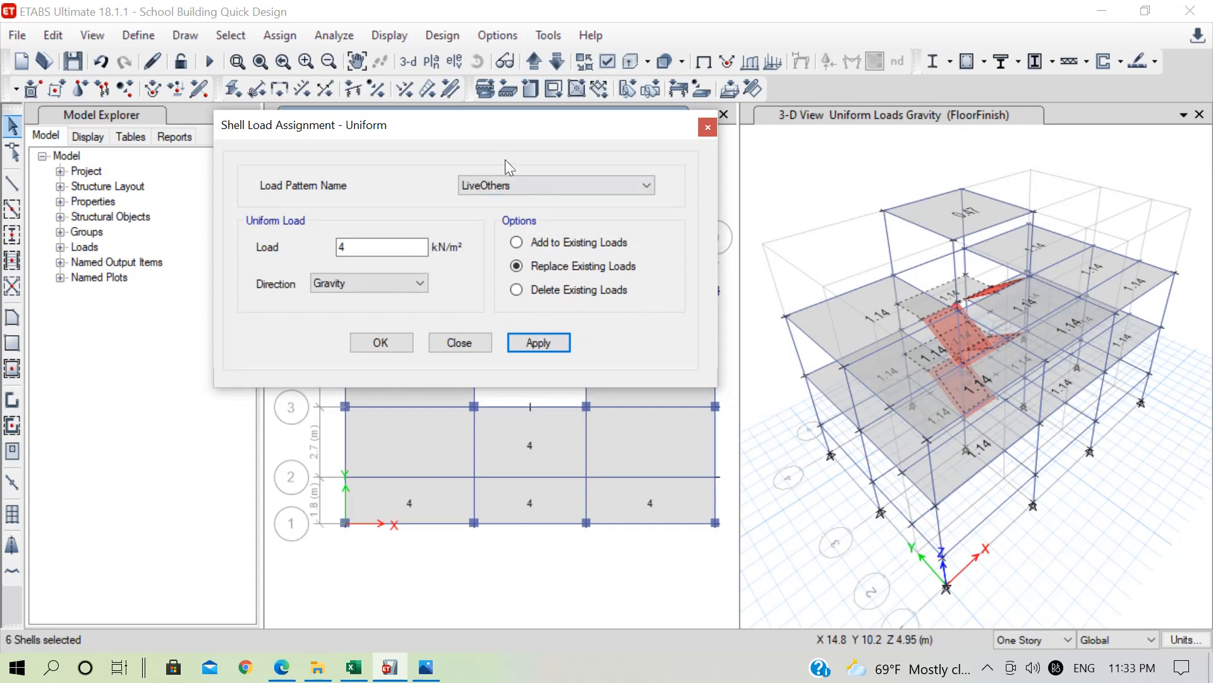
left_click(510, 184)
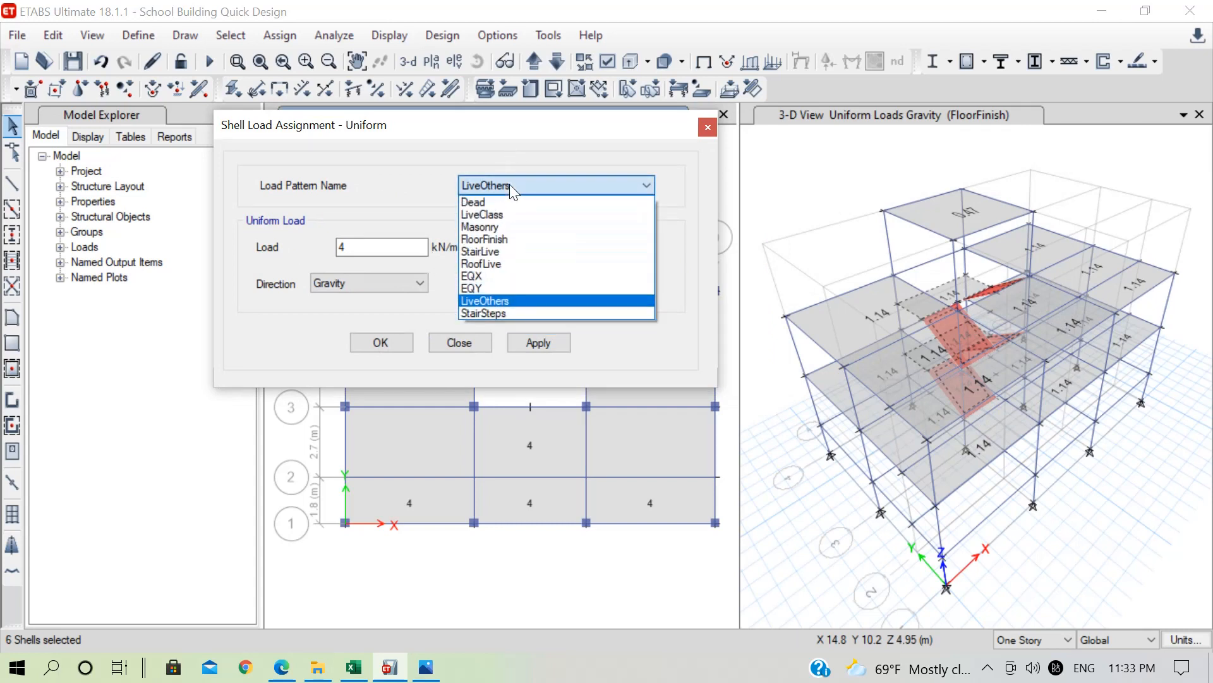
left_click(502, 251)
left_click(380, 245)
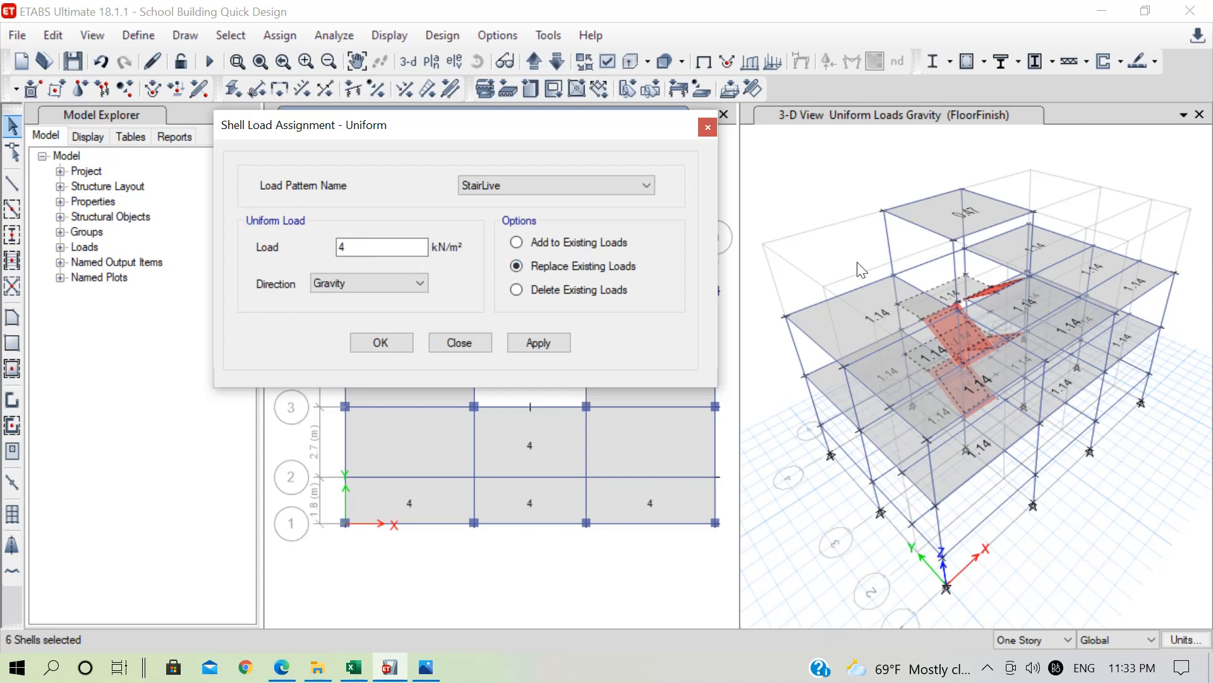
left_click(546, 340)
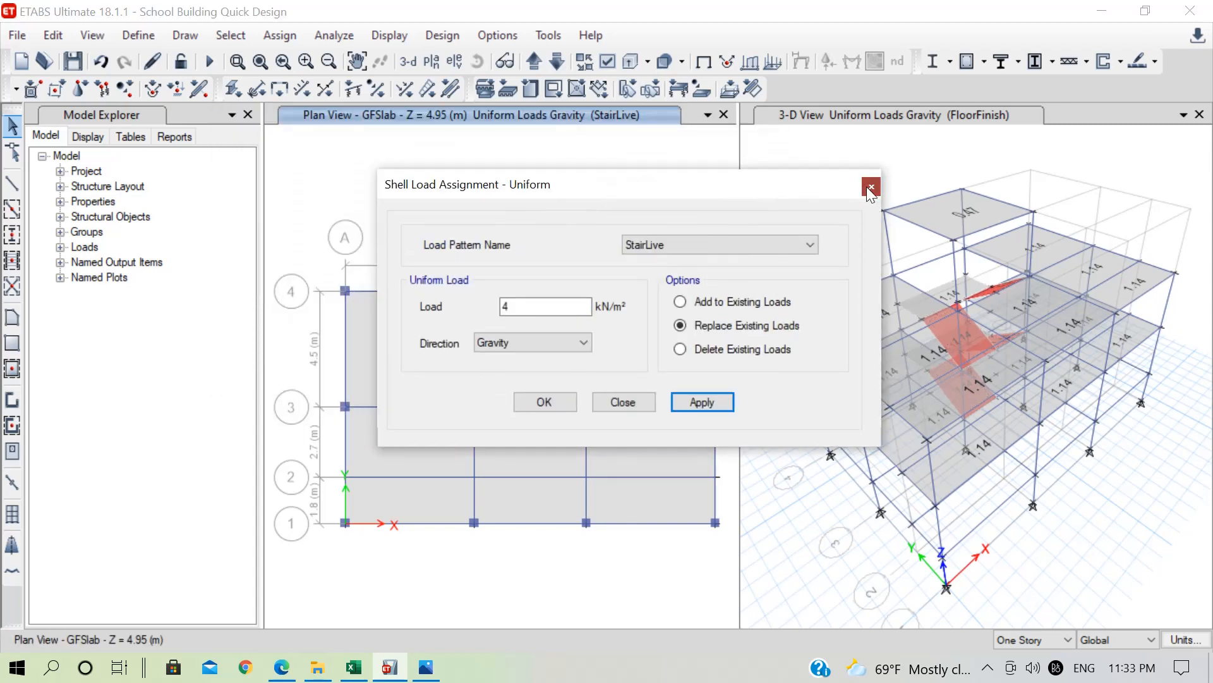
left_click(869, 180)
Step: Check the loads assigned to the stair landing slab in bay B-C beside grid 4 on GFSlab
right_click(539, 306)
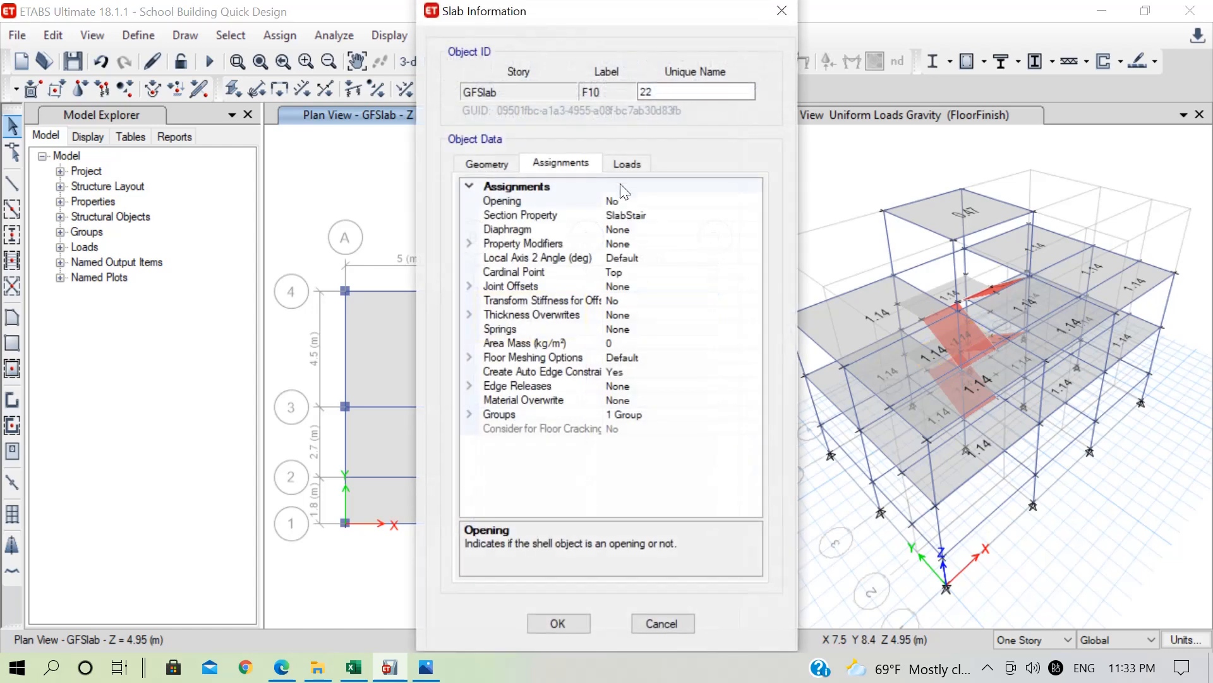
left_click(626, 163)
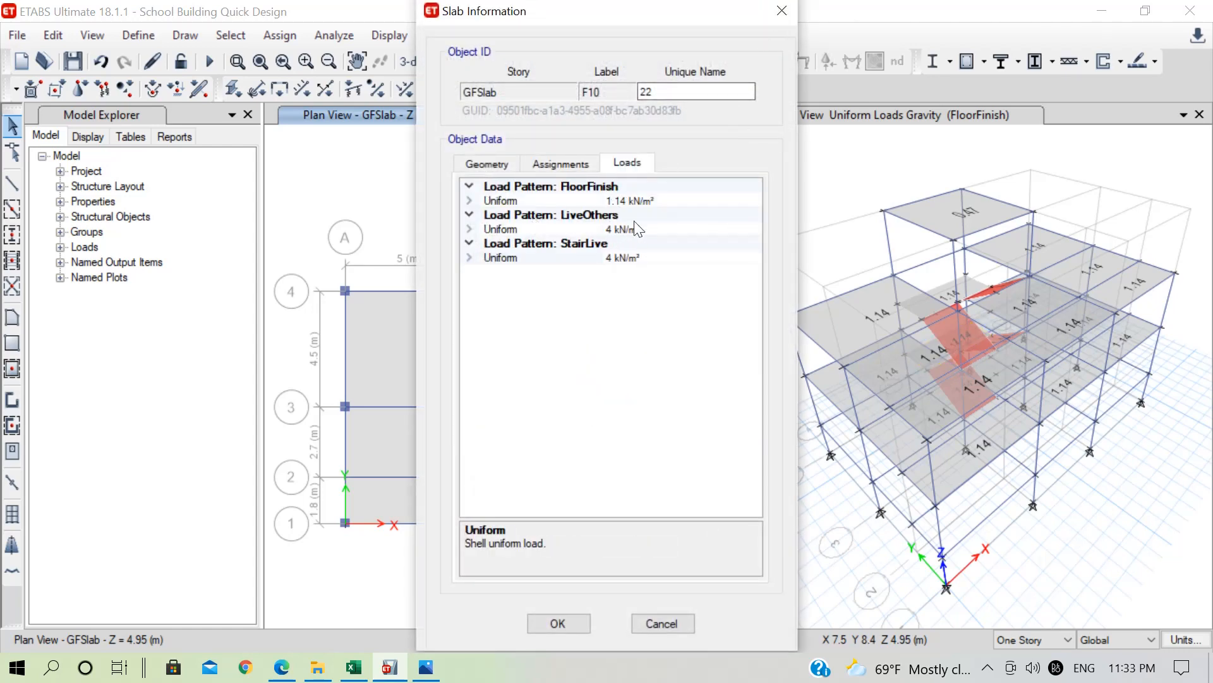
left_click(778, 9)
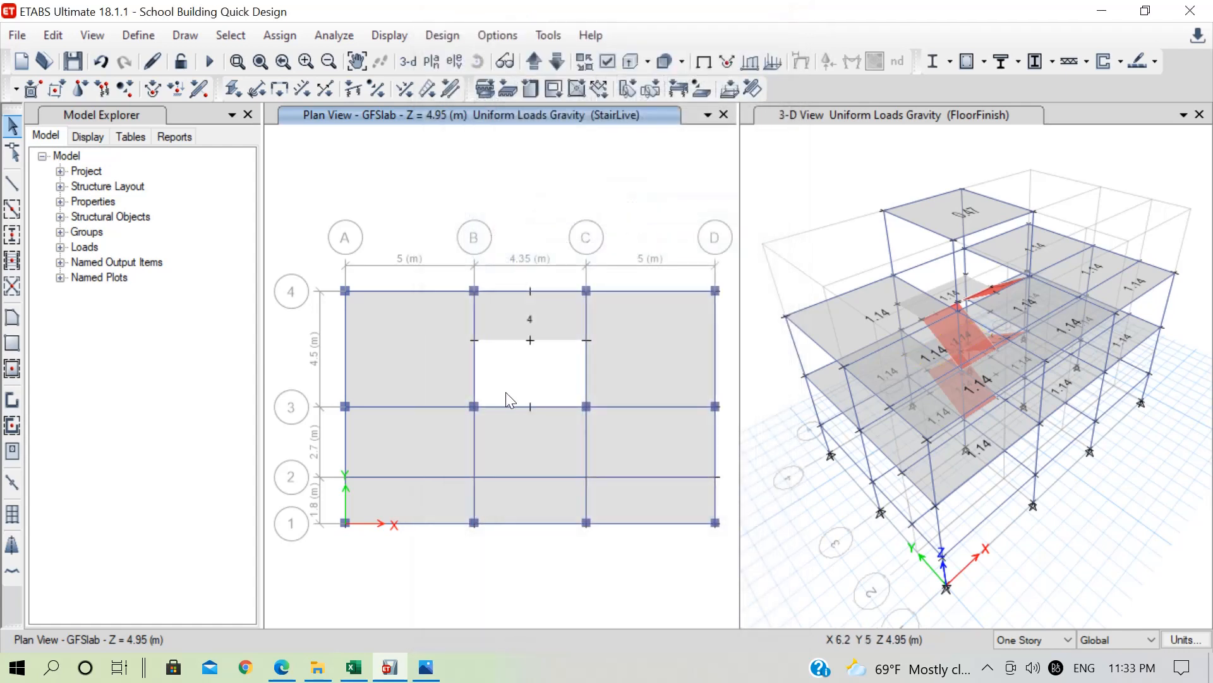
Step: Select the stair landing slabs in bay B-C beside grid 4 on the GFSlab and FF Slab levels
left_click(550, 323)
left_click(556, 60)
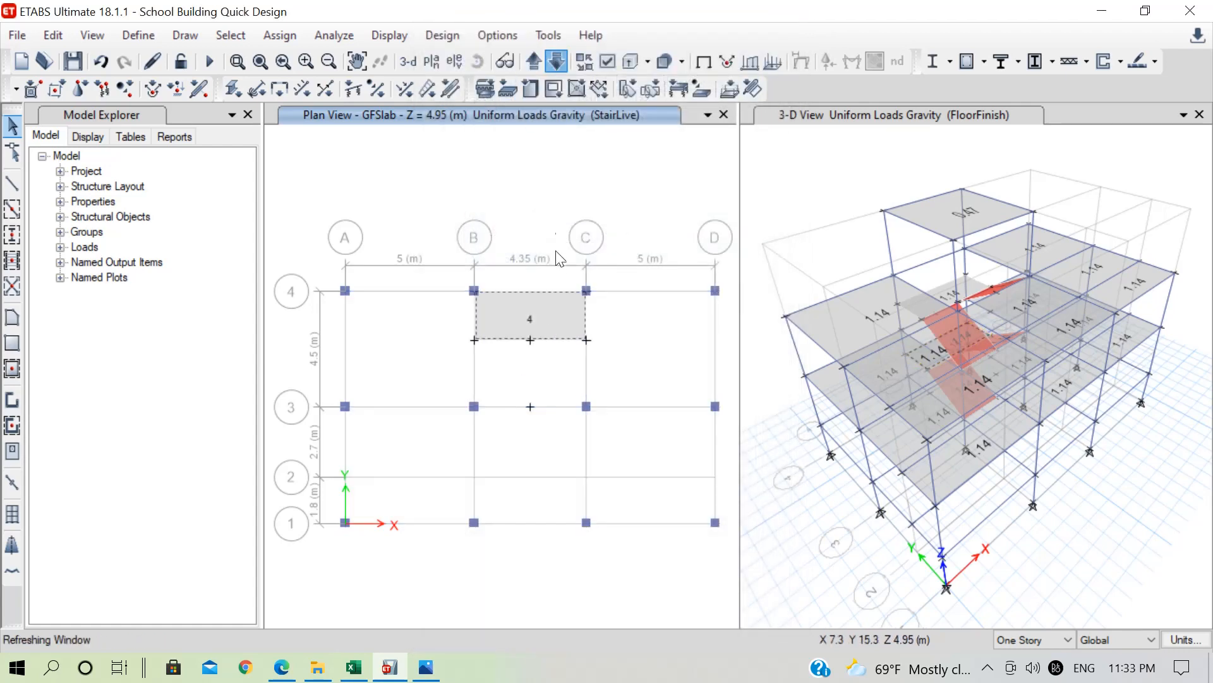
left_click(552, 325)
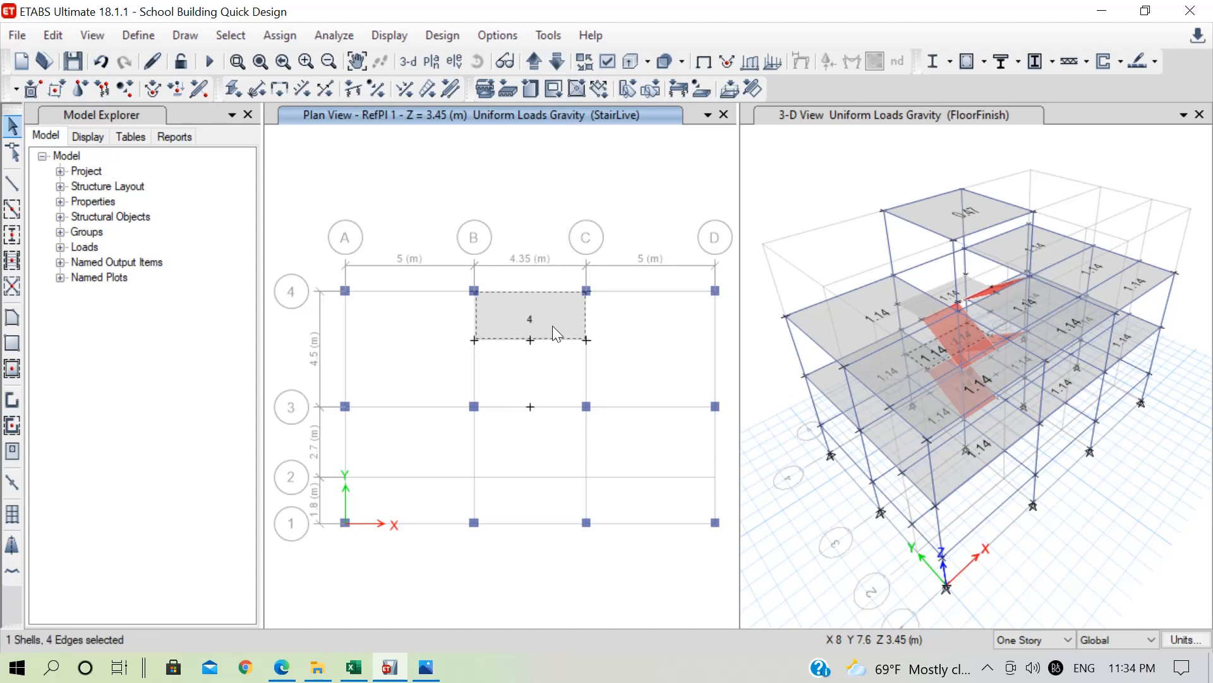
left_click(537, 61)
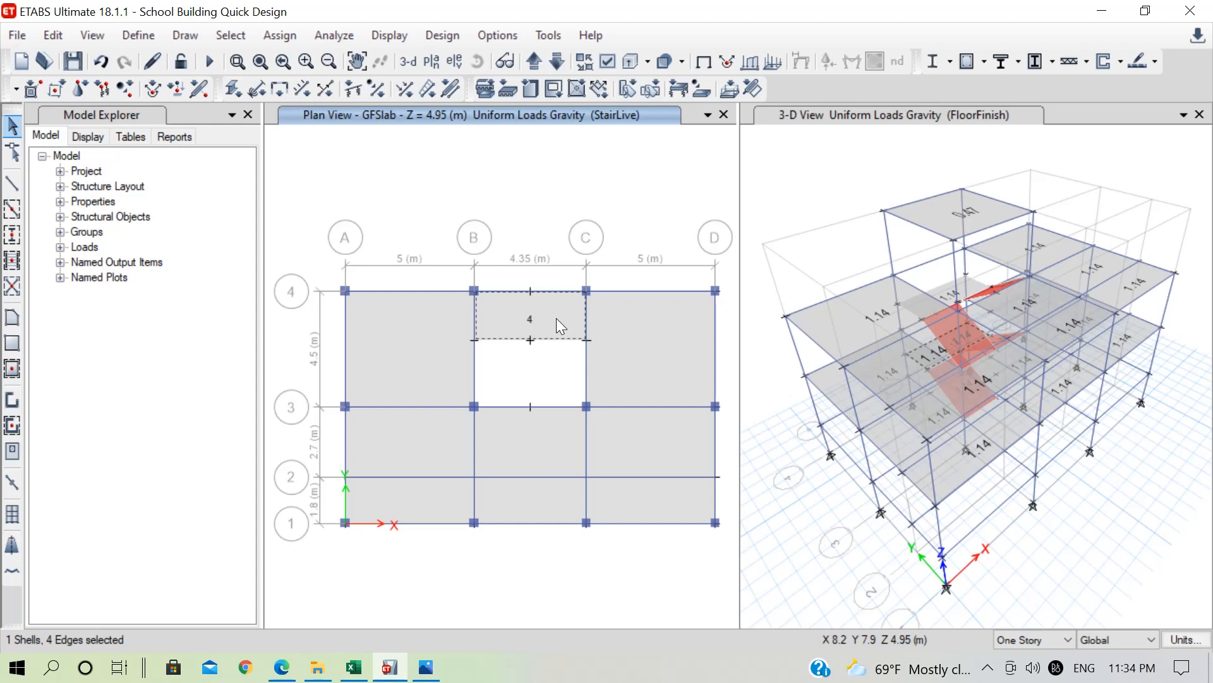
left_click(534, 60)
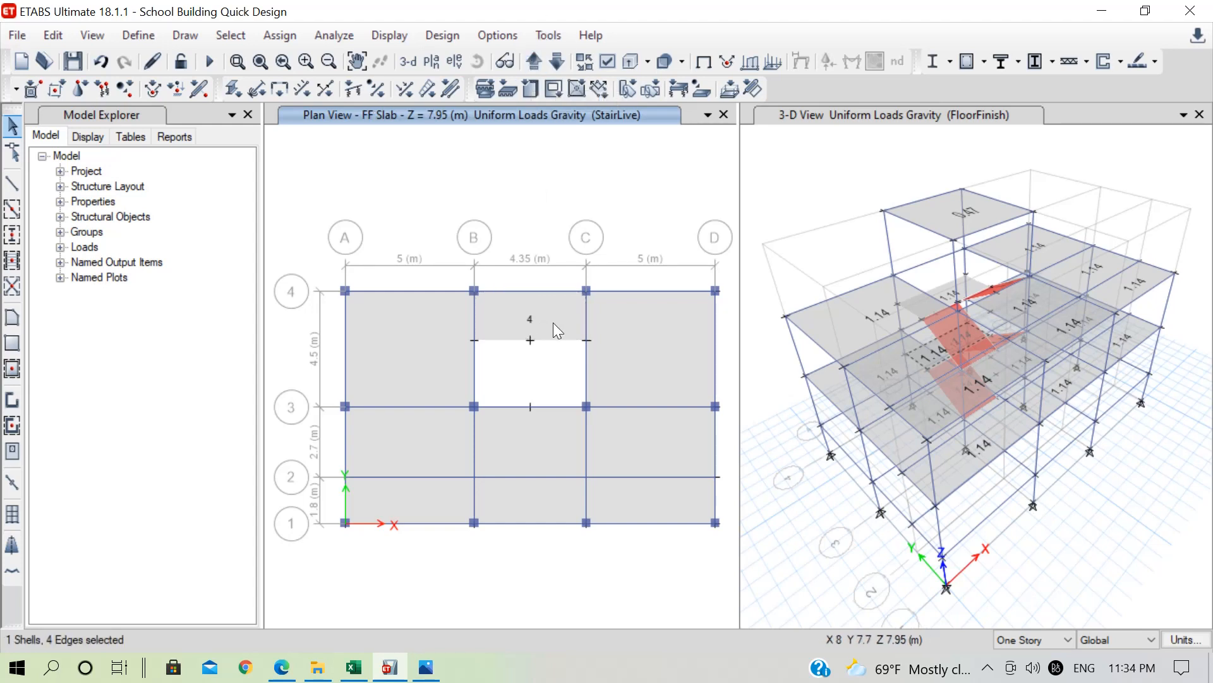
left_click(553, 322)
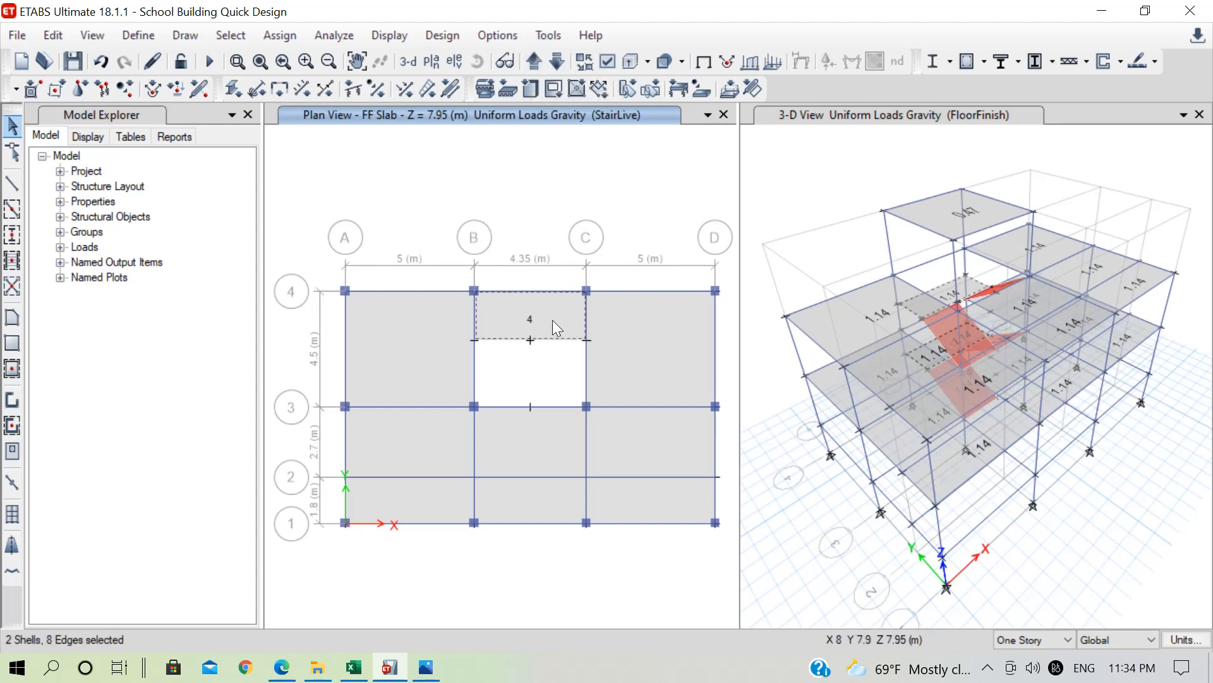
Step: Assign a uniform gravity LiveOthers shell load of 0 kN/m² to the selected stair landings, replacing existing loads
left_click(279, 34)
mouse_move(539, 236)
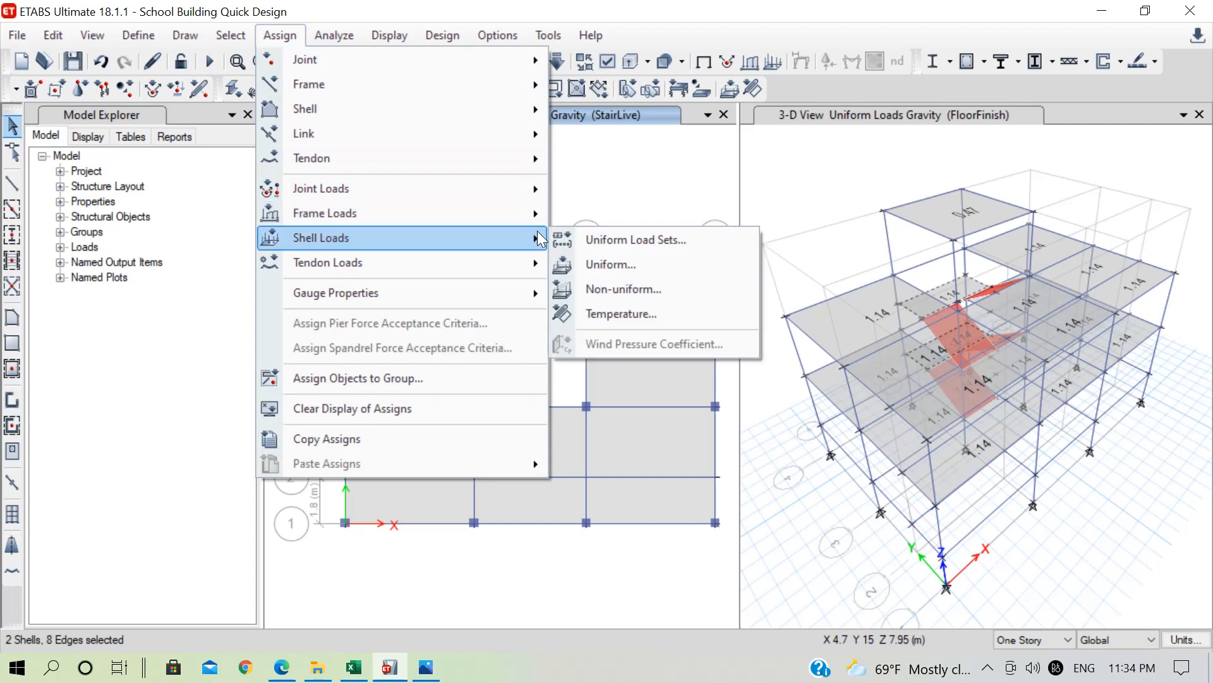
left_click(628, 271)
left_click(700, 238)
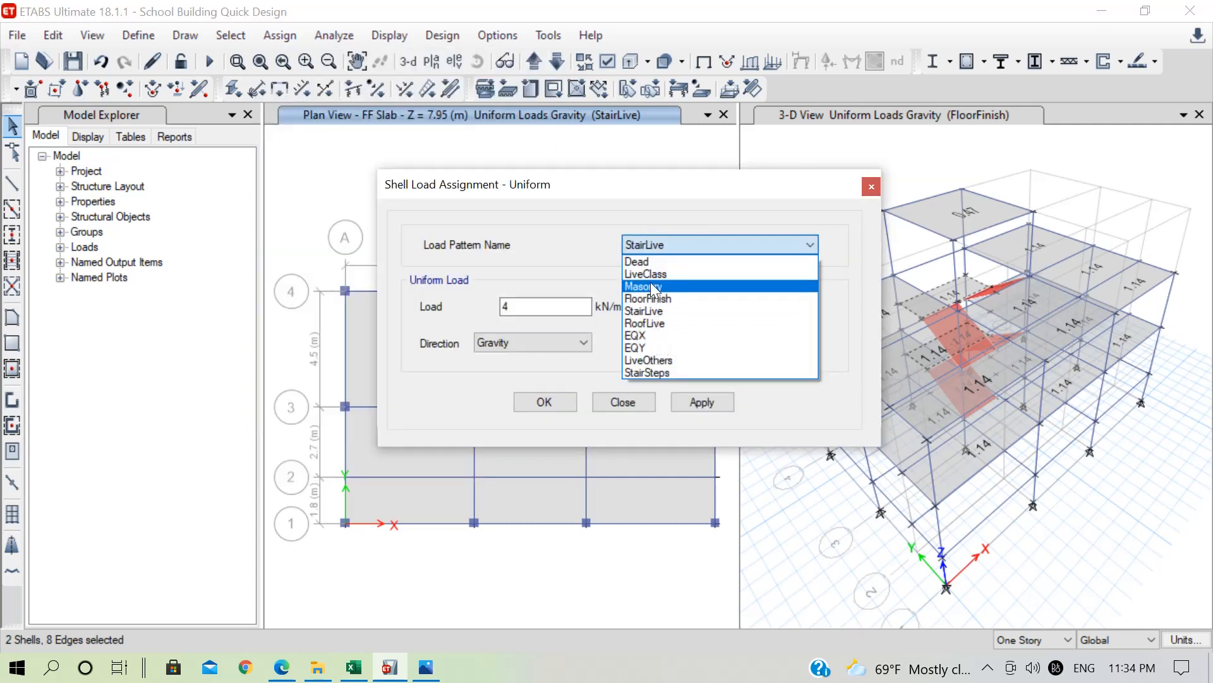
left_click(651, 359)
key("Tab")
type("0")
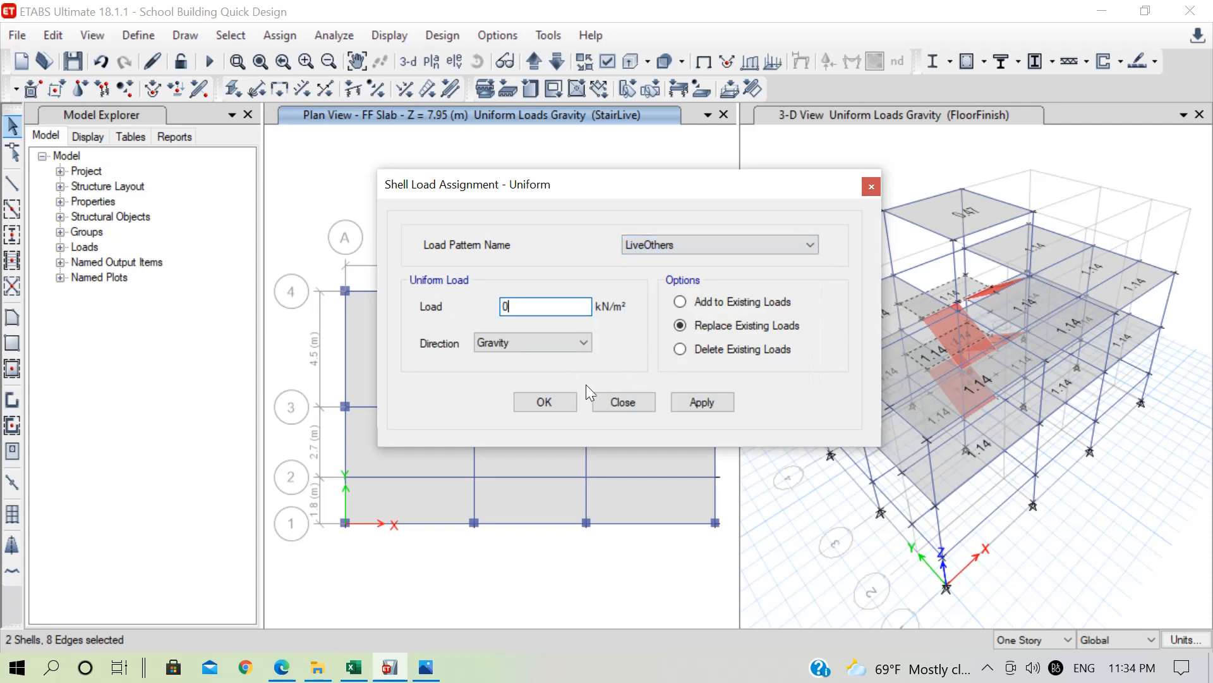
left_click(565, 403)
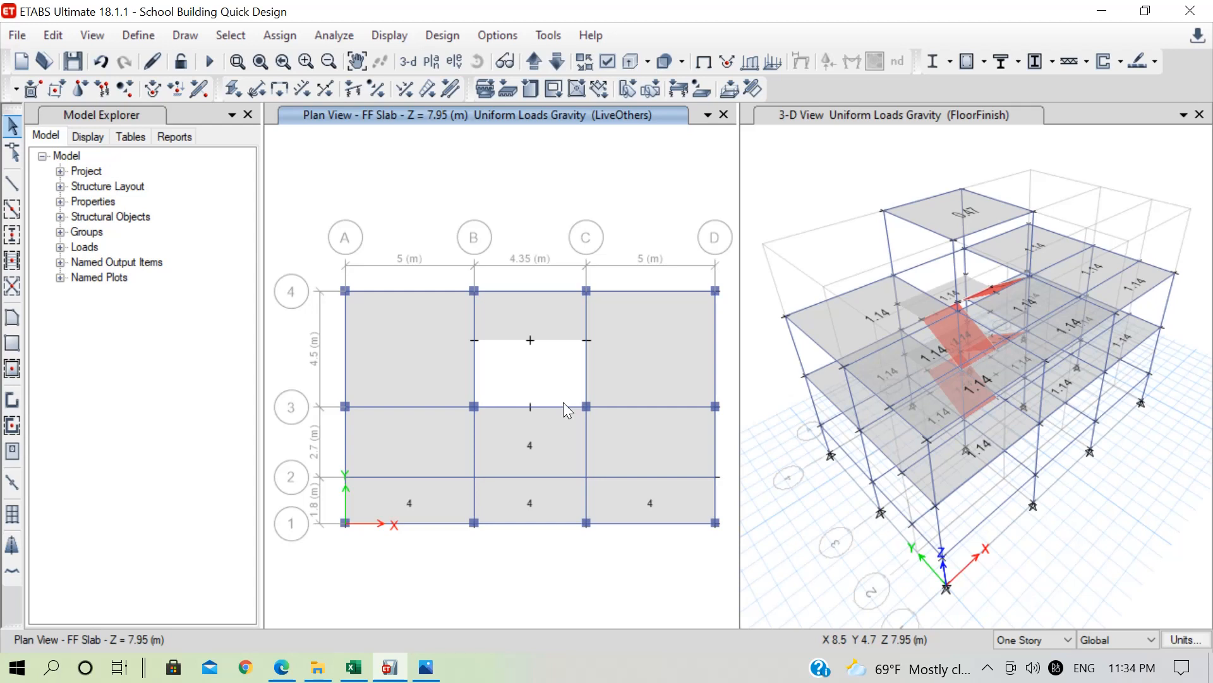
Step: Switch to the All Calculations workbook in Excel and review the load calculation for stair steps
left_click(353, 666)
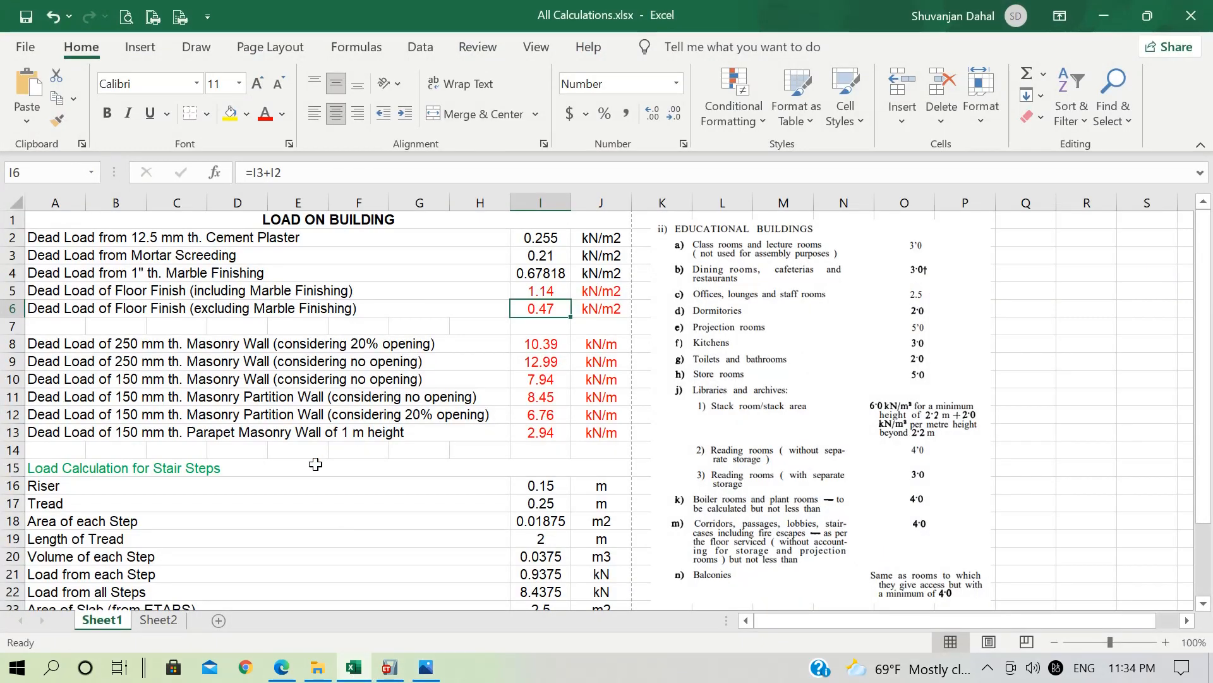
scroll(315, 464, "down", 2)
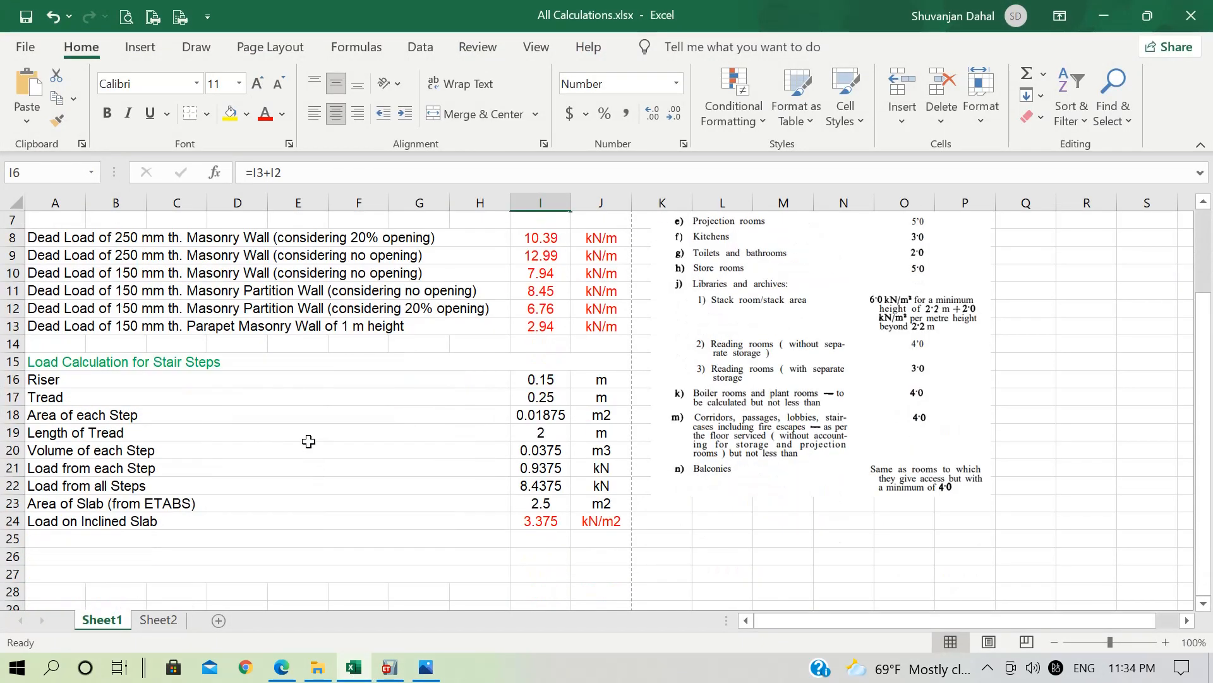
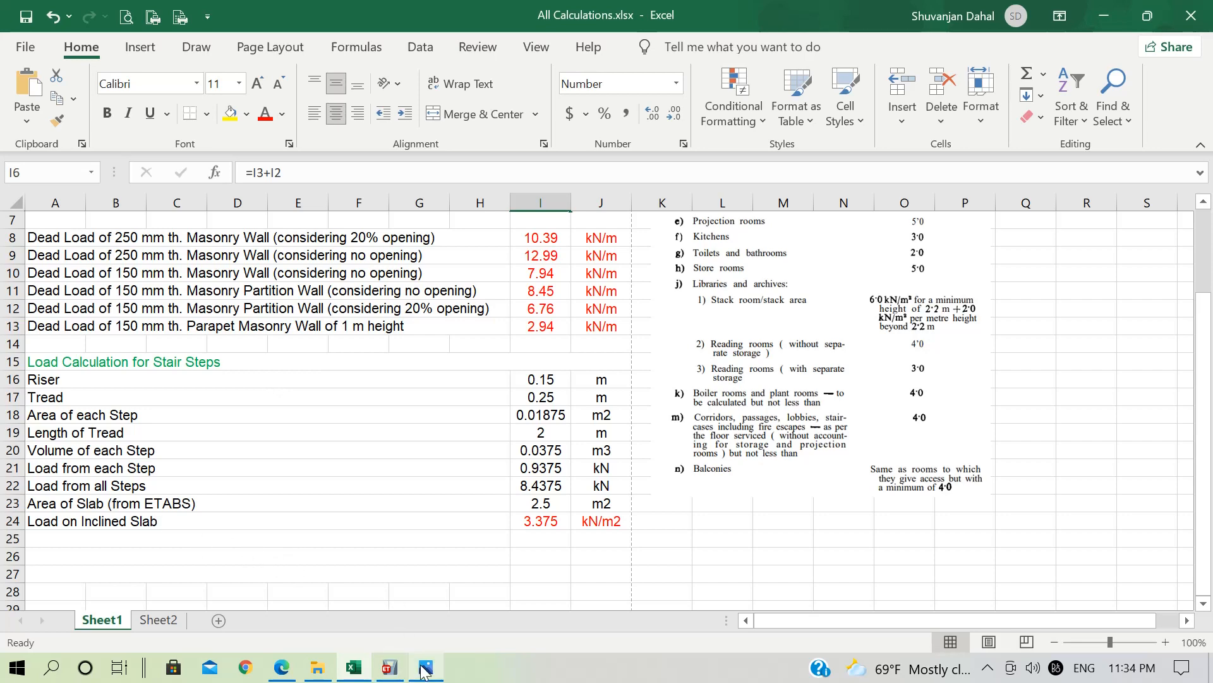
left_click(425, 669)
Step: Return to ETABS and examine the assigned loads and total area of the upper inclined stair slab in the 3-D view
left_click(389, 667)
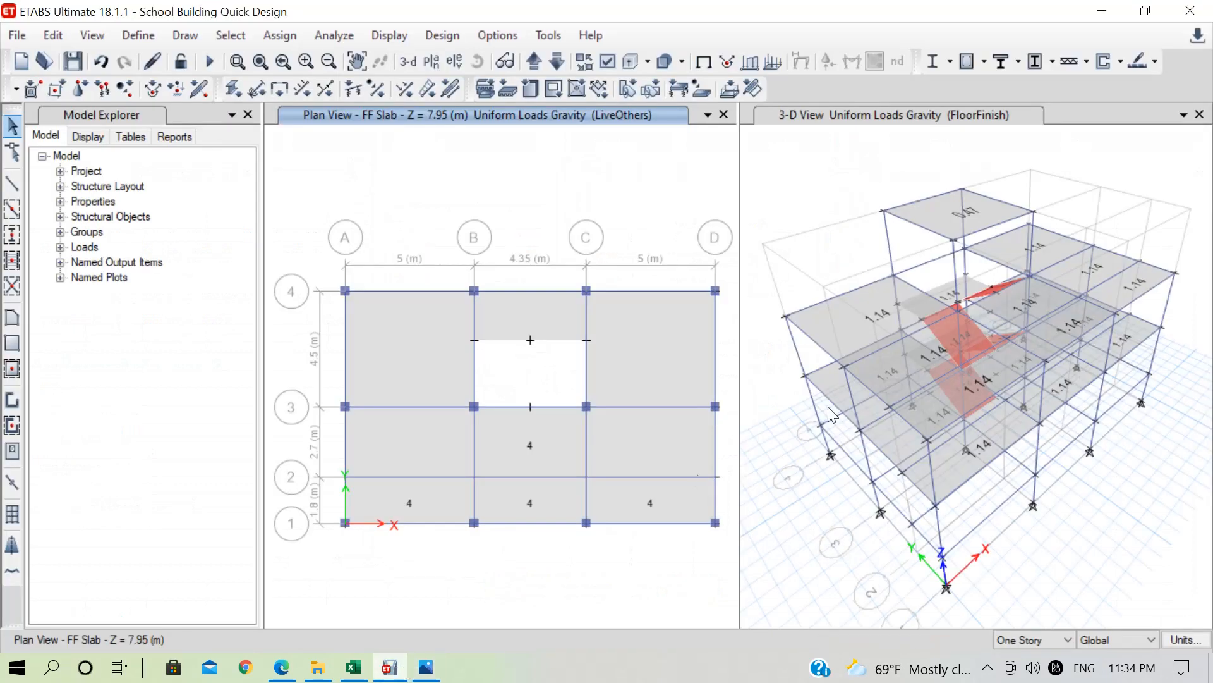
scroll(992, 313, "up", 5)
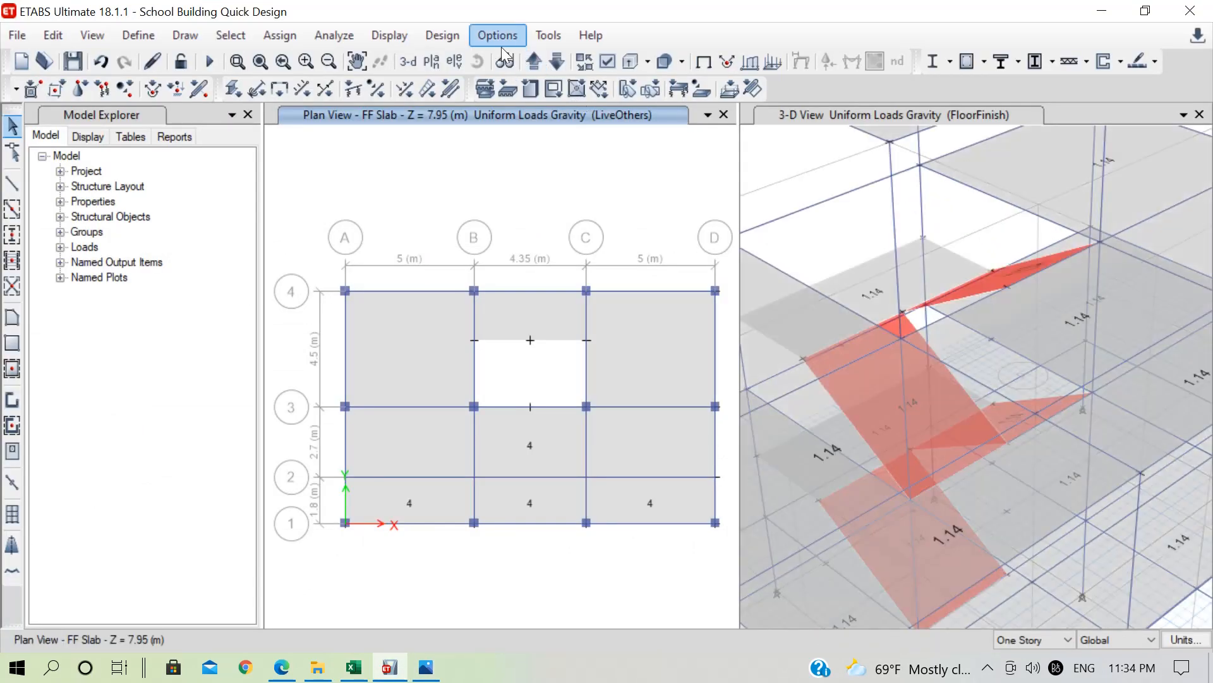
left_click(793, 151)
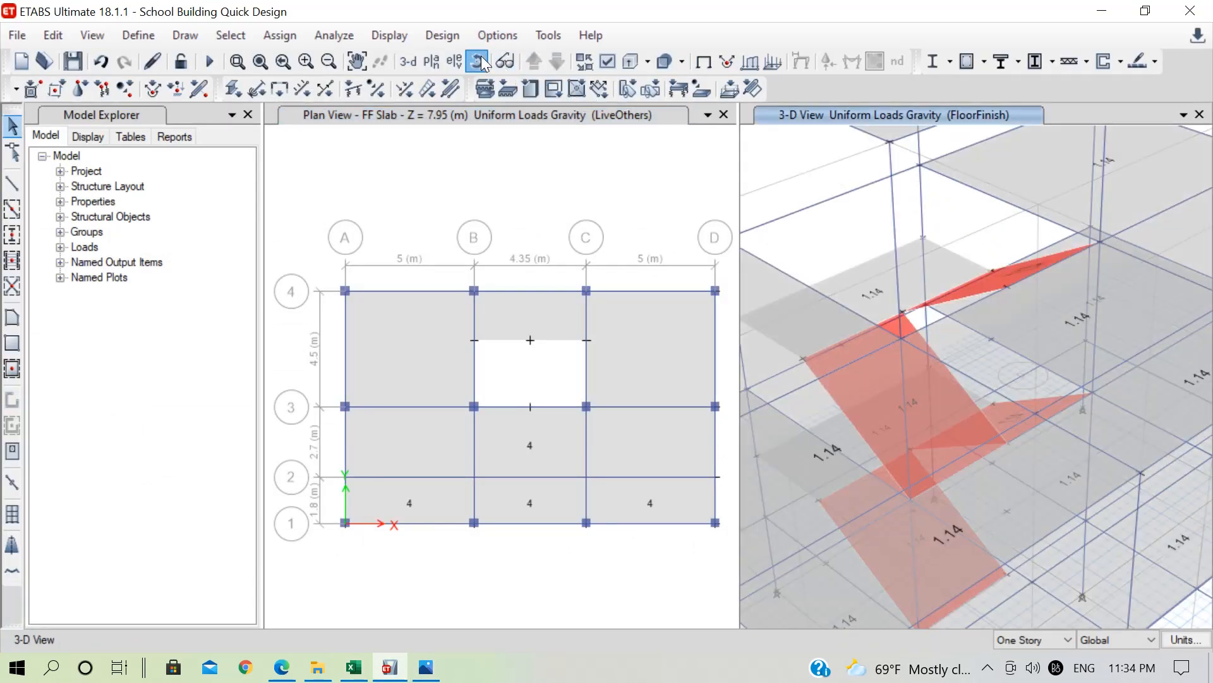
left_click(478, 61)
left_click_drag(917, 329, 1124, 426)
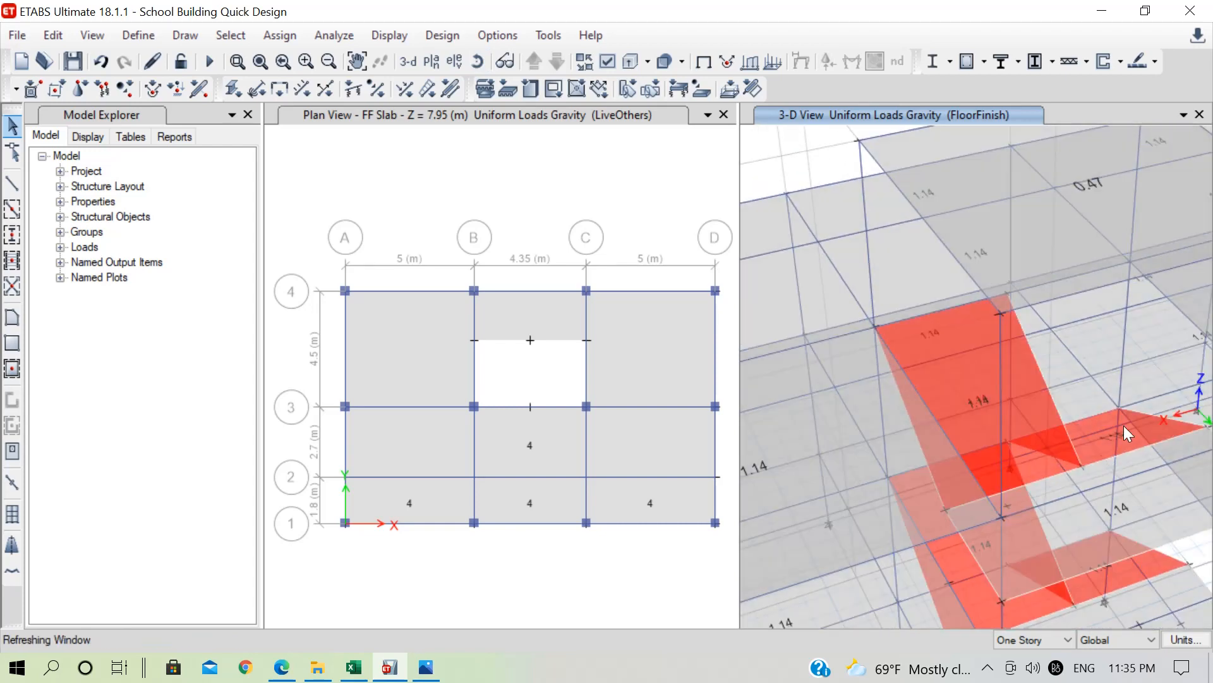
left_click(1045, 460)
right_click(1044, 460)
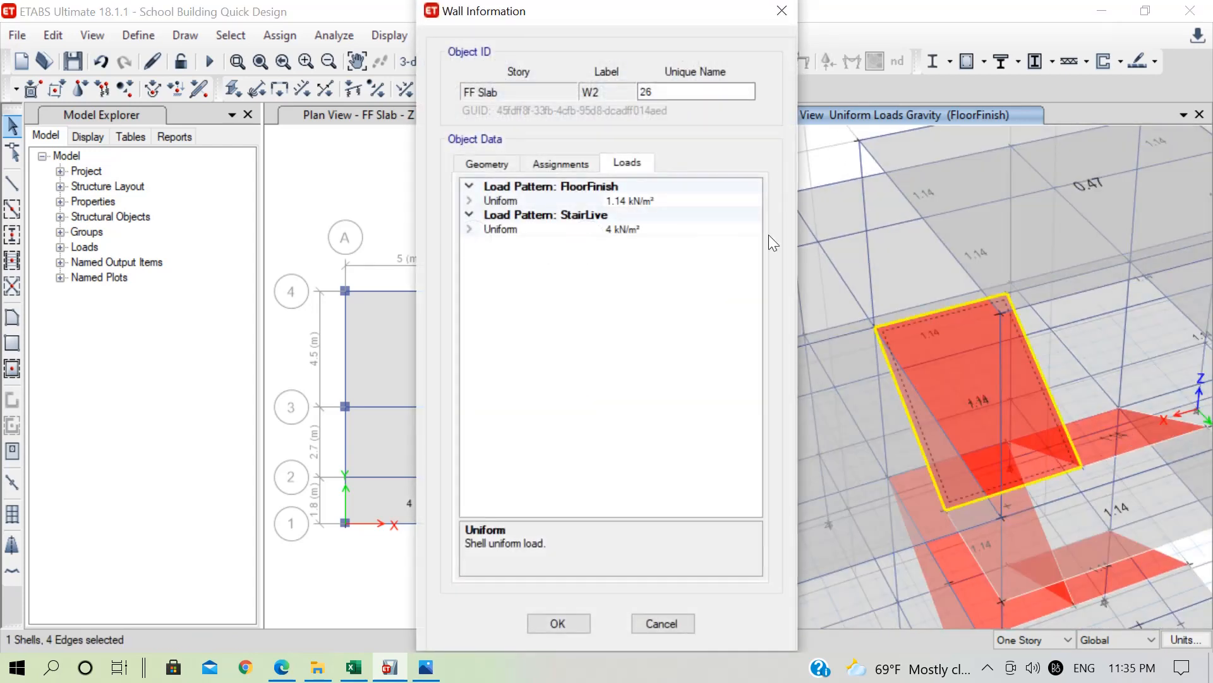
left_click(502, 162)
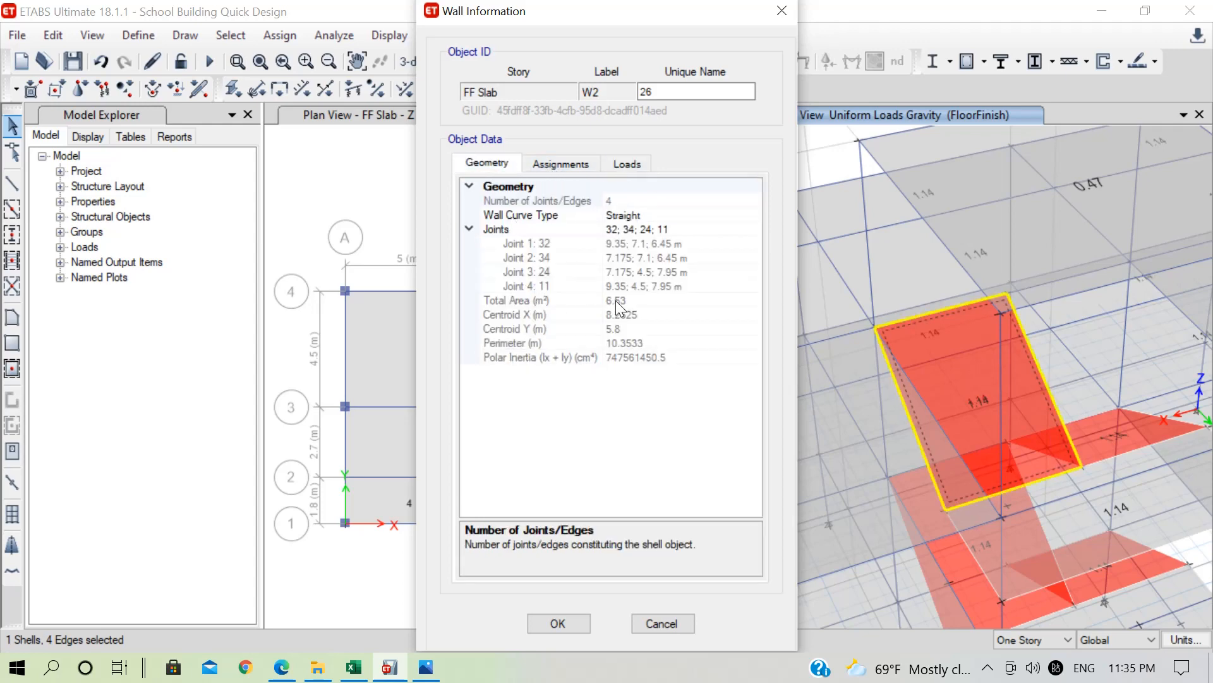
left_click(659, 622)
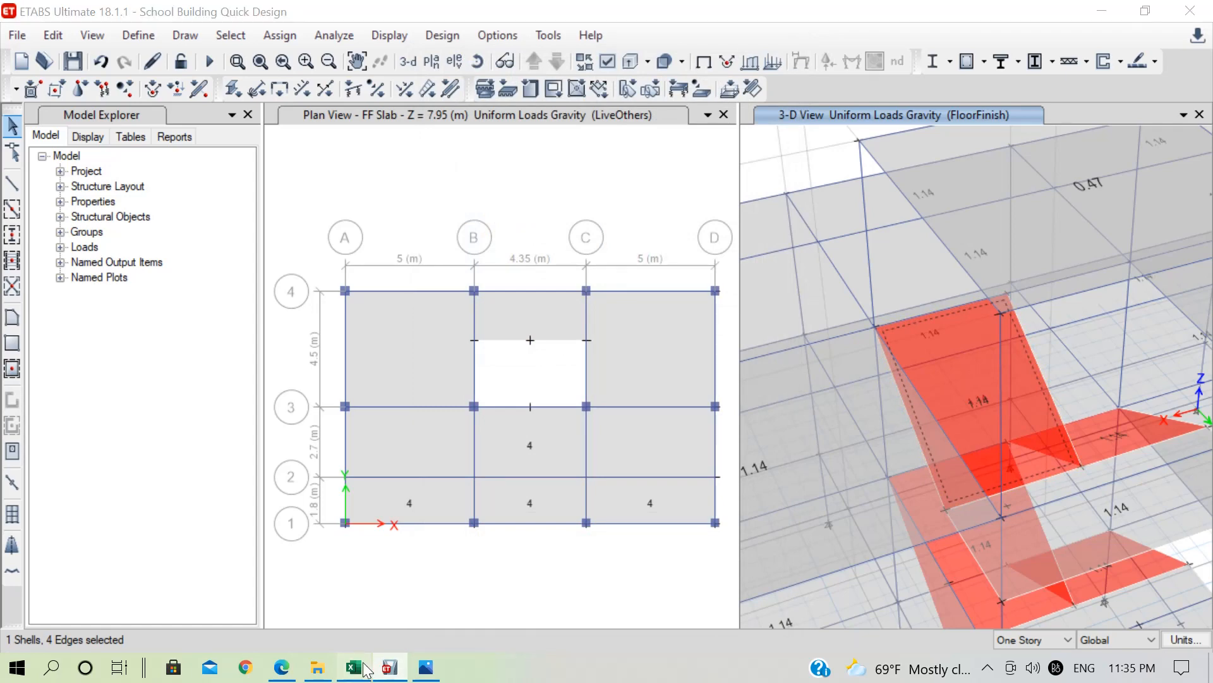
Step: In the Excel stair load calculation, set the slab area to 6.53 m² and show the inclined slab load with two decimals
left_click(353, 667)
left_click(542, 502)
type("6")
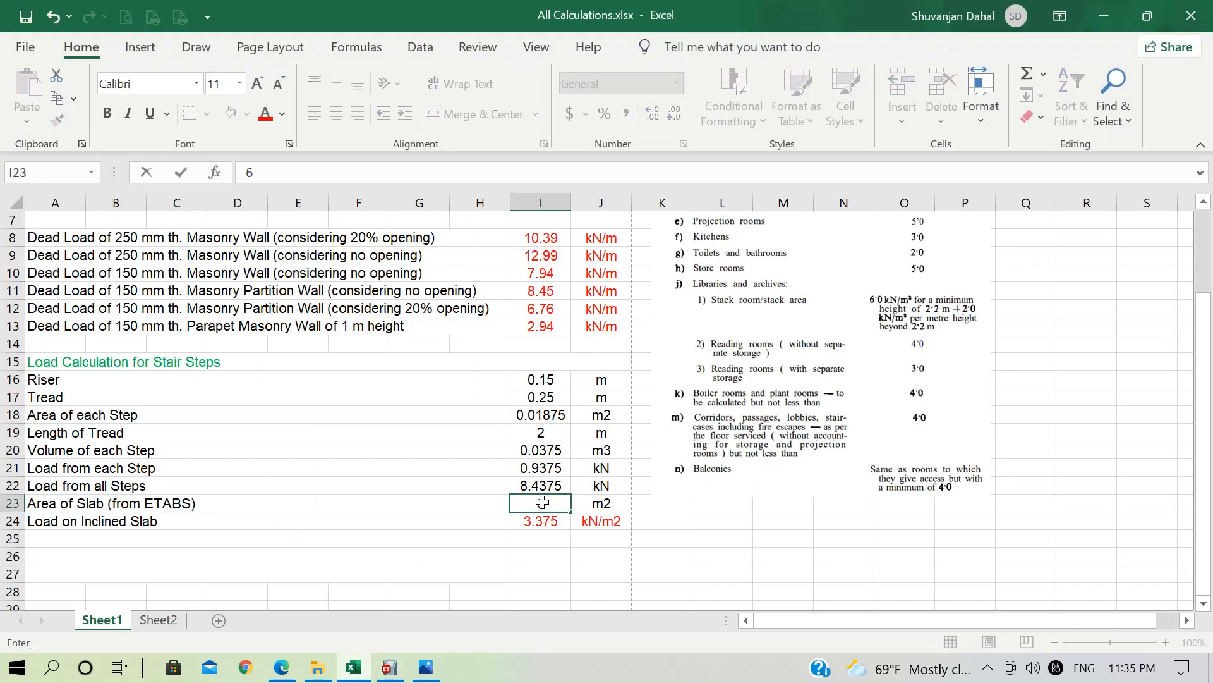
type(".53")
key("Return")
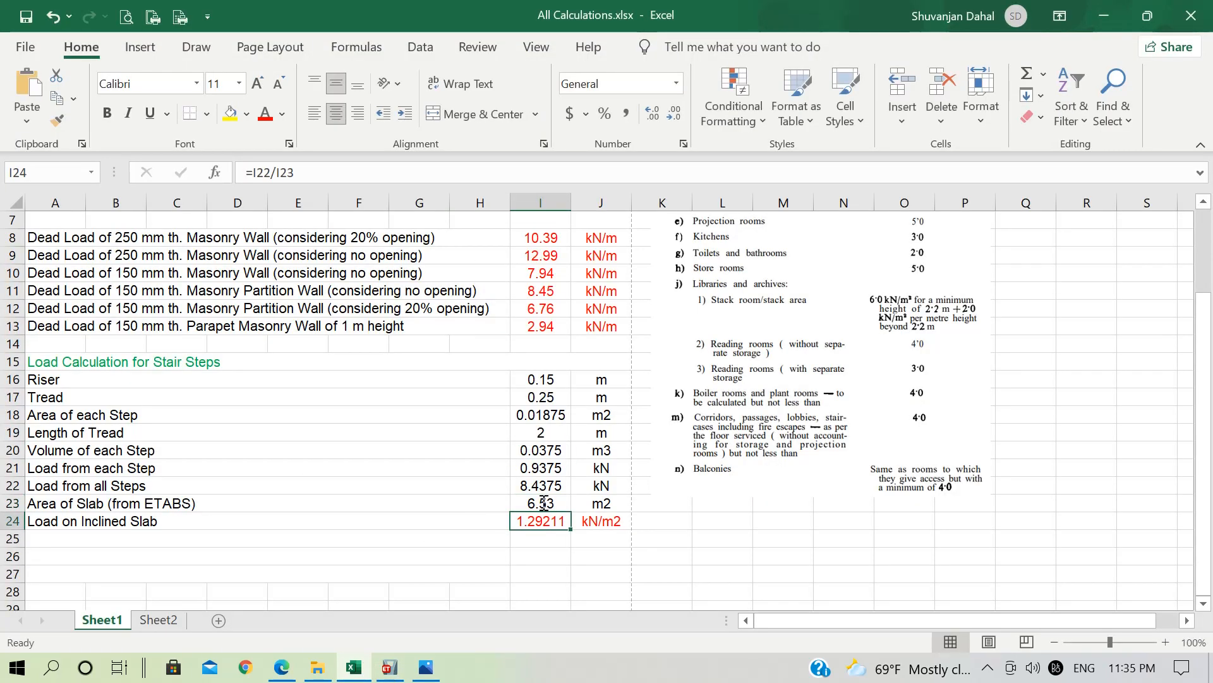
left_click(674, 115)
left_click(674, 115)
left_click(674, 115)
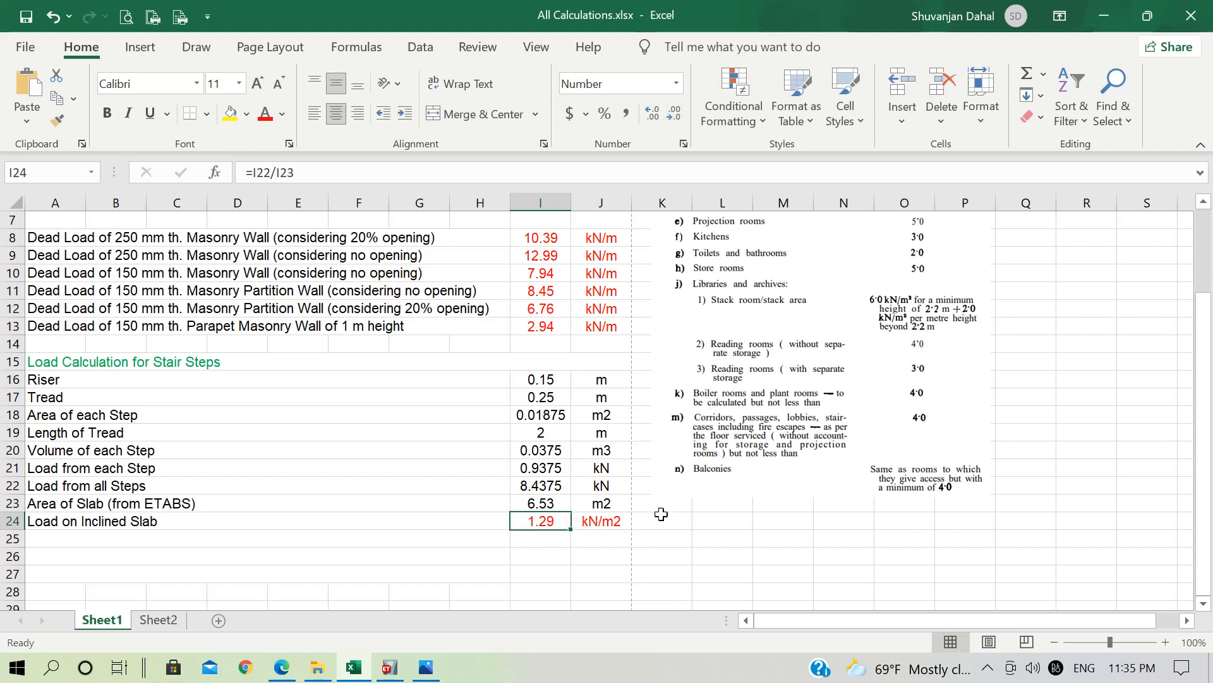
Step: Back in ETABS, select all SlabStair slabs and remove the bay B-C landings on FF Slab and RefPl 1 from the selection
left_click(1113, 13)
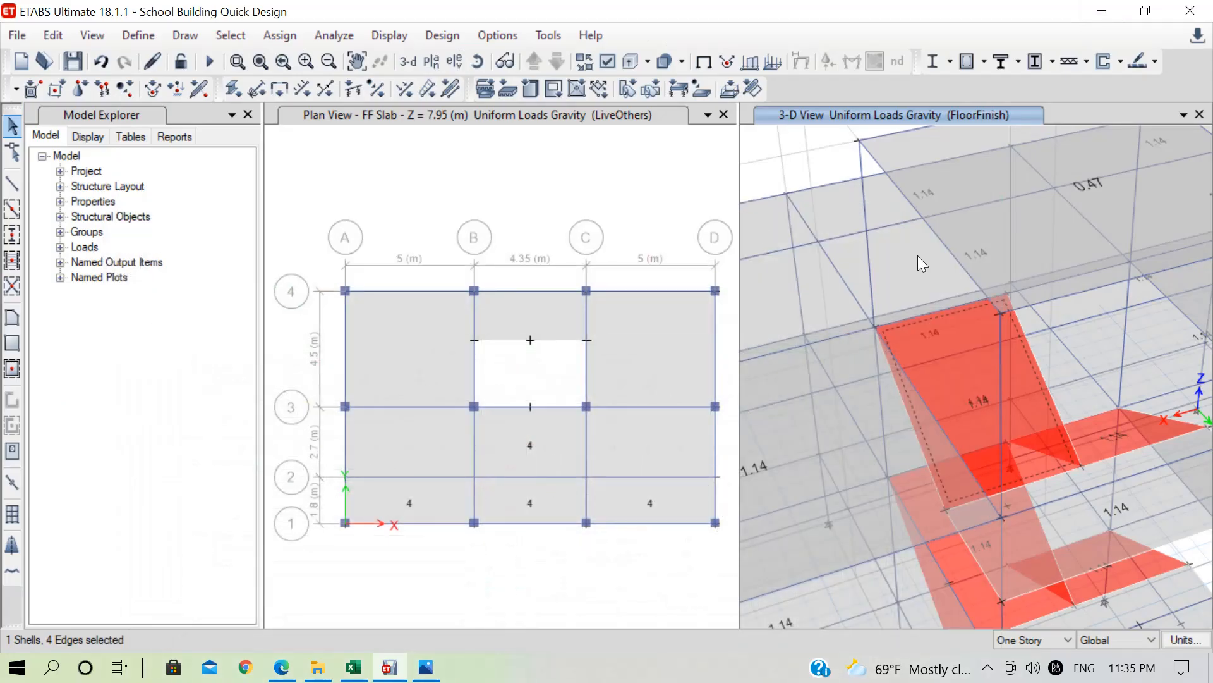
left_click(230, 35)
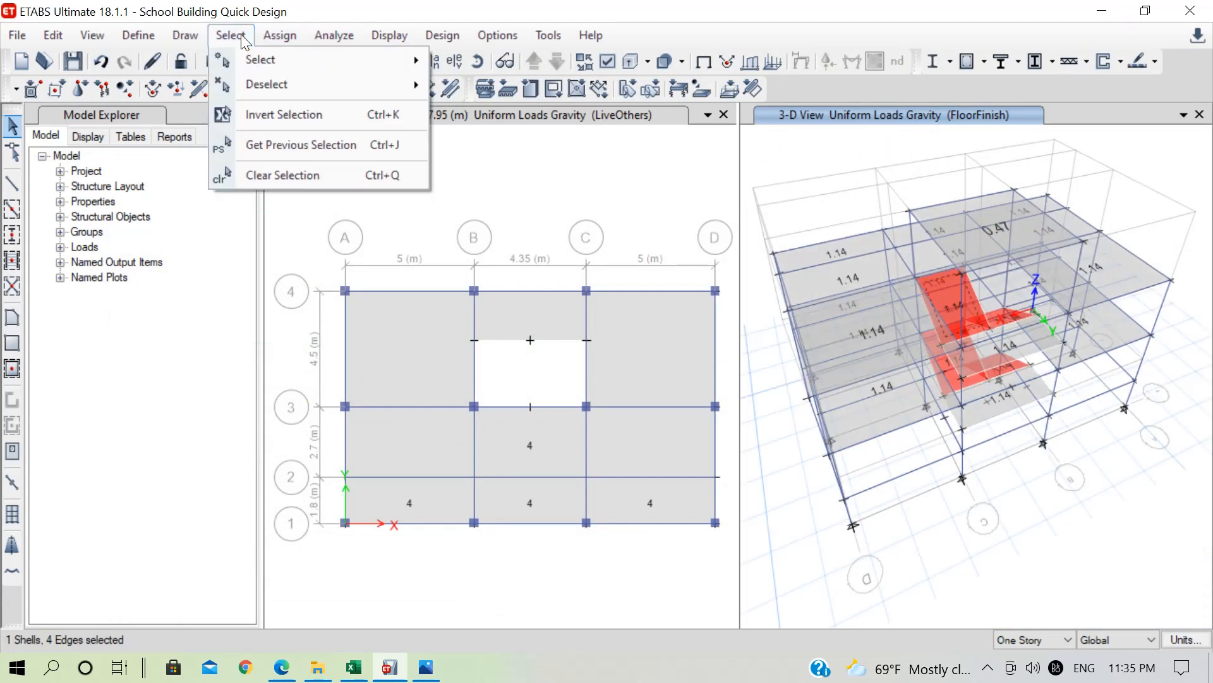
mouse_move(359, 63)
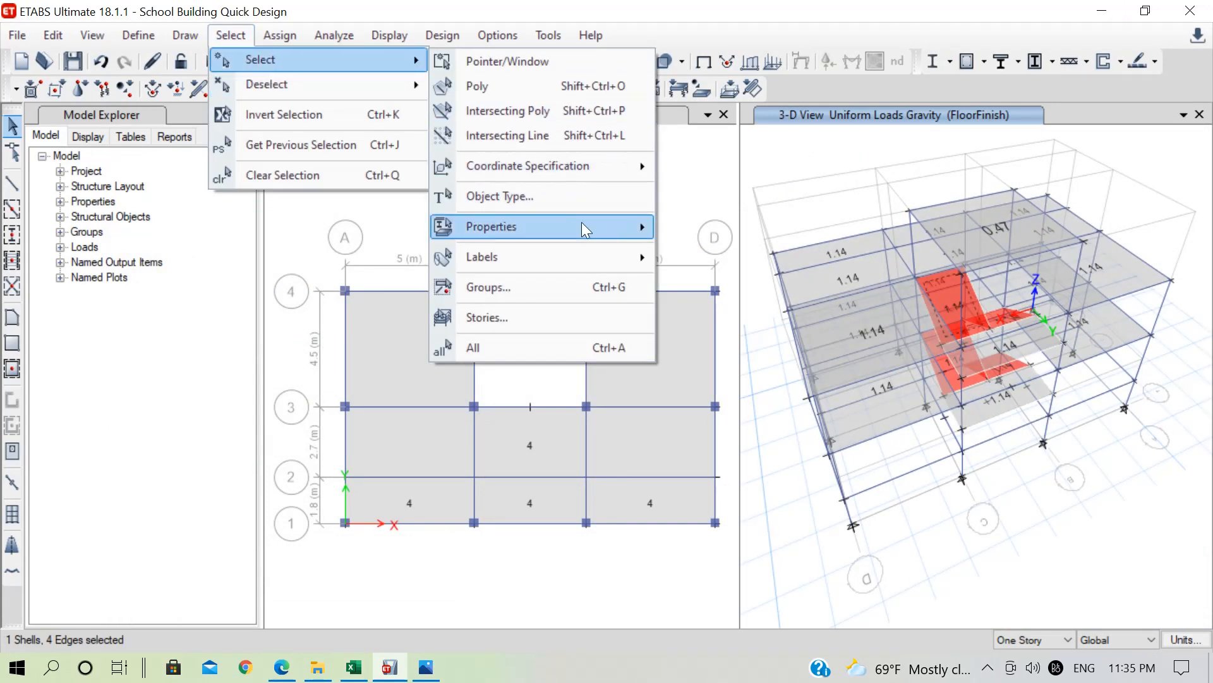
mouse_move(605, 225)
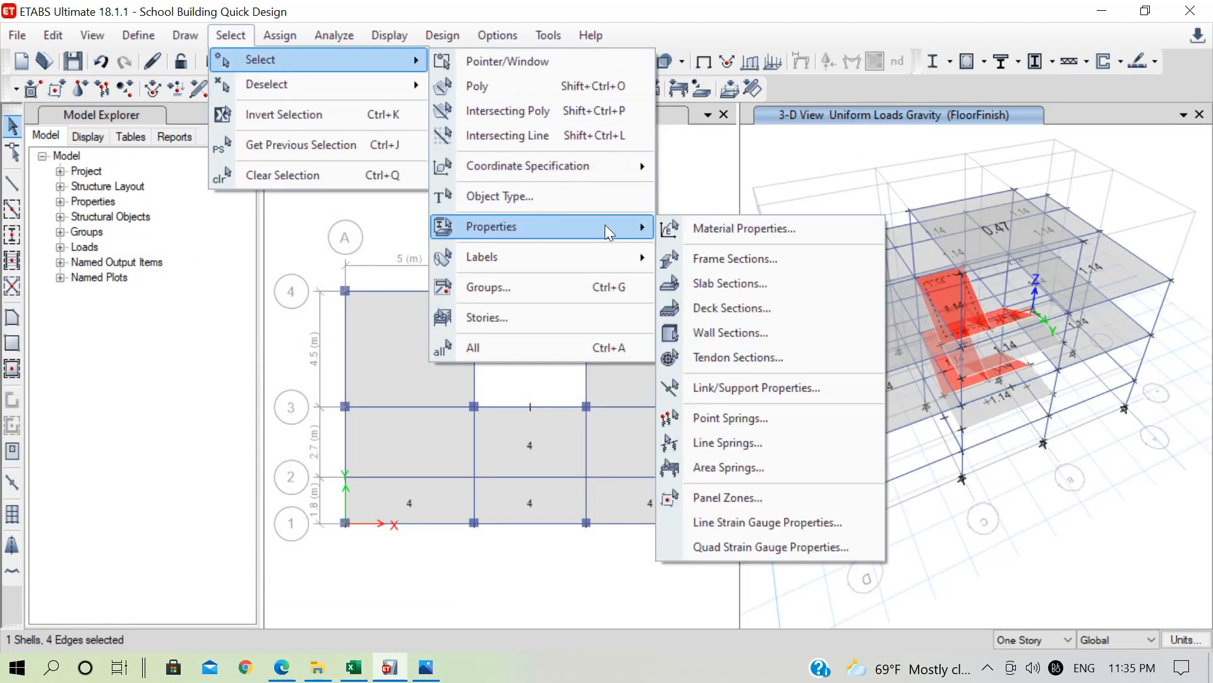
left_click(742, 289)
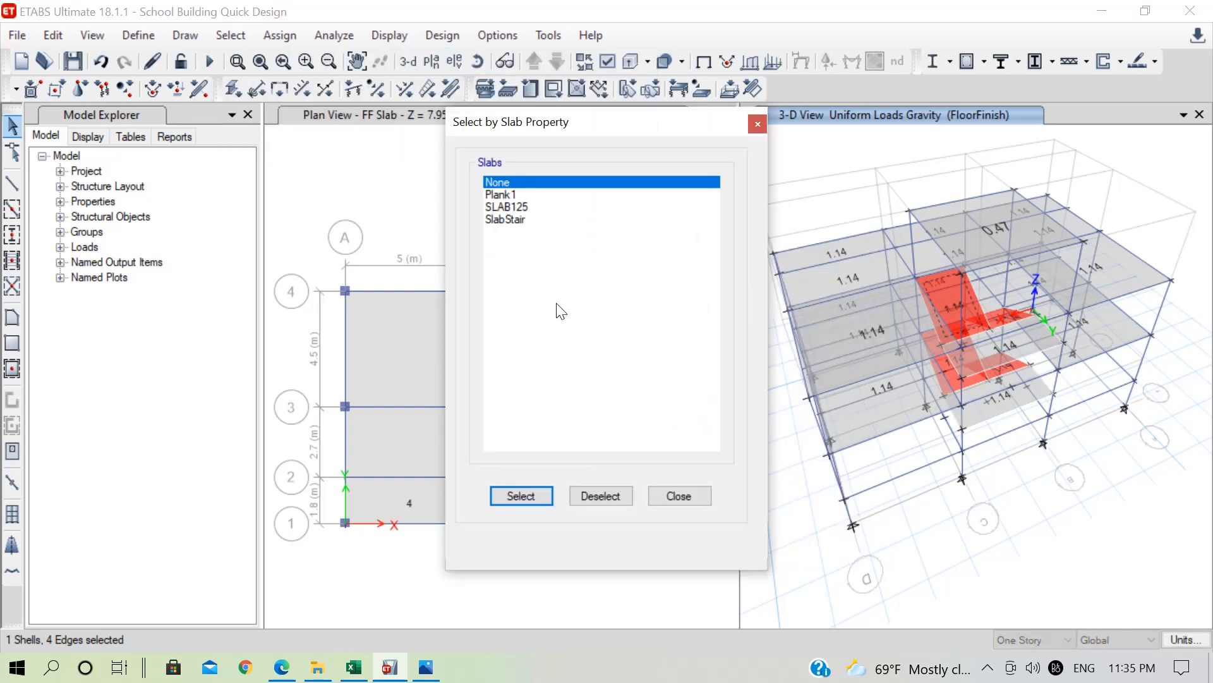
left_click(518, 220)
left_click(517, 496)
left_click(663, 503)
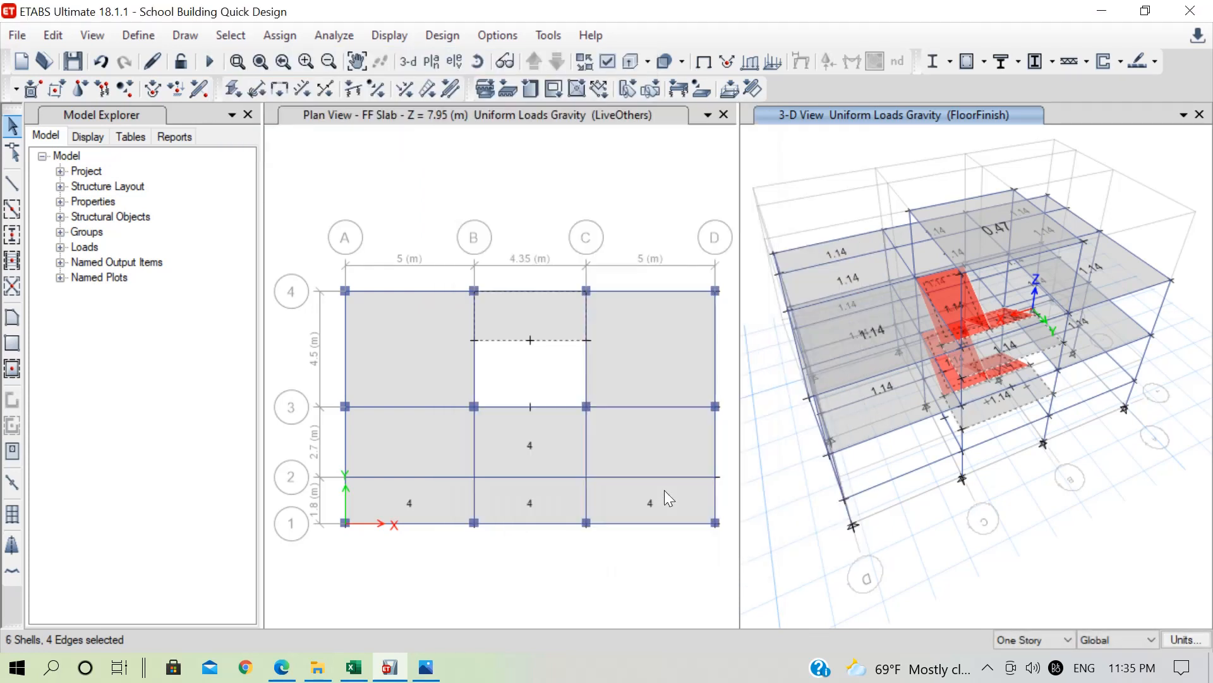
left_click(560, 315)
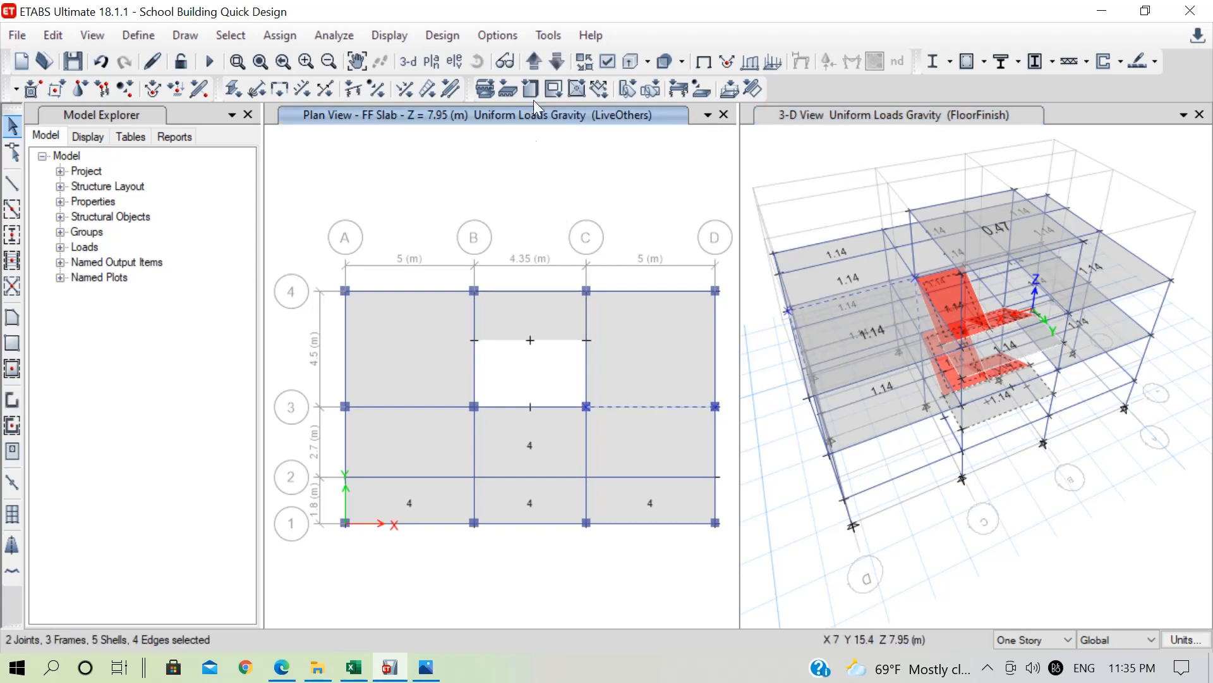
left_click(556, 61)
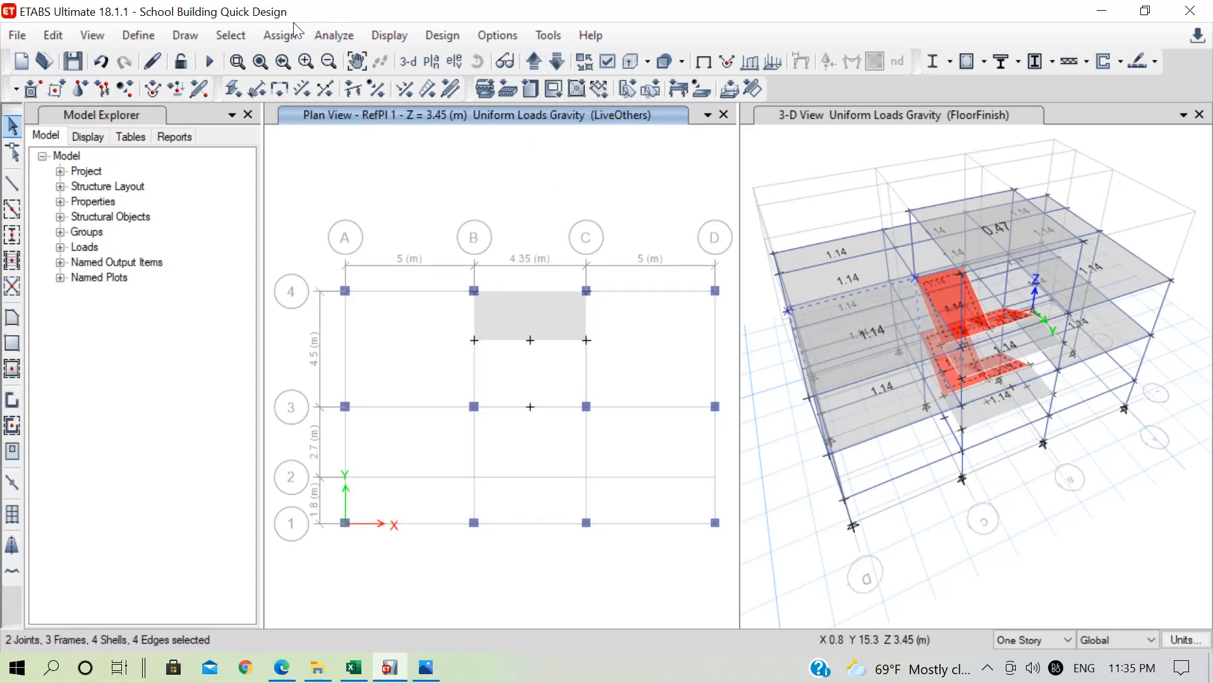
Step: Assign a uniform StairSteps load of 1.29 kN/m² in the gravity direction to the selected stair slabs, replacing existing loads
left_click(280, 34)
mouse_move(543, 240)
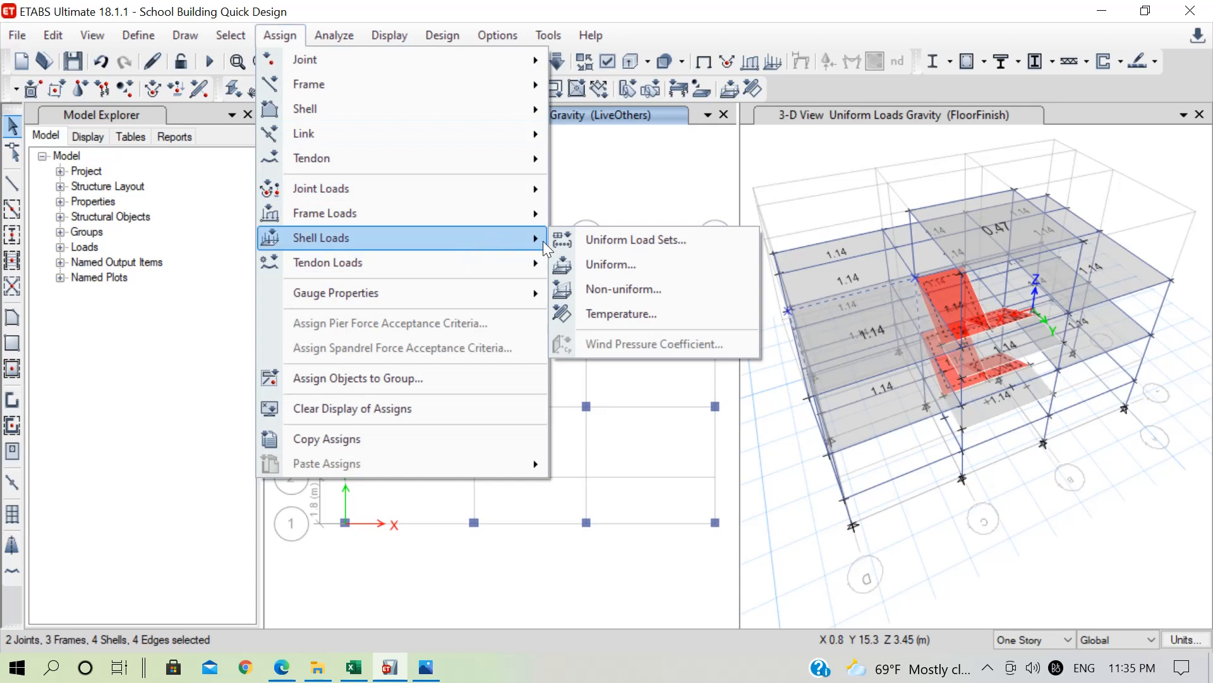
left_click(643, 266)
left_click(672, 243)
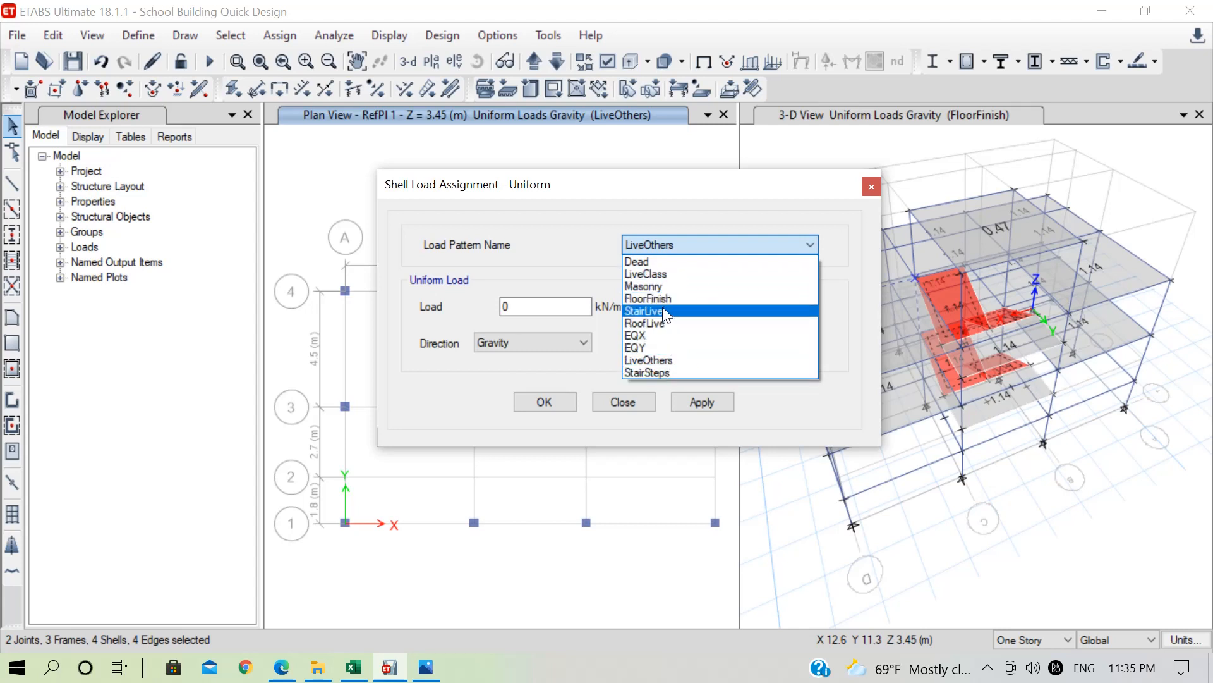
left_click(665, 371)
left_click(353, 669)
left_click(389, 667)
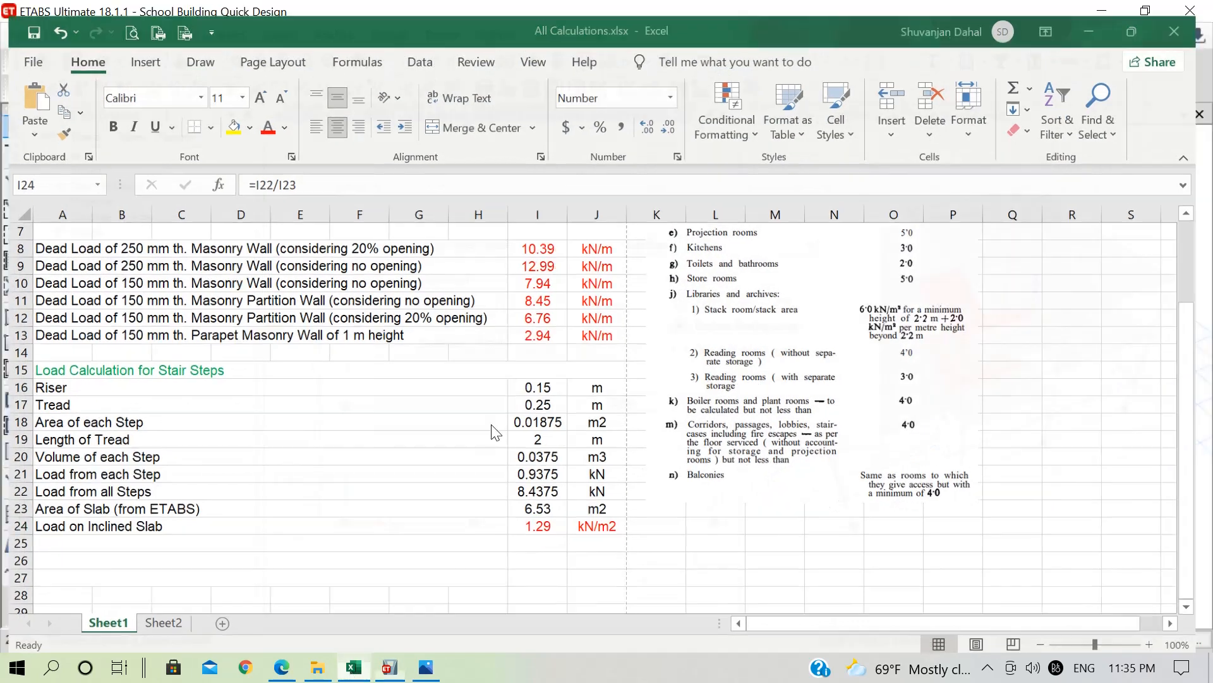
left_click_drag(548, 307, 446, 302)
type("1.29")
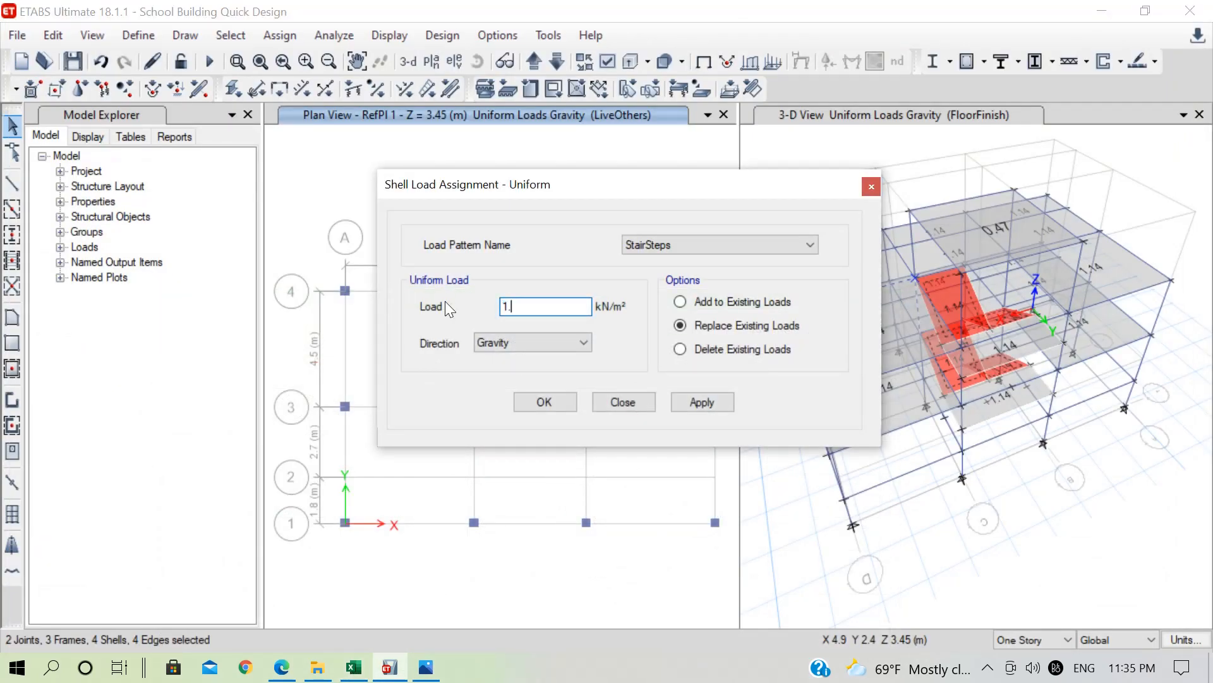
left_click(545, 403)
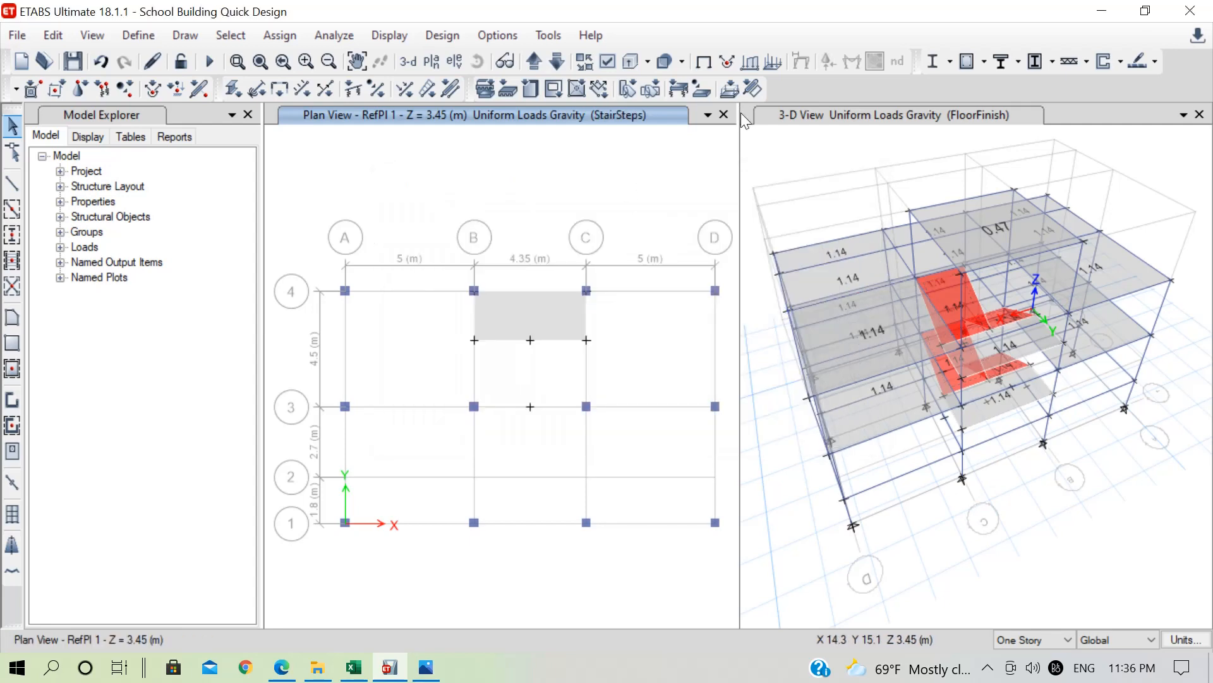
Step: Close the plan view and run a model check with all checks and fixes selected and a 1 mm length tolerance
left_click(723, 114)
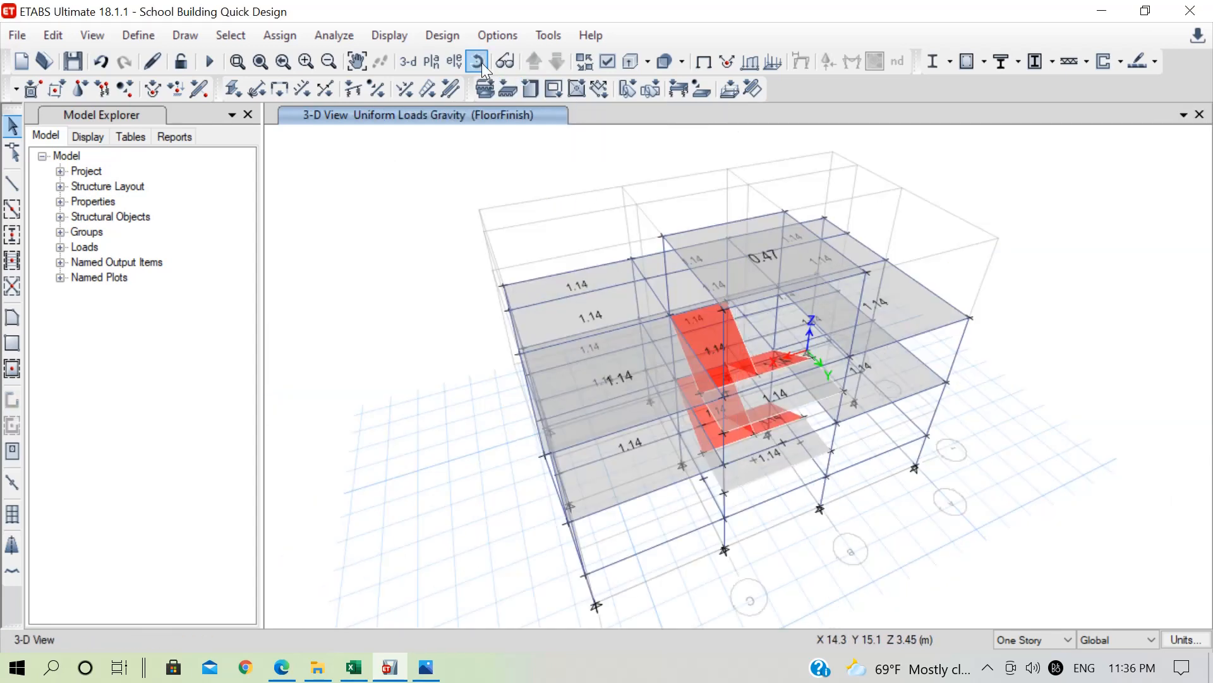
left_click(477, 61)
left_click_drag(752, 436, 412, 507)
scroll(608, 377, "down", 5)
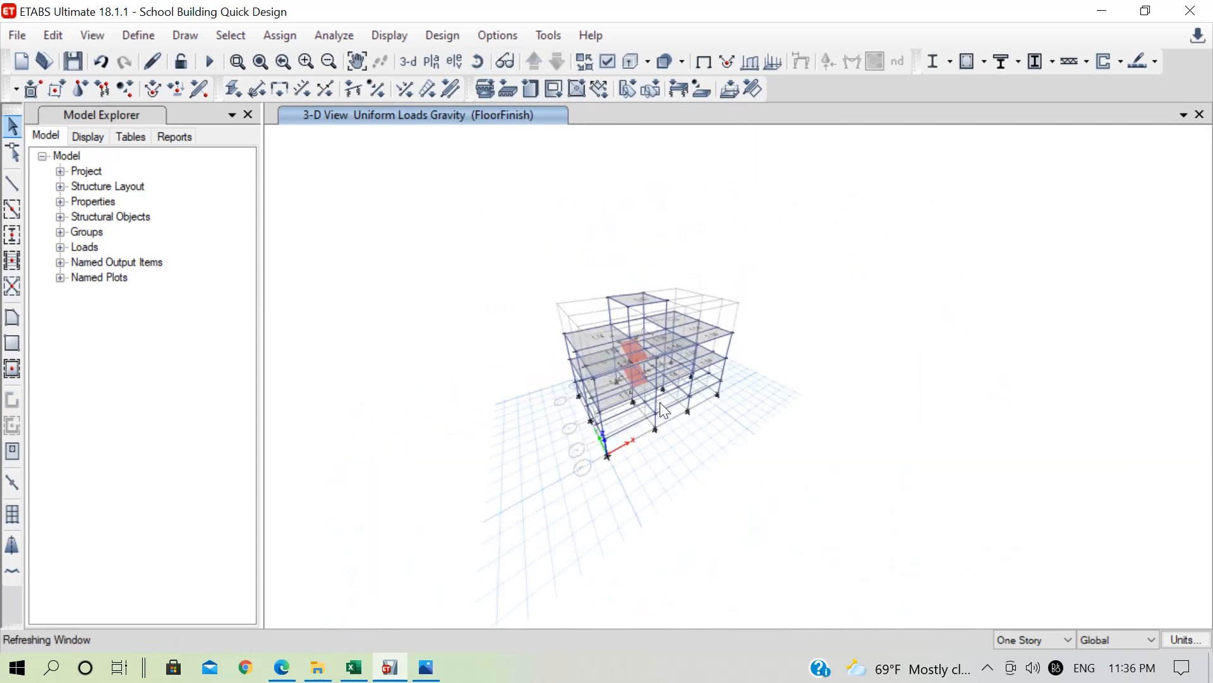
scroll(665, 411, "up", 5)
scroll(688, 400, "down", 2)
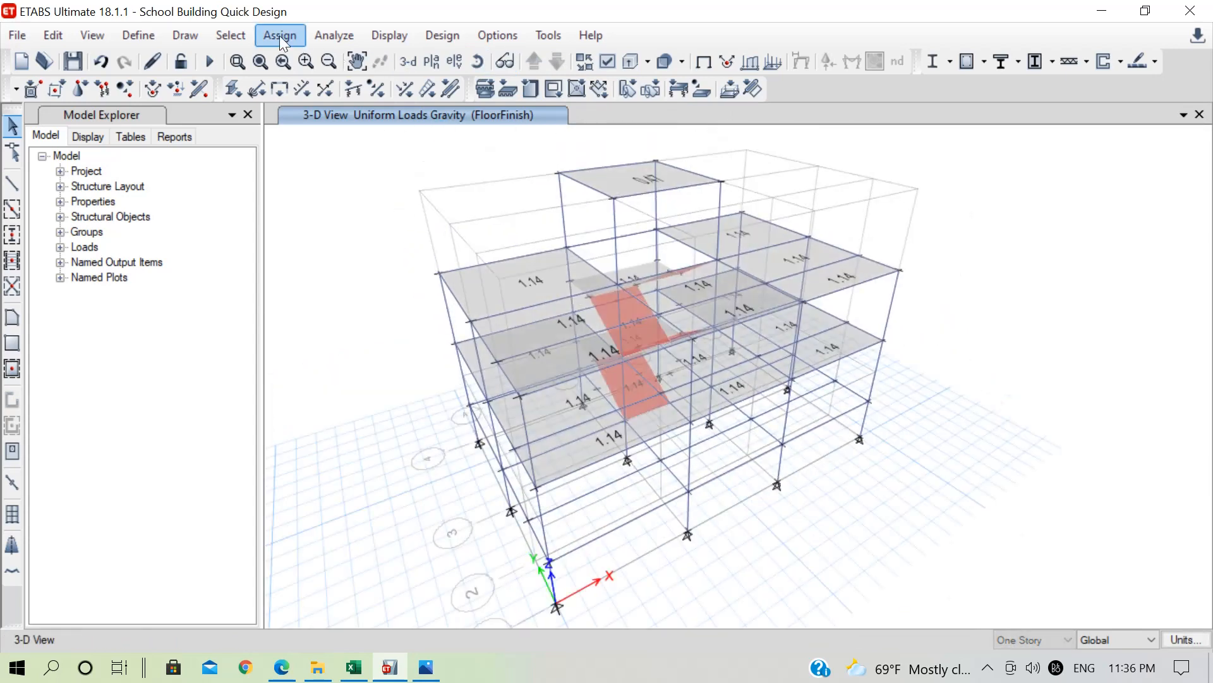
left_click(334, 36)
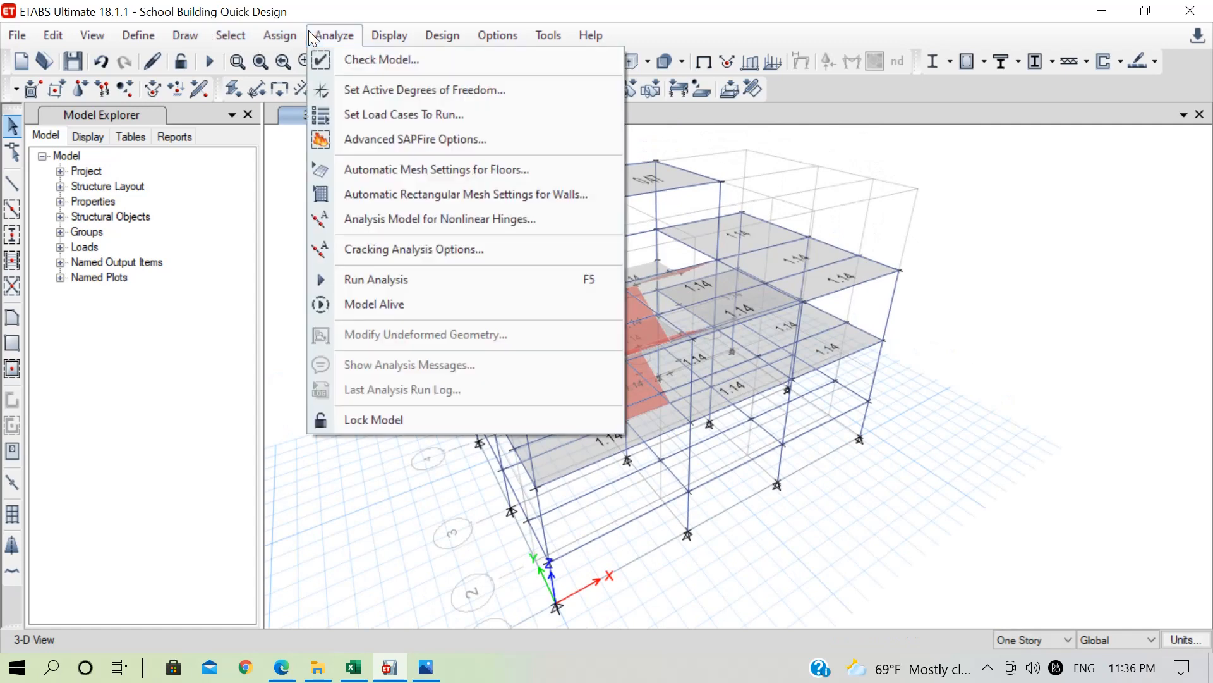
left_click(338, 62)
left_click(541, 580)
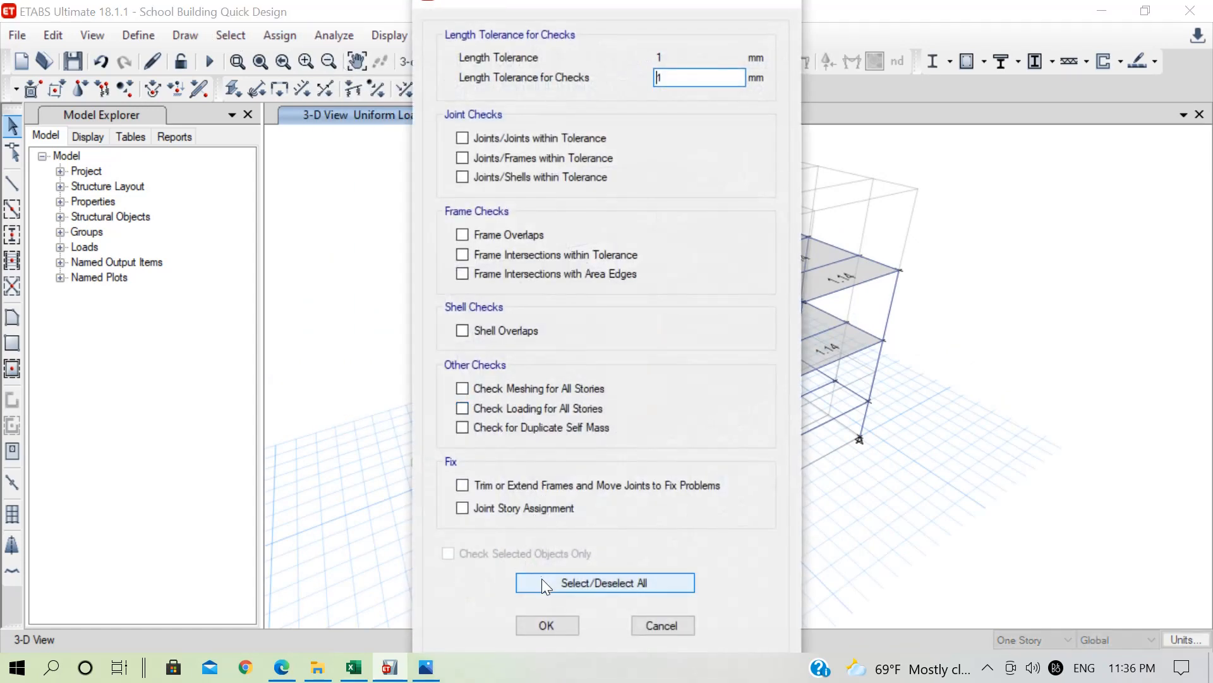
left_click(547, 625)
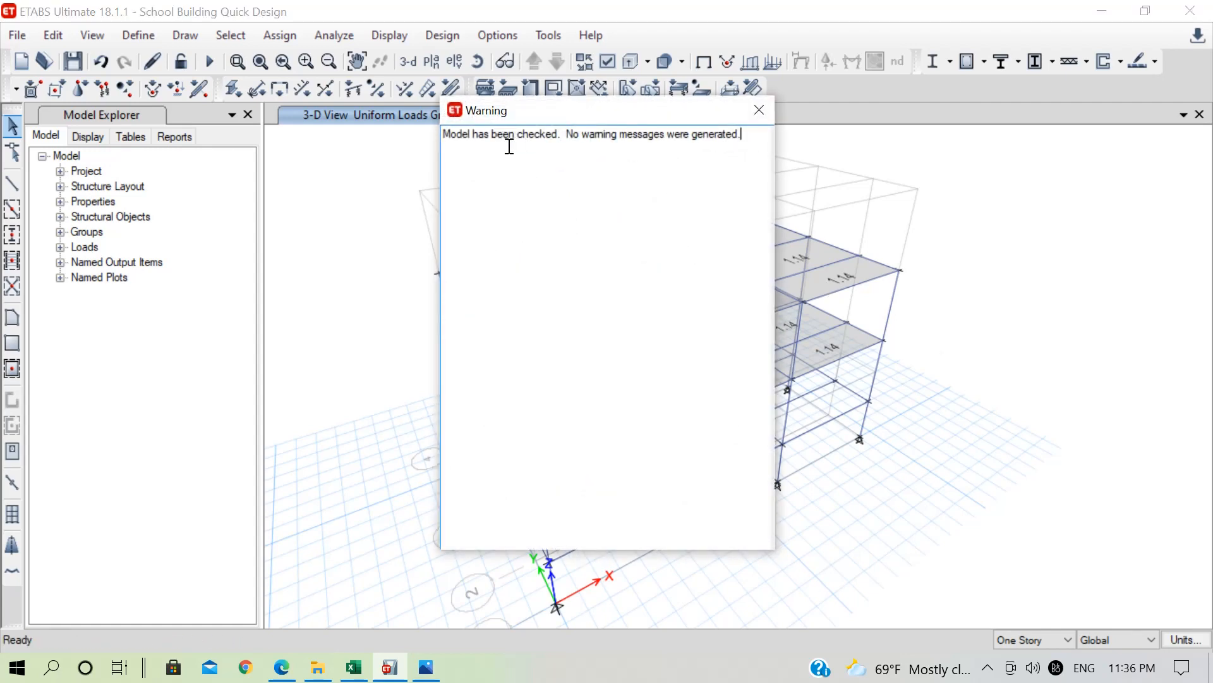
left_click(759, 111)
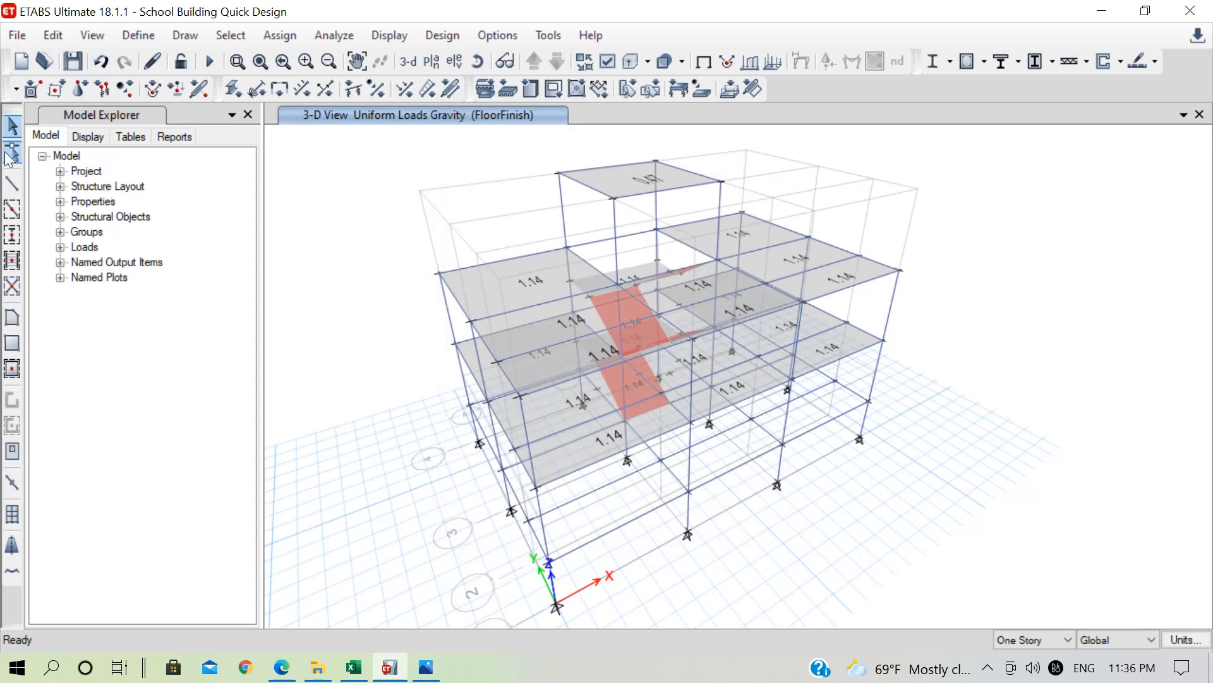
Step: Save the model, run the analysis and read the analysis messages
left_click(73, 62)
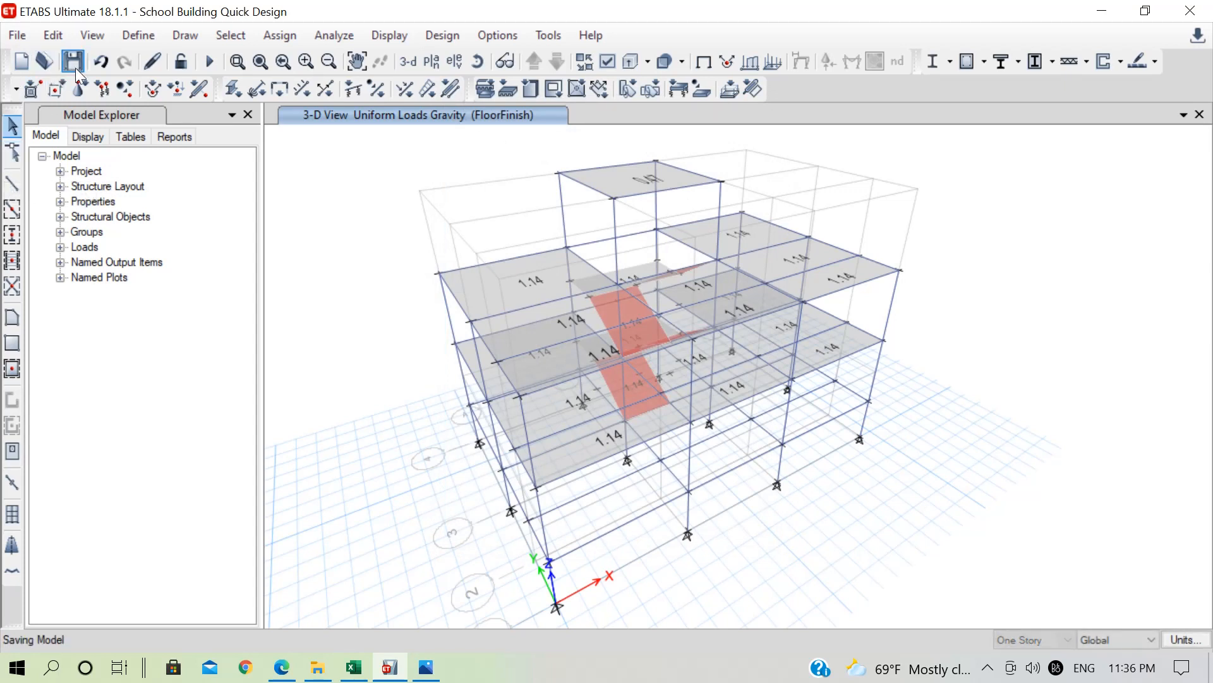
left_click(343, 33)
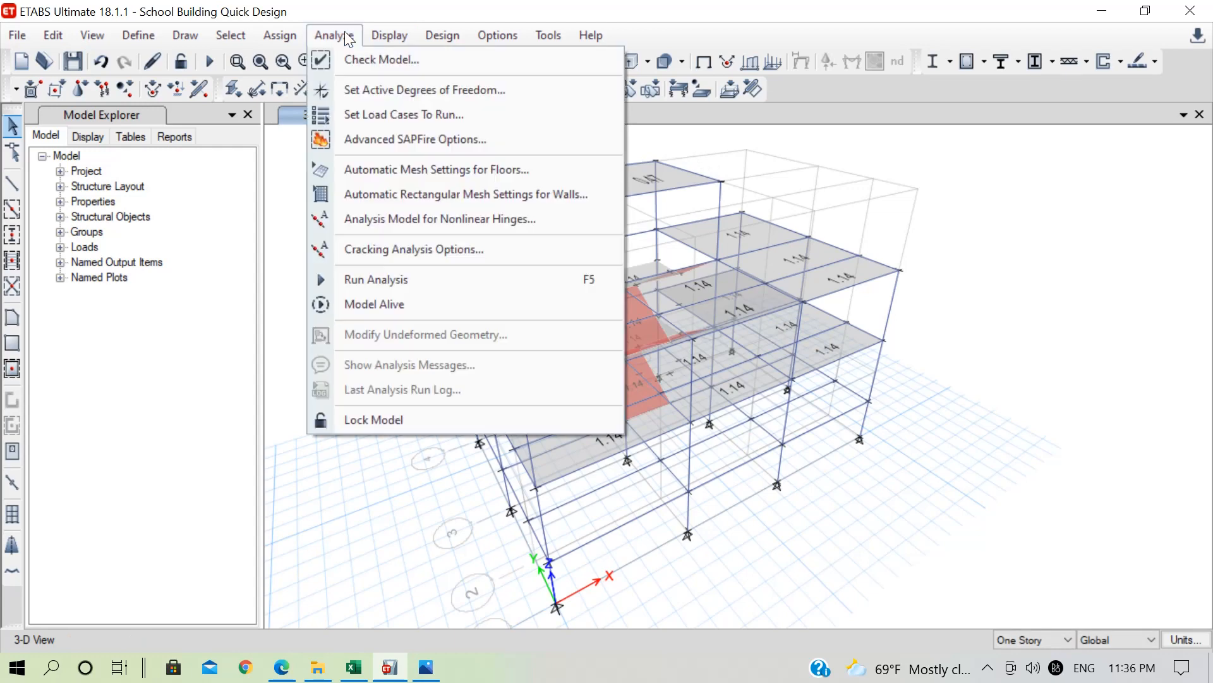
left_click(395, 285)
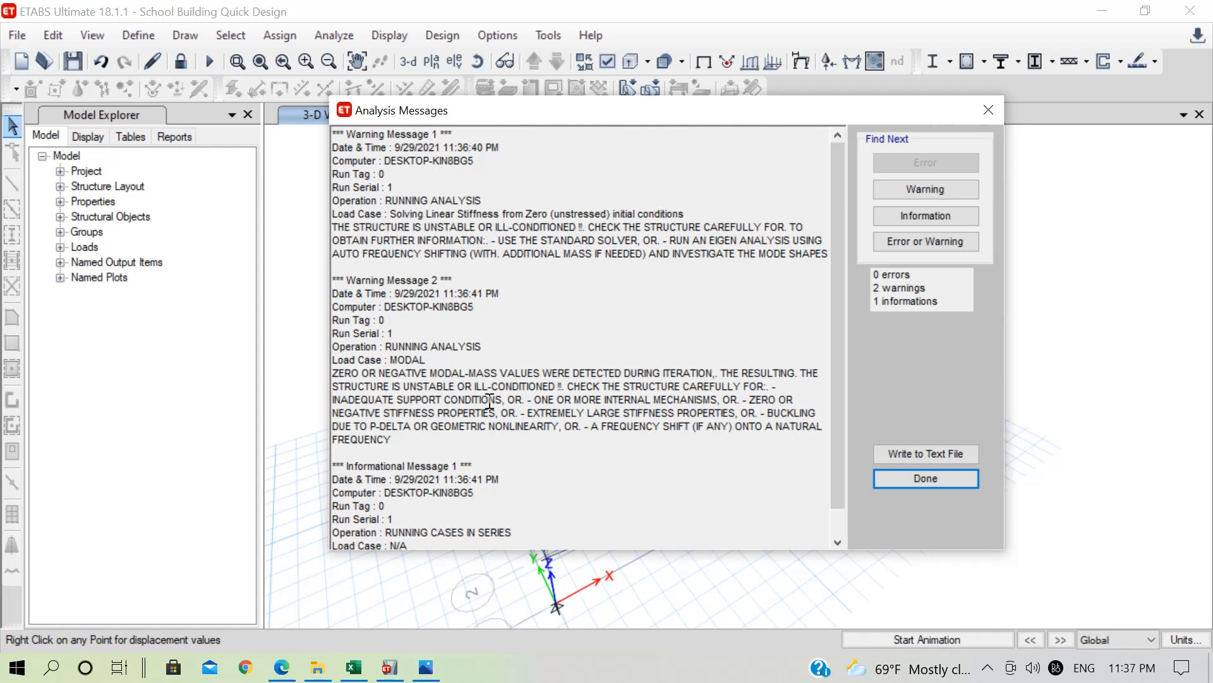
left_click(993, 105)
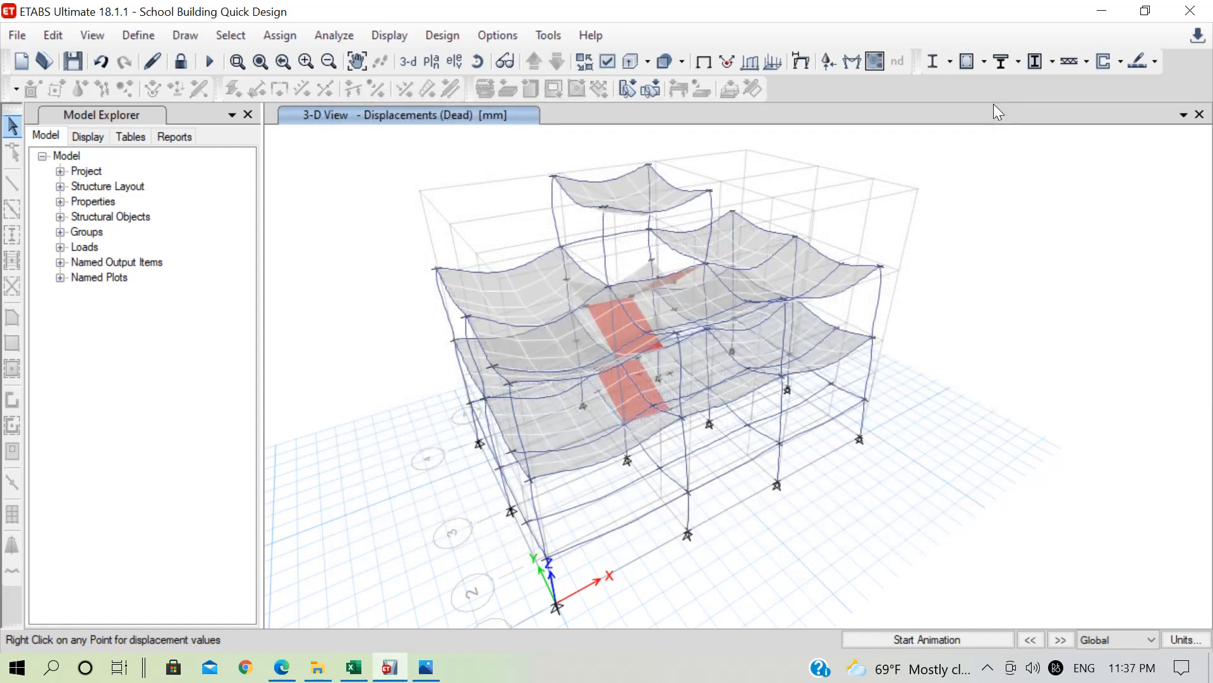
Step: Unlock the model and assign fixed restraints, with all translations and rotations, to every joint on the Base plan
left_click(180, 61)
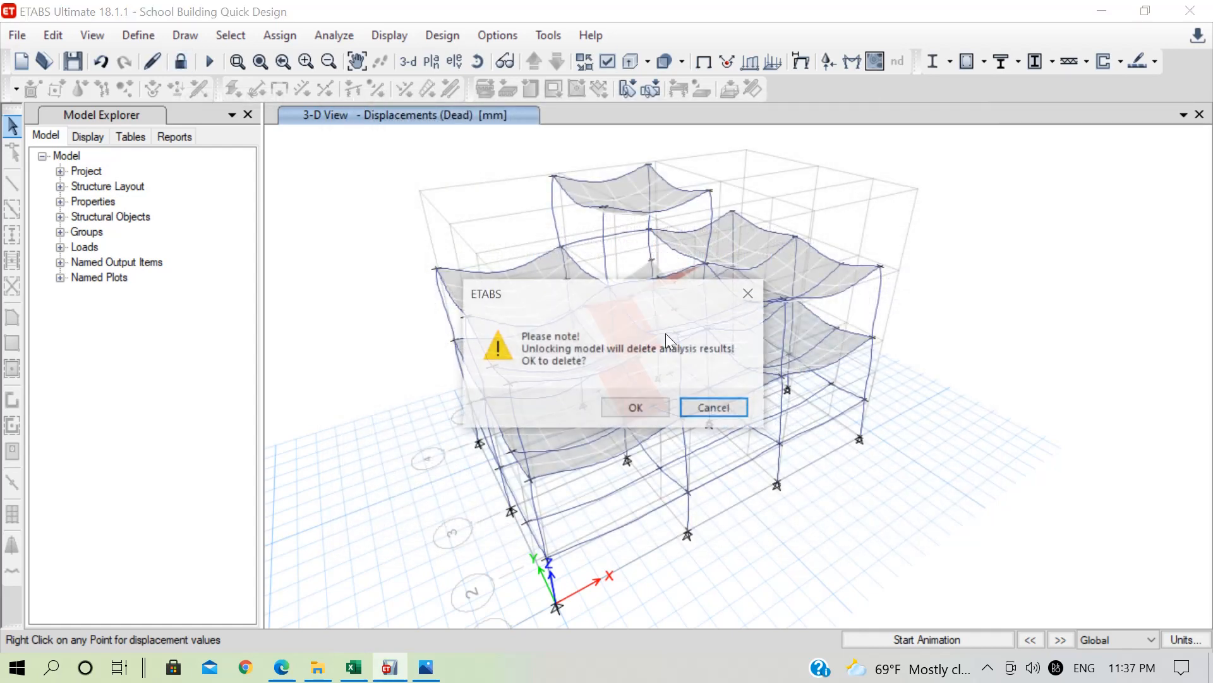
left_click(649, 401)
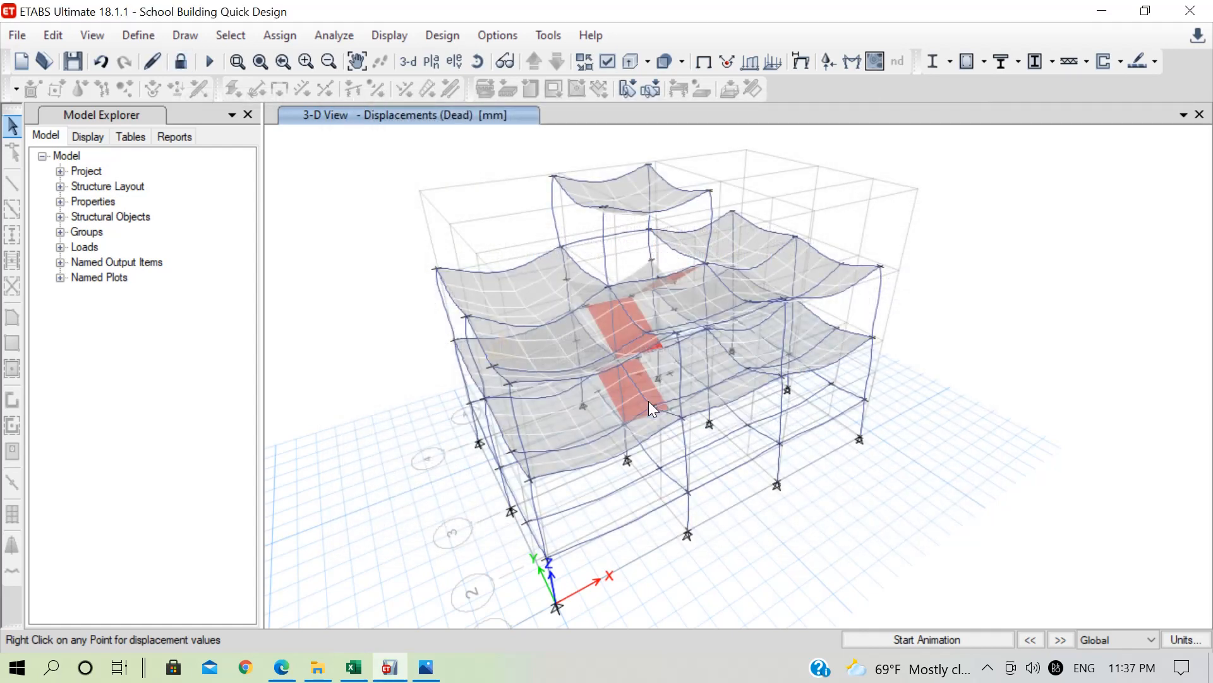
left_click(433, 62)
left_click(494, 330)
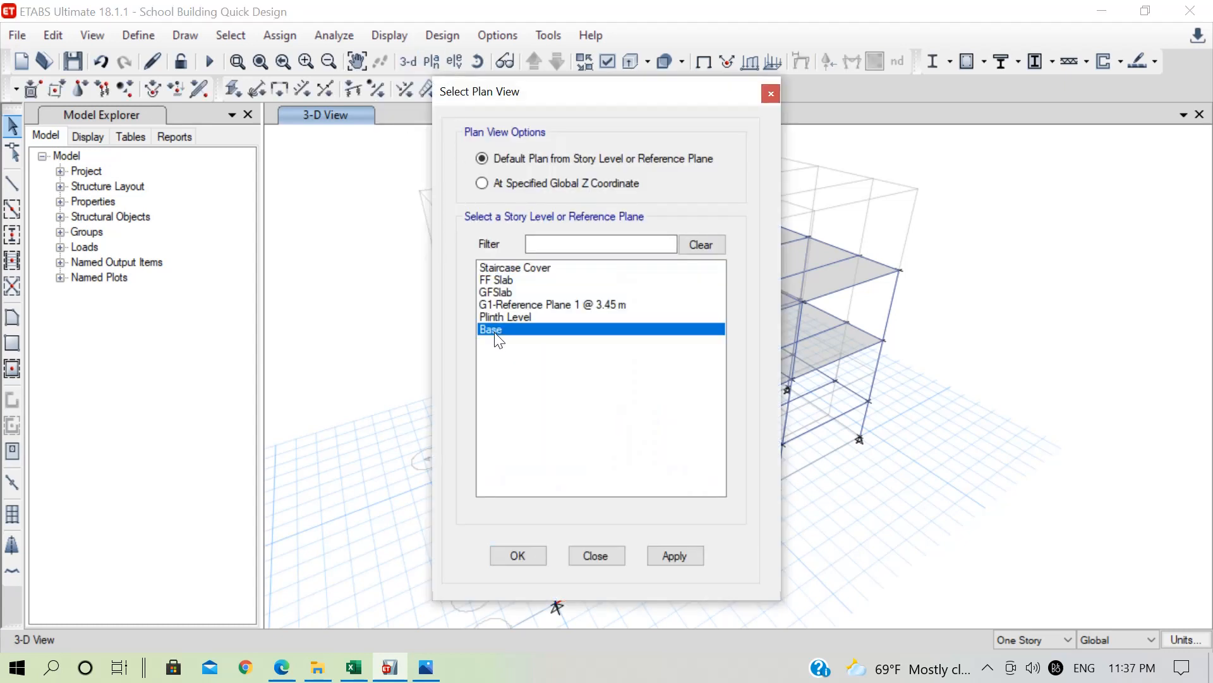
left_click(532, 551)
left_click_drag(468, 212, 1087, 611)
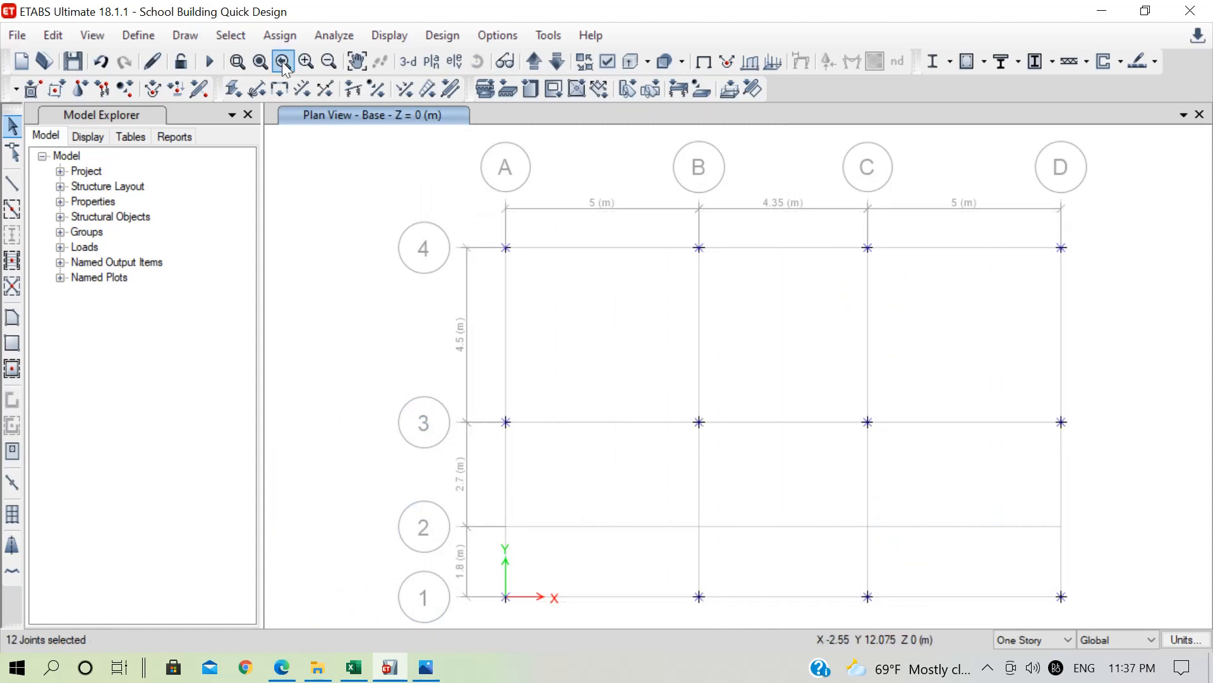
left_click(301, 37)
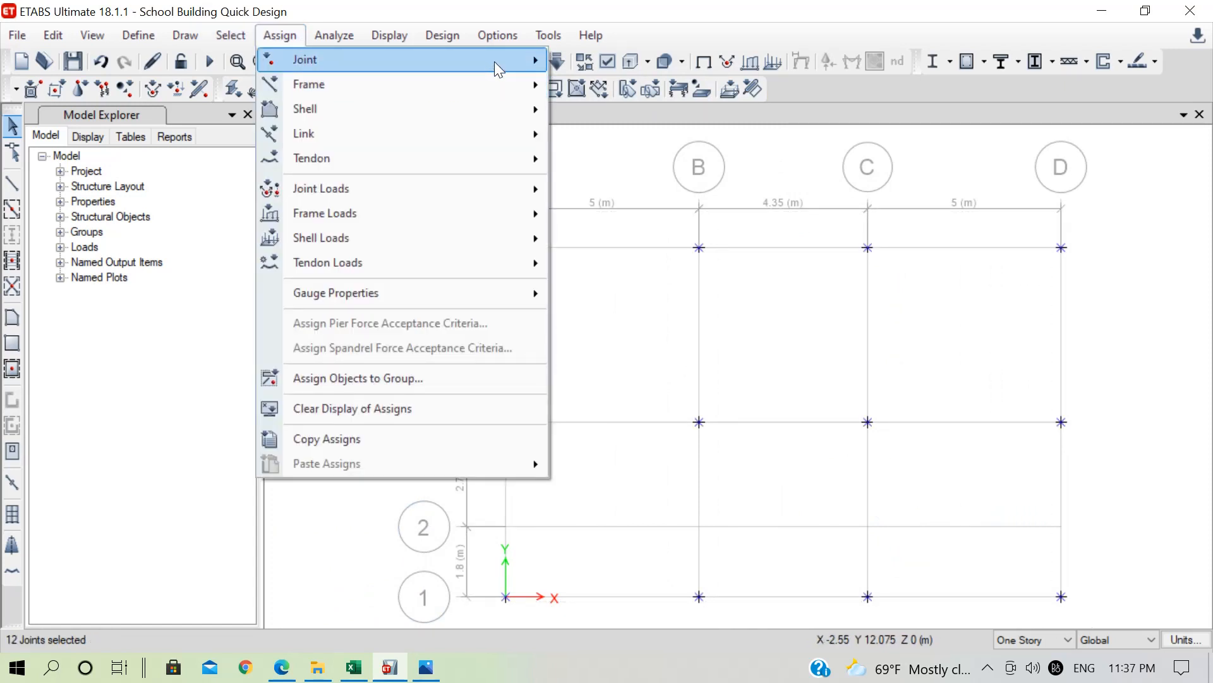
mouse_move(495, 62)
left_click(611, 62)
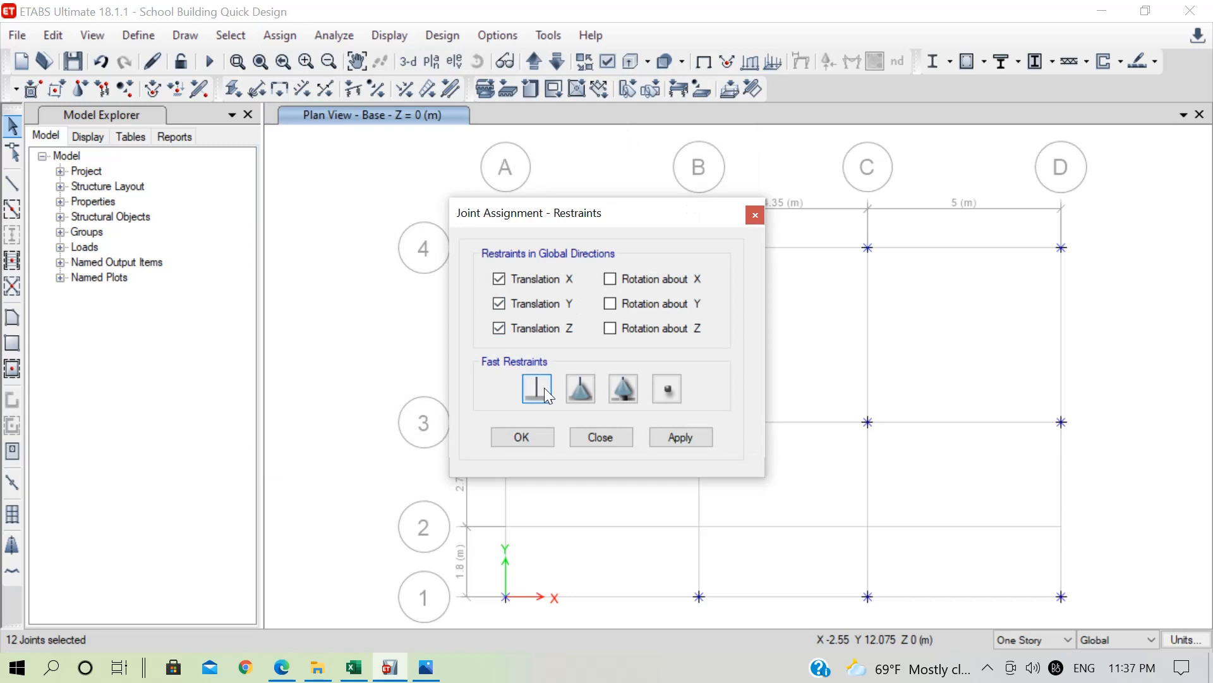
left_click(544, 388)
left_click(536, 432)
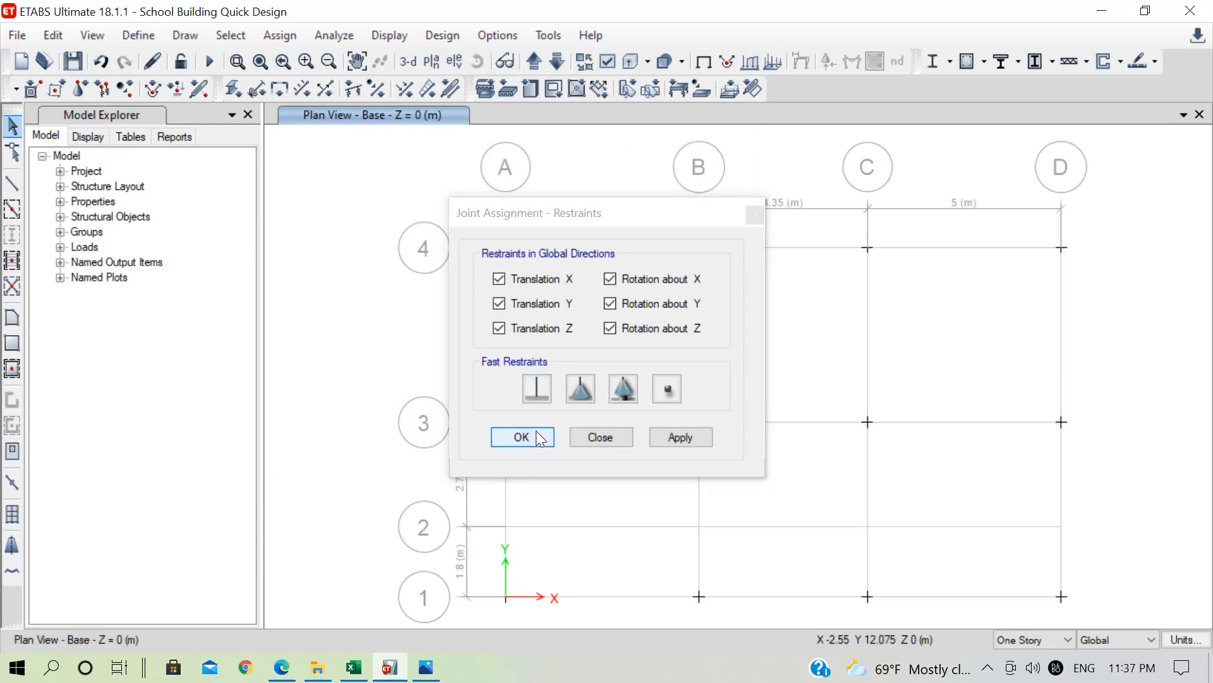
Step: Run the analysis again from the 3-D view and examine the building's deformed shape under the Dead case
left_click(408, 63)
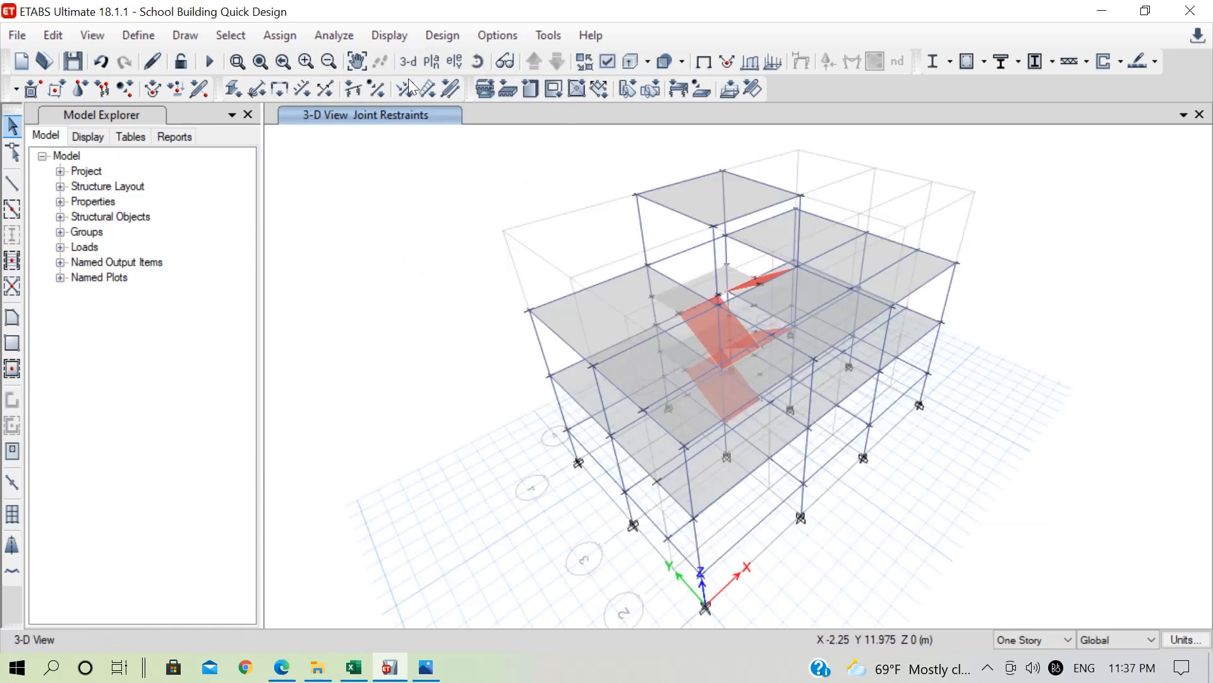
left_click(214, 61)
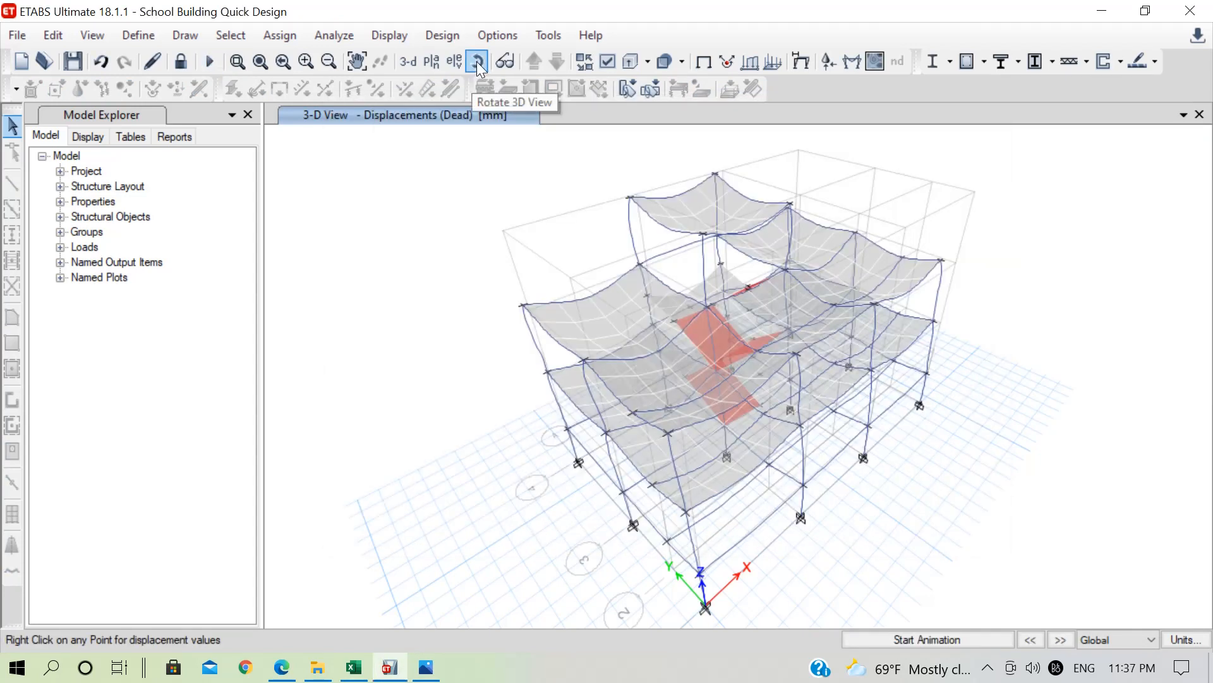
left_click(472, 64)
left_click_drag(736, 400, 791, 427)
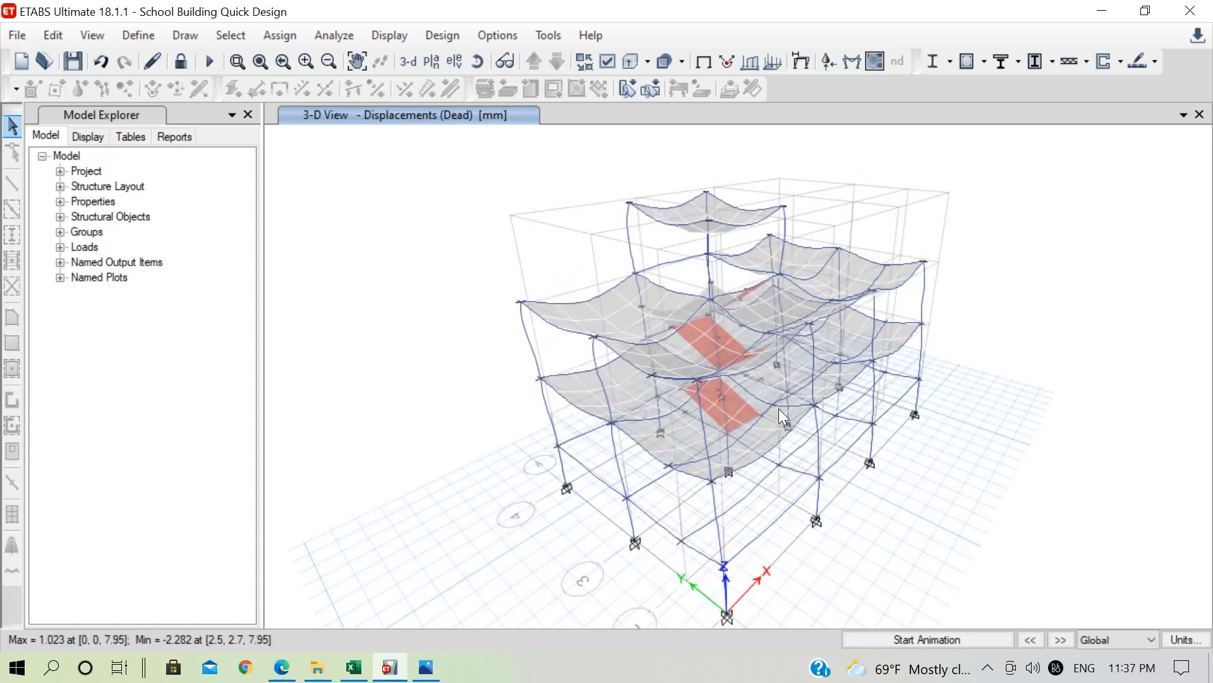
right_click(787, 290)
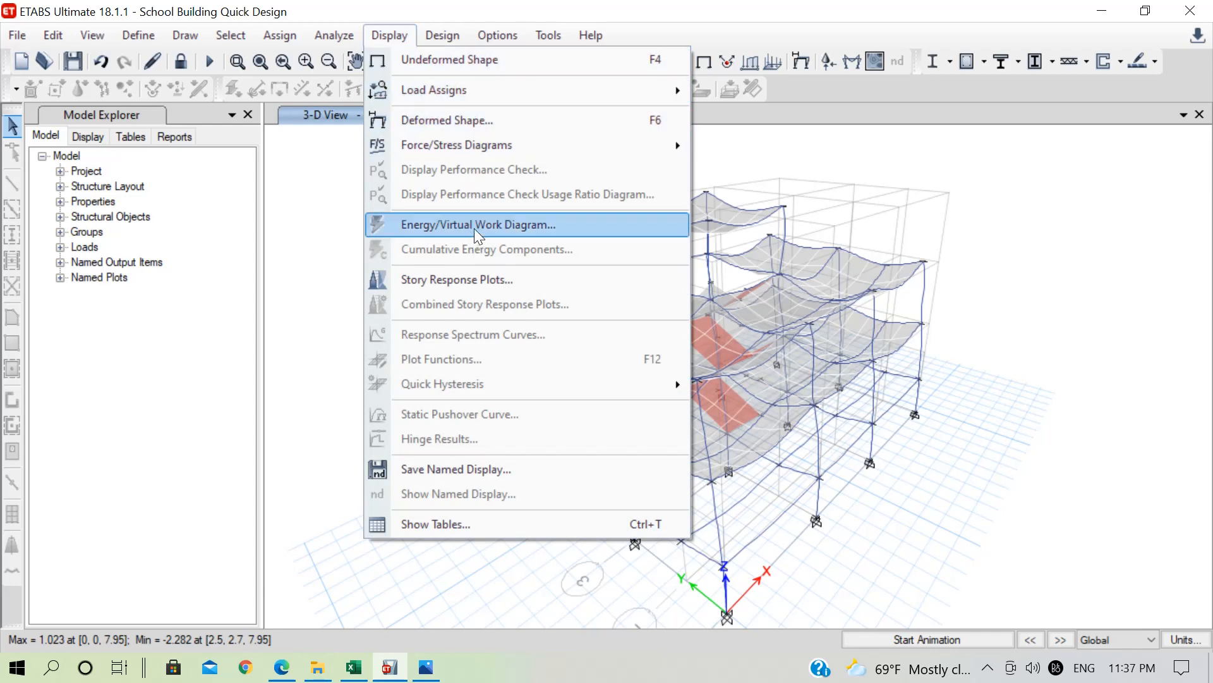
Step: Display the building's deformed shape for the Live load case with automatic scaling
left_click(476, 121)
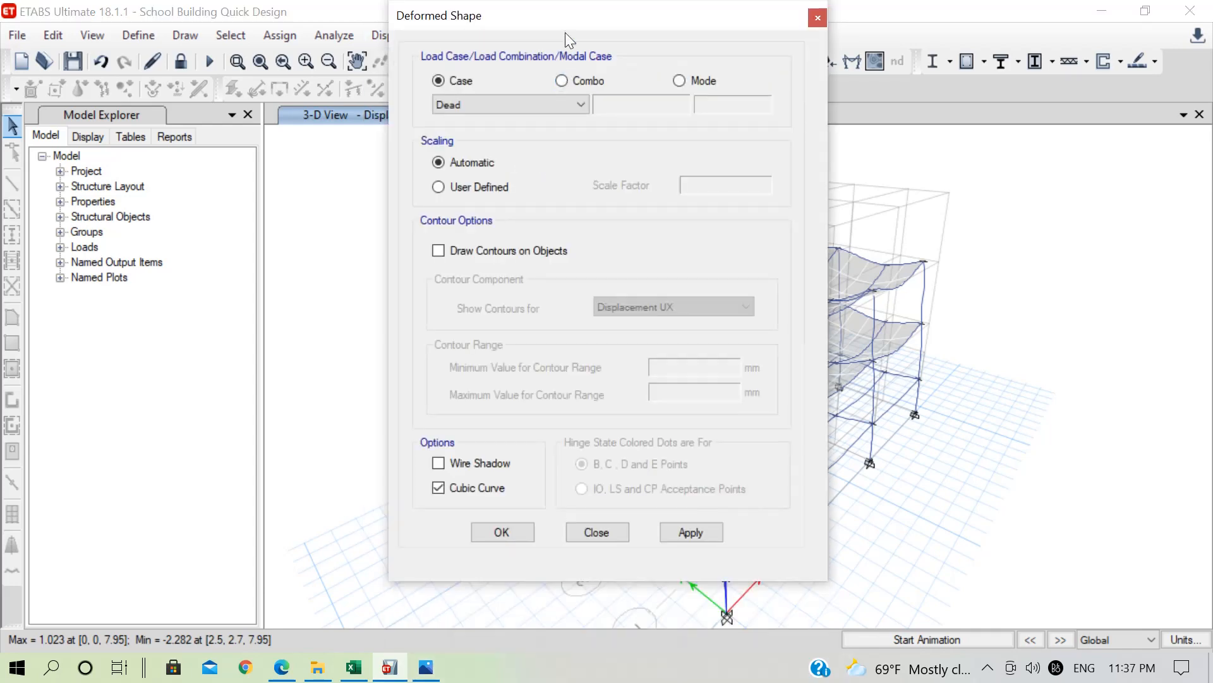
left_click_drag(565, 33, 188, 48)
left_click(177, 116)
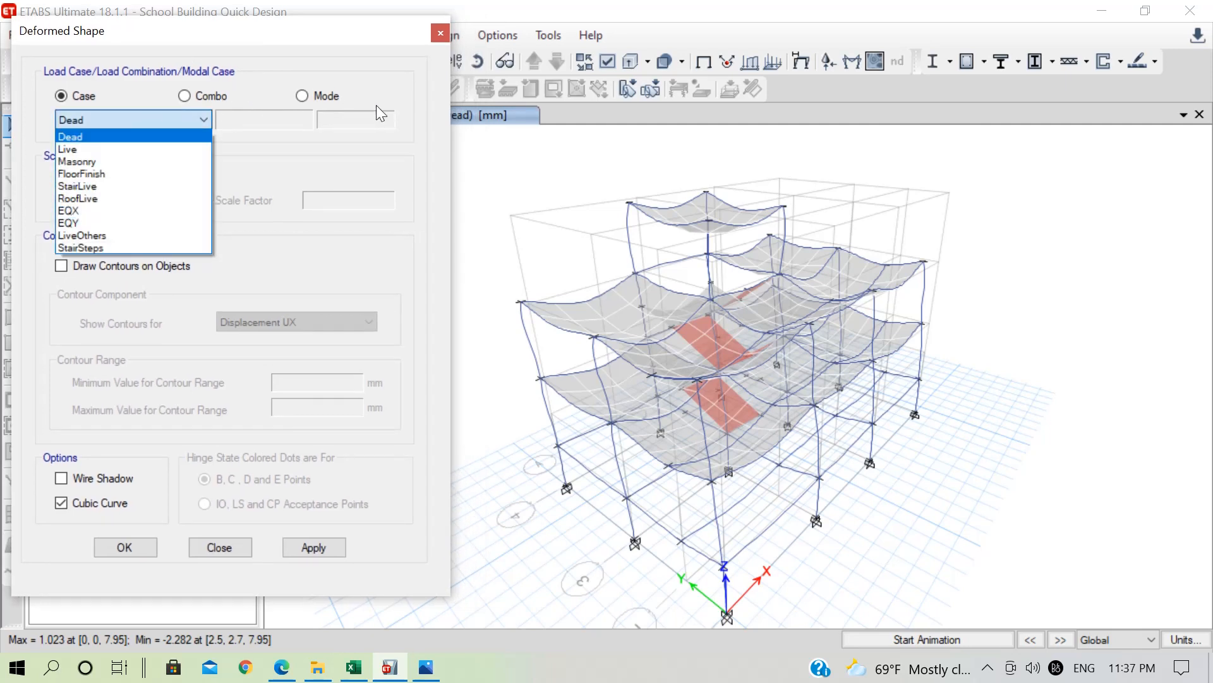
left_click(95, 150)
left_click(320, 544)
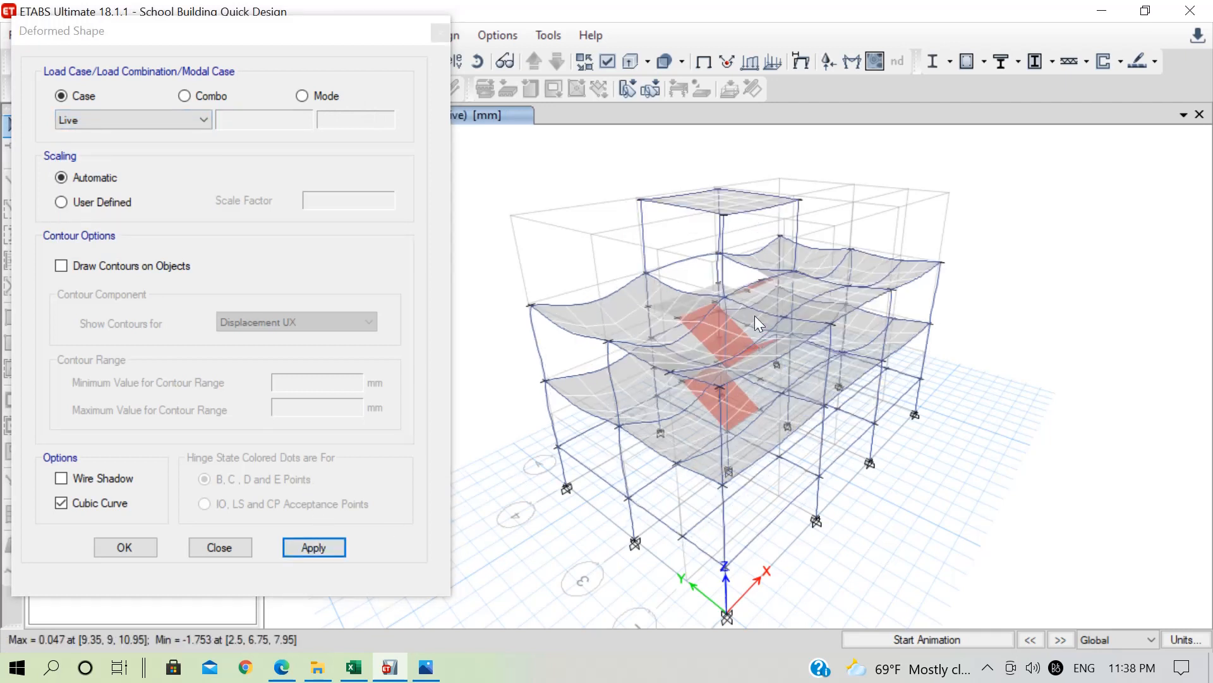
mouse_move(733, 288)
Step: Display the deformed shape for EQY and EQX in turn, each at step number 1, and close the deformed shape settings
left_click(149, 115)
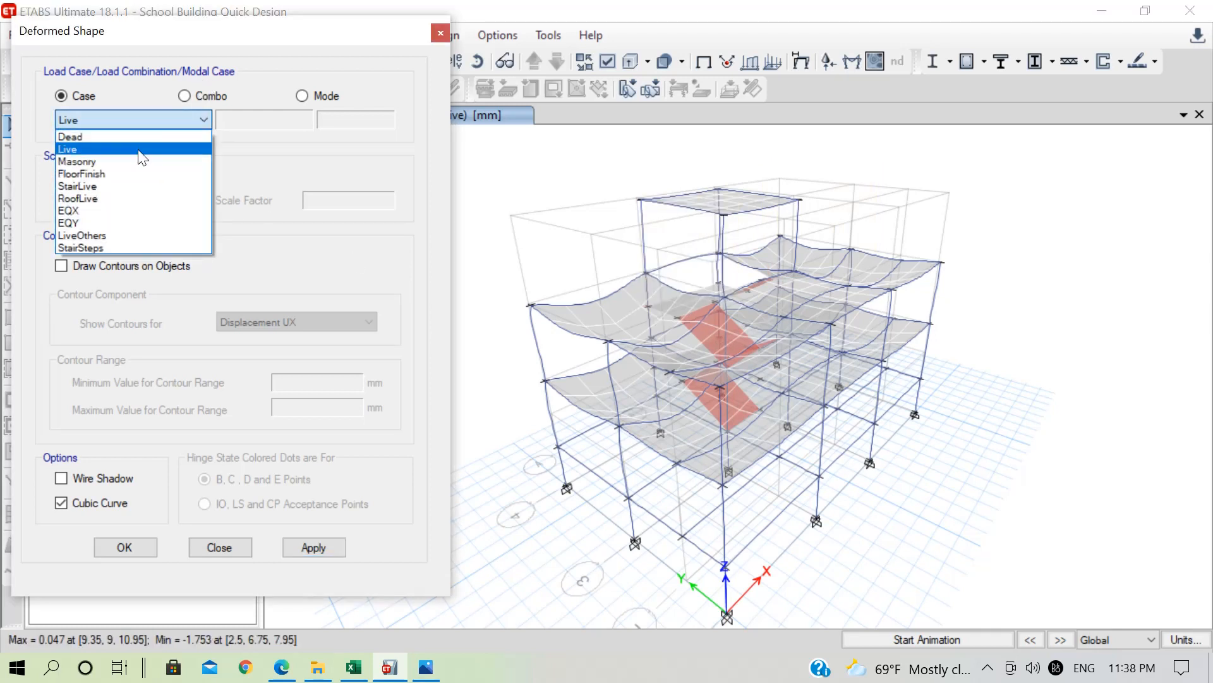
left_click(97, 217)
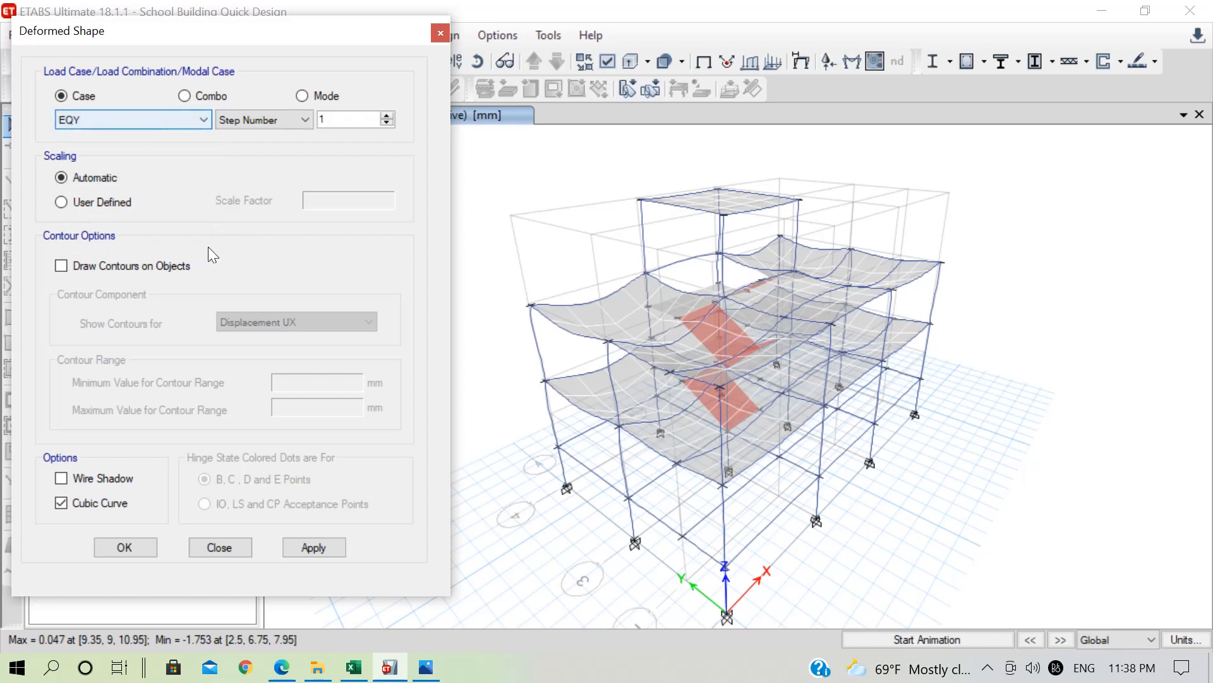
left_click(312, 546)
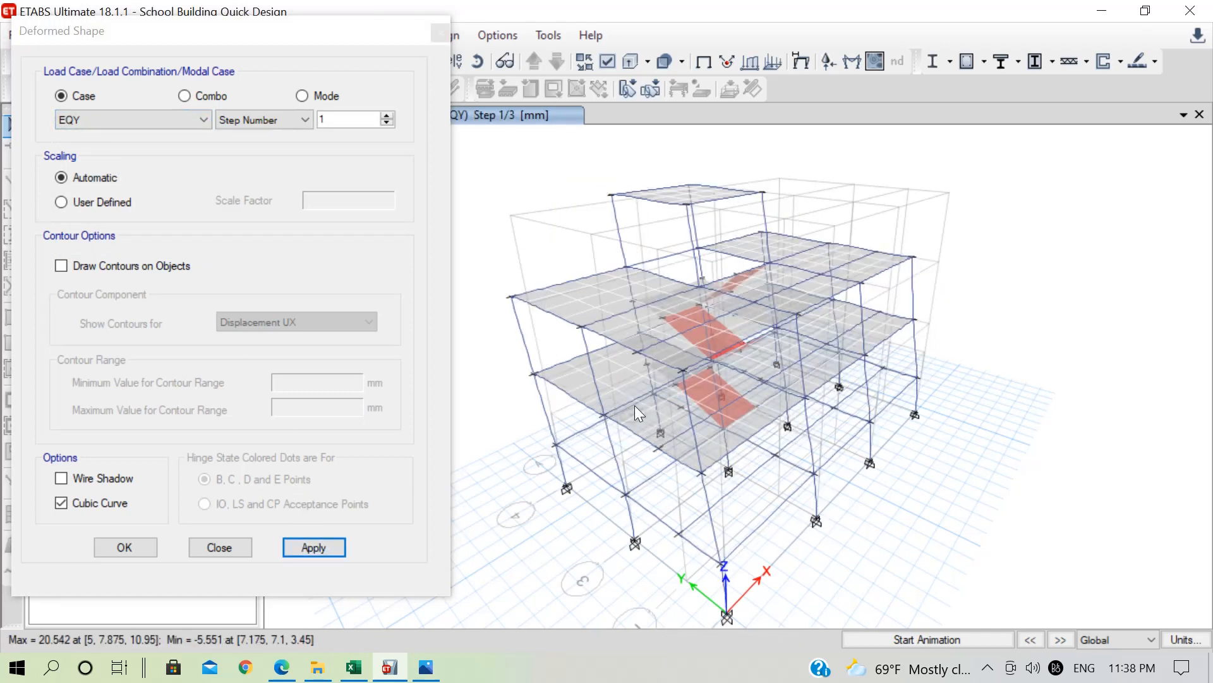
left_click(123, 113)
left_click(94, 209)
left_click(313, 547)
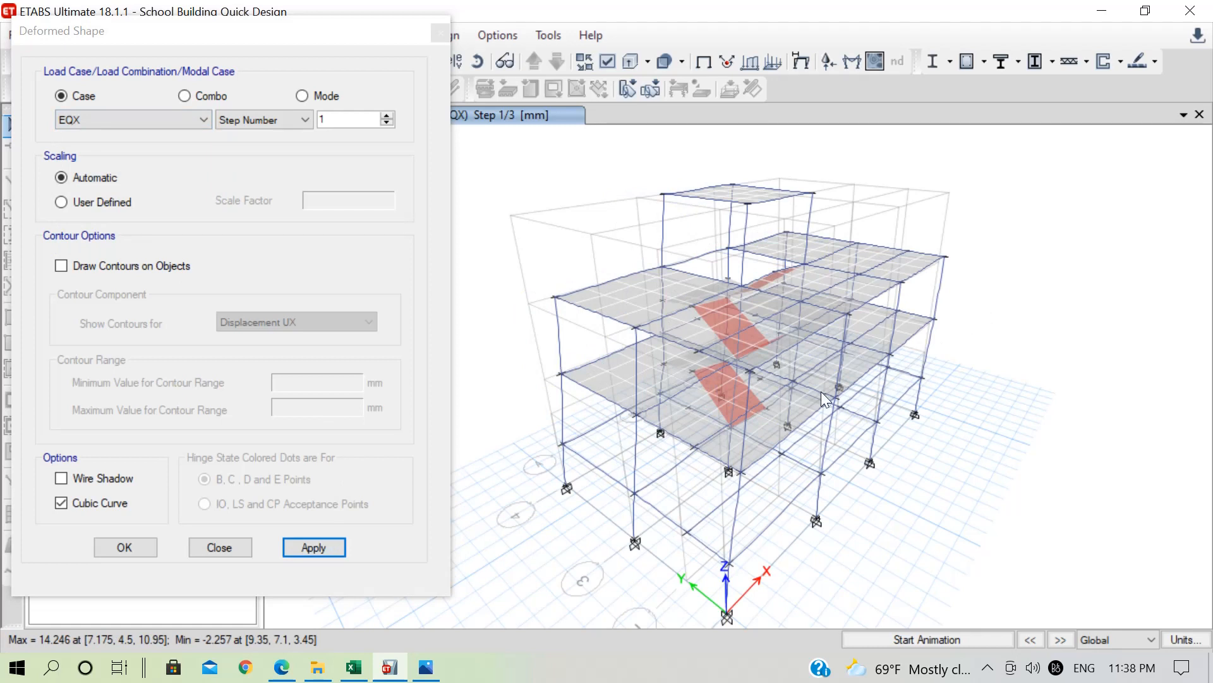
left_click(436, 34)
left_click(436, 34)
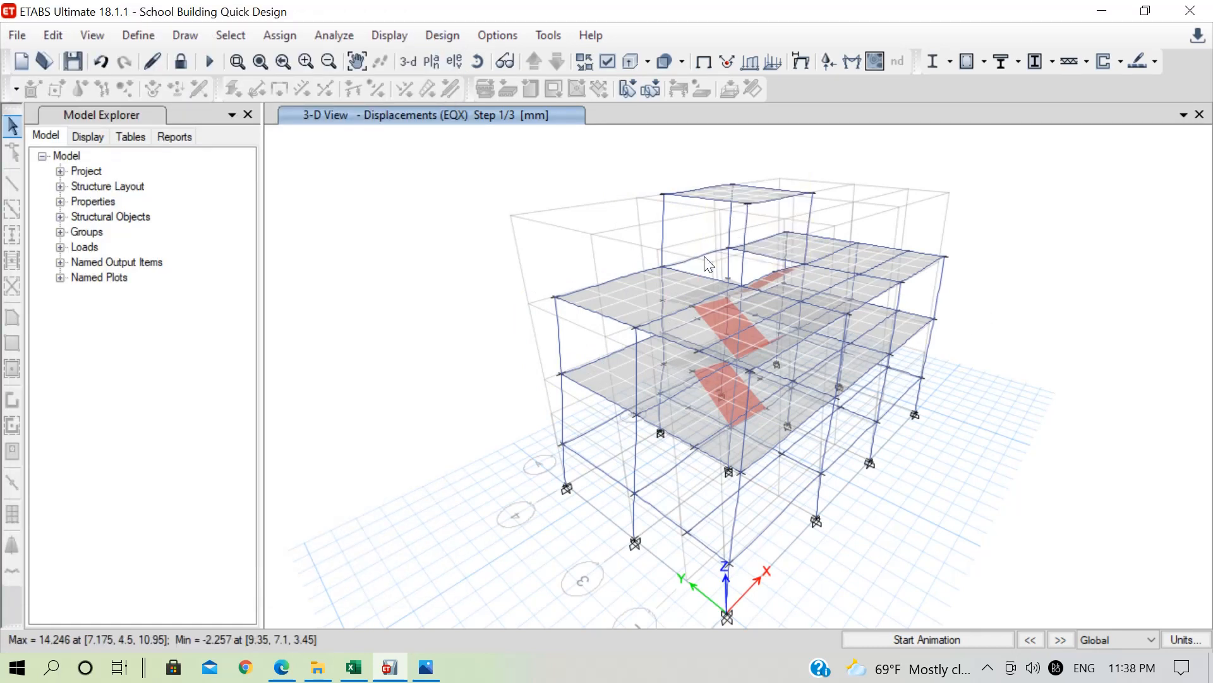
Step: Show the EQX displacements on the elevation view along grid line 1
left_click(452, 60)
left_click(460, 275)
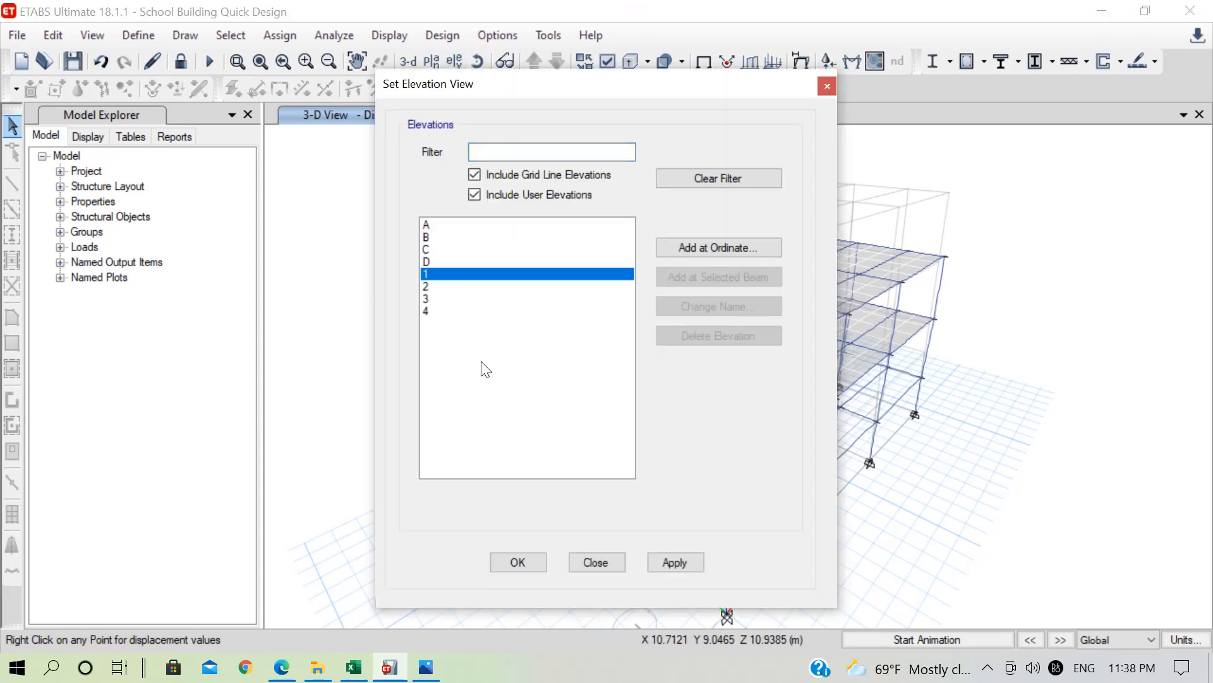
left_click(518, 562)
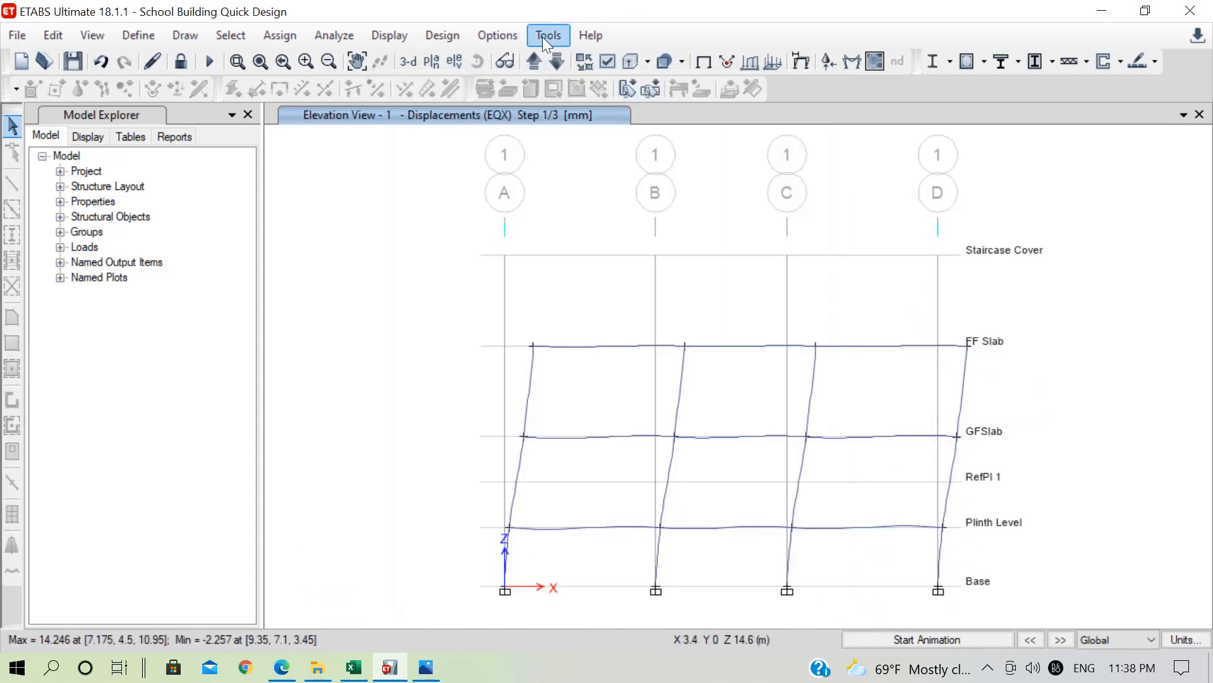
Step: Display the frame Moment 3-3 diagram and the Shear 2-2 diagram in turn for the Live case on elevation 1
left_click(405, 32)
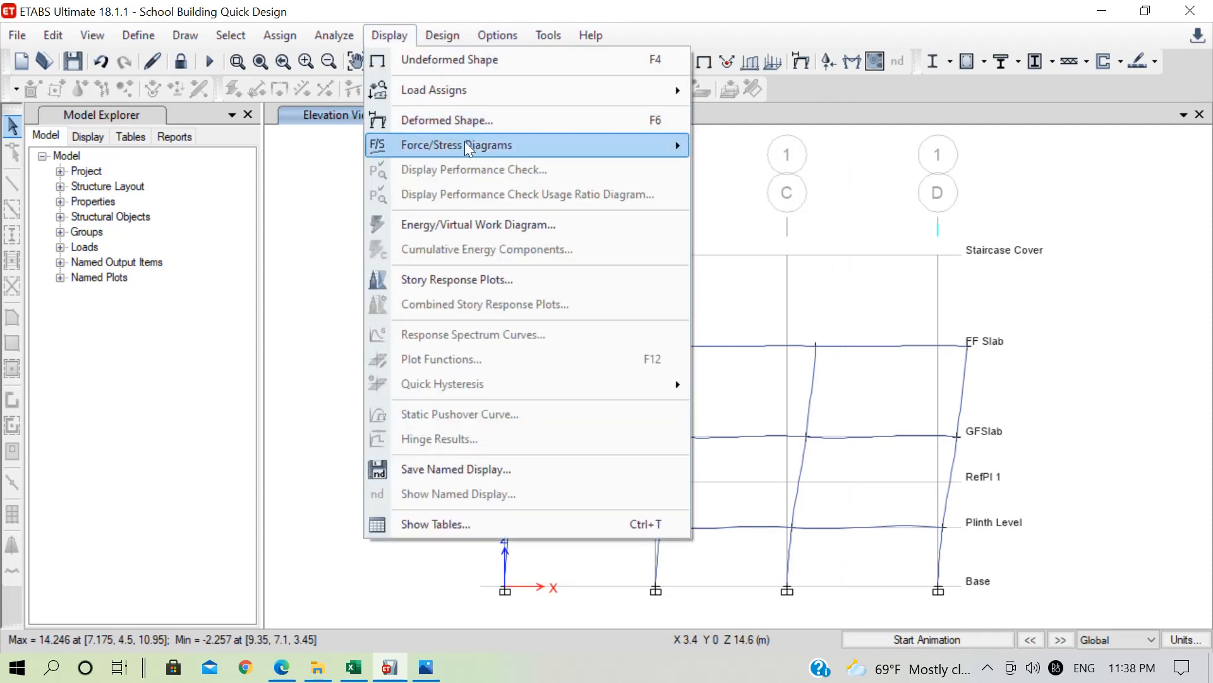
mouse_move(465, 145)
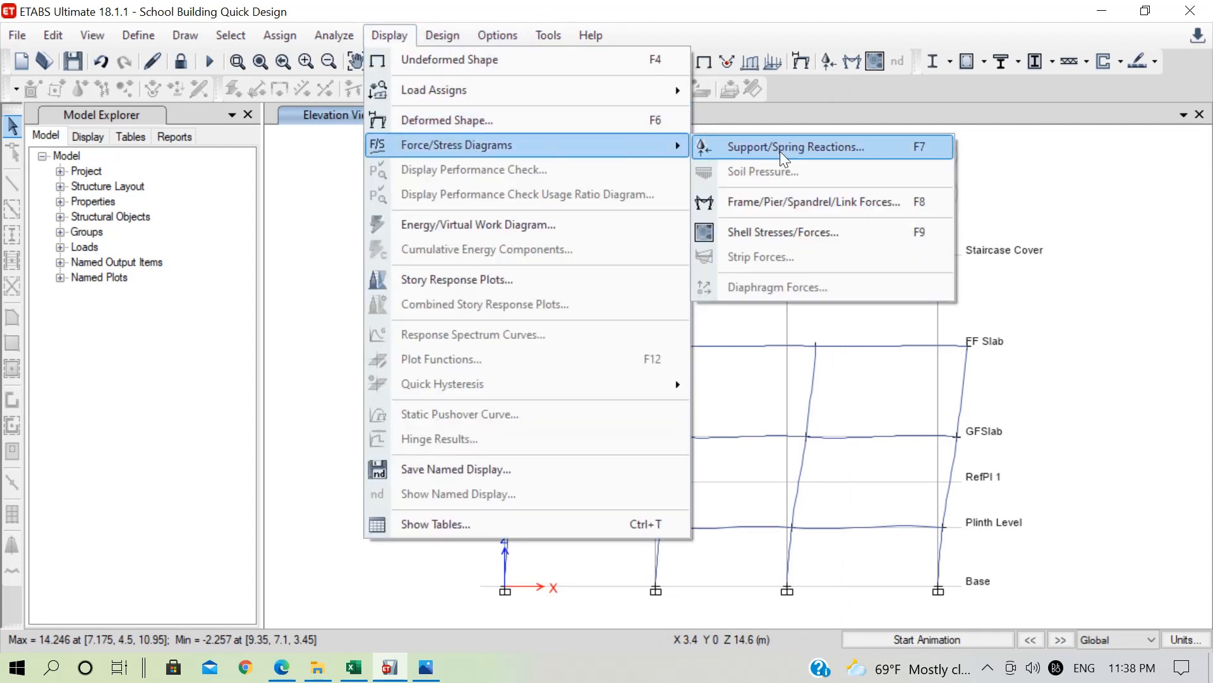
left_click(816, 203)
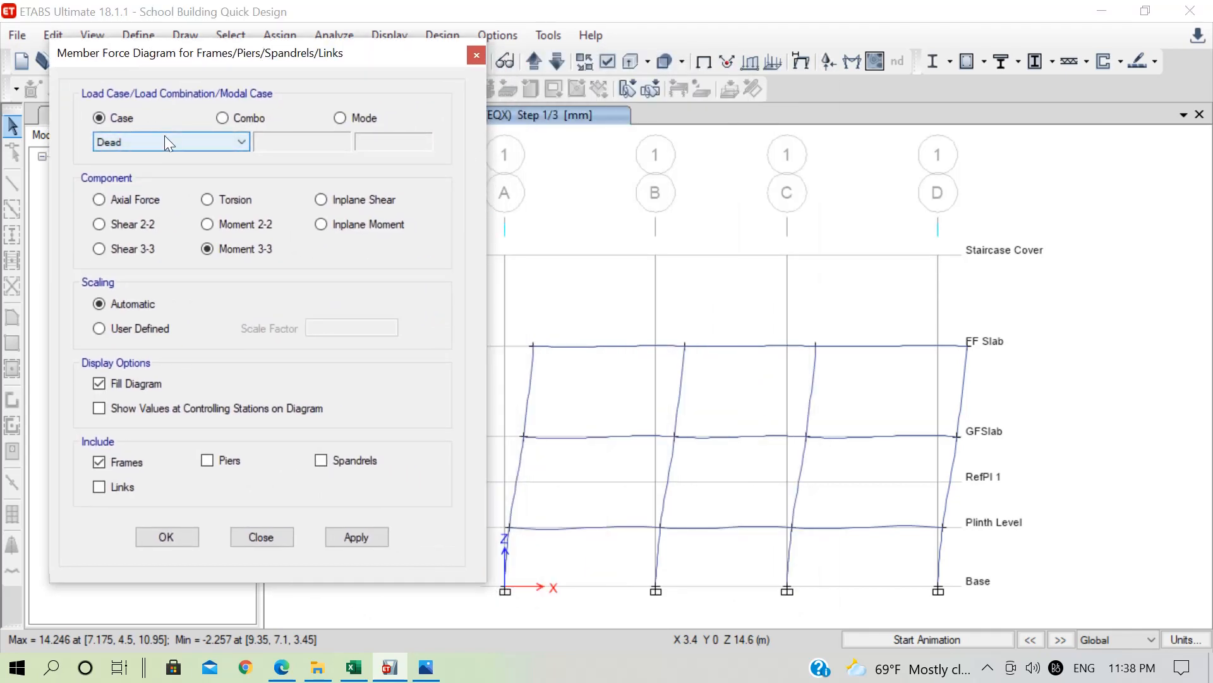
left_click(181, 139)
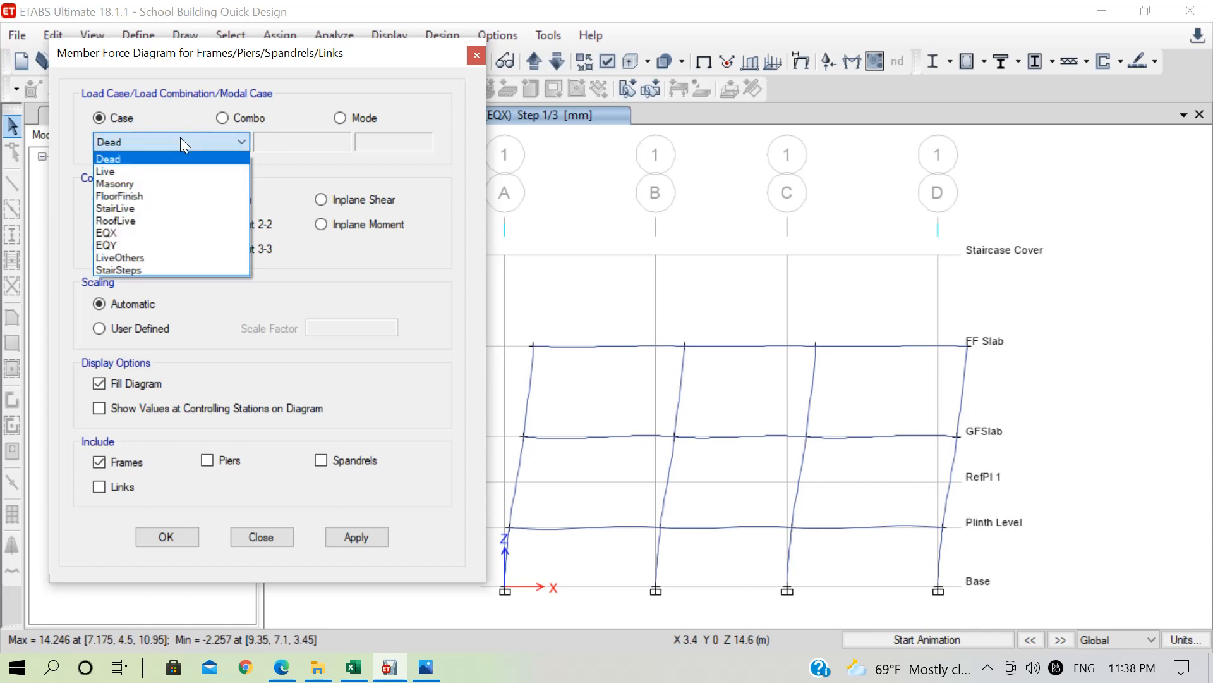
left_click(146, 169)
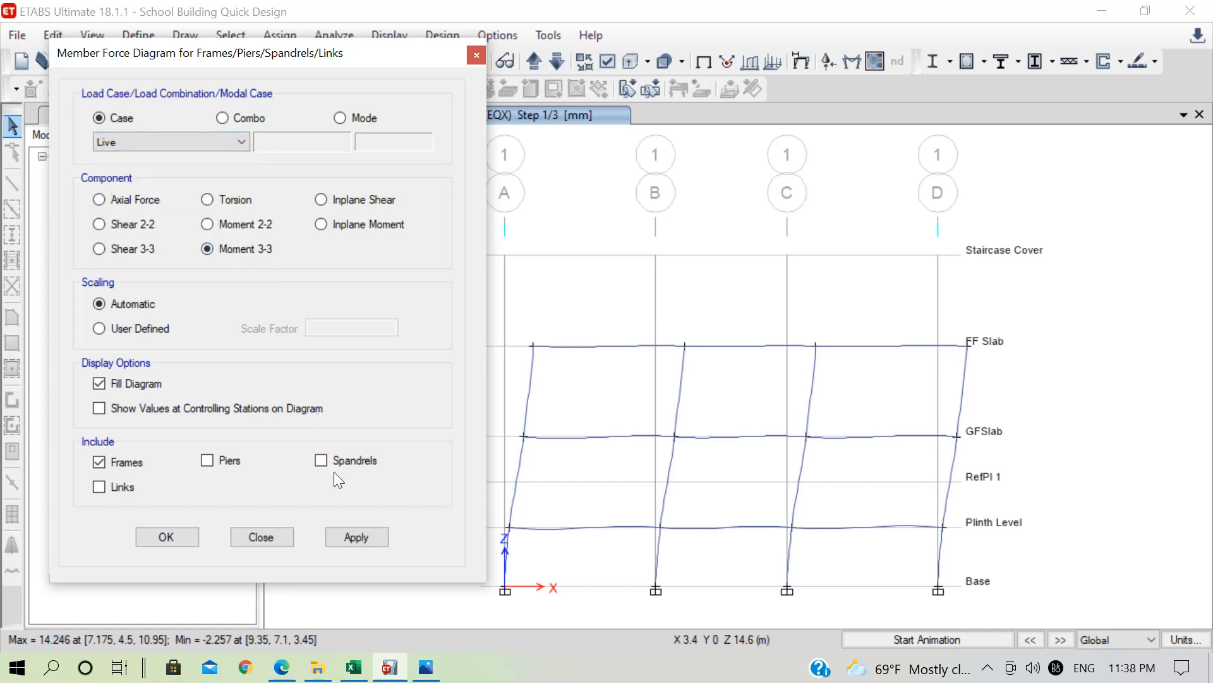
left_click(354, 537)
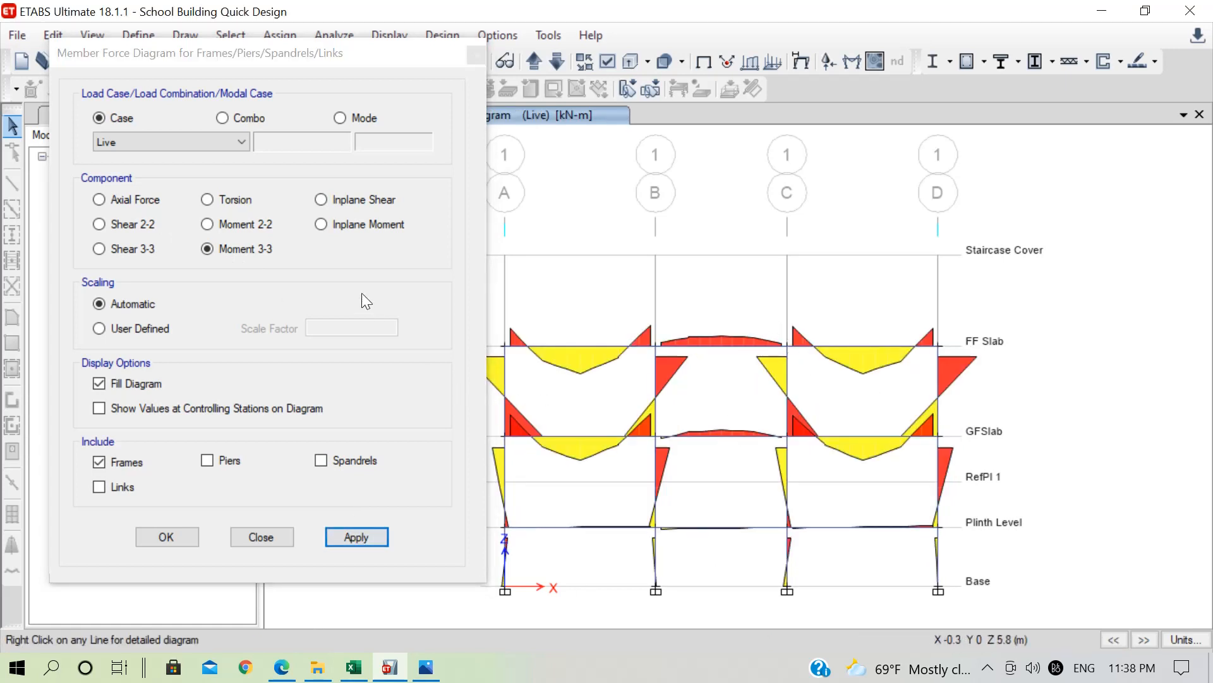
left_click(117, 225)
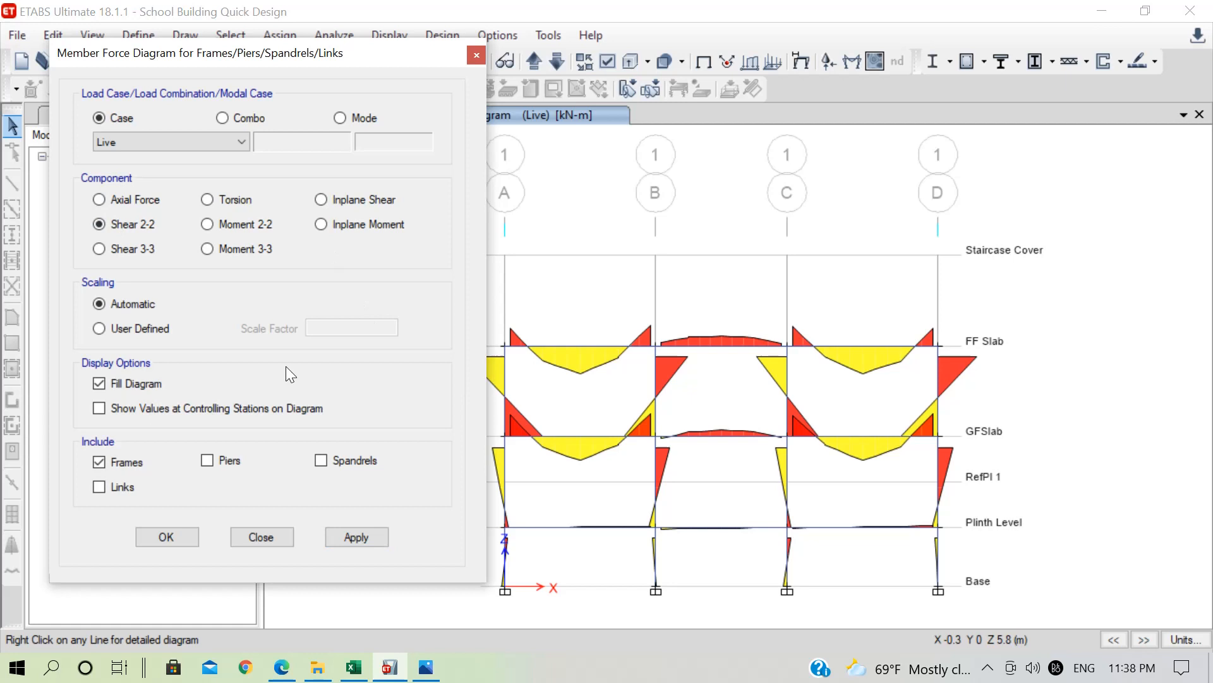
left_click(380, 533)
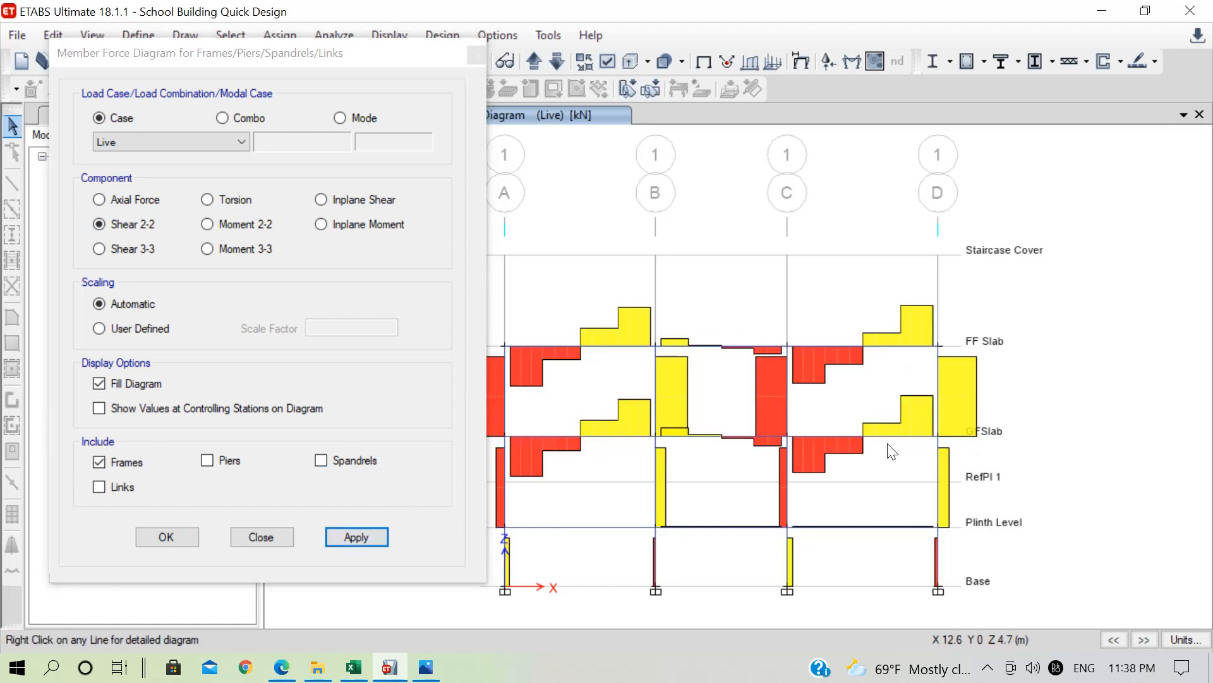
Step: Display the frame Moment 3-3 diagram for EQX at step number 1 and close the diagram settings
left_click(231, 143)
left_click(122, 234)
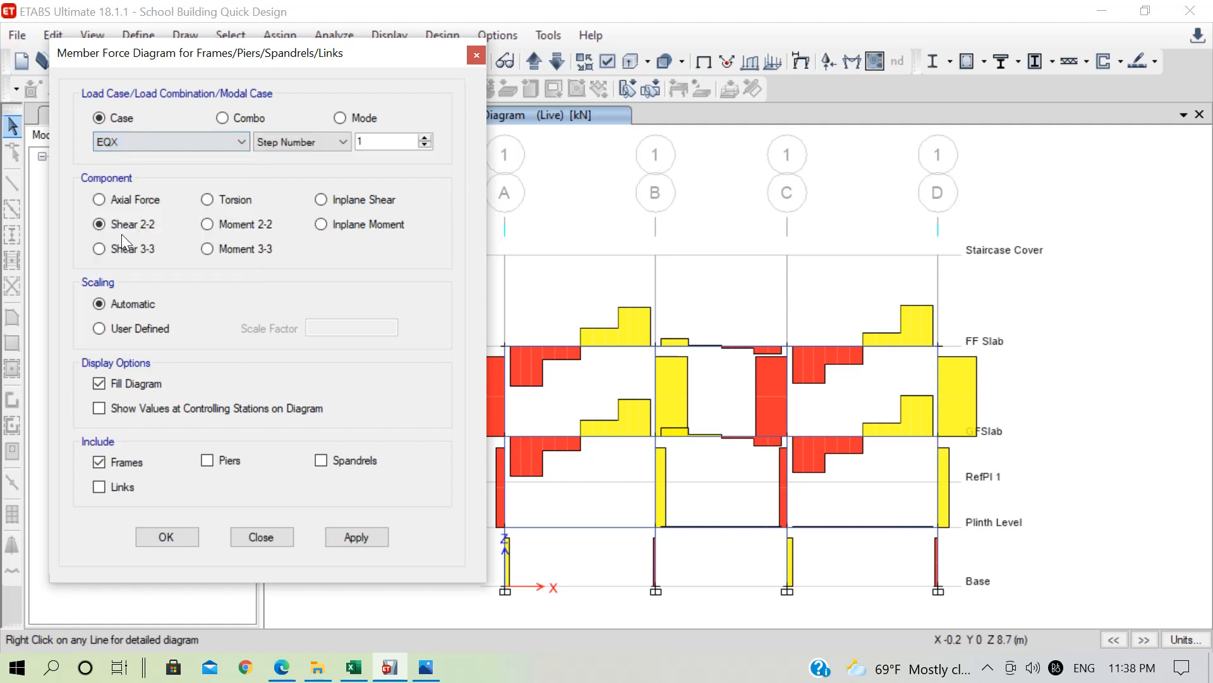
left_click(225, 247)
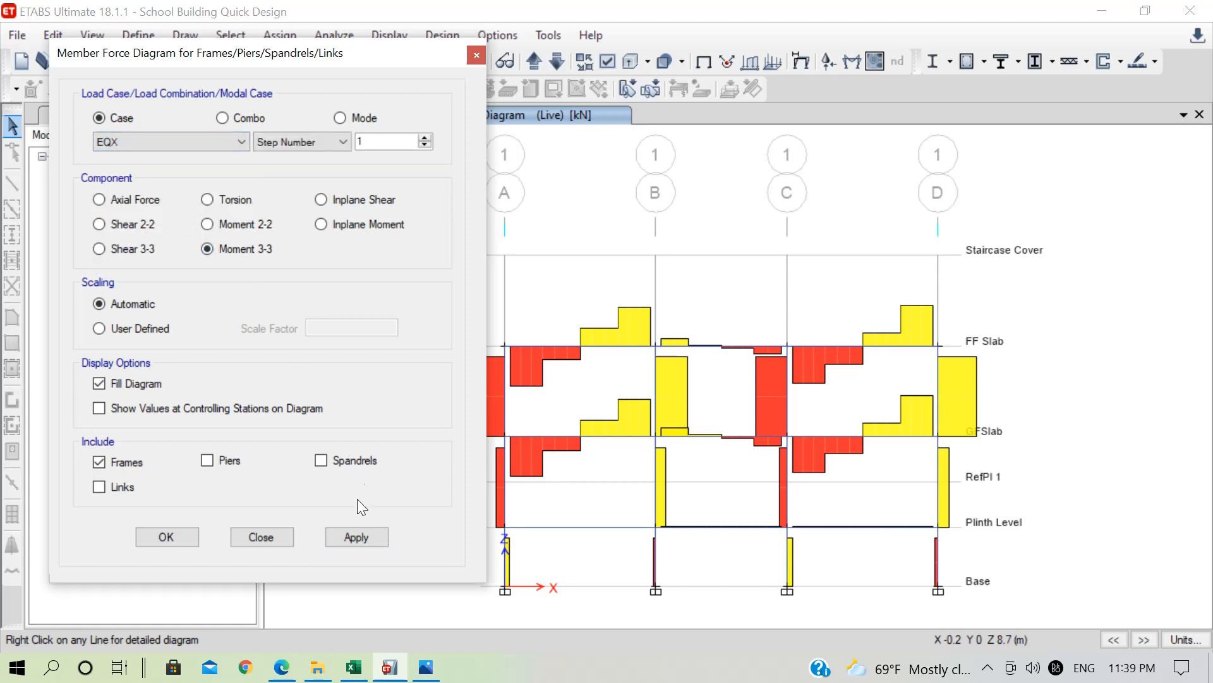
left_click(358, 537)
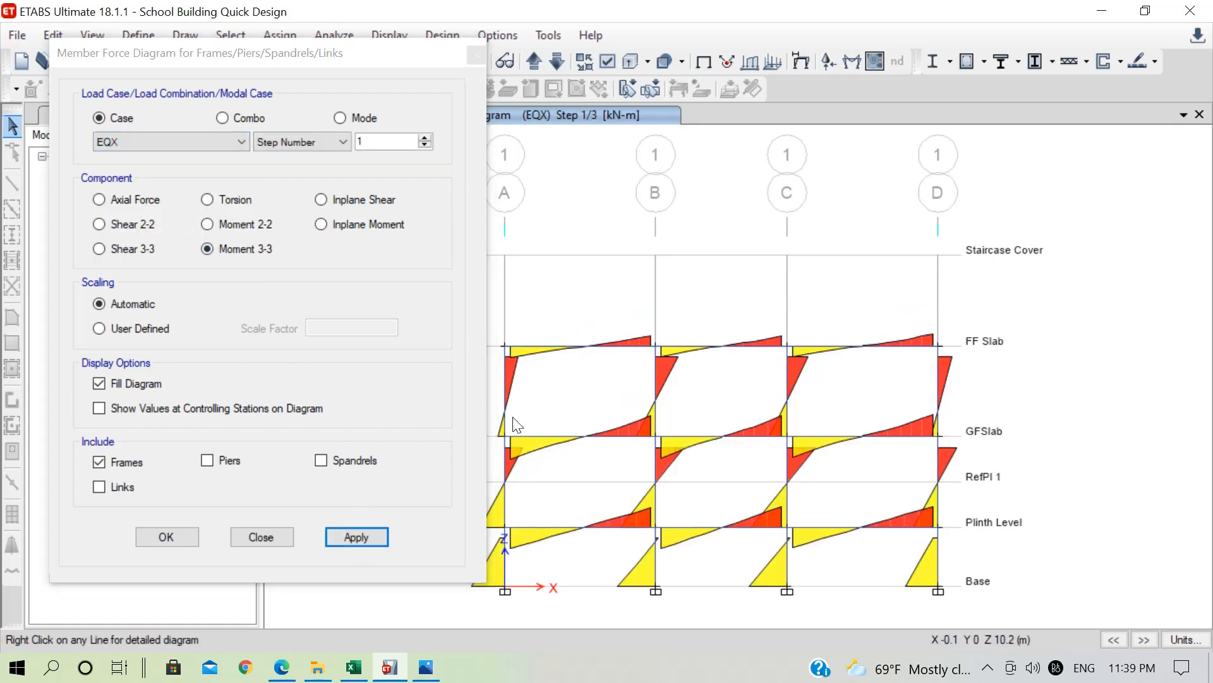
left_click(477, 56)
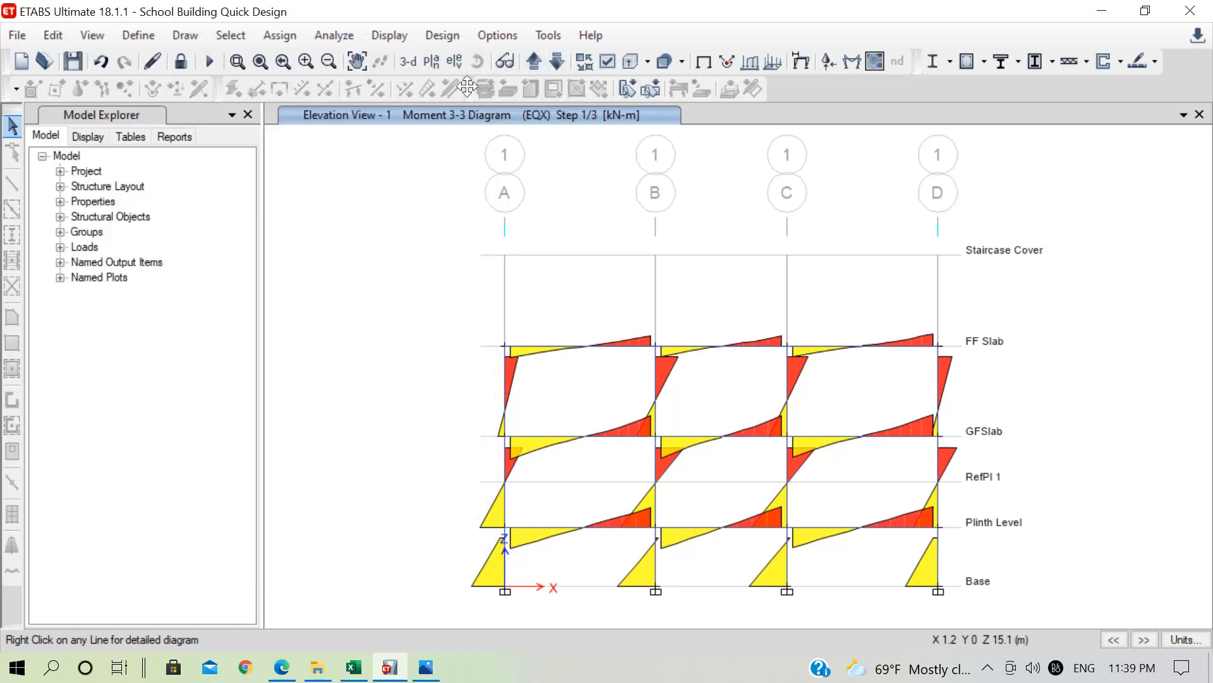
Step: Return to the 3-D view and run the concrete frame design check on the building
left_click(408, 61)
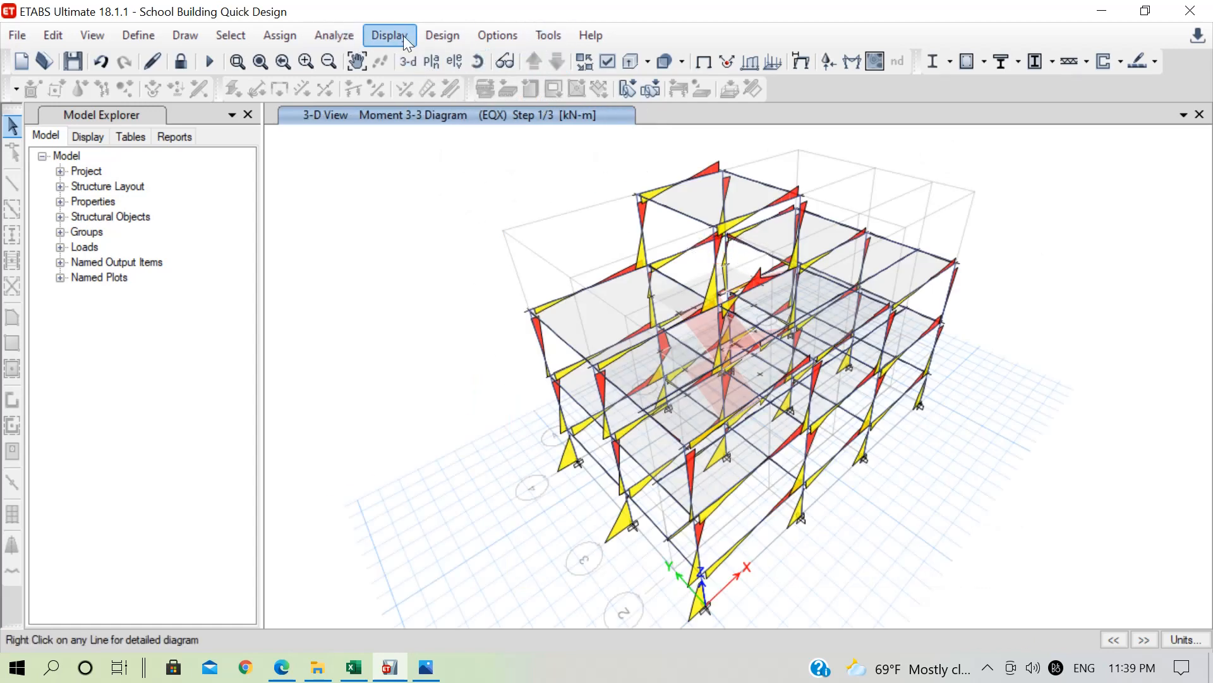
left_click(442, 35)
mouse_move(531, 84)
left_click(798, 207)
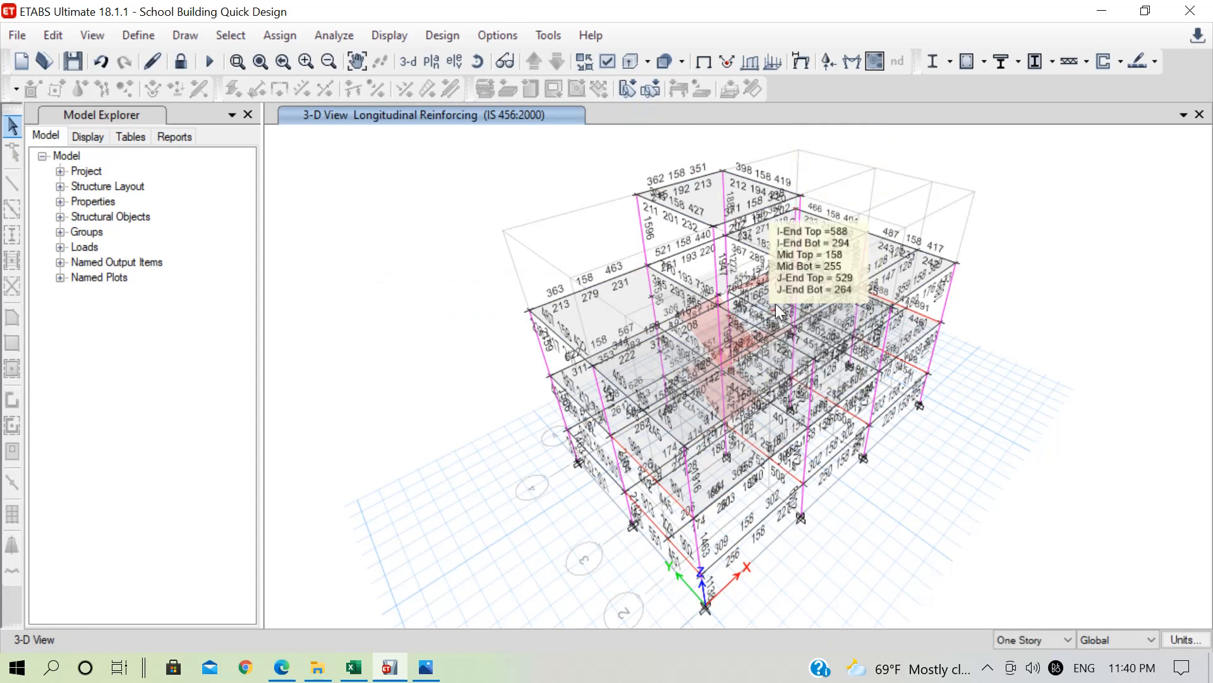
scroll(775, 303, "up", 5)
scroll(776, 303, "down", 6)
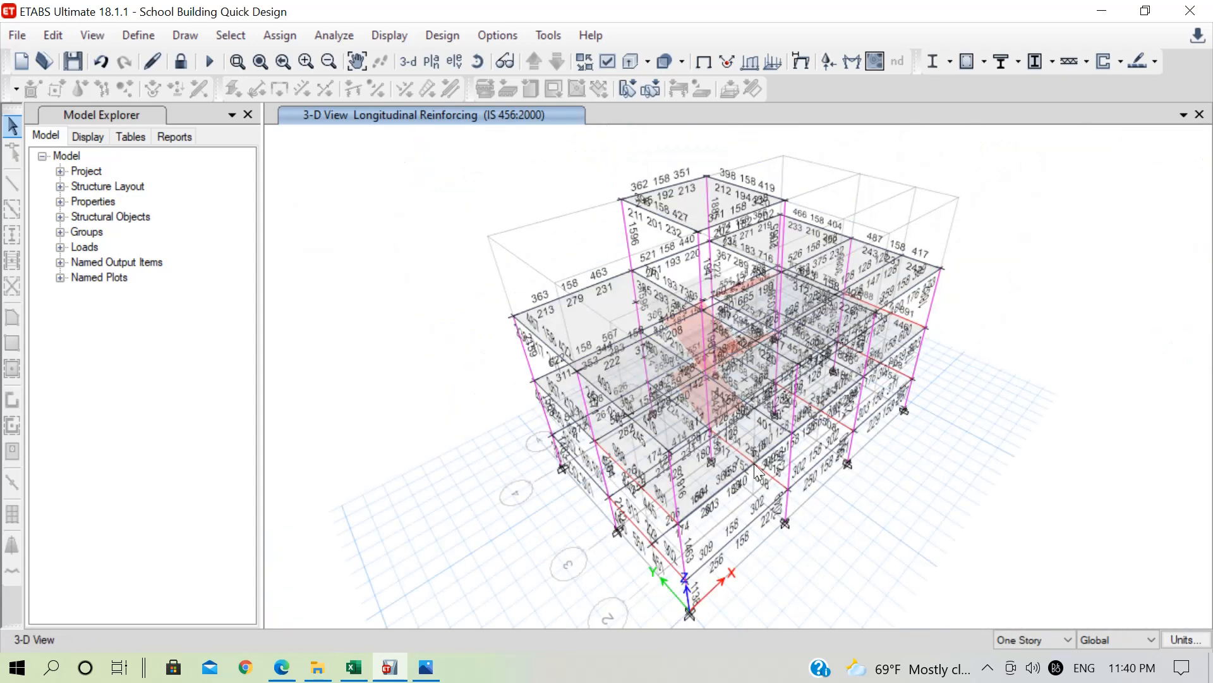
Step: Open elevation A and inspect the concrete design information of the GFSlab beam between grids 1 and 3
left_click(454, 61)
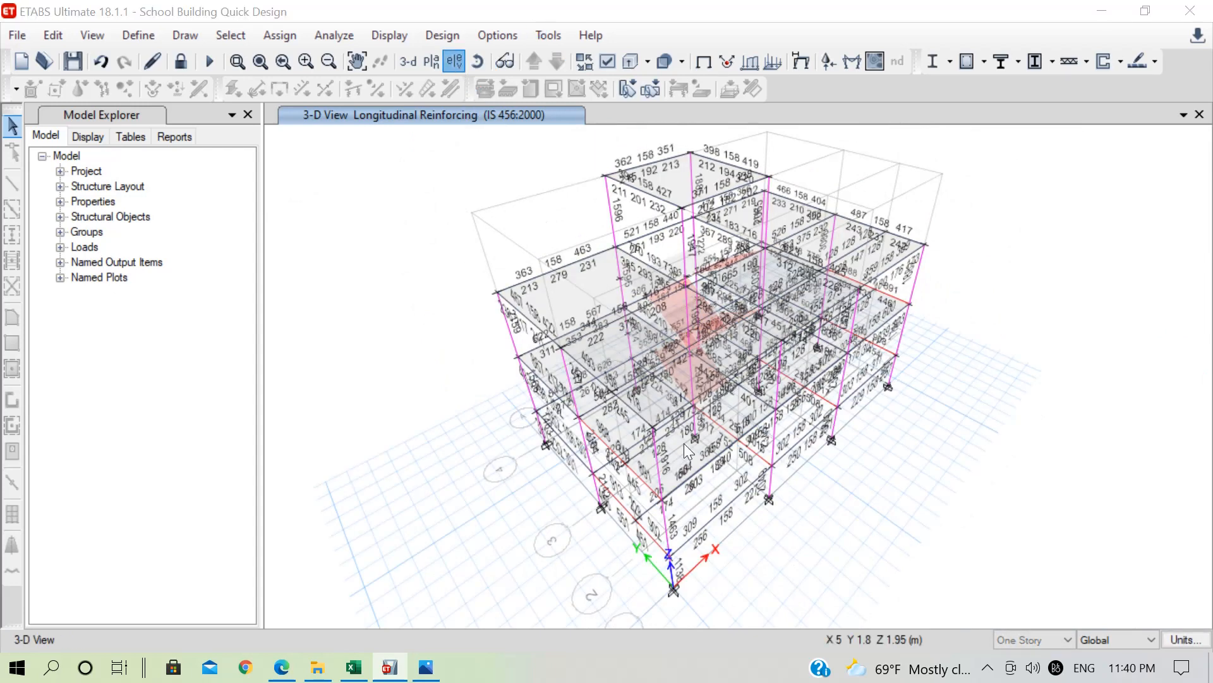
left_click(532, 563)
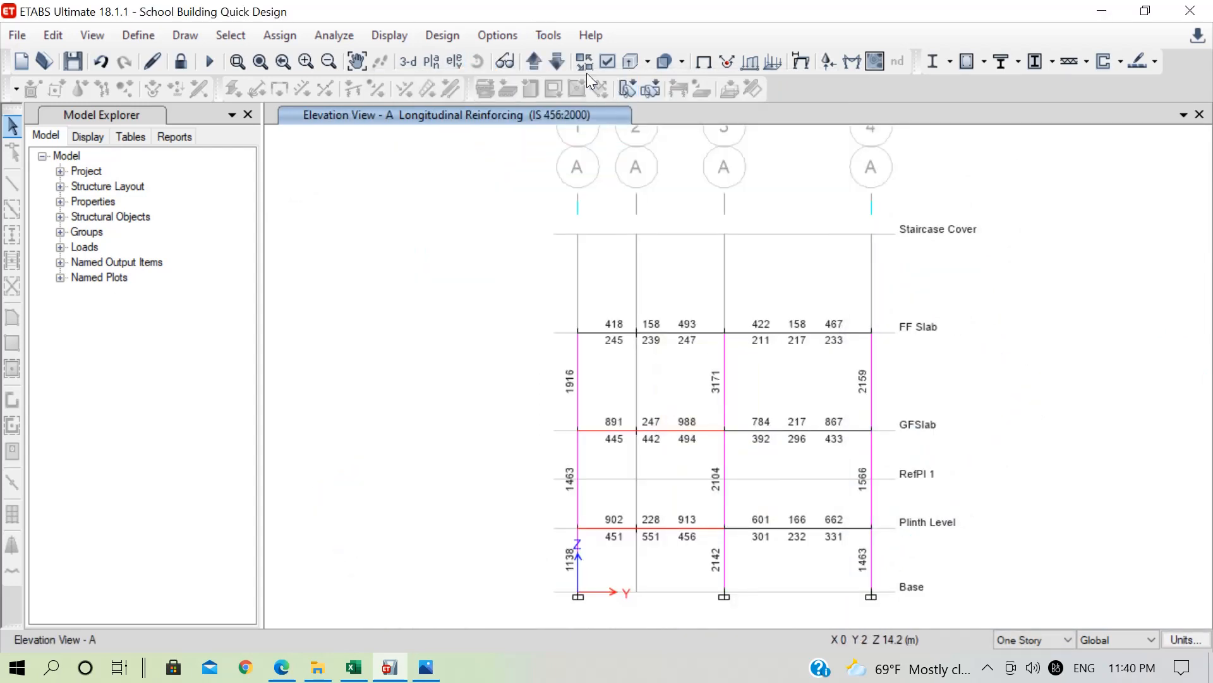
right_click(668, 430)
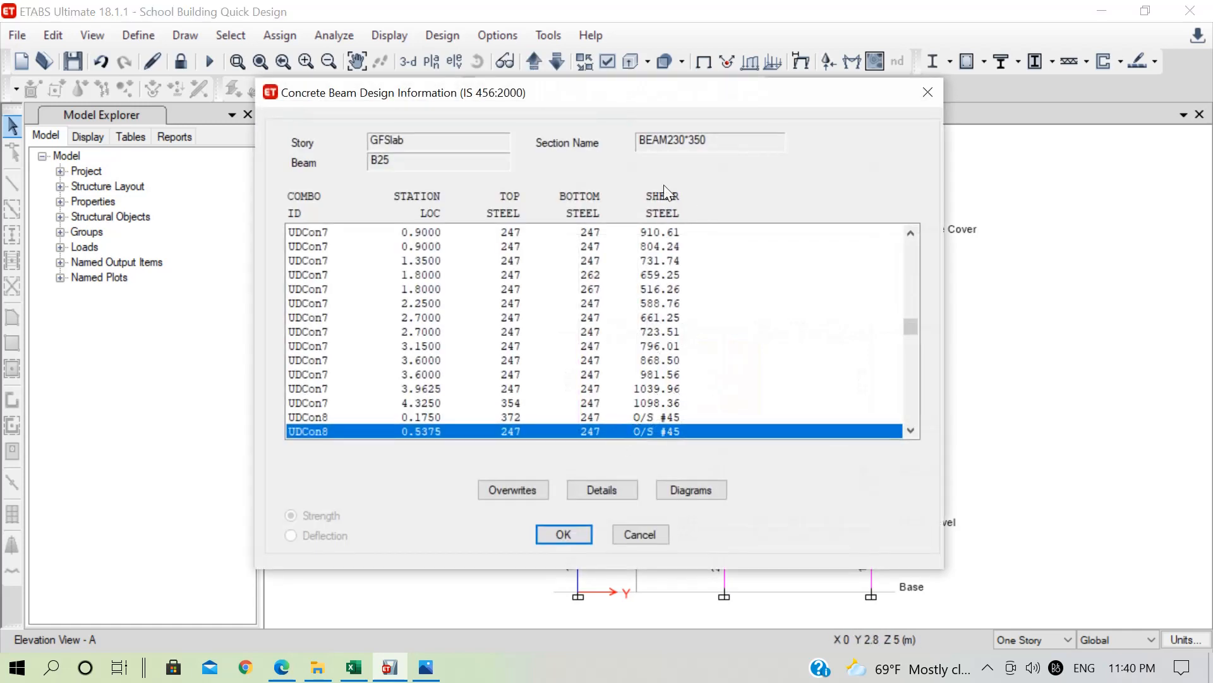
left_click(640, 535)
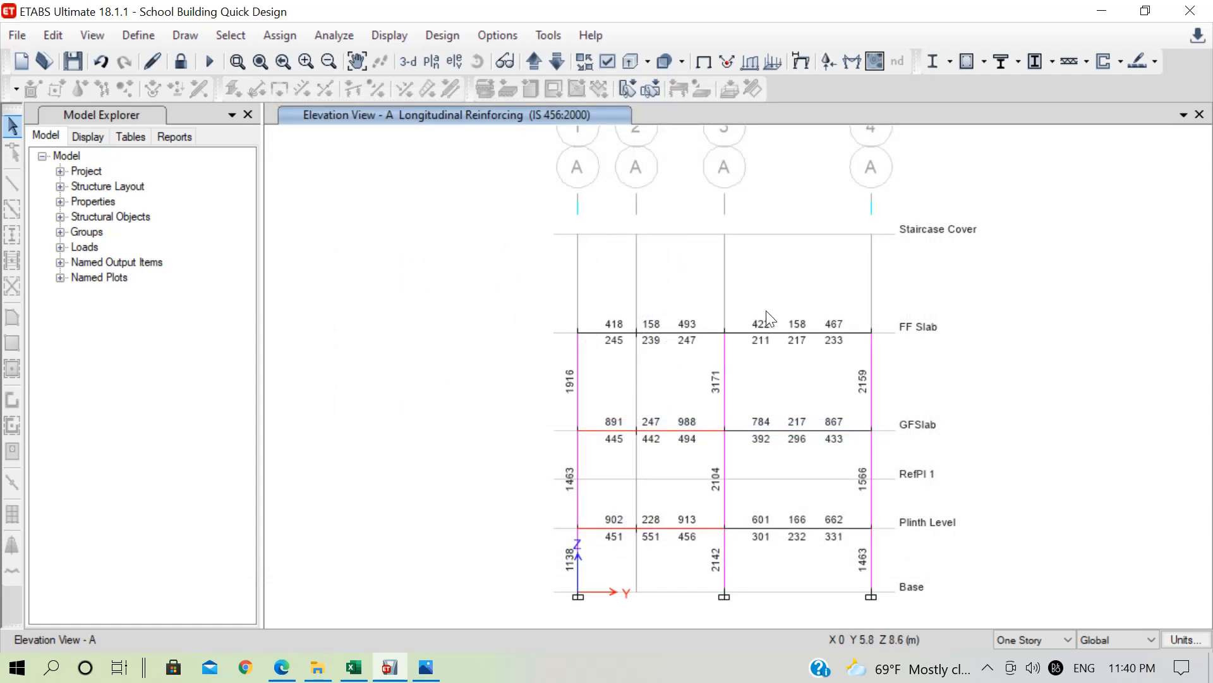
mouse_move(695, 431)
mouse_move(652, 435)
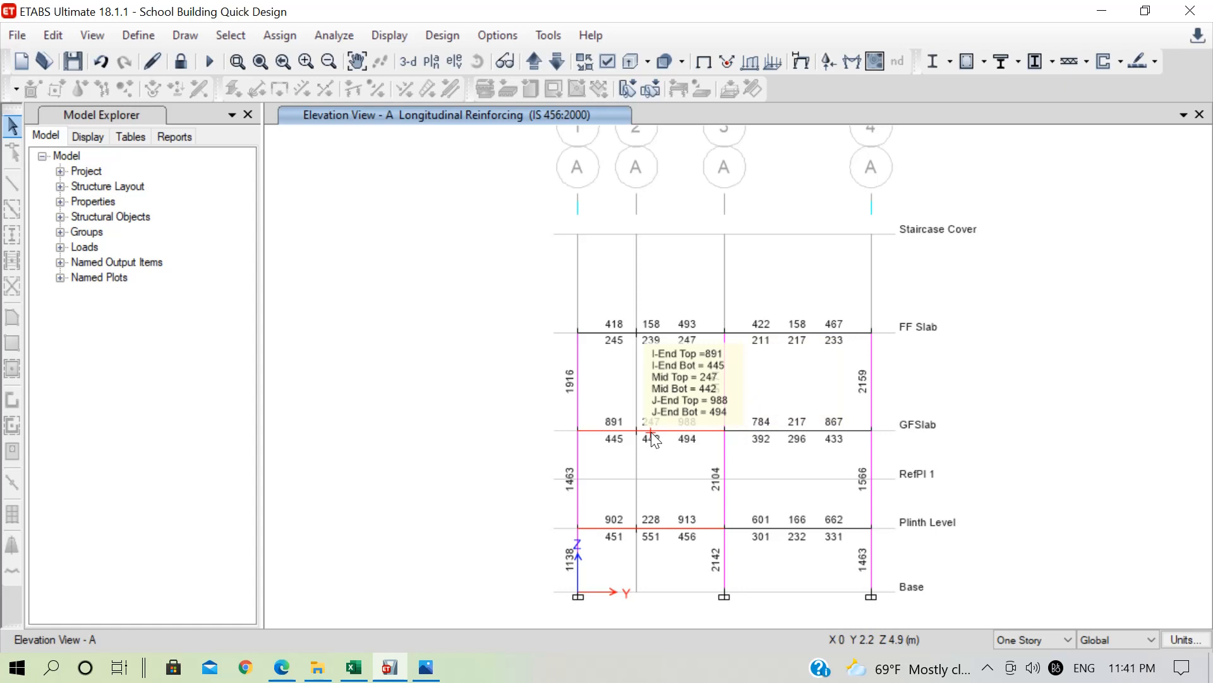
Step: Review the longitudinal reinforcing on each elevation in turn, from B through D and from 1 through 4
left_click(534, 62)
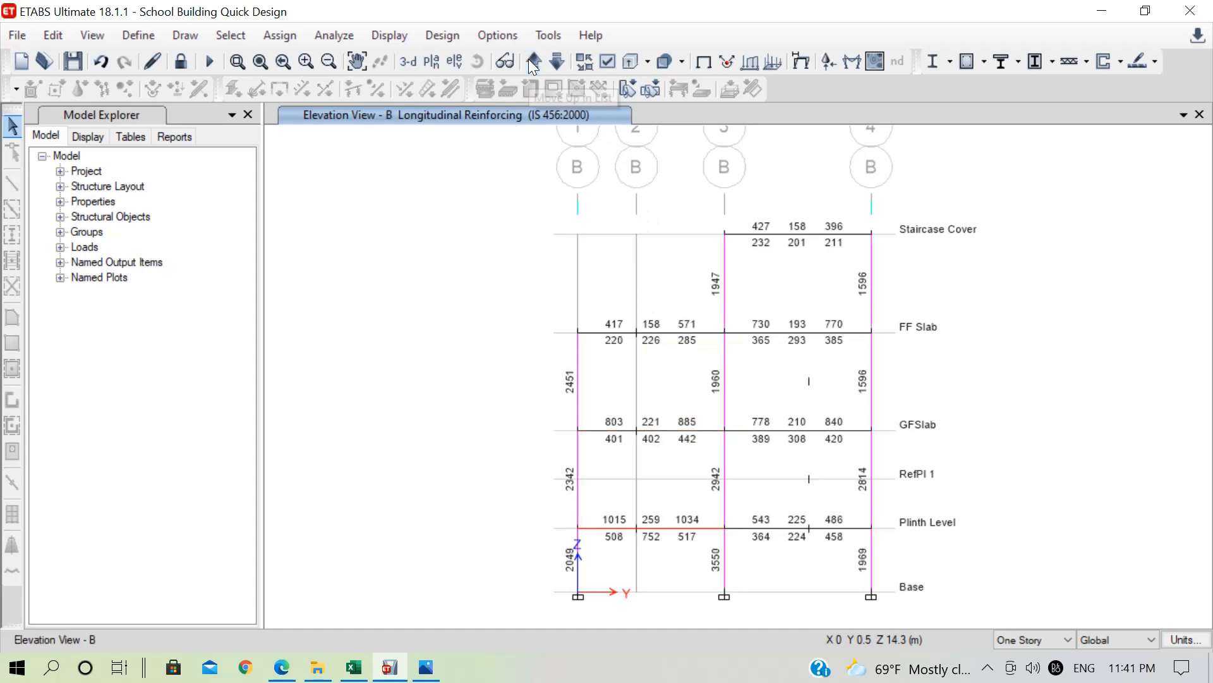
left_click(534, 62)
left_click(534, 62)
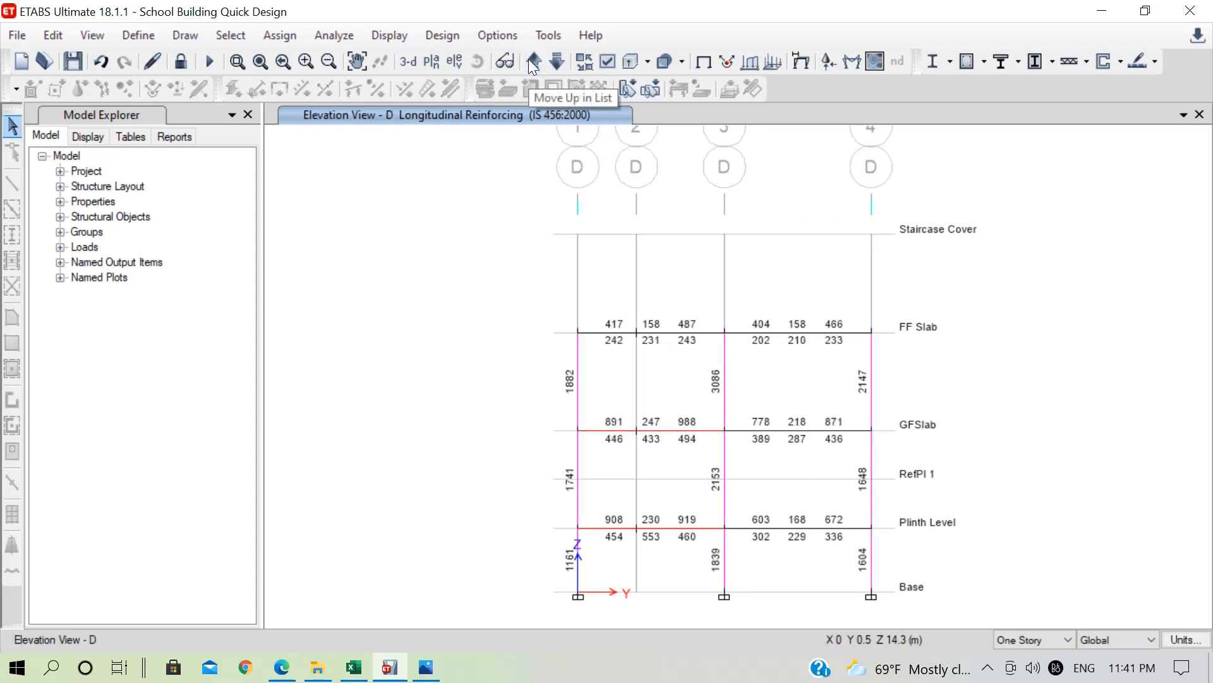
left_click(534, 62)
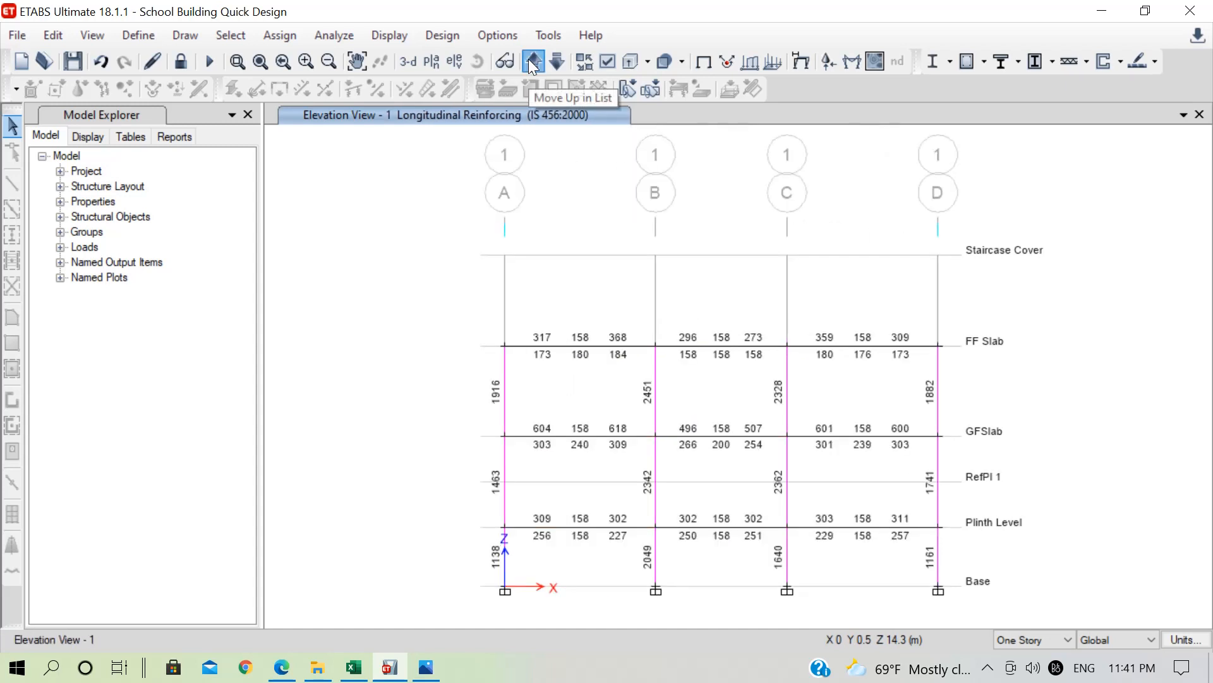
left_click(534, 62)
left_click(534, 62)
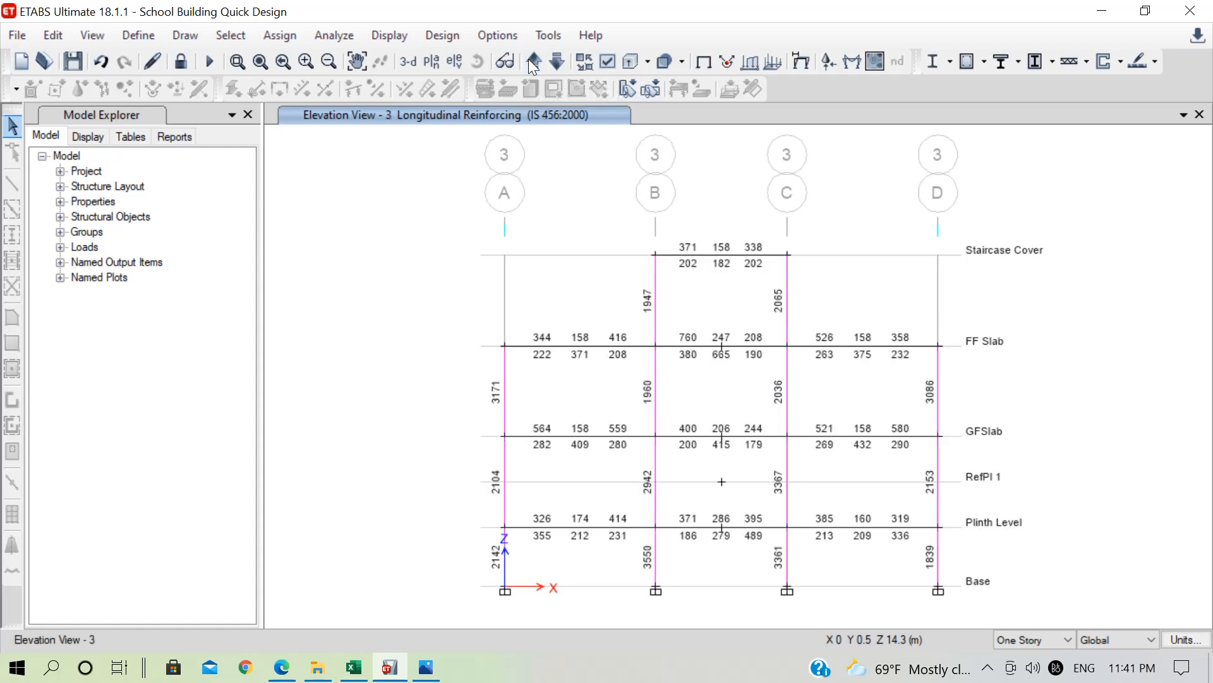
left_click(534, 62)
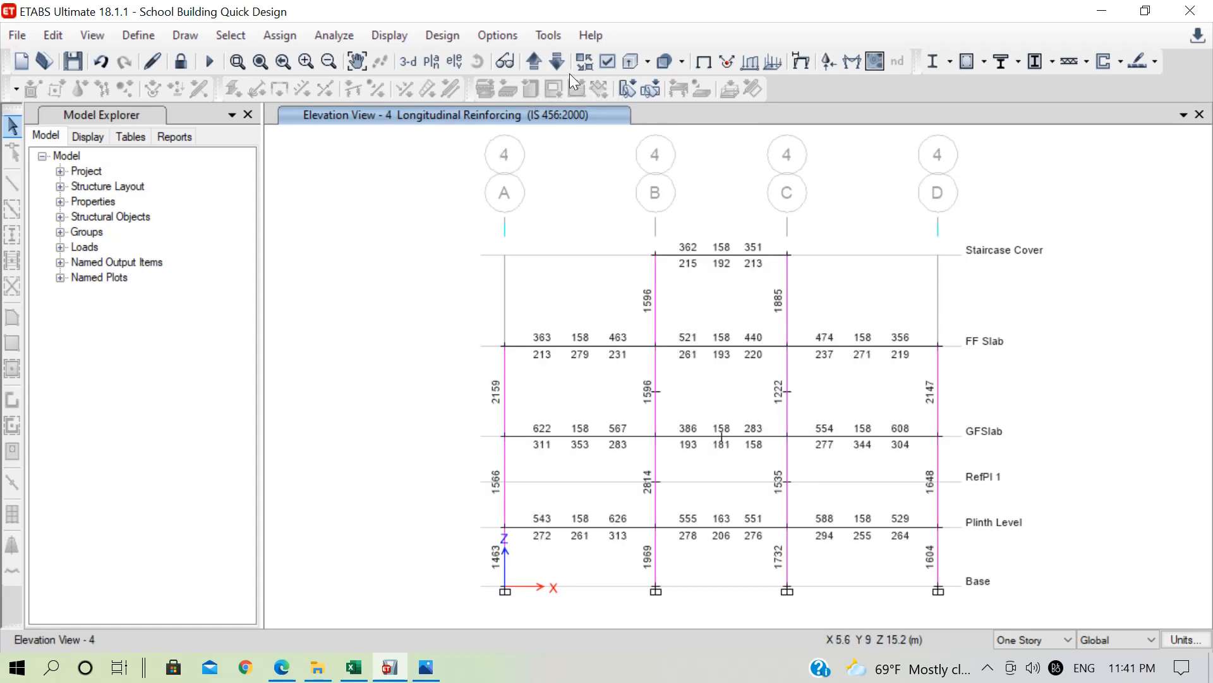
Step: Display the Rebar Percentage output of the concrete frame design on elevation 4
left_click(445, 36)
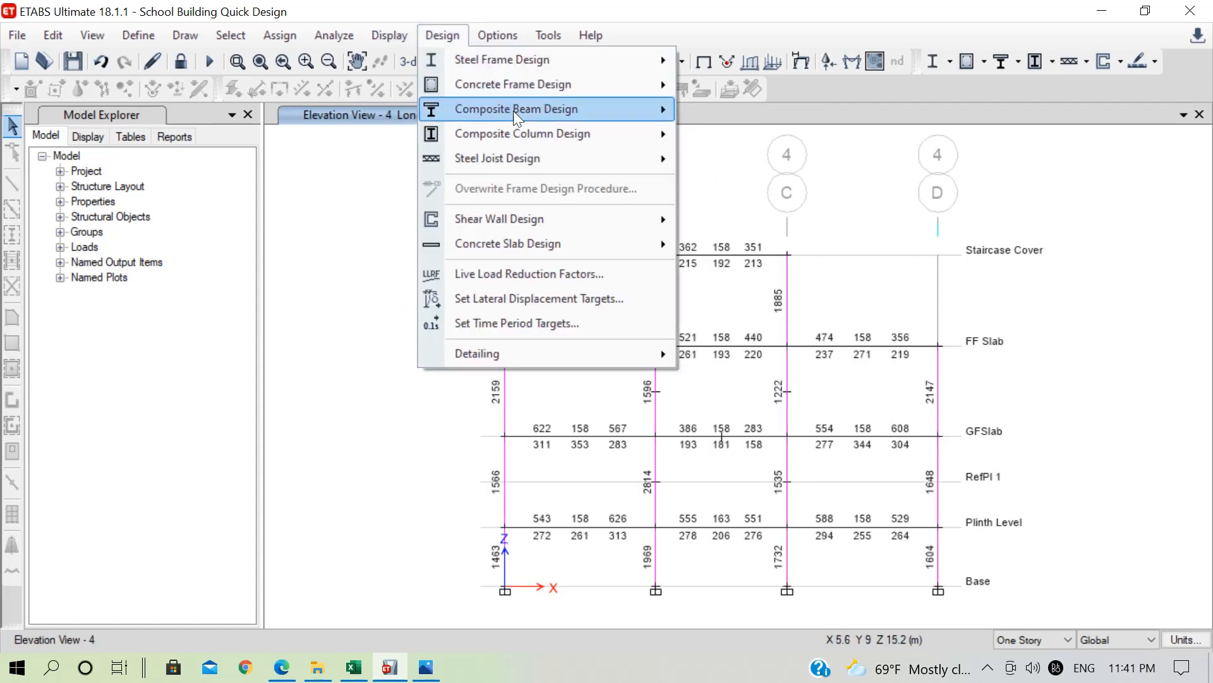
mouse_move(657, 85)
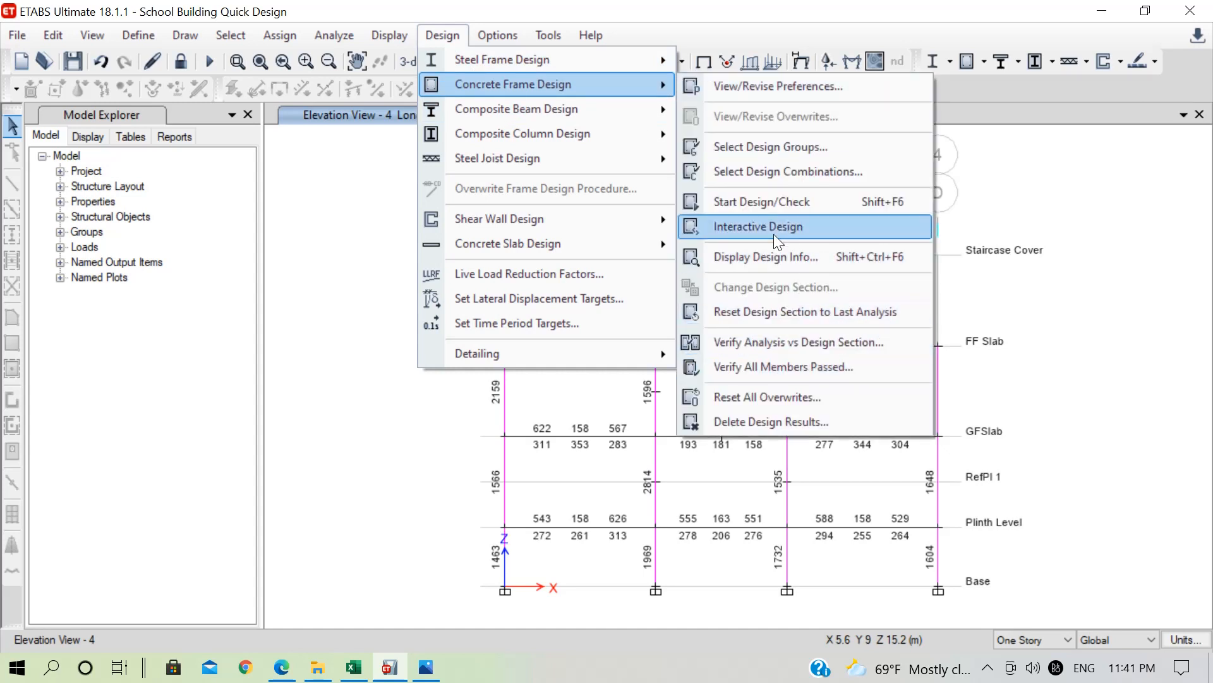
left_click(780, 253)
left_click(699, 313)
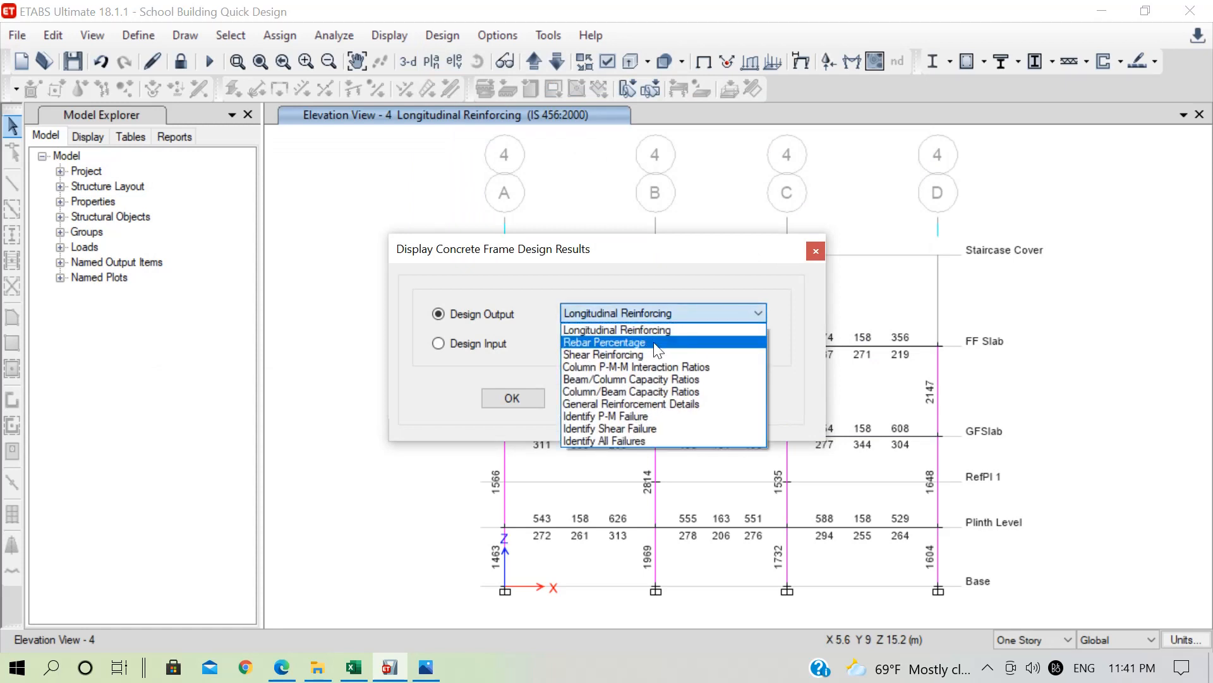
left_click(631, 343)
left_click(512, 398)
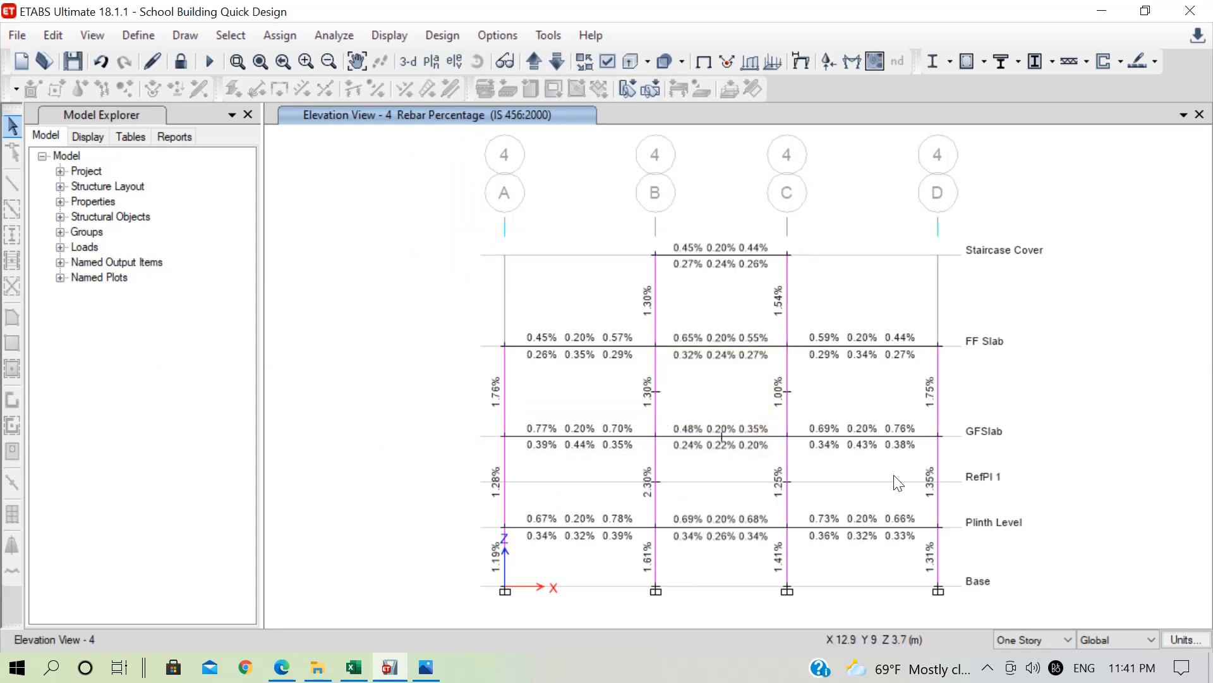
Step: Review the rebar percentages on elevations A, B, C and D one after another
left_click(534, 61)
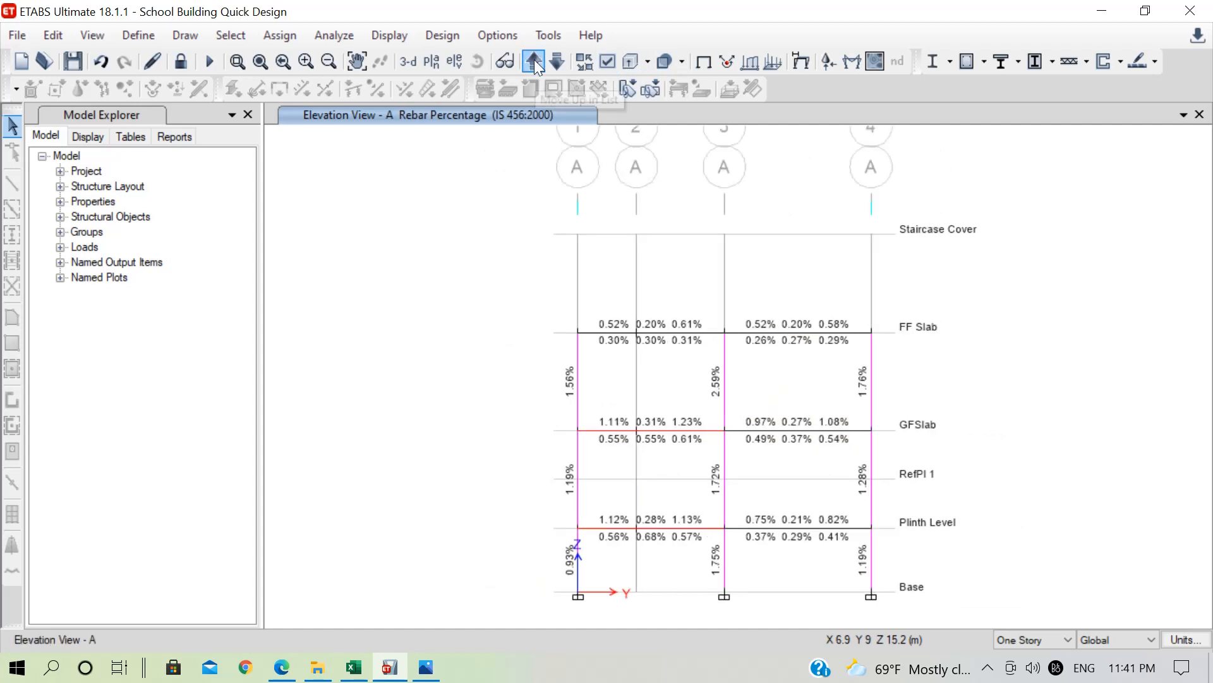
left_click(534, 61)
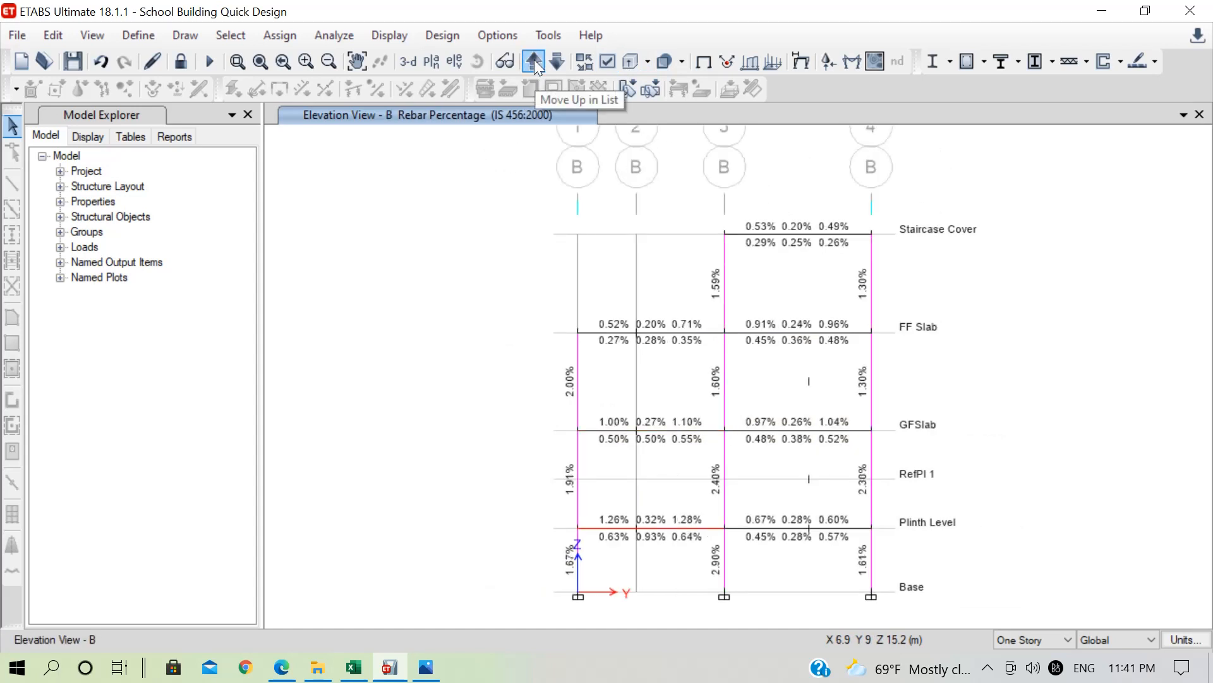
left_click(534, 61)
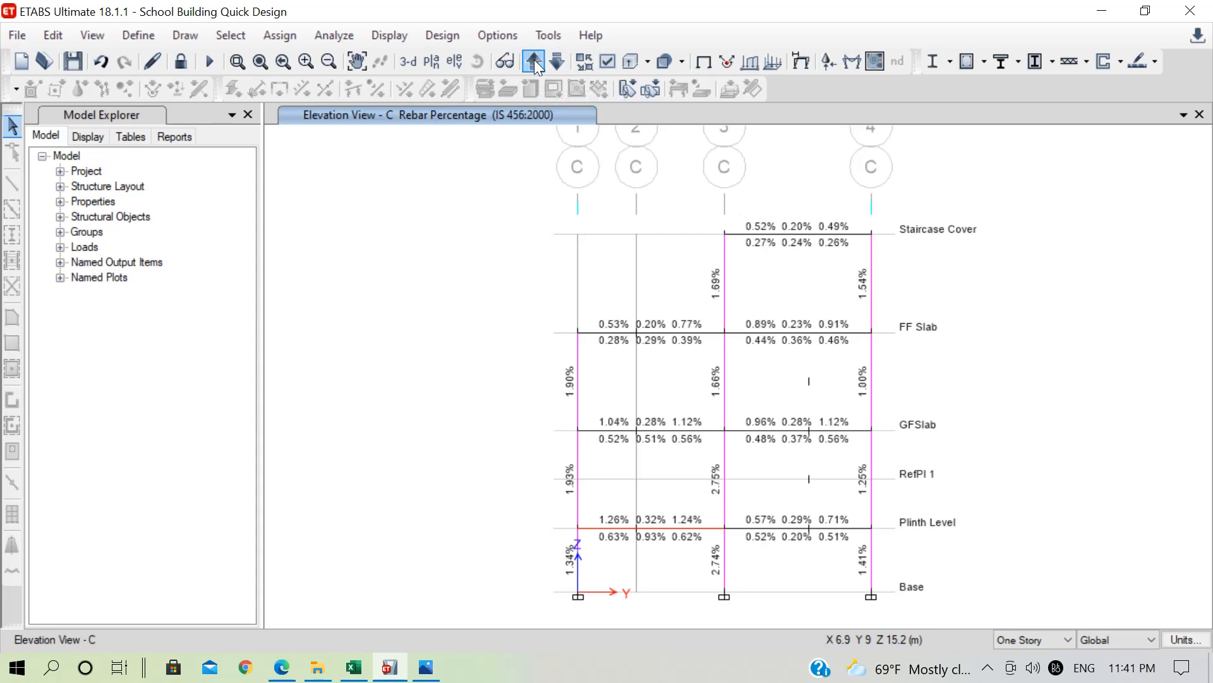
left_click(534, 61)
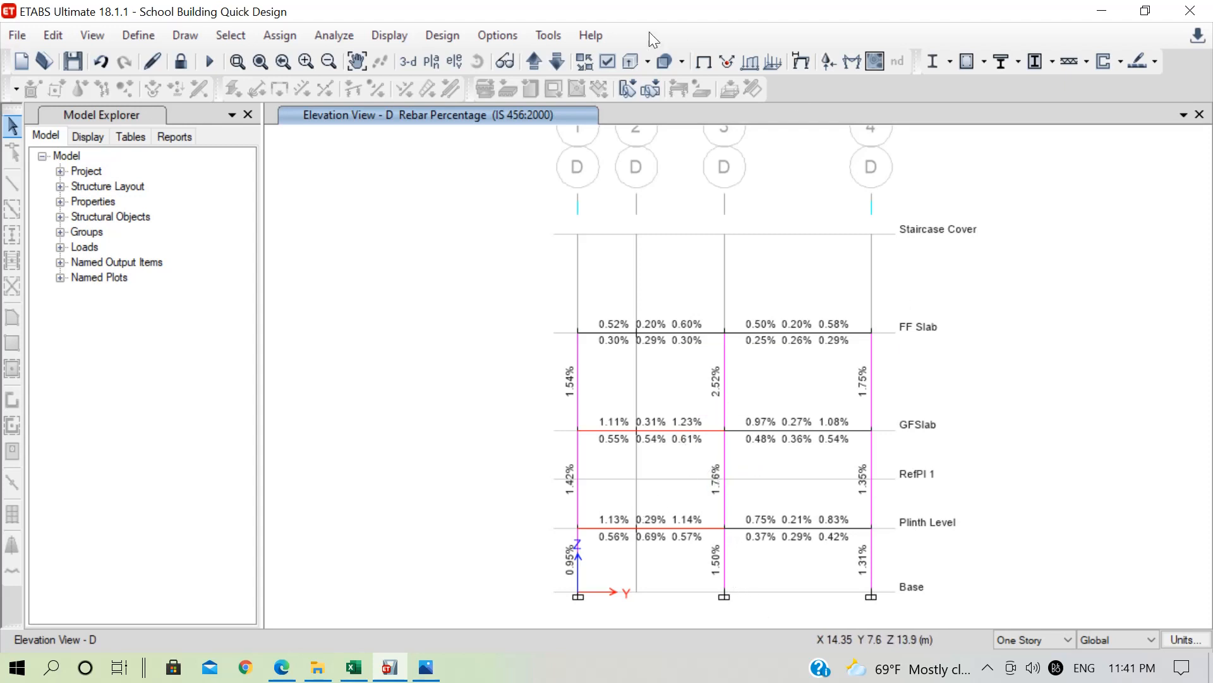
Step: Review the rebar percentages on the numbered elevations, including 1 and 3, and return to elevation A
left_click(534, 68)
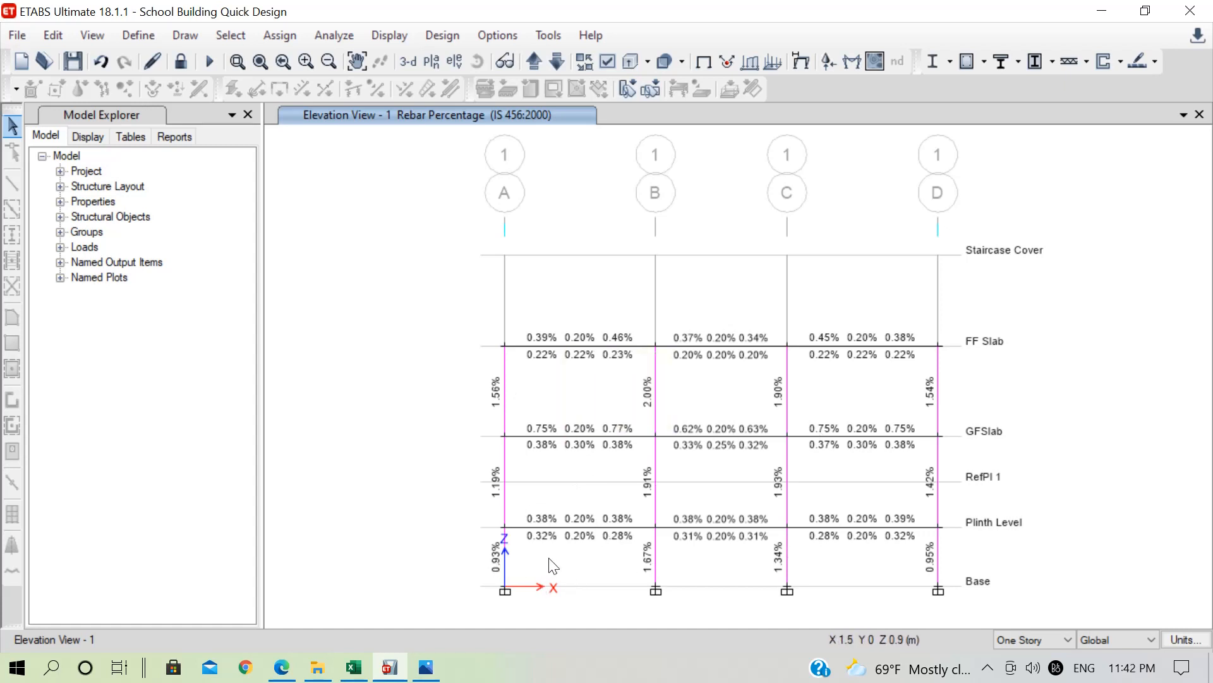
left_click(531, 65)
left_click(532, 62)
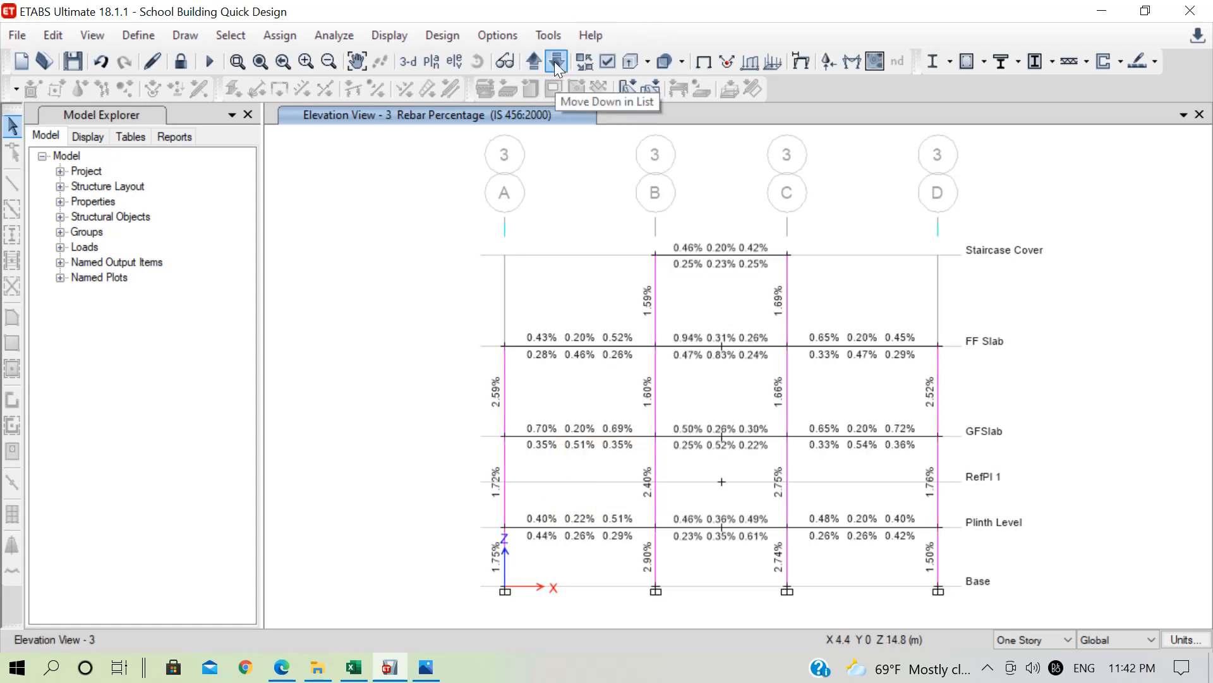
left_click(538, 60)
left_click(537, 60)
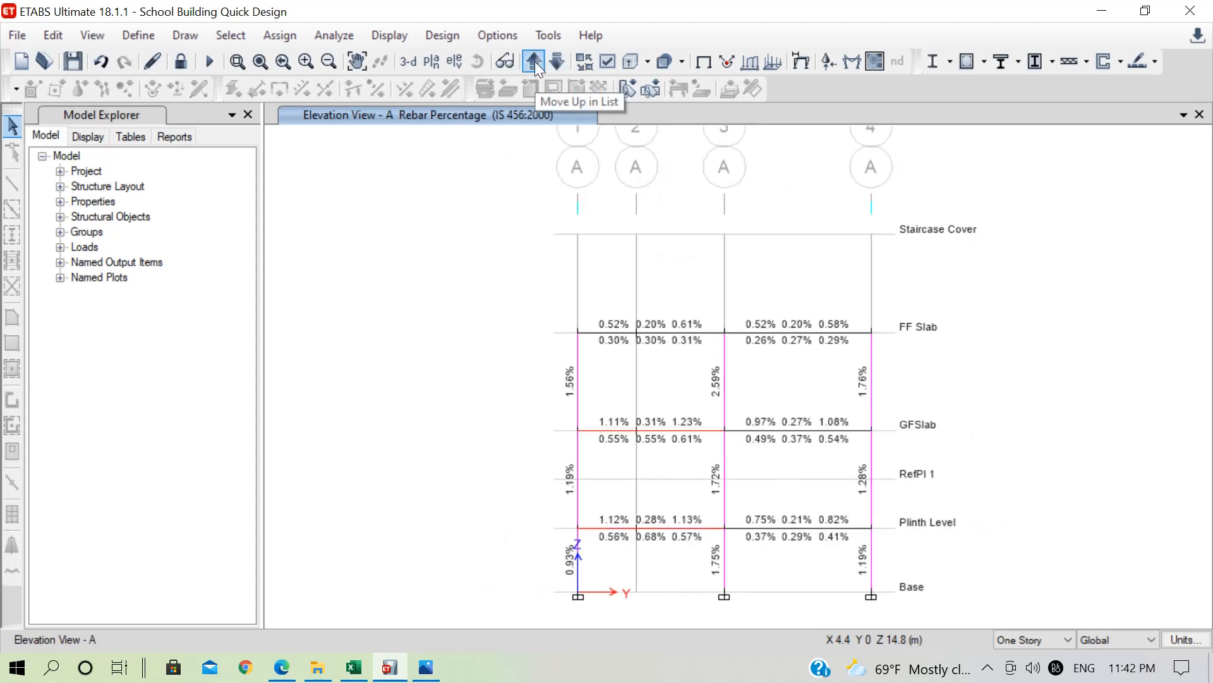
Step: Open the design details of the GFSlab beam between grids 1 and 3 on elevation A and read through the summary report
right_click(594, 433)
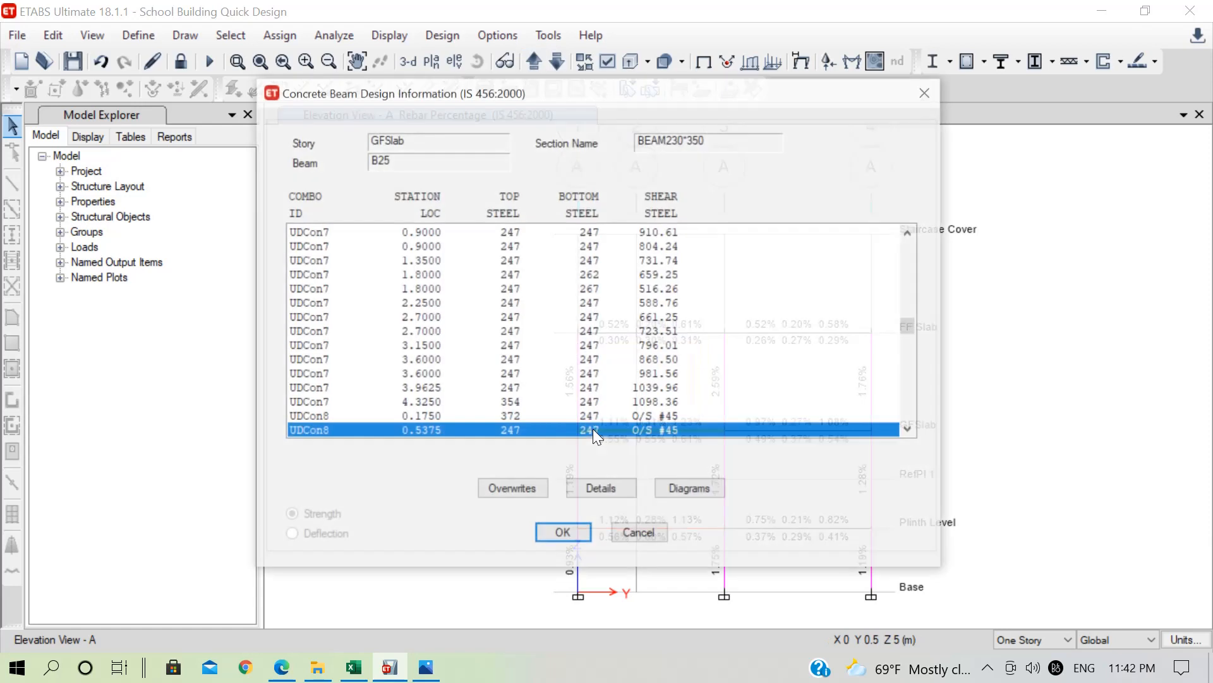
left_click(610, 491)
scroll(632, 391, "down", 20)
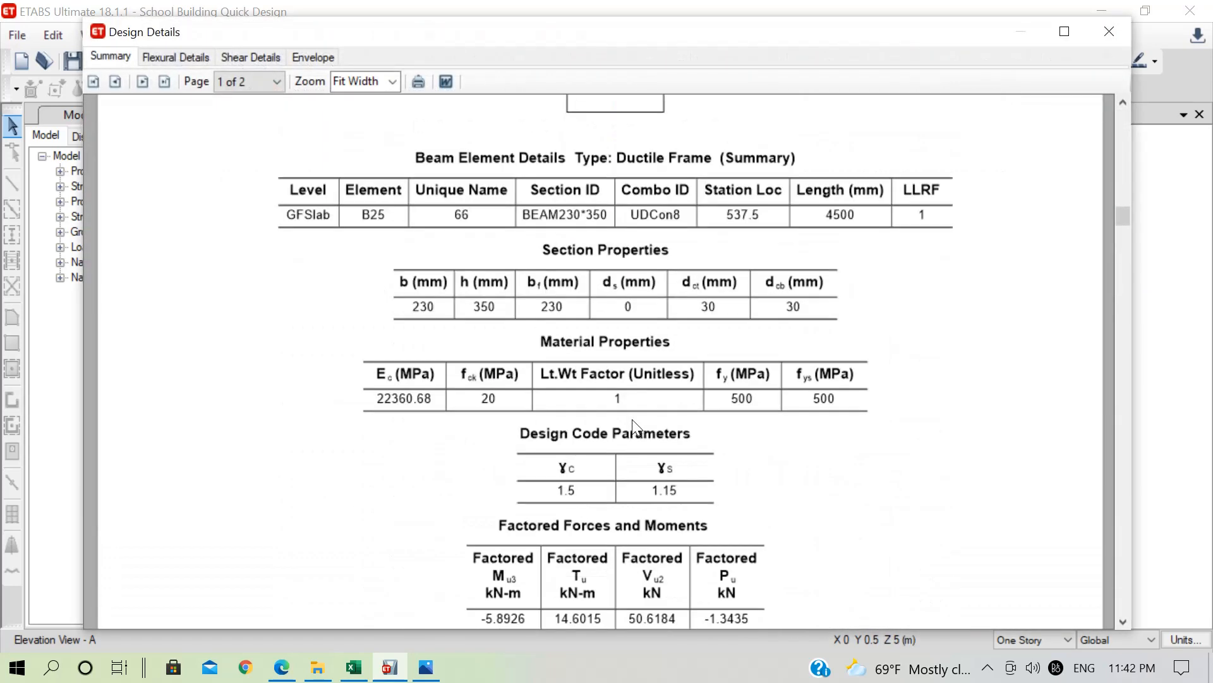
scroll(636, 412, "up", 3)
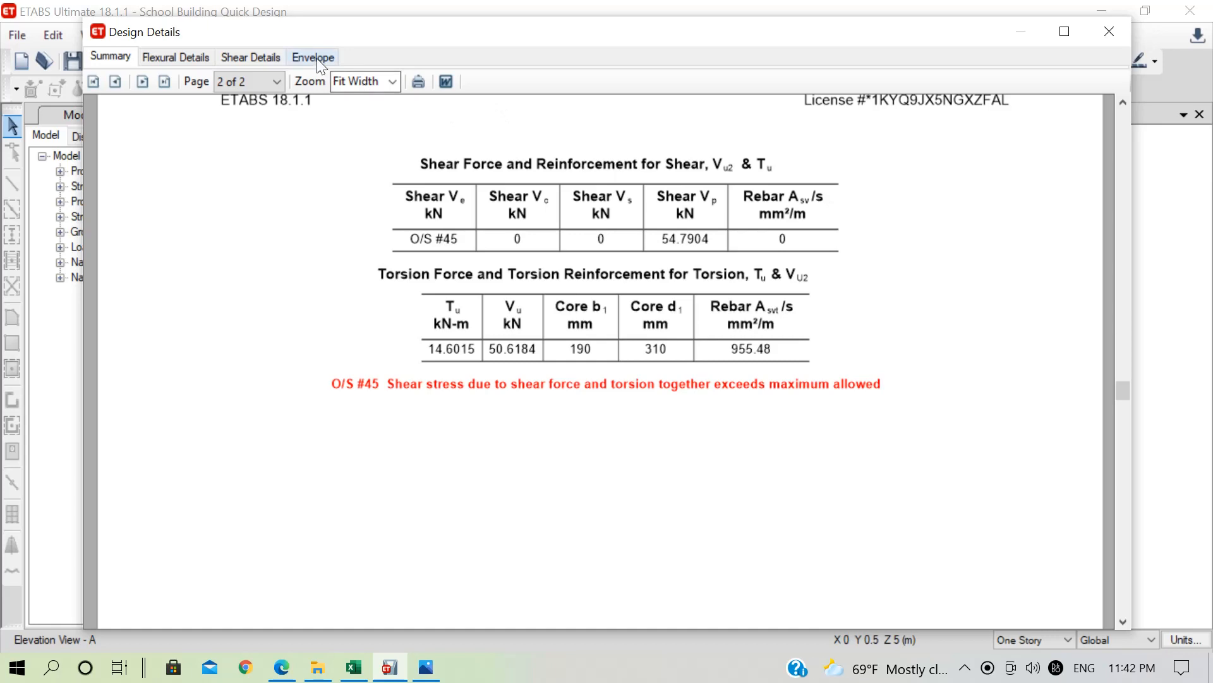
Step: Examine the beam's shear details, from the design basis to the torsion capacity, and close the design information
left_click(251, 56)
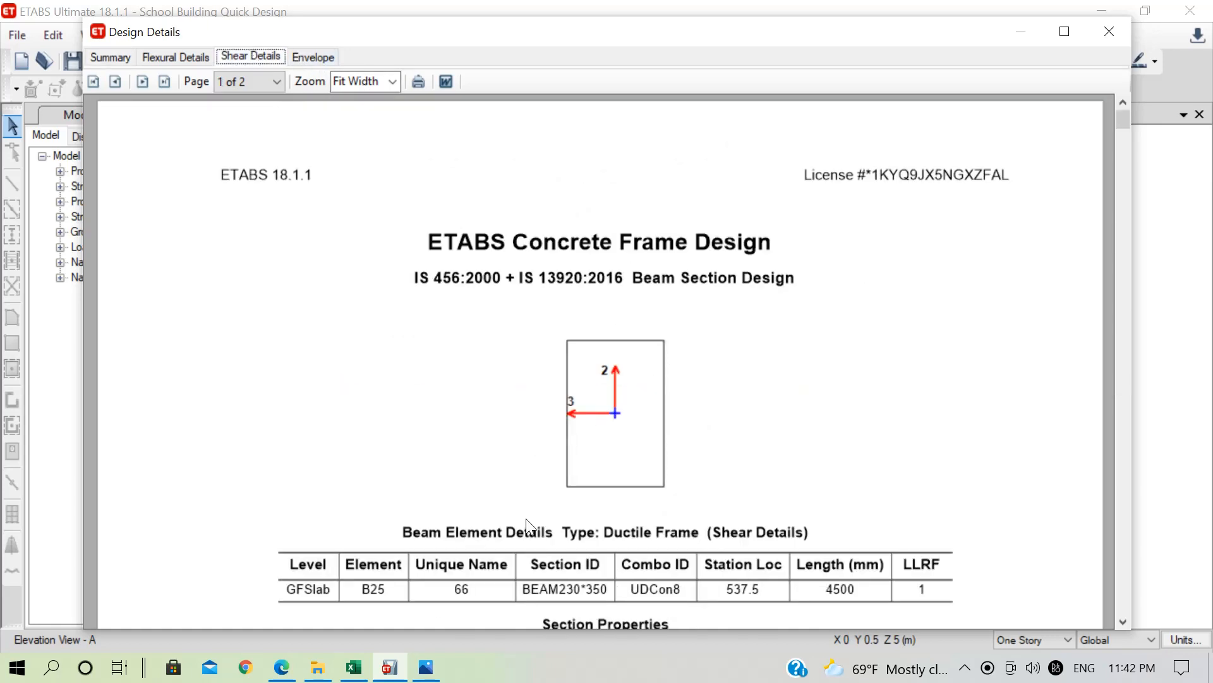
scroll(544, 530, "down", 3)
scroll(543, 529, "down", 15)
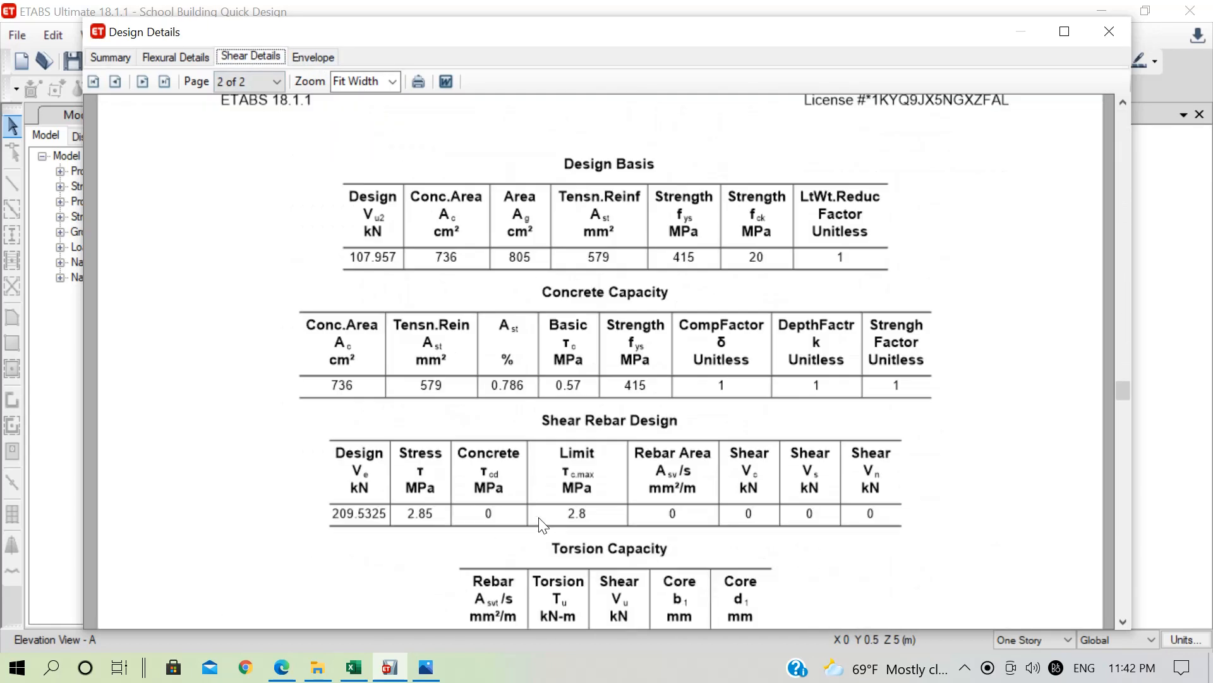
scroll(544, 529, "down", 10)
scroll(638, 437, "up", 4)
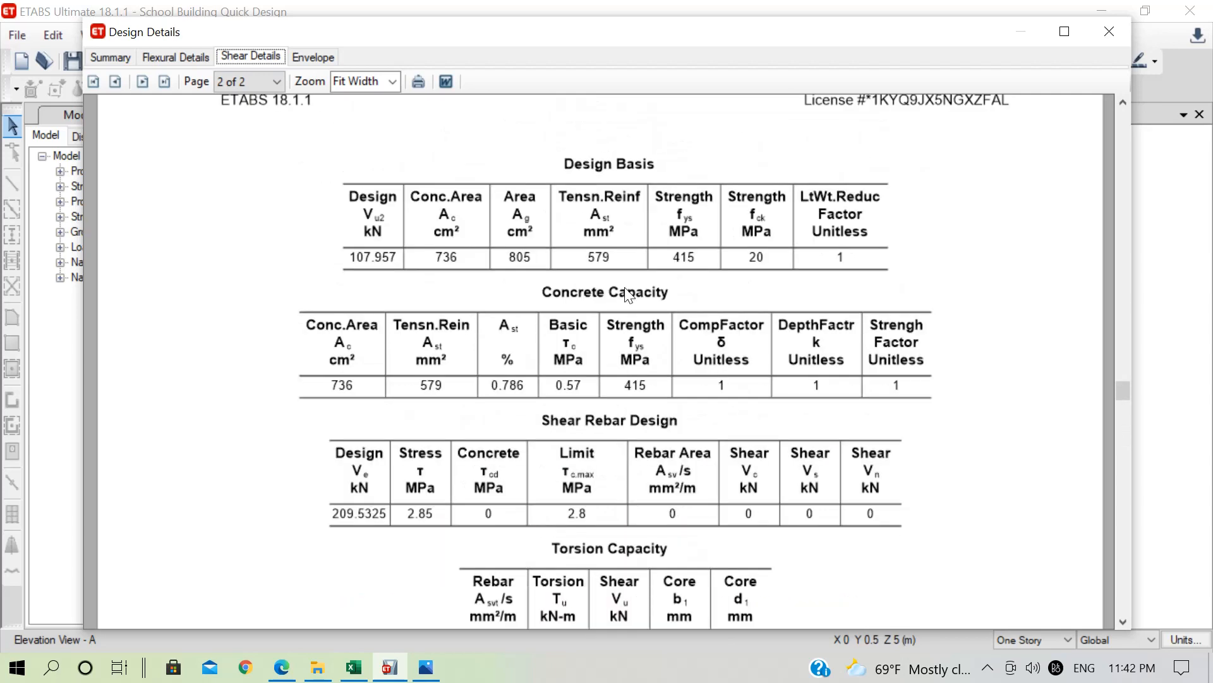
scroll(436, 477, "down", 2)
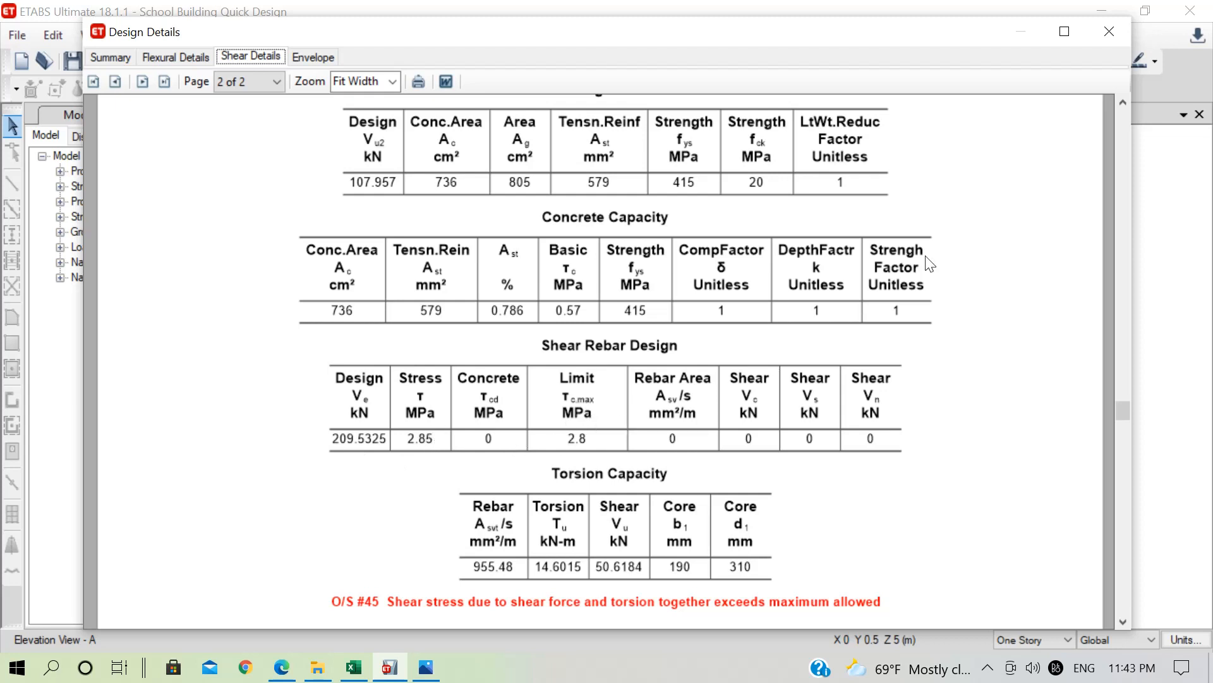
left_click(1108, 35)
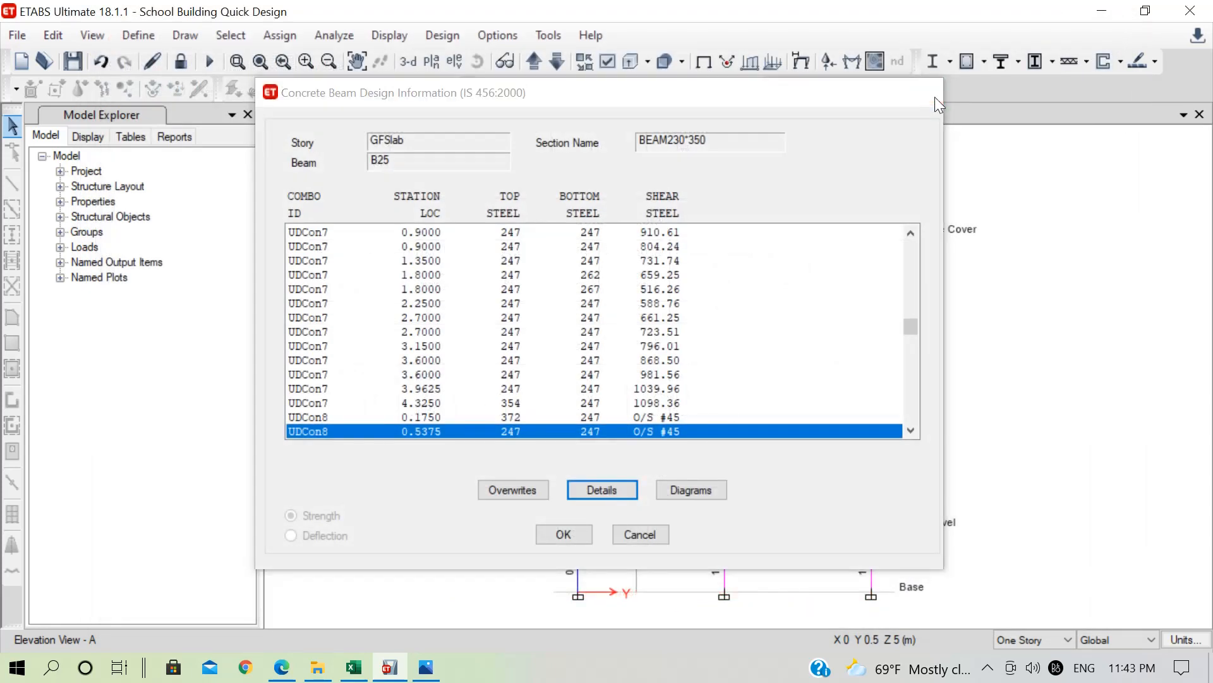
left_click(934, 95)
Step: Show the rebar percentages in the 3-D view and inspect the values of the red beam at plinth level
left_click(407, 61)
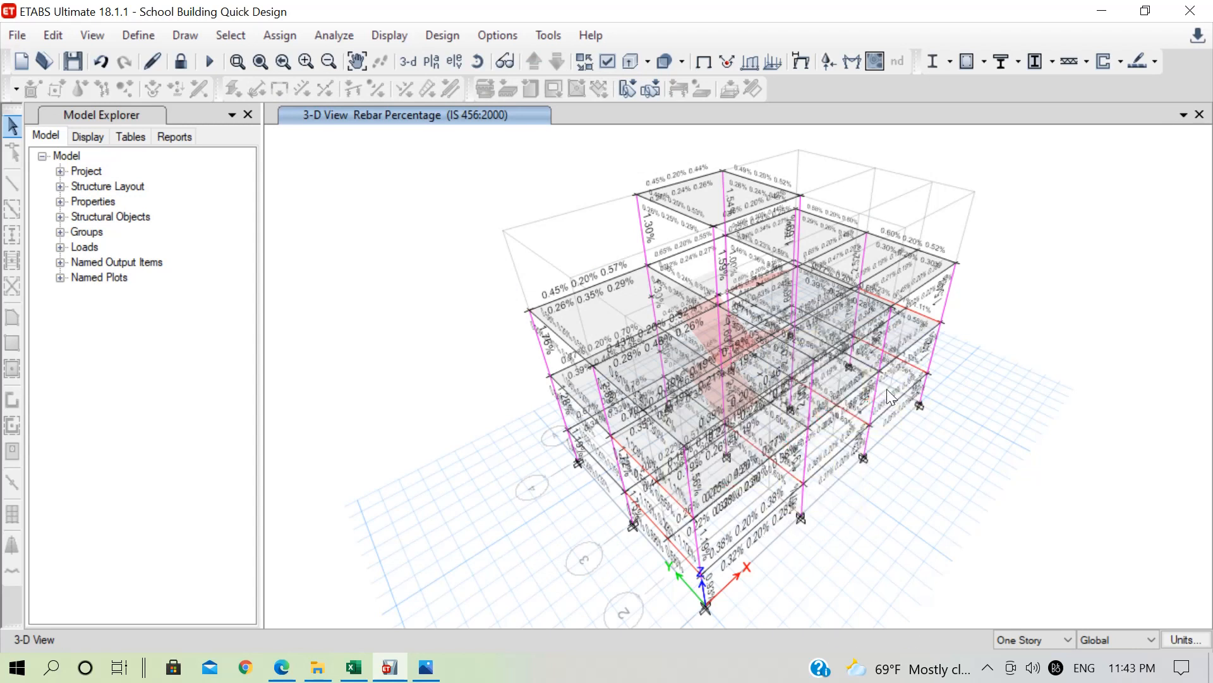
mouse_move(921, 352)
mouse_move(654, 520)
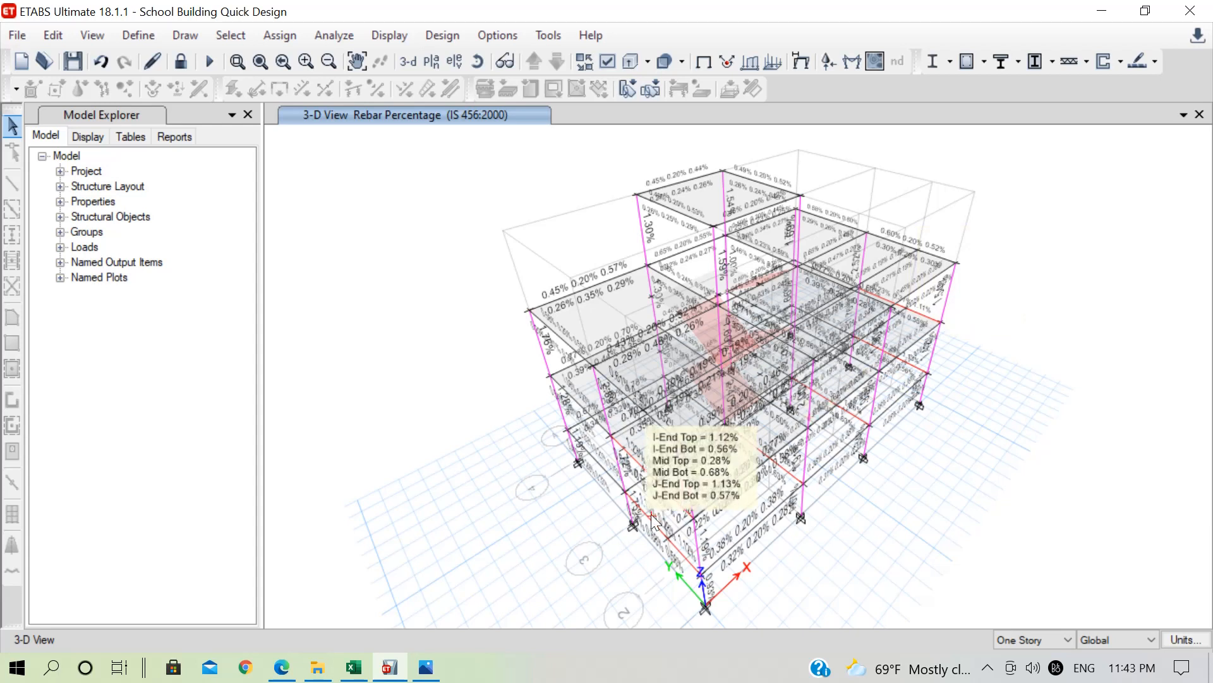